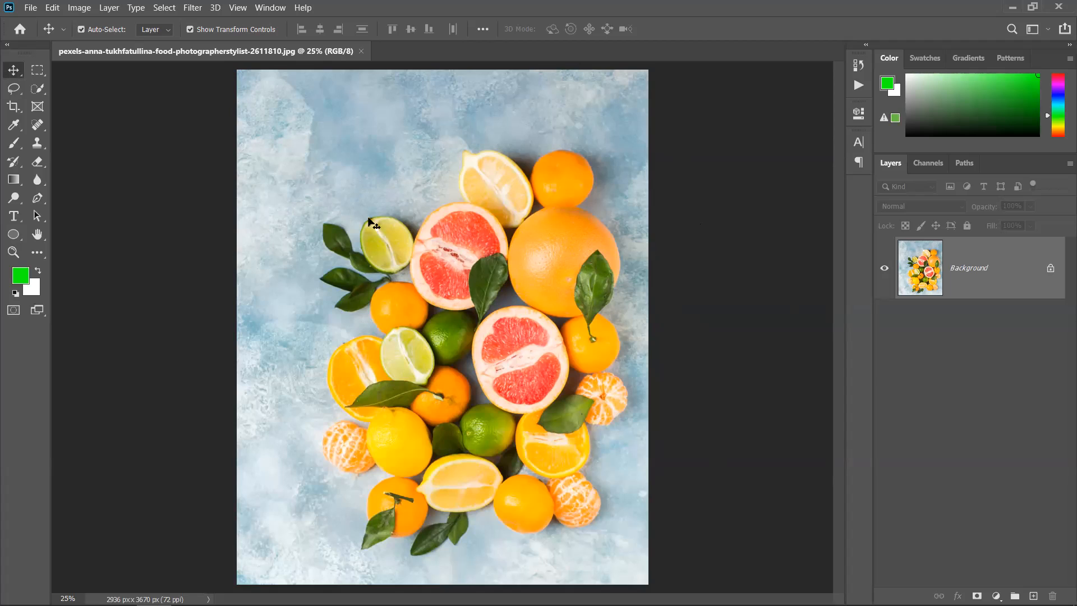
Step: Unlock the Background layer and rotate the whole image canvas 180°
left_click(1050, 268)
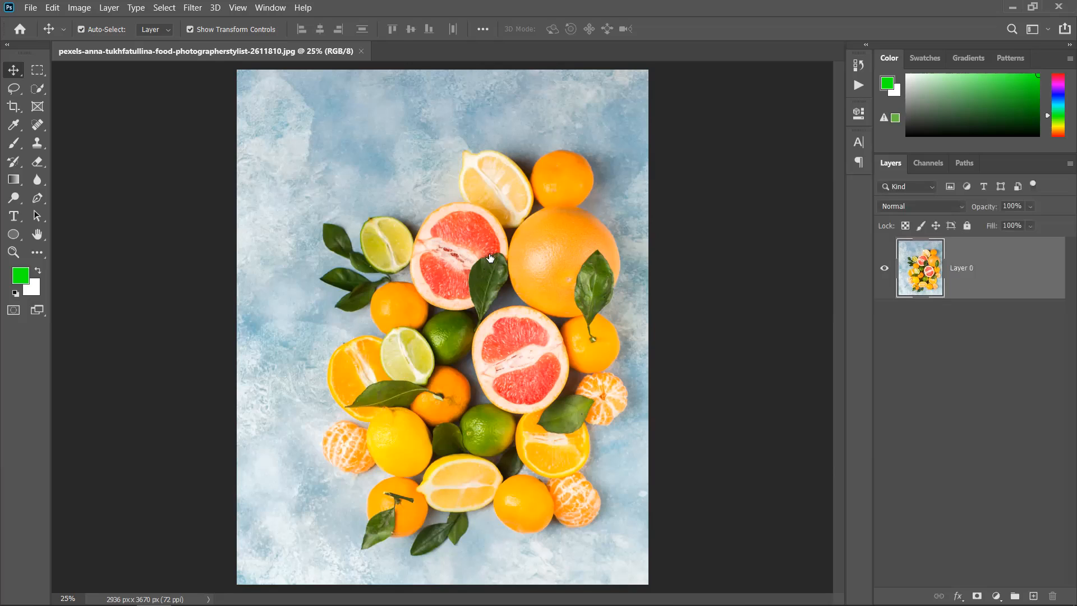
left_click(367, 261)
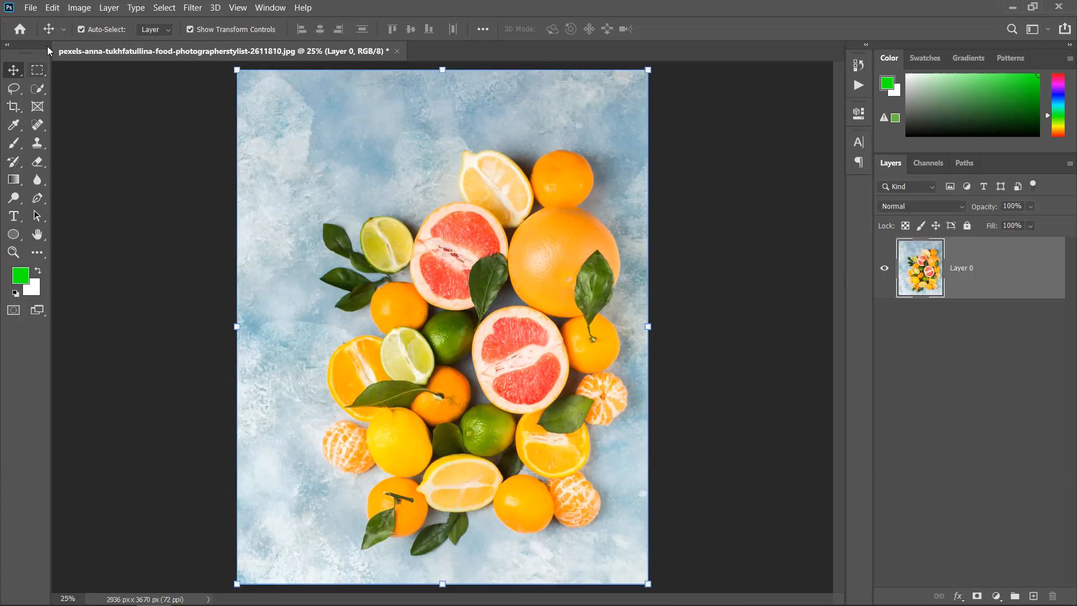
left_click(79, 8)
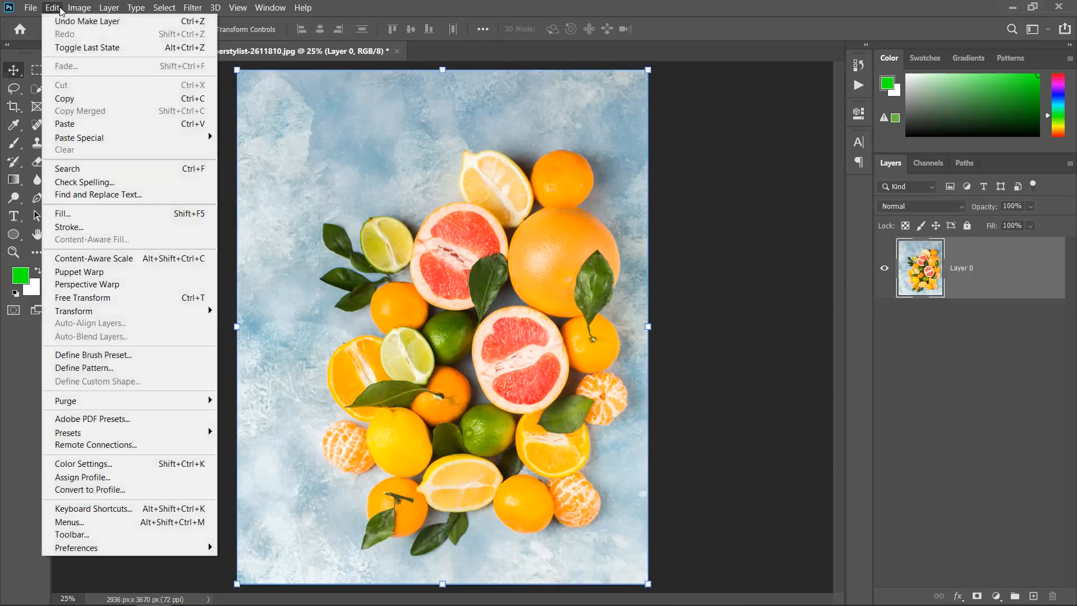
mouse_move(110, 8)
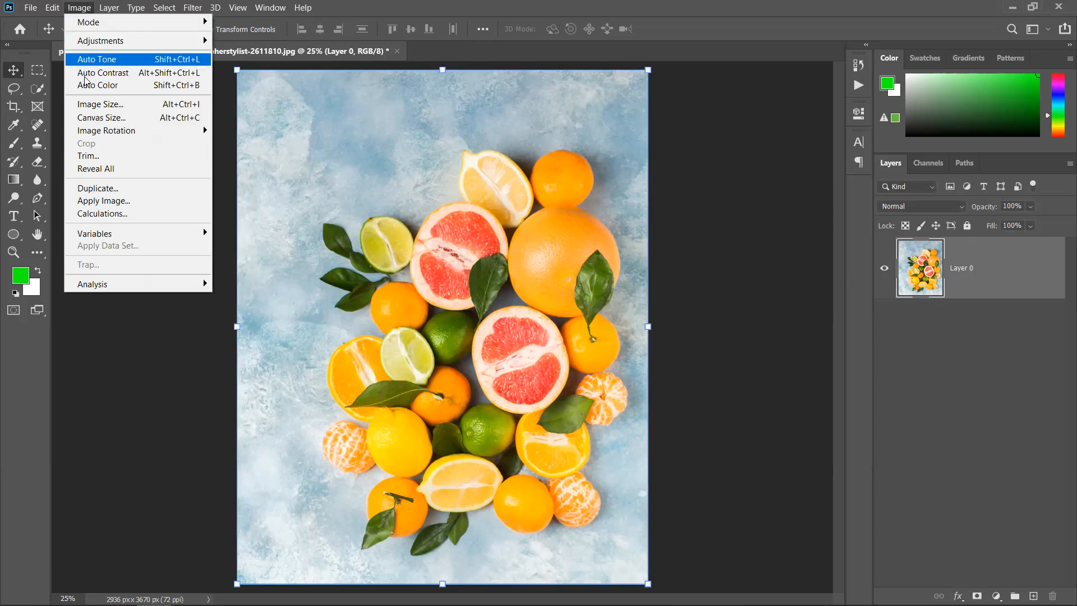
mouse_move(93, 132)
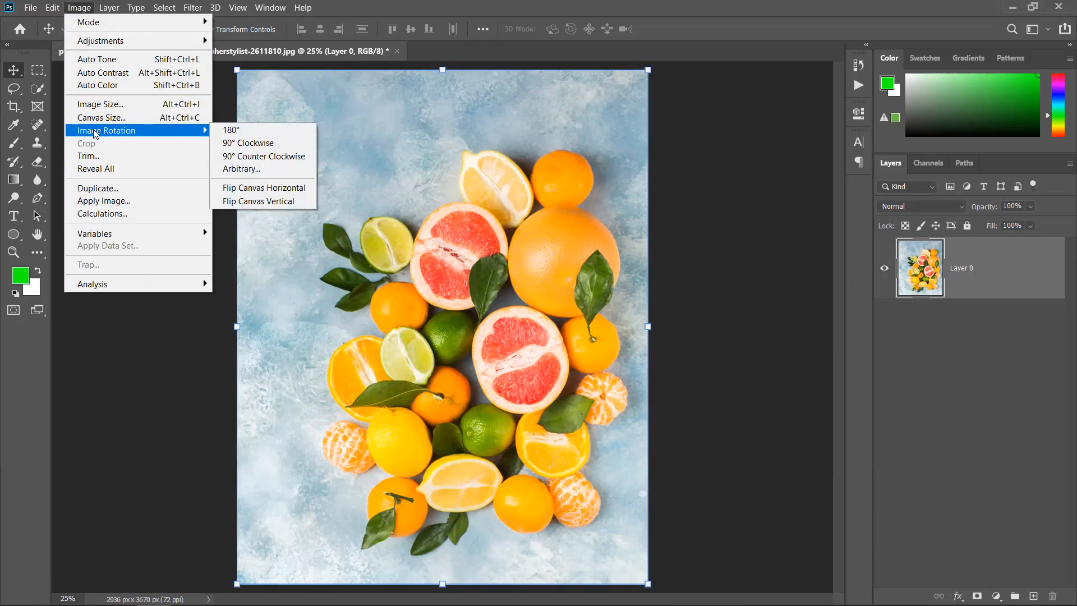
left_click(260, 131)
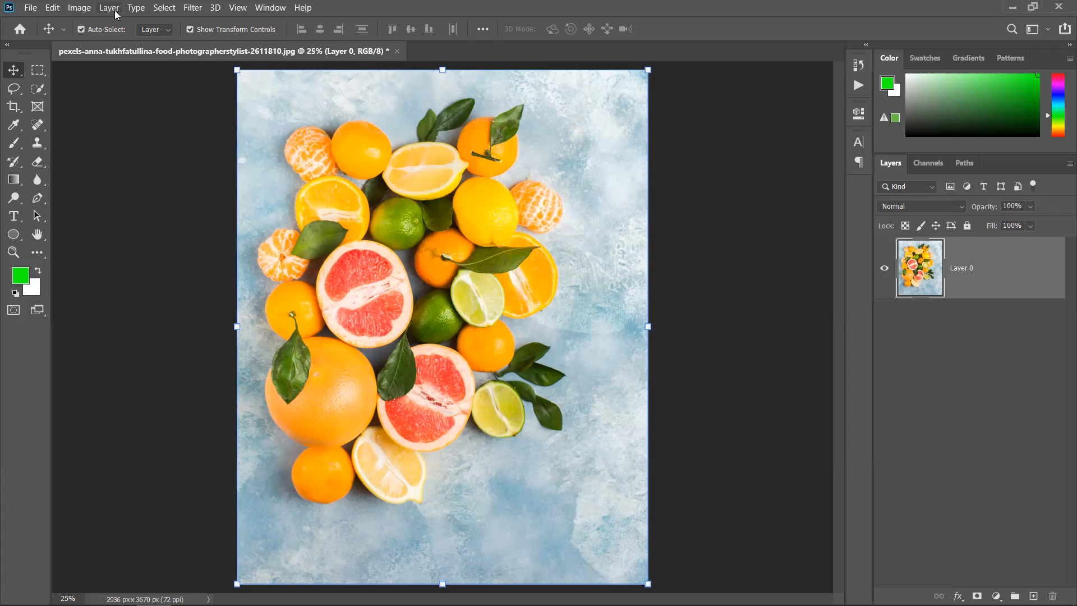
Step: Rotate the image canvas 90° clockwise and back again 90° counter-clockwise
left_click(85, 10)
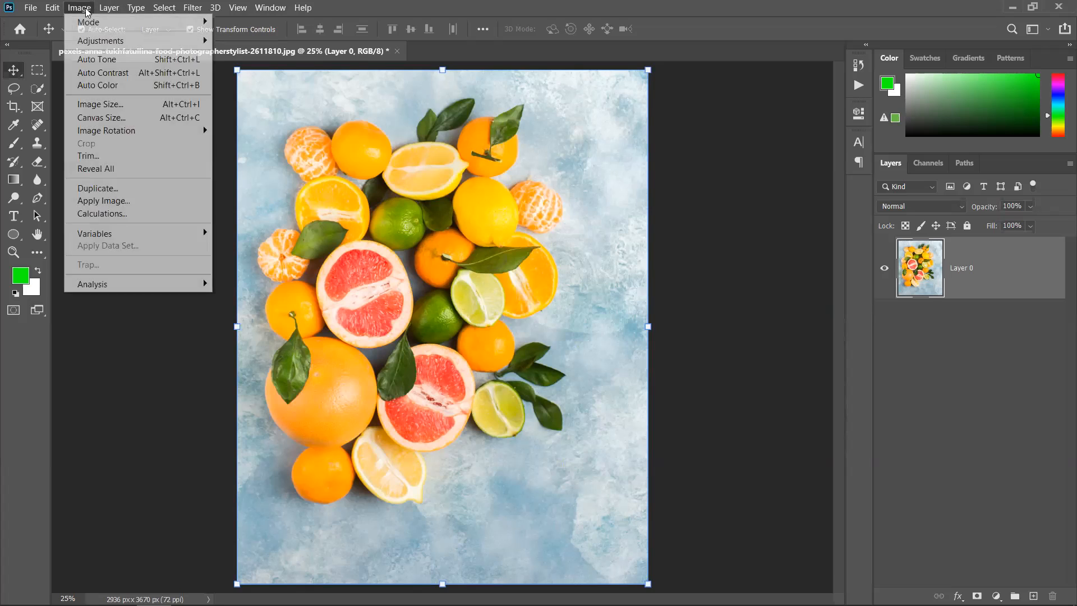
mouse_move(144, 132)
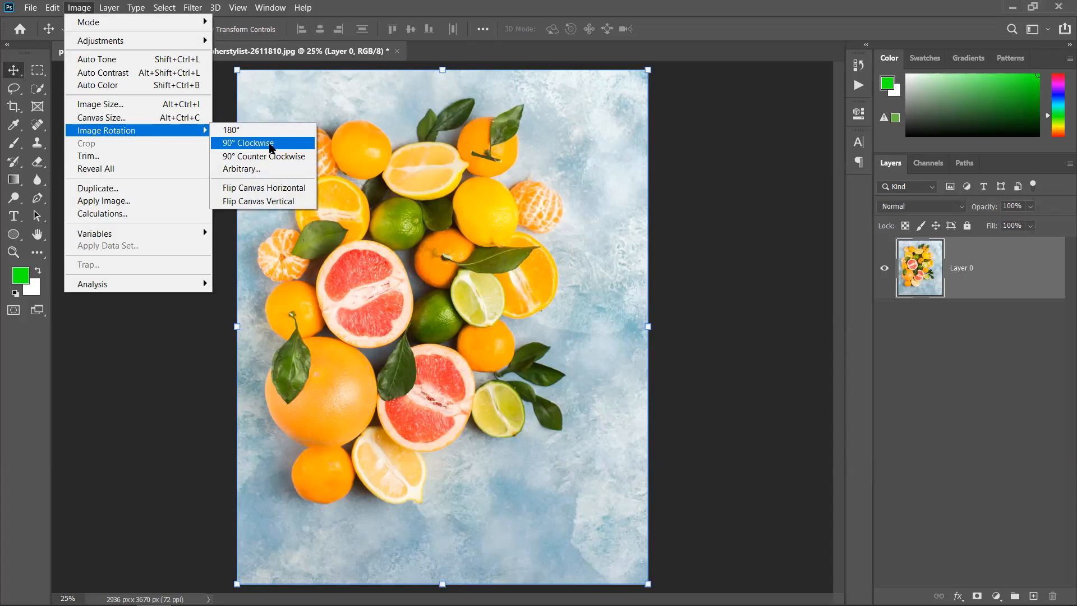
left_click(270, 147)
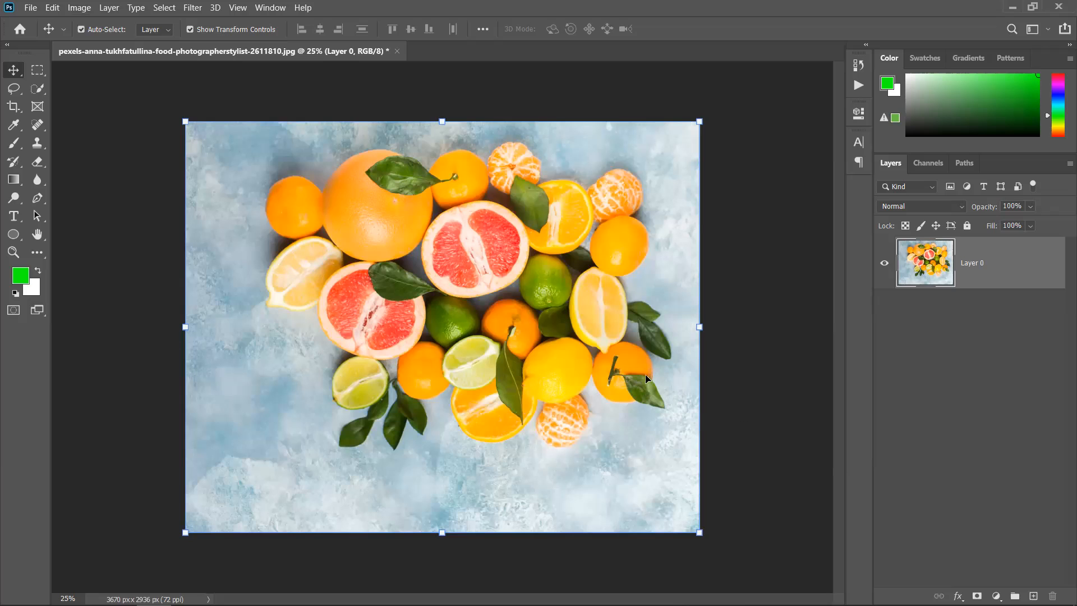
left_click(79, 9)
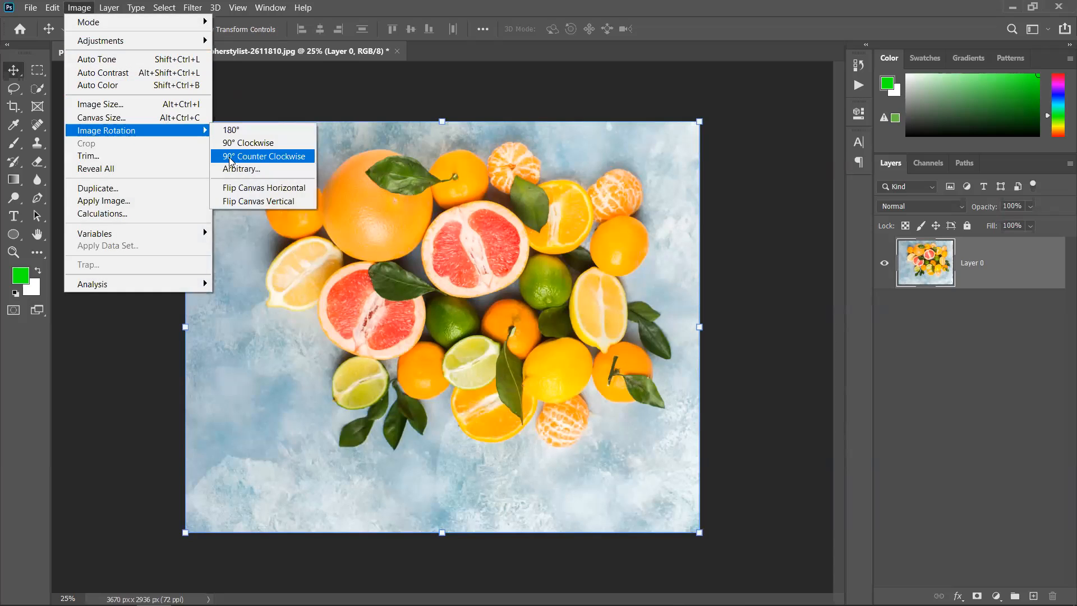
left_click(296, 157)
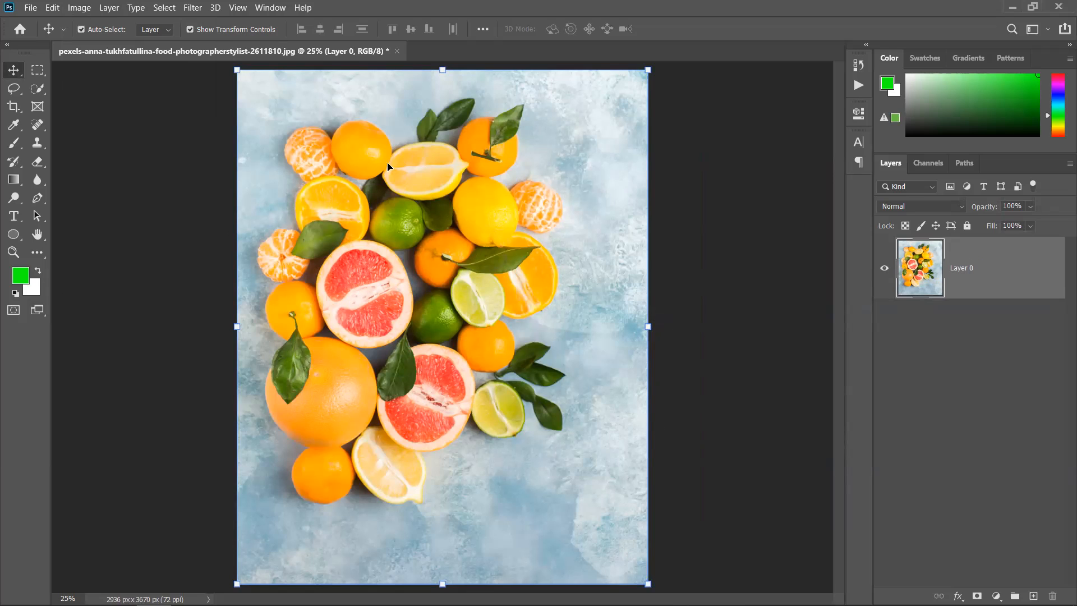
left_click(80, 8)
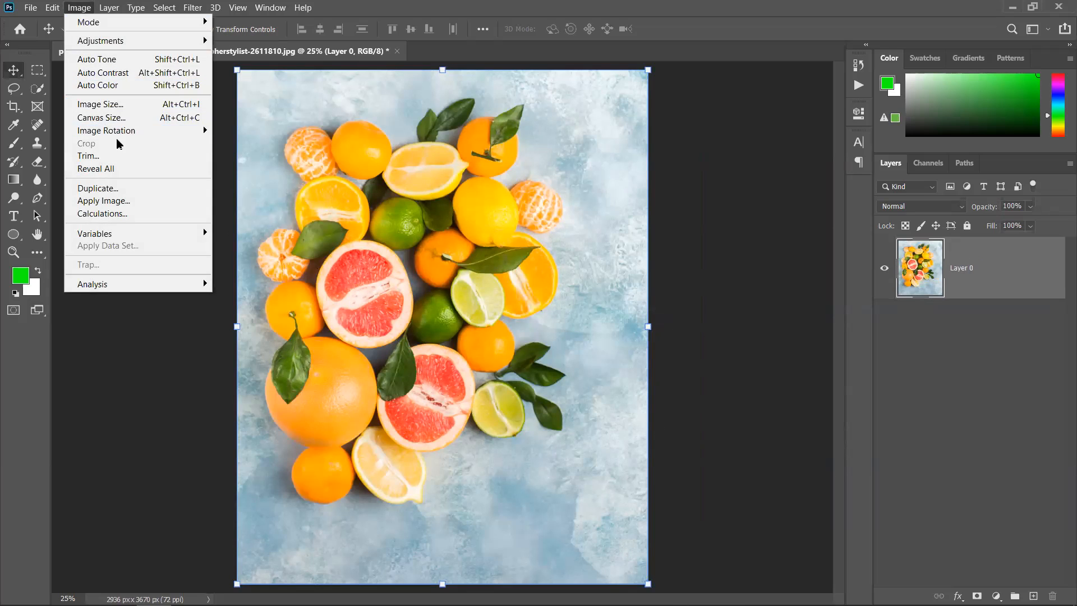
mouse_move(191, 130)
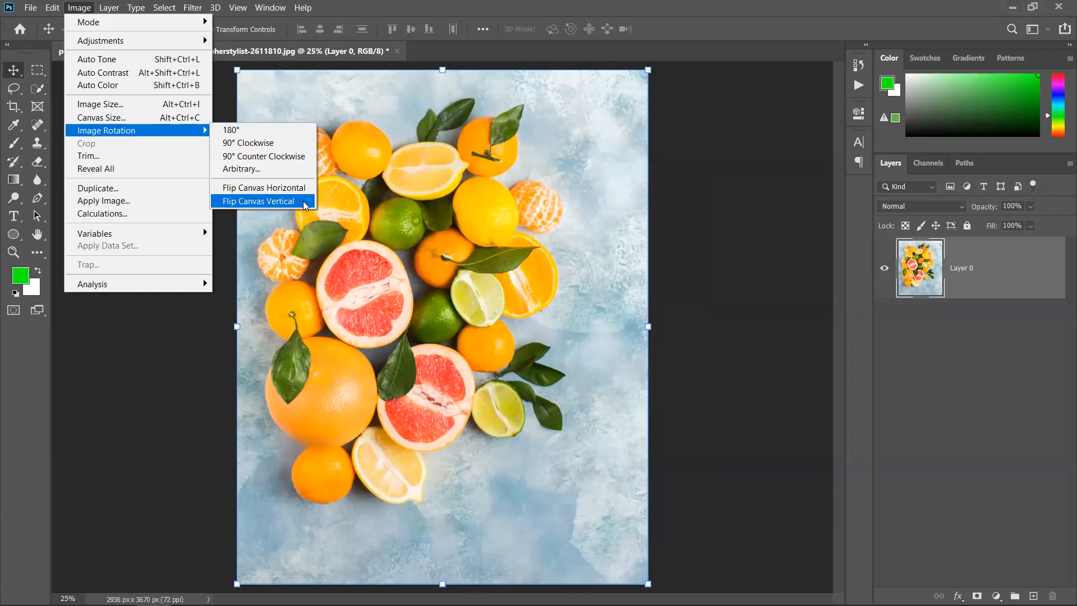
left_click(403, 147)
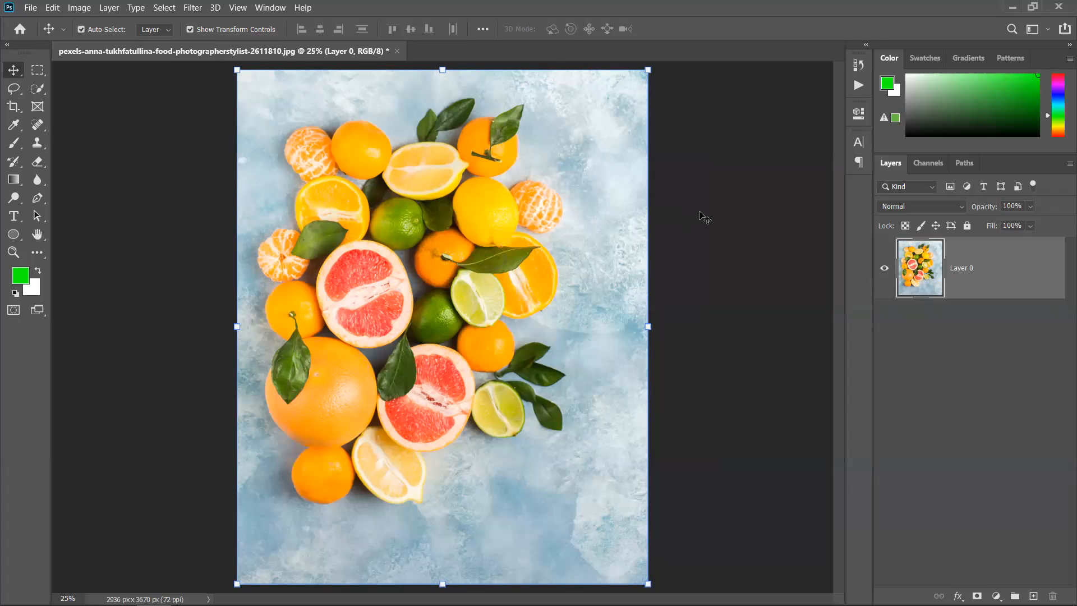
left_click(180, 227)
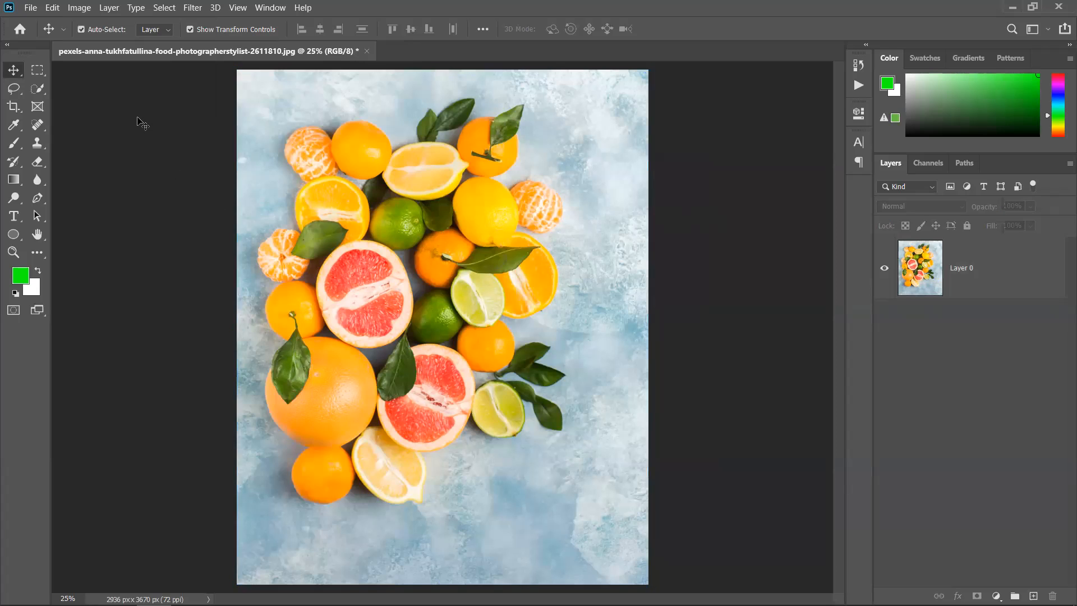
left_click(112, 9)
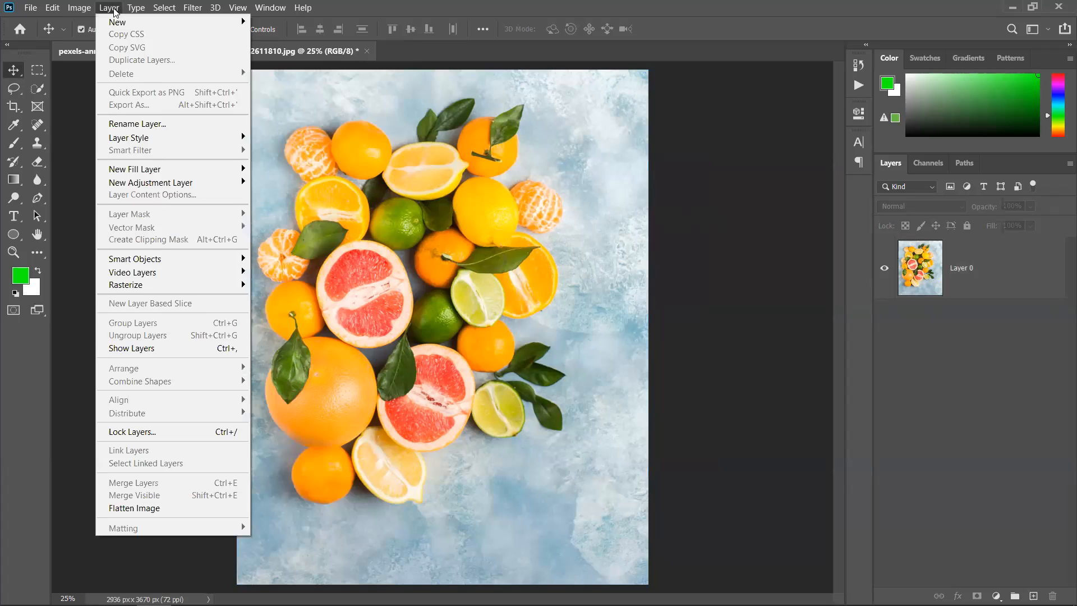
mouse_move(89, 14)
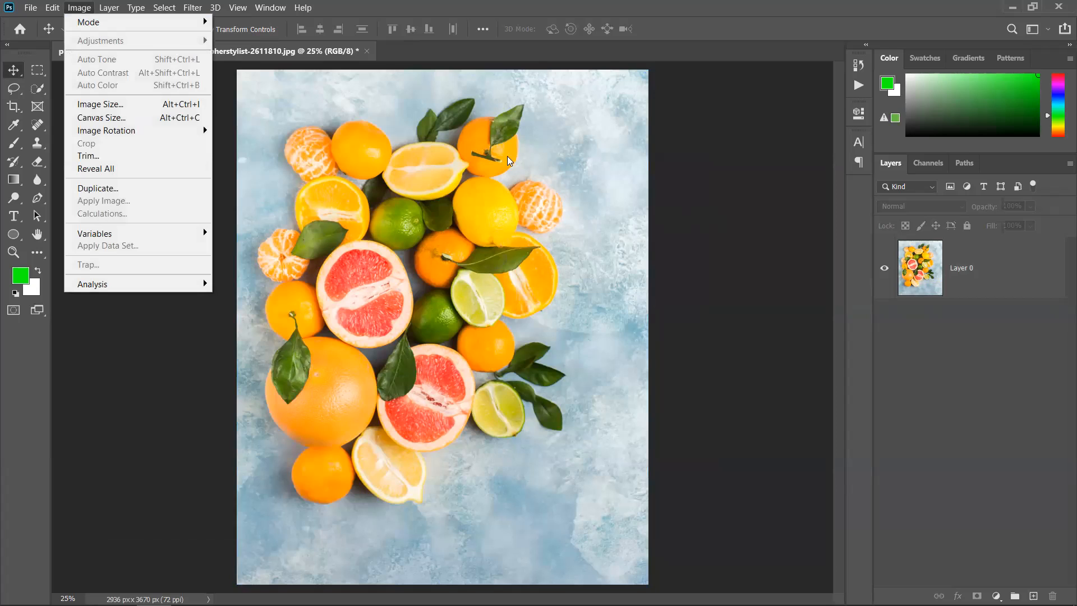
left_click(524, 225)
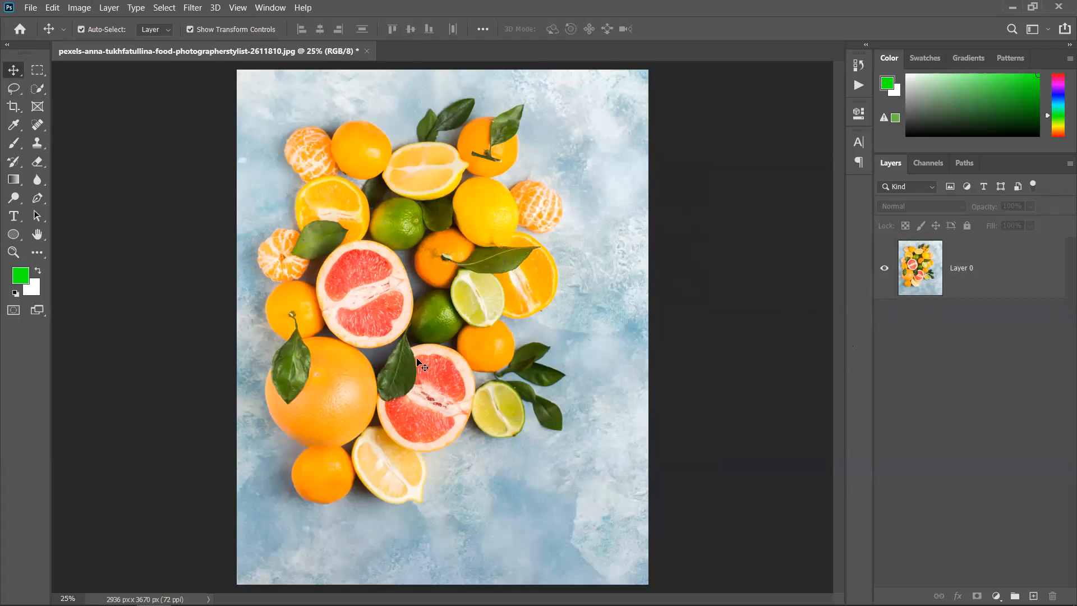
Step: Flip the fruit image's canvas horizontally
left_click(79, 7)
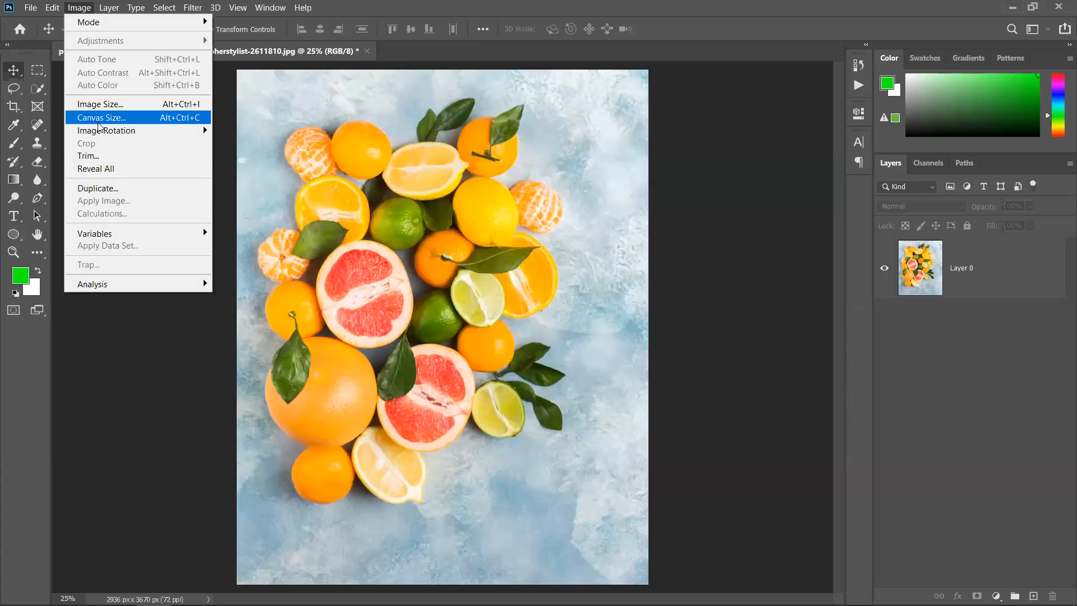
mouse_move(104, 136)
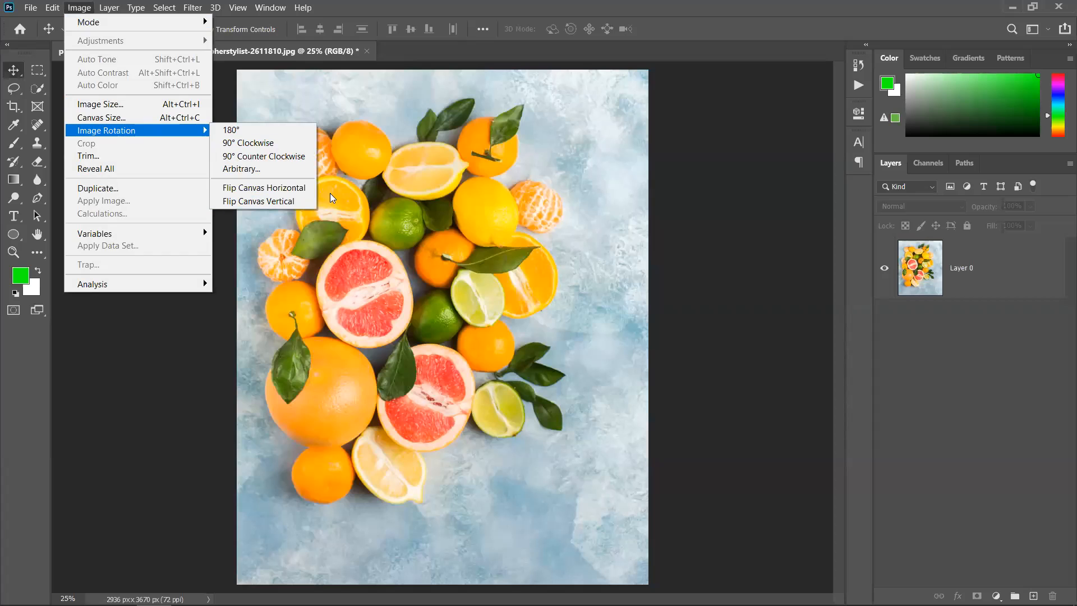
left_click(277, 191)
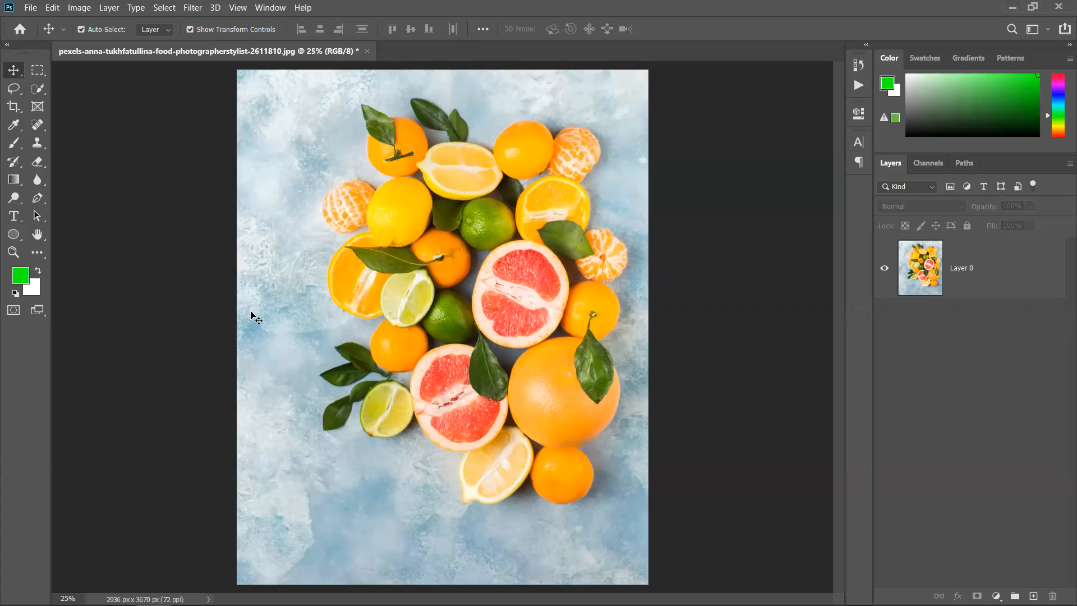
Step: Add a "Lorem Ipsum" placeholder text line over the lime slice near the middle of the image and set its font size to 72 pt
left_click(13, 216)
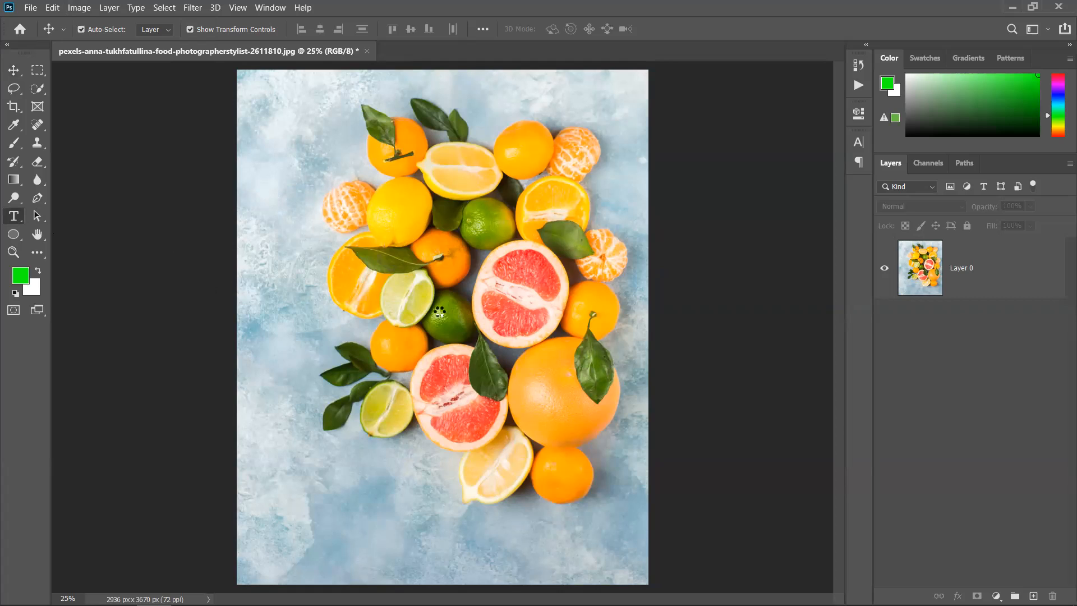
left_click(415, 295)
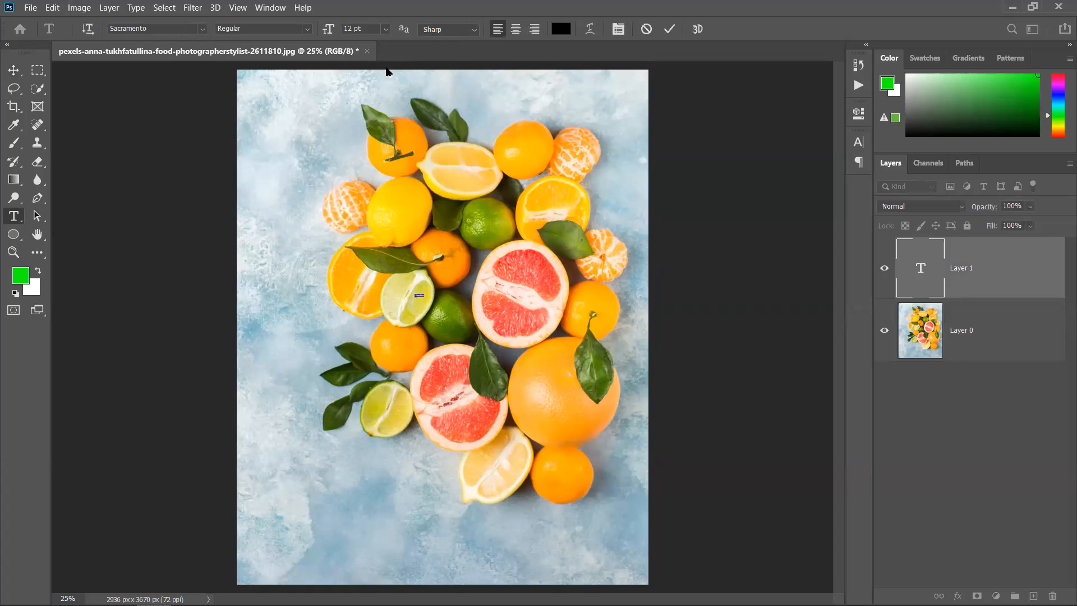
left_click(385, 29)
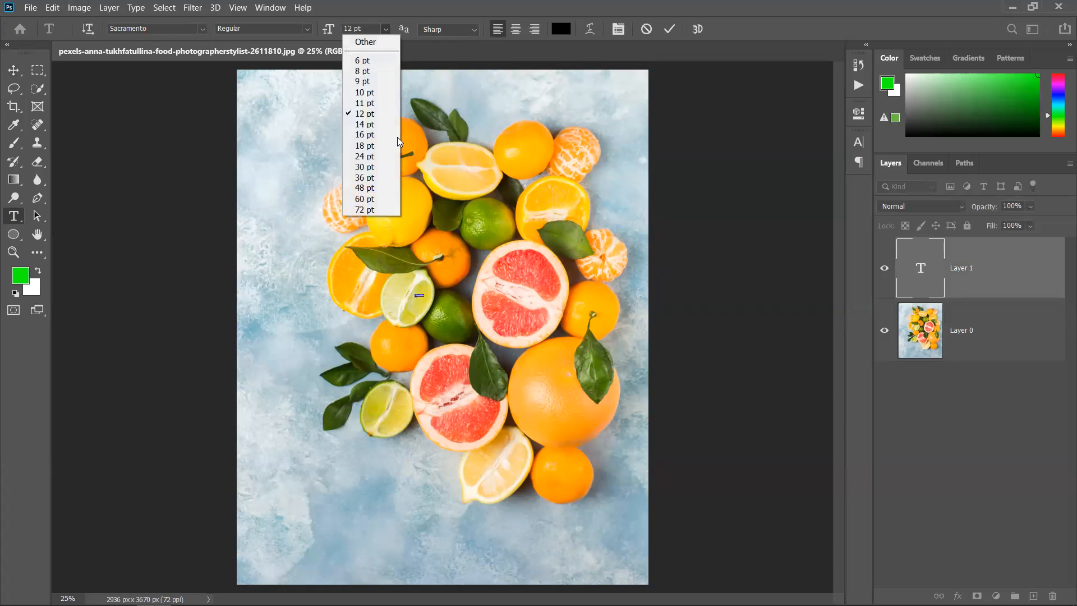
left_click(384, 209)
Step: Scale the Lorem Ipsum text proportionally to about 2439 × 697 px and centre it across the middle of the fruit
left_click(14, 69)
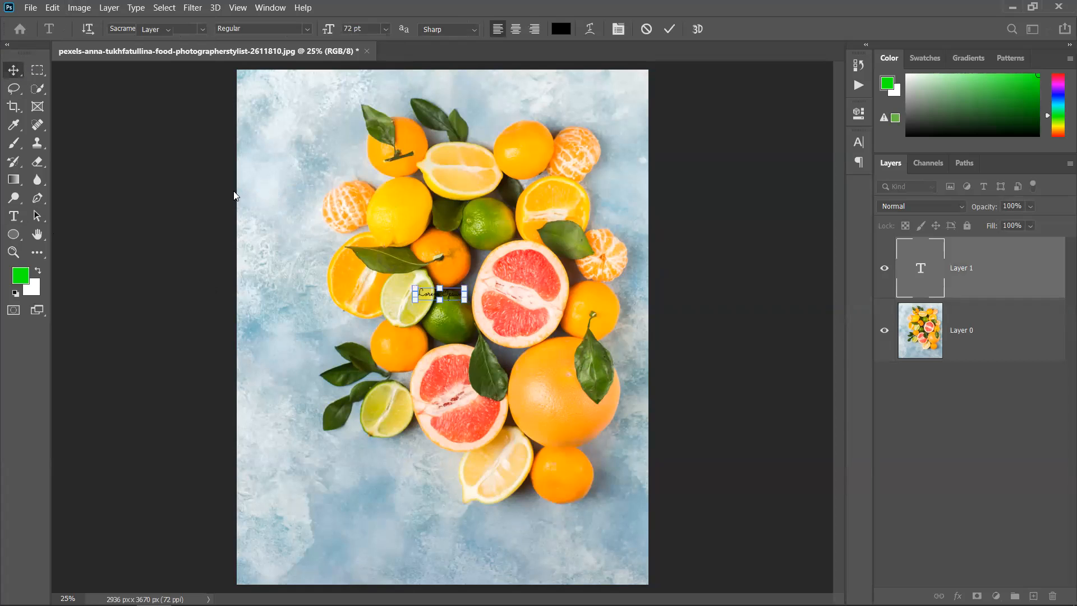
left_click_drag(464, 300, 665, 432)
left_click_drag(727, 475, 743, 477)
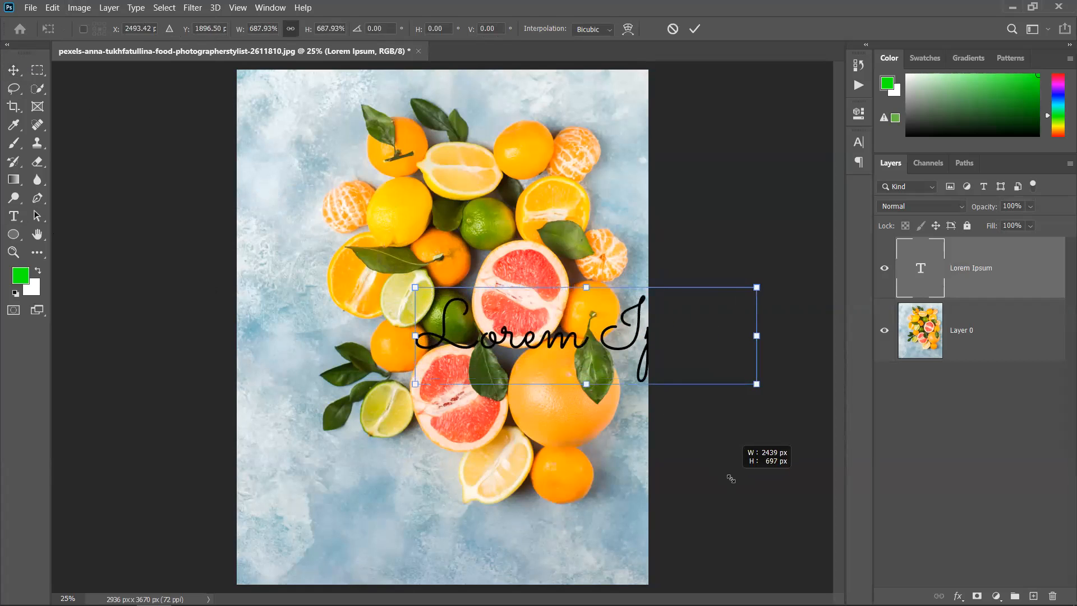
left_click_drag(645, 356, 482, 335)
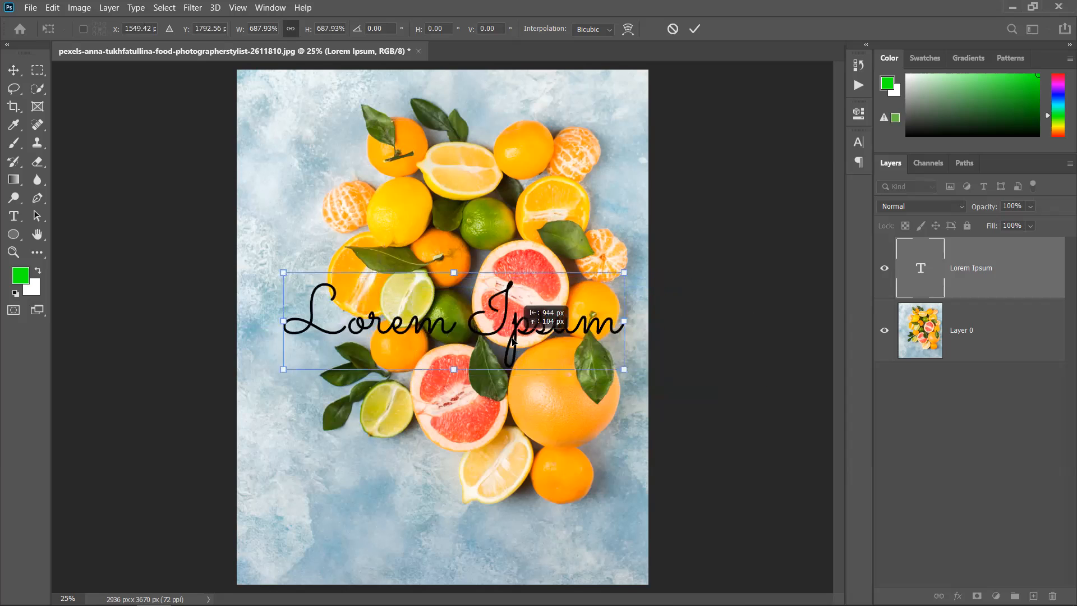
left_click(695, 29)
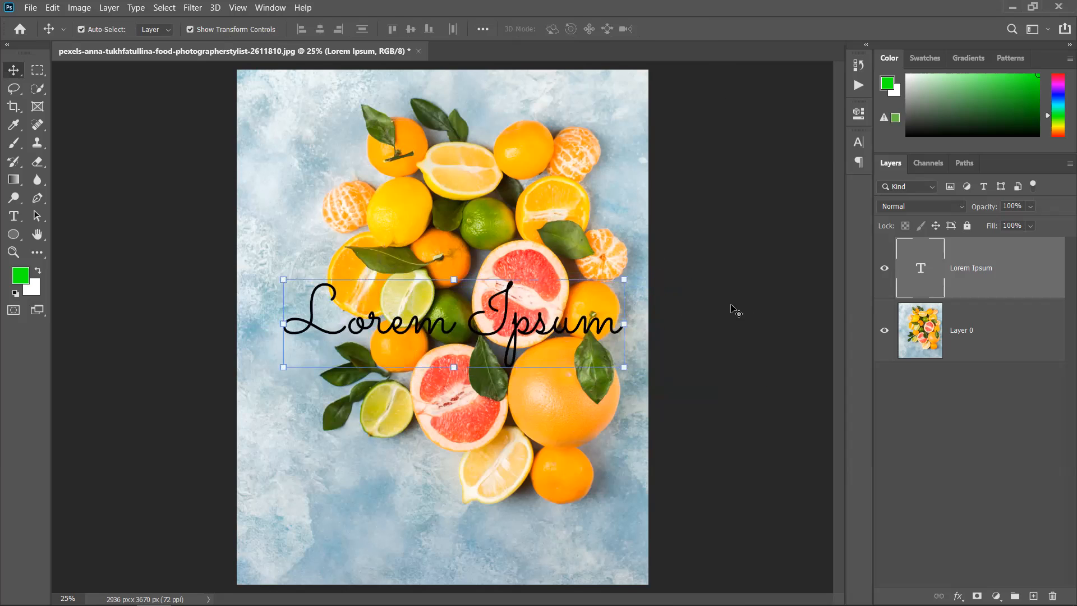
Step: Merge the Lorem Ipsum text layer and Layer 0 into a single layer
left_click(1029, 344)
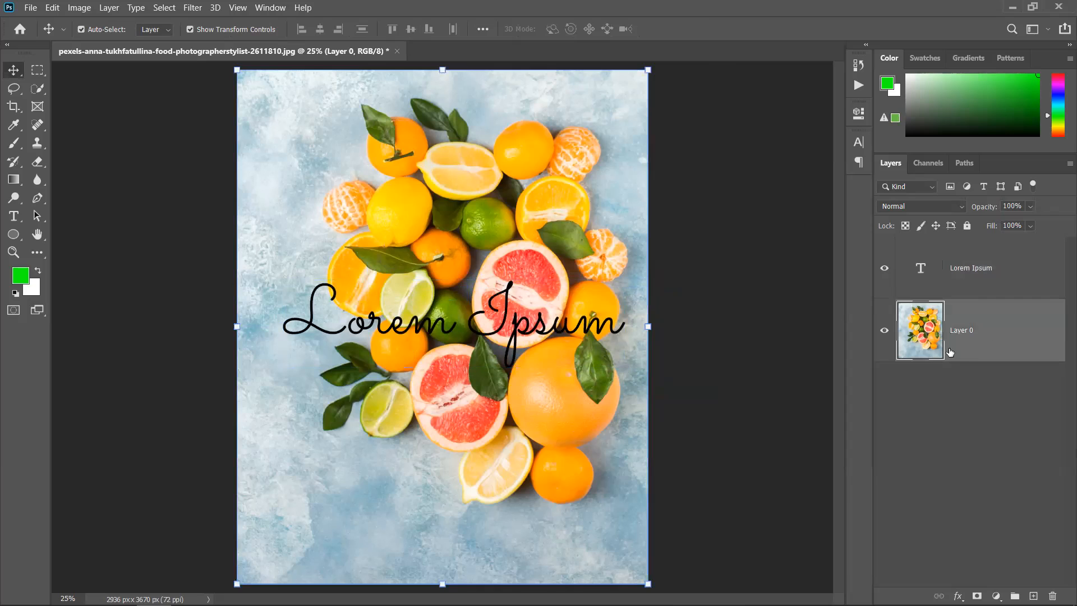
left_click(954, 281, "shift")
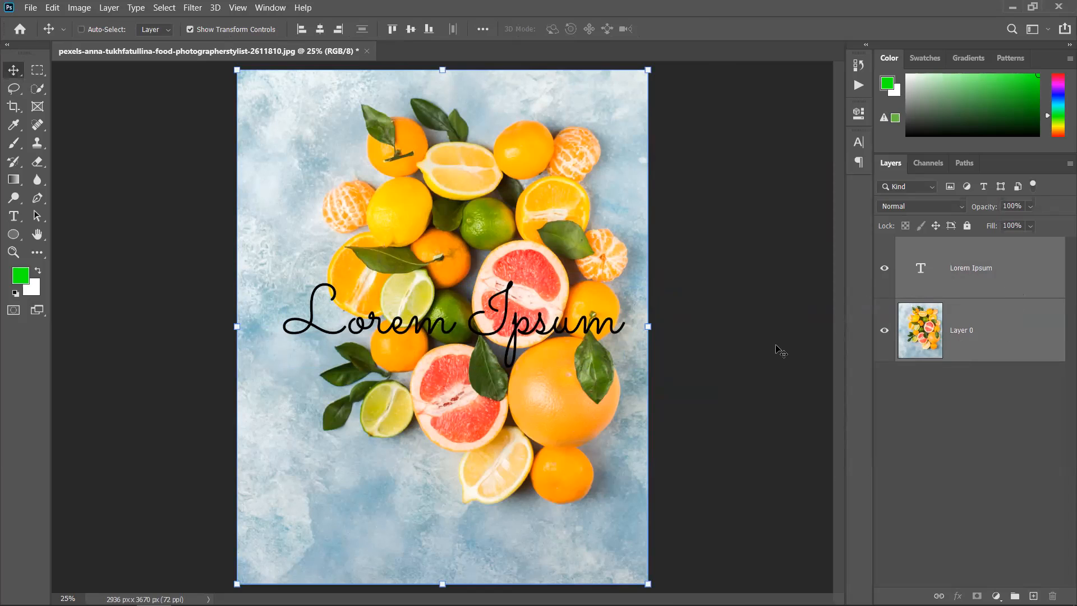
key("ctrl+shift+e")
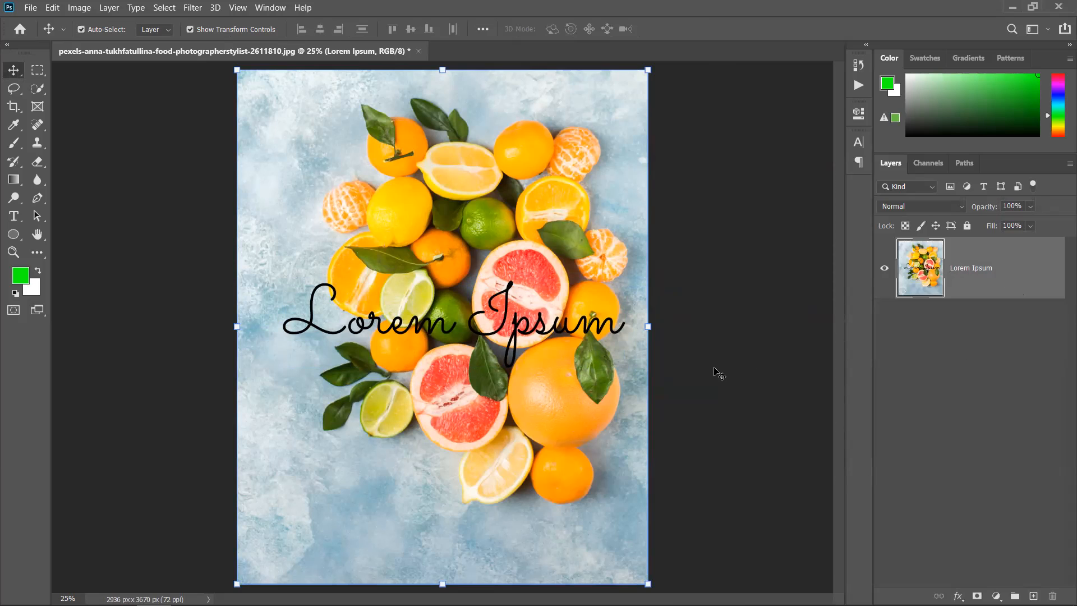
left_click(975, 358)
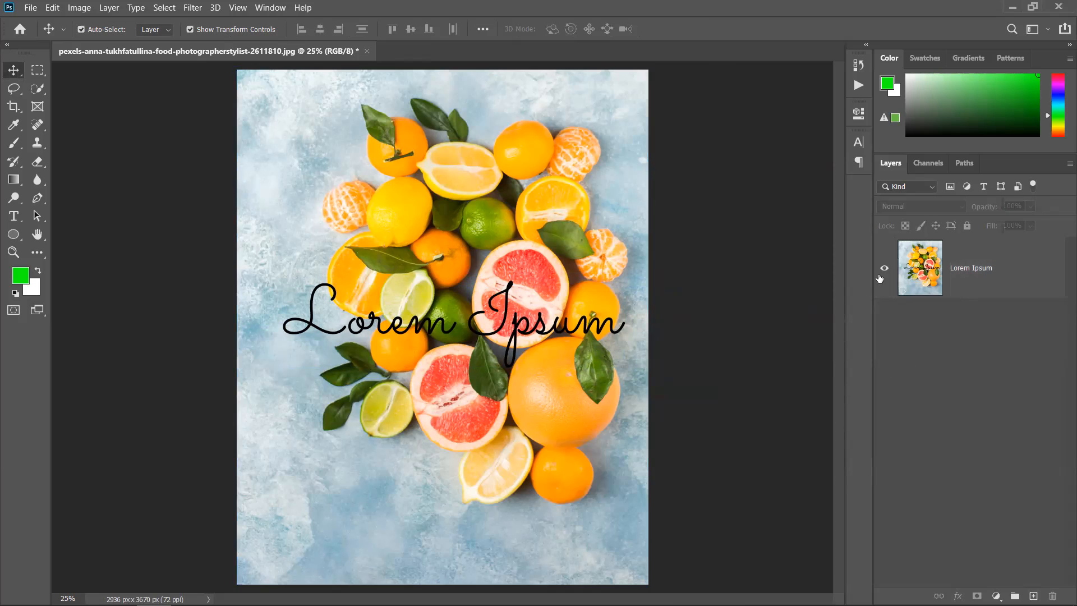
left_click(1062, 287)
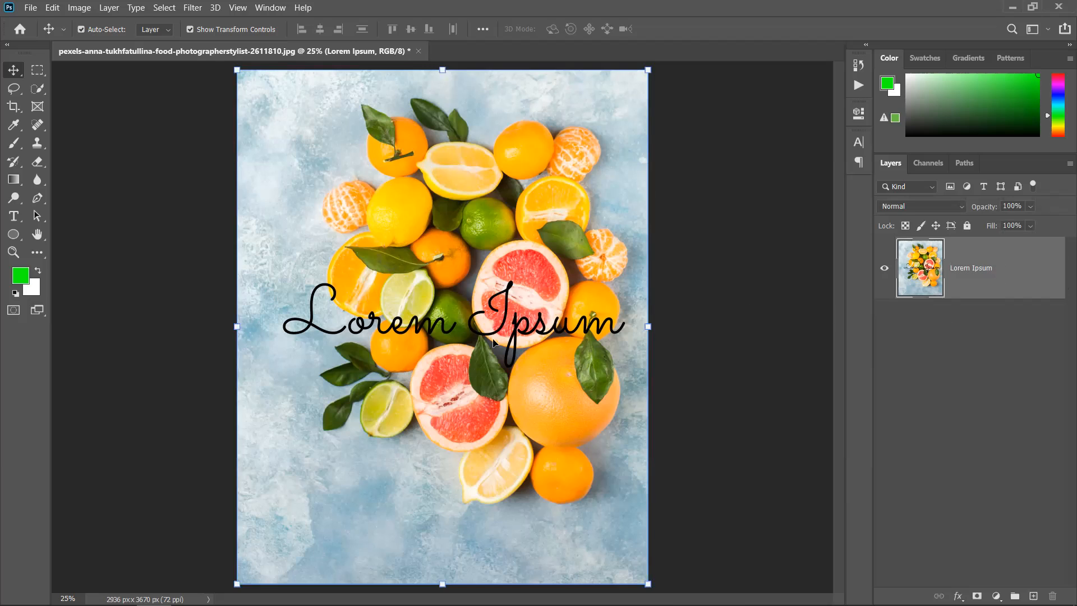
right_click(1009, 265)
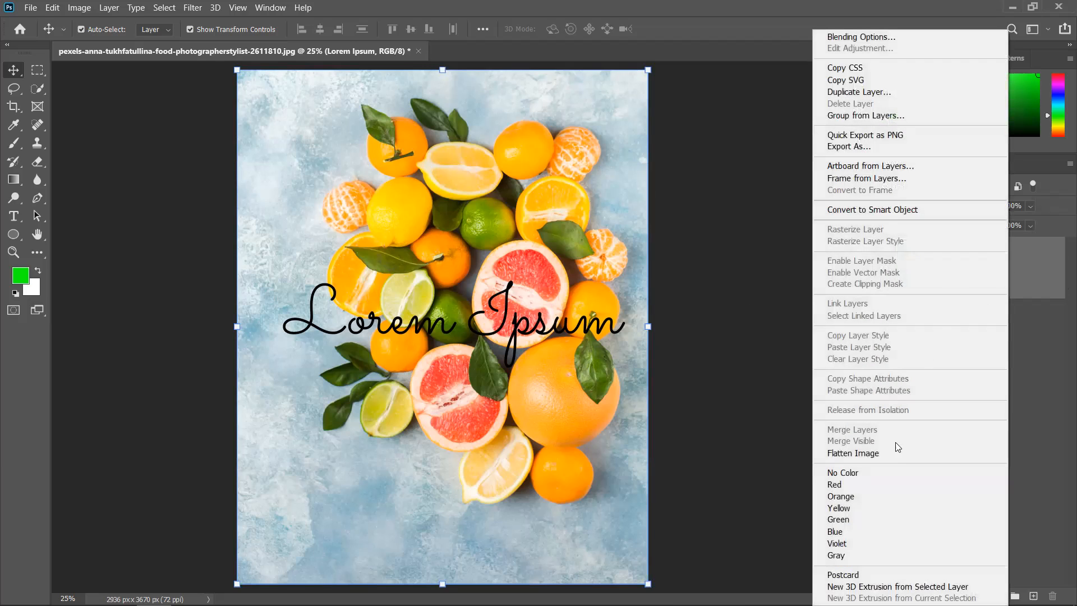
left_click(737, 408)
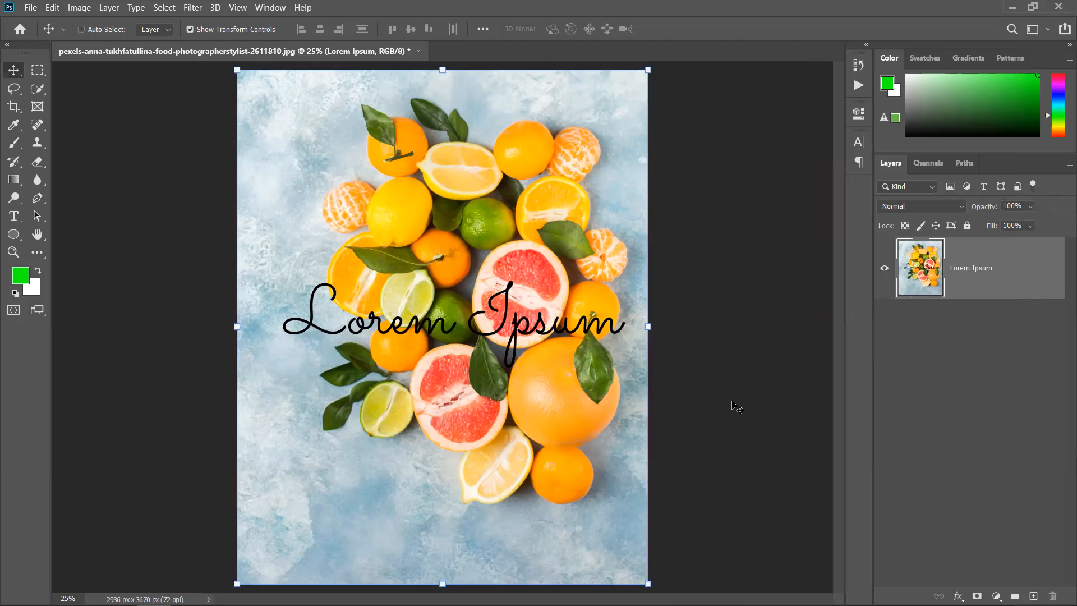
Step: Undo the layer merge and select Layer 0 together with the Lorem Ipsum text layer as a range
left_click(755, 403)
left_click(1006, 334)
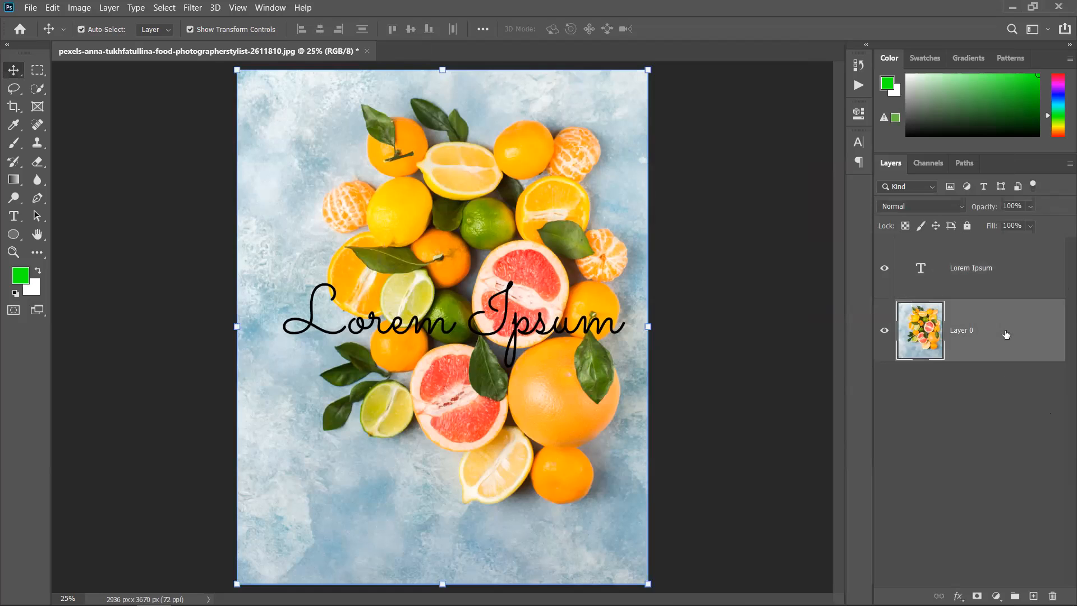
left_click(726, 393)
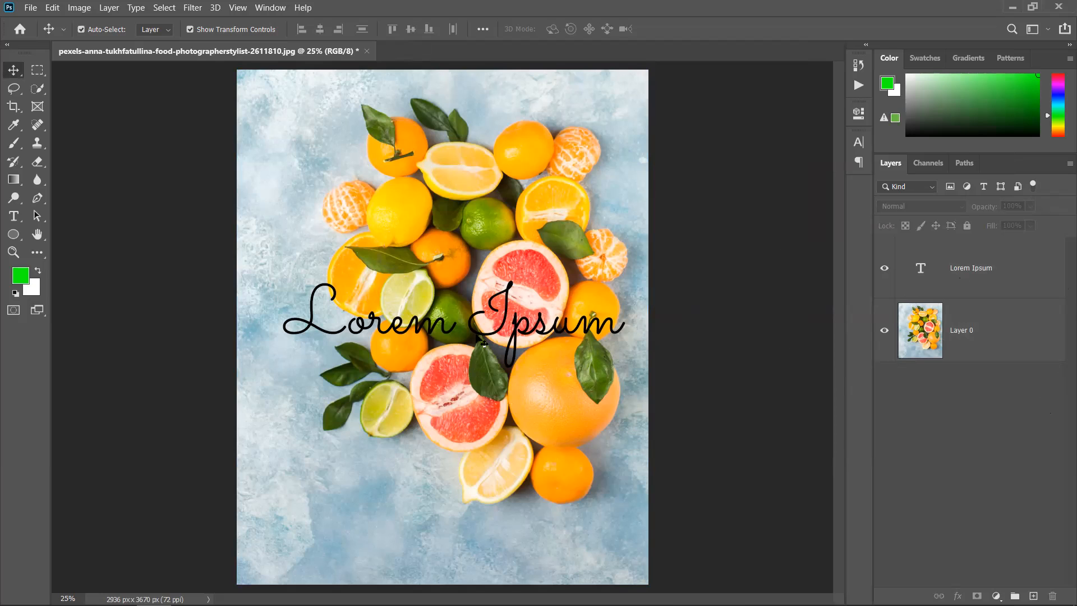
left_click(1014, 339)
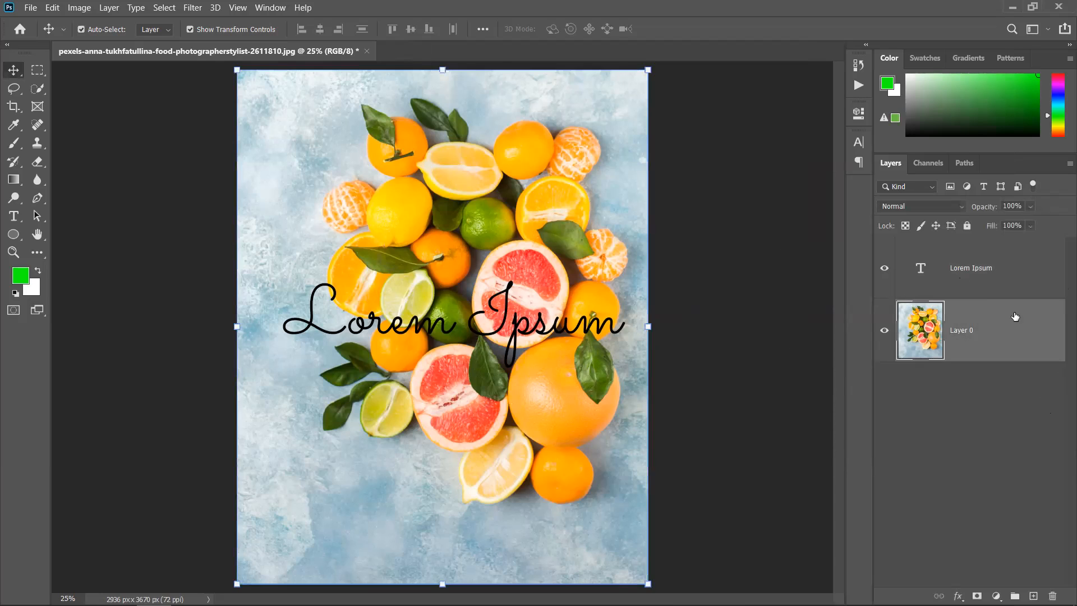
left_click(1022, 287, "shift")
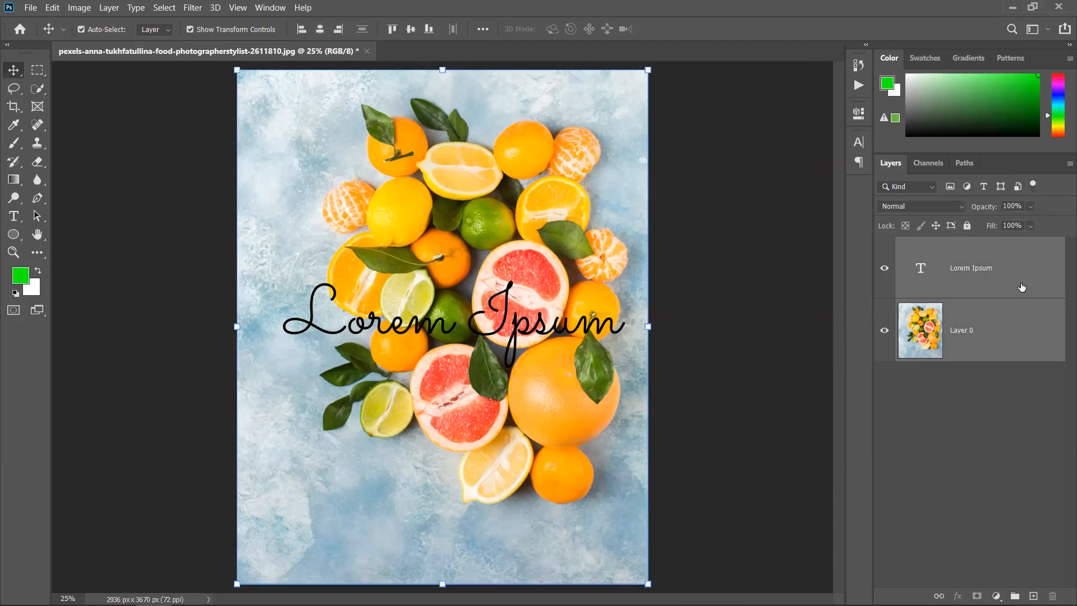
left_click(1002, 383)
Step: Select Layer 0 and the Lorem Ipsum text layer and merge them into a single layer
left_click(988, 335)
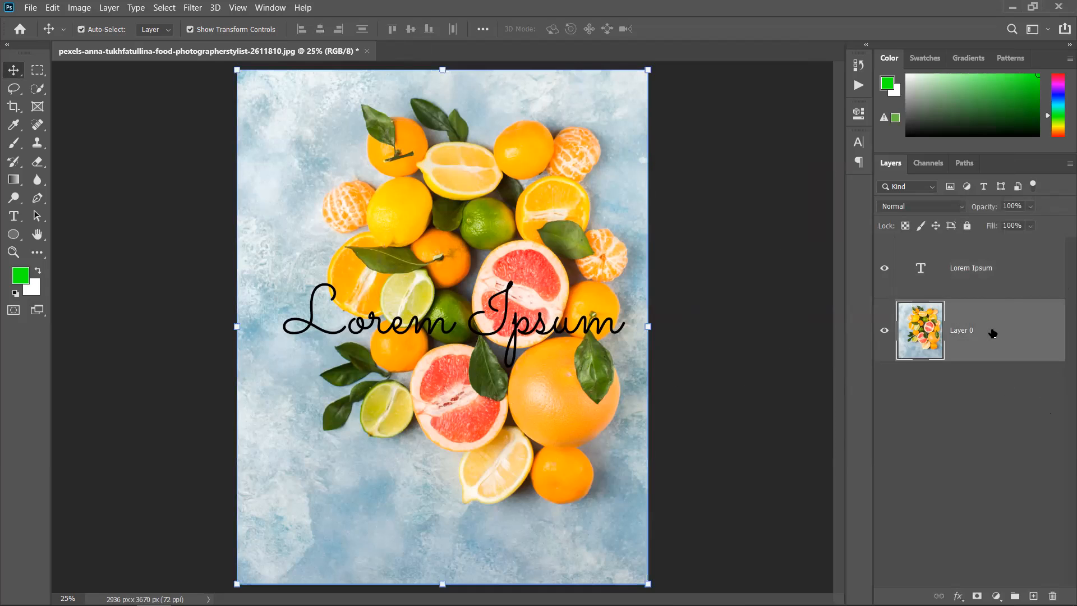
left_click(1013, 275, "ctrl")
right_click(1029, 275)
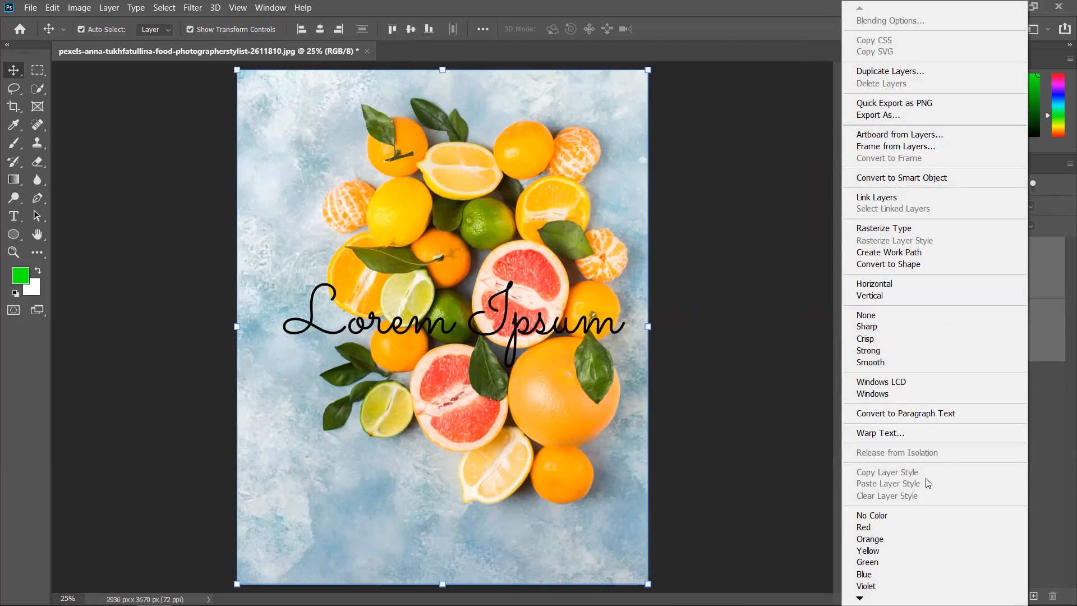
mouse_move(881, 600)
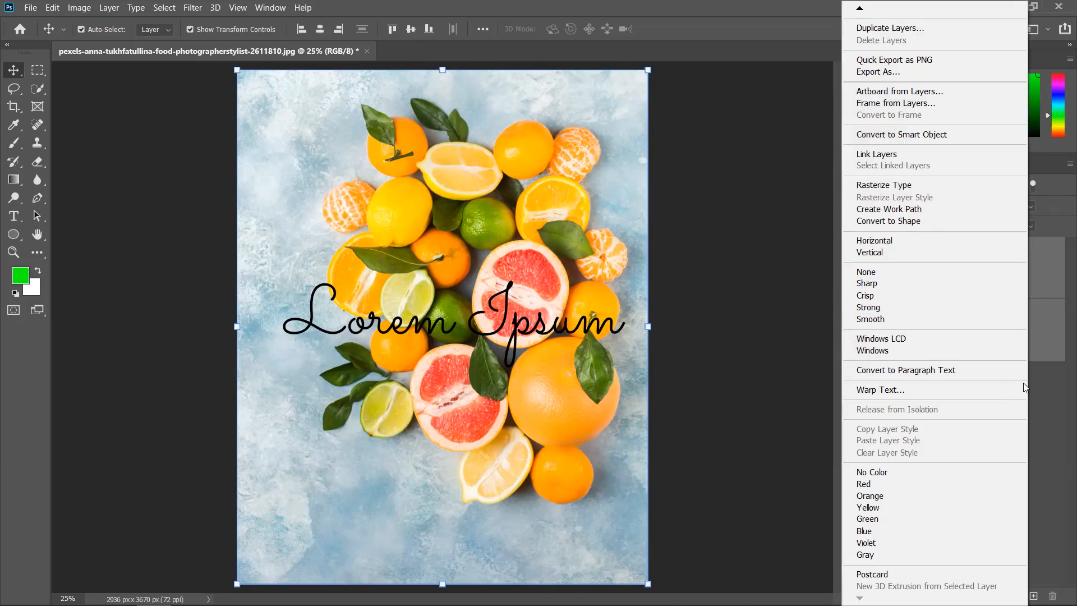
left_click(1047, 382)
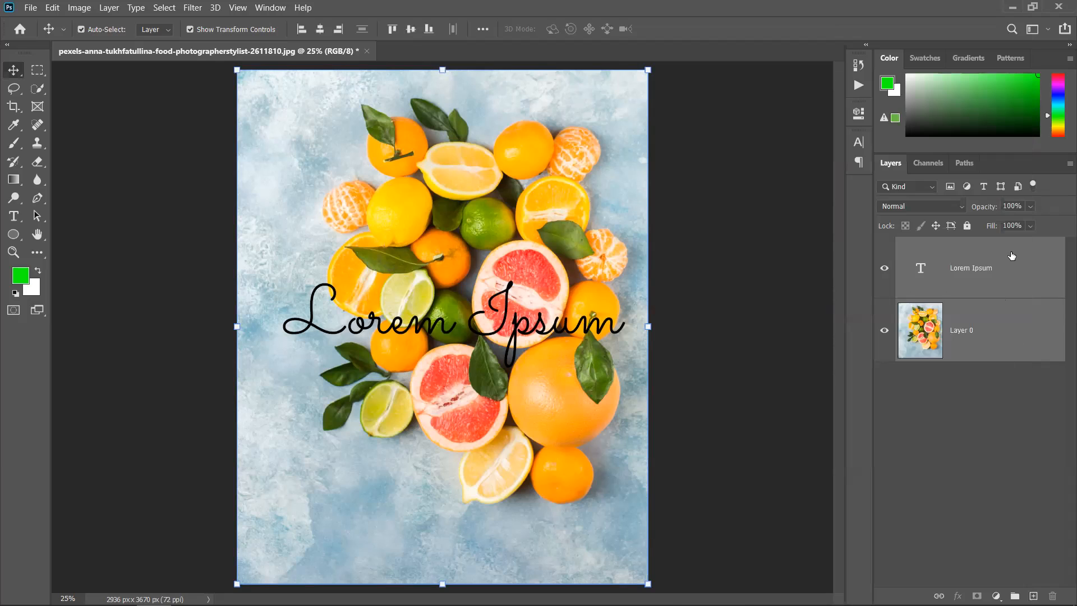
key("ctrl+shift+e")
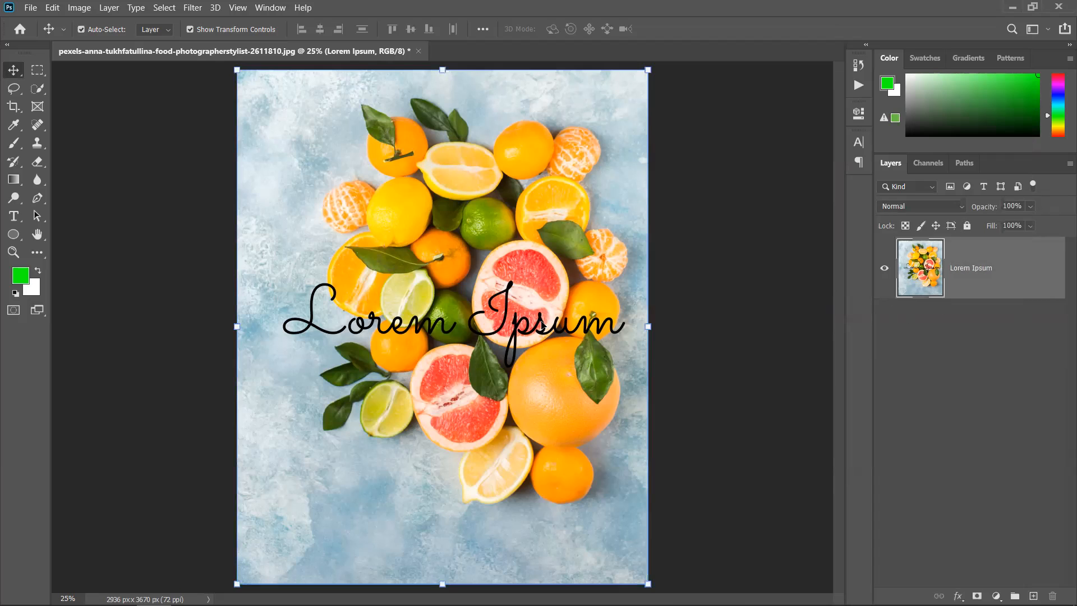
Step: Flip the canvas of the merged fruit and text image horizontally
left_click(79, 8)
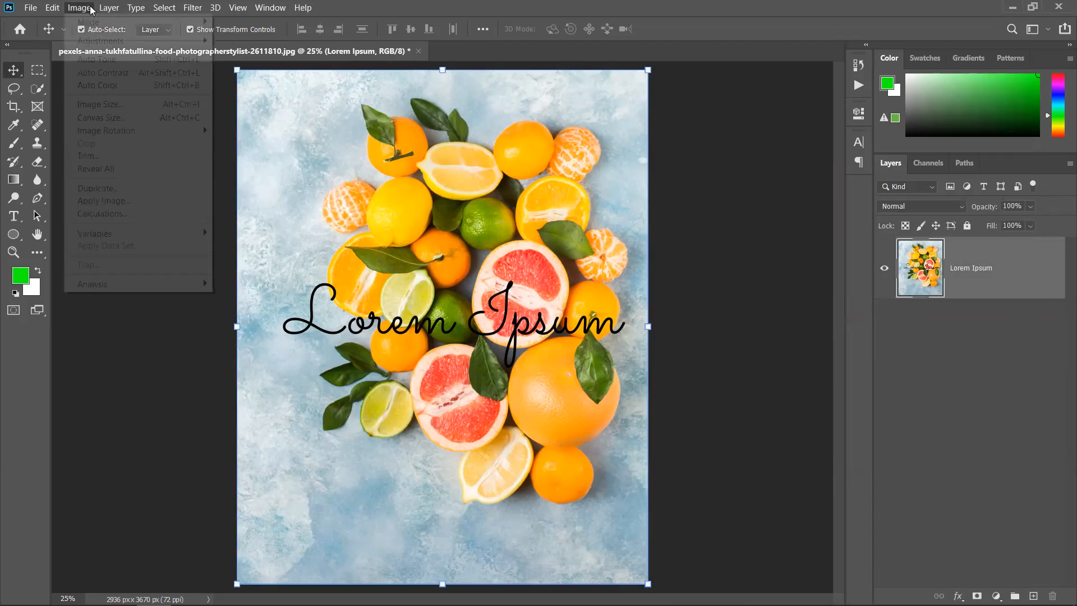
mouse_move(115, 138)
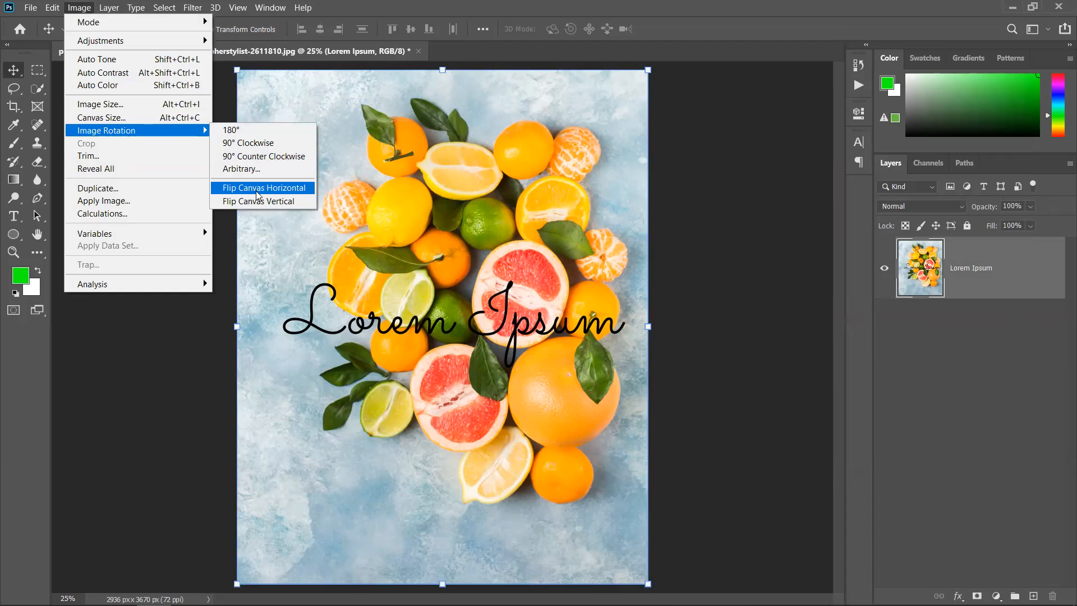
left_click(300, 187)
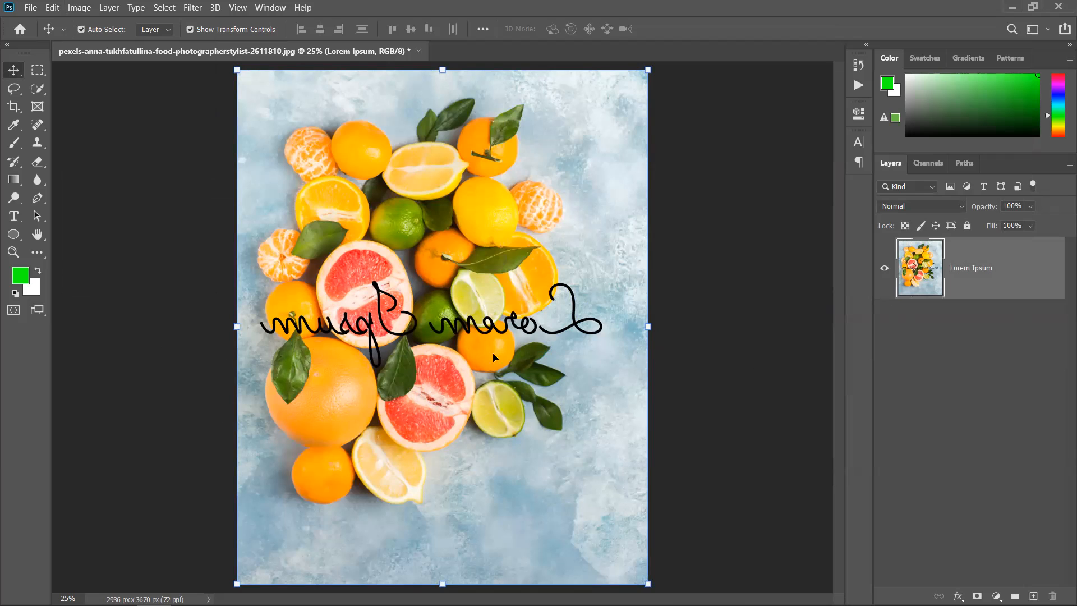
left_click_drag(648, 326, 676, 339)
left_click_drag(589, 339, 564, 340)
key("ctrl+z")
left_click_drag(674, 326, 648, 326)
left_click(696, 29)
scroll(667, 386, "down", 1)
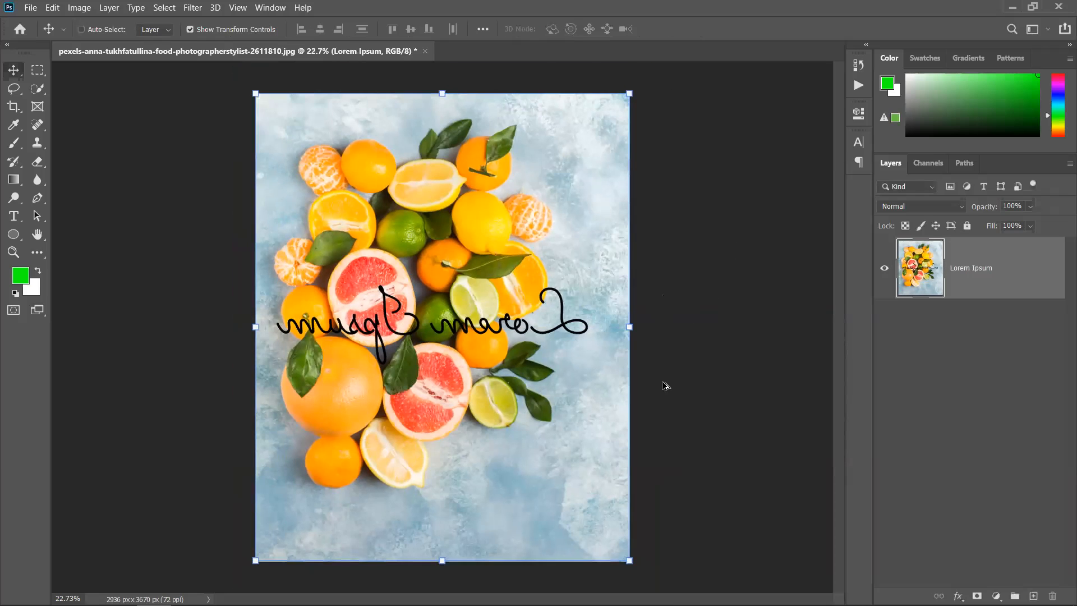
Step: Scale the merged layer proportionally to 50.26% and place it against the right edge of the canvas, near mid-height
left_click(634, 569)
left_click_drag(634, 573, 645, 434)
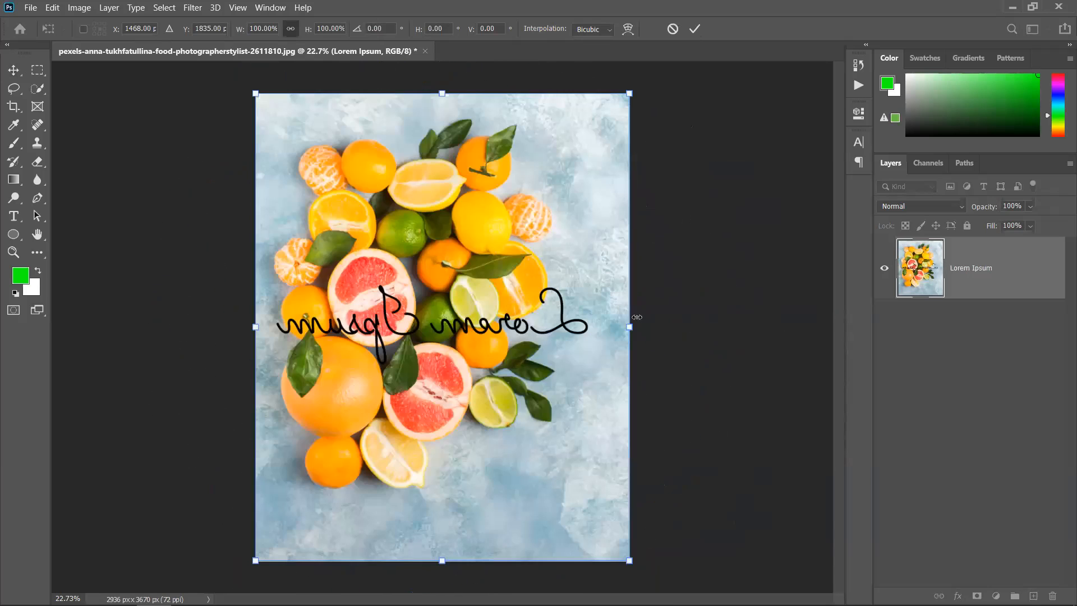
left_click_drag(632, 91, 531, 209)
left_click_drag(490, 288, 585, 279)
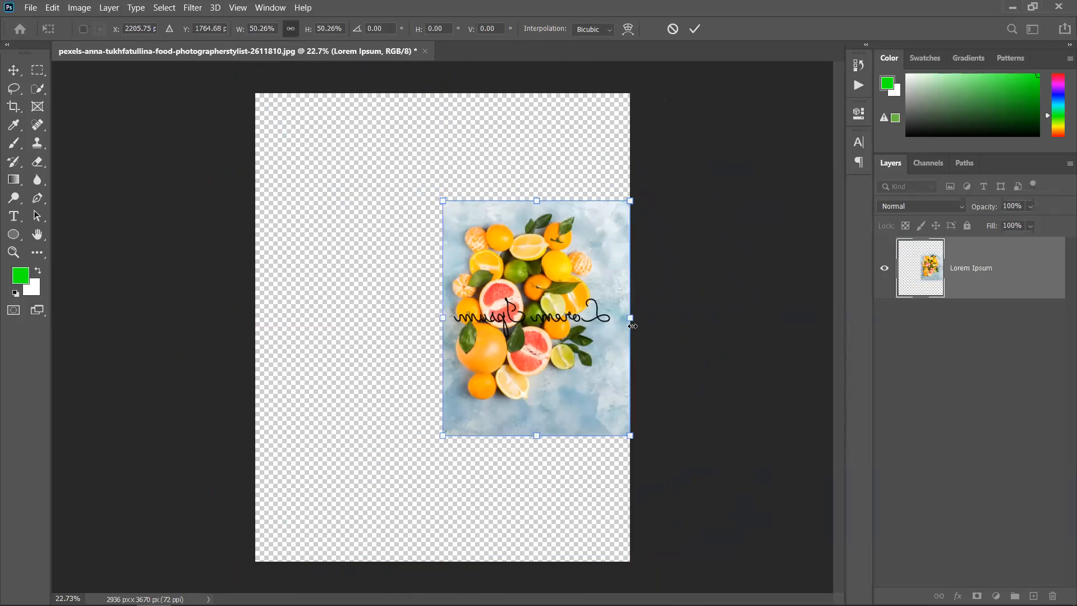
Step: Mirror the scaled layer horizontally across its inner edge into the left half of the canvas and apply the transform
left_click_drag(613, 320, 258, 385)
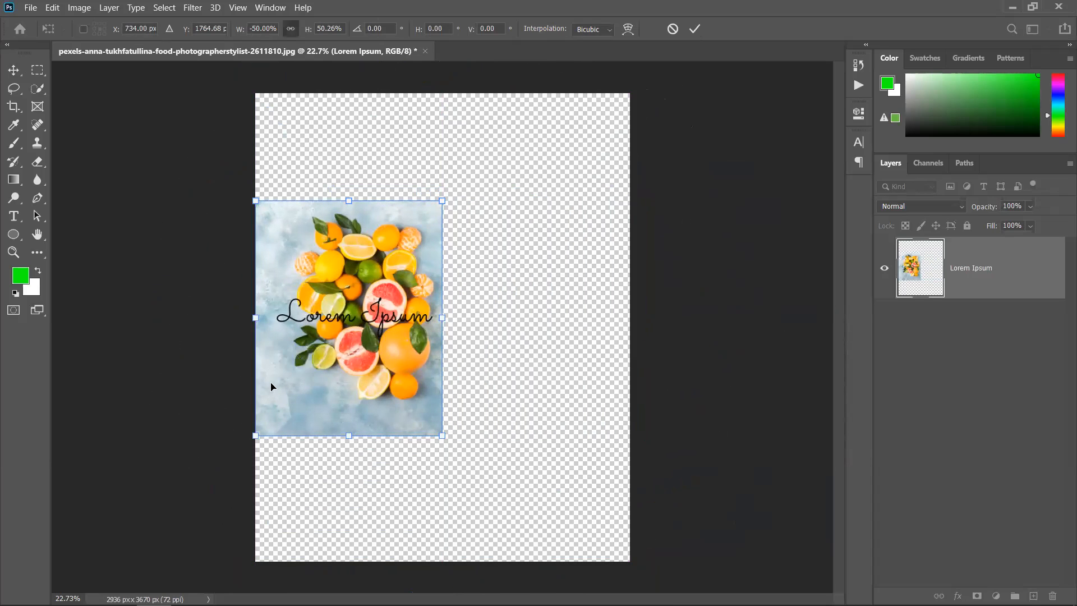
left_click_drag(251, 320, 629, 333)
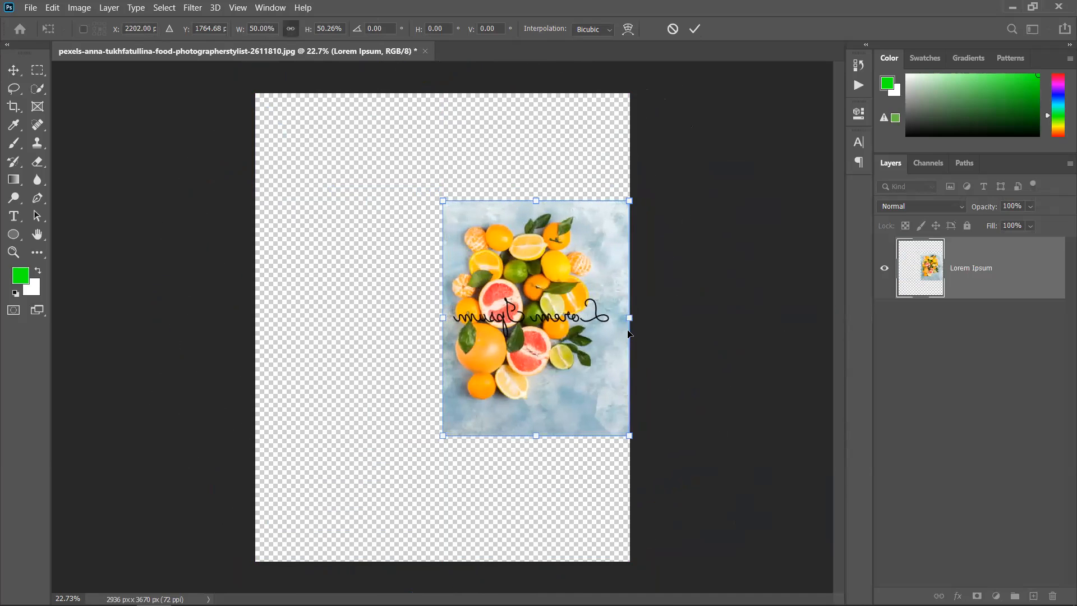
left_click(694, 33)
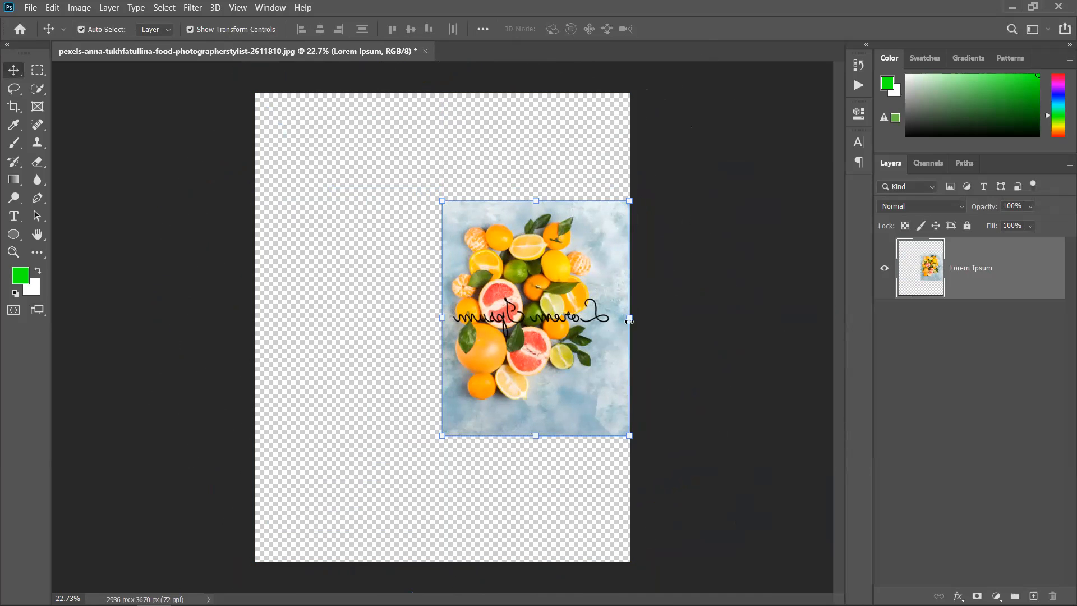
left_click_drag(632, 319, 261, 375)
left_click(695, 28)
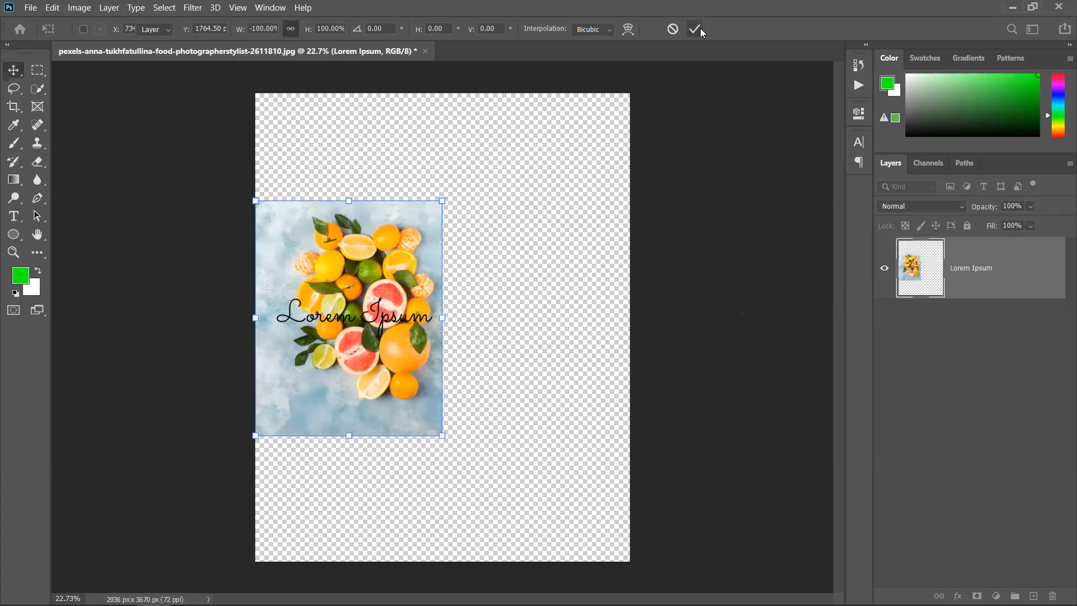
Step: Flip the whole canvas horizontally, and undo that flip
left_click(79, 7)
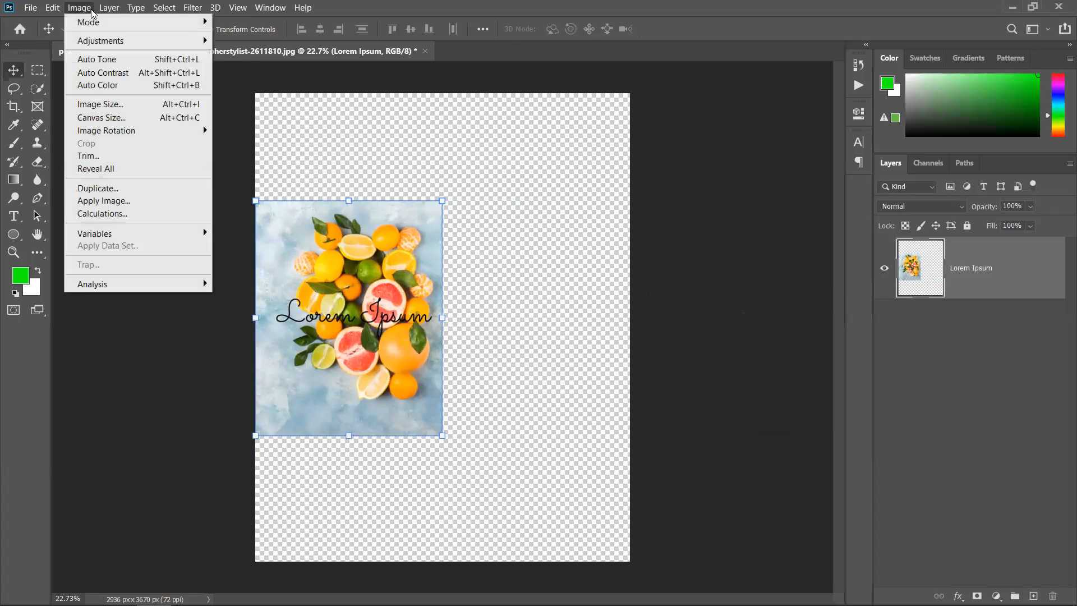
mouse_move(159, 130)
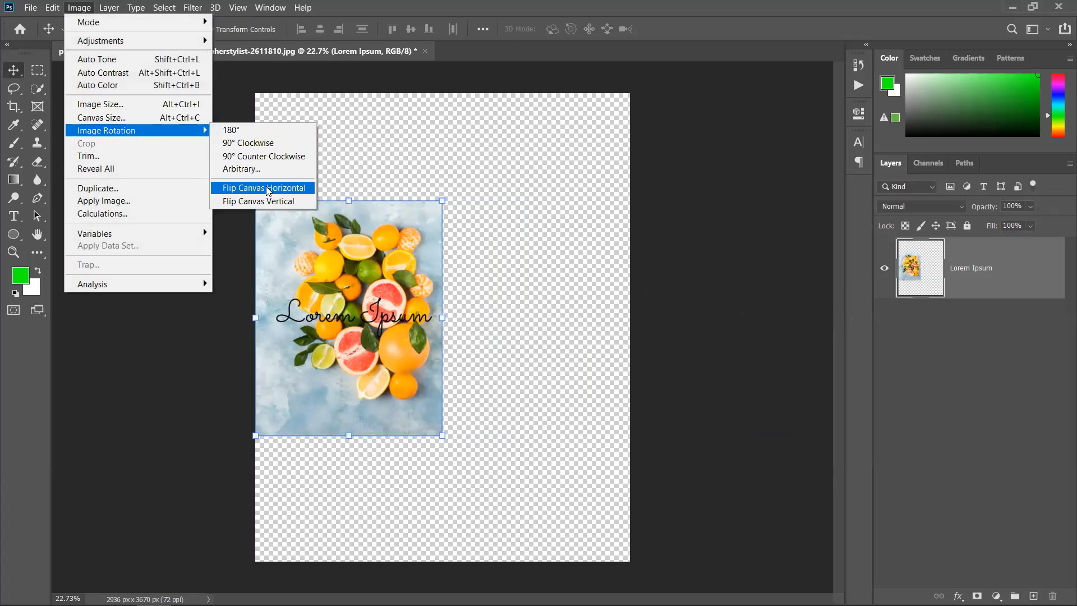
left_click(287, 191)
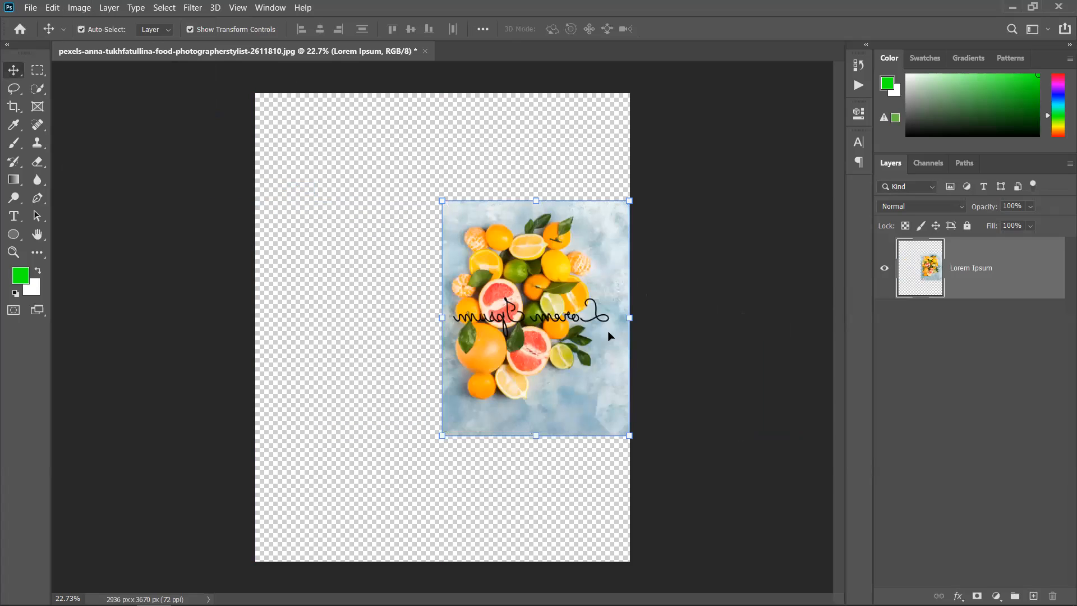
key("ctrl+z")
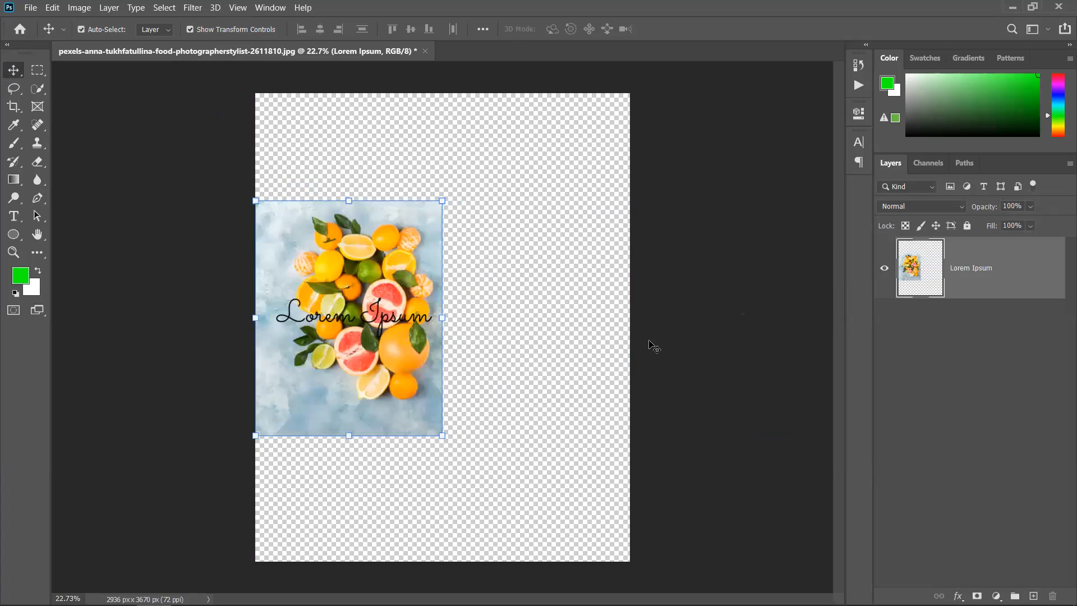
Step: Move the fruit layer near the middle of the canvas, and flip the canvas vertically and back
left_click_drag(425, 349, 484, 376)
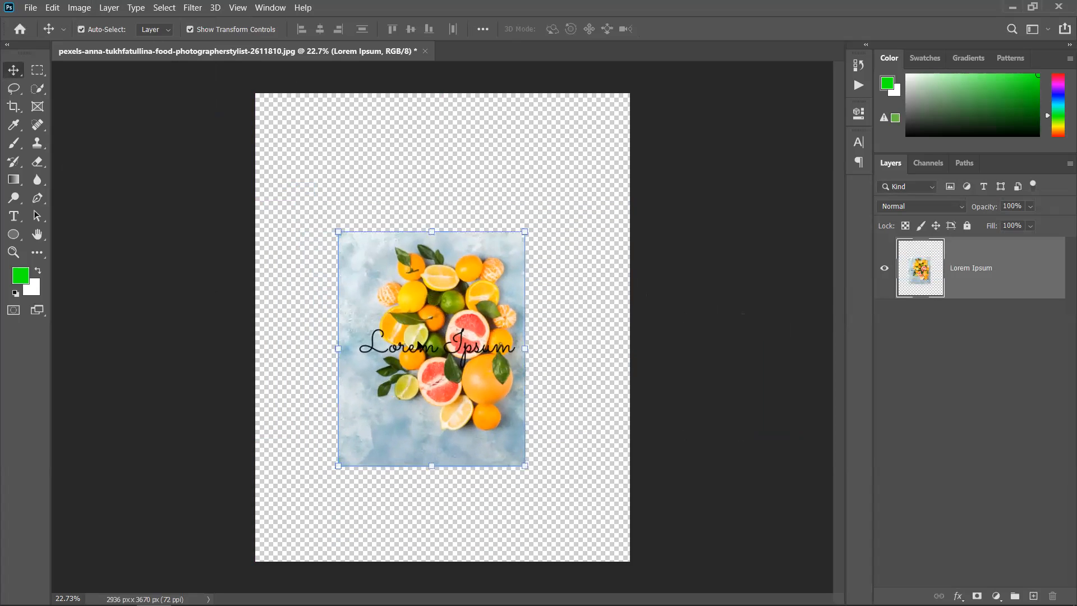
left_click(116, 10)
mouse_move(82, 8)
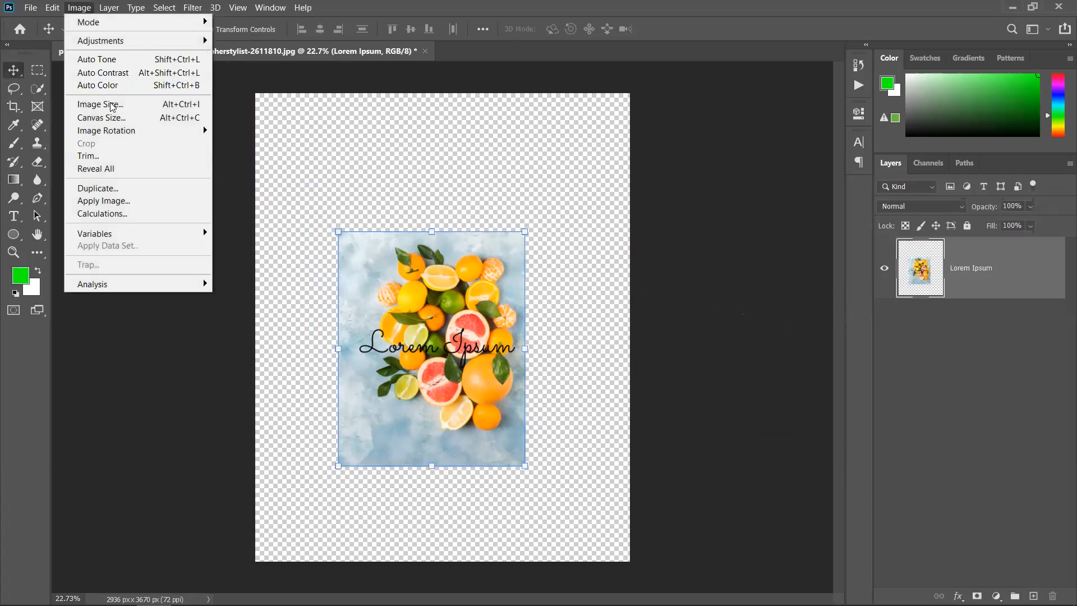
mouse_move(120, 132)
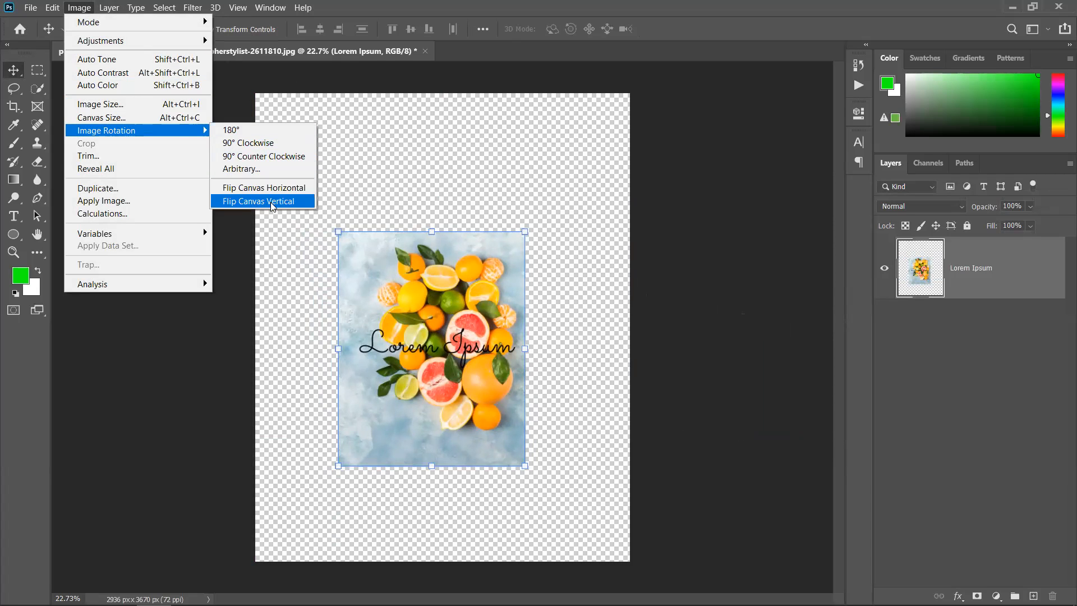
left_click(292, 204)
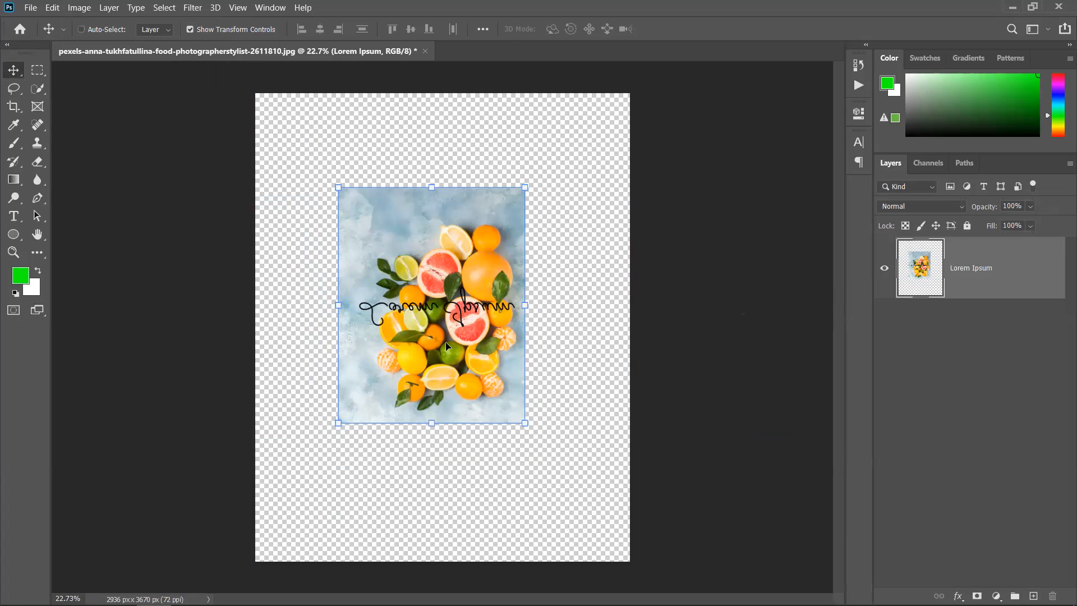
key("ctrl+z")
Step: Mirror the fruit layer vertically and back to upright at 95.71% height, and place it near the middle of the canvas
left_click_drag(432, 467, 431, 66)
left_click_drag(431, 230, 432, 305)
left_click_drag(475, 277, 474, 483)
left_click_drag(431, 565, 525, 93)
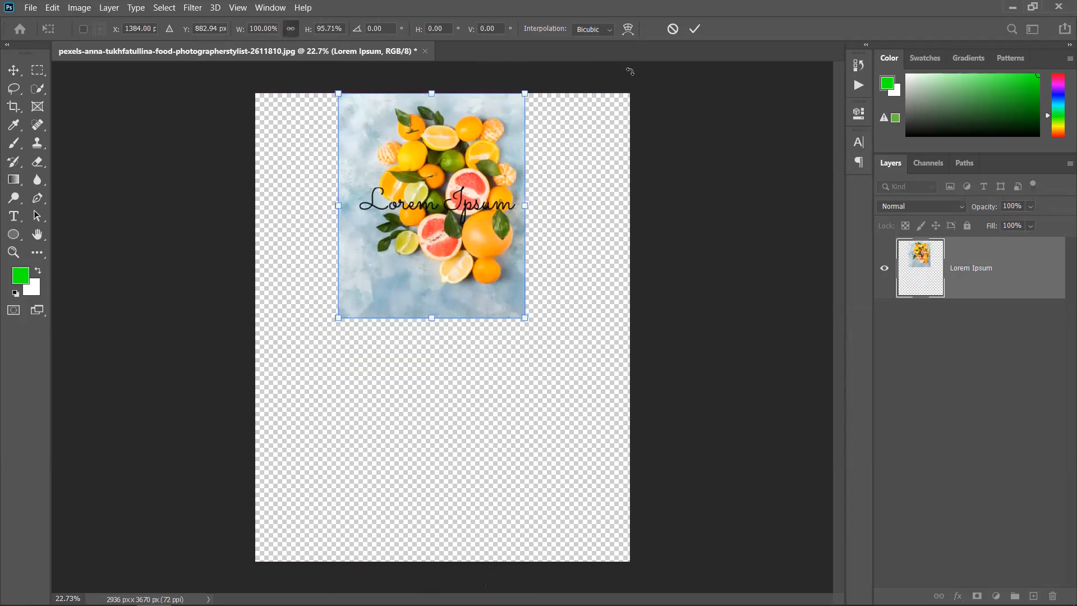
left_click(694, 30)
left_click_drag(471, 259, 480, 365)
left_click(565, 361)
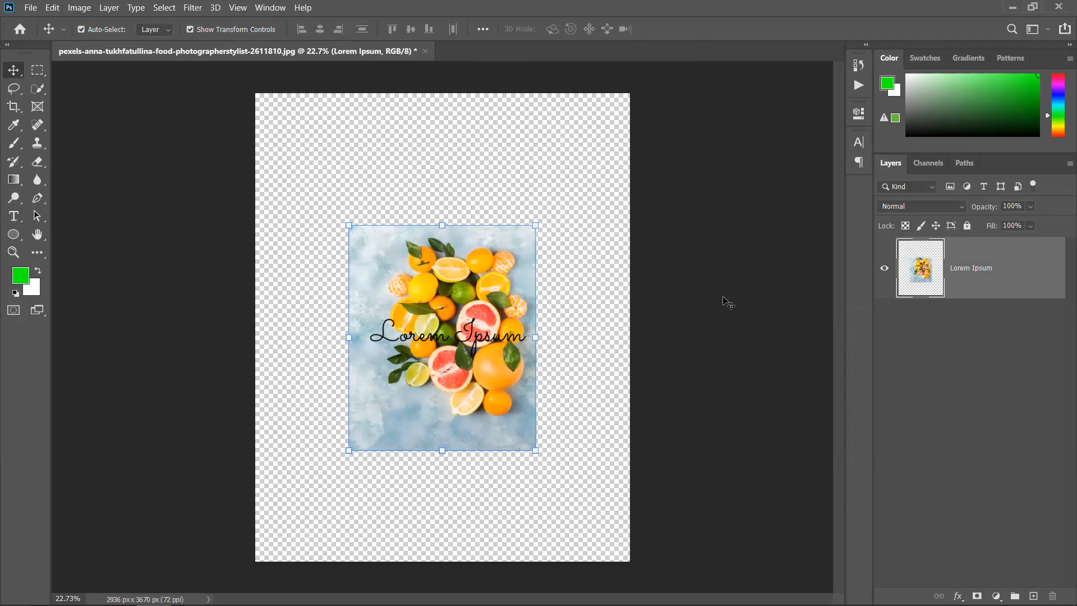
left_click(691, 383)
left_click(510, 444)
left_click(348, 226)
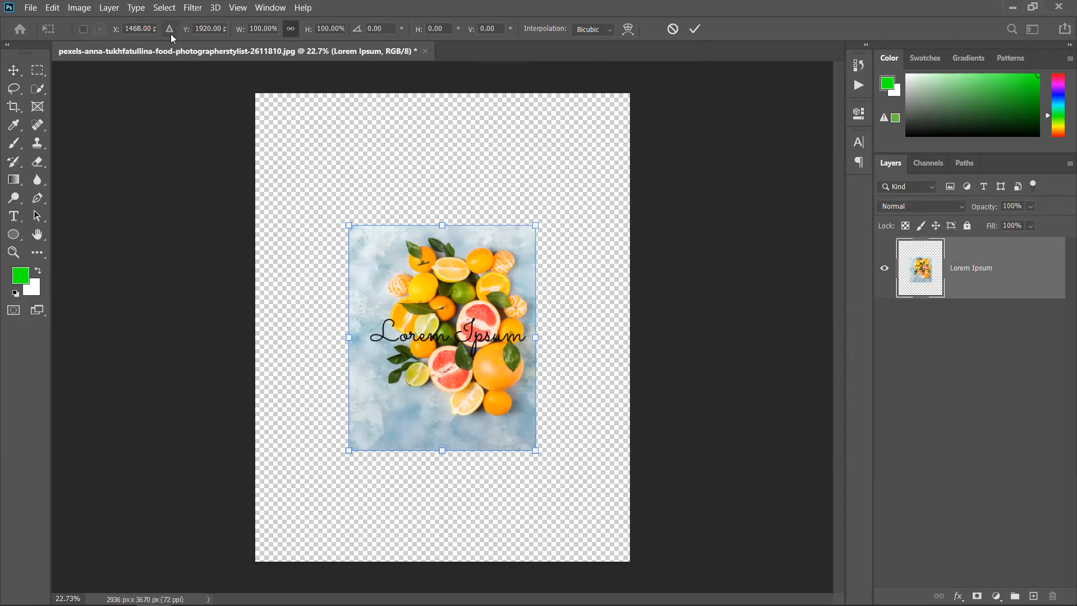
left_click(694, 32)
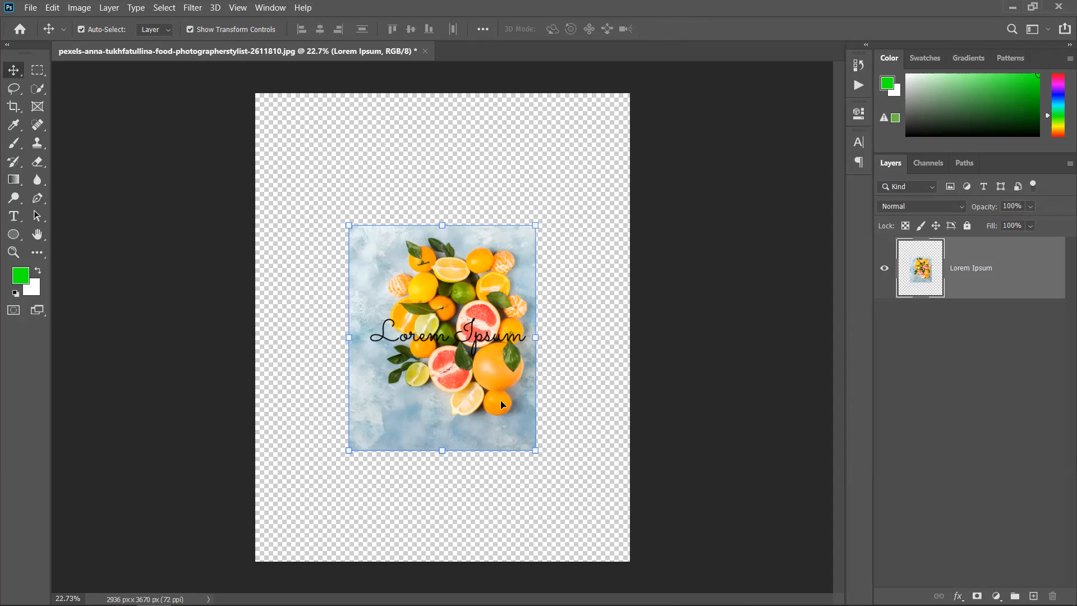
Step: Enlarge the fruit layer slightly, place it a little above the middle of the canvas, and apply the transform
left_click(536, 225)
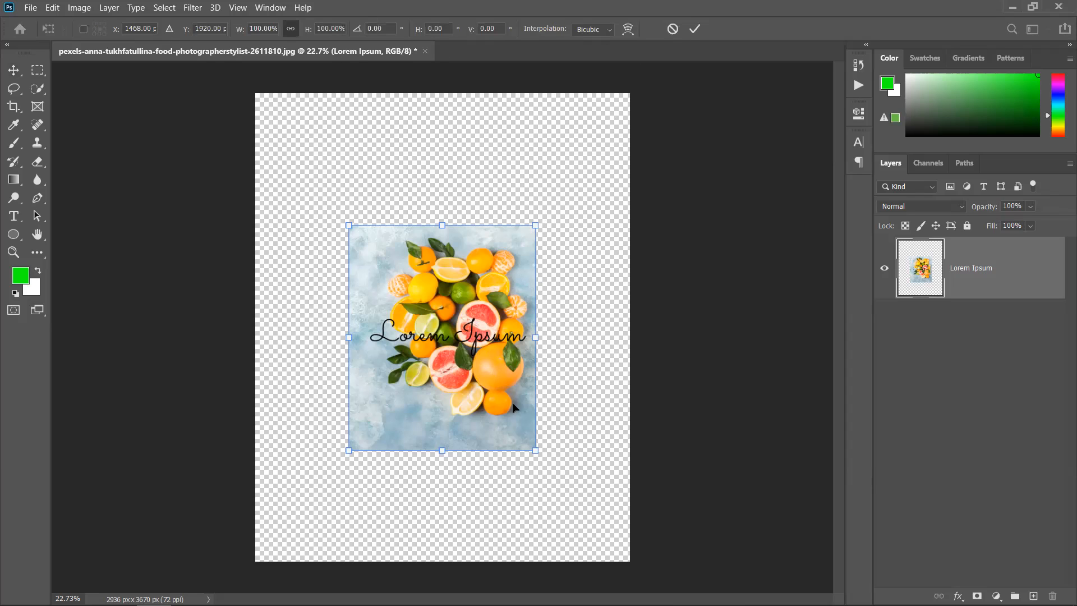
left_click_drag(533, 452, 463, 411)
mouse_move(486, 308)
left_mouse_down()
mouse_move(645, 313)
mouse_move(473, 308)
left_mouse_up()
left_click_drag(293, 314, 282, 339)
left_click_drag(381, 346, 447, 354)
left_click(695, 30)
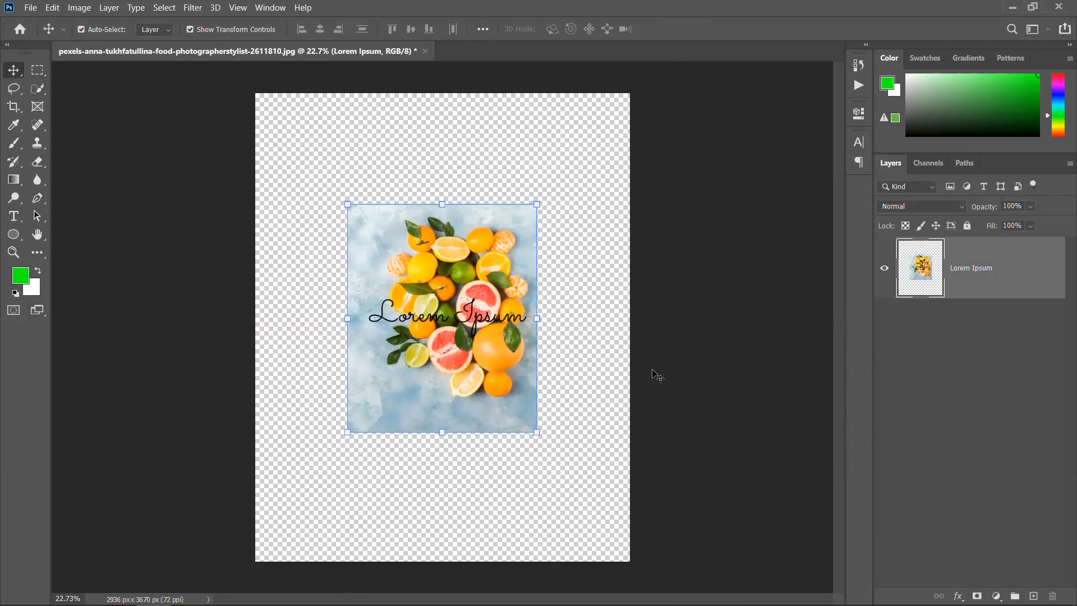
Step: Scale the fruit layer proportionally to 115.72%, apply the transform, and move the layer to the horizontal middle of the canvas
key("ctrl+t")
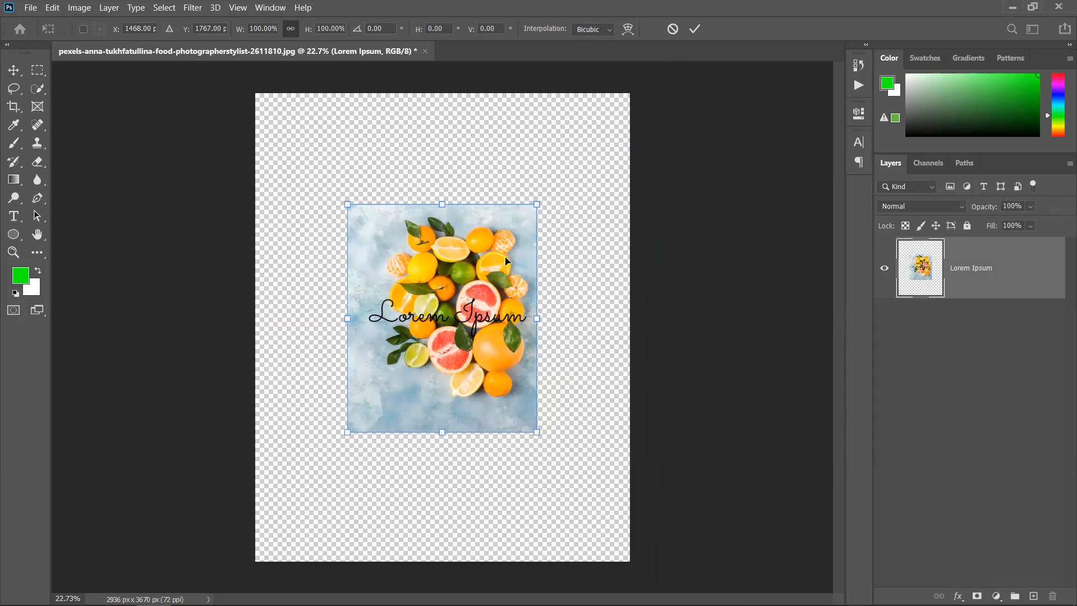
left_click_drag(489, 330, 470, 365)
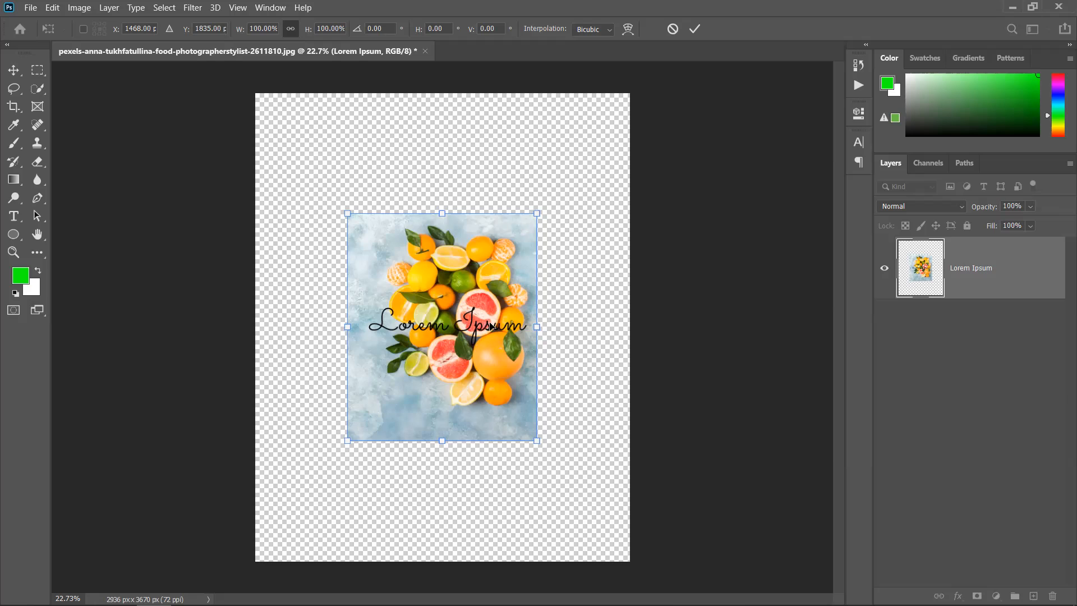
left_click_drag(472, 268, 471, 303)
left_click_drag(537, 211, 587, 191)
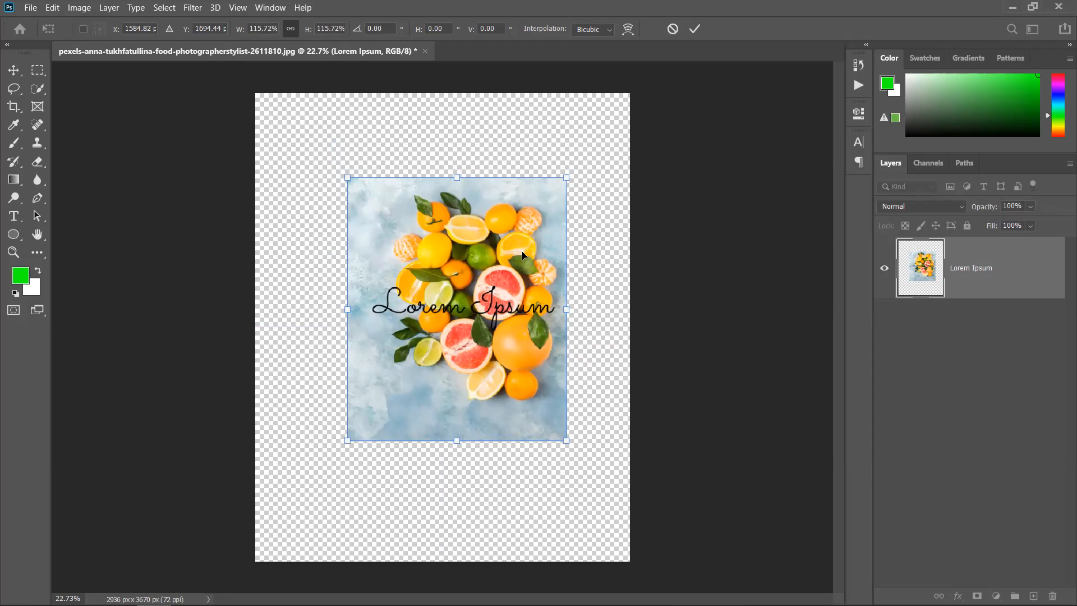
right_click(474, 240)
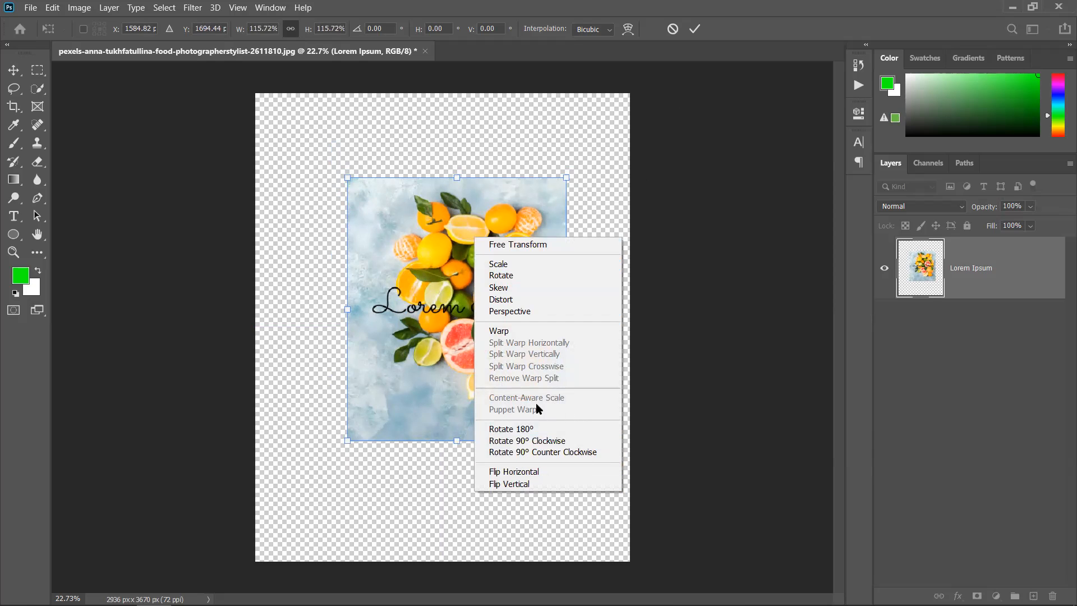
left_click(745, 359)
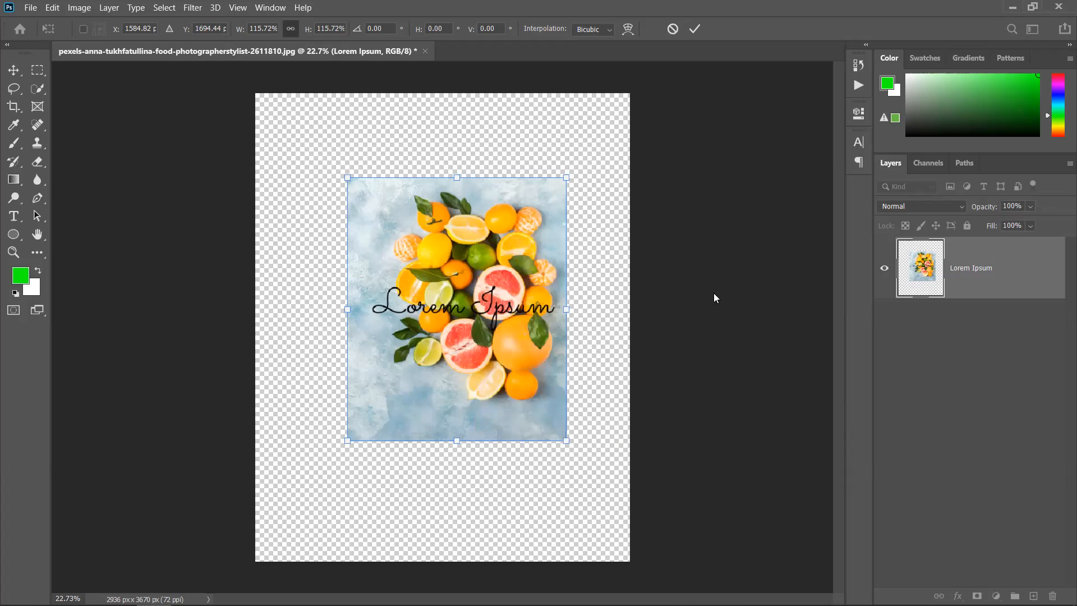
left_click(694, 28)
mouse_move(419, 350)
left_mouse_down()
mouse_move(387, 337)
mouse_move(406, 339)
left_mouse_up()
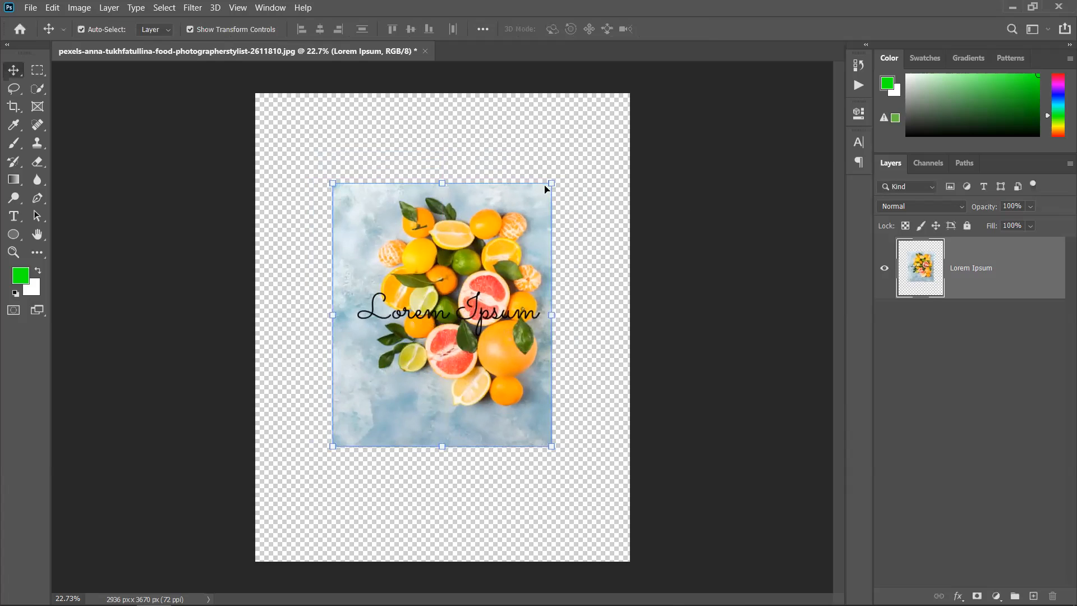
Step: Free-transform the fruit layer to 108.31% about its centre, and place it in the exact middle of the canvas
key("ctrl+t")
right_click(461, 271)
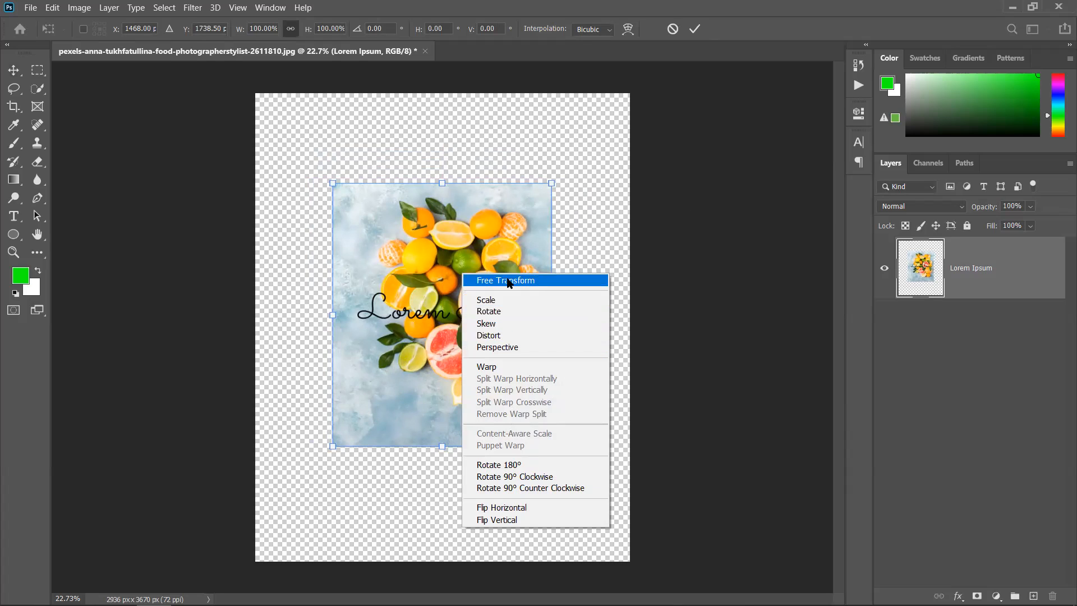
left_click(407, 243)
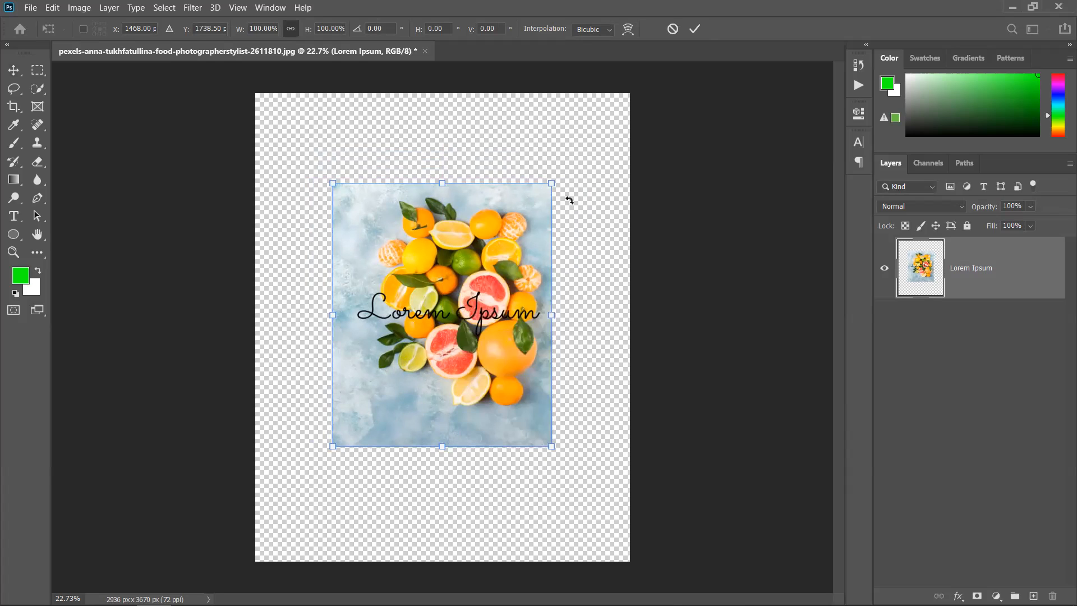
mouse_move(563, 174)
left_mouse_down()
mouse_move(590, 141)
mouse_move(557, 191)
mouse_move(561, 171)
left_mouse_up()
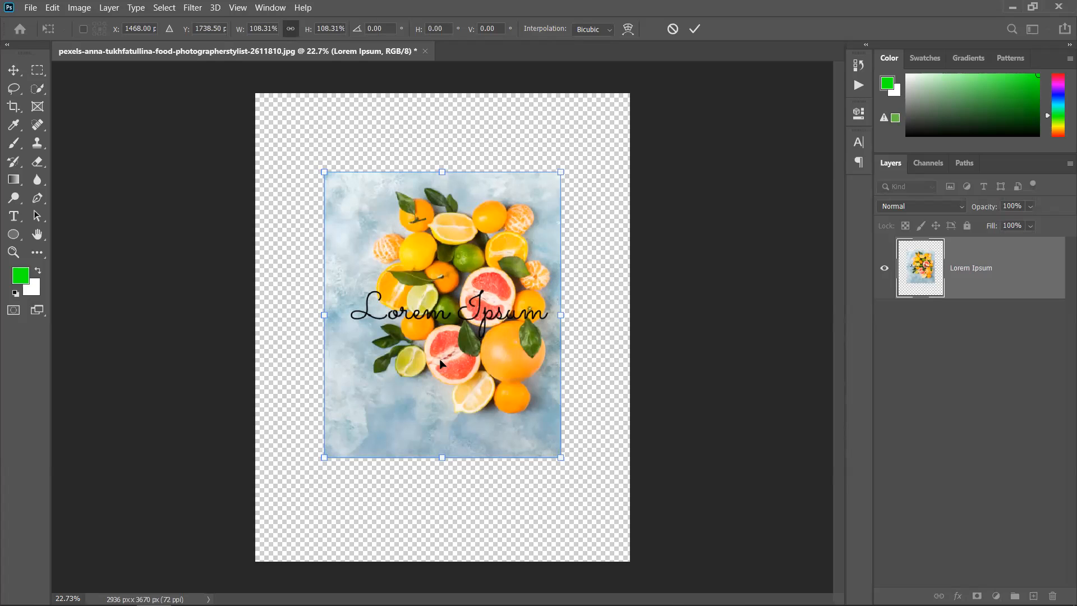
right_click(494, 254)
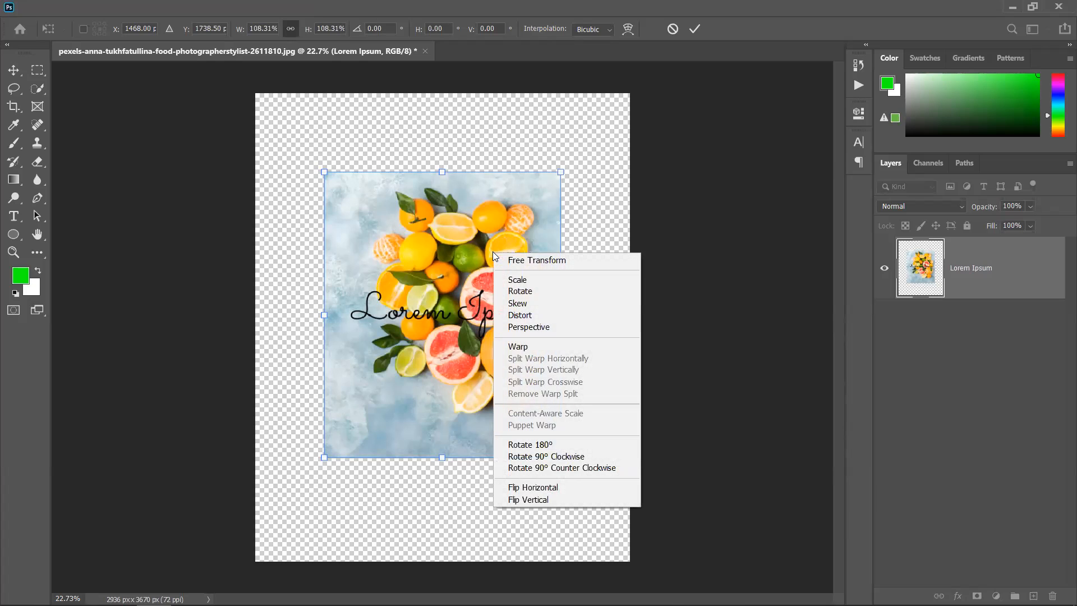
left_click(502, 247)
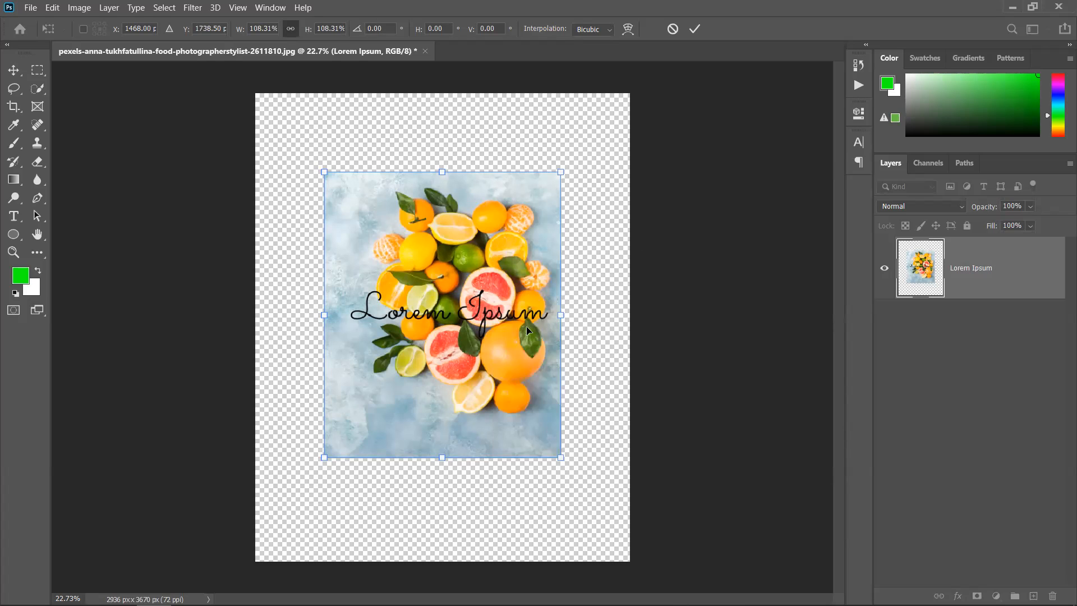
mouse_move(487, 289)
left_mouse_down()
mouse_move(502, 283)
mouse_move(503, 300)
mouse_move(517, 297)
mouse_move(483, 298)
mouse_move(505, 298)
left_mouse_up()
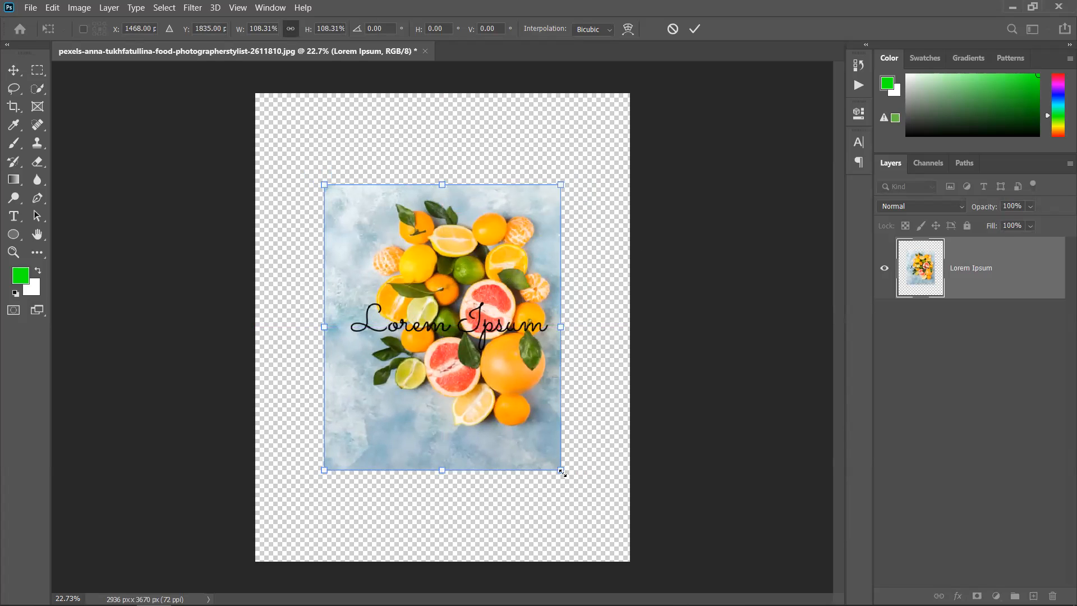
Step: Scale the layer proportionally up to 137.55% and down to 100.49%, recentre it on the canvas, and scale it about its centre to 101.77%
left_click_drag(562, 473, 559, 532)
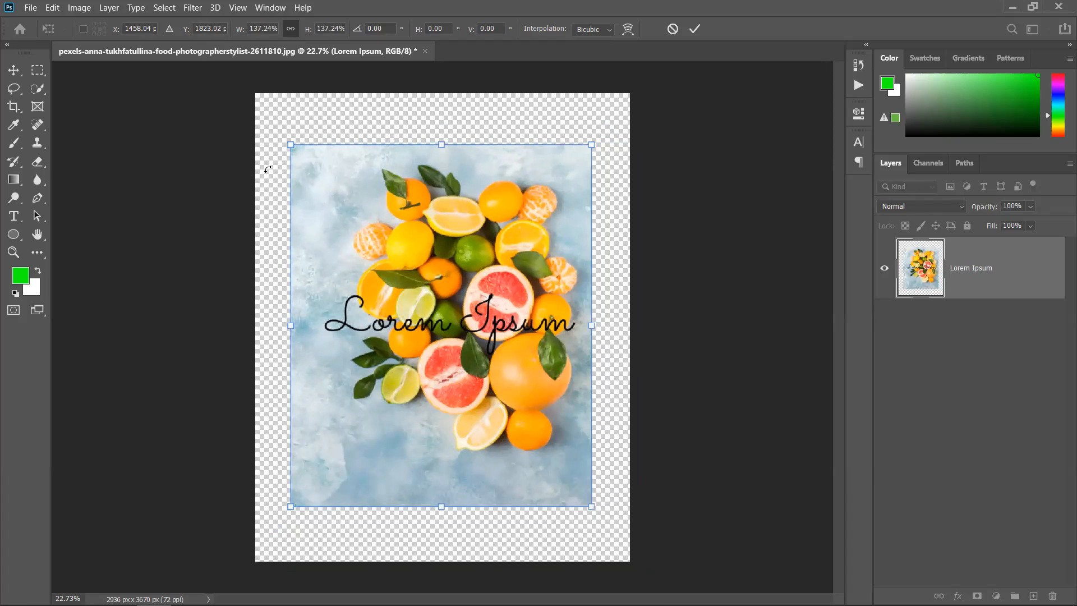
left_click_drag(591, 508, 617, 509)
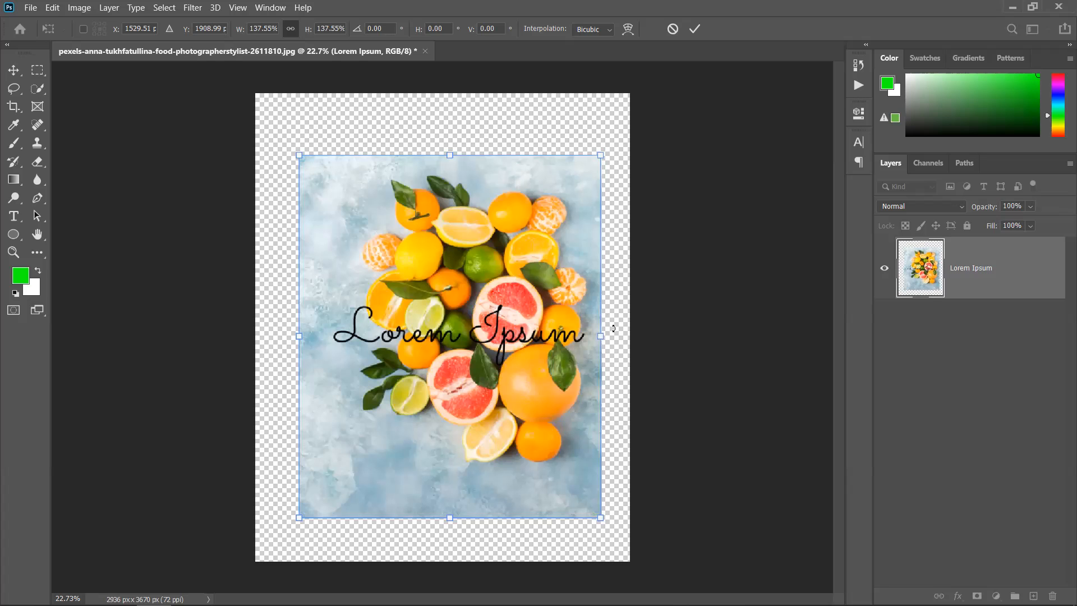
mouse_move(603, 335)
left_mouse_down()
mouse_move(680, 337)
mouse_move(574, 338)
mouse_move(585, 339)
left_mouse_up()
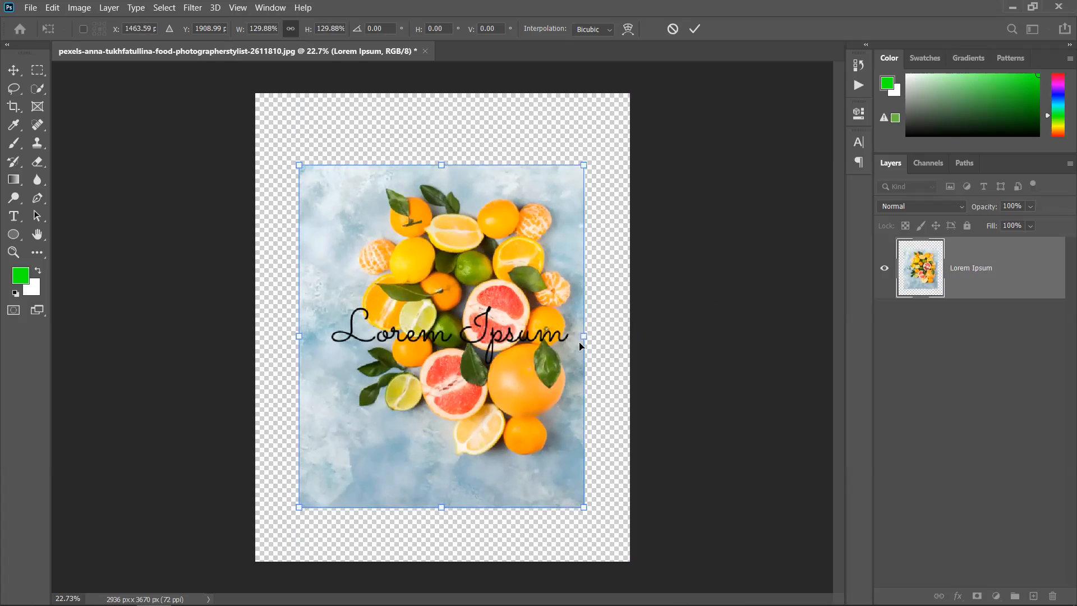
left_click_drag(588, 337, 534, 316)
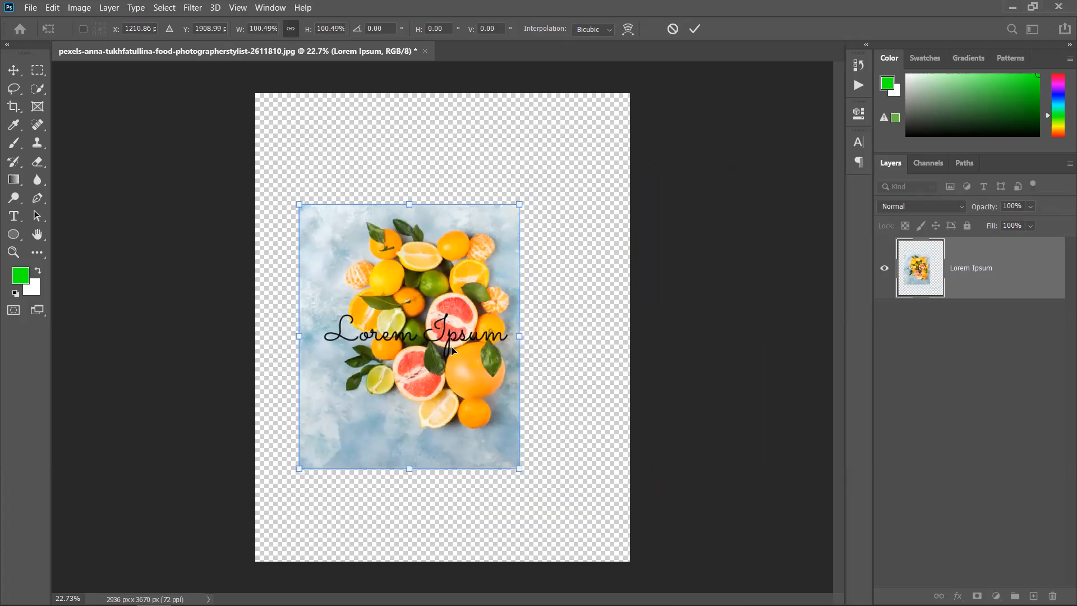
left_click_drag(480, 371, 509, 361)
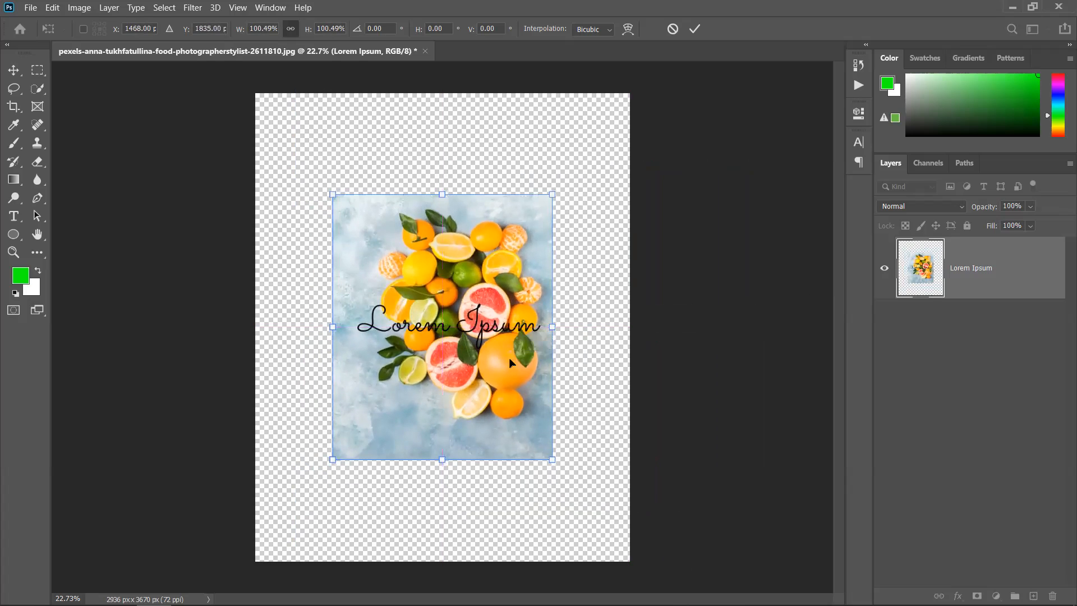
left_click_drag(555, 325, 556, 348)
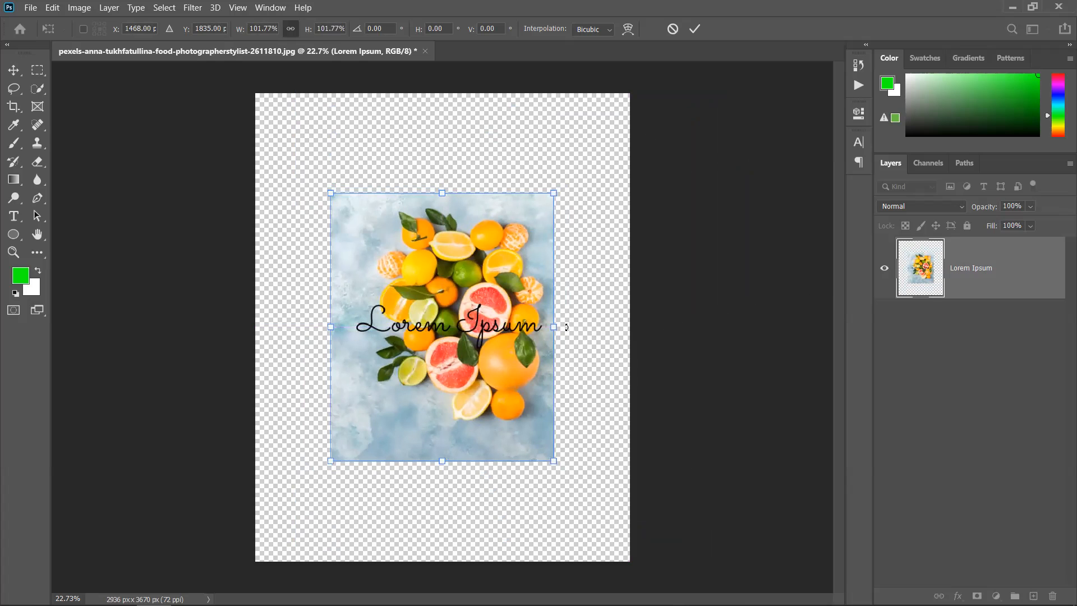
Step: Stretch only the layer's width to 136.23% out to the canvas's right edge, and undo the stretch each time
left_click_drag(555, 327, 630, 329)
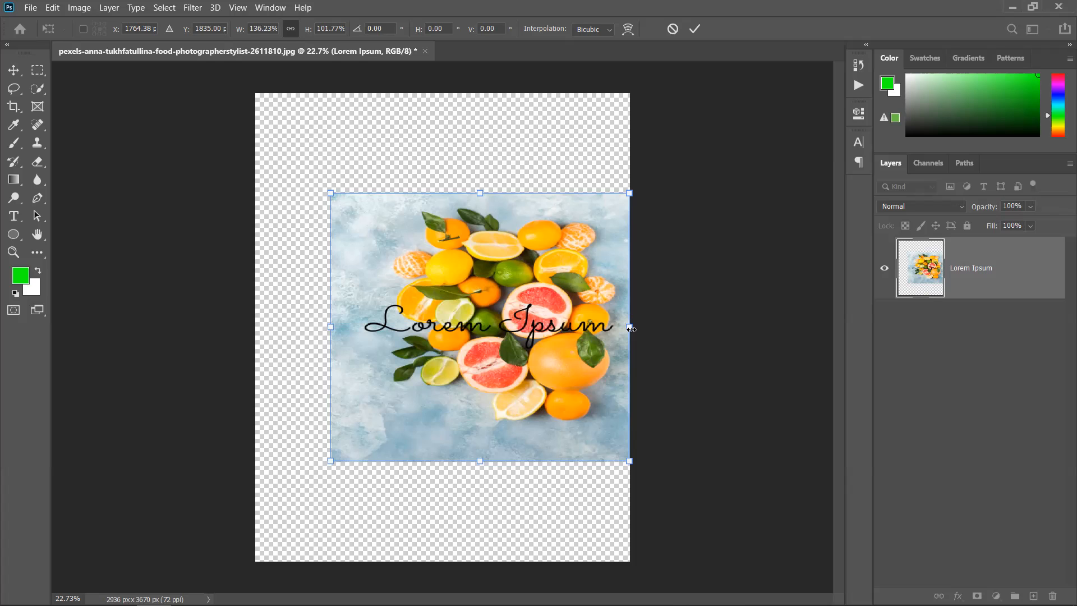
left_click_drag(632, 329, 582, 329)
key("ctrl+z")
key("ctrl+z")
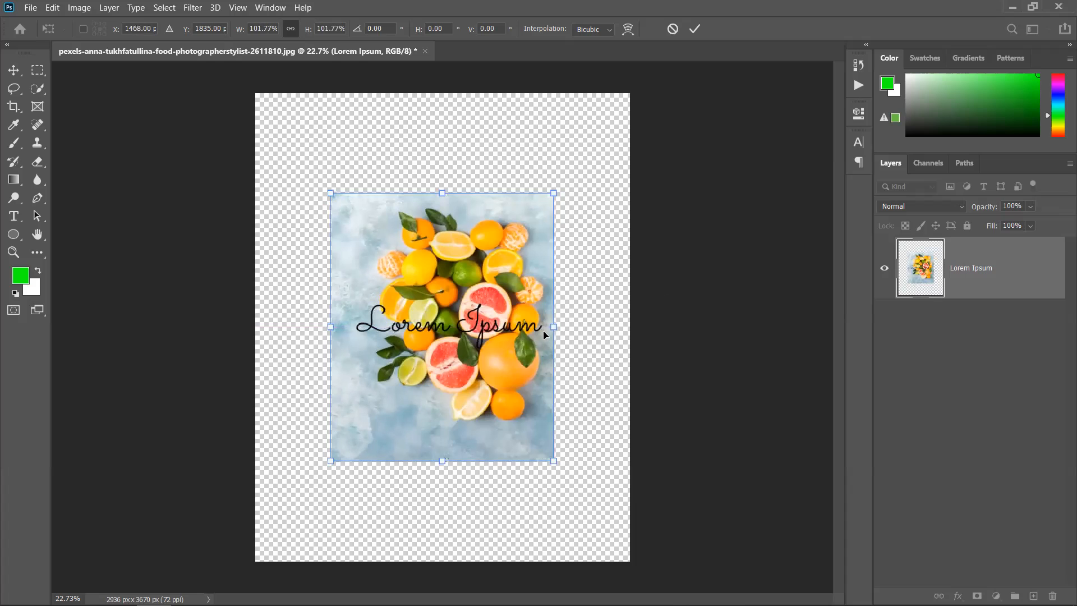
left_click_drag(555, 327, 632, 328)
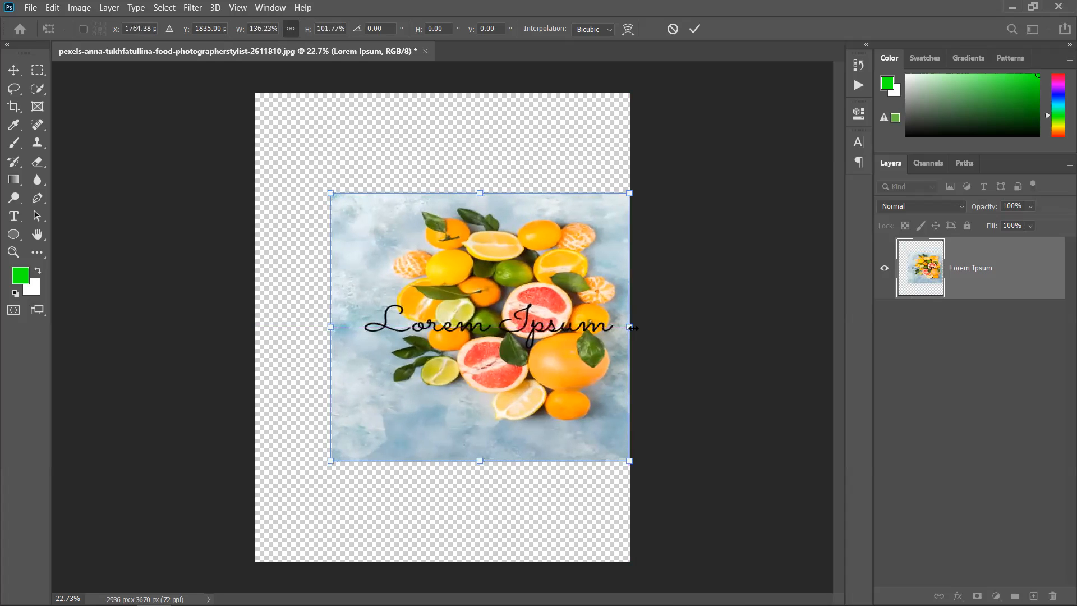
key("ctrl+z")
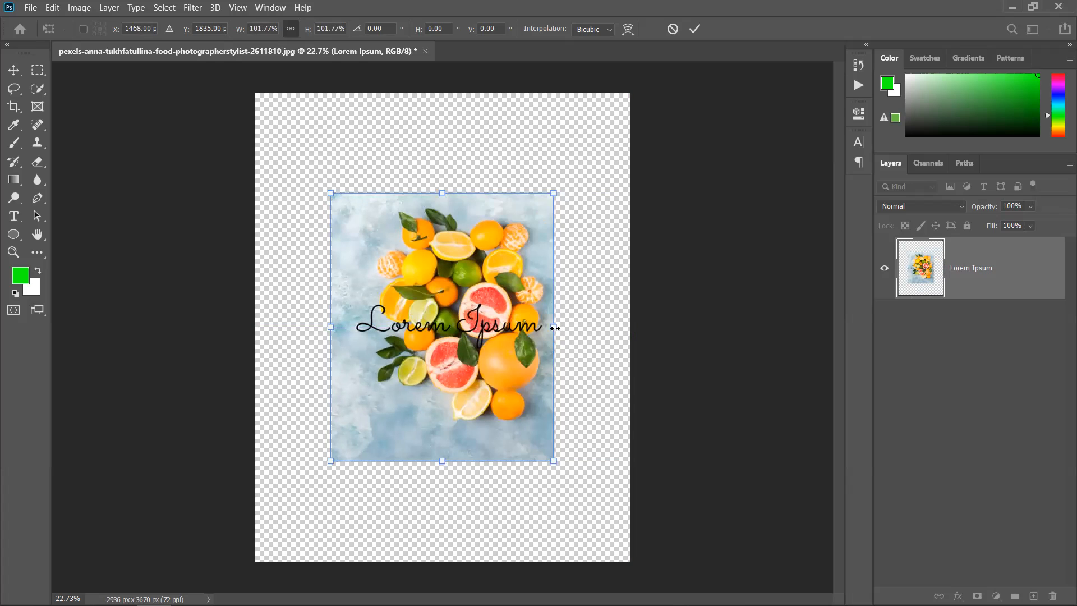
Step: Stretch the layer's width and height separately and symmetrically about its centre, ending at 109.95% width and 115.37% height
mouse_move(555, 328)
left_mouse_down()
mouse_move(632, 331)
mouse_move(533, 331)
mouse_move(547, 328)
left_mouse_up()
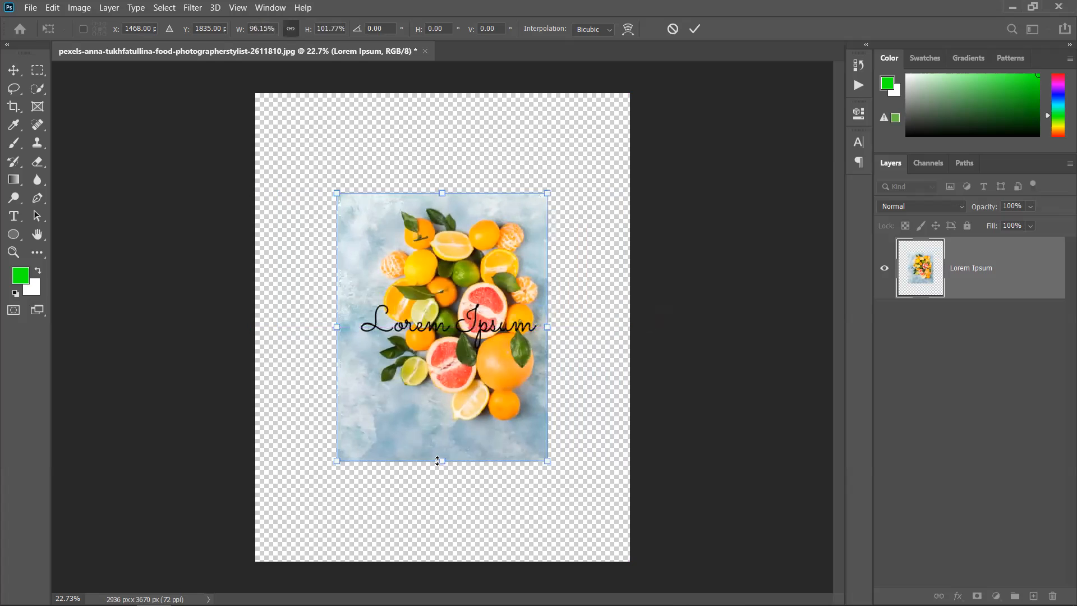
left_click_drag(440, 461, 492, 382)
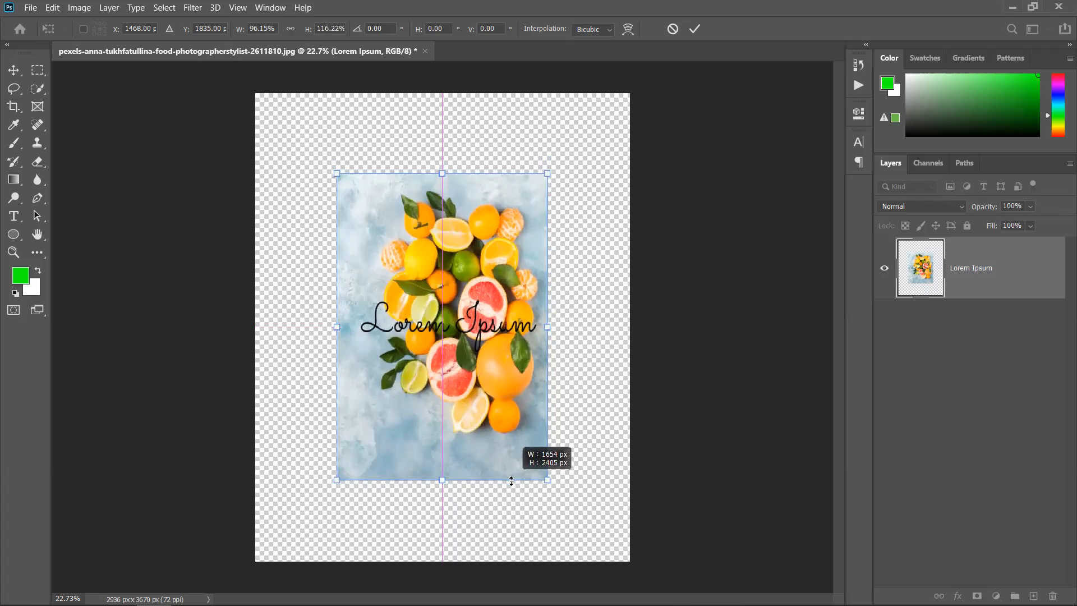
left_click_drag(512, 499, 513, 499)
left_click_drag(553, 328, 567, 357)
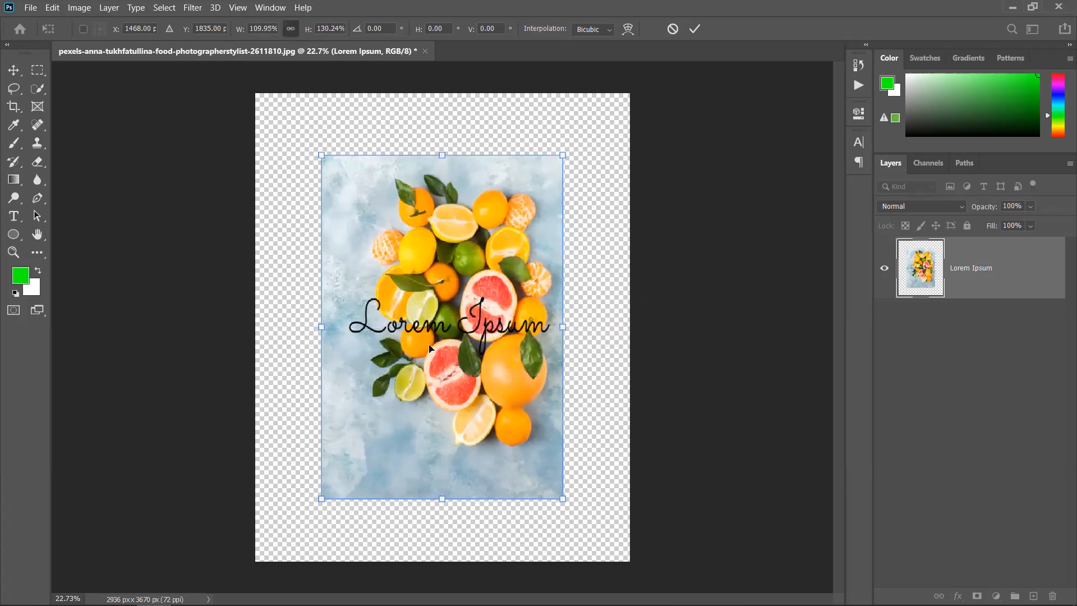
left_click_drag(441, 504, 462, 480)
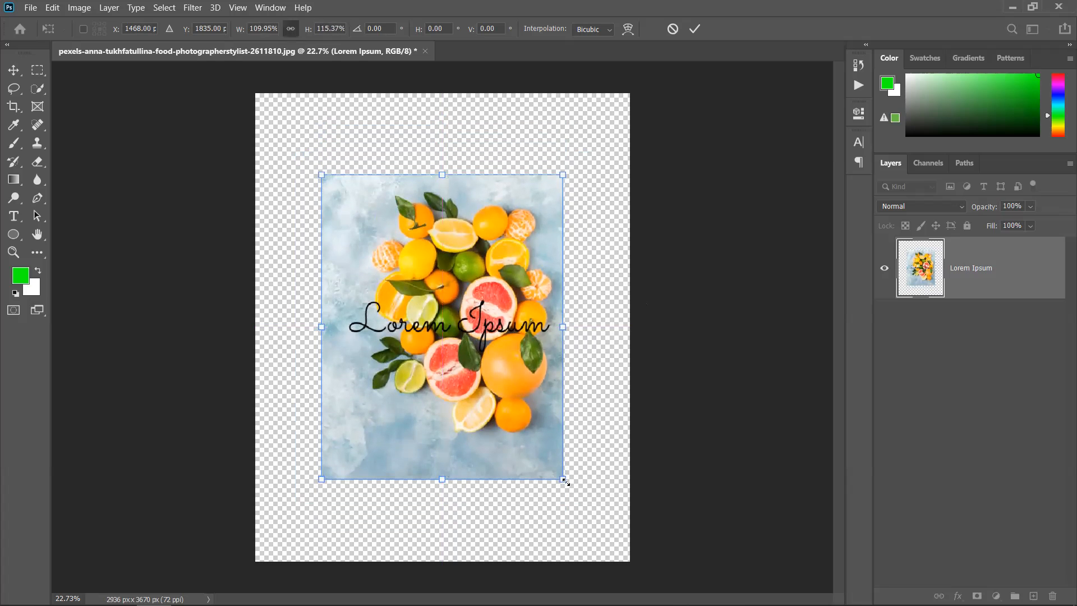
Step: Shrink the layer proportionally about its centre to 94.95% width and 99.63% height, and apply the transform
left_click_drag(563, 479, 548, 460)
left_click_drag(450, 358, 484, 359)
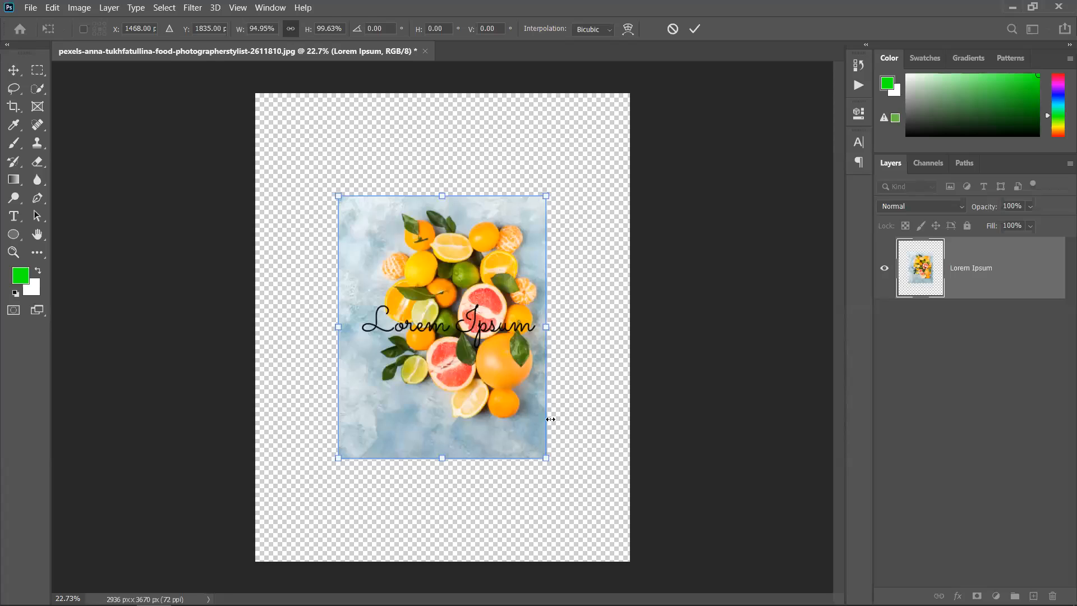
key("Return")
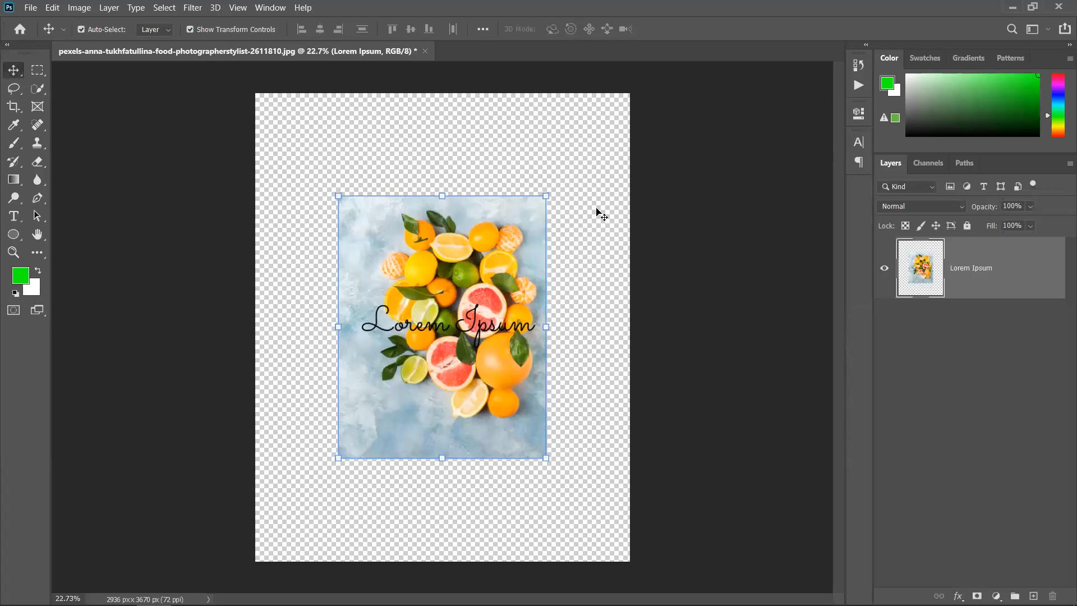
left_click(579, 295)
left_click(506, 301)
key("ctrl")
key("ctrl+t")
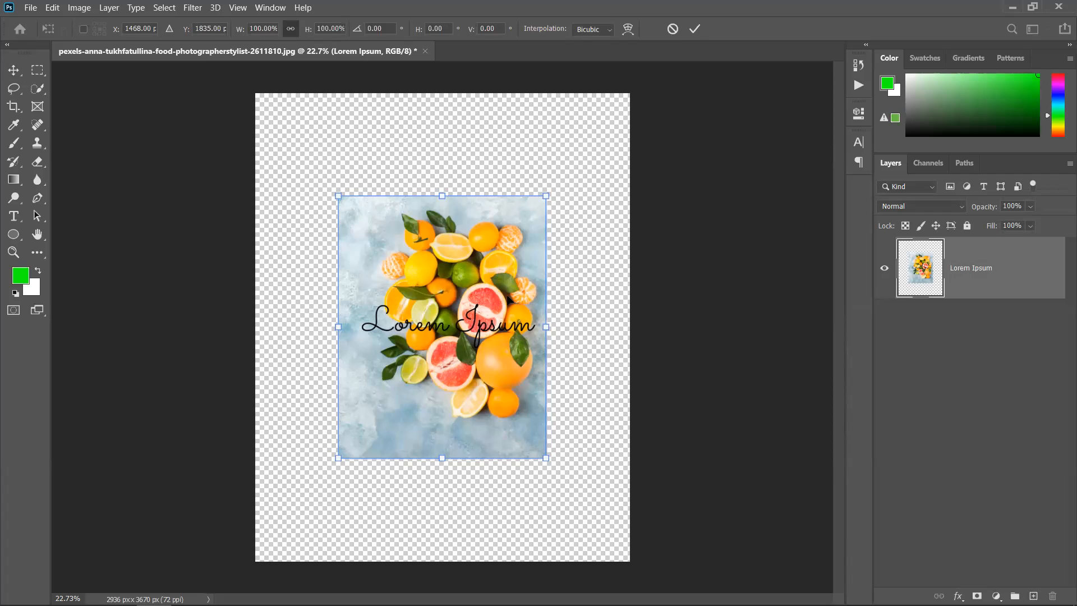
right_click(443, 259)
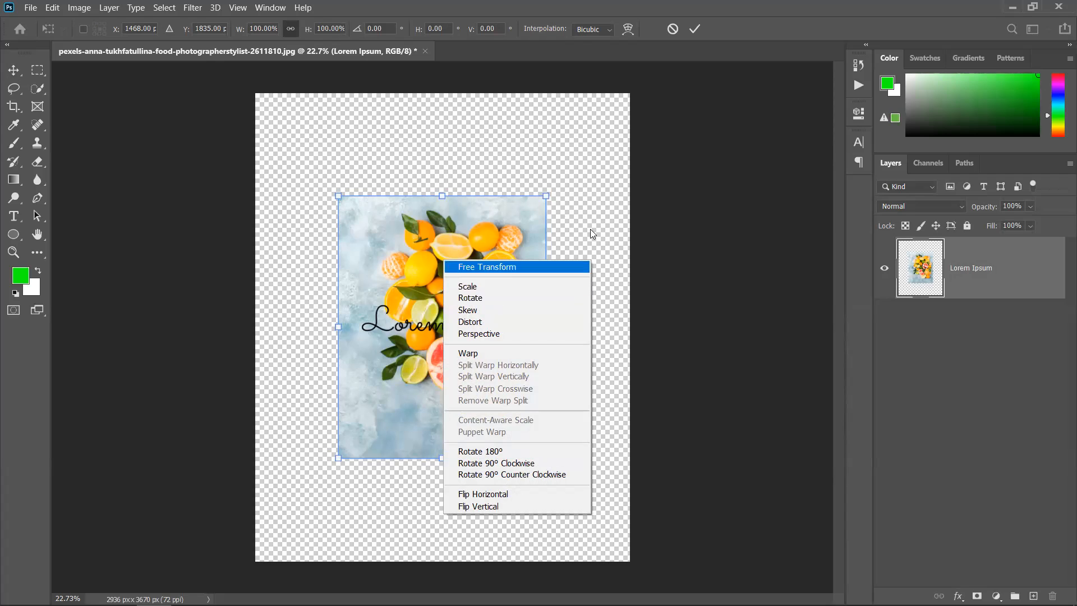
left_click(492, 302)
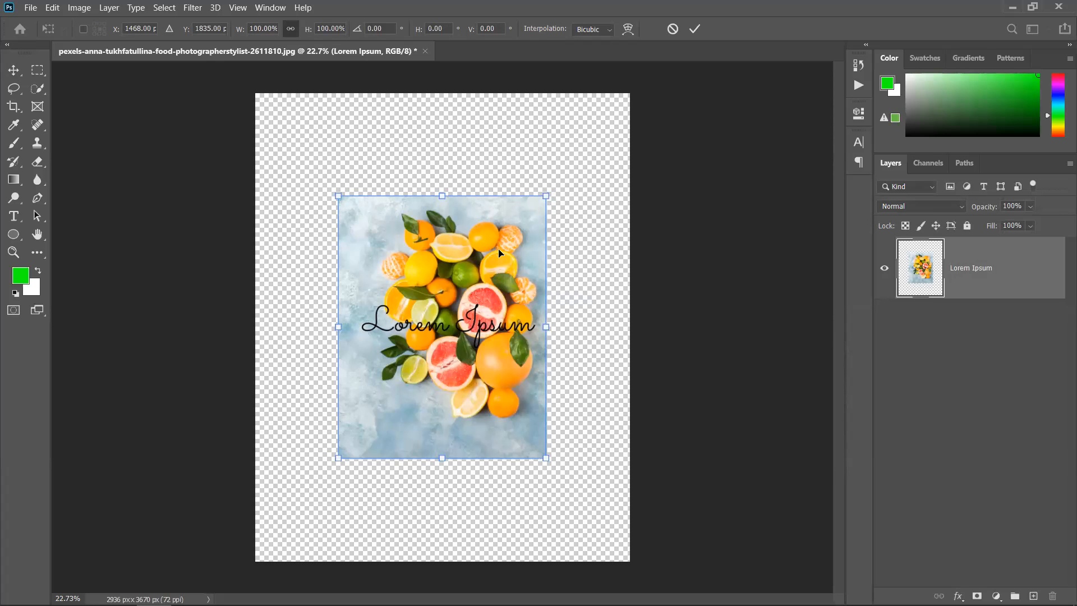
key("v")
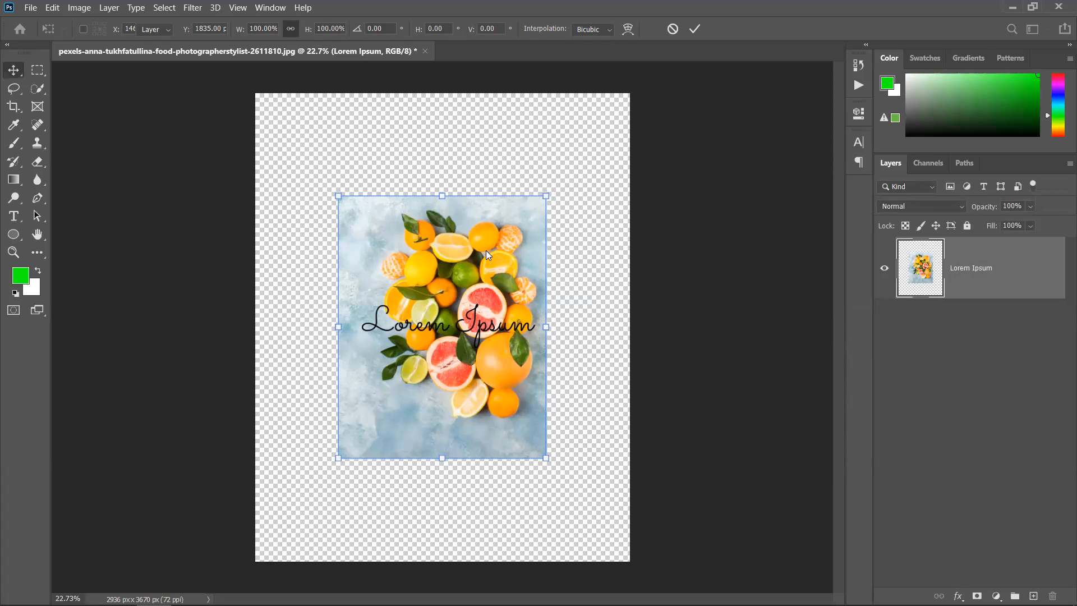
right_click(490, 256)
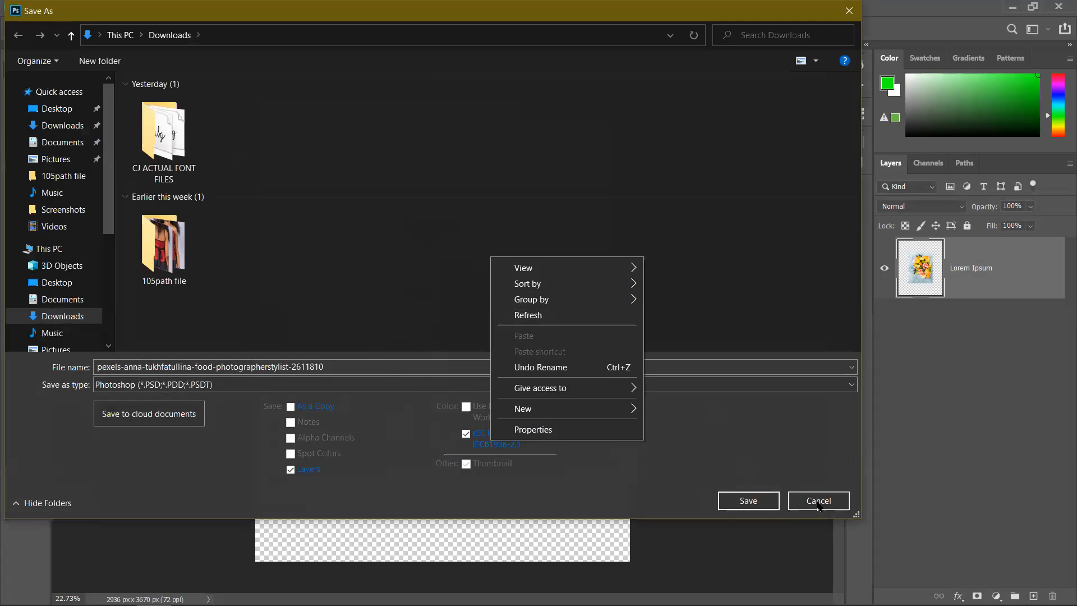
left_click(818, 504)
right_click(417, 289)
left_click(595, 215)
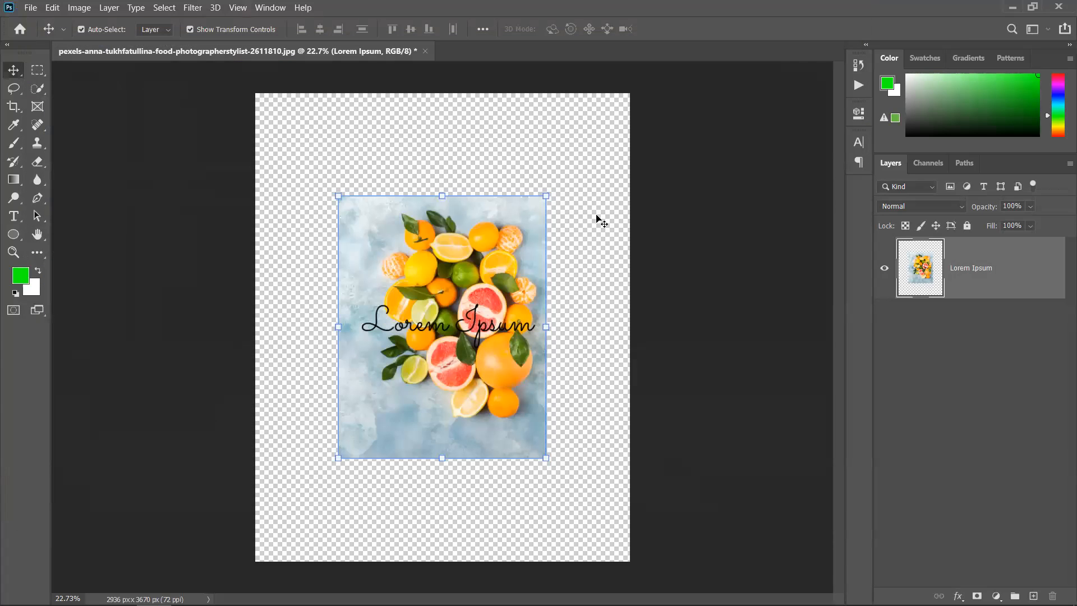
left_click(636, 293)
left_click(489, 266)
right_click(487, 262)
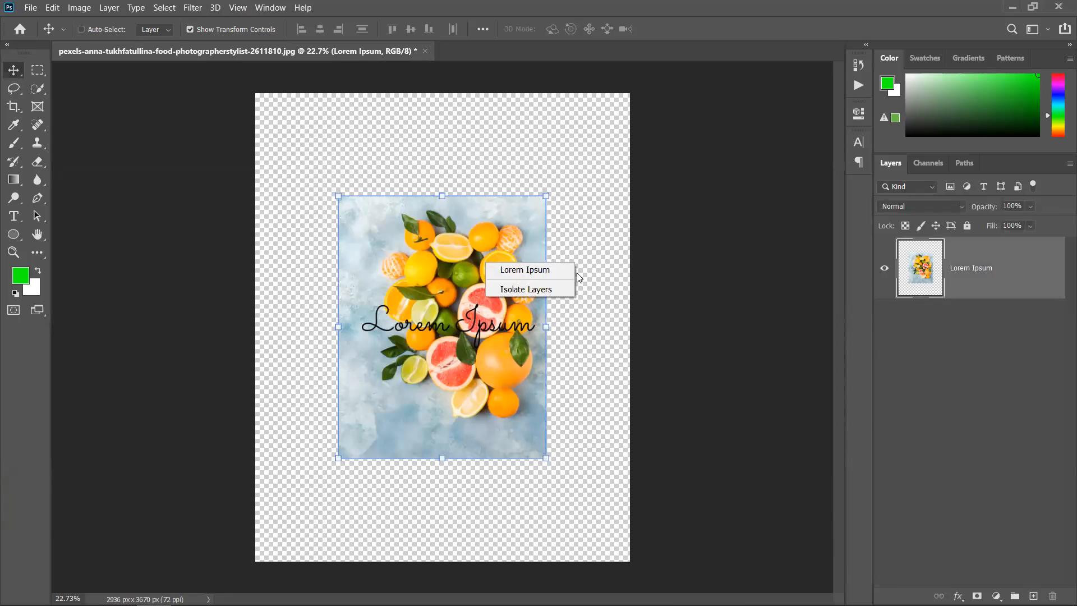
Step: Undo the most recent scaling and stretching of the fruit layer, and reselect the Lorem Ipsum layer
left_click(645, 243)
key("ctrl+z")
key("ctrl+z")
key("ctrl+z")
key("ctrl+z")
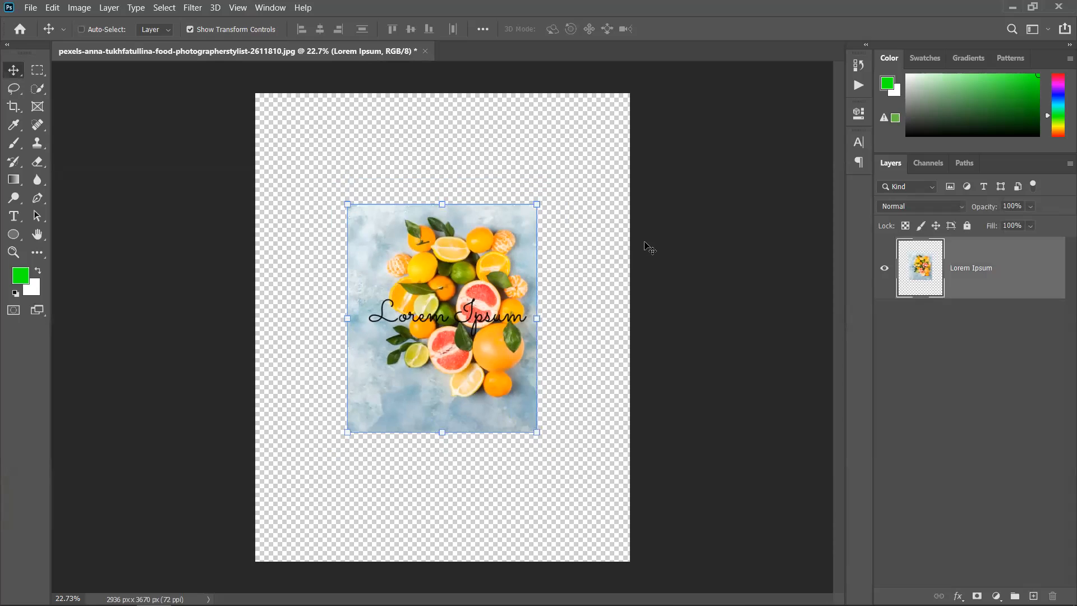
left_click(988, 362)
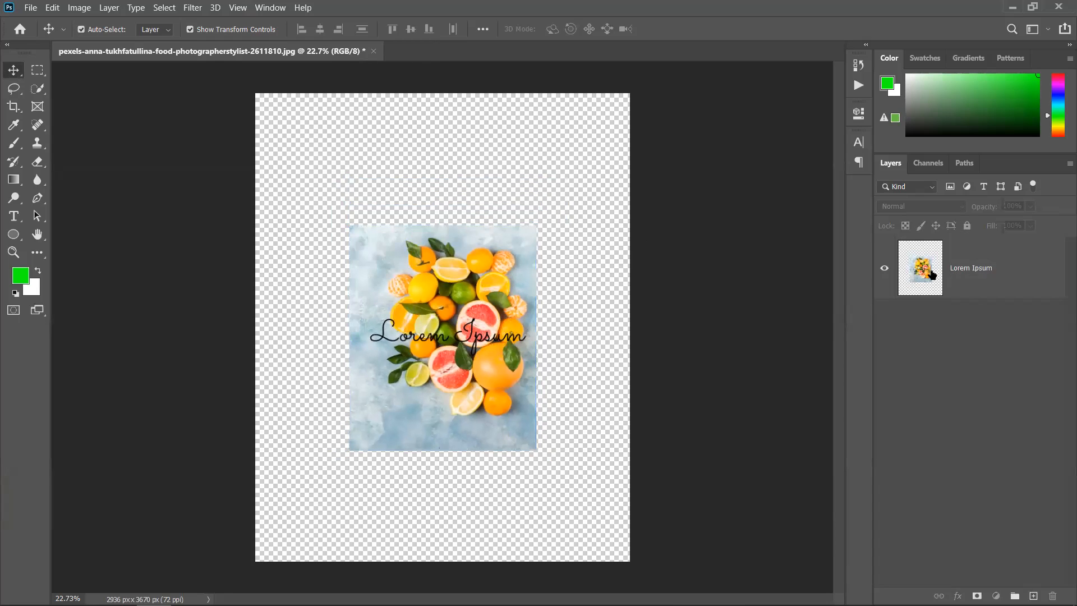
left_click(932, 273)
right_click(467, 273)
left_click(401, 252)
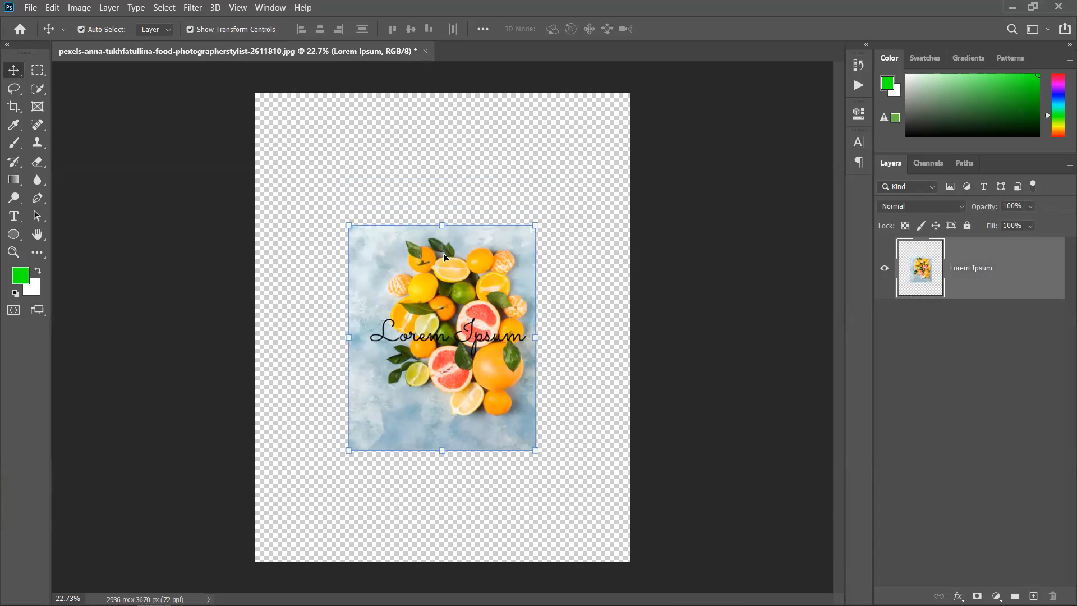
Step: Start Free Transform on the fruit layer and scale it proportionally to 97.25% from its upper-right corner
key("ctrl+t")
right_click(466, 271)
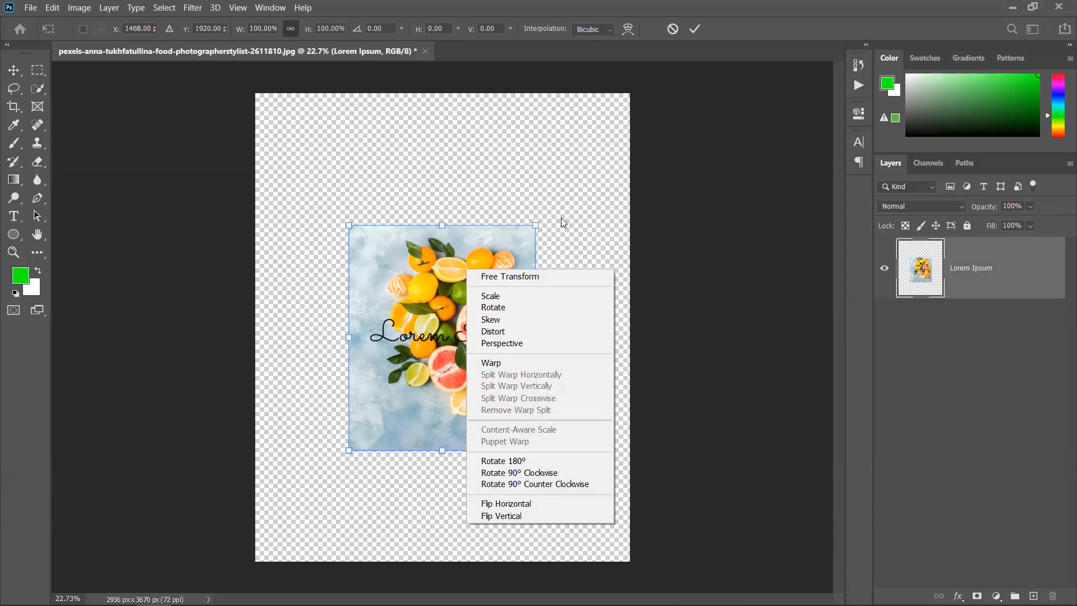
left_click(531, 217)
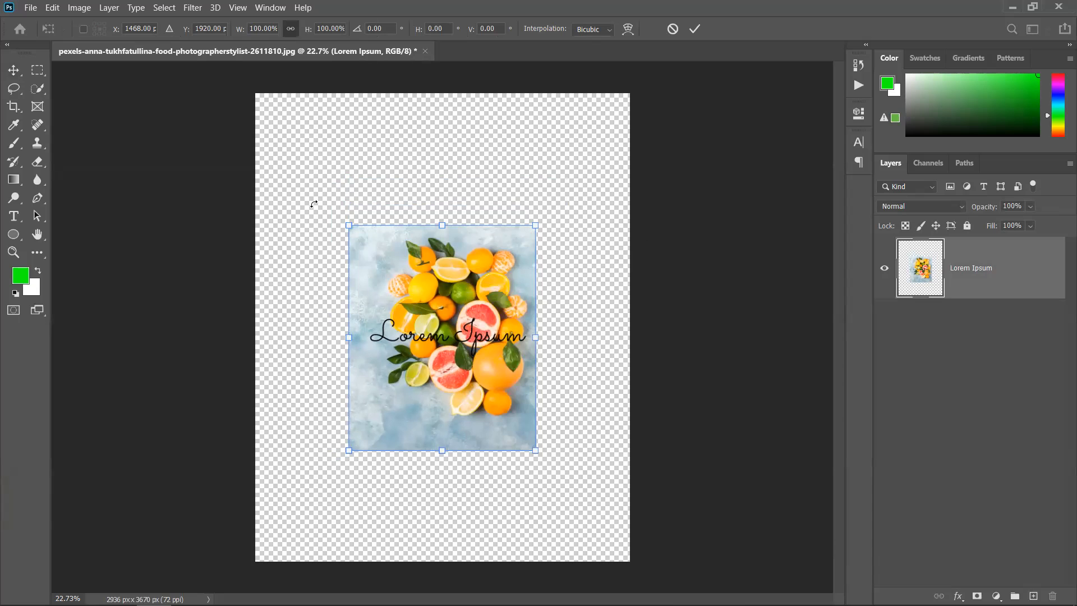
right_click(479, 275)
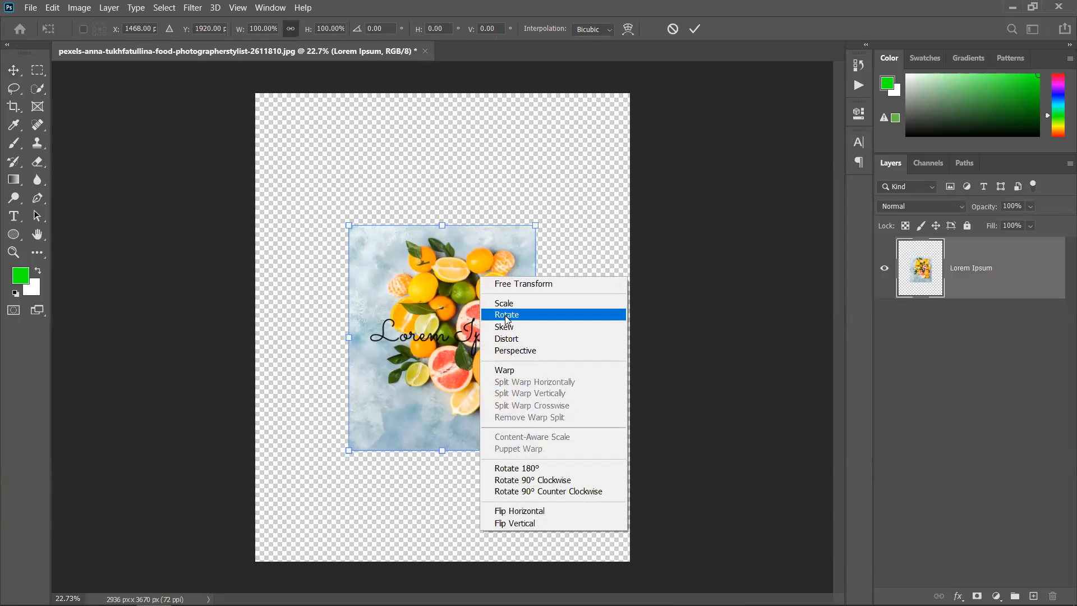
left_click(578, 232)
scroll(542, 220, "up", 5)
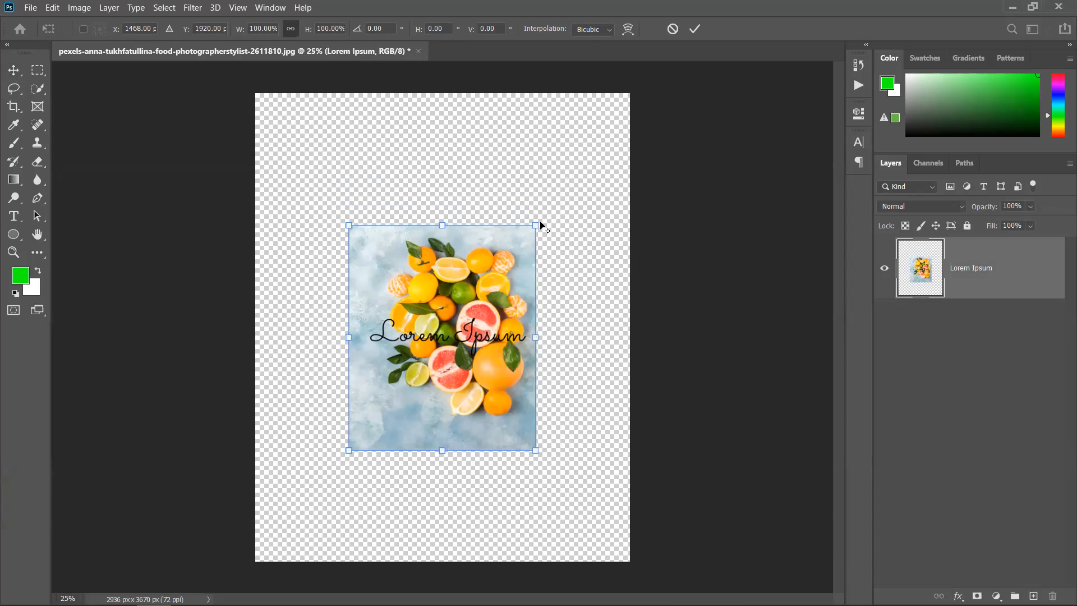
scroll(560, 219, "down", 1)
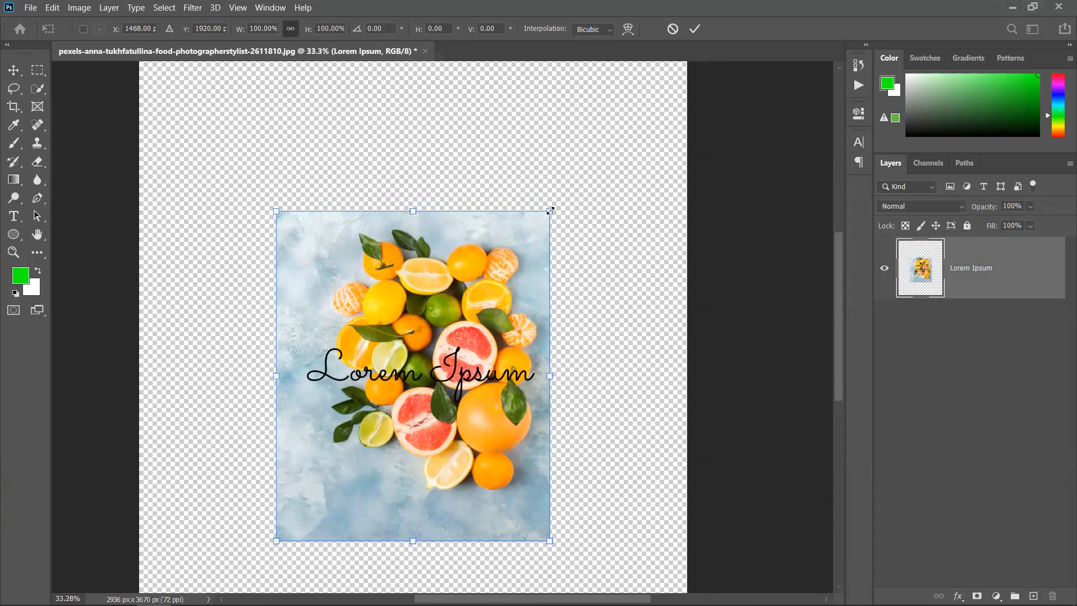
mouse_move(550, 210)
left_mouse_down()
mouse_move(589, 154)
mouse_move(505, 250)
mouse_move(587, 187)
mouse_move(551, 218)
left_mouse_up()
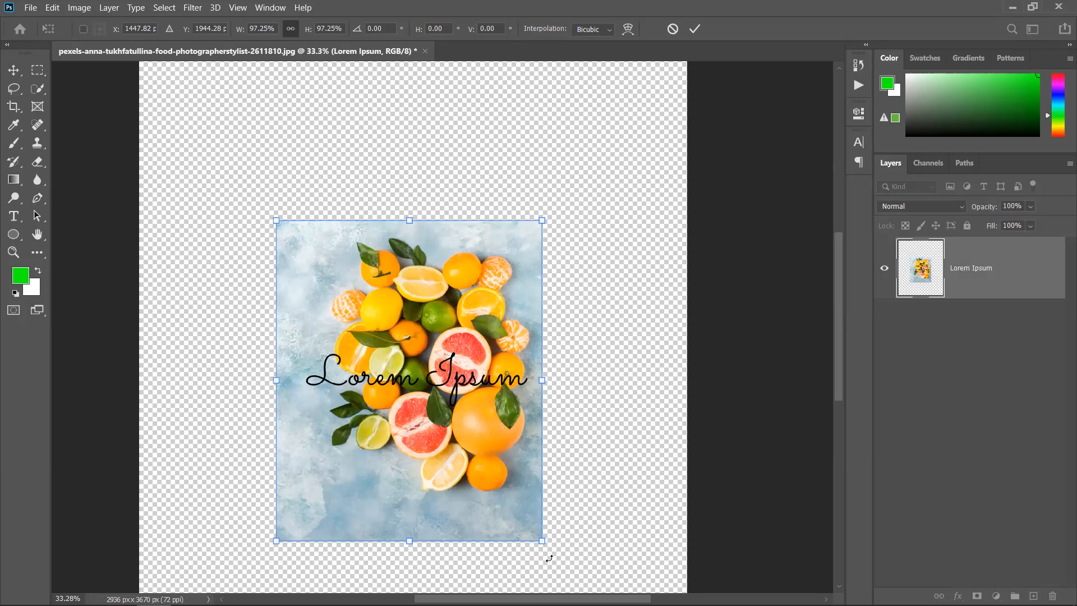
Step: Rotate the layer clockwise freely to about 89.2°, snap it to exactly 90°, and rotate it back to 0°
scroll(564, 221, "down", 3)
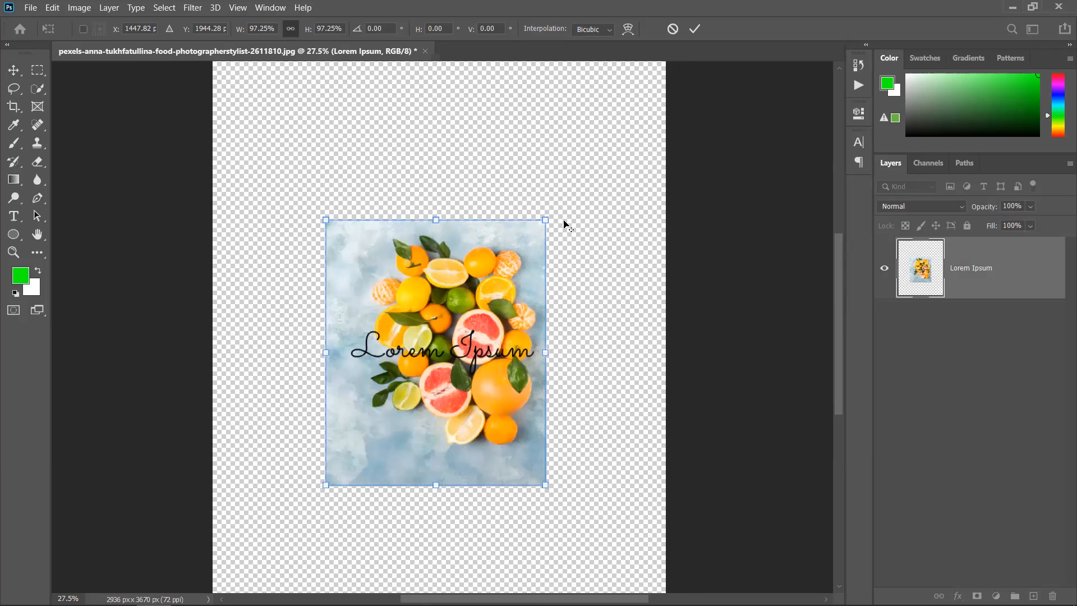
left_click_drag(542, 225, 534, 375)
left_click_drag(495, 229, 541, 231)
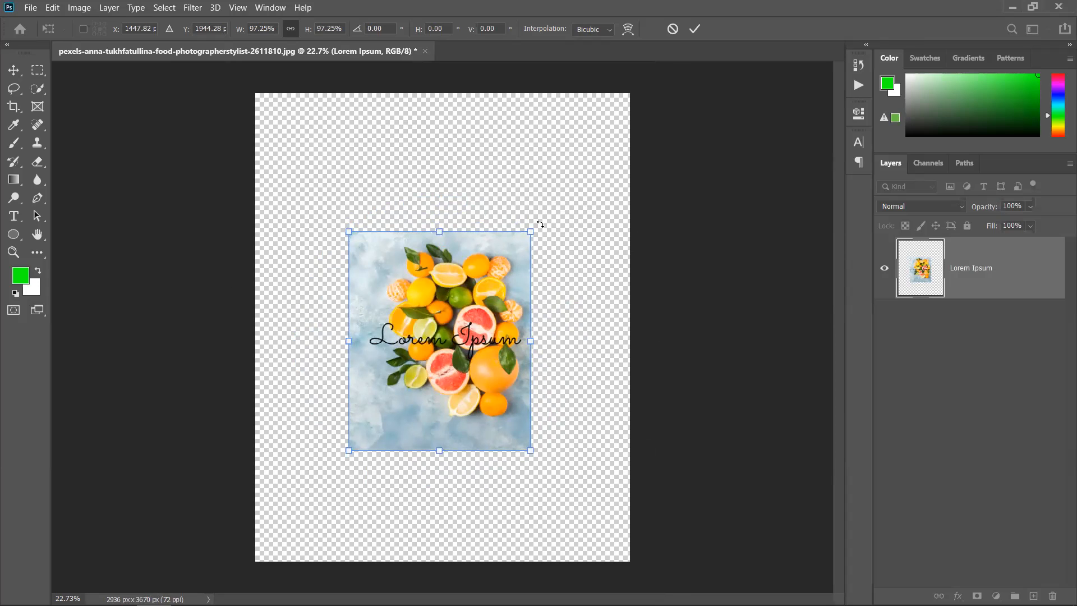
left_click_drag(541, 224, 591, 467)
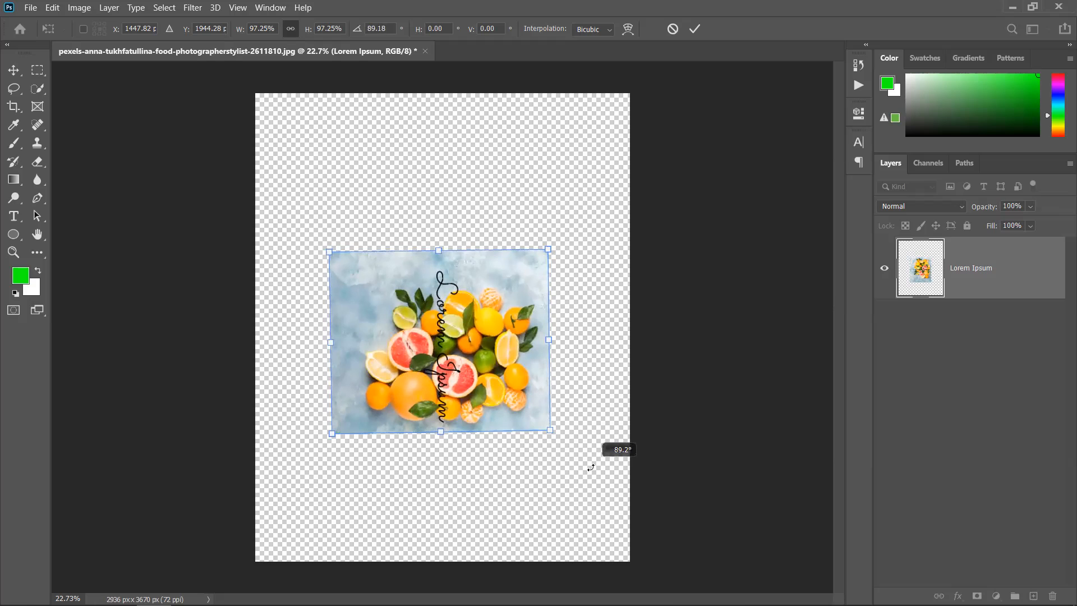
mouse_move(592, 466)
left_mouse_down()
mouse_move(592, 452)
mouse_move(601, 452)
mouse_move(599, 471)
mouse_move(607, 462)
left_mouse_up()
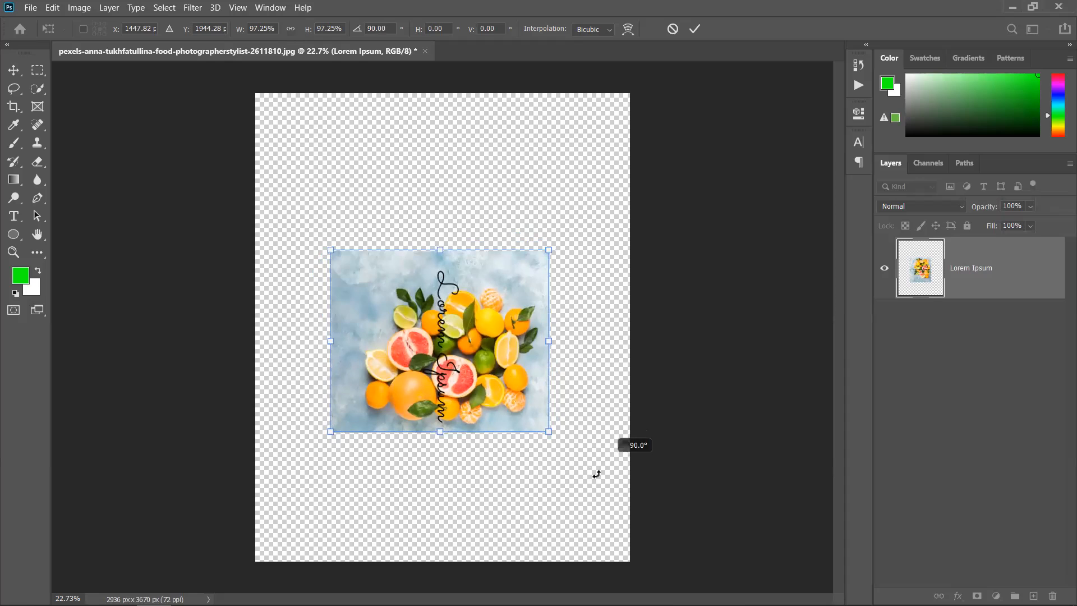
left_click_drag(592, 478, 586, 181)
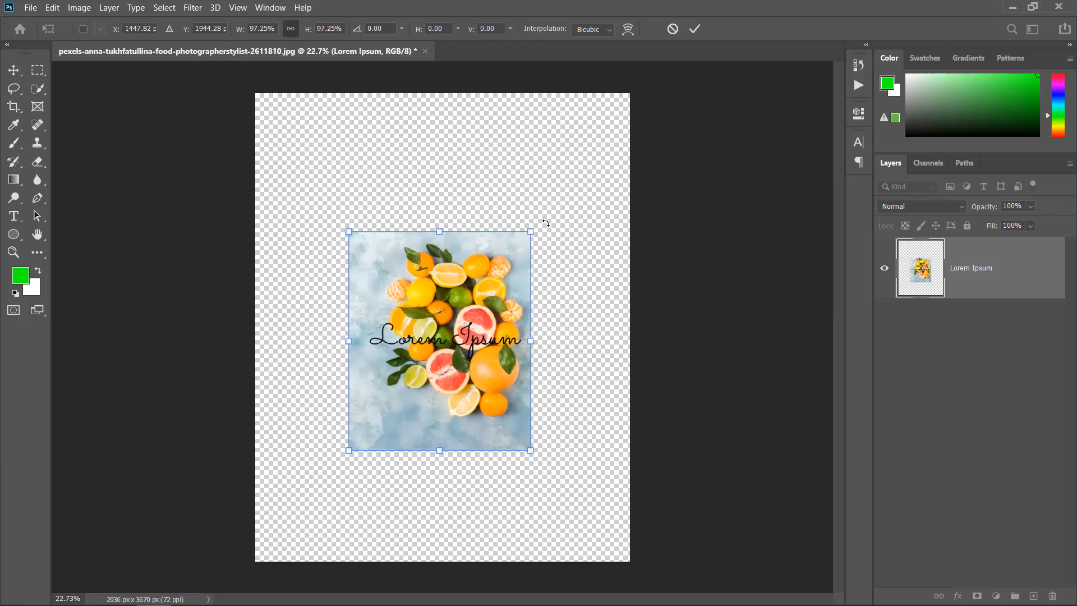
mouse_move(544, 226)
left_mouse_down()
mouse_move(601, 264)
mouse_move(653, 358)
mouse_move(642, 308)
mouse_move(645, 437)
mouse_move(610, 496)
mouse_move(408, 491)
mouse_move(354, 440)
mouse_move(300, 337)
mouse_move(286, 278)
mouse_move(294, 239)
mouse_move(356, 168)
mouse_move(434, 143)
mouse_move(601, 301)
mouse_move(562, 229)
left_mouse_up()
Step: Skew the layer's lower corners out to the canvas edges and its upper corners downward, and undo all the skews
right_click(482, 265)
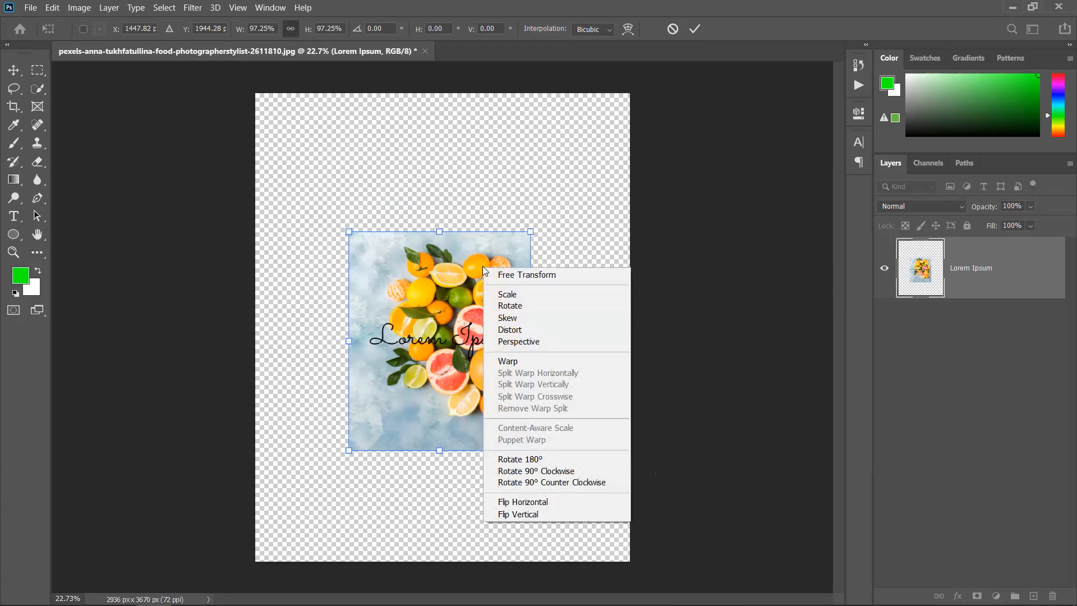
left_click(525, 322)
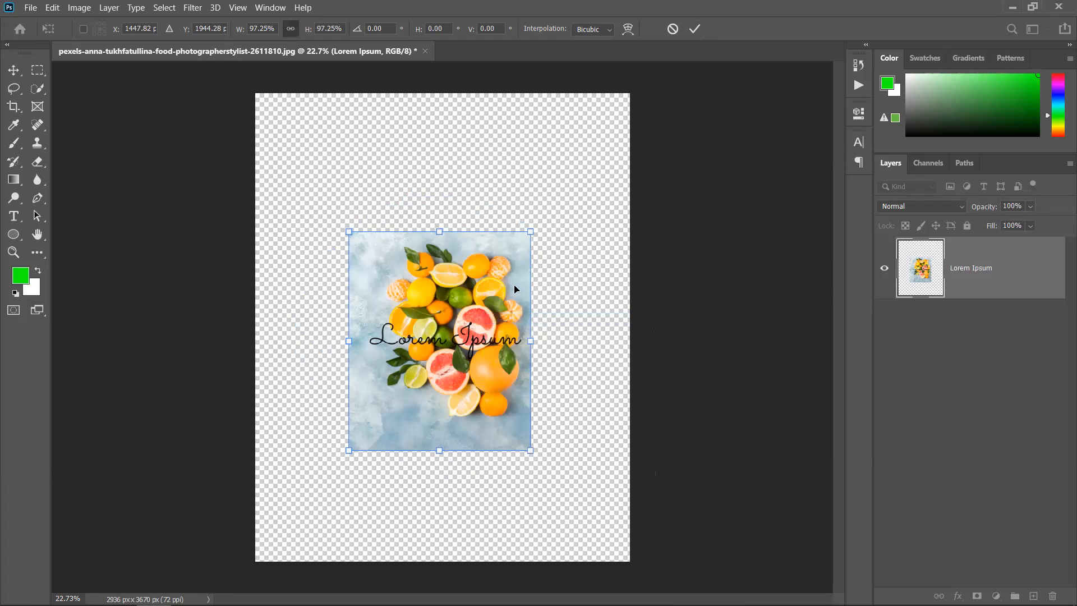
left_click_drag(532, 454, 633, 509)
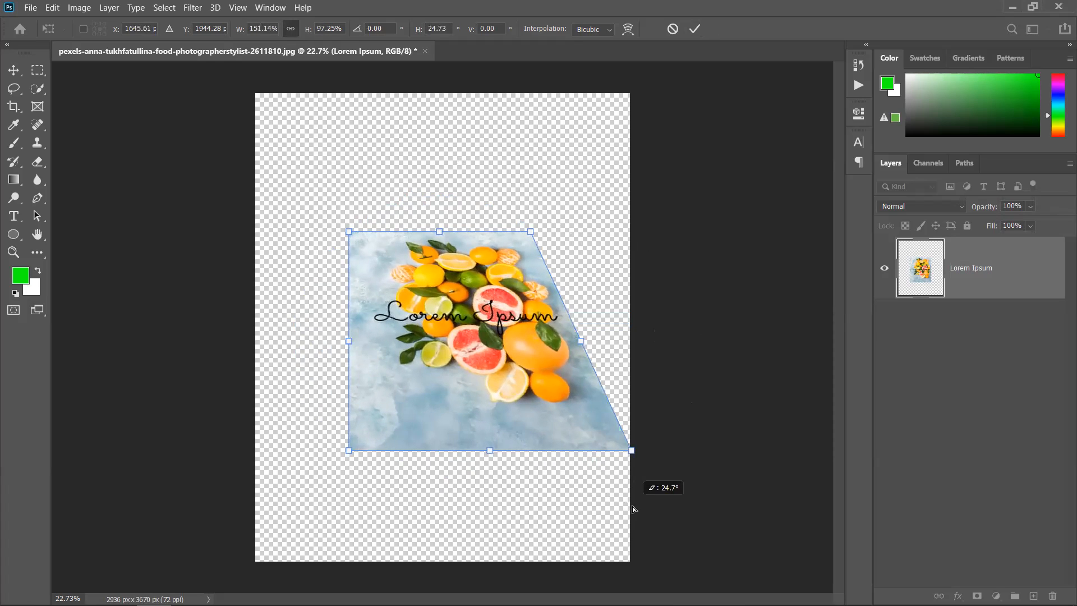
left_click_drag(348, 451, 257, 492)
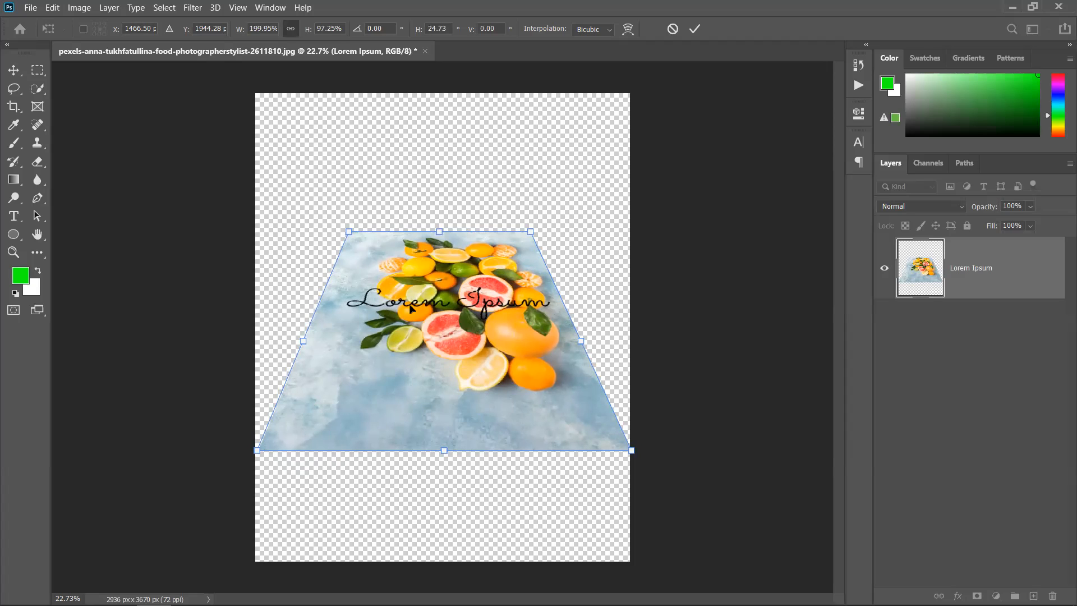
left_click_drag(348, 232, 374, 304)
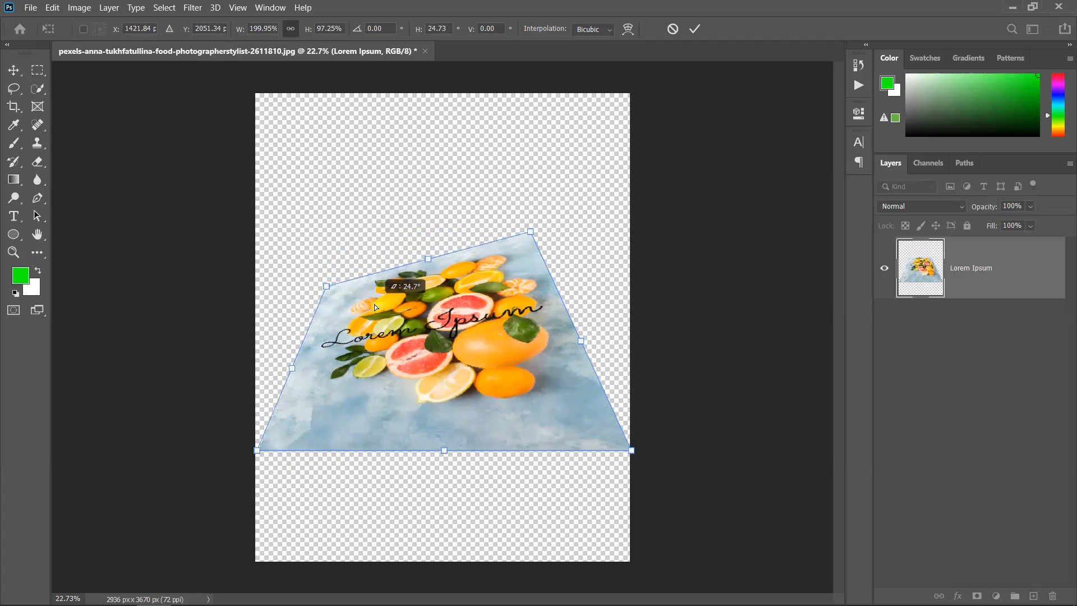
left_click_drag(532, 235, 547, 295)
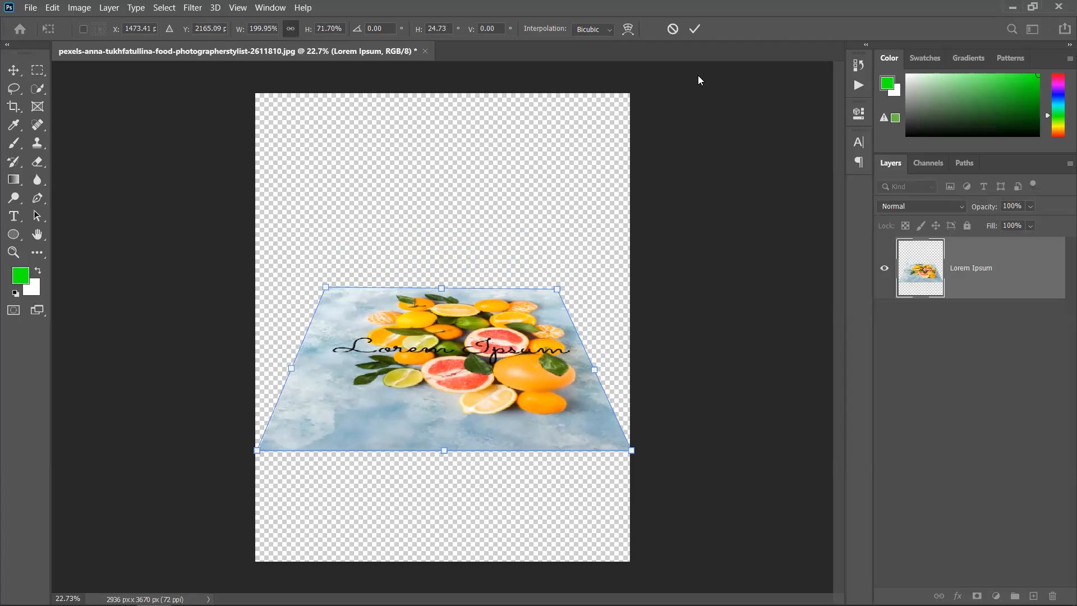
key("ctrl+z")
key("ctrl+z")
key("ctrl+z")
key("ctrl+z")
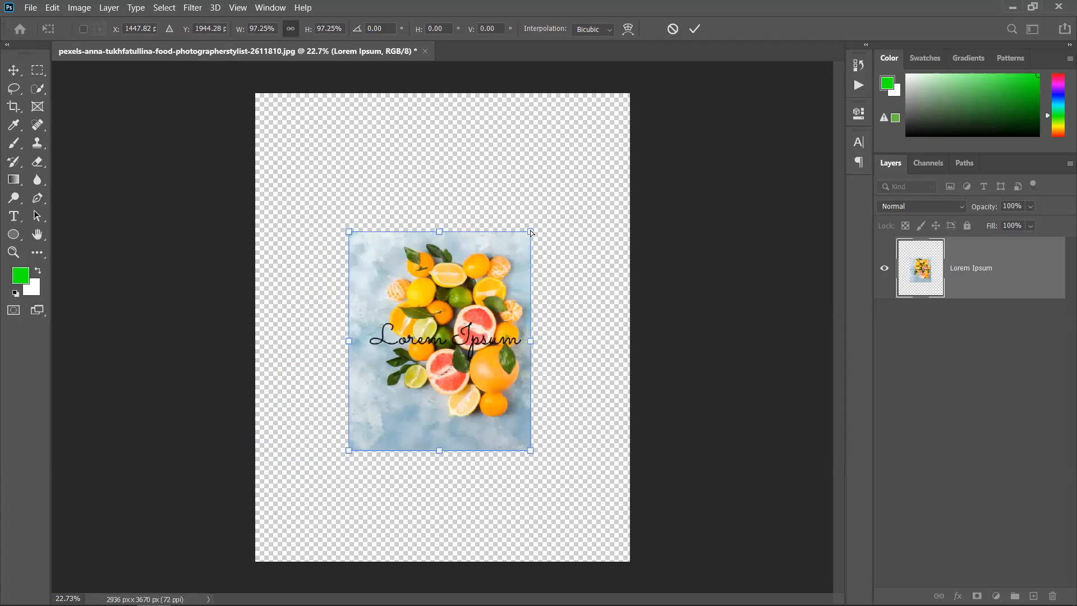
mouse_move(531, 234)
left_mouse_down()
mouse_move(654, 235)
mouse_move(379, 243)
mouse_move(604, 236)
mouse_move(510, 231)
mouse_move(429, 316)
mouse_move(553, 246)
mouse_move(392, 370)
mouse_move(261, 454)
mouse_move(140, 472)
mouse_move(147, 539)
mouse_move(524, 308)
mouse_move(674, 233)
mouse_move(527, 351)
mouse_move(552, 244)
mouse_move(548, 273)
mouse_move(533, 256)
mouse_move(544, 232)
mouse_move(526, 239)
left_mouse_up()
Step: Distort the layer by moving its upper-right corner freely across towards the lower-left corner, and undo the distortion
right_click(496, 253)
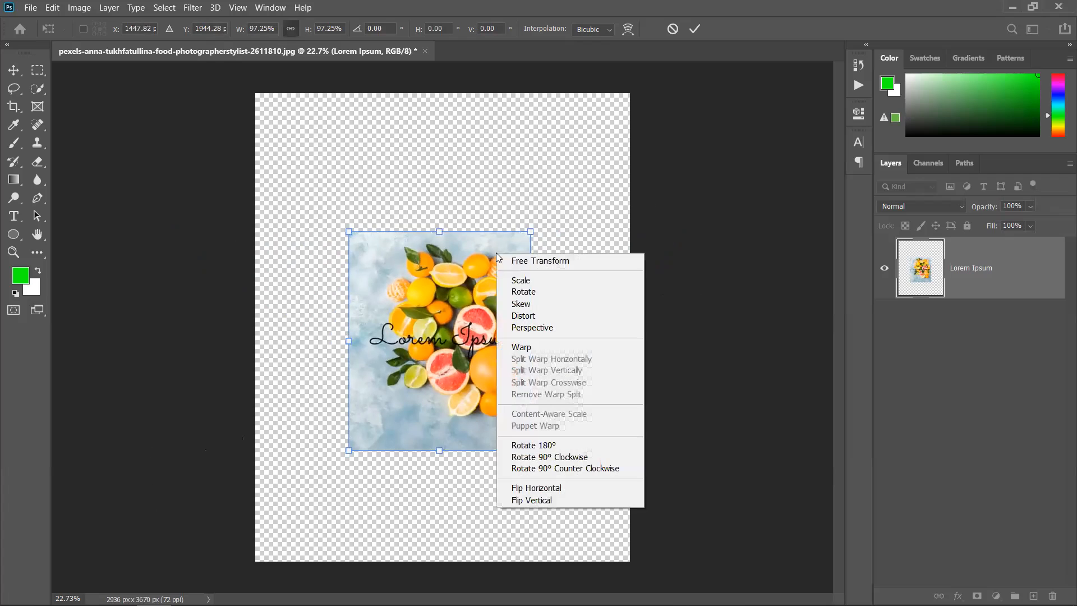
left_click(538, 315)
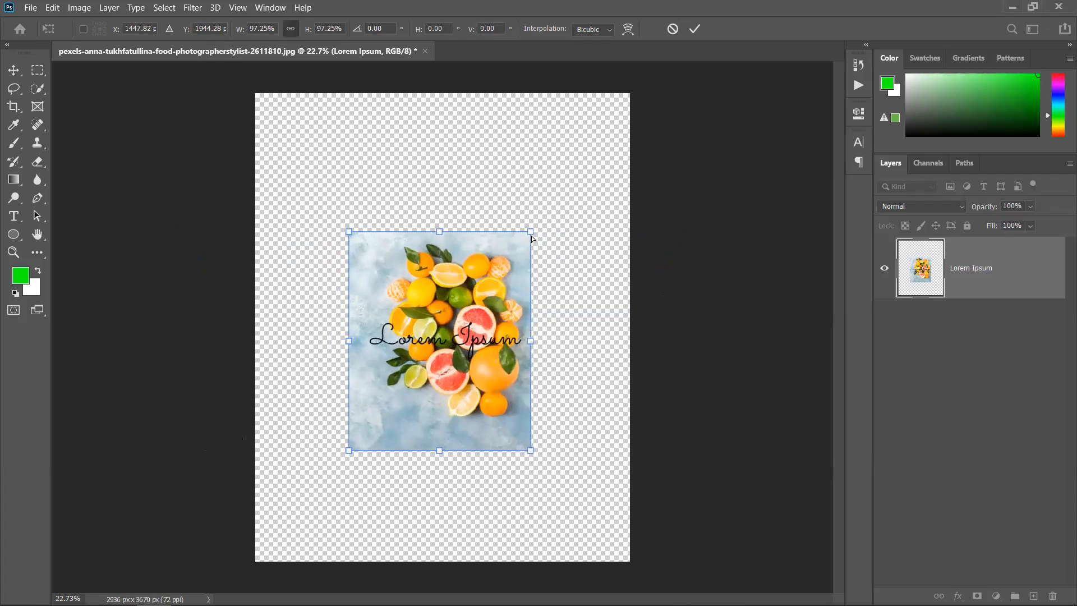
left_click_drag(532, 235, 297, 450)
left_click_drag(300, 387, 429, 428)
left_click_drag(333, 447, 387, 400)
key("ctrl+z")
Step: Distort the layer by pulling both lower corners outward and moving the upper-left corner outward and down, and undo these changes
left_click_drag(531, 448, 605, 449)
left_click_drag(350, 452, 261, 462)
left_click_drag(348, 232, 312, 256)
key("ctrl+z")
key("ctrl+z")
key("ctrl+z")
Step: Apply Perspective to the layer, narrowing its right side to a vertical skew of 16.79° and moving its upper-right corner inward, and undo both changes
right_click(463, 285)
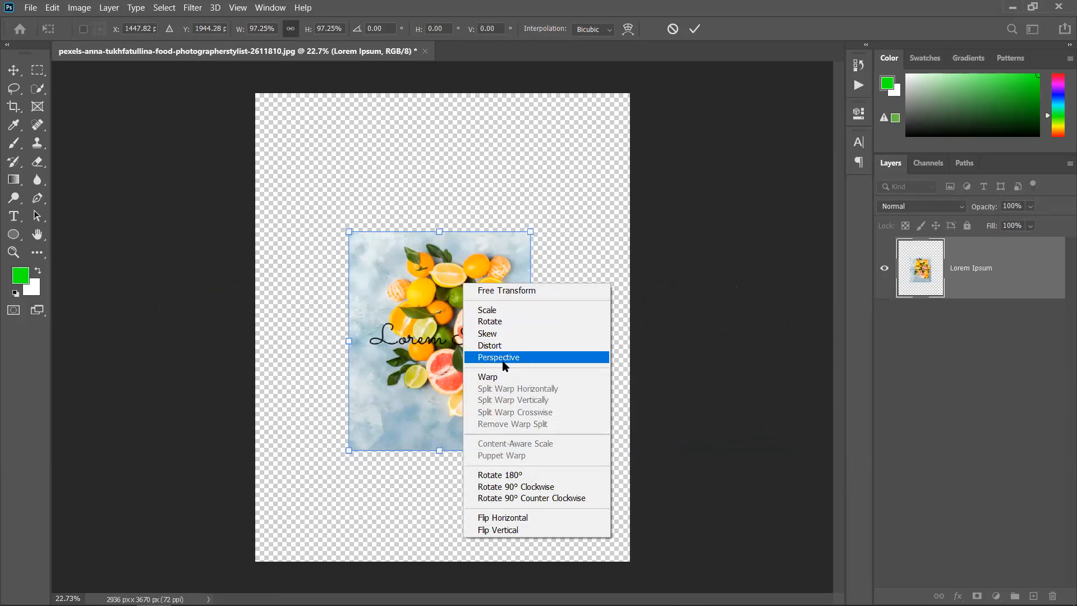
left_click(505, 361)
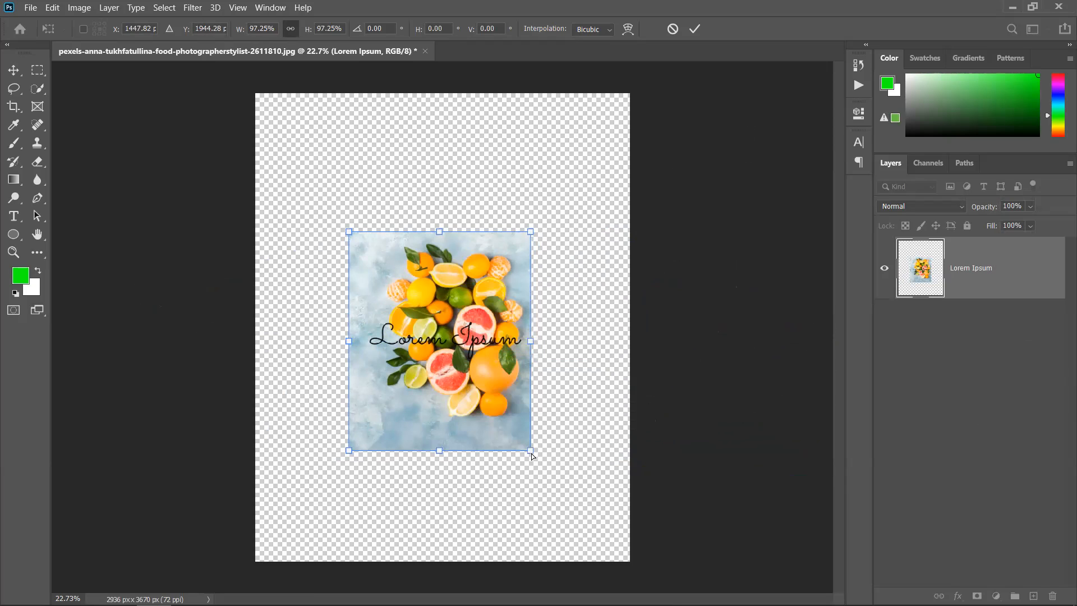
left_click_drag(534, 456, 546, 392)
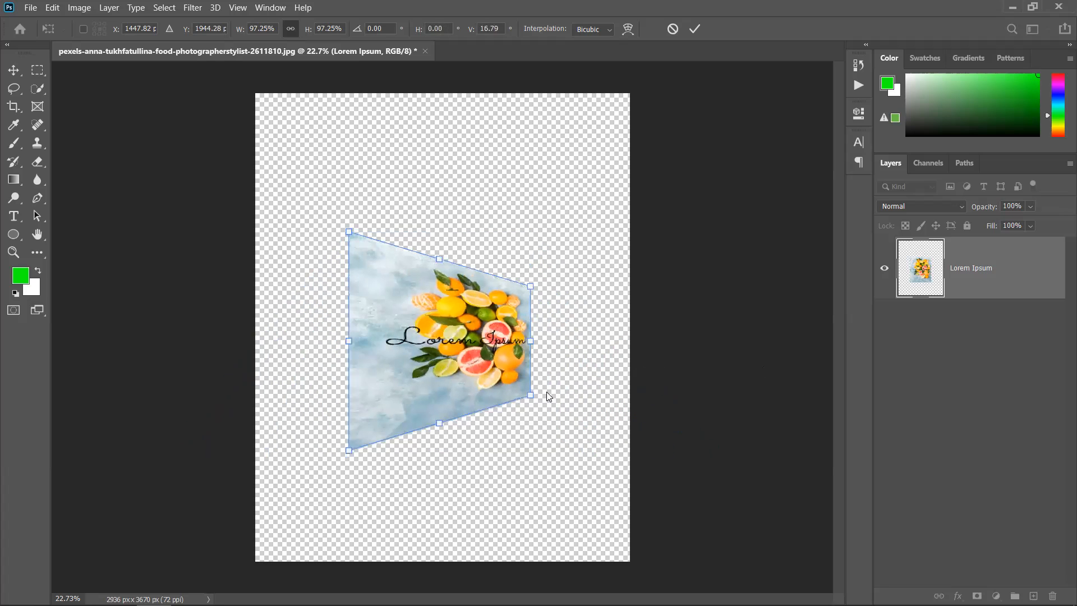
left_click_drag(533, 286, 424, 238)
left_click_drag(500, 277, 489, 278)
key("ctrl+z")
key("ctrl+z")
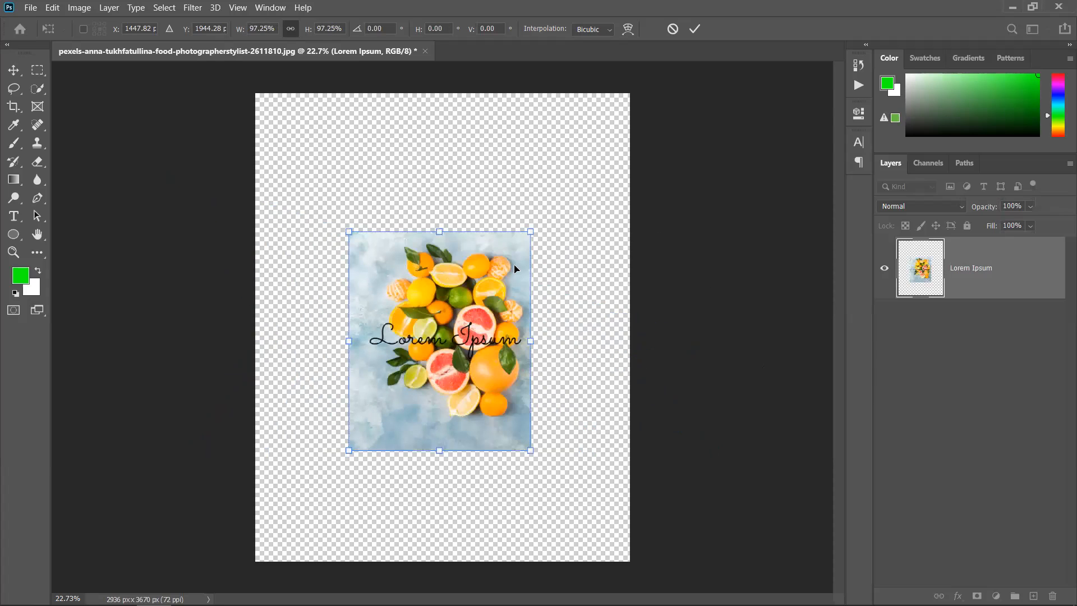
Step: Apply Warp to the fruit layer and shift its centre slightly towards the lower left
right_click(444, 288)
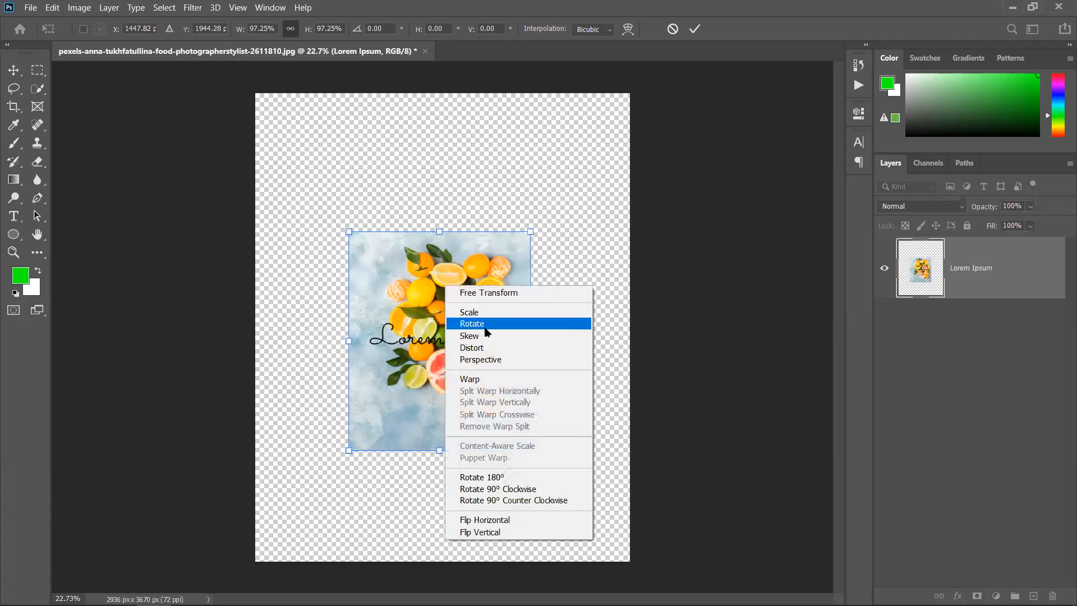
left_click(493, 379)
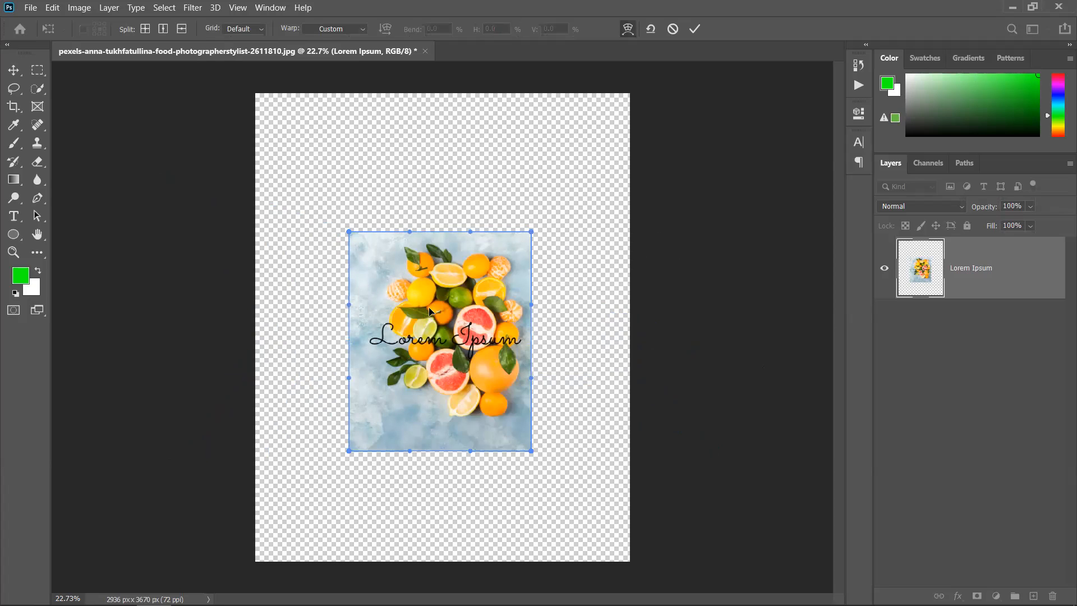
scroll(415, 319, "up", 2)
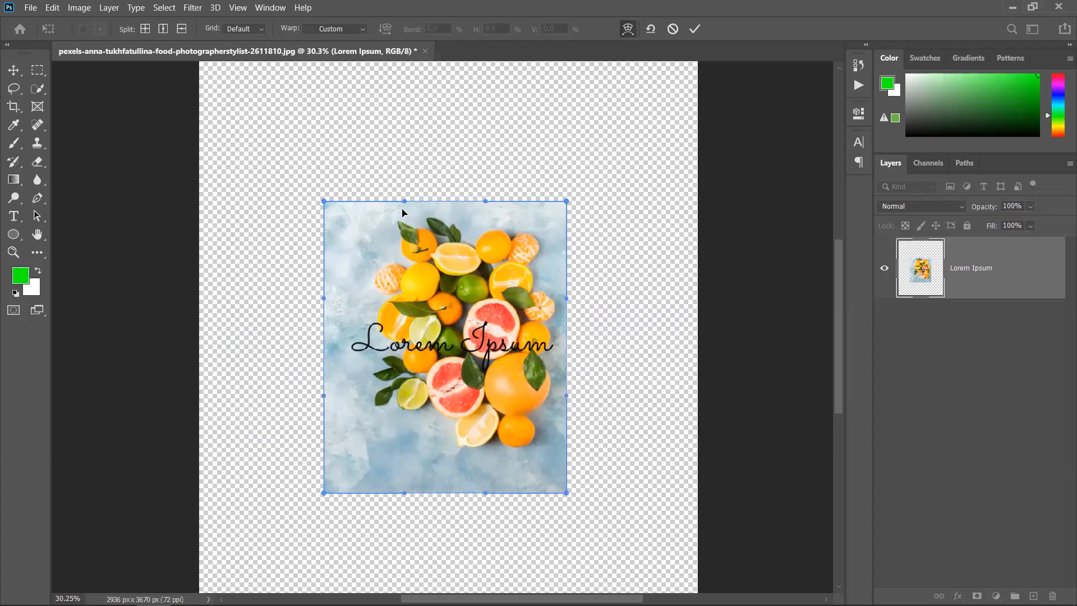
mouse_move(447, 330)
left_mouse_down()
mouse_move(427, 363)
mouse_move(367, 352)
mouse_move(430, 341)
left_mouse_up()
Step: Warp the layer further, bending its side edges in and out, reshaping the interior and pulling the upper-left corner outward
left_click_drag(413, 386, 406, 443)
left_click_drag(505, 379, 549, 396)
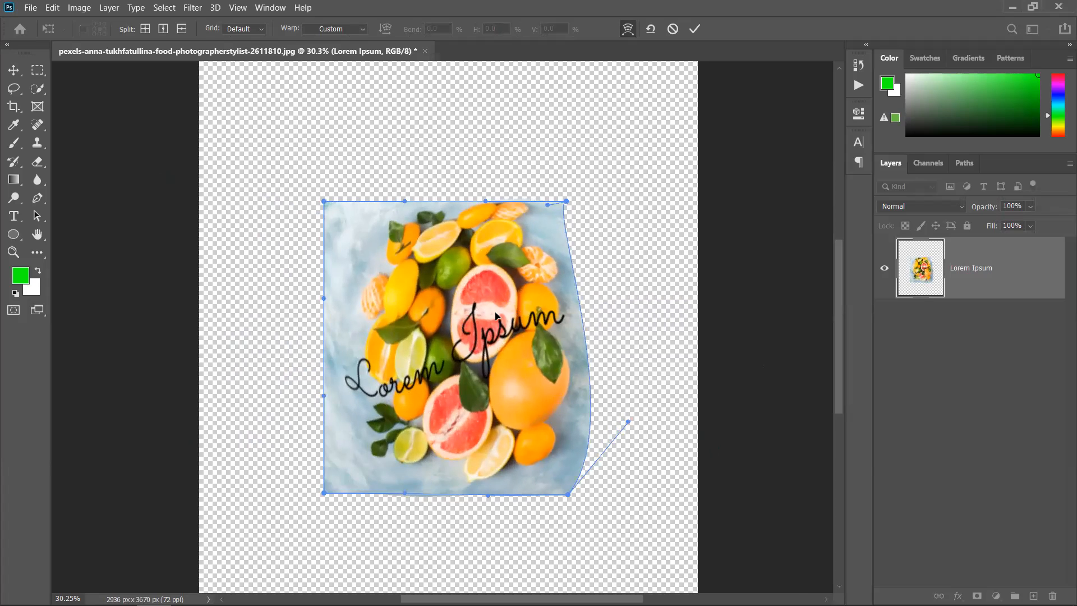
left_click_drag(346, 344, 415, 375)
left_click_drag(394, 450, 337, 487)
left_click_drag(465, 428, 433, 364)
left_click_drag(474, 316, 473, 377)
left_click_drag(494, 271, 560, 278)
left_click_drag(568, 369, 613, 419)
left_click_drag(537, 341, 474, 416)
left_click_drag(486, 364, 448, 281)
left_click_drag(431, 242, 350, 144)
left_click_drag(455, 443, 564, 402)
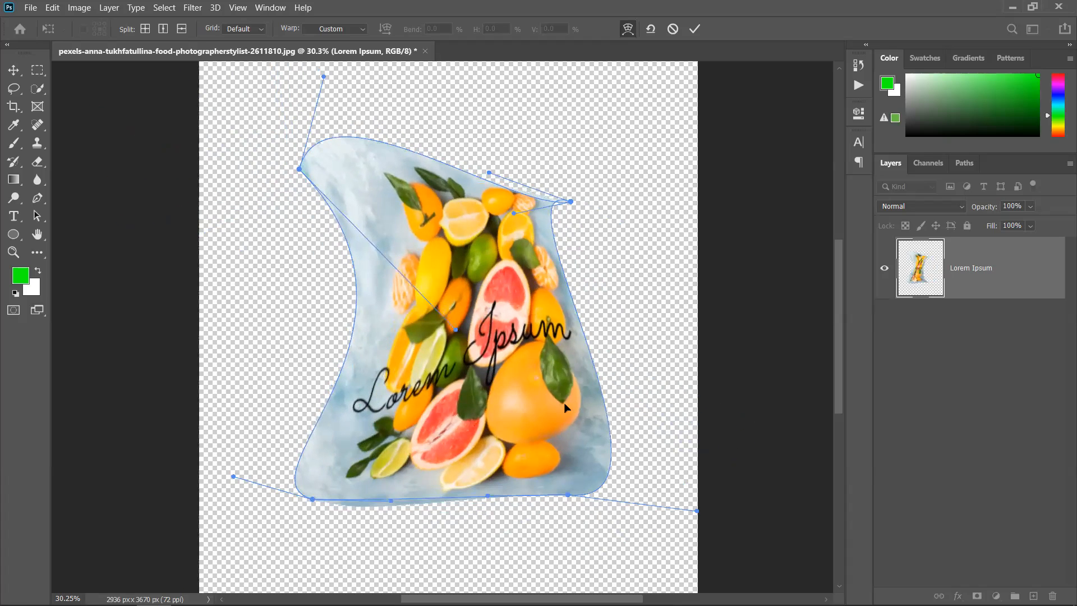
Step: Undo the successive warp changes back to the layer's rectangular outline
key("ctrl+z")
key("ctrl+z")
key("ctrl+z")
key("ctrl+z")
key("ctrl+z")
key("ctrl+z")
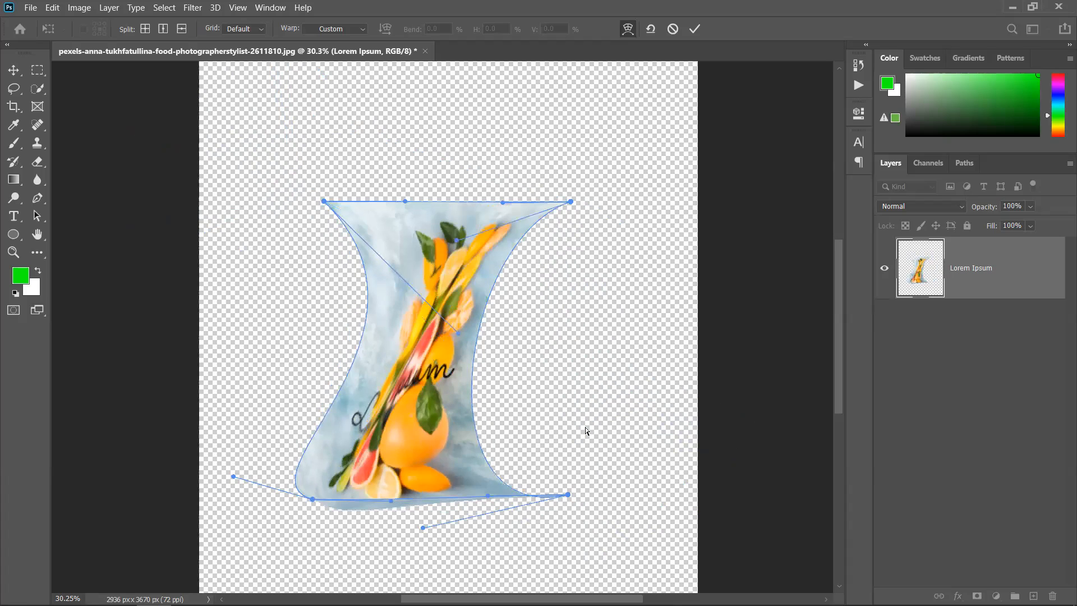
key("ctrl+z")
key("ctrl+z")
key("ctrl+z")
key("ctrl+z")
key("ctrl+z")
key("ctrl+z")
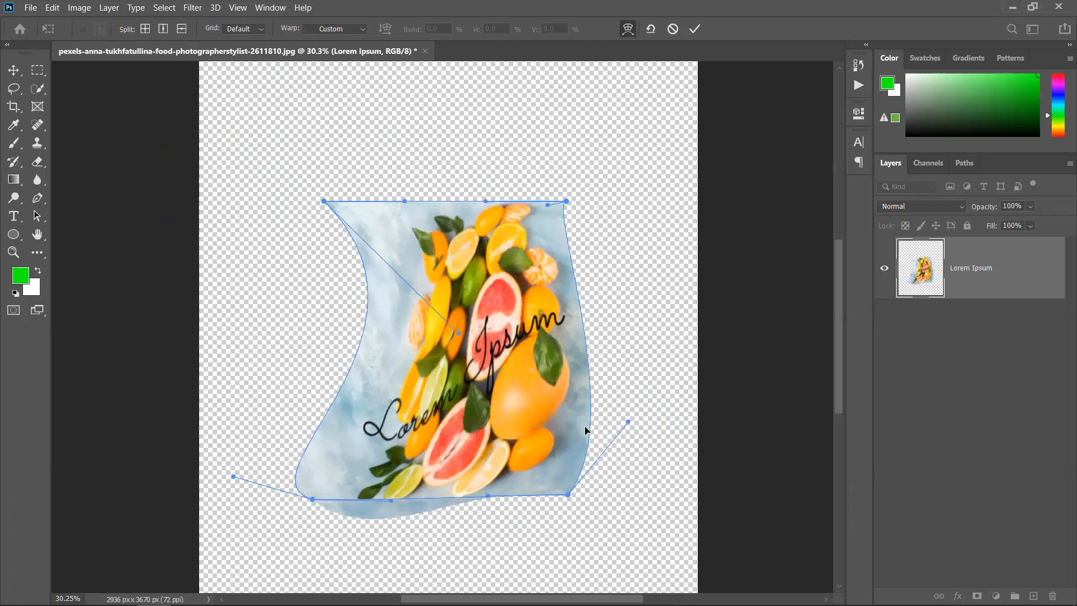
key("ctrl+z")
key("ctrl+z")
key("ctrl+z")
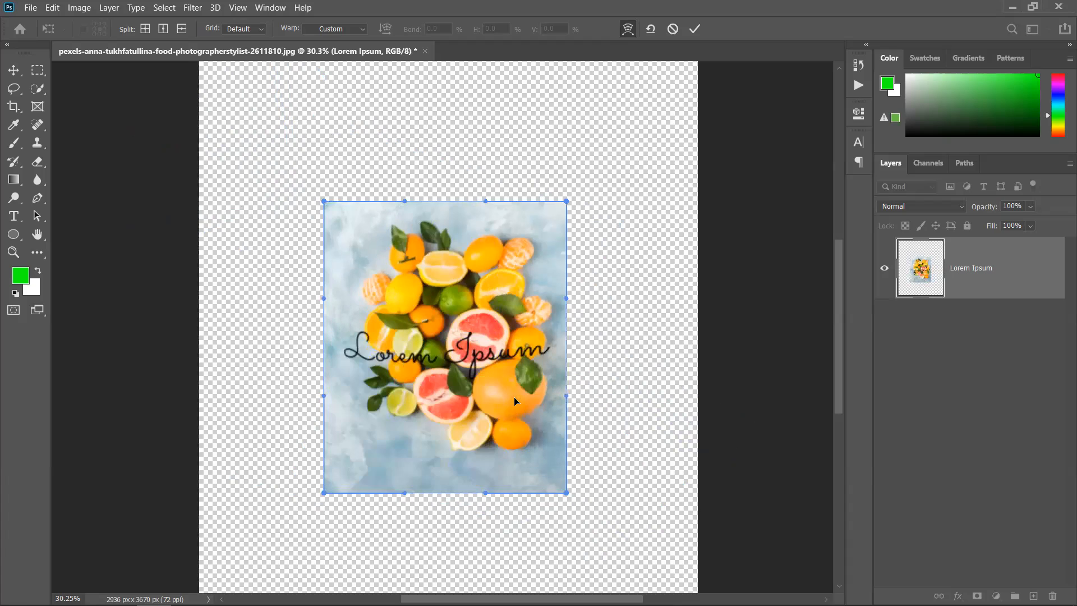
Step: Apply the warp, then rotate the layer 90° clockwise and confirm the rotation
right_click(365, 234)
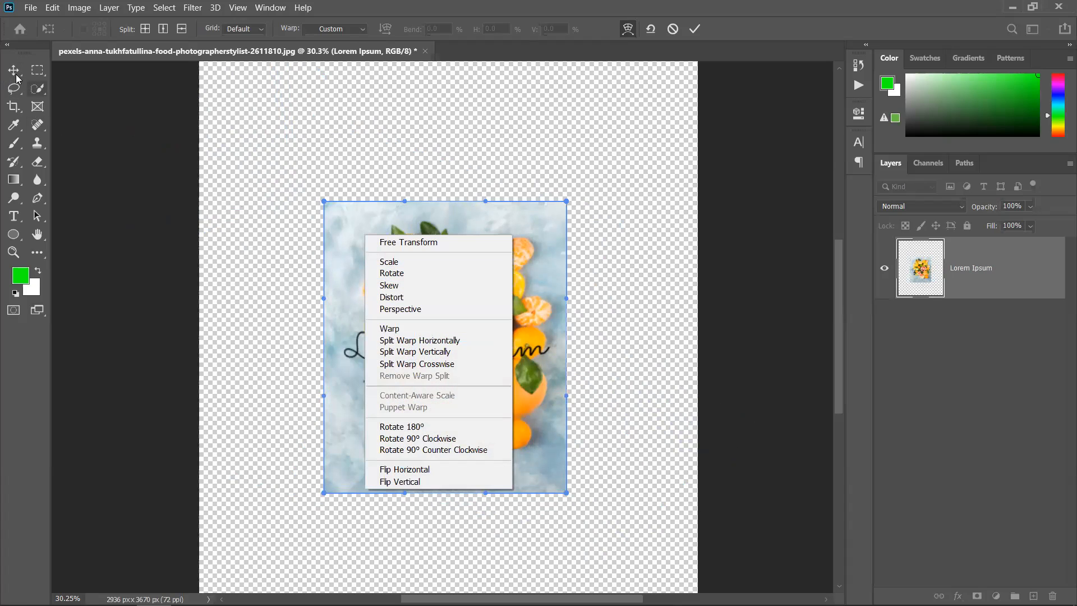
left_click(229, 156)
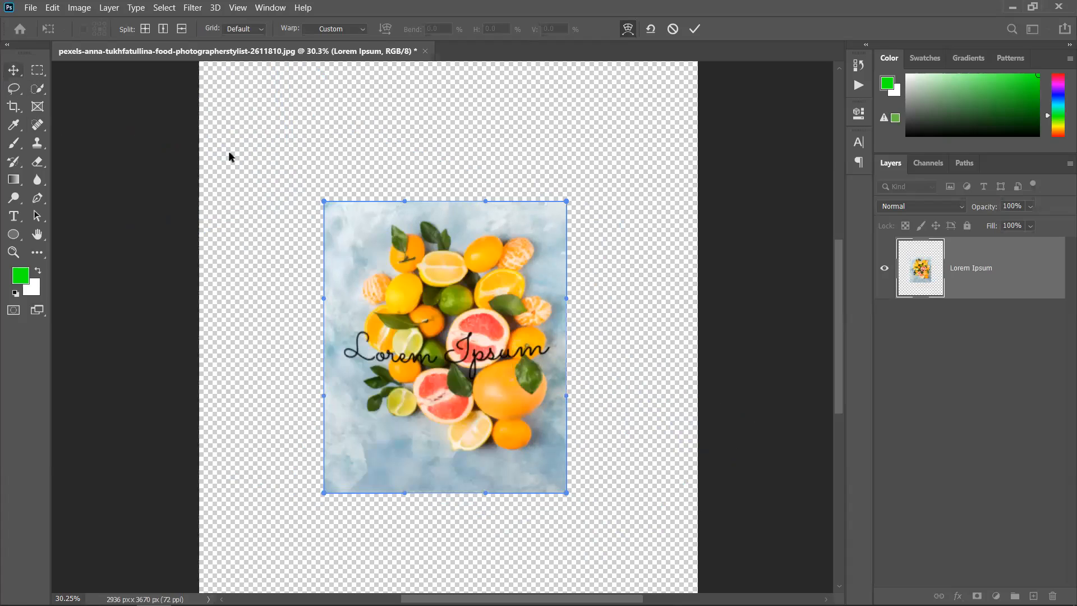
left_click(694, 28)
left_click_drag(582, 193, 632, 487)
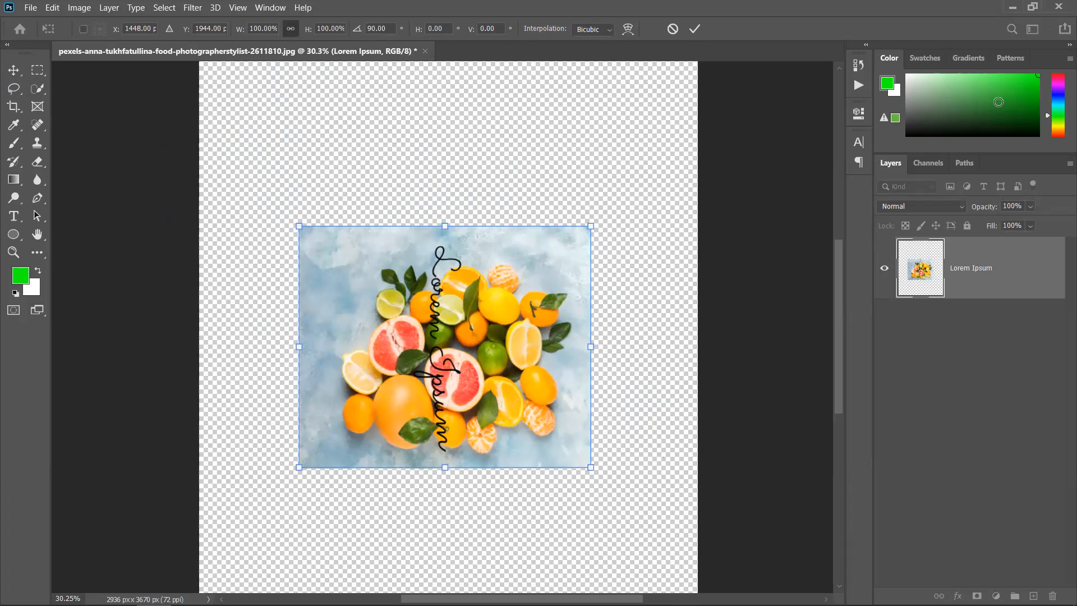
left_click(695, 28)
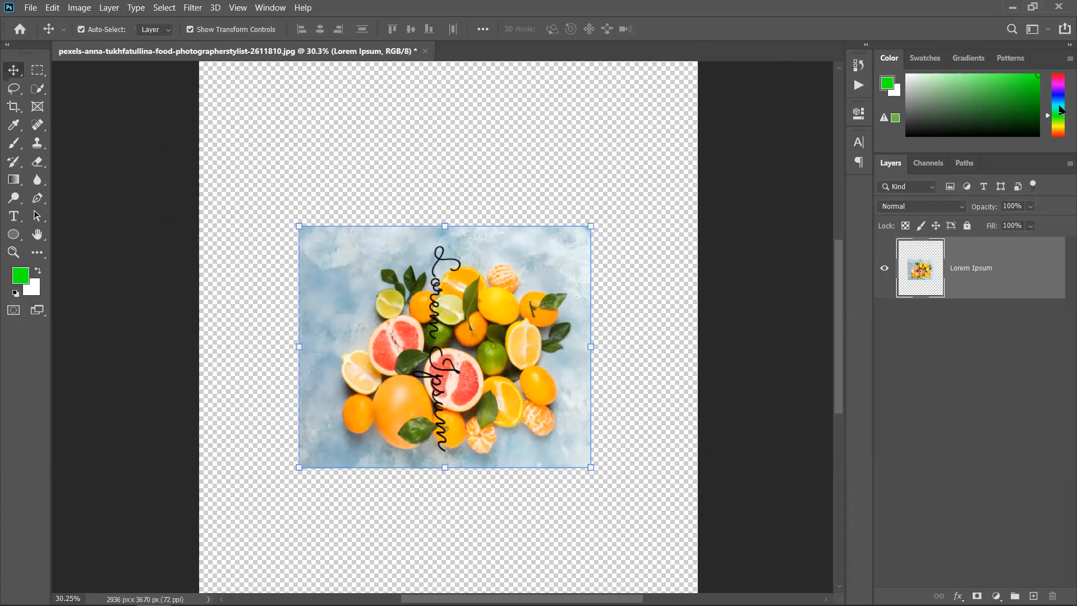
Step: Set a darker green foreground colour, select the layer's contents, fill them with it and deselect
left_click(1002, 103)
left_click(926, 272, "ctrl")
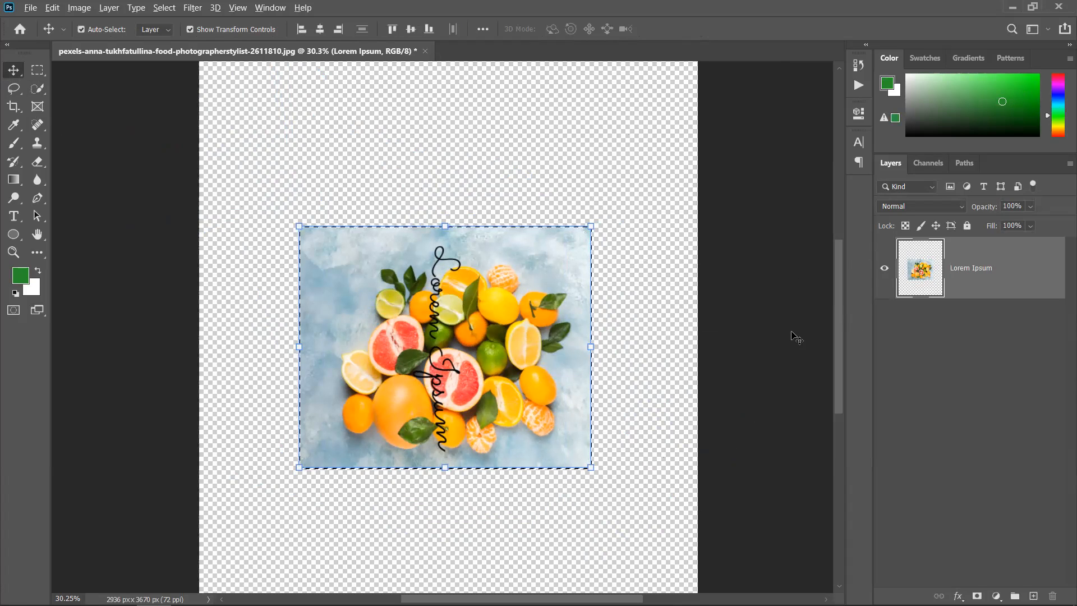
key("alt+BackSpace")
key("ctrl+d")
Step: Widen the green rectangle and reduce its height, apply the transform and move the rectangle up and to the left
left_click_drag(594, 347, 647, 347)
left_click_drag(472, 202, 471, 257)
left_click(695, 28)
left_click_drag(567, 367, 521, 297)
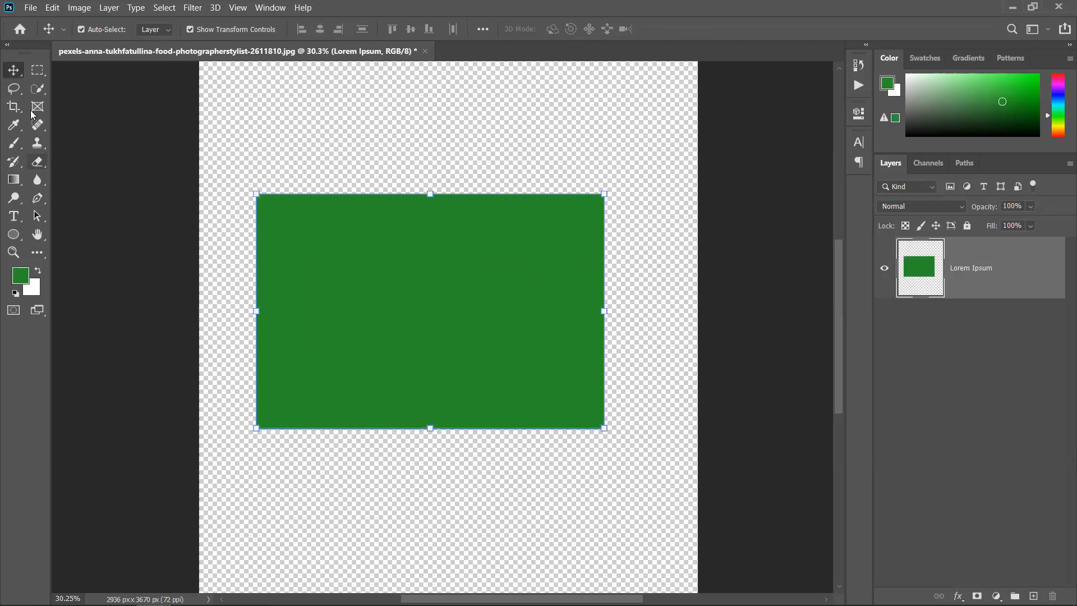
Step: Make a circular selection near the centre of the green rectangle with the Elliptical Marquee tool
left_click(36, 70)
right_click(37, 70)
left_click(73, 85)
left_click_drag(357, 247, 439, 292)
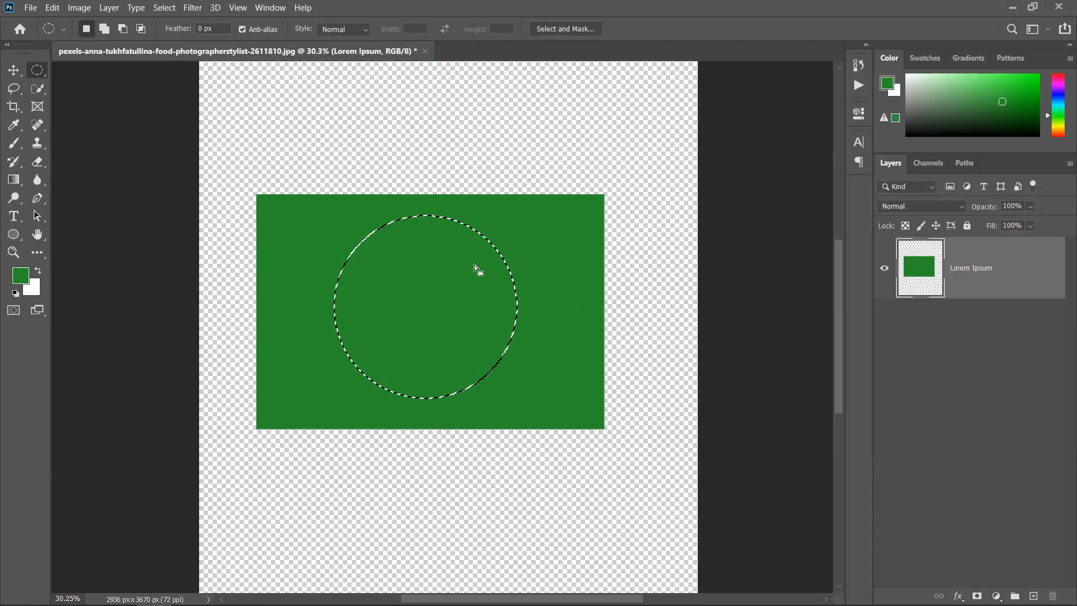
Step: Set the foreground colour to bright red, fill the circular selection with it and deselect
left_click(1058, 75)
left_click_drag(1037, 99, 1039, 75)
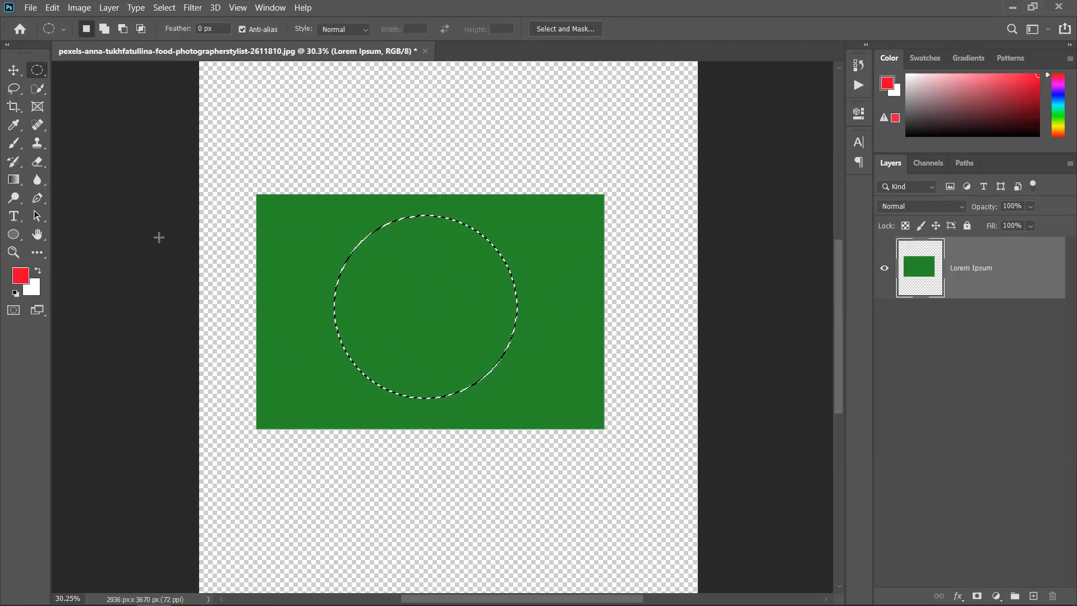
key("alt+BackSpace")
key("ctrl+d")
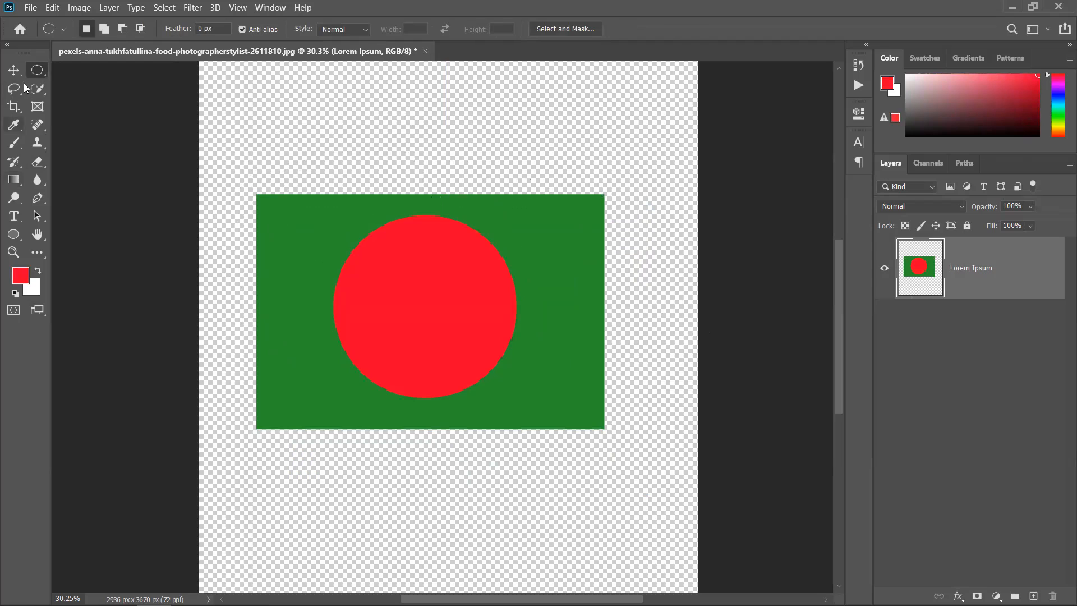
Step: Warp the flag into a wave, bending the top edge down, the bottom edge up and the lower-right corner outward
left_click(14, 70)
left_click_drag(496, 346, 501, 339)
left_click(606, 311)
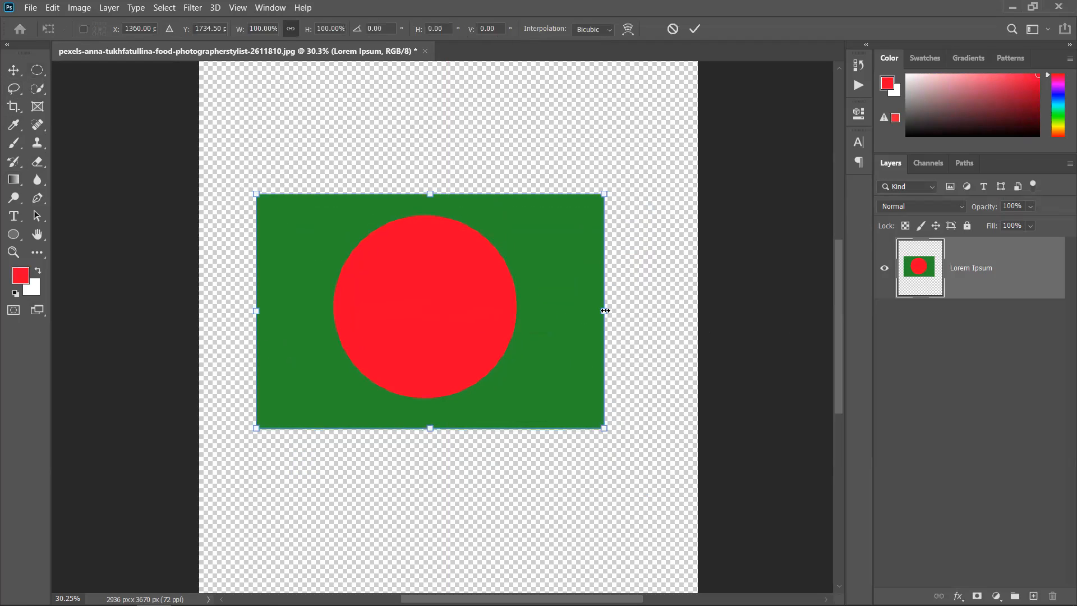
right_click(451, 290)
left_click(509, 387)
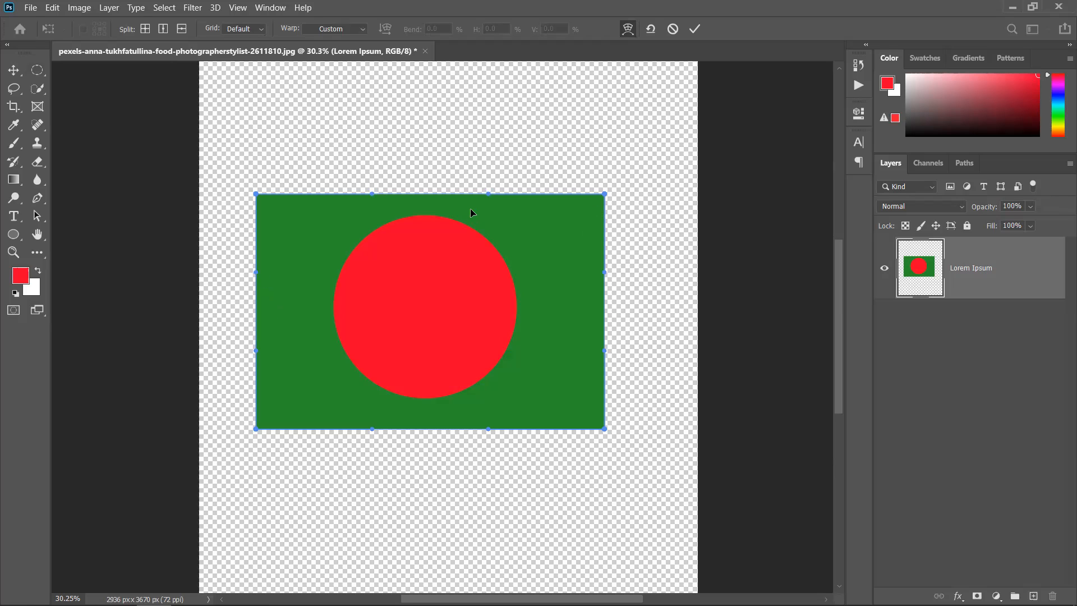
left_click_drag(488, 194, 485, 247)
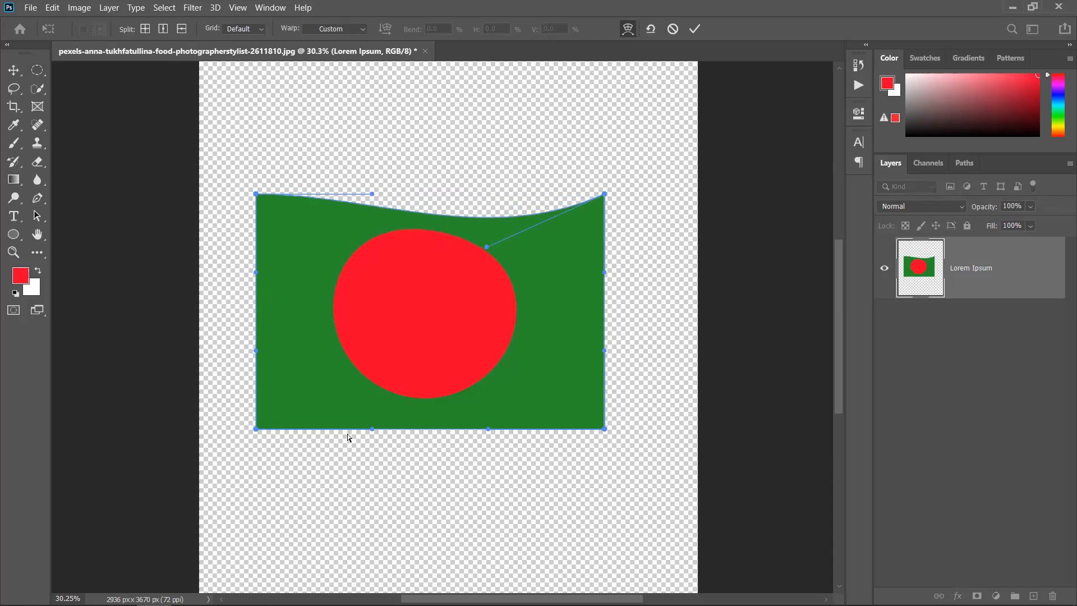
left_click_drag(371, 429, 347, 340)
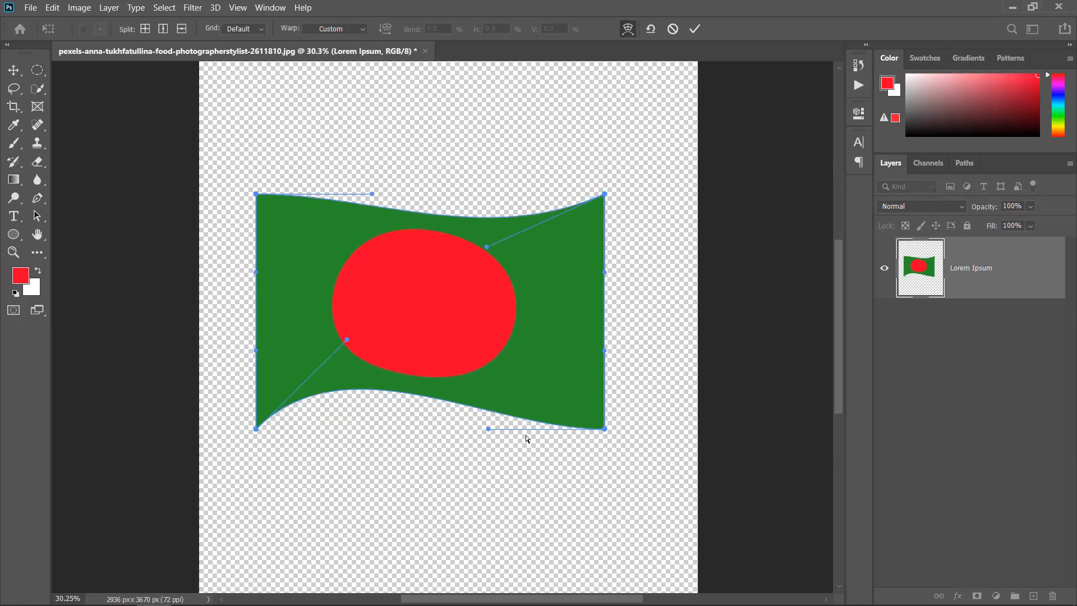
left_click_drag(545, 380, 563, 426)
left_click_drag(493, 360, 461, 337)
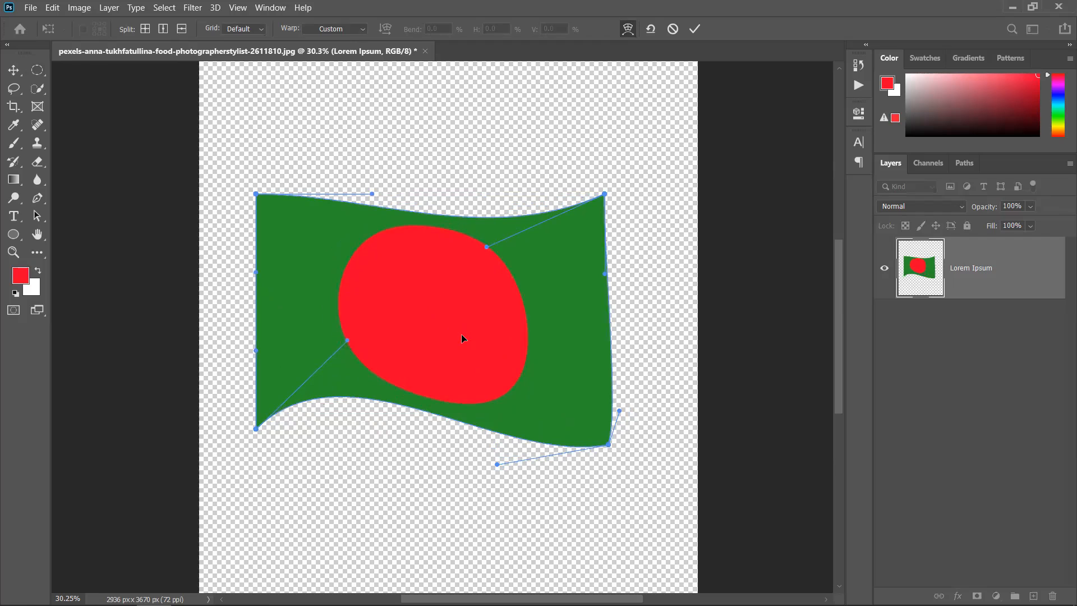
Step: Split the flag's warp grid with two vertical and two horizontal lines through the red circle
left_click(163, 28)
left_click(387, 281)
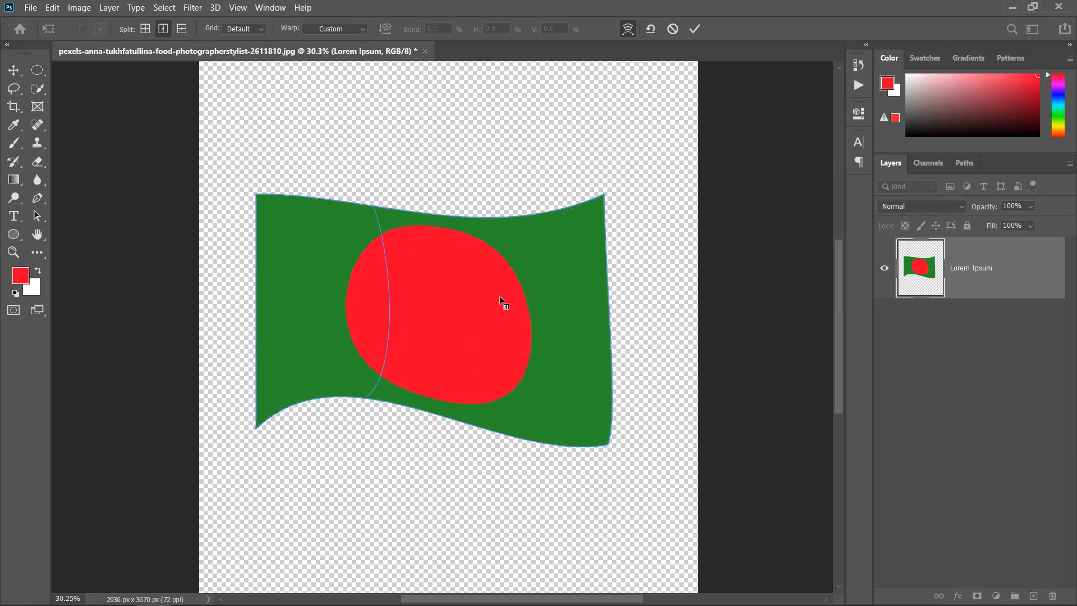
left_click(163, 29)
left_click(496, 278)
left_click(181, 29)
left_click(429, 272)
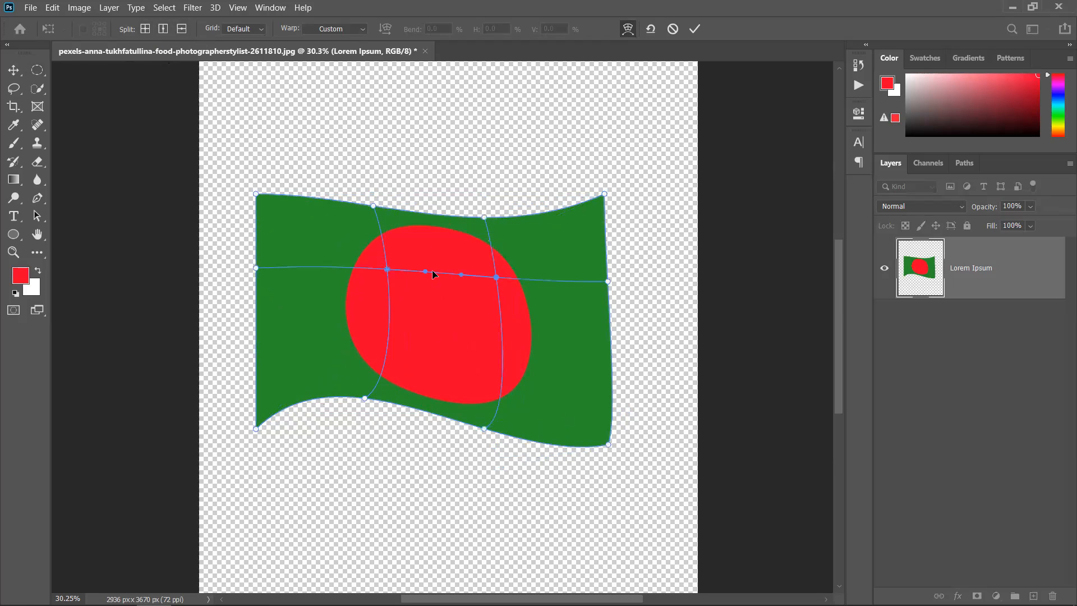
left_click(182, 29)
left_click(440, 349)
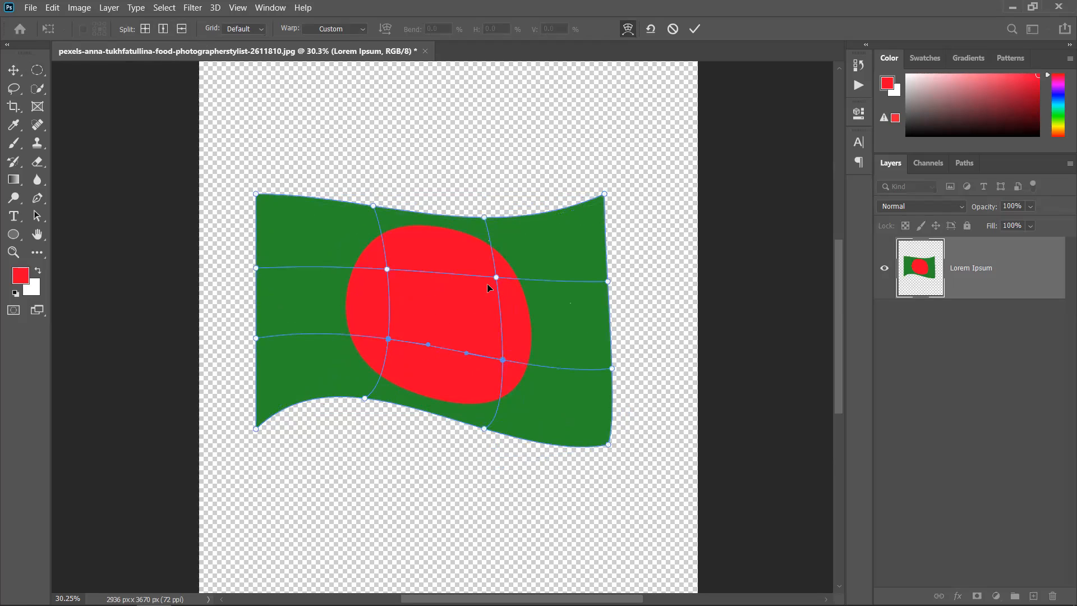
Step: Move the warp grid points inside the red circle and pull the lower point of the flag's right edge inward
left_click_drag(389, 340, 416, 334)
mouse_move(387, 270)
left_mouse_down()
mouse_move(362, 272)
mouse_move(373, 276)
left_mouse_up()
mouse_move(495, 278)
left_mouse_down()
mouse_move(473, 290)
mouse_move(467, 272)
mouse_move(494, 279)
left_mouse_up()
left_click_drag(504, 361, 526, 353)
left_click(612, 370)
left_click_drag(611, 371, 576, 366)
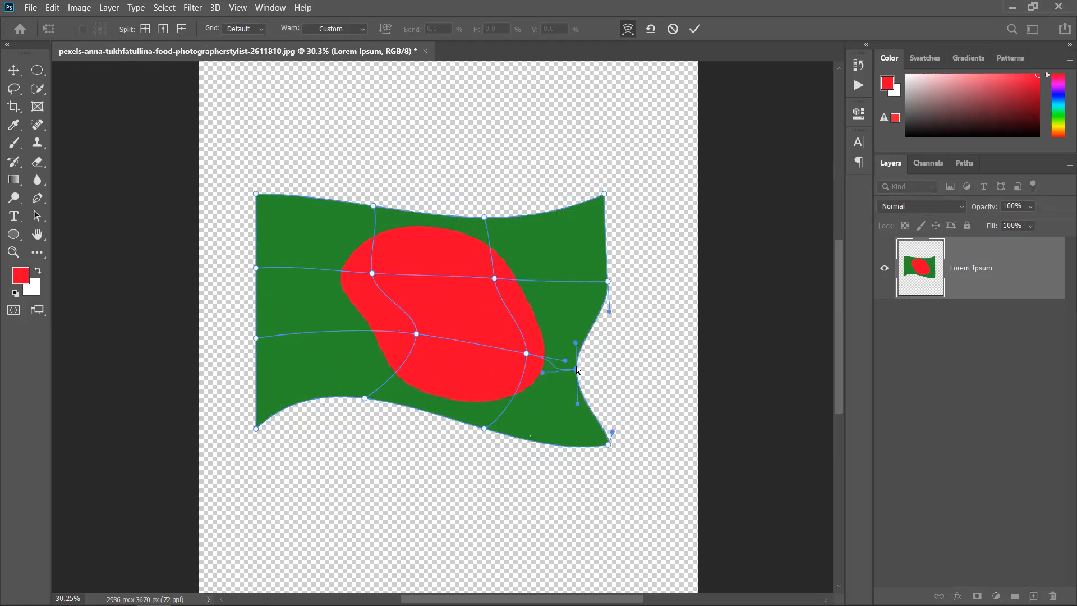
Step: Pull the upper points of the flag's side edges inward, reshape the bottom edge and circle, and apply the warp
left_click_drag(608, 282, 584, 267)
left_click_drag(603, 195, 599, 198)
left_click_drag(484, 428, 499, 411)
left_click_drag(469, 373, 456, 412)
left_click(307, 341)
left_click_drag(322, 323, 303, 305)
left_click_drag(256, 268, 294, 258)
left_click_drag(428, 348, 391, 387)
key("ctrl+z")
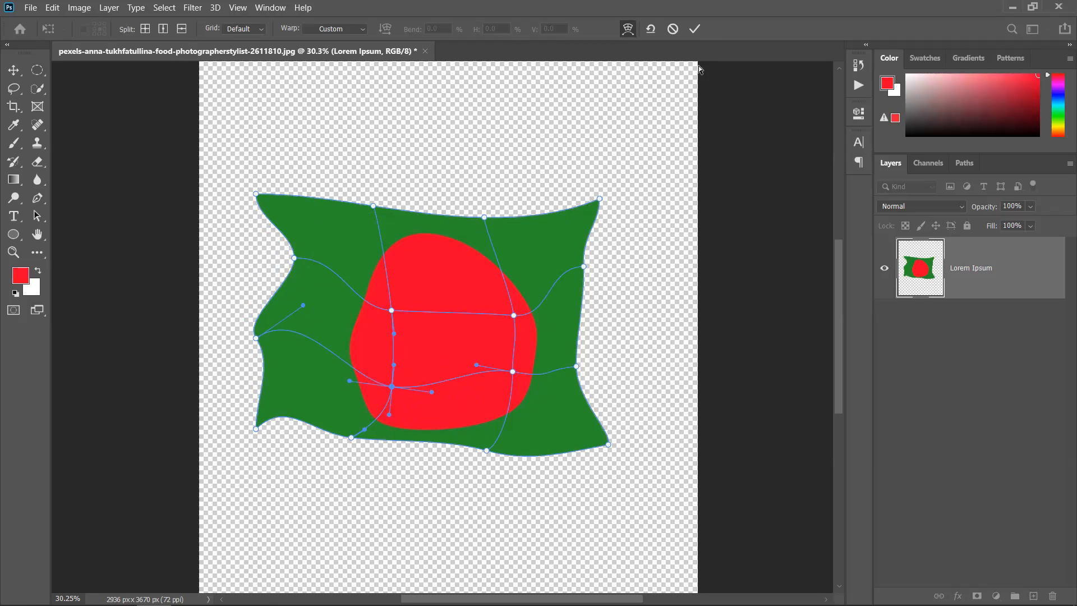
left_click(694, 29)
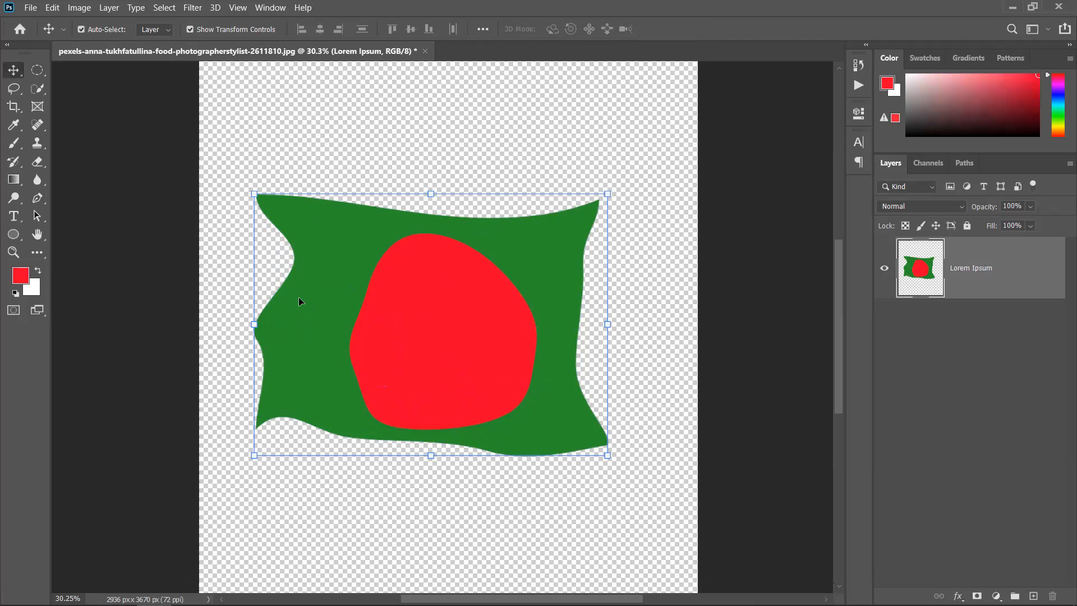
left_click(608, 323)
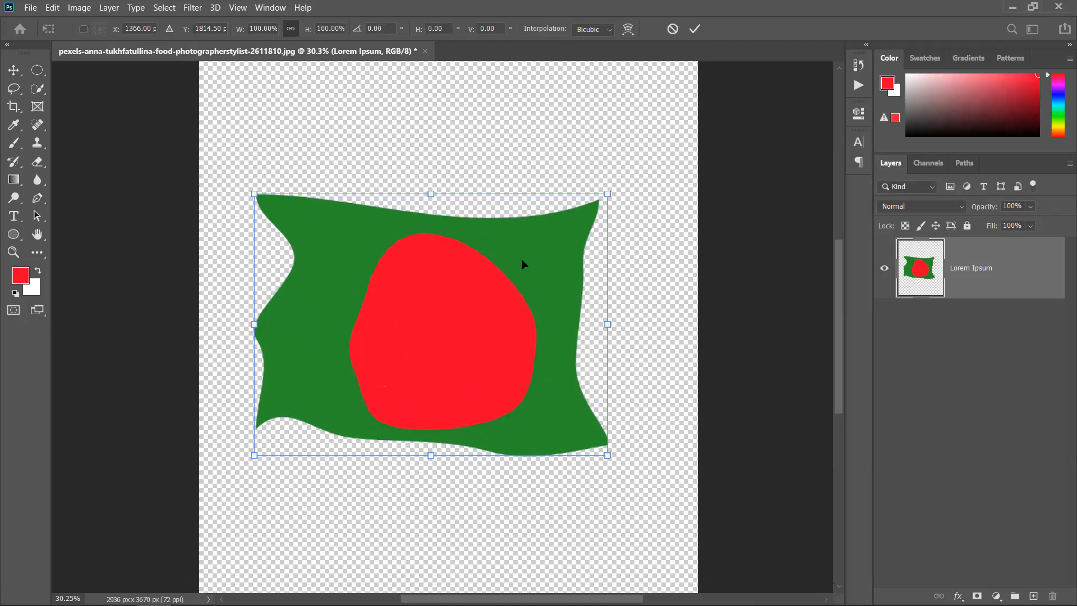
right_click(522, 261)
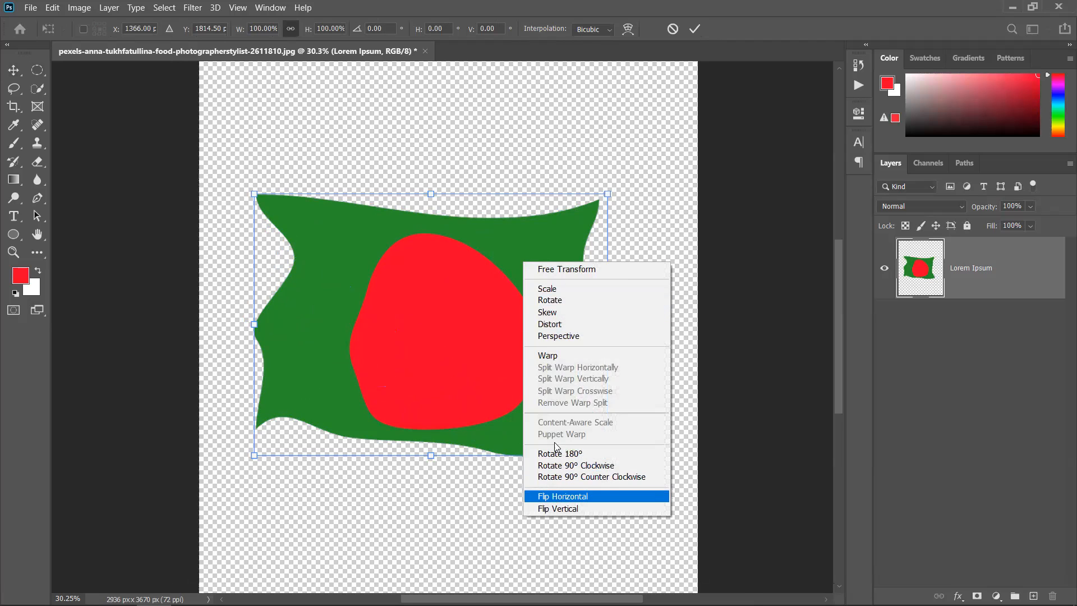
left_click(406, 263)
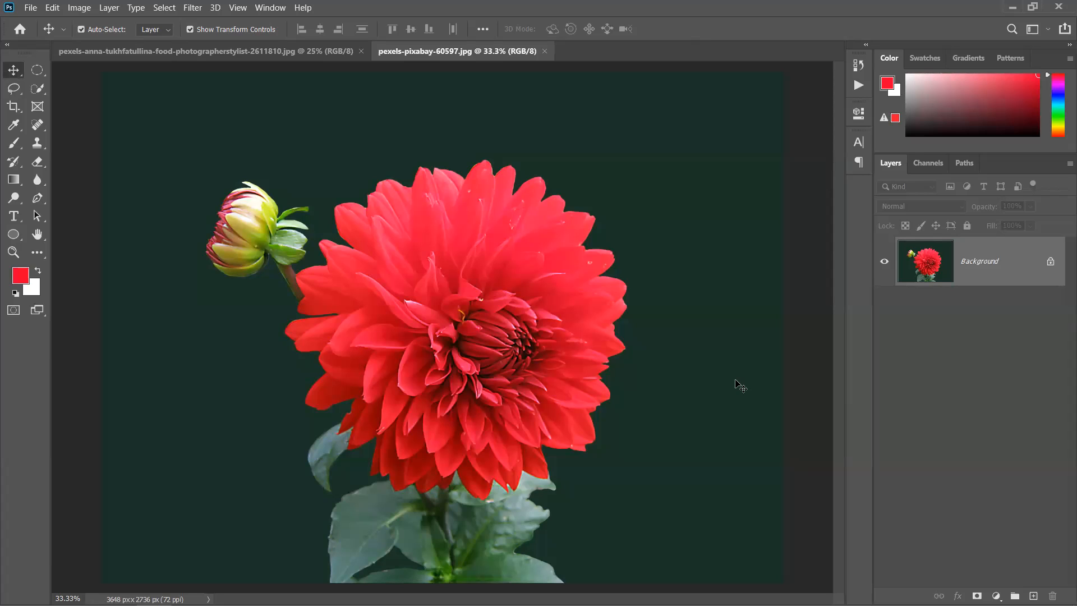
Step: Draw a red ellipse shape of 1990 by 1906 px in the flower image, move it over the bloom and hide its properties
left_click(13, 235)
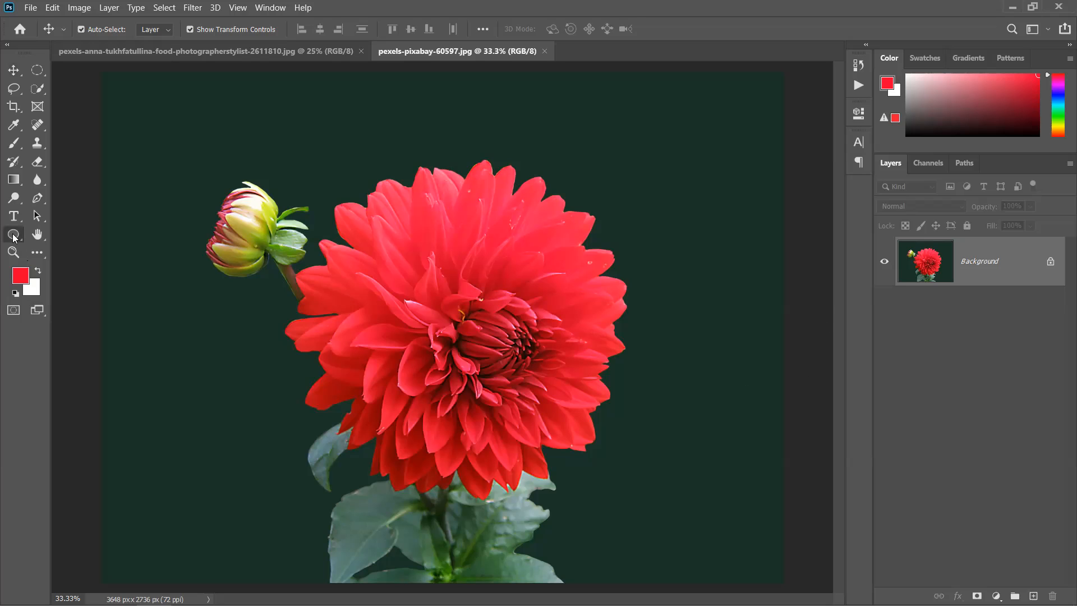
left_click_drag(357, 260, 543, 437)
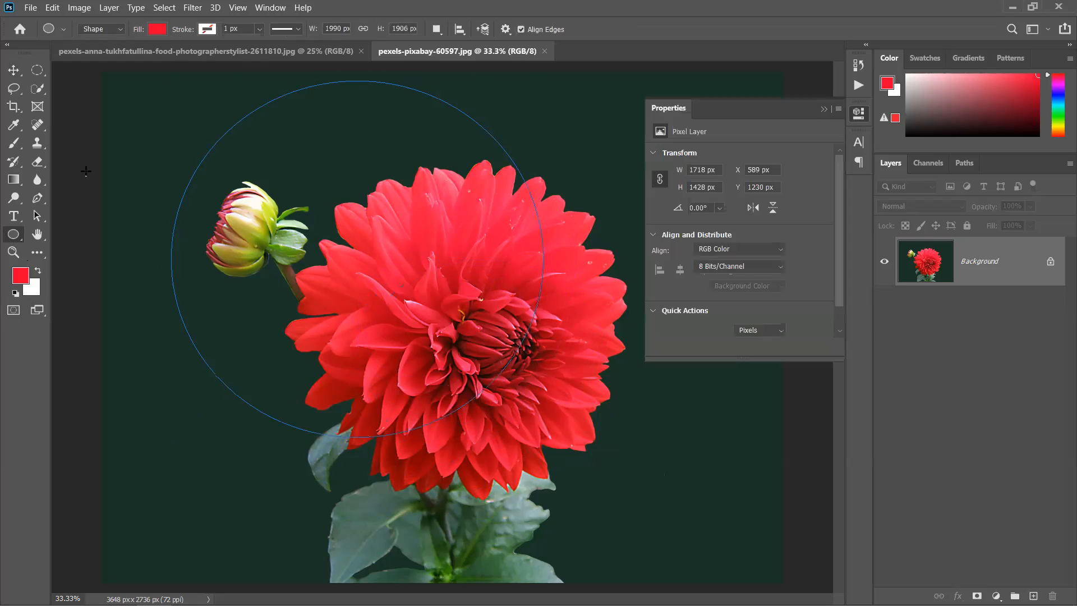
left_click(14, 70)
left_click_drag(353, 247, 447, 318)
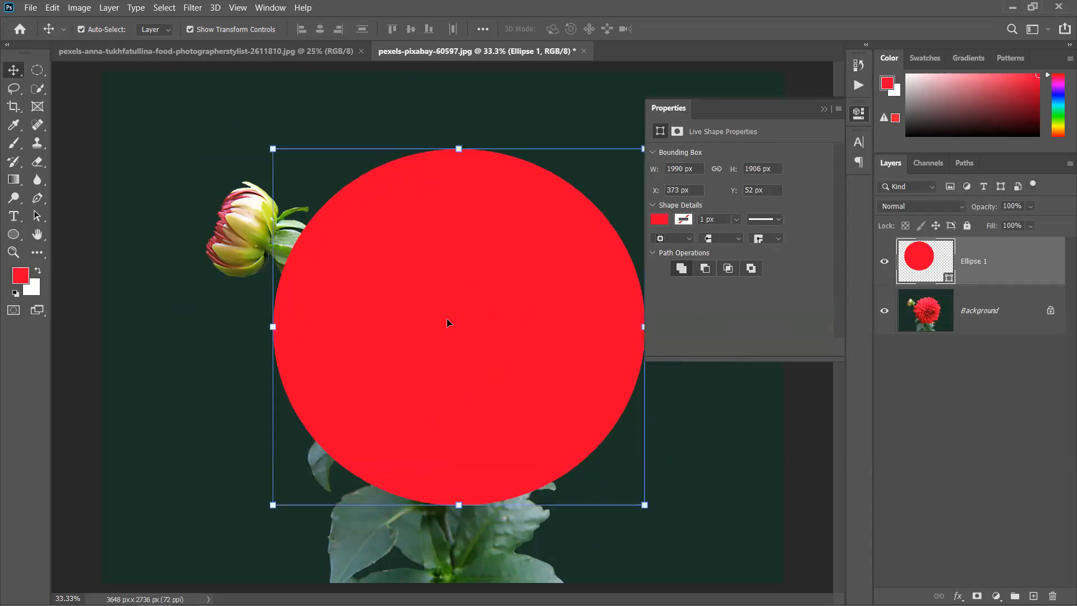
left_click(823, 108)
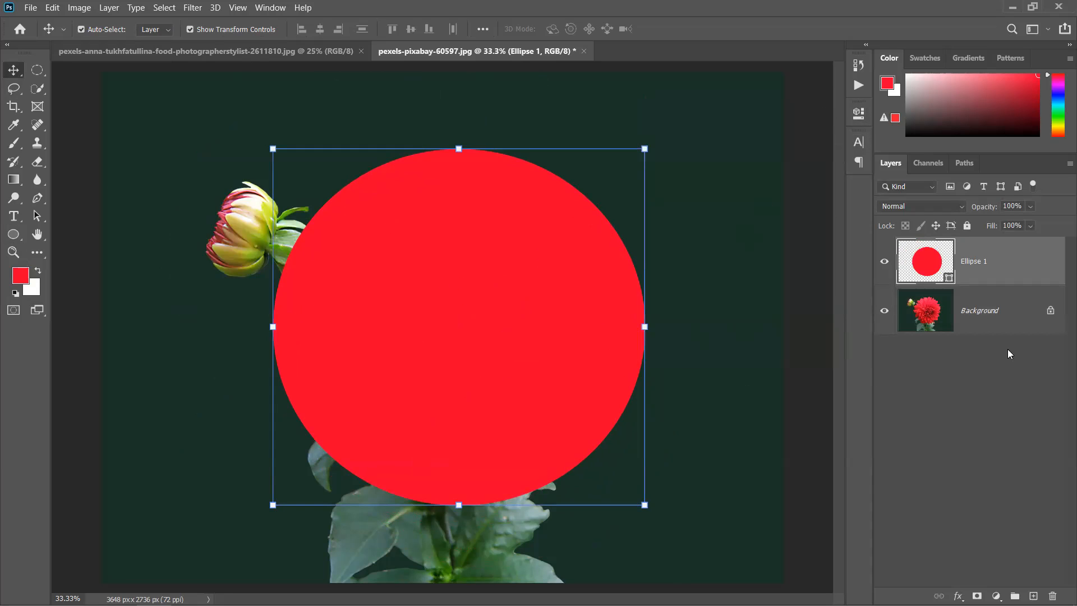
Step: Unlock the background flower layer and move it above the ellipse layer
left_click(926, 310)
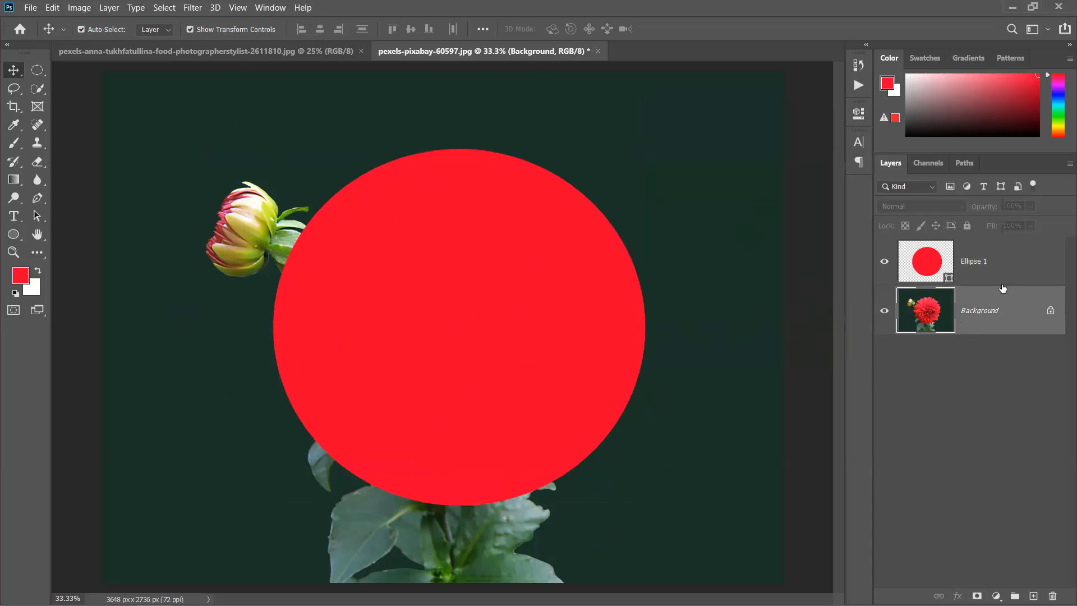
key("alt")
left_click(1051, 310)
left_click_drag(1014, 311, 1008, 247)
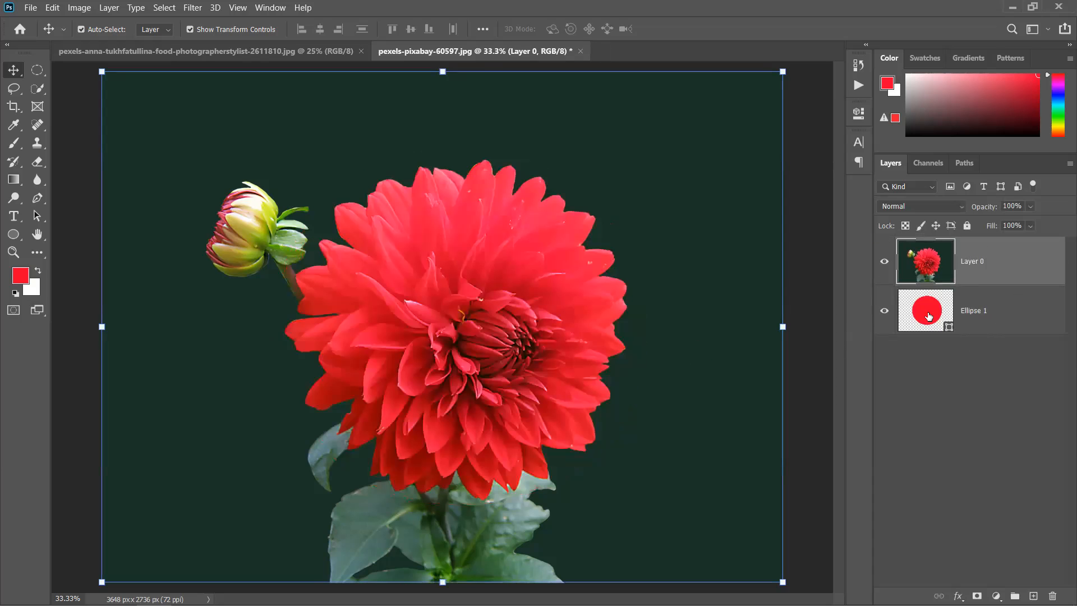
Step: Clip the flower layer to the ellipse layer below it and release the clipping mask again
left_click(931, 316)
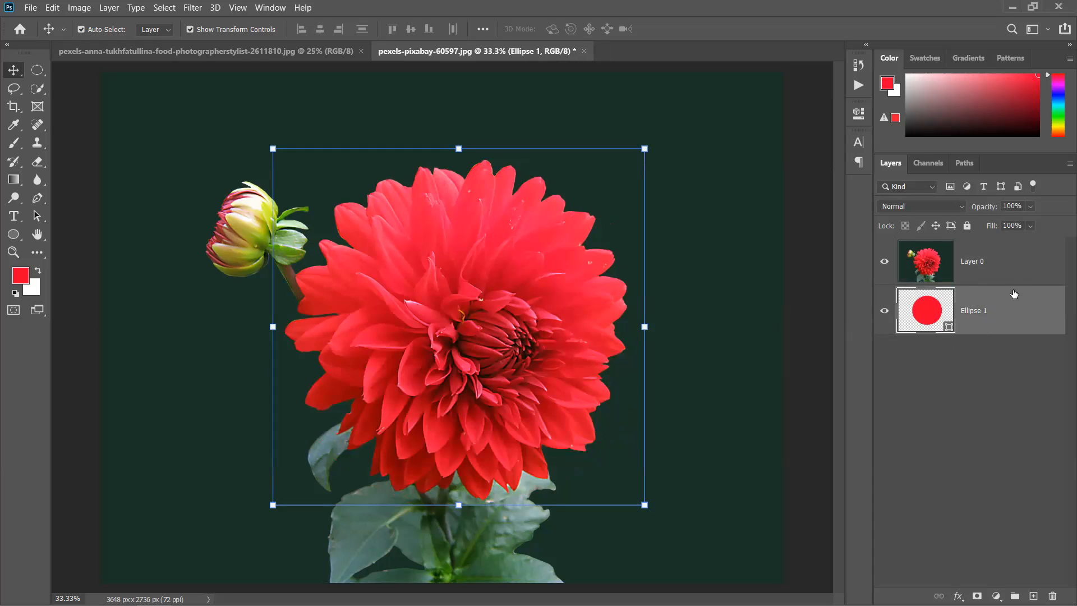
right_click(1025, 263)
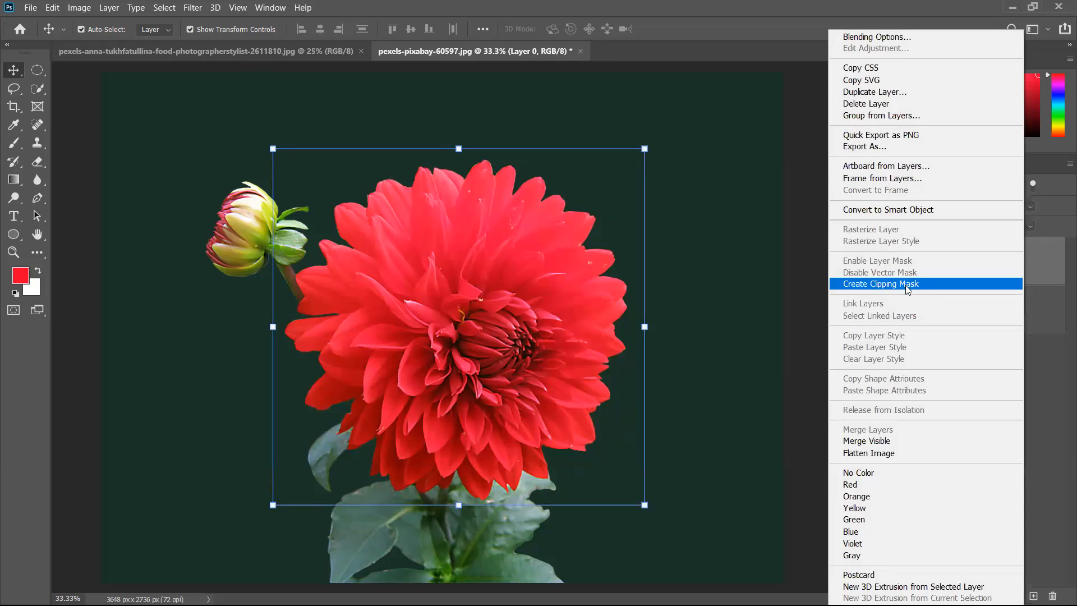
left_click(1059, 377)
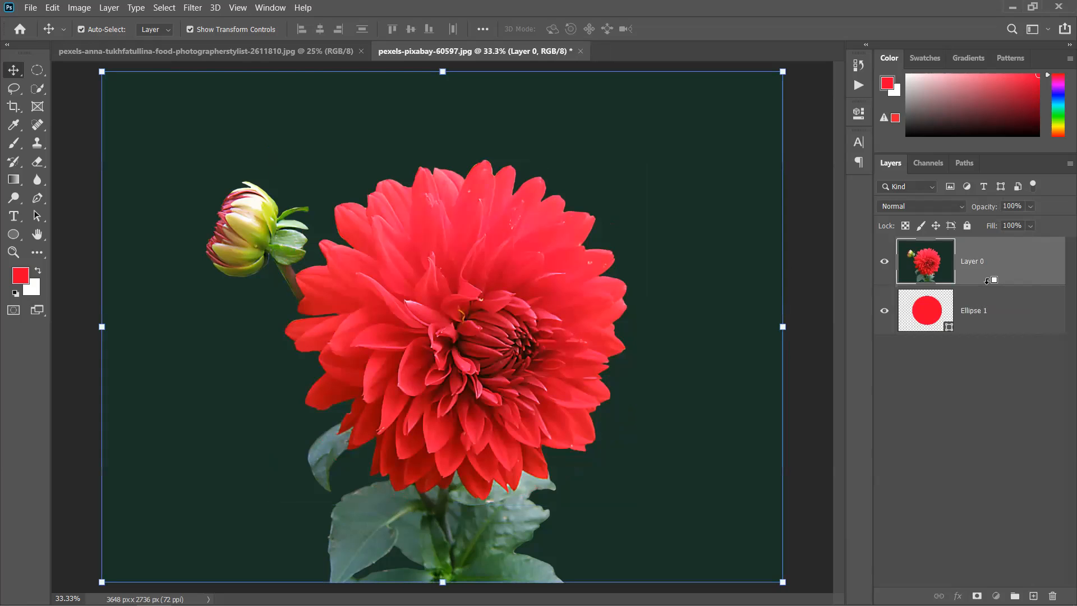
left_click(987, 280, "alt")
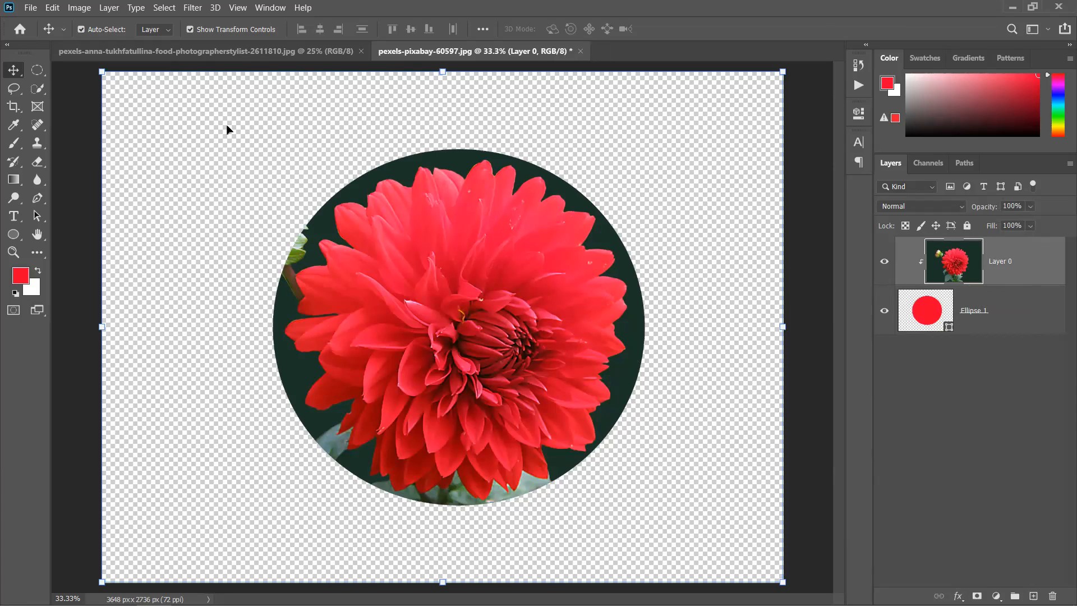
left_click(751, 336)
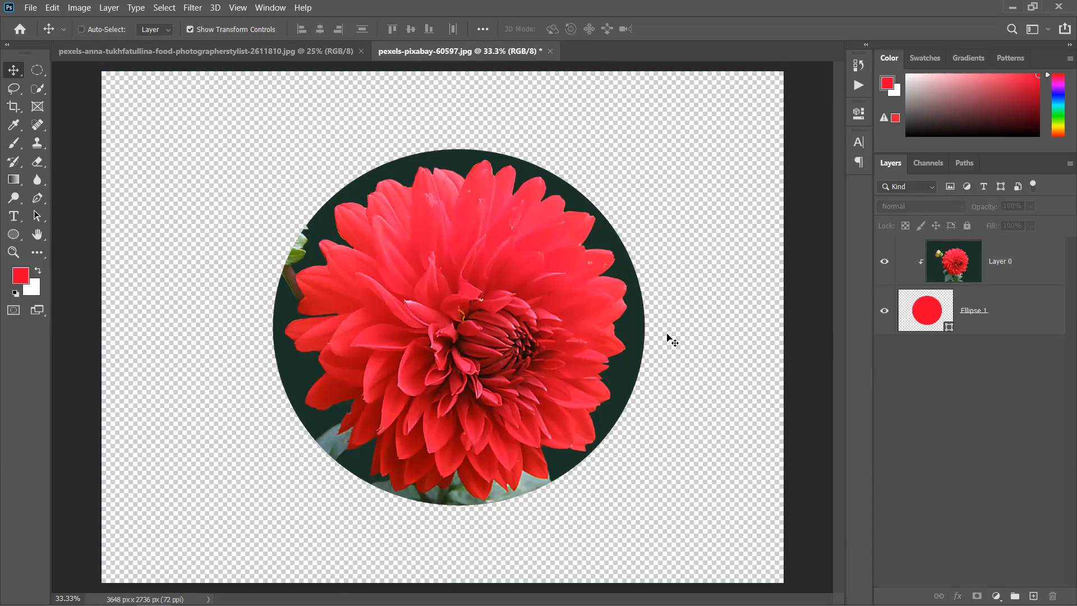
key("ctrl+alt+g")
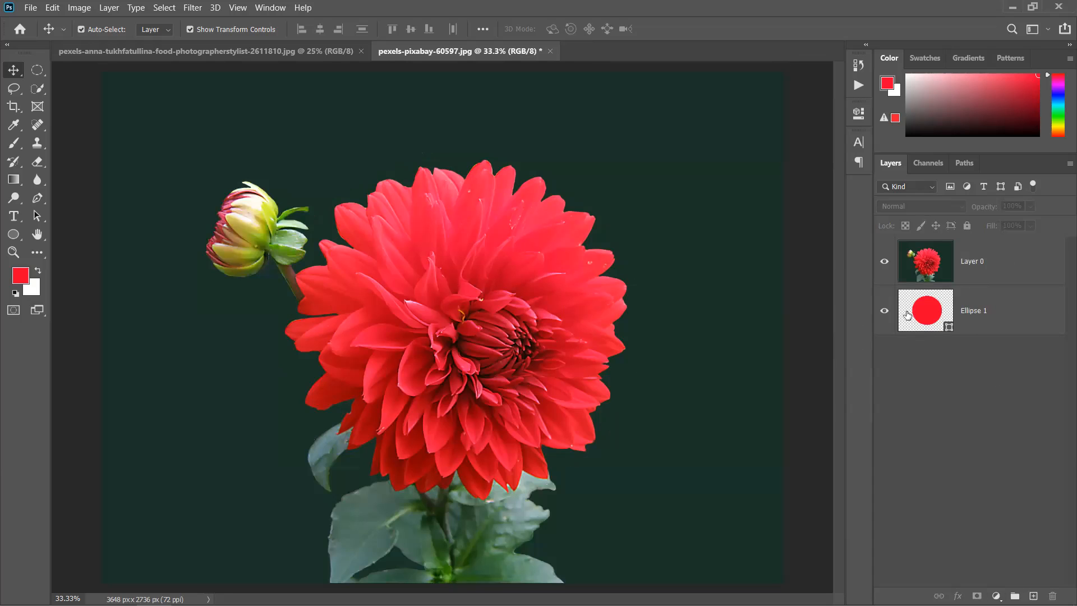
Step: Create a clipping mask that clips the flower layer to the ellipse layer
left_click(520, 319)
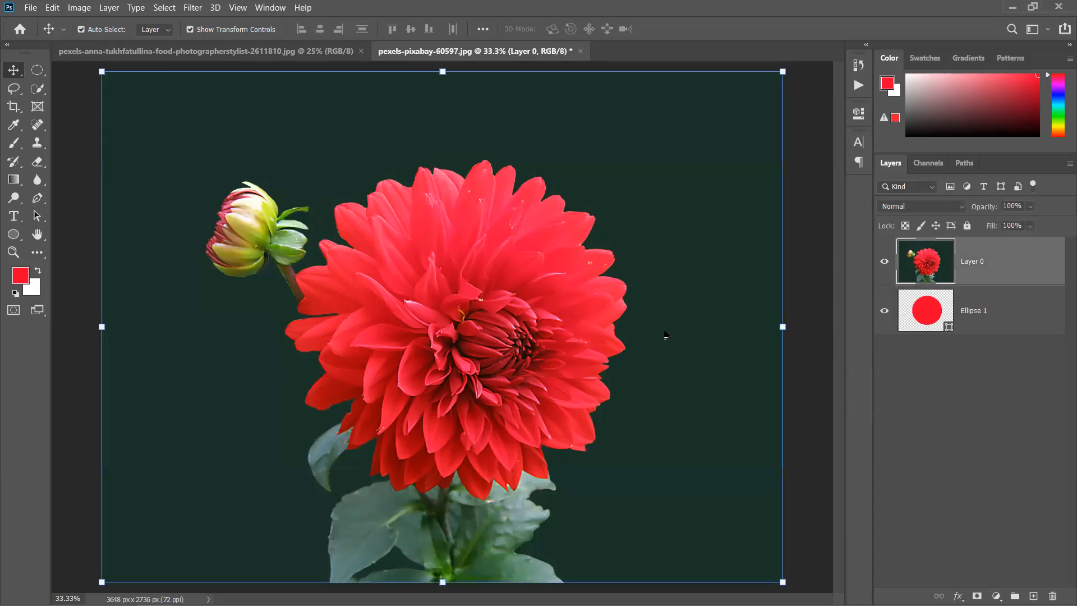
left_click(936, 318)
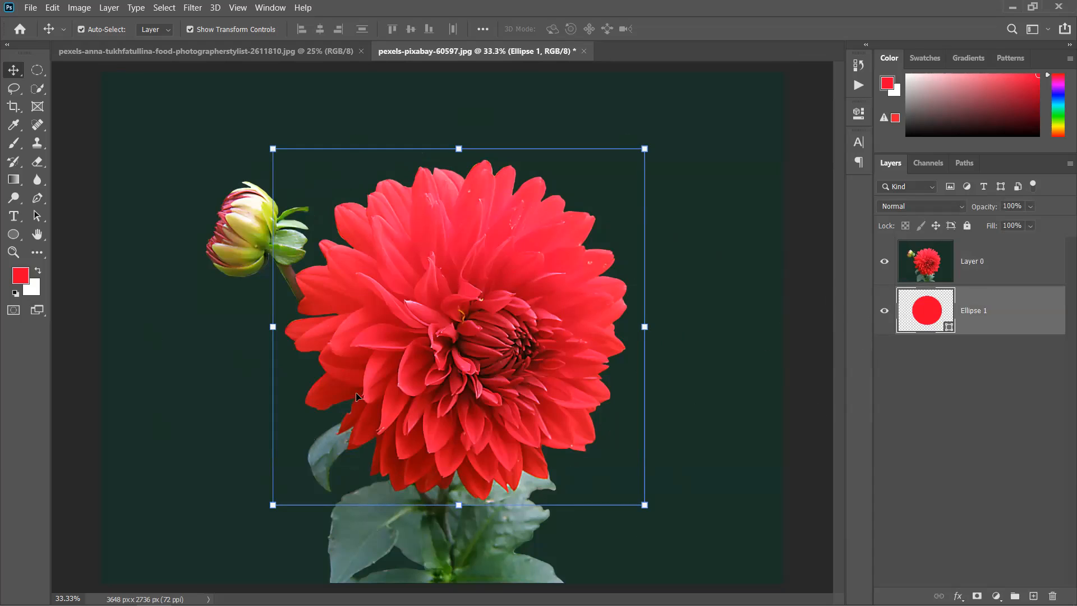
left_click(1014, 267)
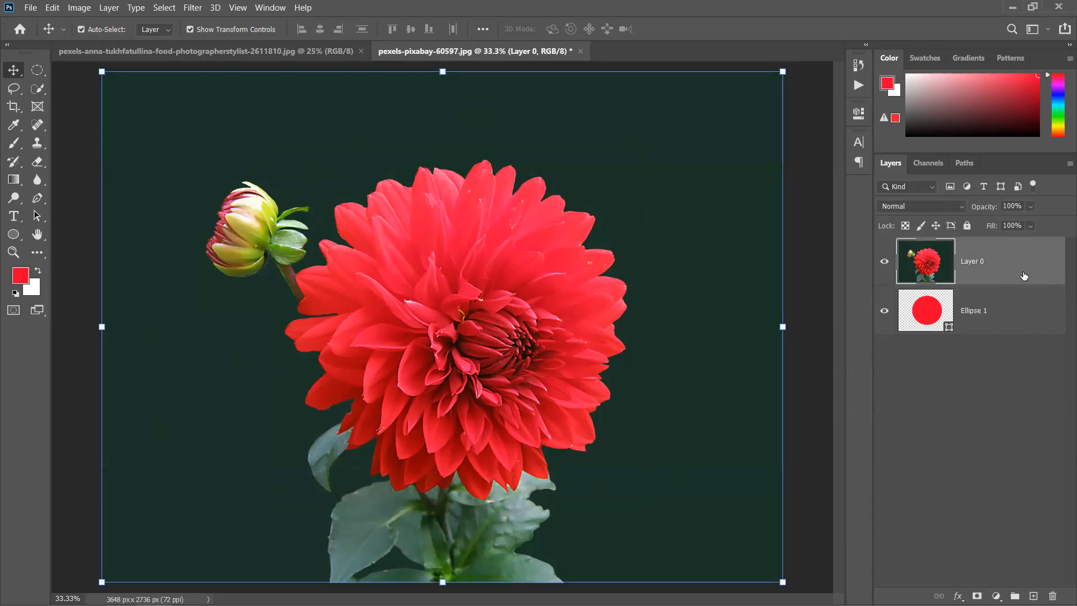
left_click(933, 321)
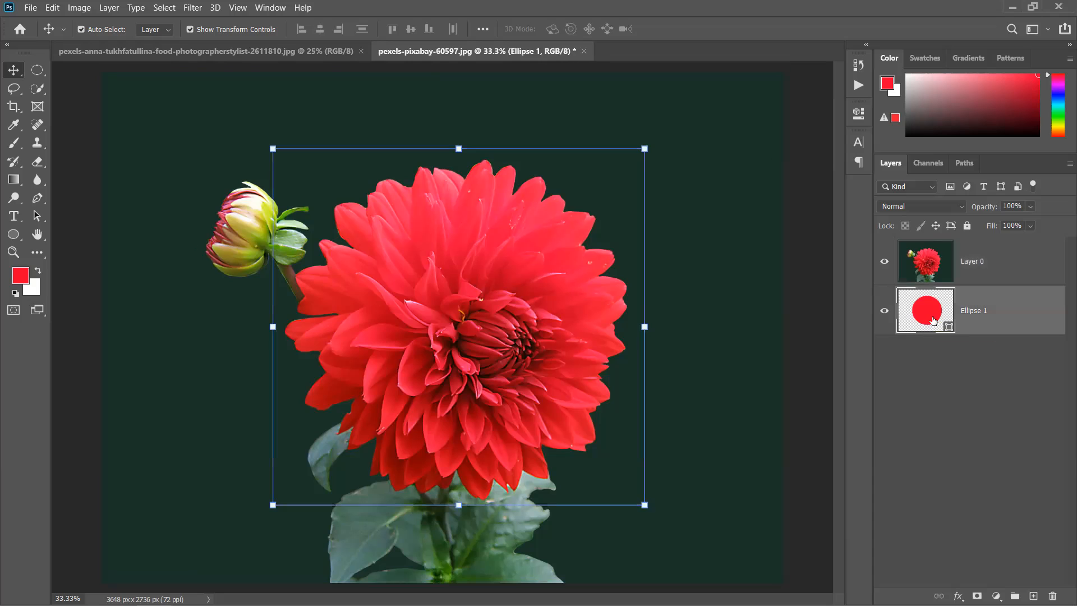
left_click(1004, 268)
right_click(1011, 267)
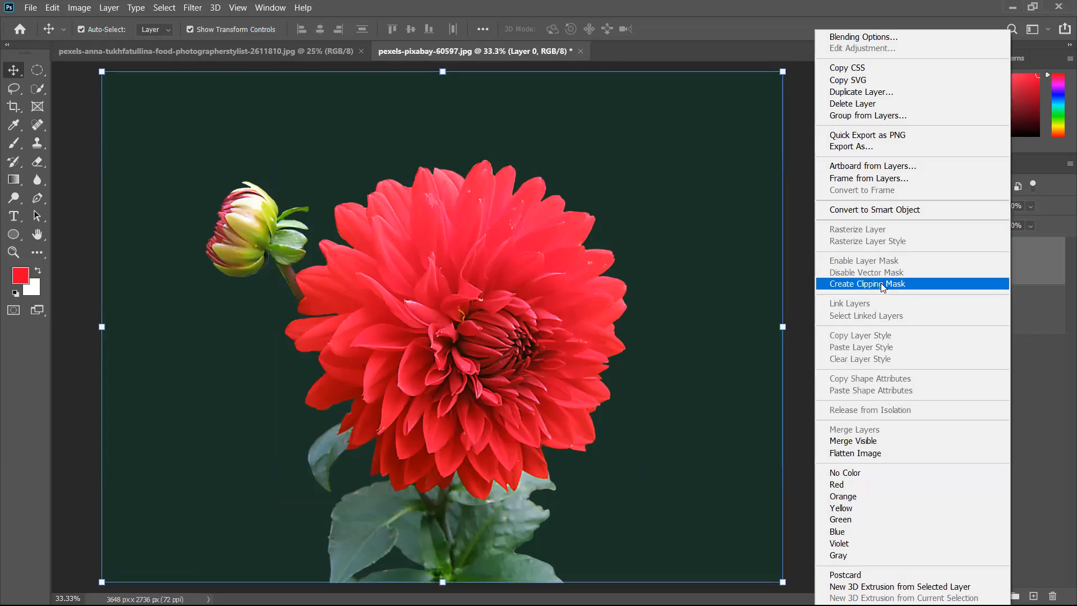
left_click(883, 285)
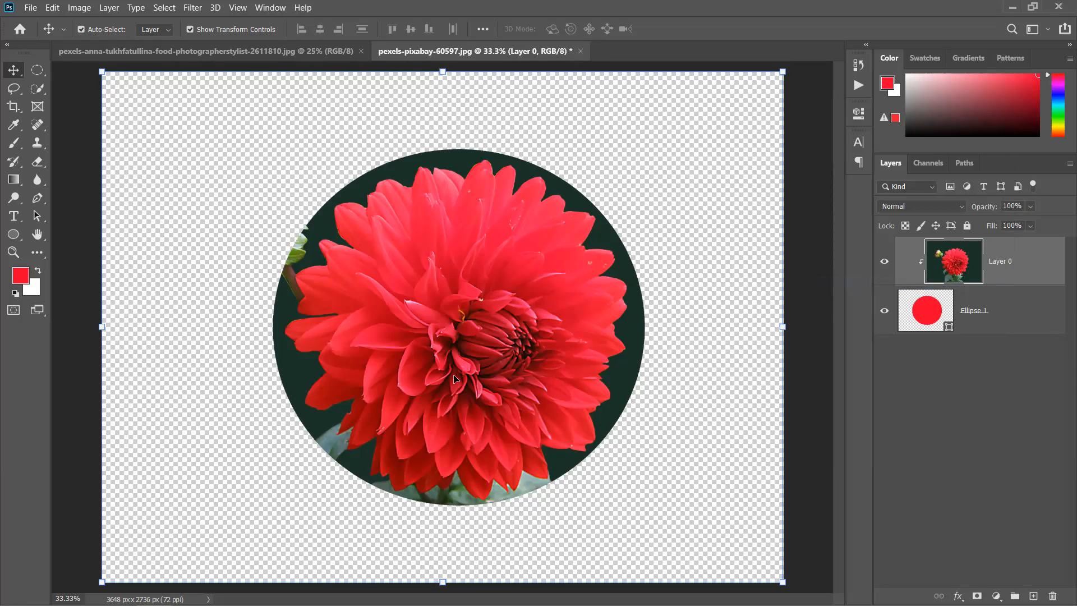
Step: Move the clipped flower image down inside the circle and back up until the bloom fills it
mouse_move(466, 359)
left_mouse_down()
mouse_move(477, 311)
mouse_move(521, 365)
mouse_move(500, 408)
mouse_move(382, 303)
mouse_move(472, 387)
mouse_move(474, 350)
mouse_move(418, 288)
mouse_move(312, 328)
mouse_move(529, 461)
mouse_move(514, 280)
mouse_move(508, 365)
mouse_move(479, 373)
left_mouse_up()
left_click_drag(478, 278, 508, 455)
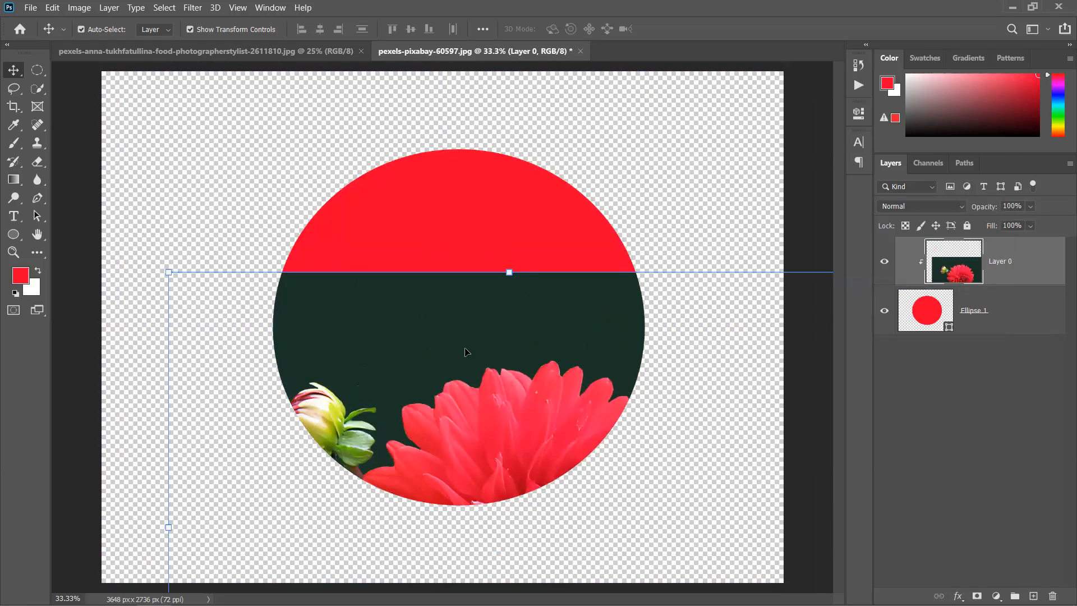
mouse_move(508, 434)
left_mouse_down()
mouse_move(504, 381)
mouse_move(488, 383)
mouse_move(492, 423)
left_mouse_up()
left_click_drag(506, 497, 484, 290)
left_click_drag(544, 412, 511, 400)
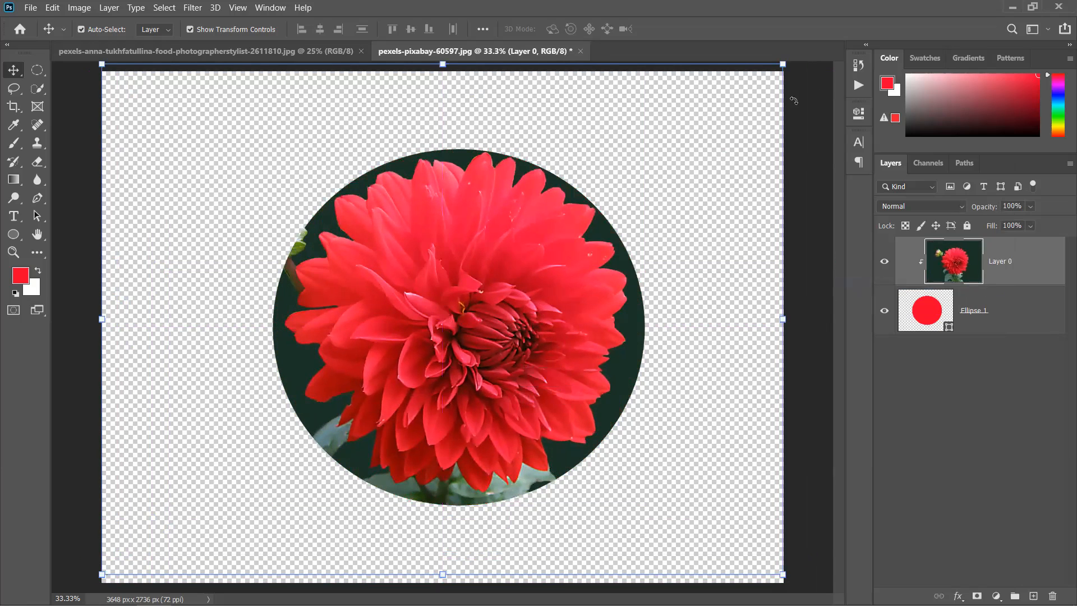
Step: Scale the clipped flower image to 71.29%, center the flower and bud within the circle and apply the transform
left_click_drag(783, 68, 685, 136)
left_click_drag(419, 321, 448, 332)
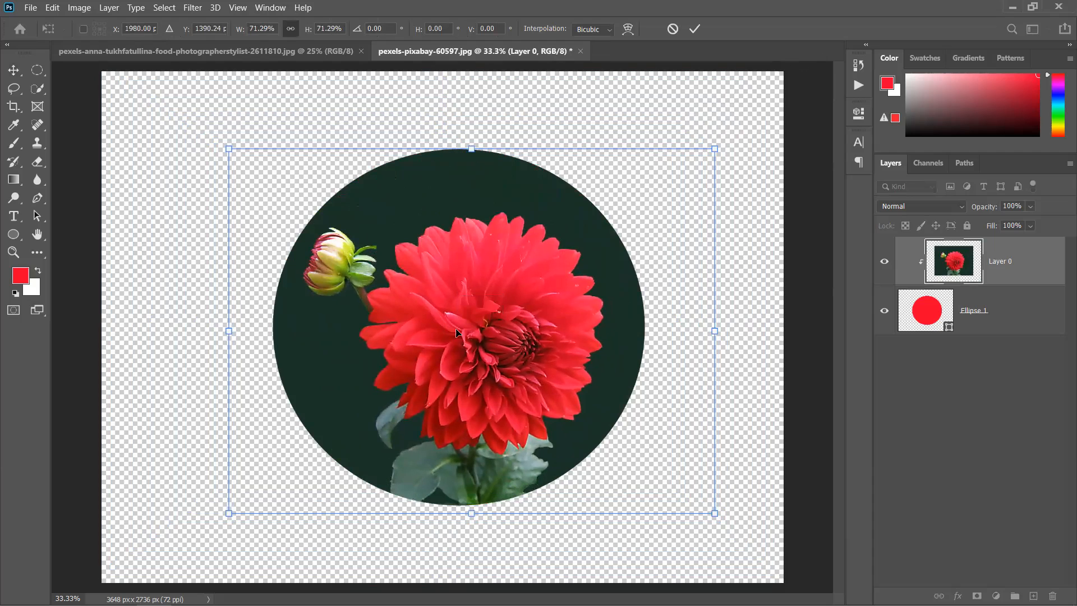
left_click(697, 30)
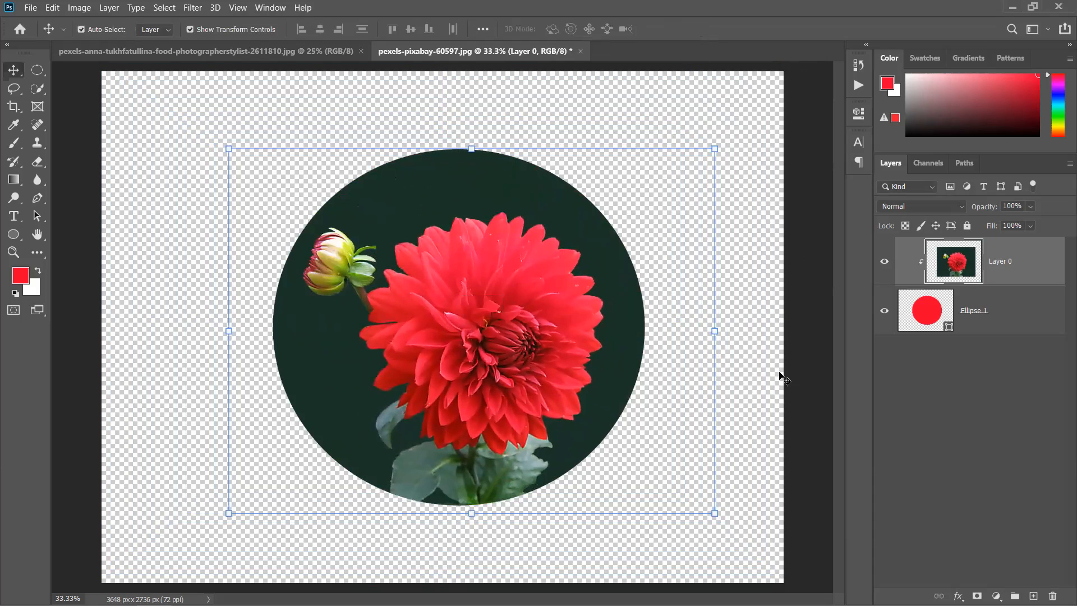
Step: Scale the ellipse shape down slightly around its center, apply the transform and deselect the layer
left_click(926, 312)
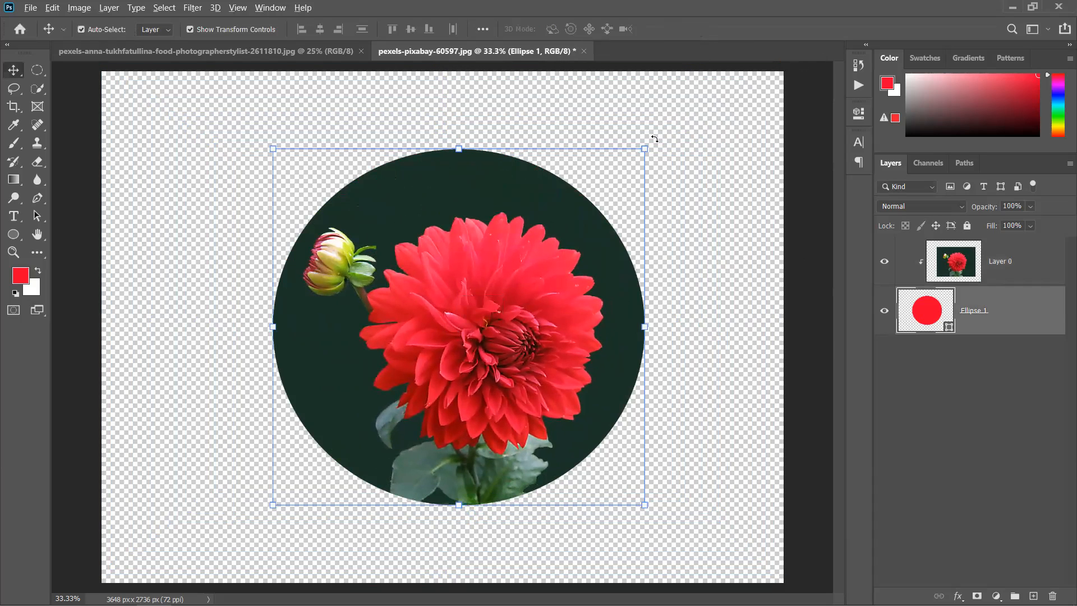
left_click_drag(646, 148, 681, 210)
left_click(695, 29)
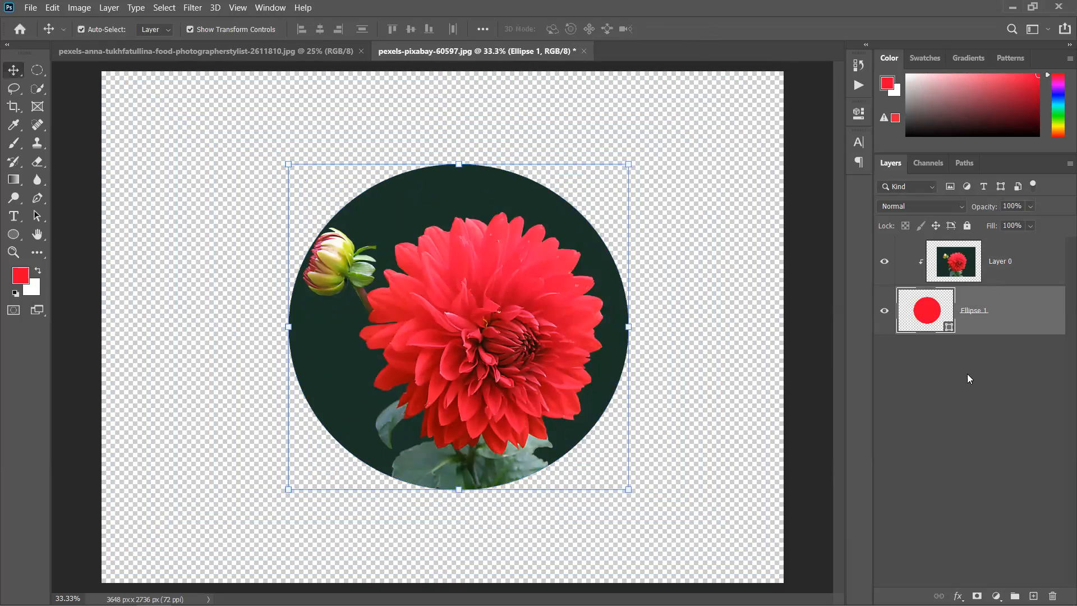
left_click(704, 340)
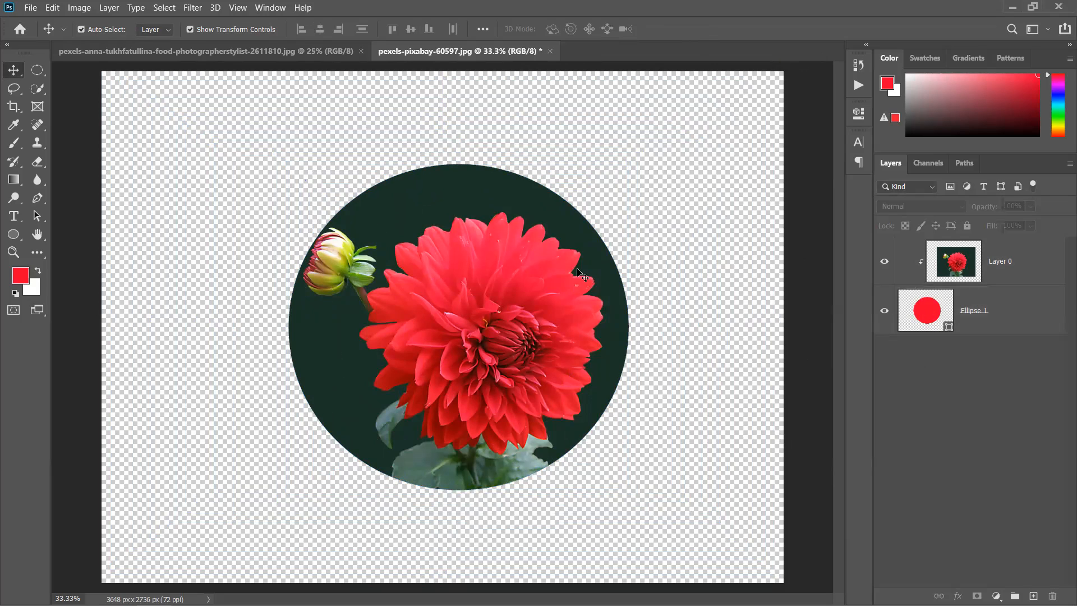
Step: Delete the ellipse layer and add Lorem Ipsum placeholder text over the flower, scaled to 526.68%
left_click(1019, 319)
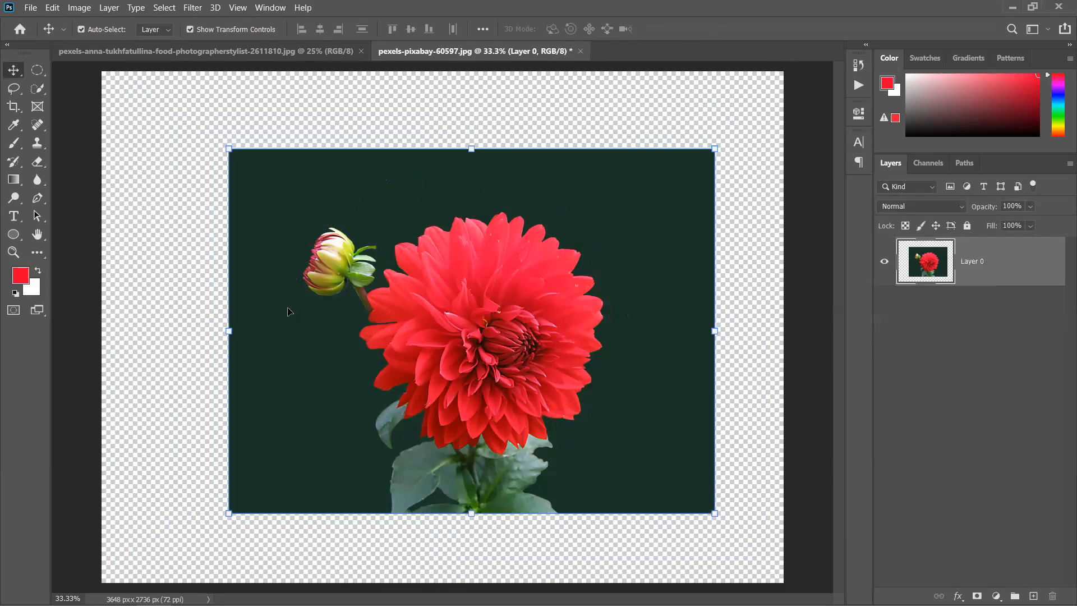
left_click(13, 216)
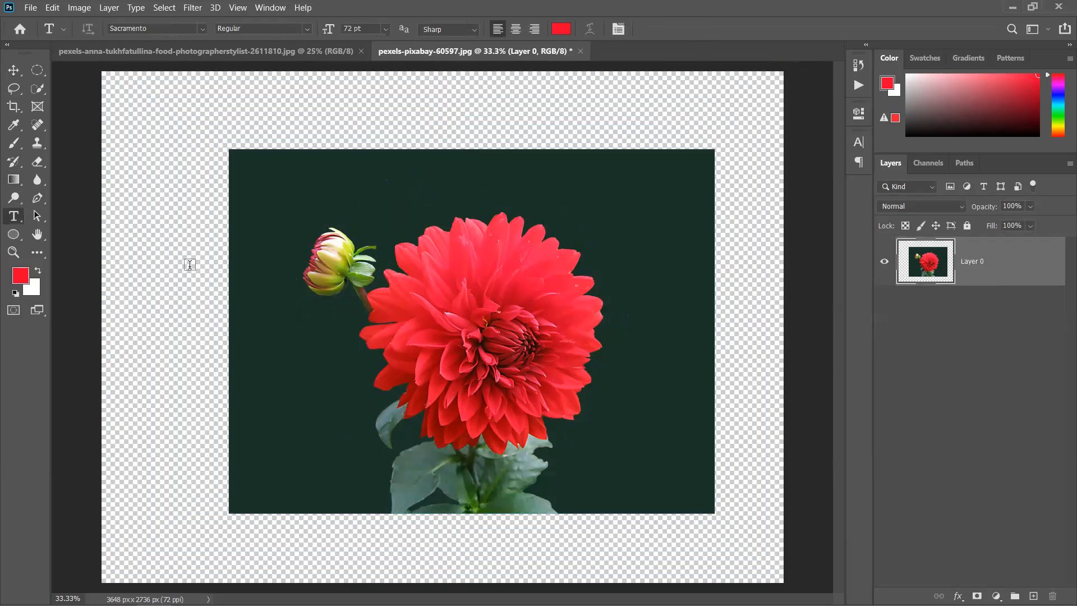
left_click(436, 319)
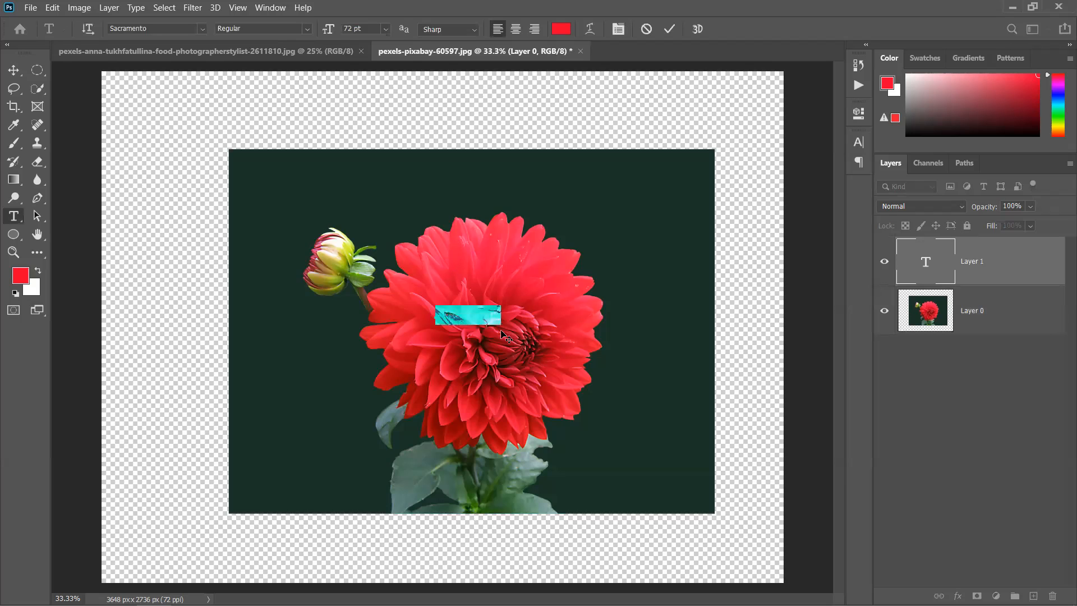
left_click(14, 70)
left_click_drag(503, 325, 635, 409)
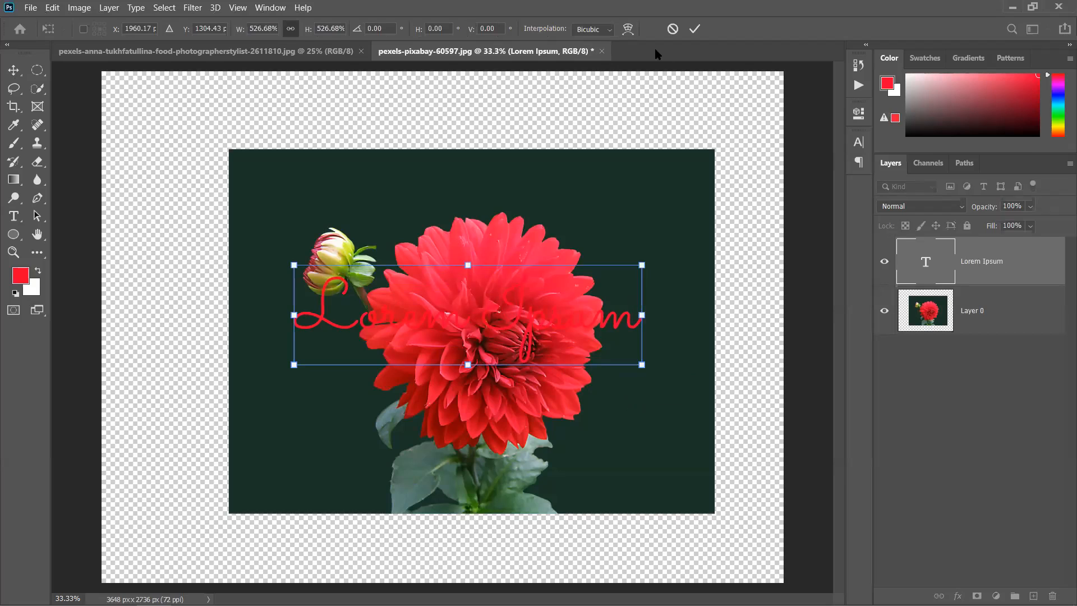
left_click(695, 29)
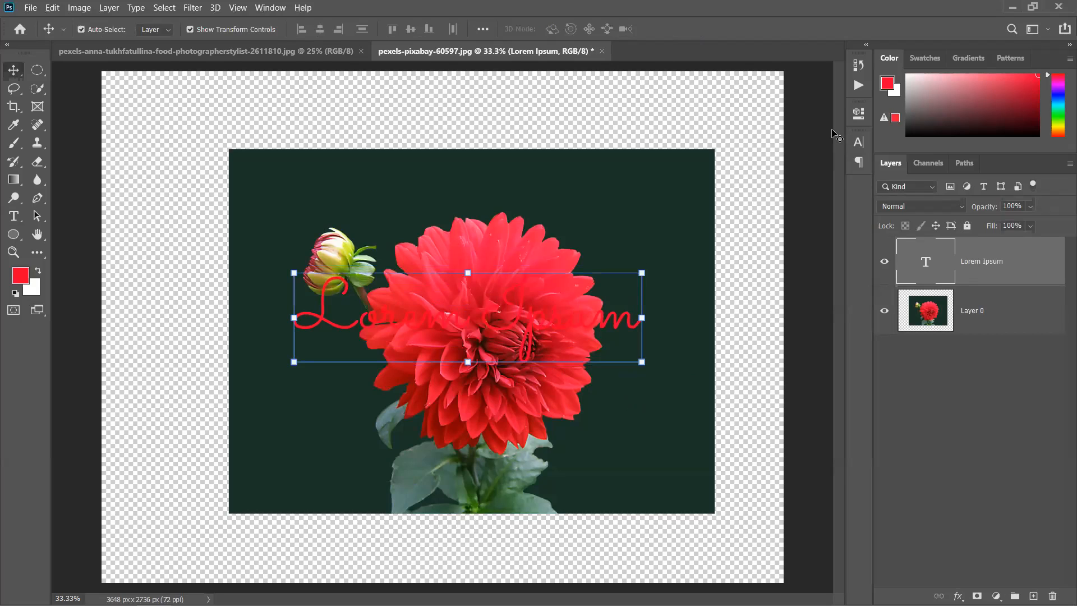
Step: Set the Lorem Ipsum text's font to Impact and move the text down over the middle of the flower
left_click(862, 141)
left_click(776, 162)
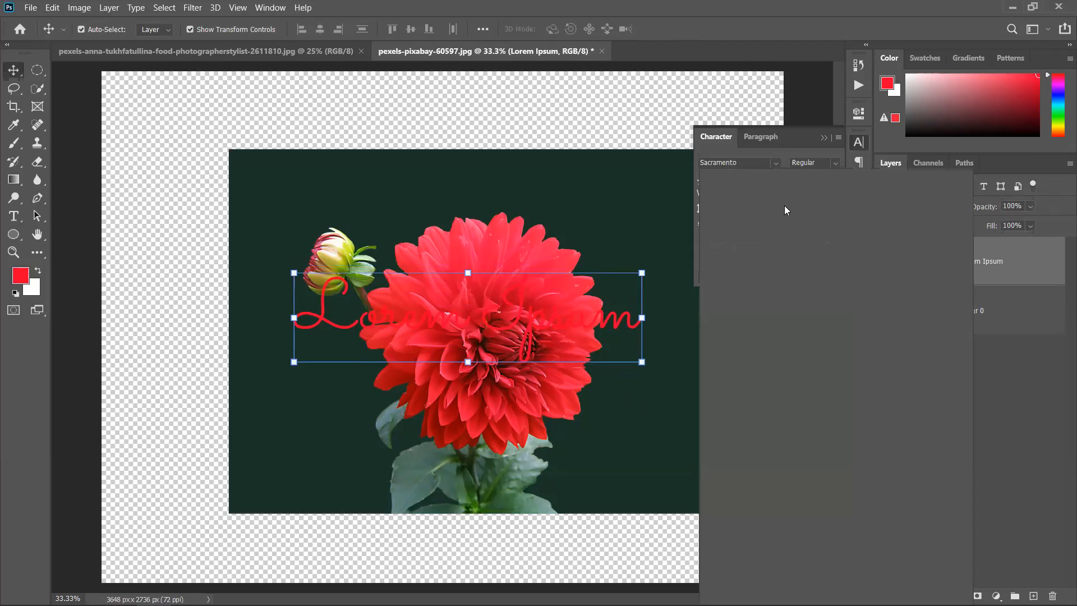
key("Down")
key("Down")
key("Down")
key("Down")
key("Down")
key("Down")
key("Down")
key("Down")
key("Down")
key("Down")
key("Down")
key("Down")
key("Down")
key("Down")
key("Down")
key("Down")
key("Down")
key("Down")
key("Down")
key("Down")
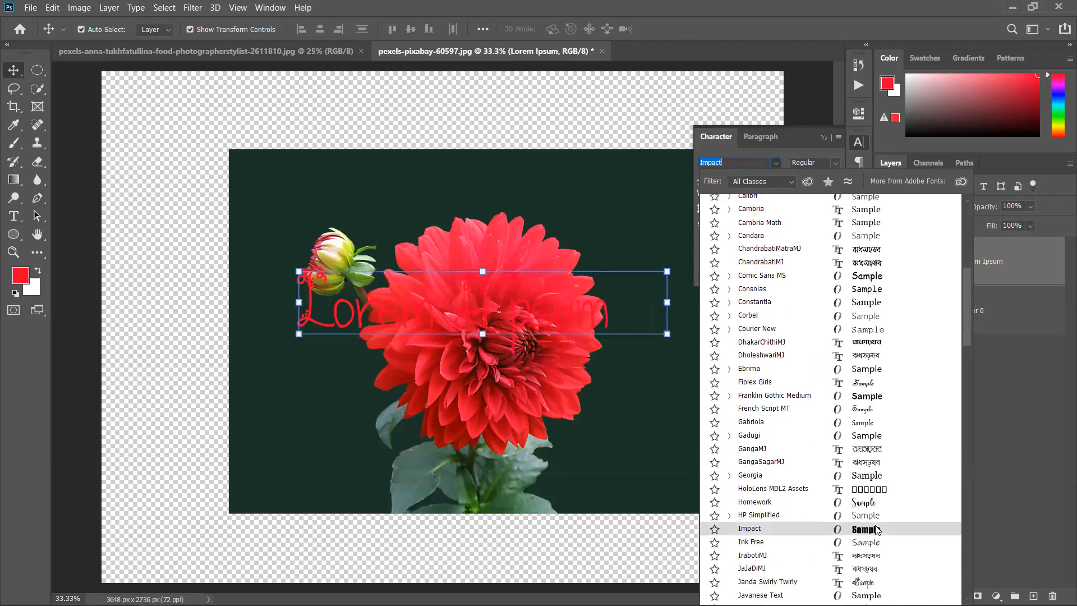
left_click(879, 530)
left_click_drag(601, 318, 603, 354)
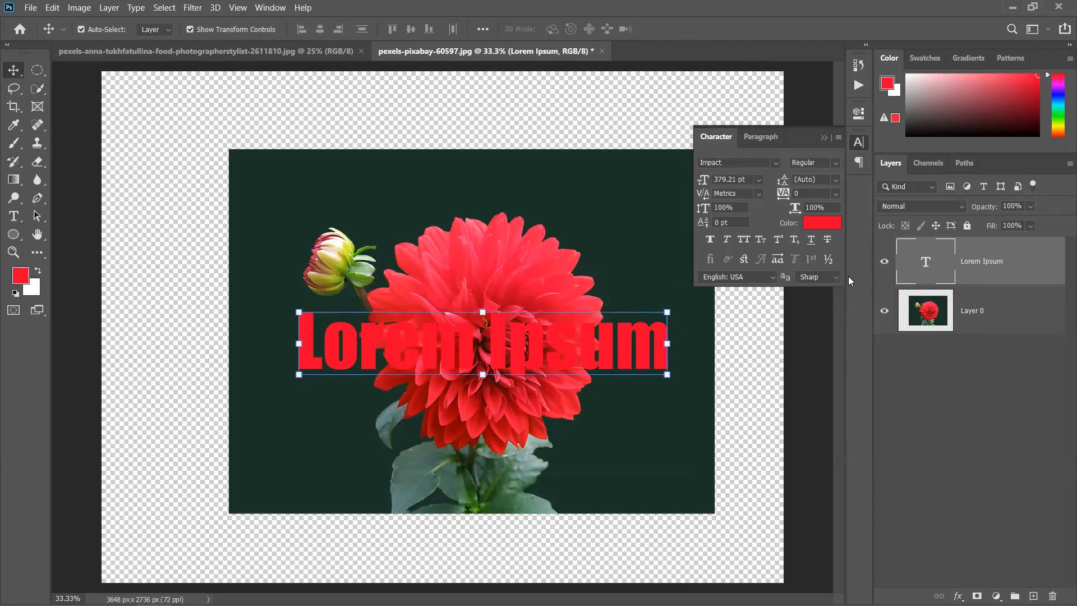
left_click(824, 137)
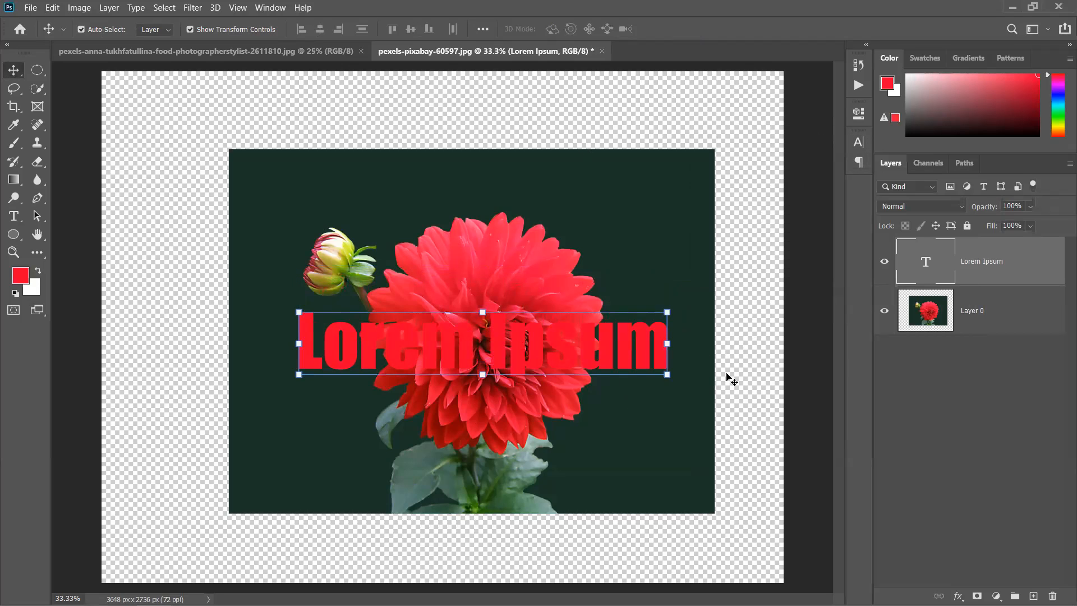
Step: Move the flower layer above the Lorem Ipsum text layer
left_click(597, 348)
left_click(604, 351)
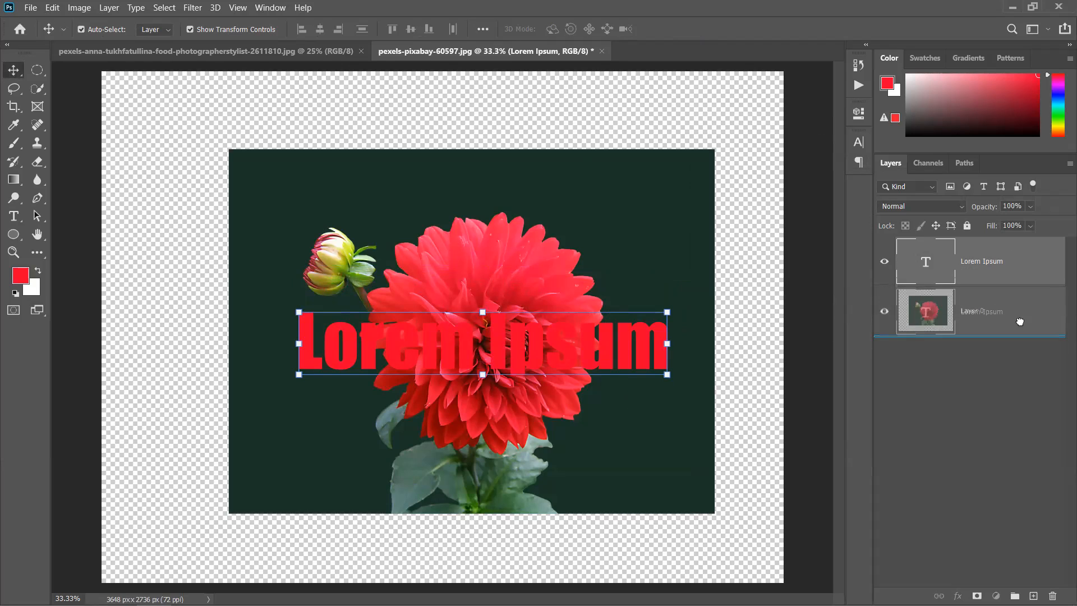
left_click_drag(1020, 321, 1003, 242)
left_click(978, 273)
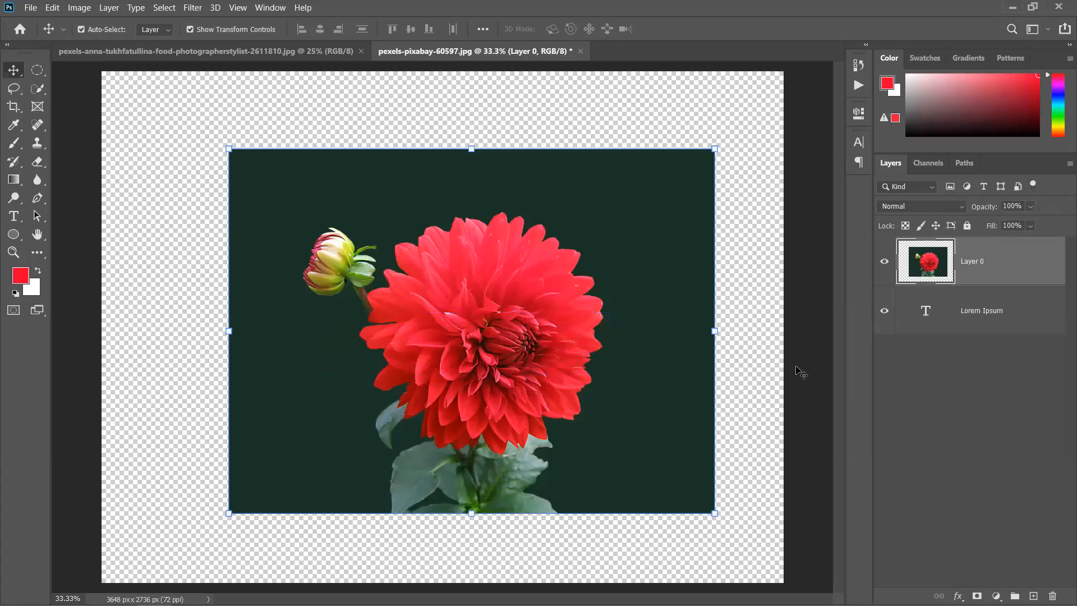
left_click(1024, 327)
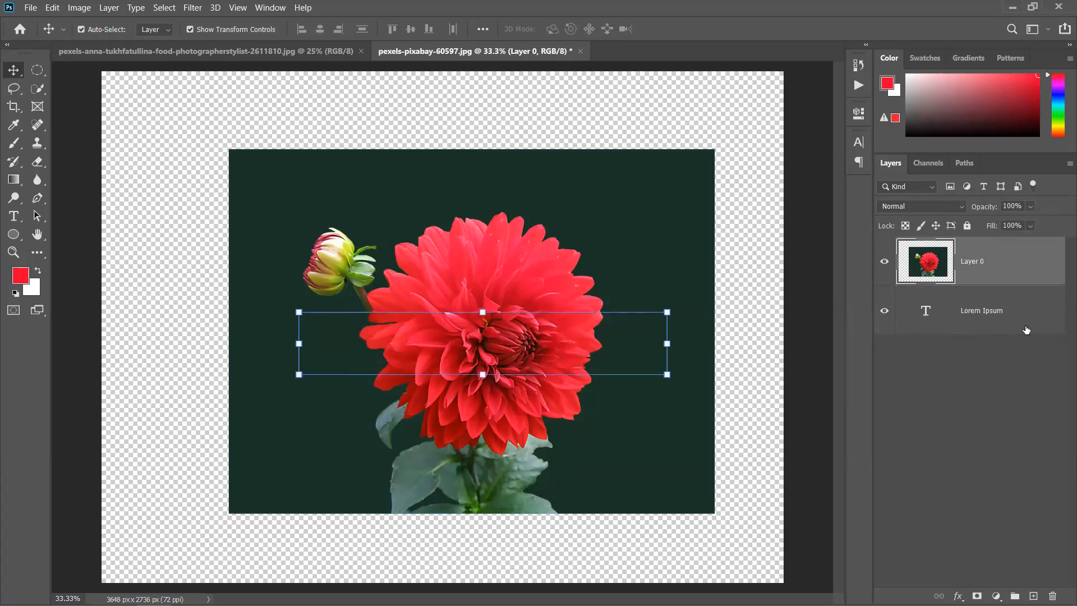
left_click(1024, 270)
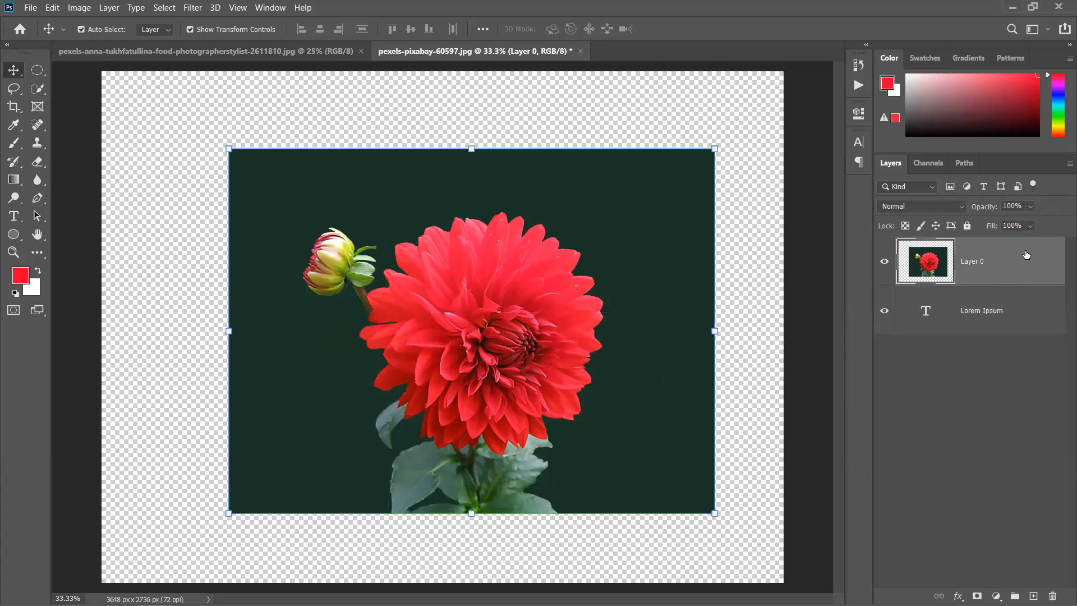
left_click(924, 314)
left_click(1009, 274)
left_click(987, 366)
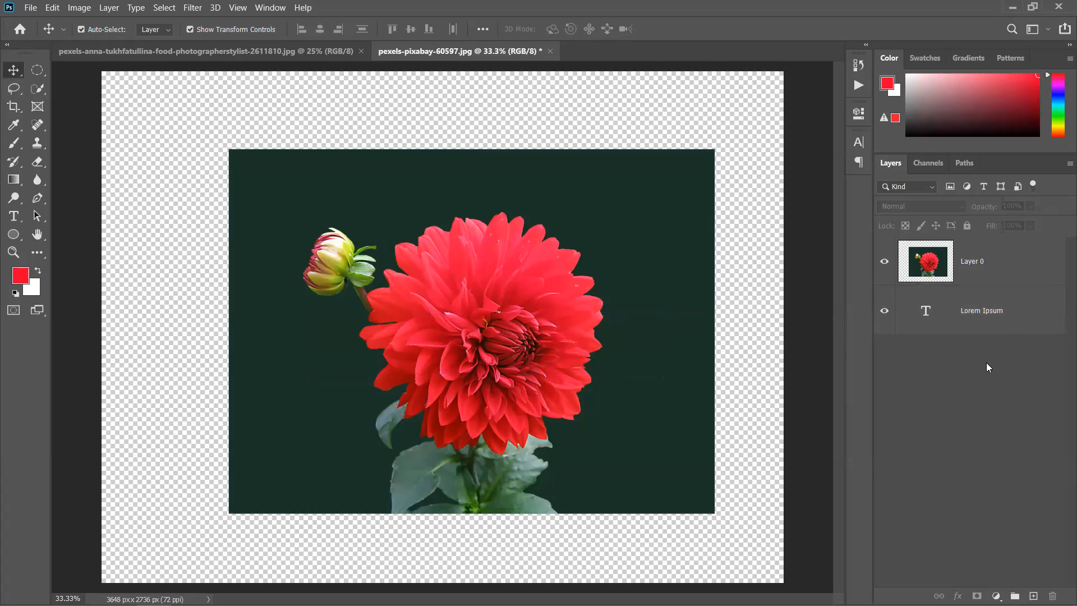
Step: Try moving the flower layer up slightly and clipping it to the Lorem Ipsum text layer with a clipping mask, and undo both
left_click(978, 270)
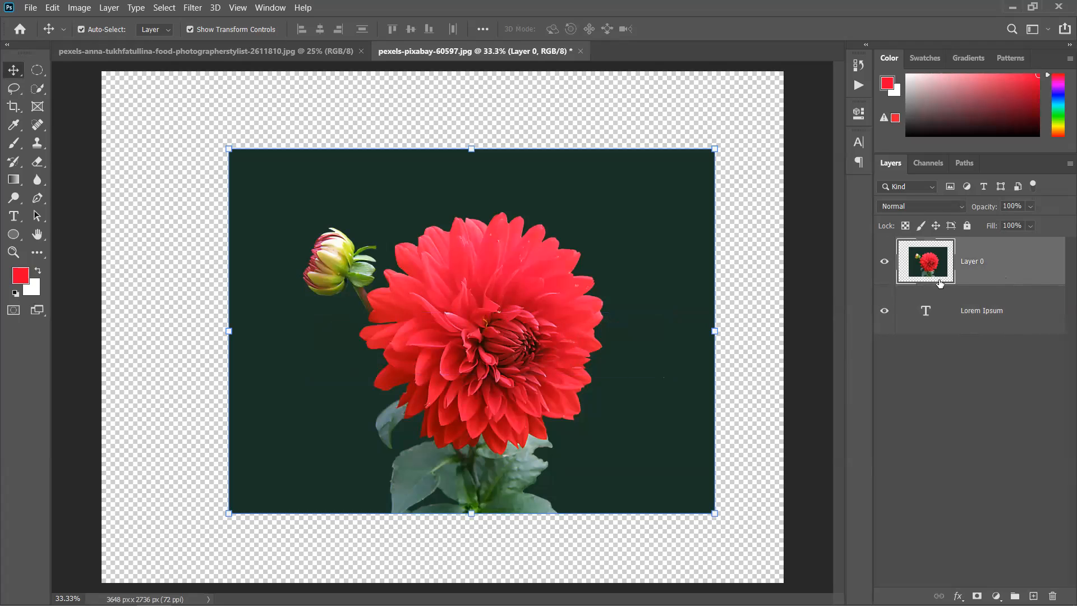
left_click_drag(496, 324, 463, 291)
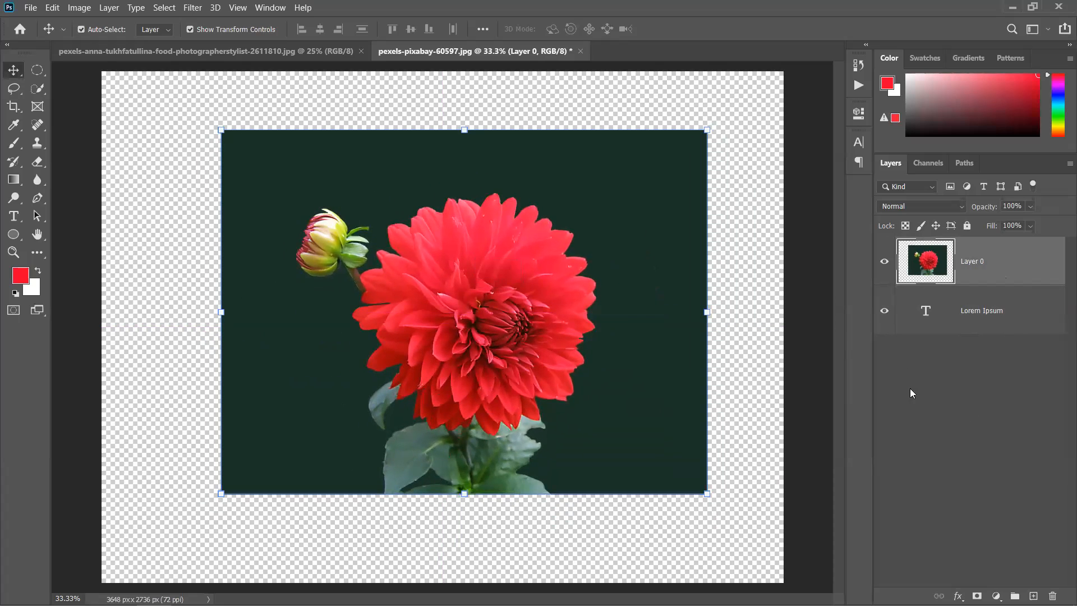
left_click(950, 331)
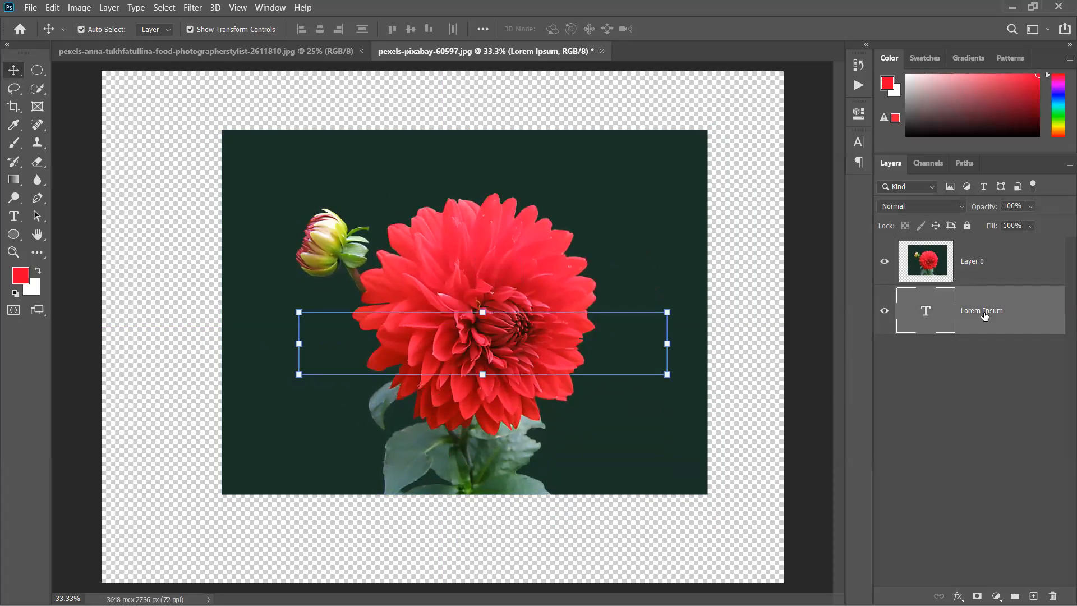
left_click(1000, 269)
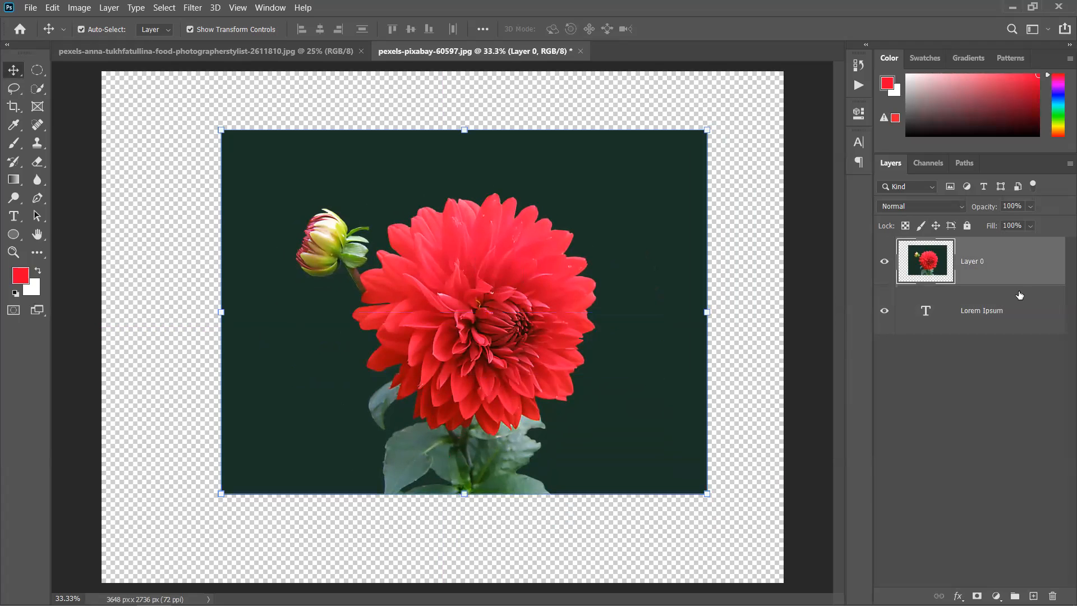
right_click(1019, 263)
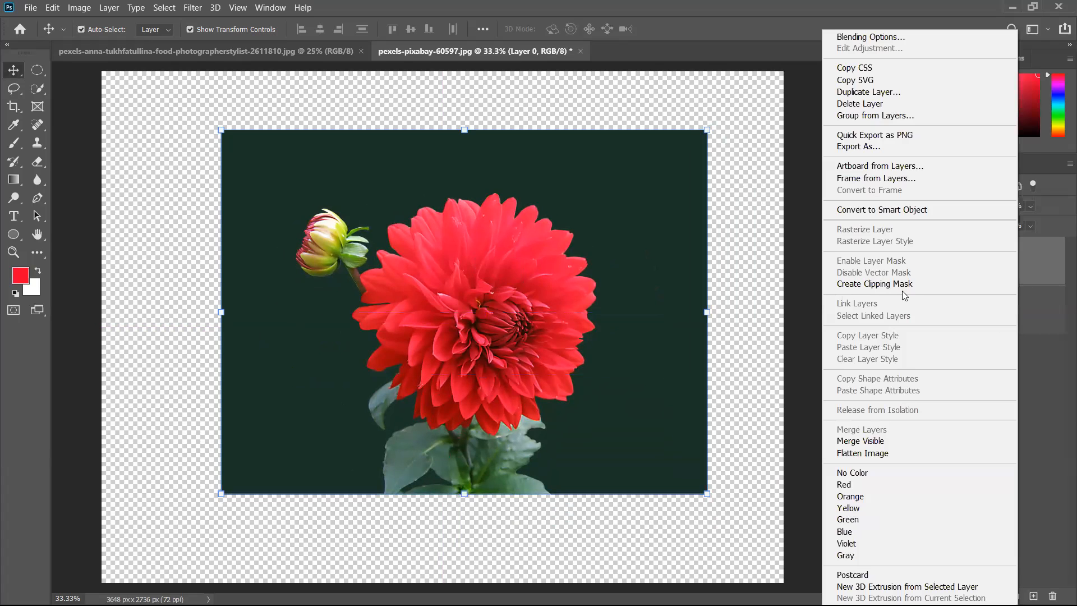
left_click(875, 284)
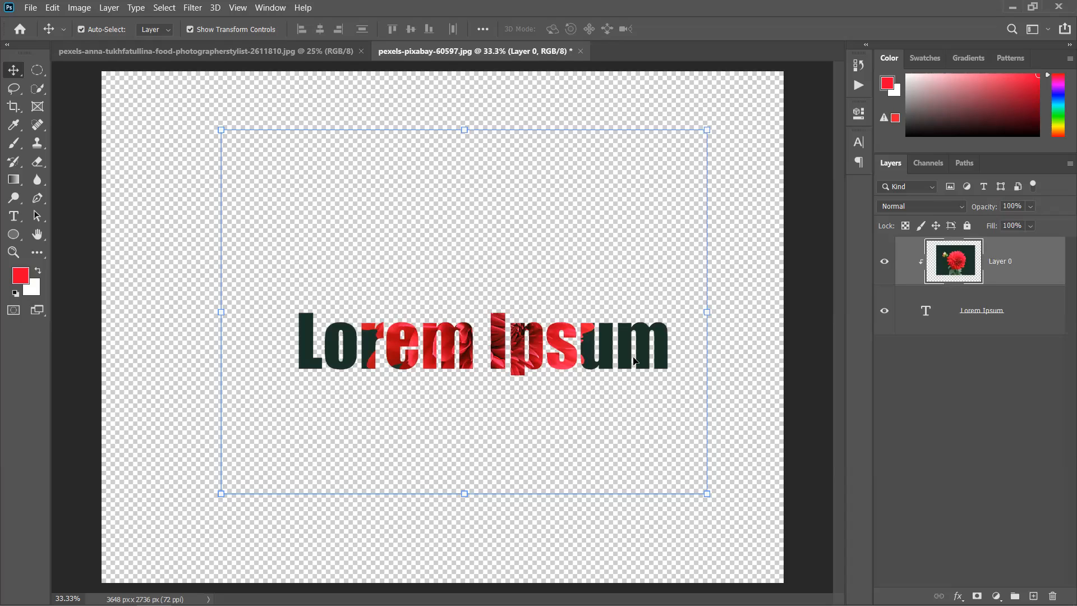
key("ctrl+alt+g")
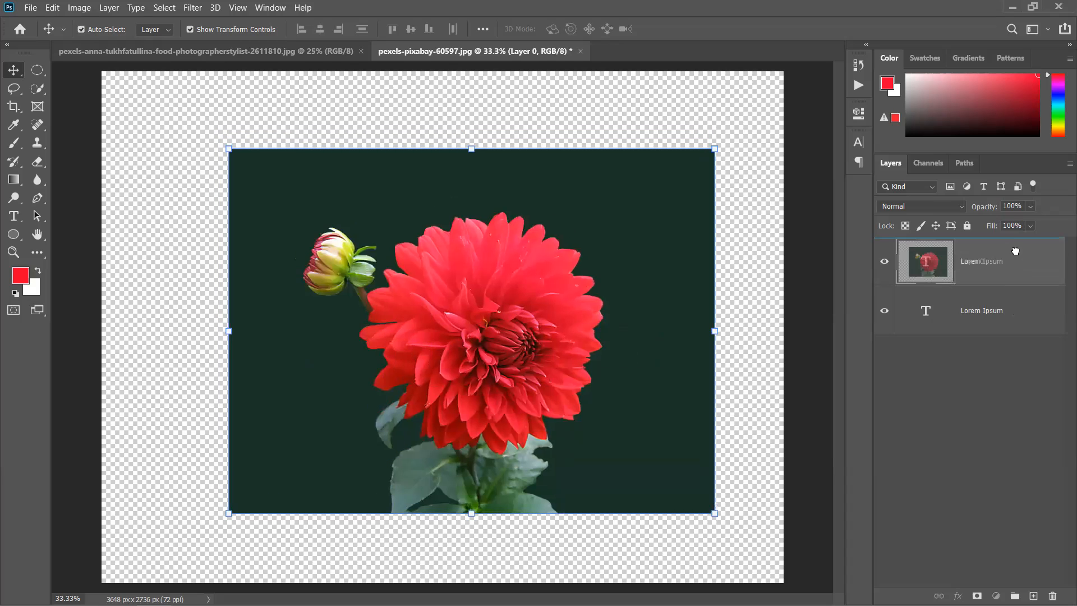
Step: Move the Lorem Ipsum text layer above the flower layer and clip the text to the flower
left_click_drag(1015, 251, 1015, 249)
right_click(1042, 280)
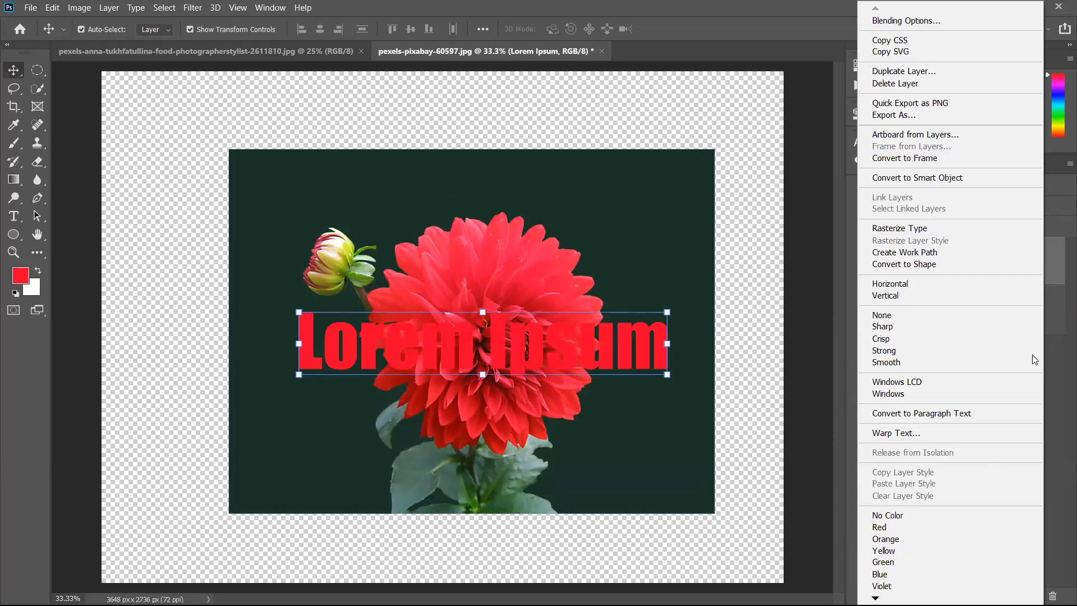
key("alt")
left_click(1030, 282, "alt")
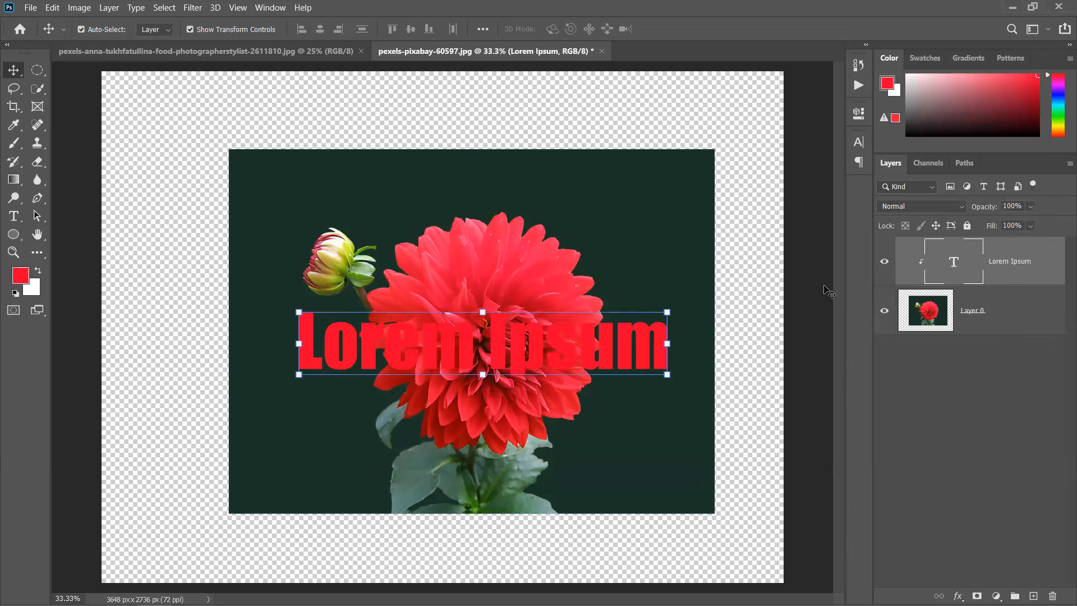
left_click_drag(527, 360, 523, 323)
Step: Release the text layer's clipping mask and move the flower layer back above the Lorem Ipsum text layer
key("ctrl+z")
left_click(1009, 284, "alt")
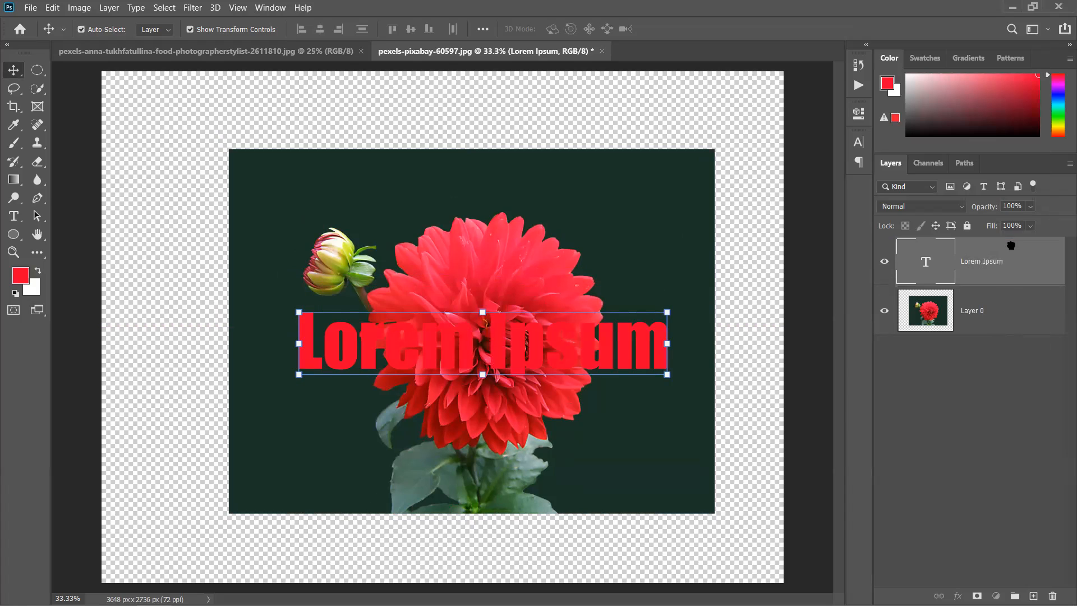
left_click_drag(1011, 245, 1011, 247)
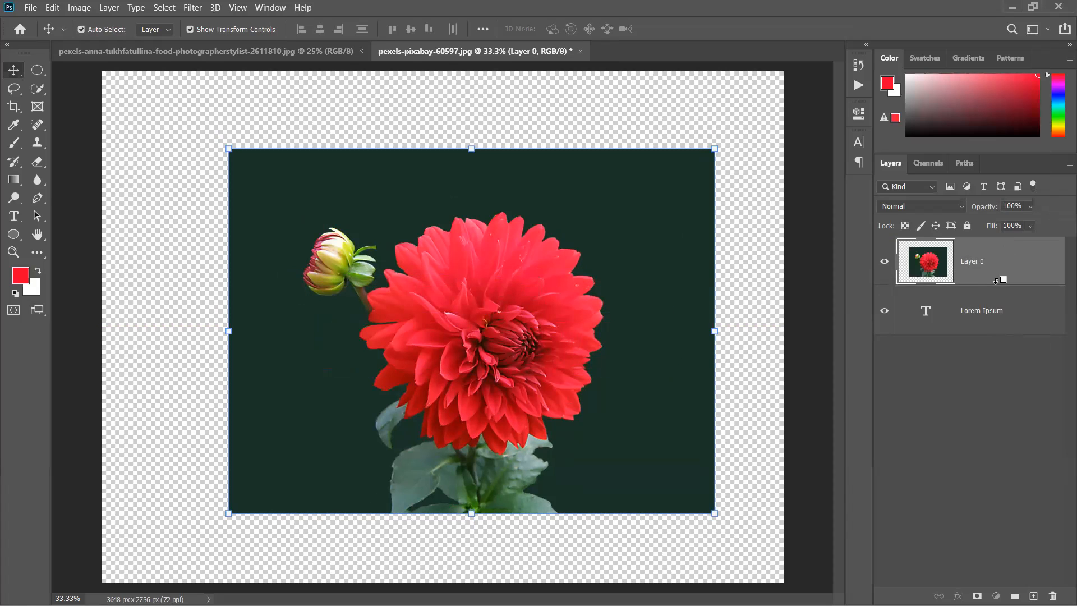
Step: Clip the flower layer to the Lorem Ipsum text and reposition the flower image inside the letters
left_click(996, 280, "alt")
left_click_drag(522, 353, 541, 378)
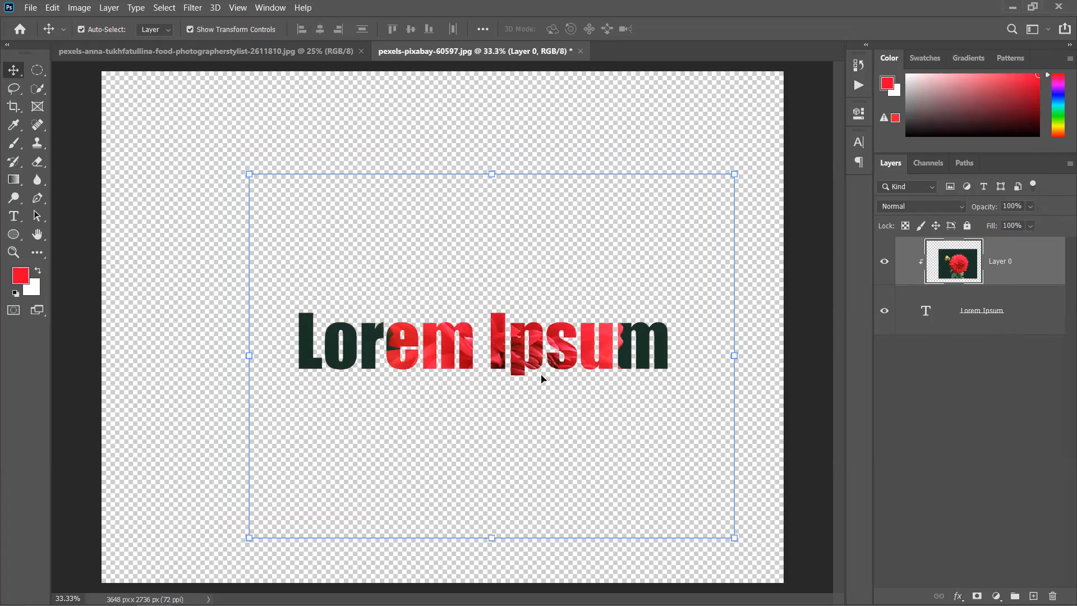
left_click_drag(542, 380, 501, 364)
left_click(742, 257)
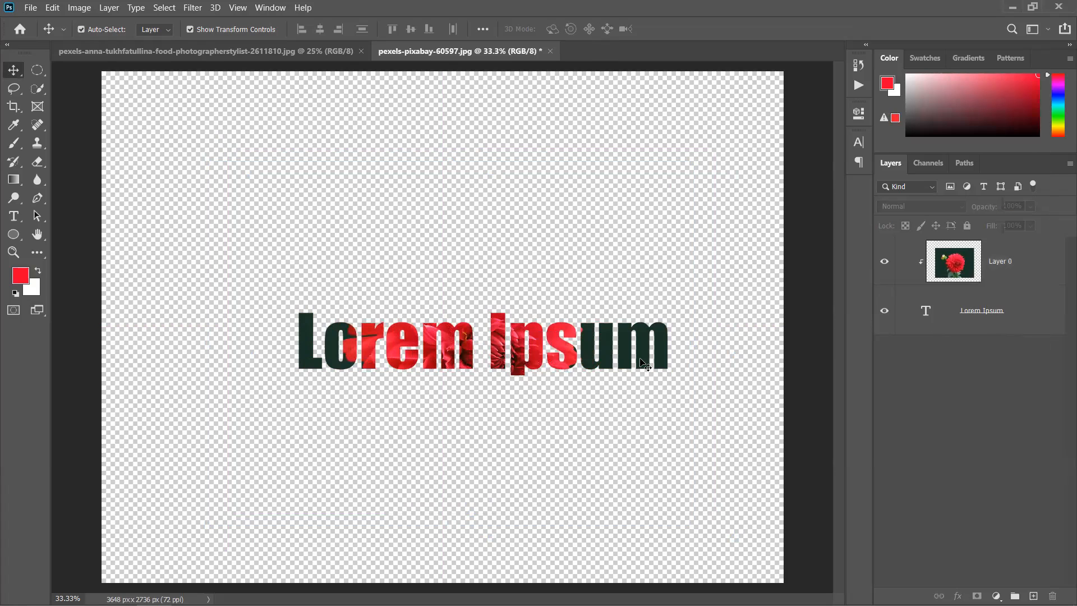
mouse_move(601, 358)
left_mouse_down()
mouse_move(599, 346)
mouse_move(617, 366)
left_mouse_up()
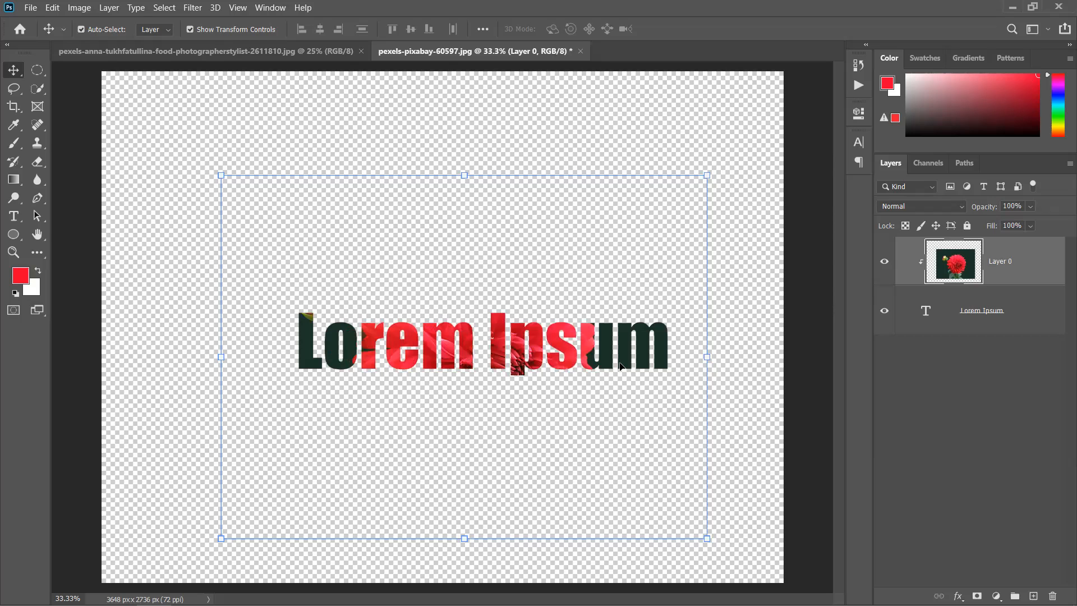
Step: Undo the text clipping edits back to the flower layer clipped to the Ellipse 1 shape
key("ctrl+alt+g")
key("ctrl+bracketleft")
key("ctrl+z")
key("ctrl+shift+z")
key("ctrl+z")
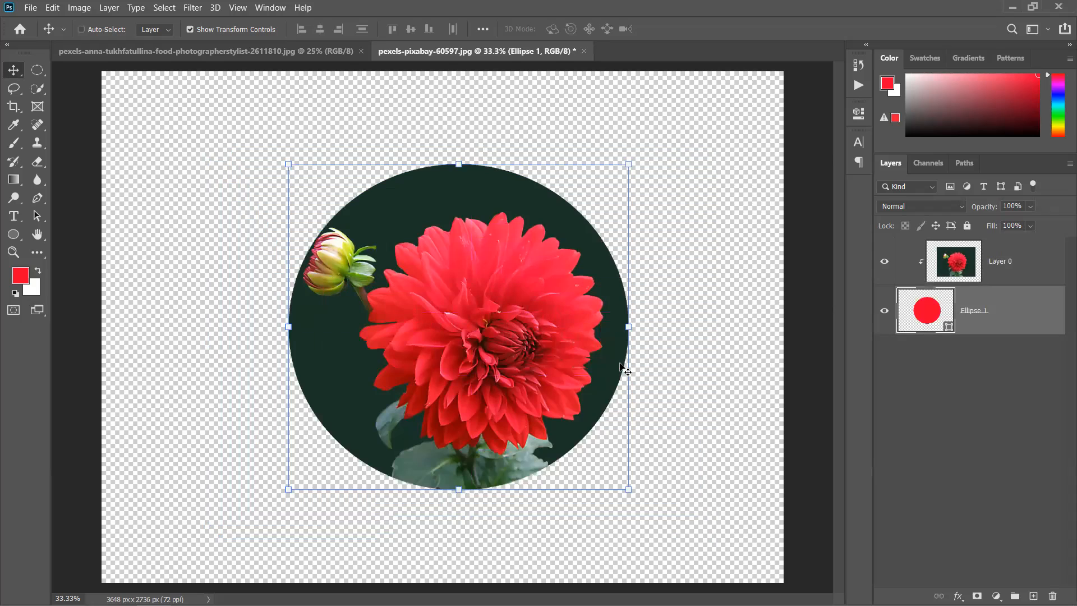
Step: Enlarge the ellipse around its center and move the clipped flower slightly up and to the left within it
left_click_drag(619, 364, 638, 435)
mouse_move(508, 387)
left_mouse_down()
mouse_move(491, 371)
mouse_move(495, 379)
left_mouse_up()
left_click(699, 256)
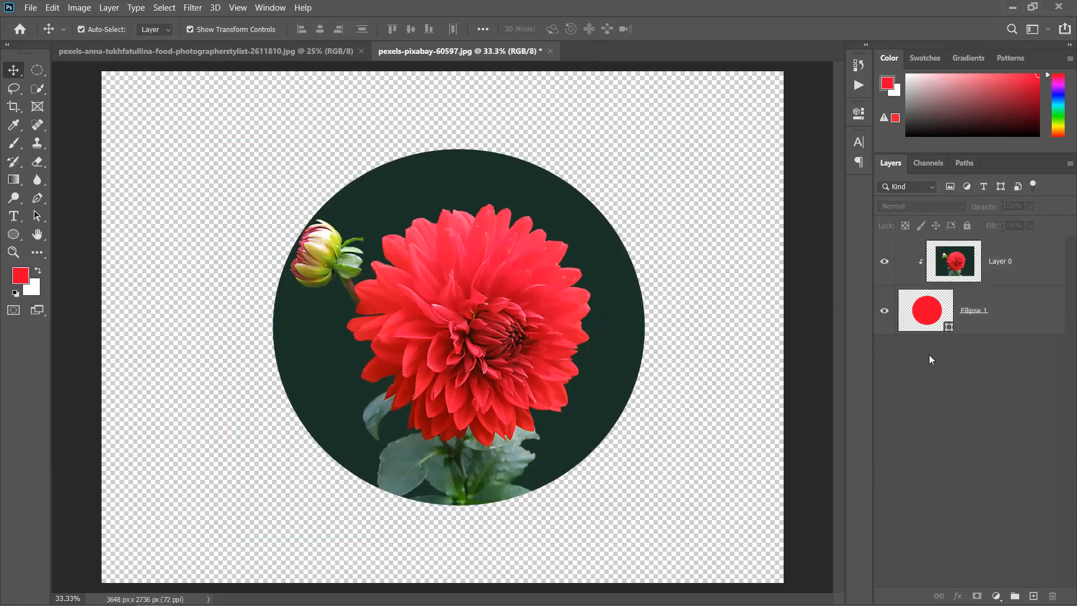
Step: Merge the clipped flower layer and the Ellipse 1 layer into a single layer
left_click(1024, 268)
left_click(1030, 303, "shift")
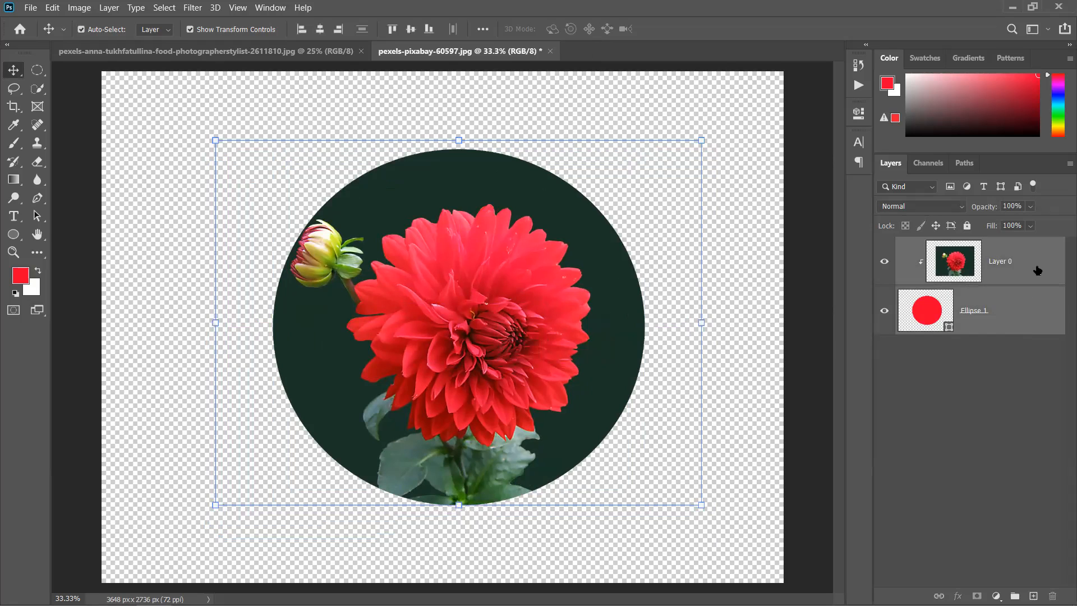
right_click(1029, 287)
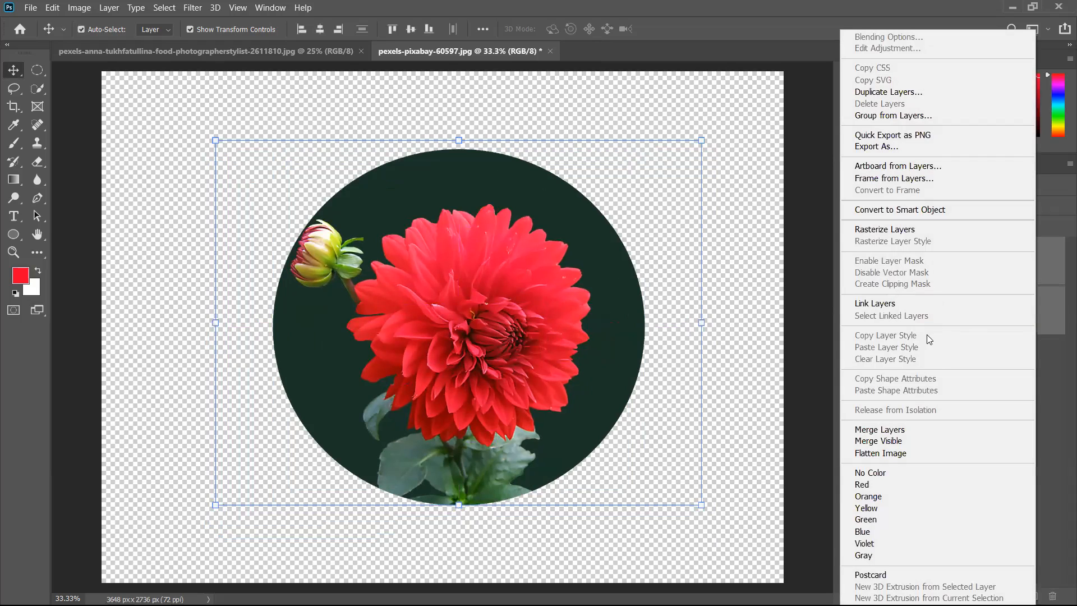
left_click(1046, 403)
right_click(1031, 265)
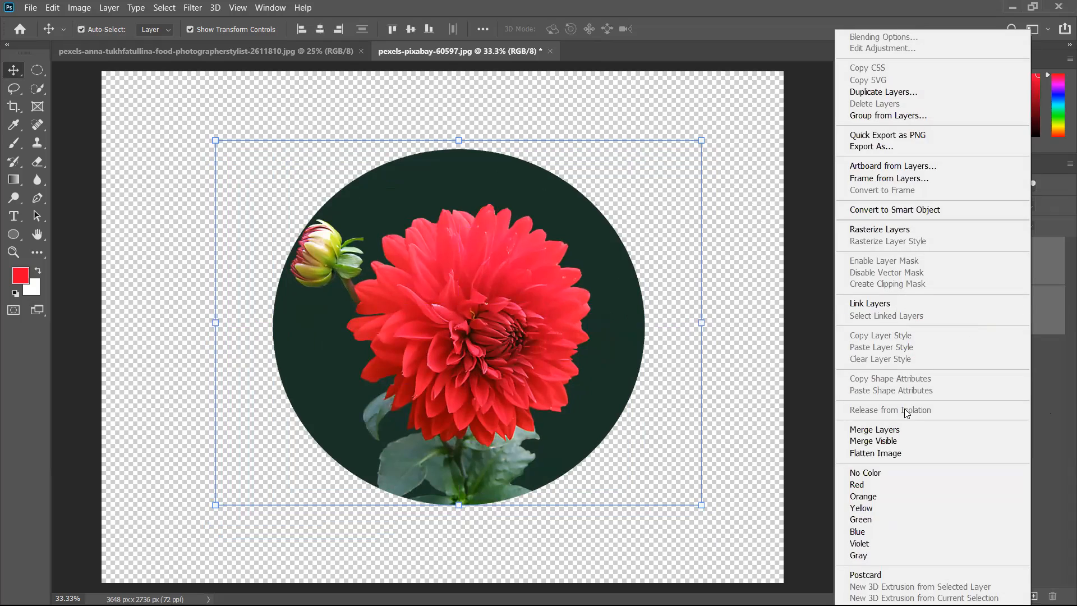
left_click(897, 428)
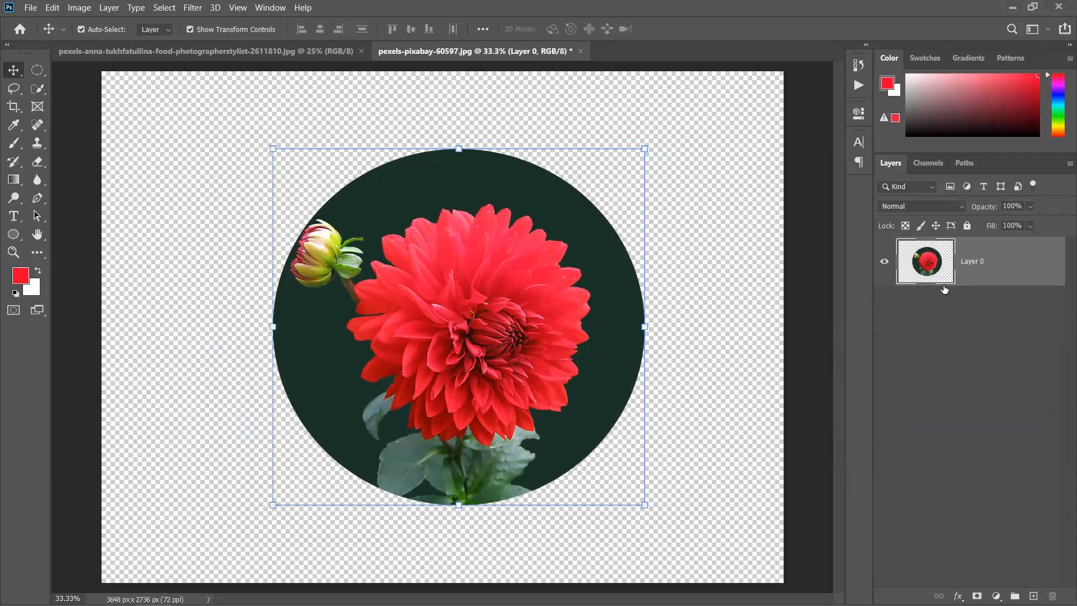
Step: Scale the merged circular flower layer to 95.23% and center it on the canvas
left_click_drag(479, 329, 462, 349)
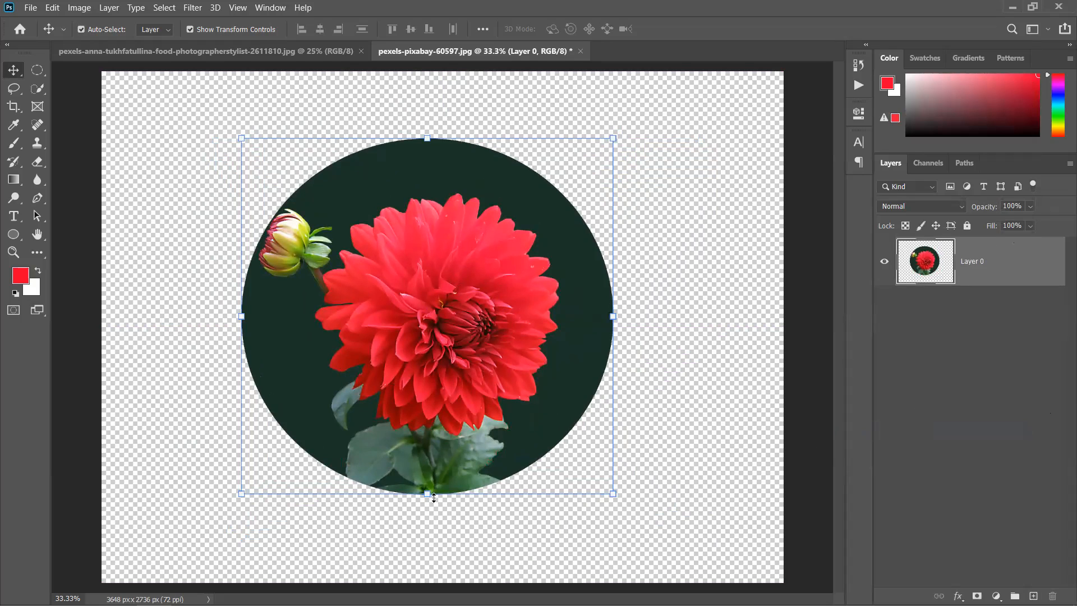
left_click_drag(428, 497, 428, 501)
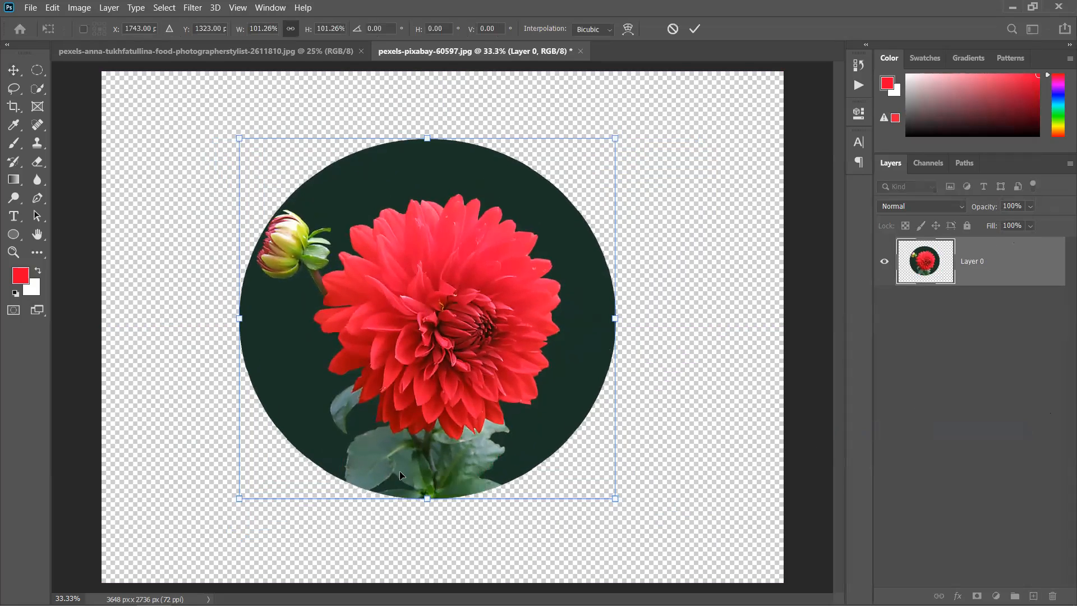
left_click_drag(249, 321, 262, 318)
mouse_move(504, 363)
left_mouse_down()
mouse_move(487, 340)
mouse_move(501, 344)
mouse_move(495, 357)
mouse_move(510, 375)
mouse_move(504, 368)
left_mouse_up()
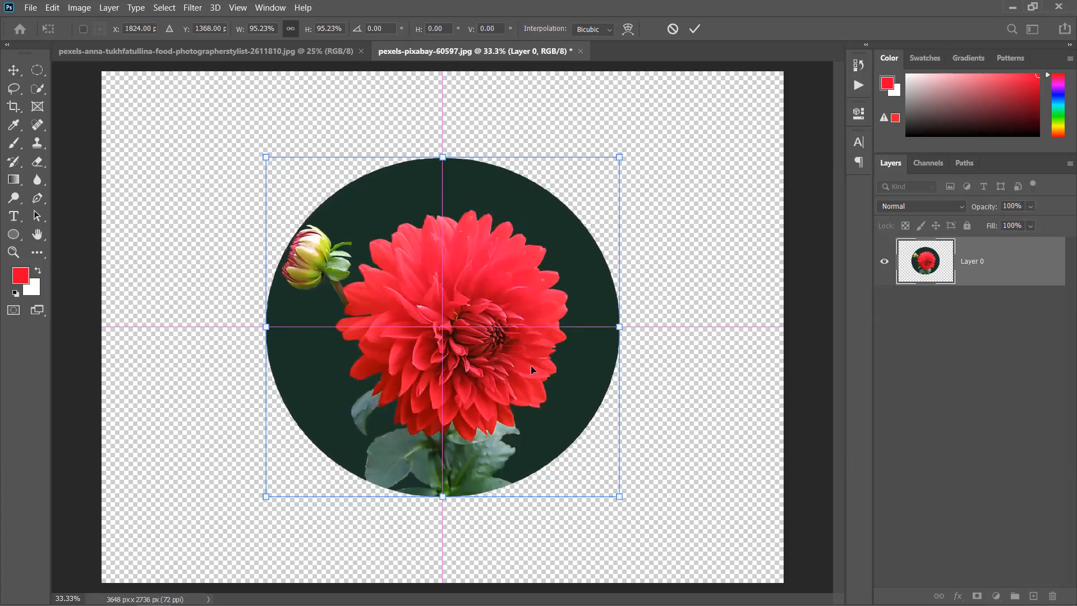
Step: Duplicate the circular flower layer, place the copy underneath, and scale it to 111.14% around its center
left_click_drag(1021, 284, 1034, 596)
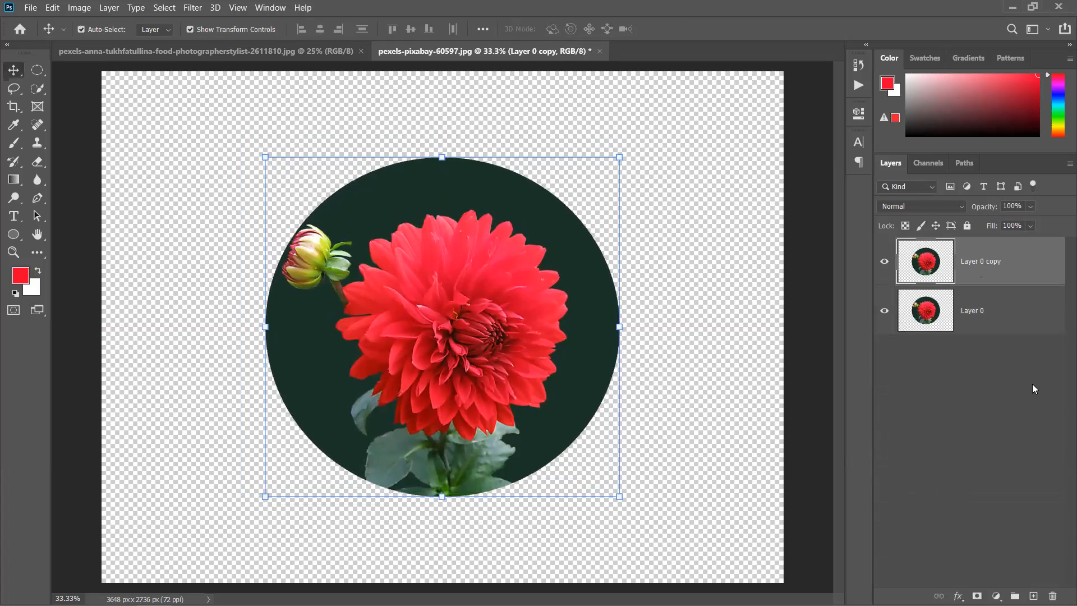
left_click_drag(1021, 271, 1020, 324)
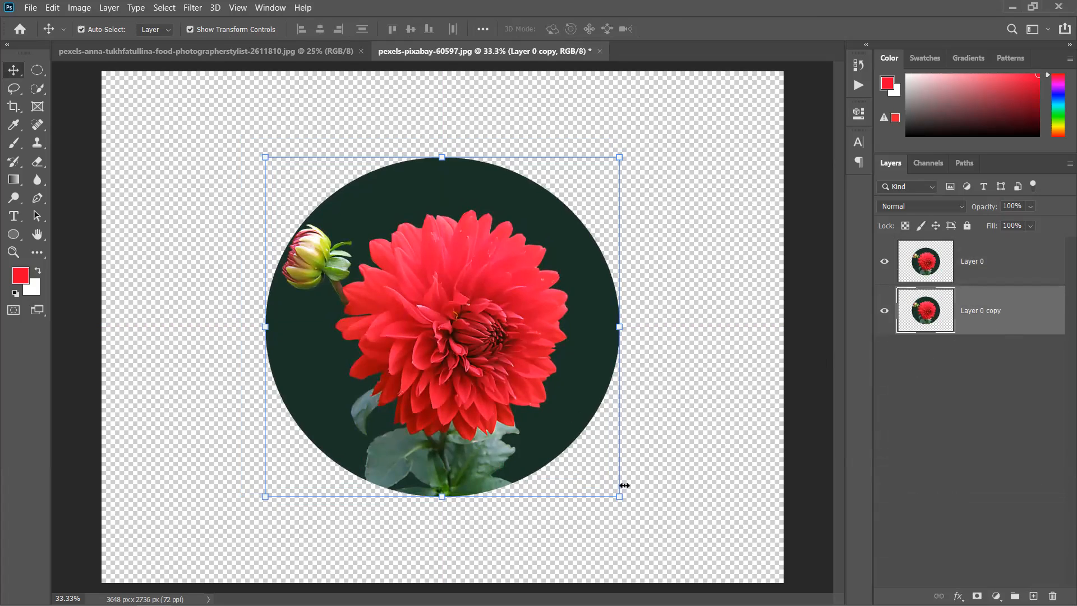
left_click_drag(620, 497, 639, 516)
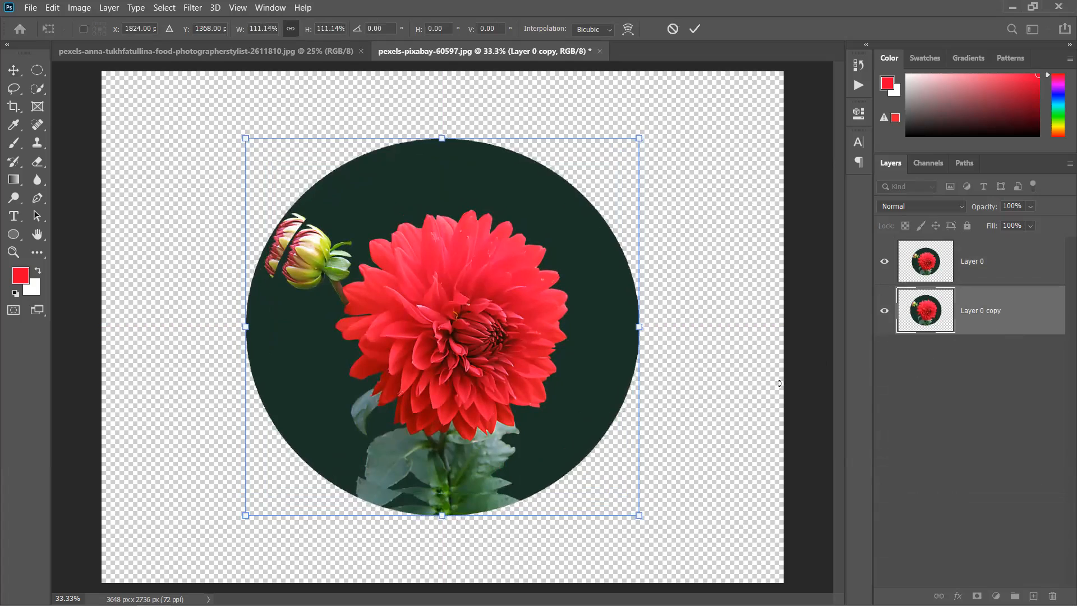
key("Return")
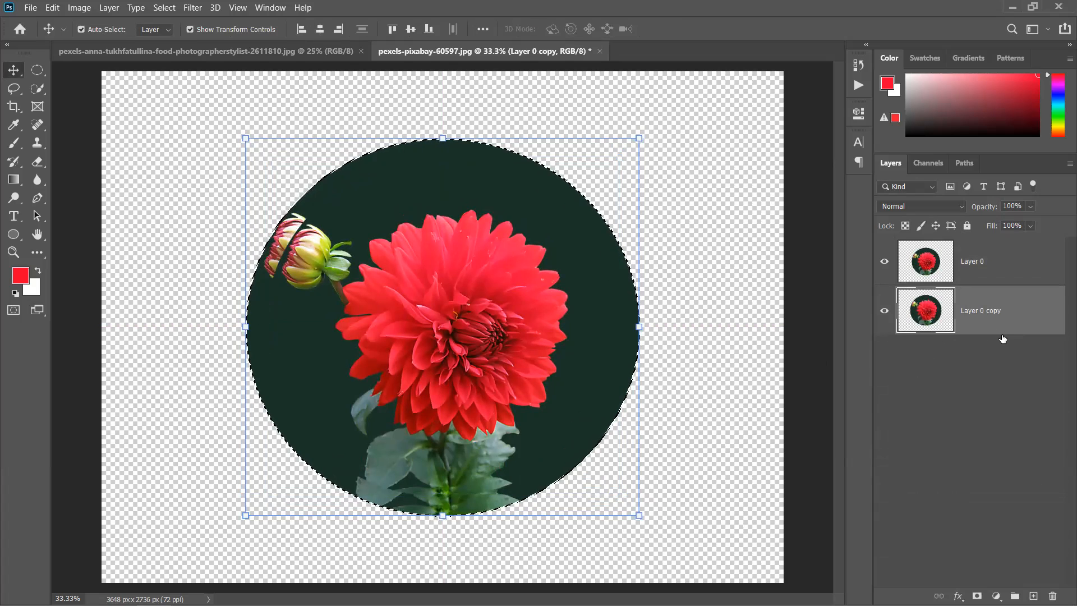
Step: Fill the enlarged lower copy with the red foreground color as a border, and clear the selection
key("alt+BackSpace")
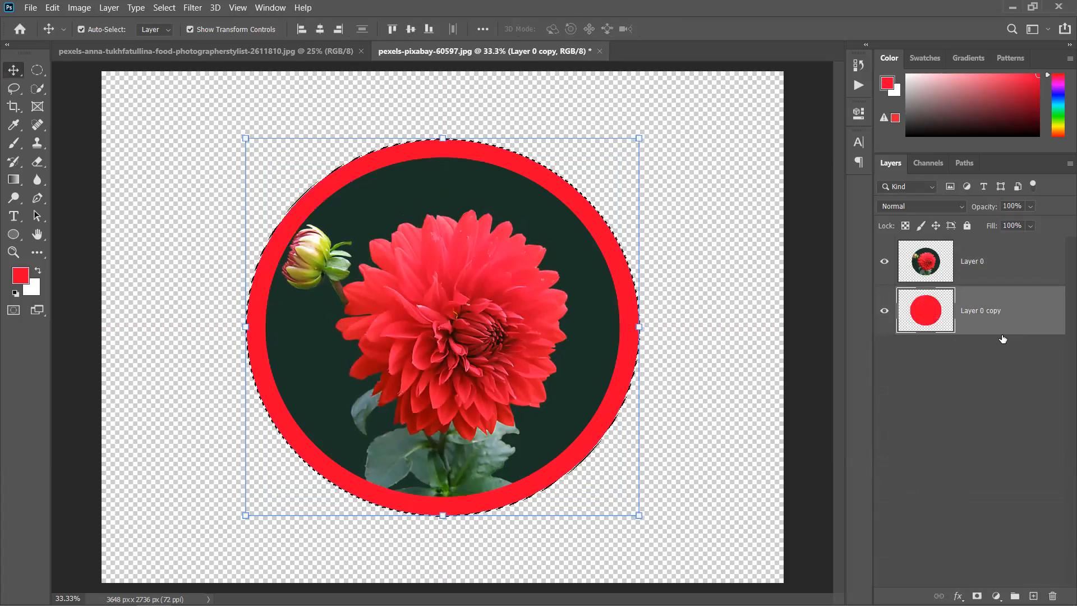
key("ctrl+d")
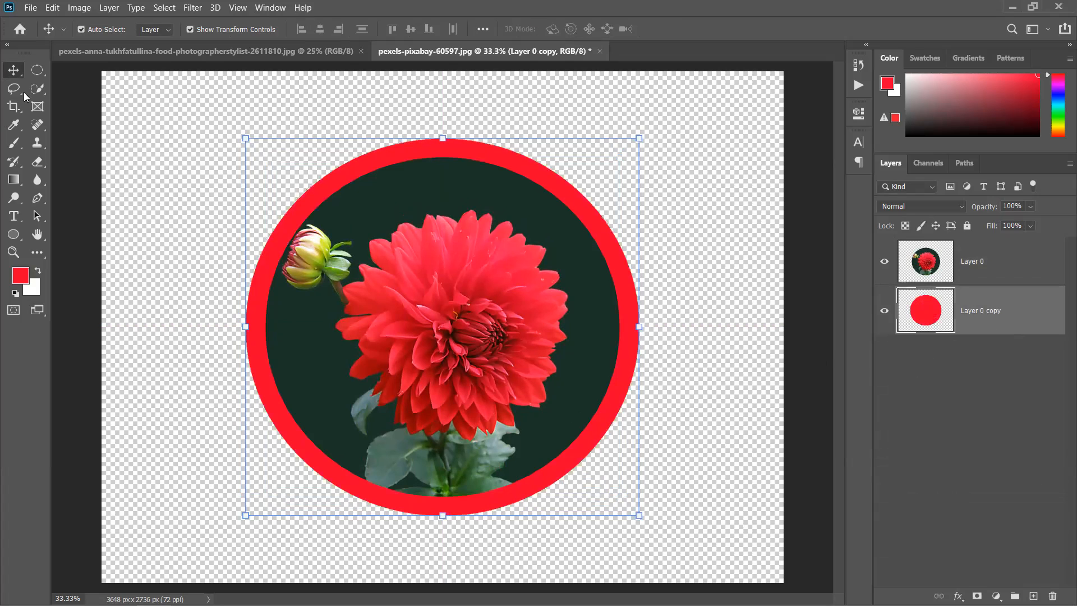
left_click(135, 113)
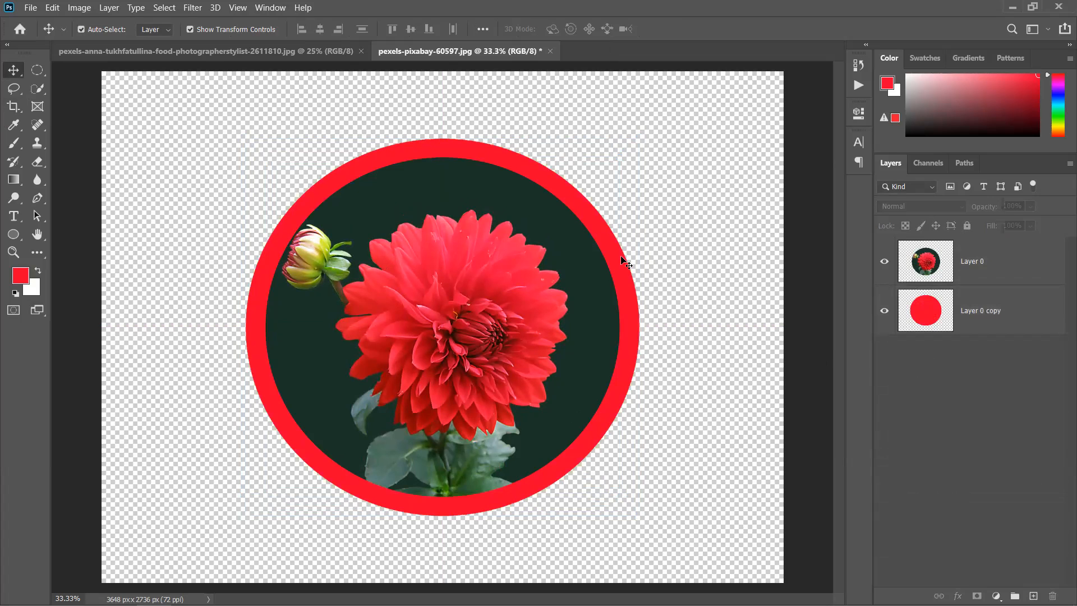
Step: Undo the red border fill, the enlargement and the duplication of the circular flower layer
left_click(623, 277, "ctrl")
key("ctrl+z")
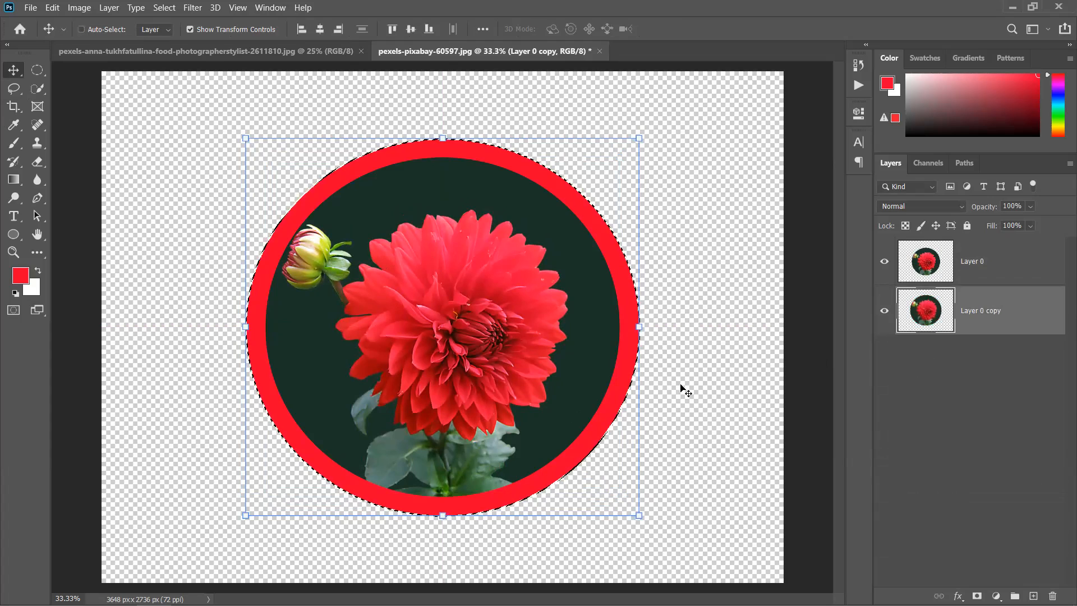
key("ctrl+z")
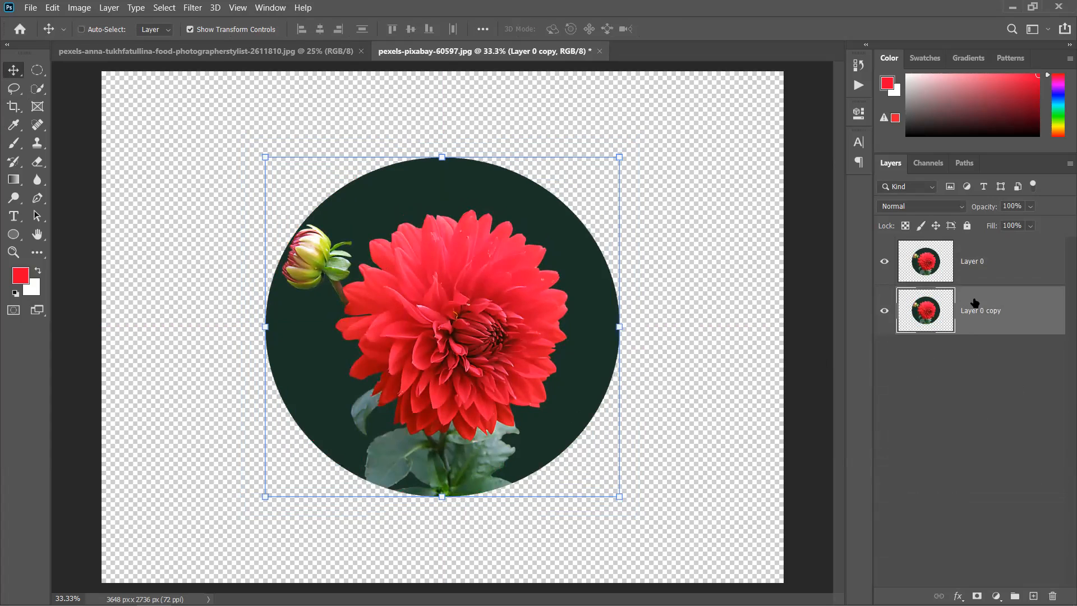
key("ctrl+z")
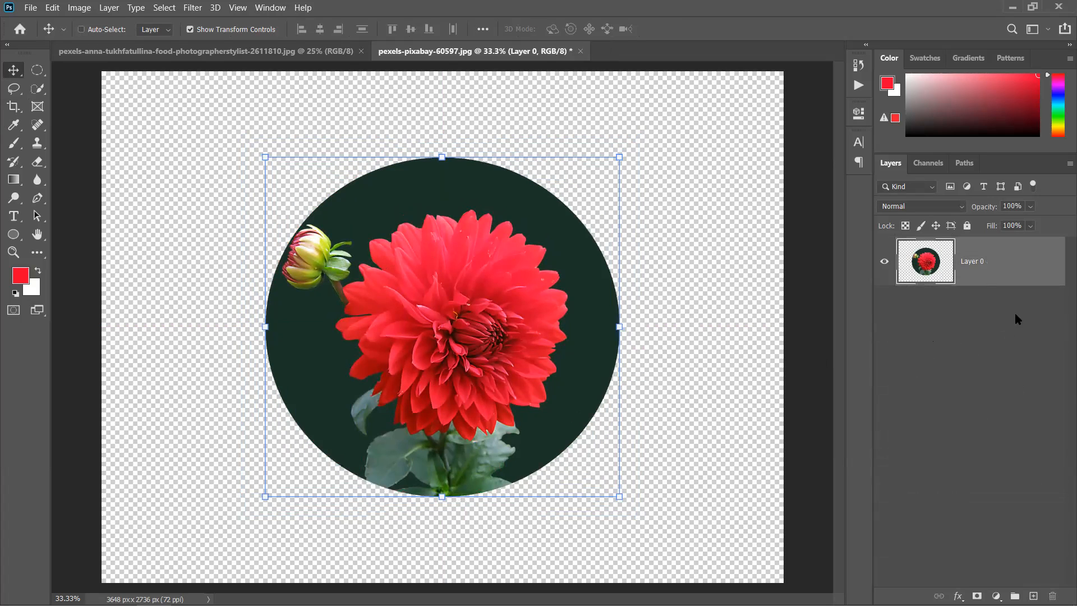
Step: Add a 49 px Stroke to the circular flower layer through its blending options, with the position set to Outside
left_click(981, 372)
left_click(521, 382)
right_click(1026, 272)
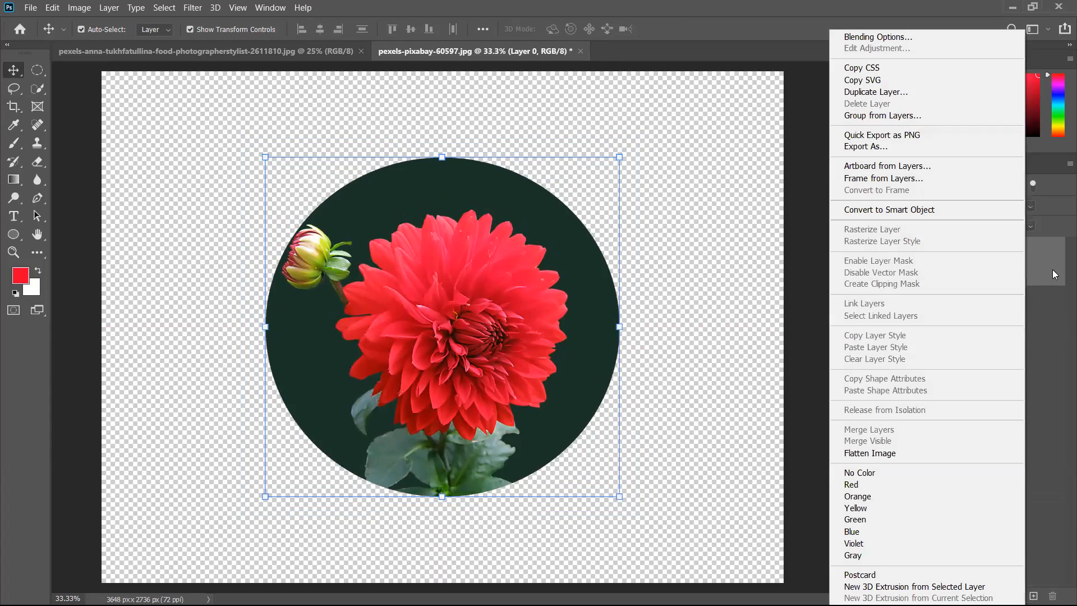
left_click(878, 37)
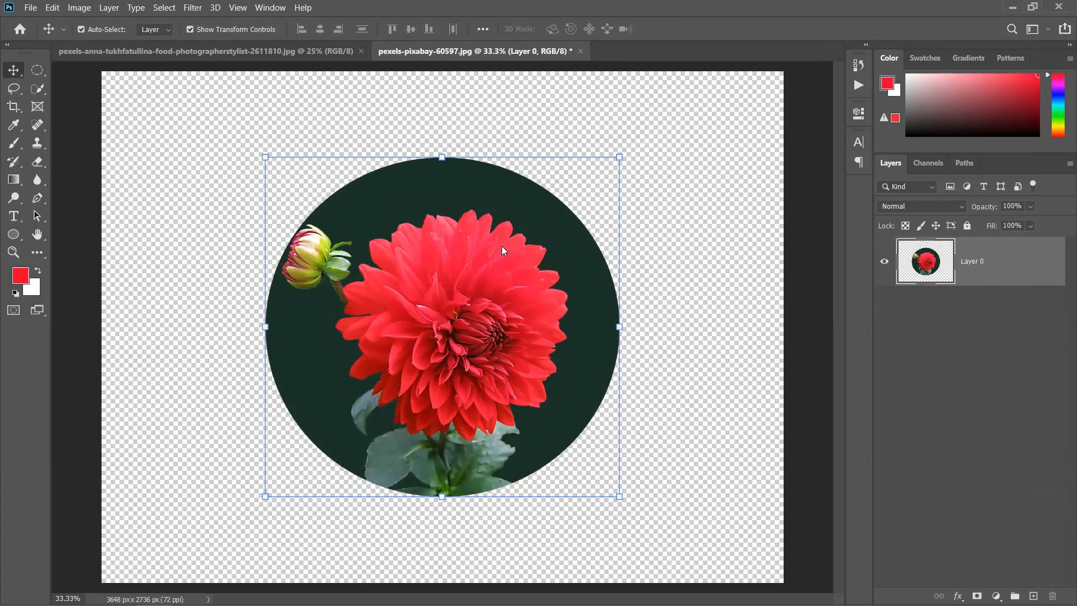
key("h")
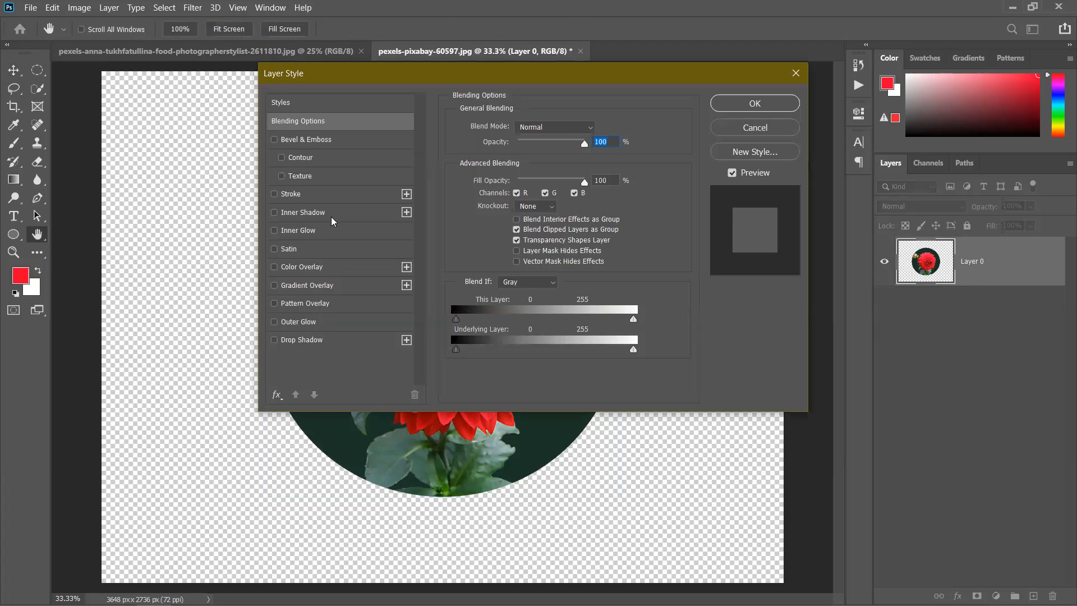
left_click_drag(384, 79, 639, 96)
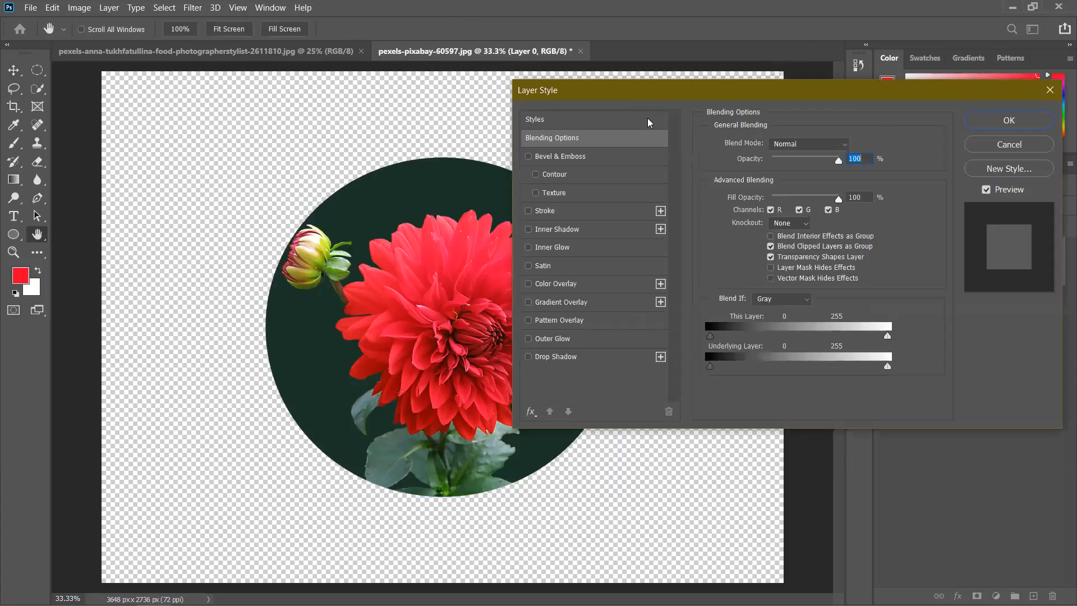
left_click(648, 117)
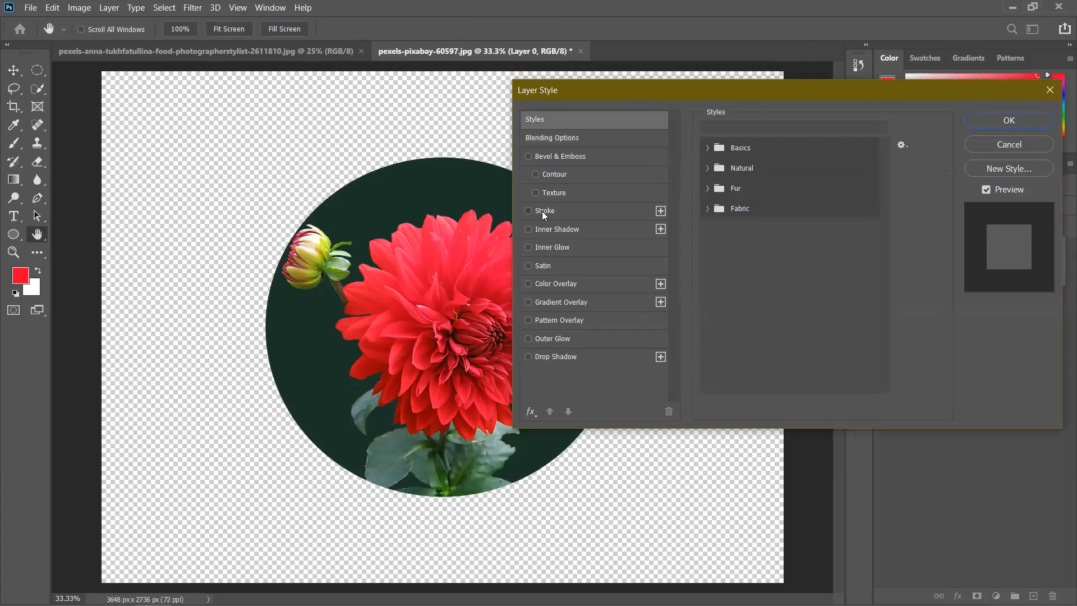
left_click(543, 212)
left_click_drag(759, 144, 775, 144)
left_click(777, 158)
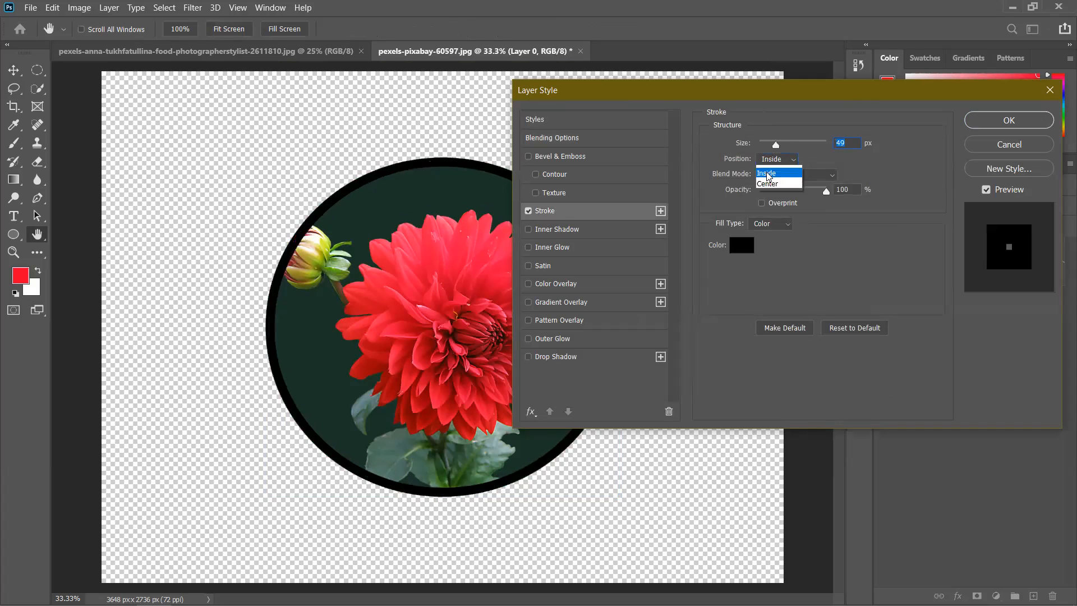
left_click(774, 169)
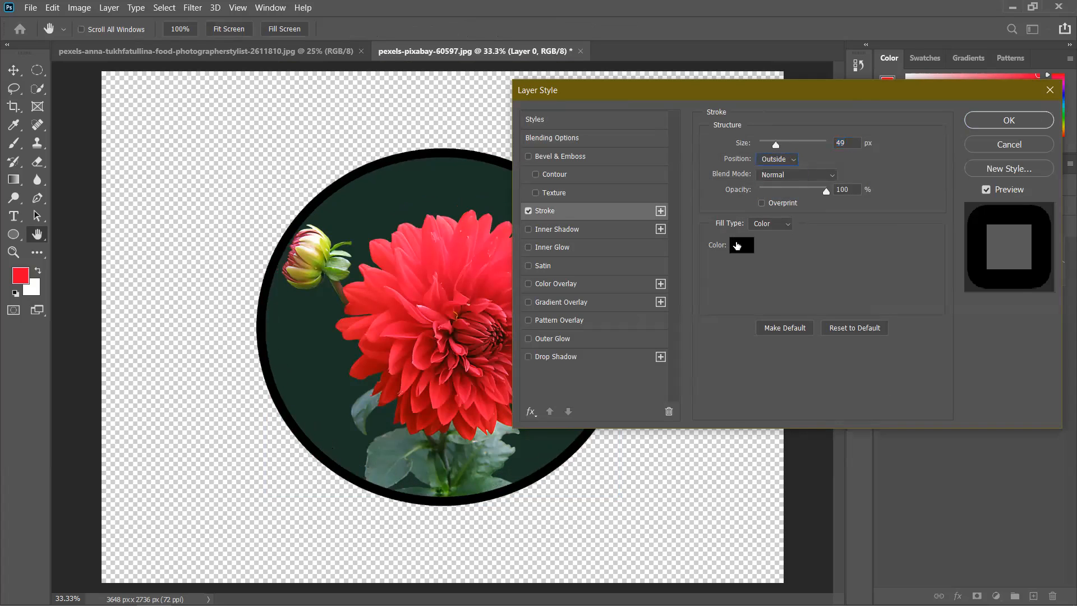
Step: Set the stroke color to light cyan and move the bordered flower circle to the upper-left area of the canvas
left_click(737, 246)
mouse_move(517, 234)
left_mouse_down()
mouse_move(509, 173)
mouse_move(377, 158)
mouse_move(316, 91)
left_mouse_up()
left_click(372, 131)
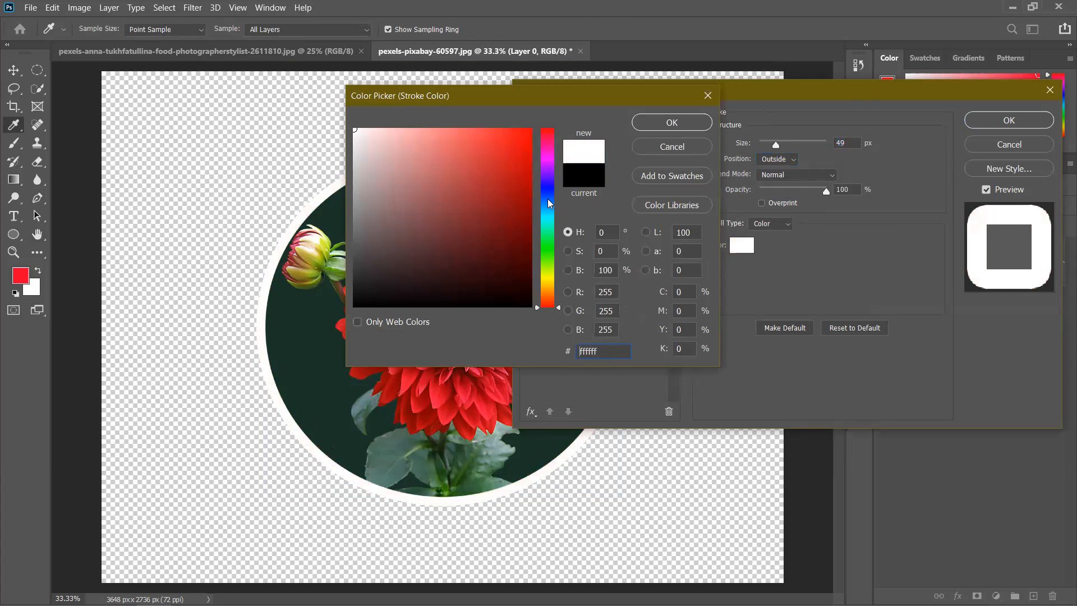
left_click(549, 220)
left_click(461, 142)
left_click(666, 123)
key("Return")
key("v")
left_click_drag(524, 251, 440, 247)
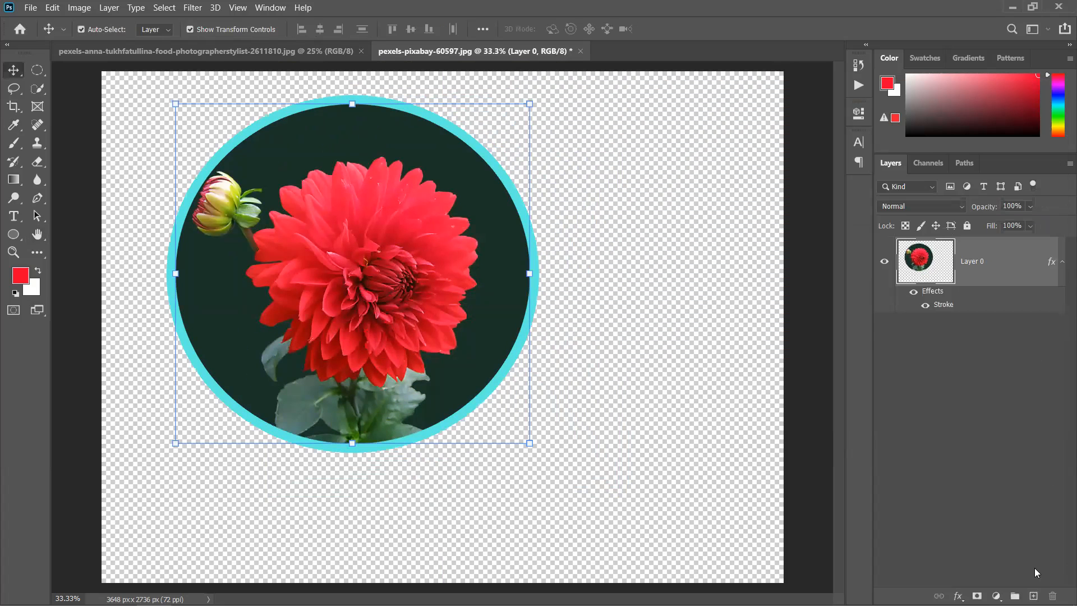
Step: Place a new white-filled layer beneath the flower layer and move the bordered circle toward the middle of the canvas
left_click(1034, 596)
left_click_drag(1016, 281, 1008, 371)
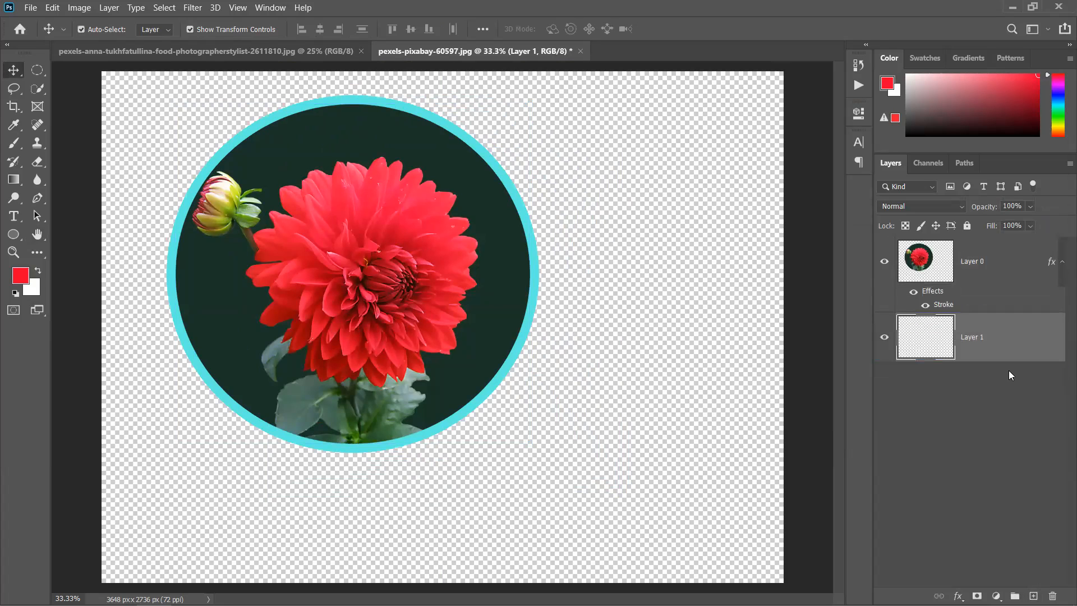
key("ctrl+BackSpace")
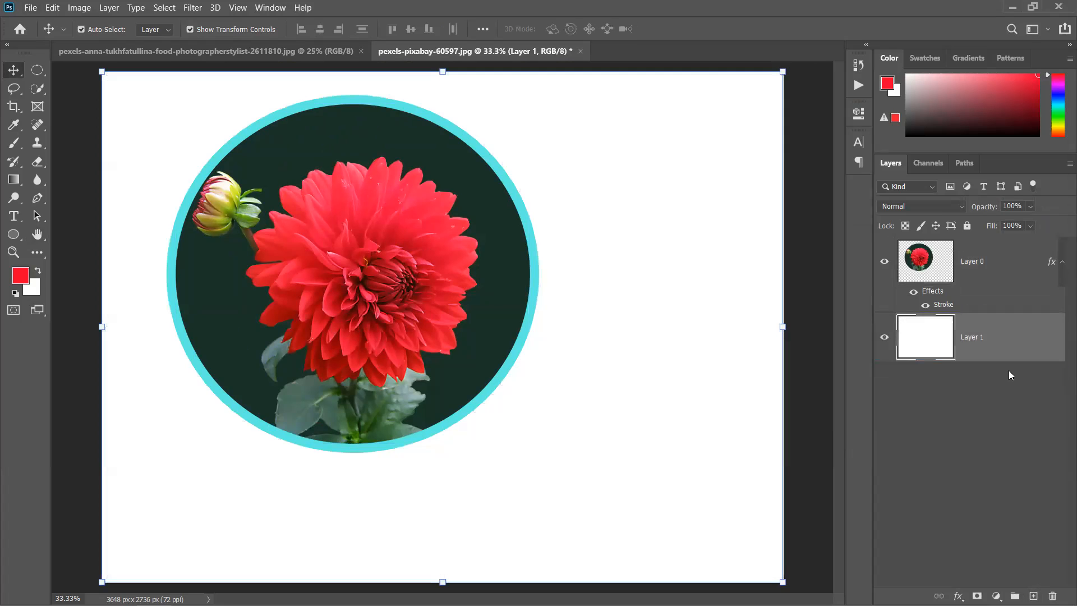
left_click_drag(450, 286, 520, 308)
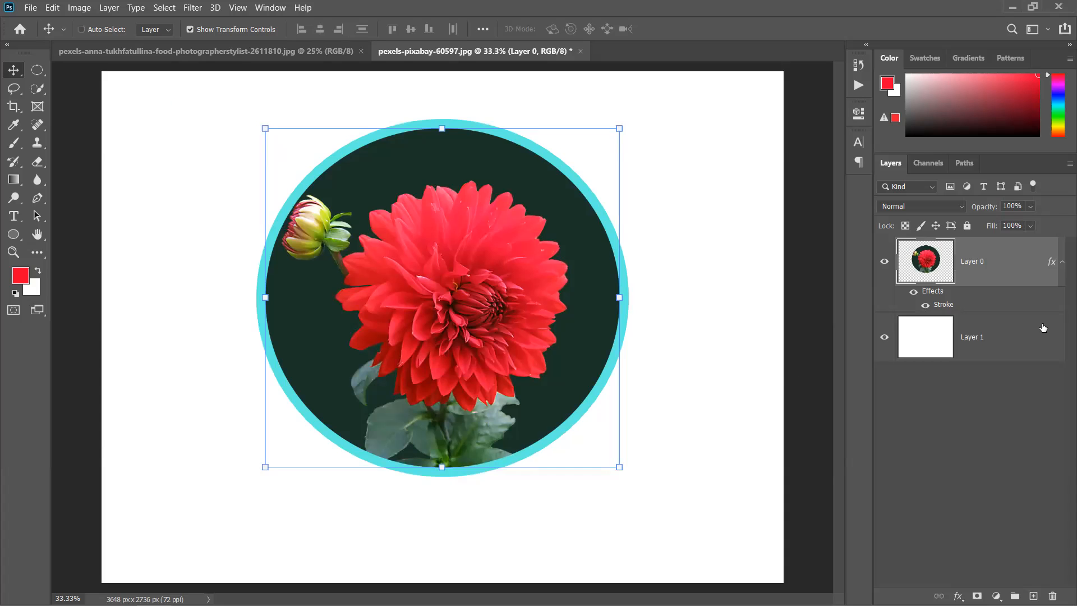
Step: Undo the last move of the flower circle and the white fill of the layer beneath it
key("ctrl+z")
key("ctrl+z")
key("ctrl+z")
key("ctrl+z")
key("ctrl+shift+z")
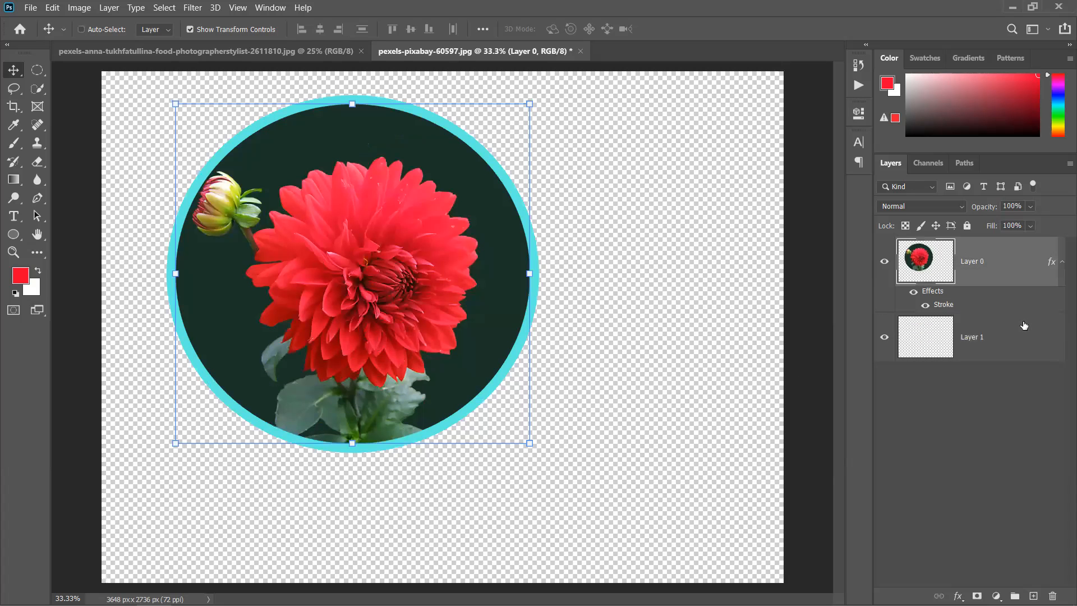
Step: Reopen the flower layer's blending options and set its stroke size to 59 px
right_click(1021, 269)
key("Escape")
key("h")
double_click(1017, 264)
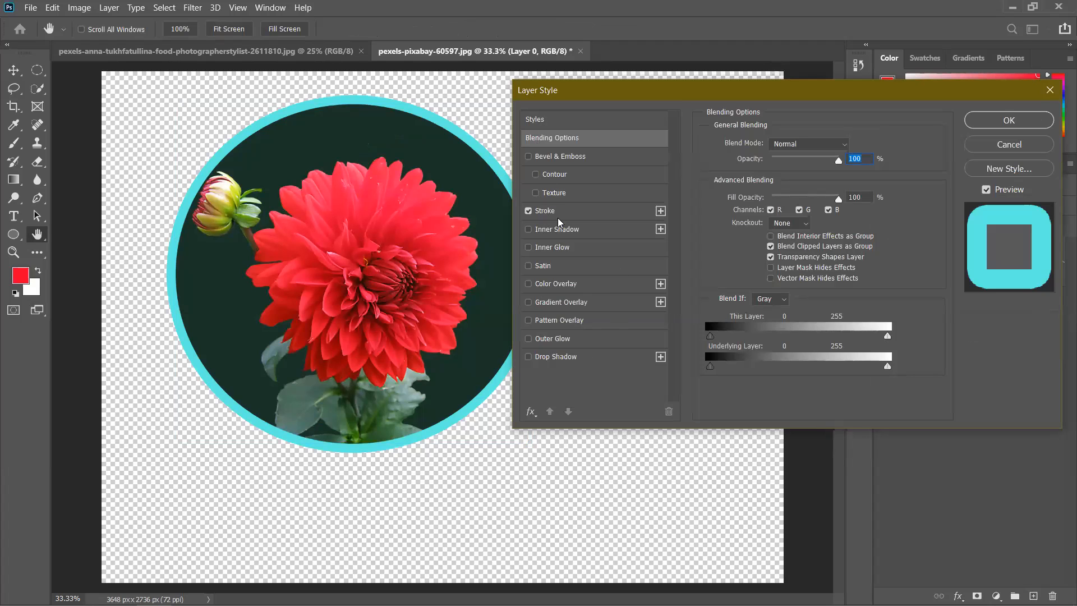
left_click(528, 211)
left_click(528, 212)
left_click(547, 213)
mouse_move(776, 145)
left_mouse_down()
mouse_move(810, 147)
mouse_move(767, 155)
mouse_move(790, 155)
mouse_move(778, 156)
left_mouse_up()
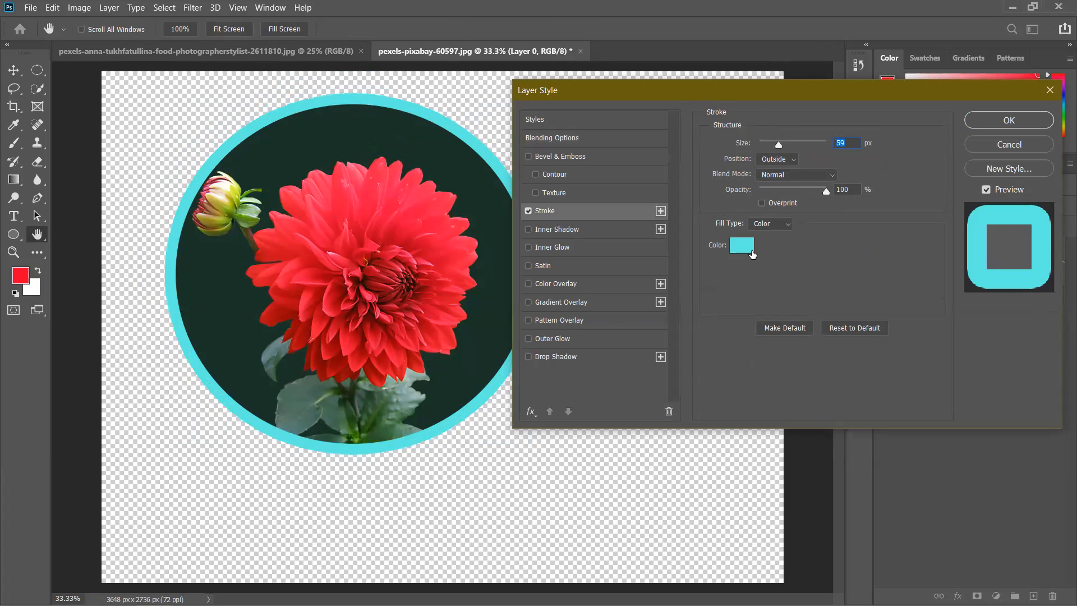
Step: Set the flower layer's stroke color to green 64cc3a and apply the layer style
left_click(741, 245)
left_click_drag(552, 267, 551, 256)
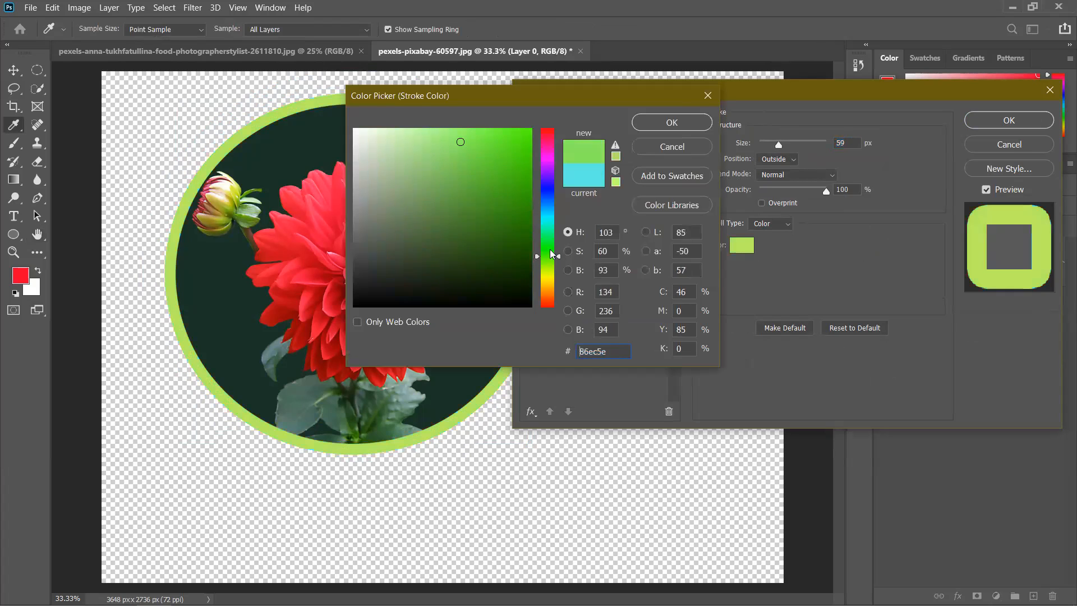
left_click(501, 157)
left_click(481, 165)
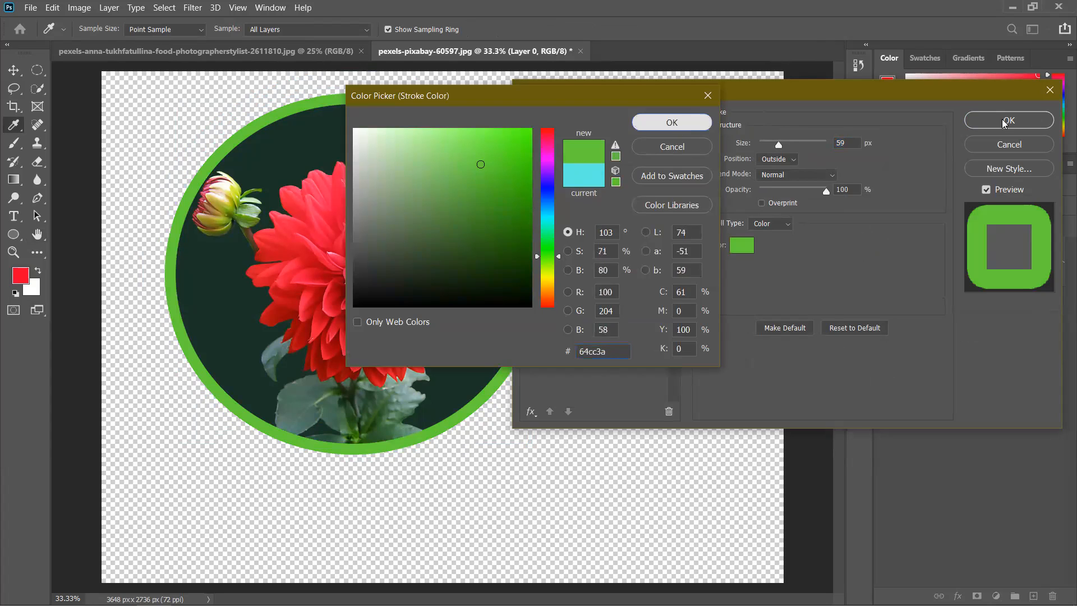
left_click(672, 122)
left_click(1009, 120)
key("v")
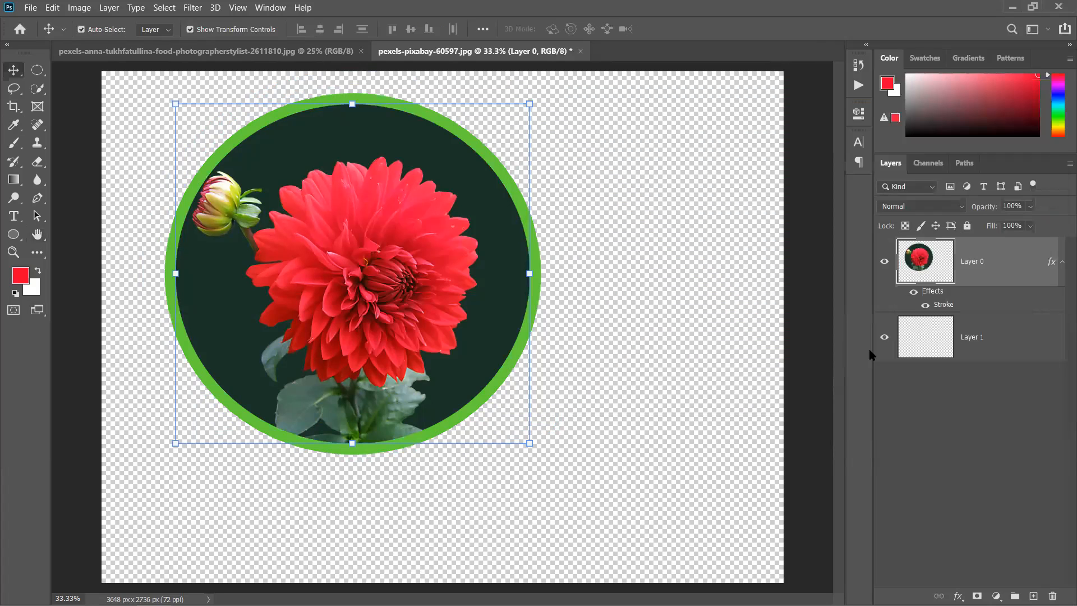
Step: Fill the empty layer beneath with white and move the green-bordered flower circle closer to the canvas center
left_click(1009, 340)
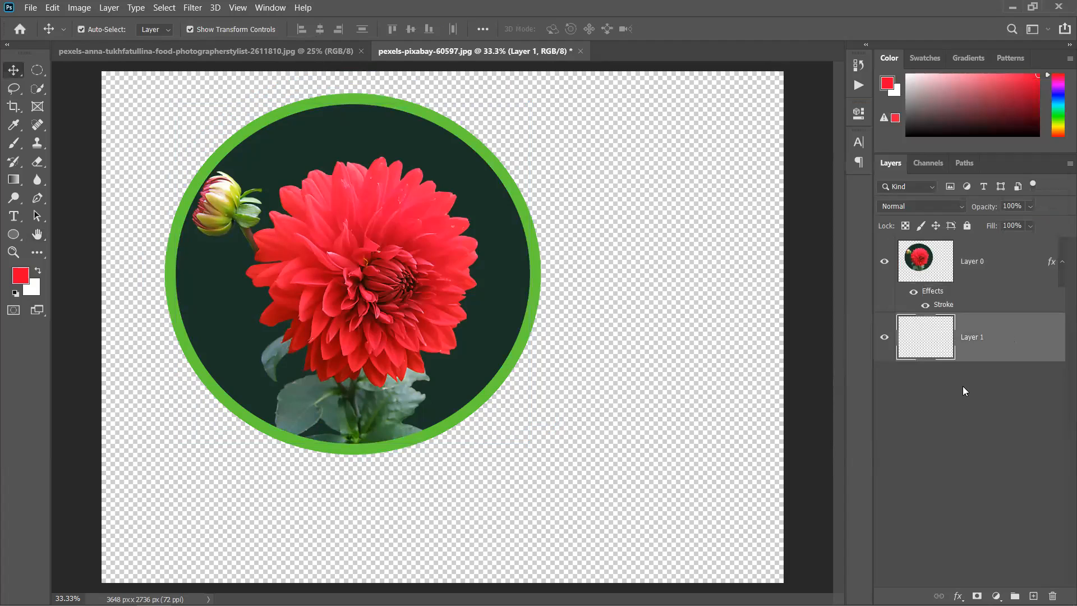
key("ctrl+BackSpace")
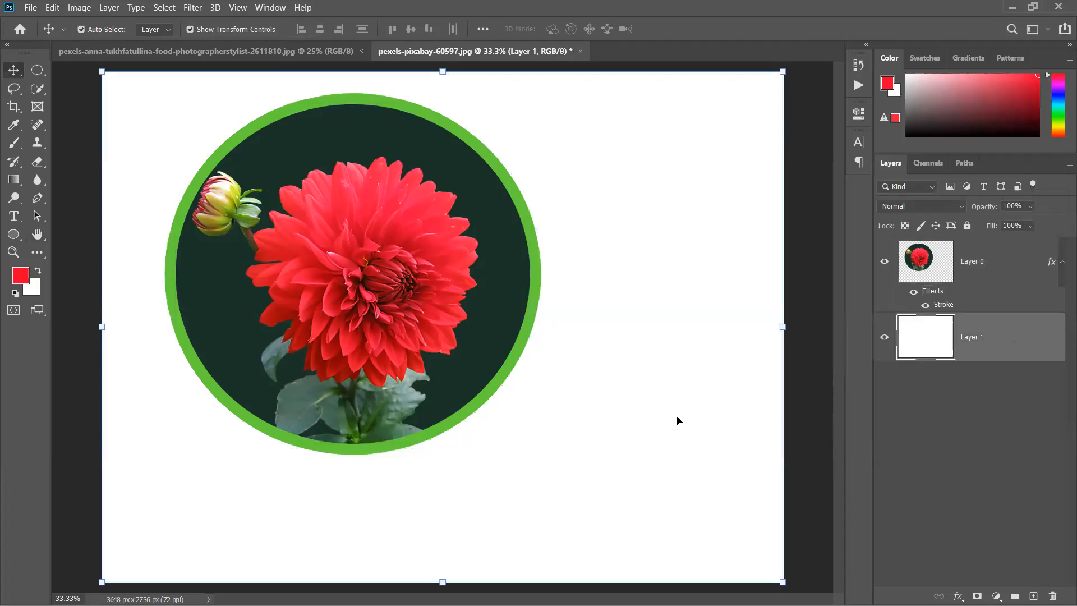
left_click(356, 250)
left_click_drag(428, 253, 476, 288)
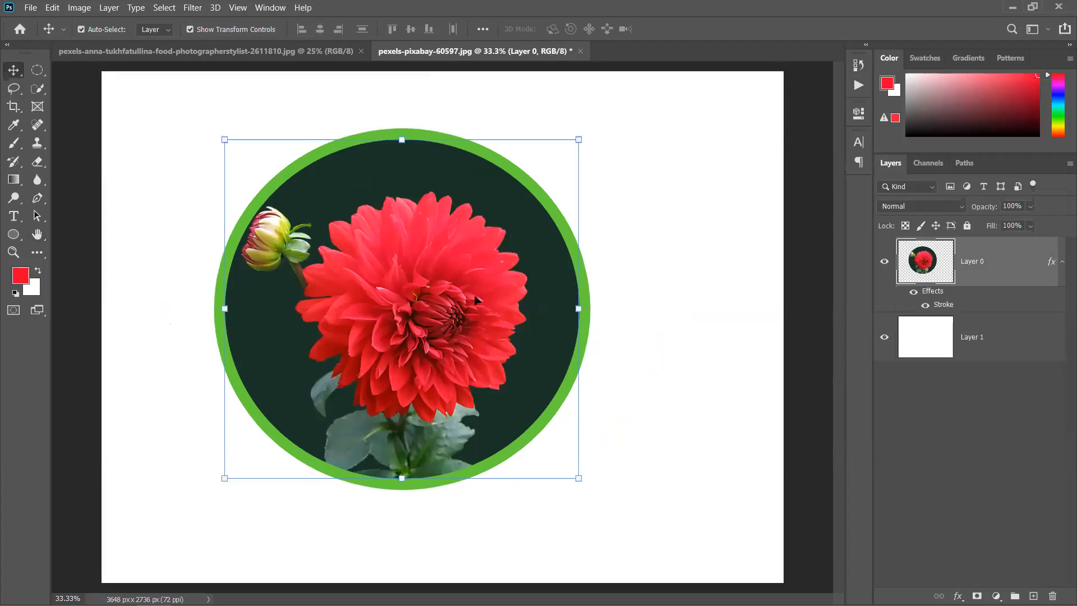
Step: Clear the layer style from the circular flower layer, duplicate the layer, and select the lower copy
right_click(1012, 277)
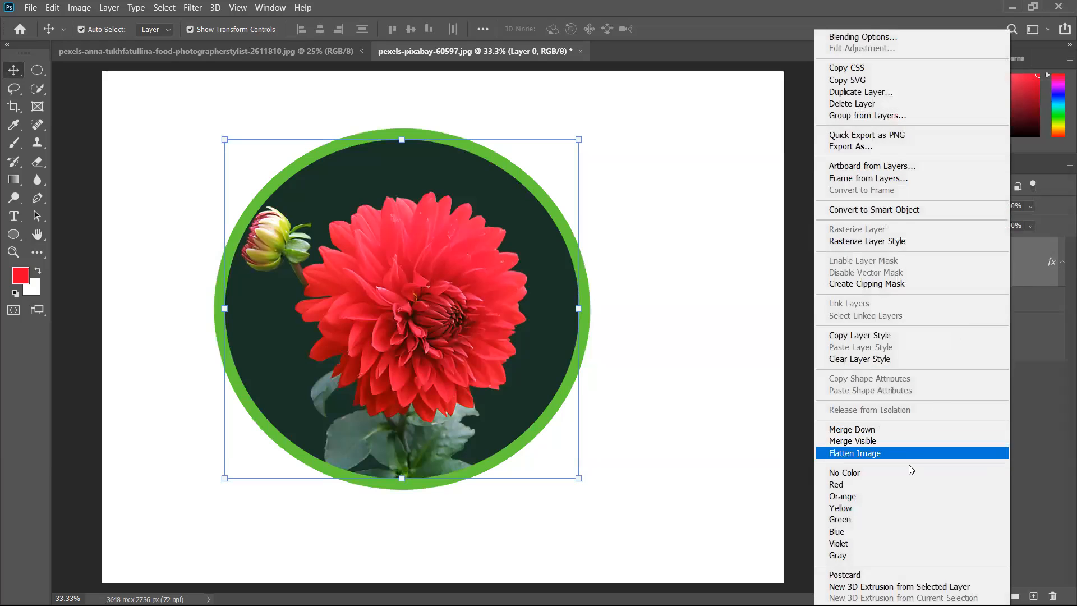
left_click(906, 362)
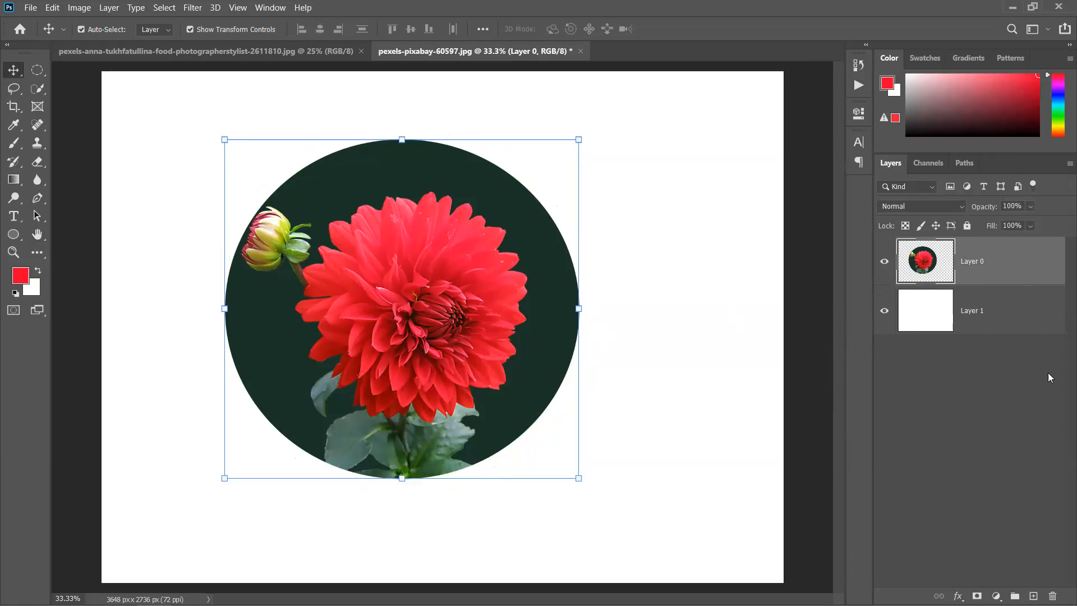
left_click_drag(1010, 263, 1034, 596)
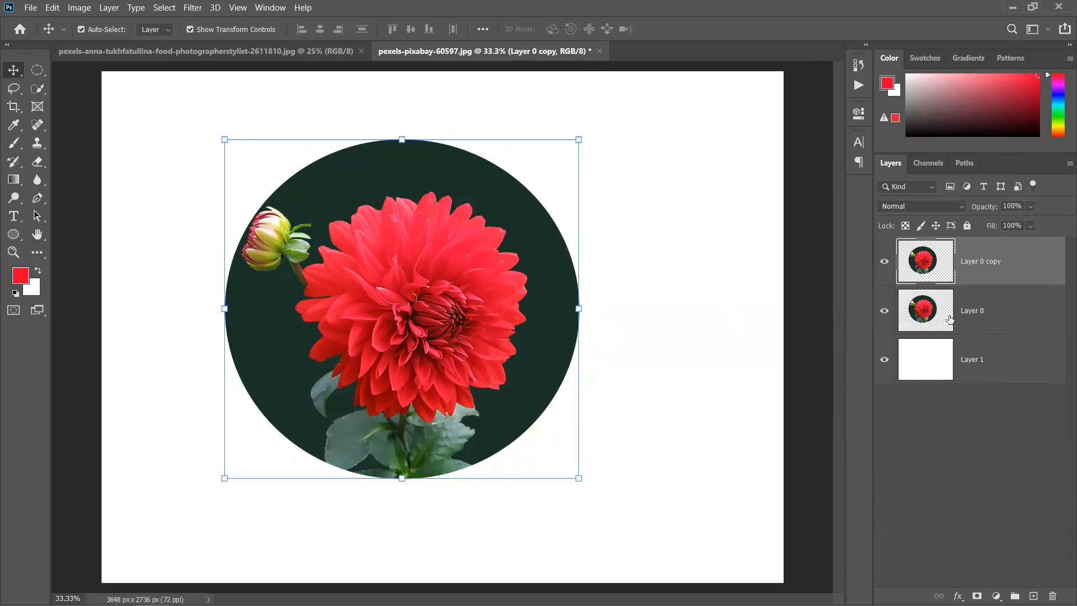
left_click(1014, 317)
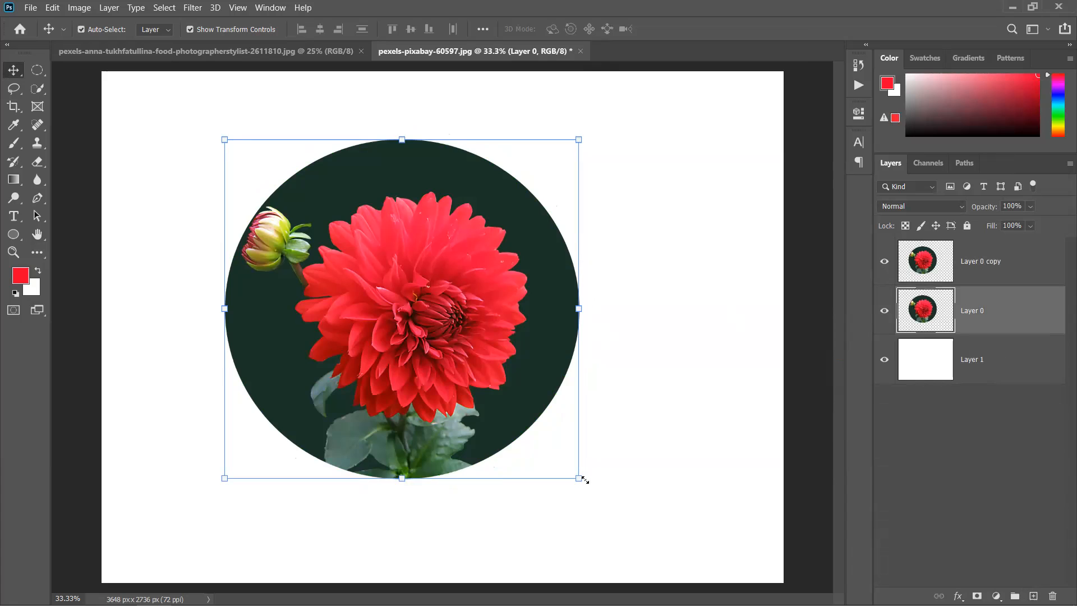
Step: Scale the lower flower copy to 108.54% width and 112.89% height, then fill it with the red foreground color as a border
left_click_drag(579, 480, 595, 501)
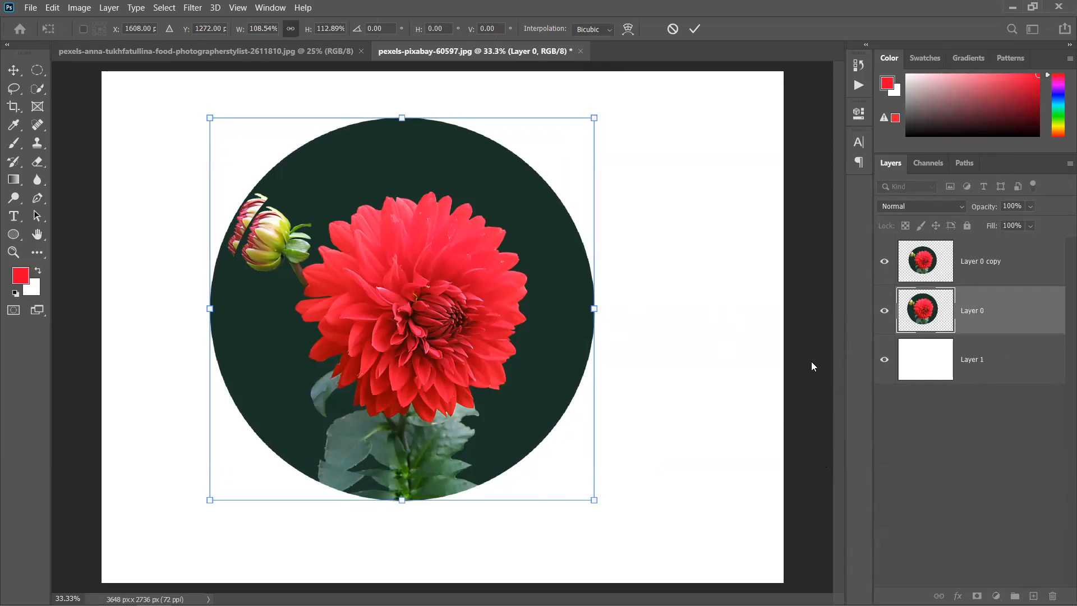
key("Return")
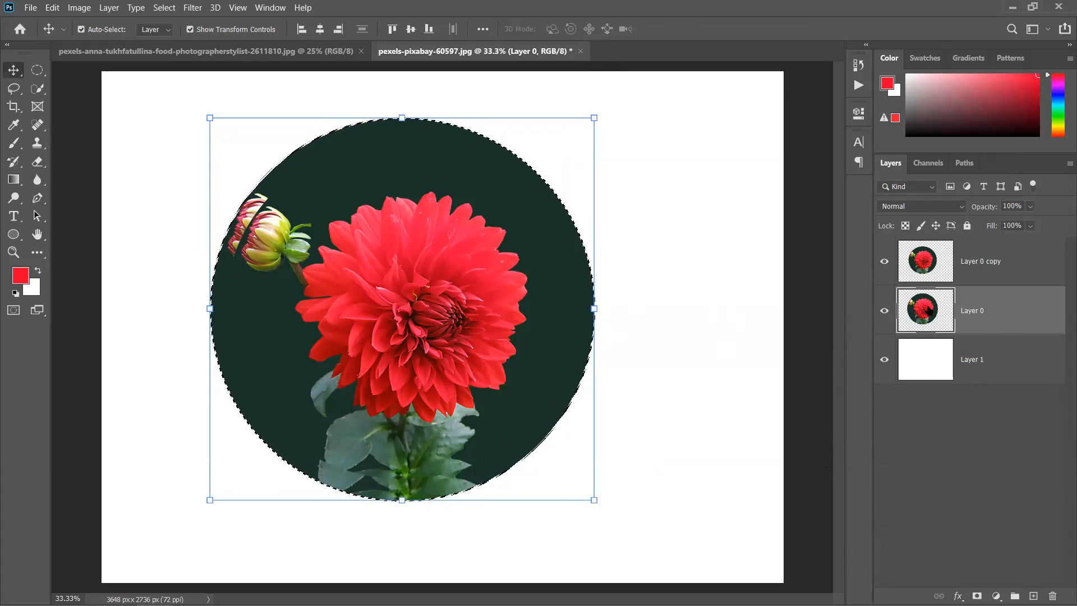
key("alt+BackSpace")
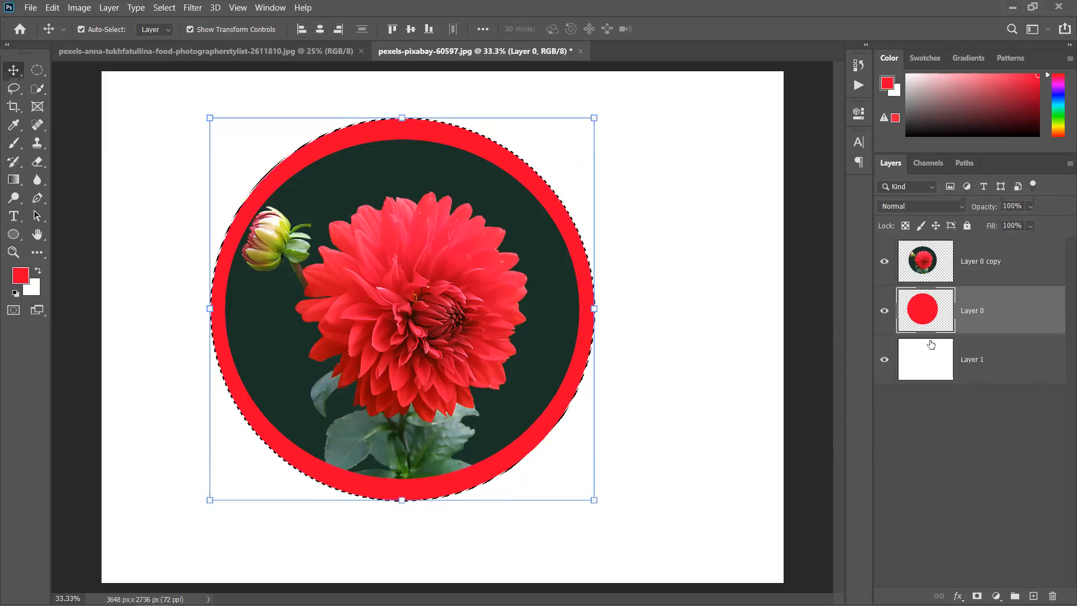
key("ctrl+d")
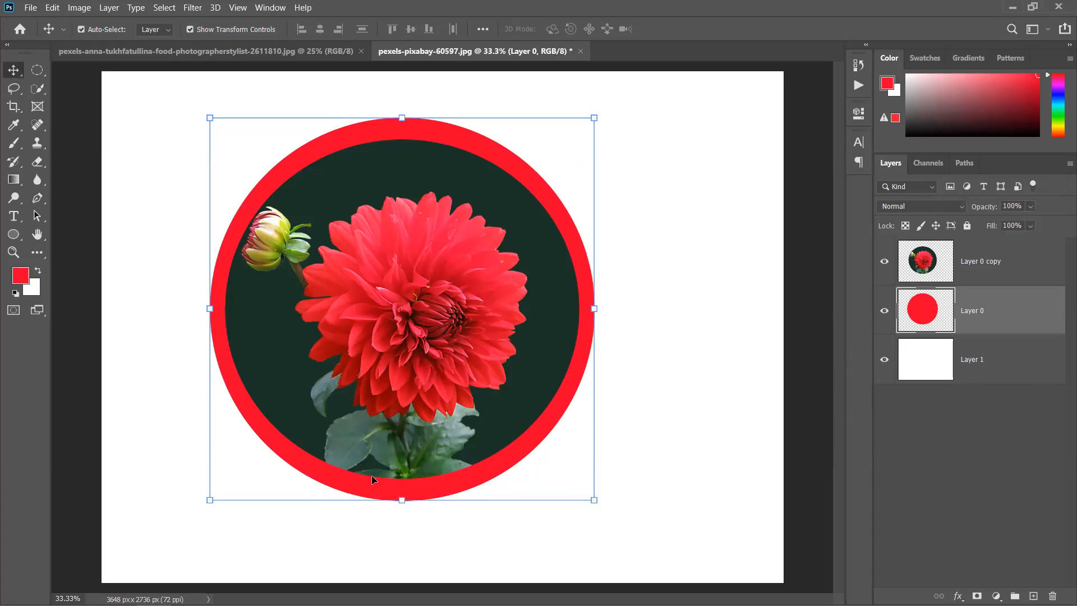
Step: Scale the red border circle to 97.66%, move it up, and align the flower circle concentrically over it
left_click_drag(401, 116, 402, 122)
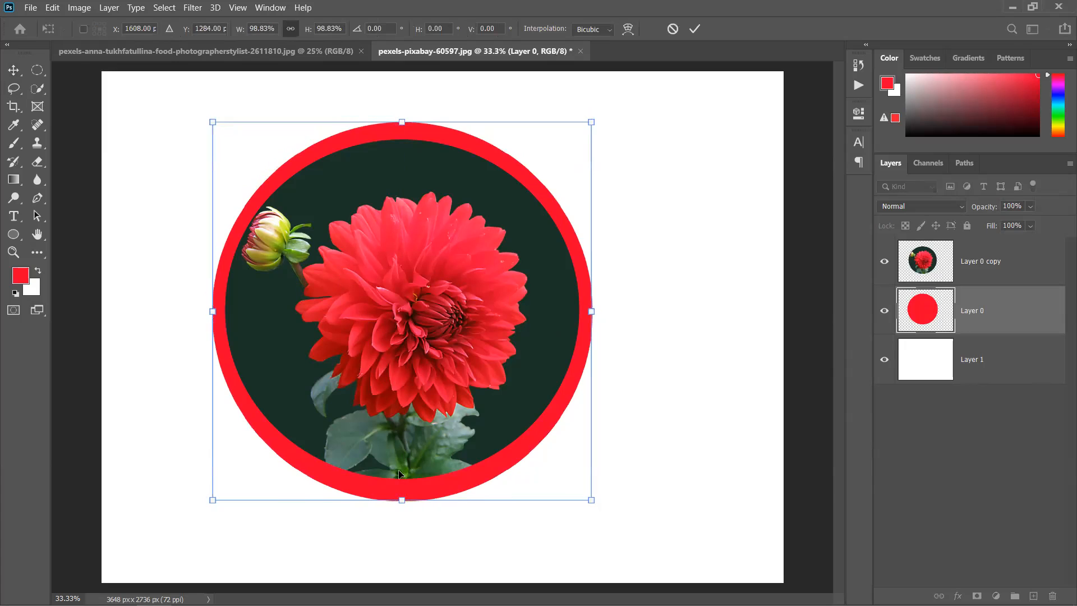
left_click_drag(399, 501, 399, 496)
left_click_drag(453, 329, 476, 285)
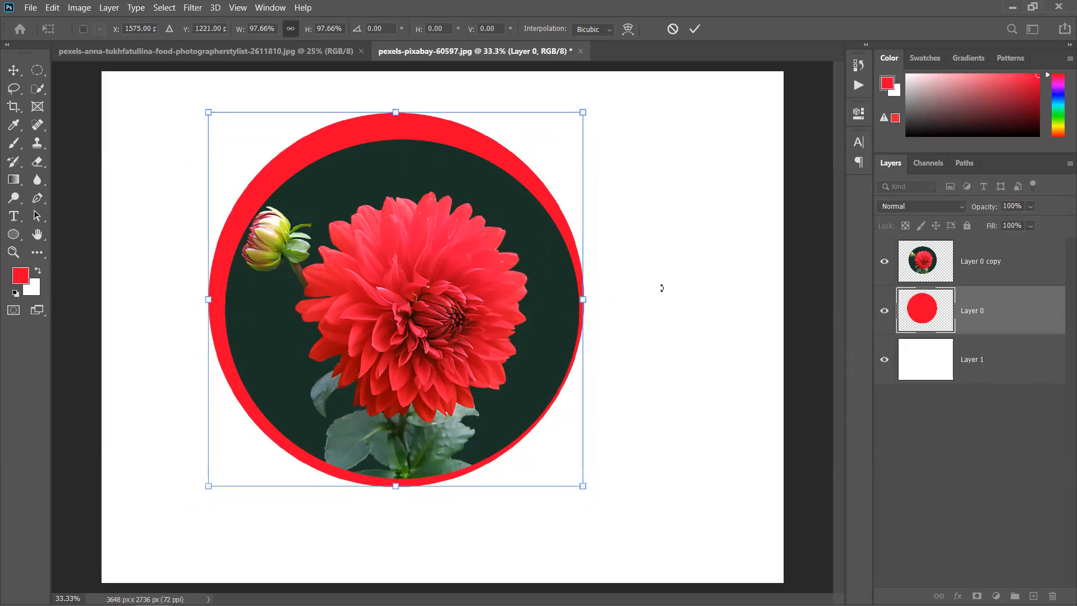
left_click(694, 28)
left_click(704, 288)
mouse_move(391, 314)
left_mouse_down()
mouse_move(389, 305)
mouse_move(374, 314)
mouse_move(382, 300)
left_mouse_up()
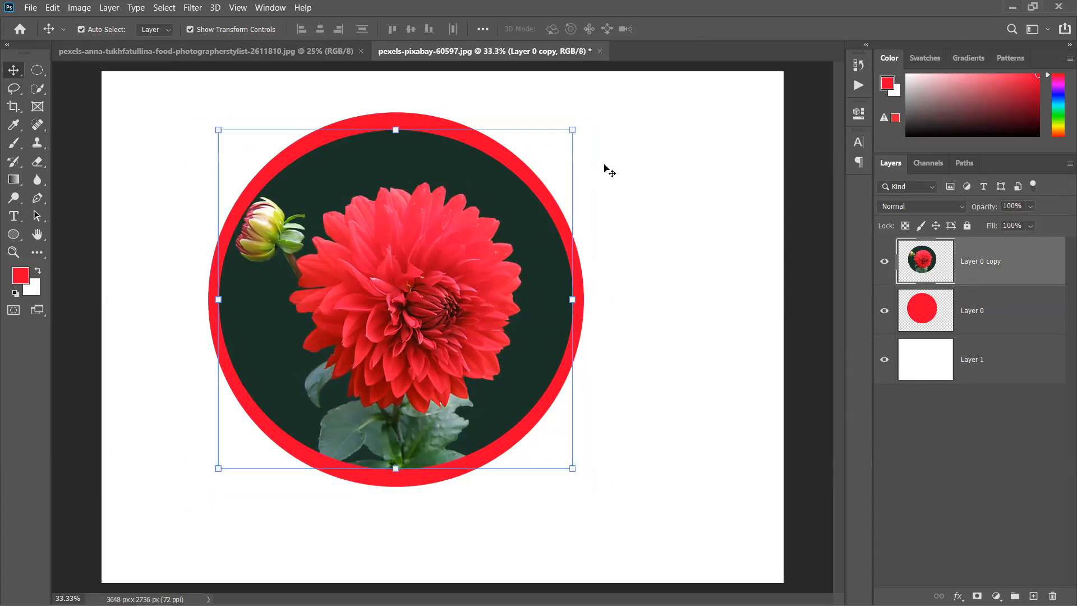
left_click(664, 290)
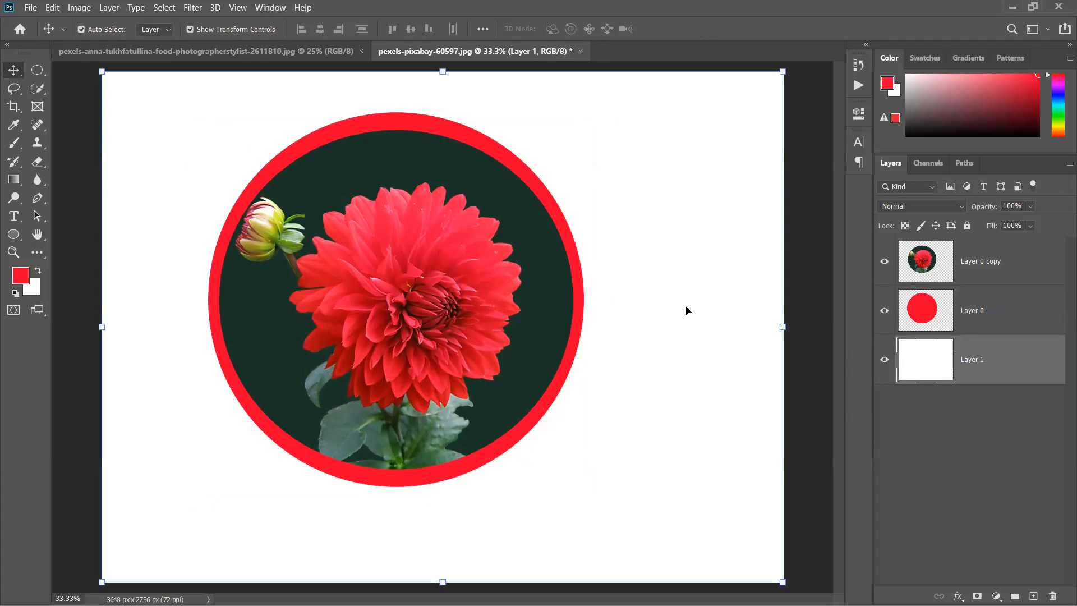
left_click_drag(617, 136, 415, 375)
key("ctrl+z")
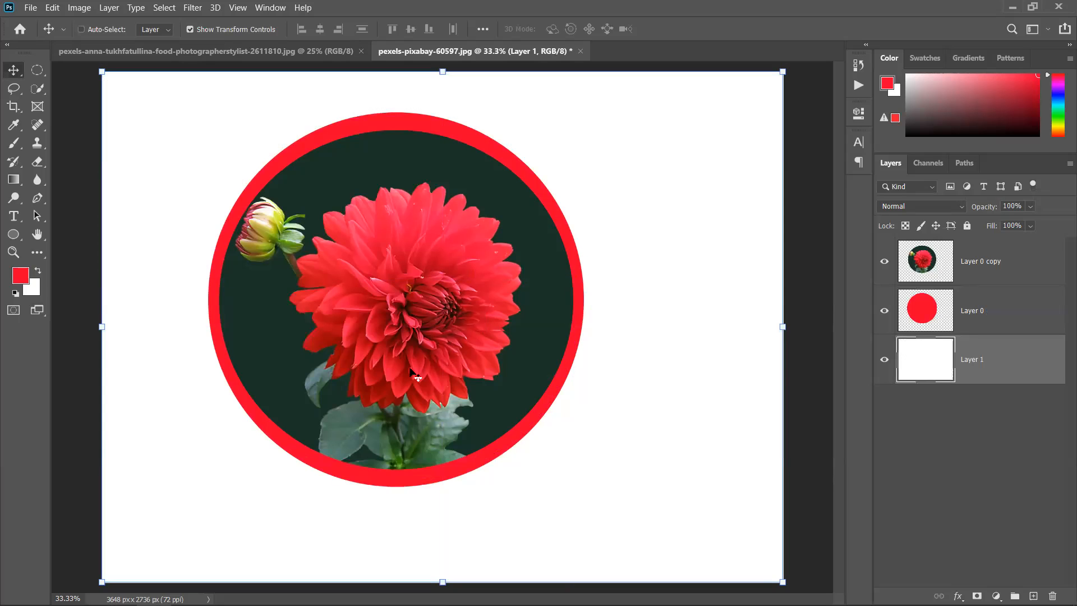
left_click(785, 377)
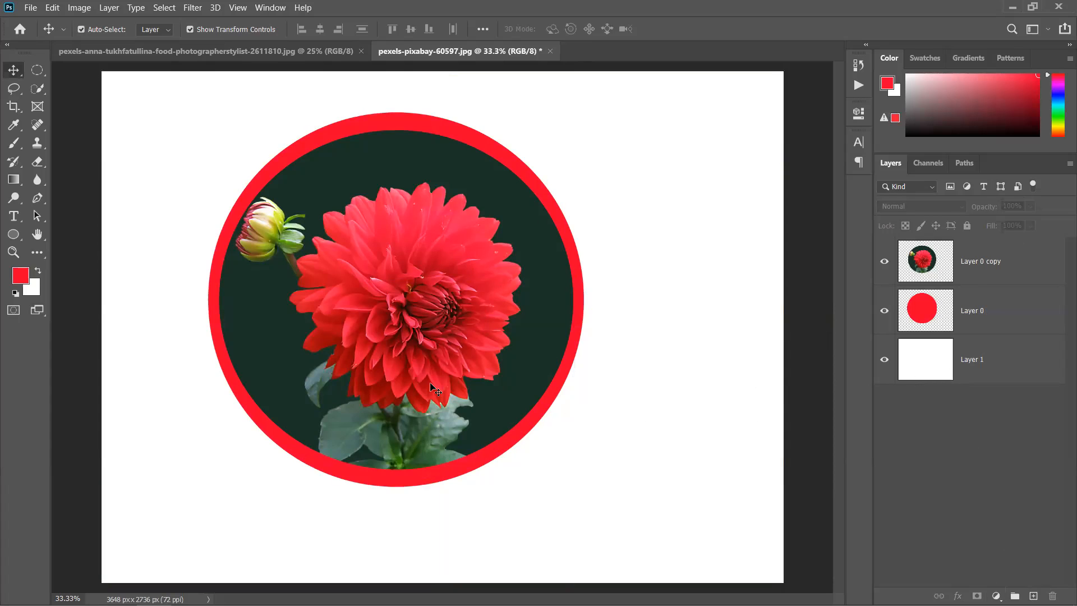
left_click_drag(406, 345, 412, 353)
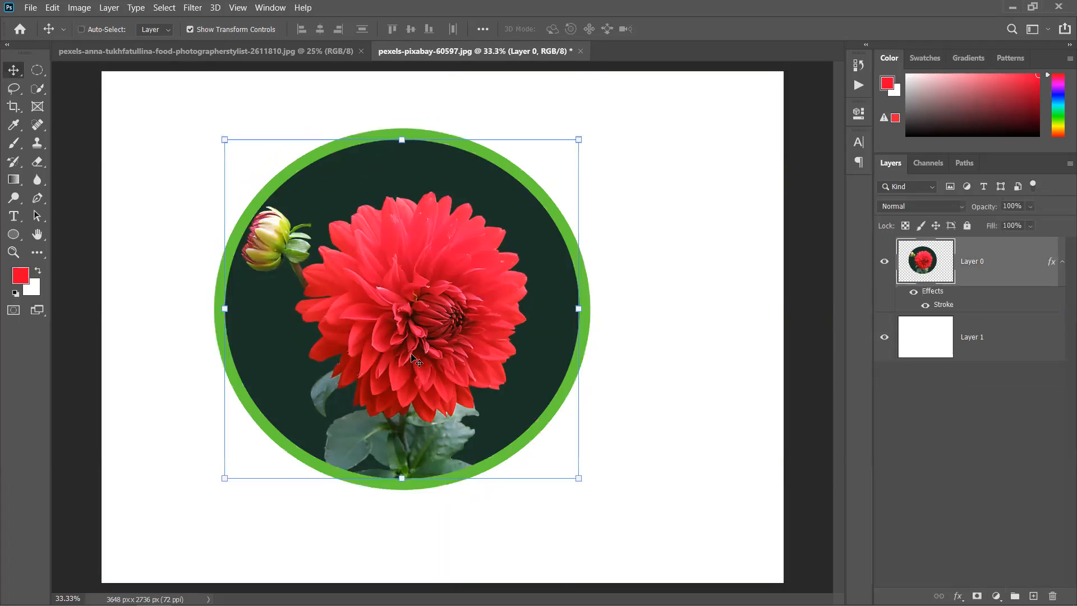
Step: Undo all edits back to the original flower photo's Background layer, and reset the foreground and background colors to black and white
key("ctrl+z")
key("ctrl+z")
key("ctrl+z")
key("ctrl+z")
key("ctrl+z")
key("ctrl+z")
key("ctrl+z")
key("ctrl+z")
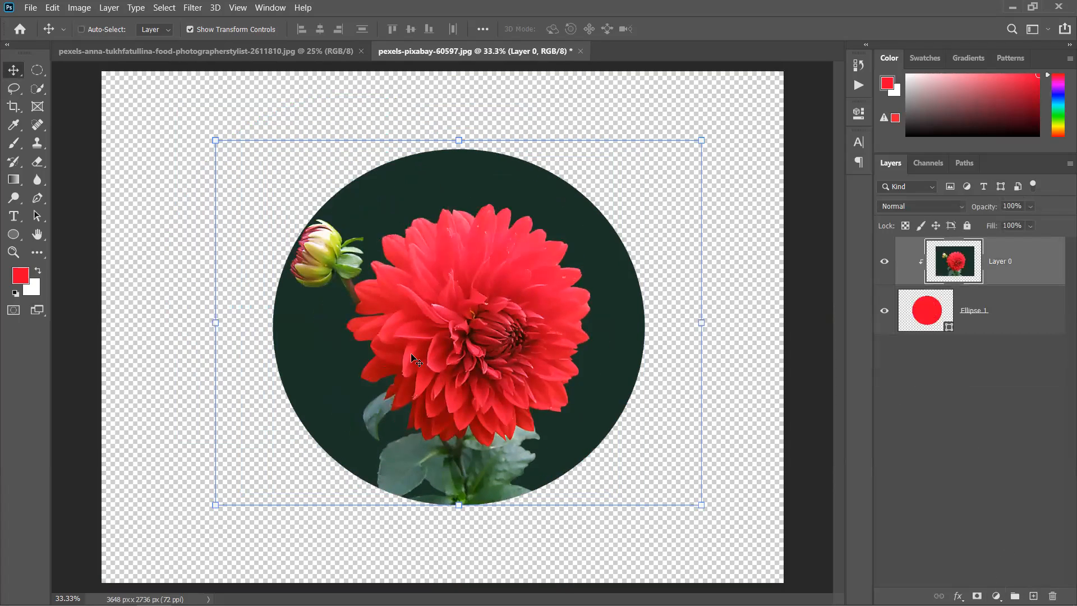
key("ctrl+z")
key("ctrl+z")
key("ctrl+z")
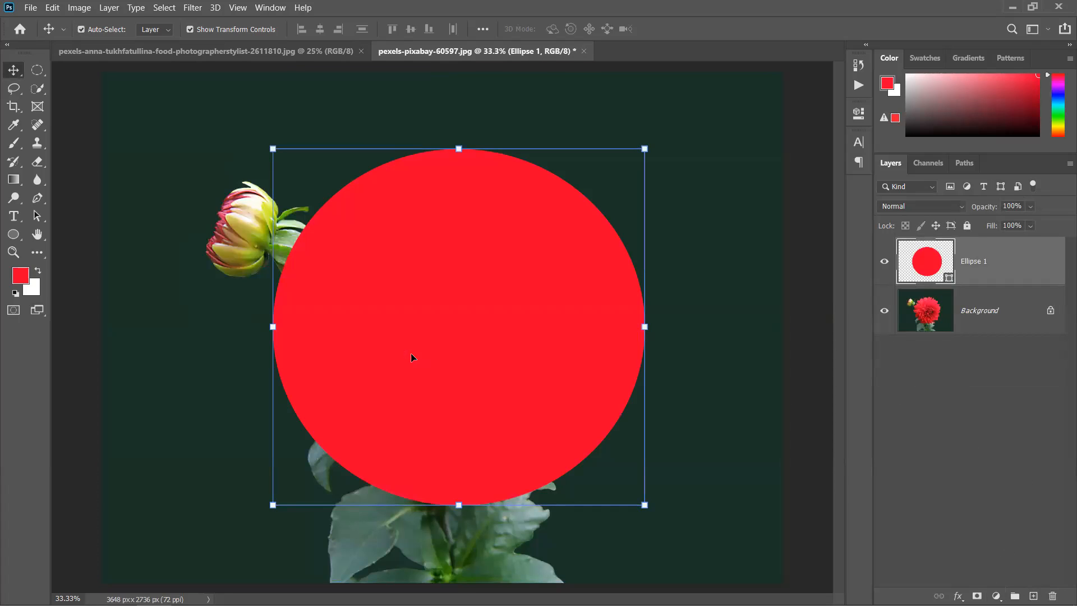
key("ctrl+z")
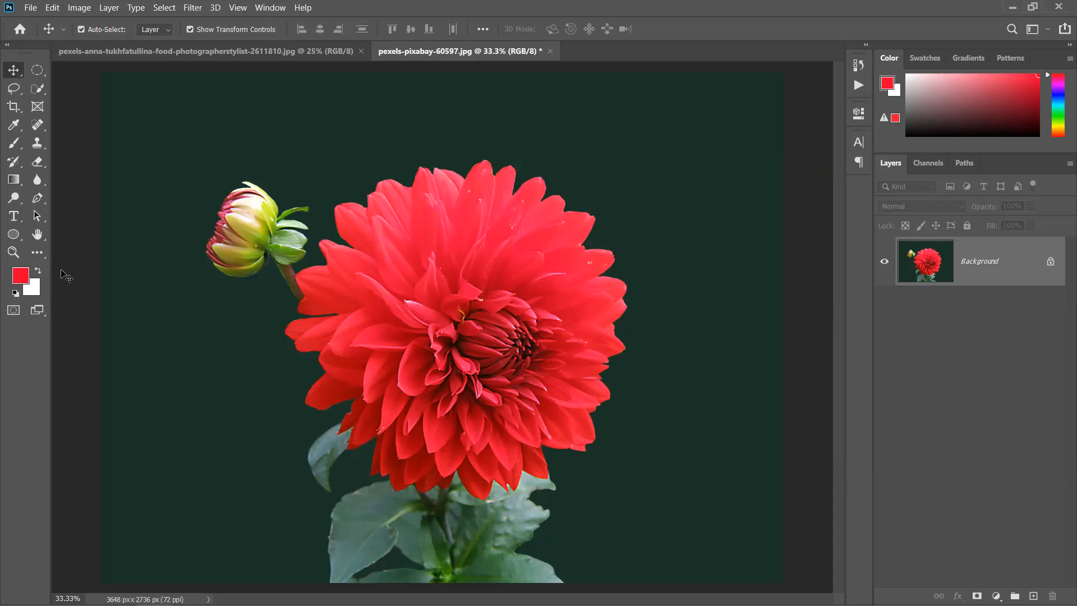
key("d")
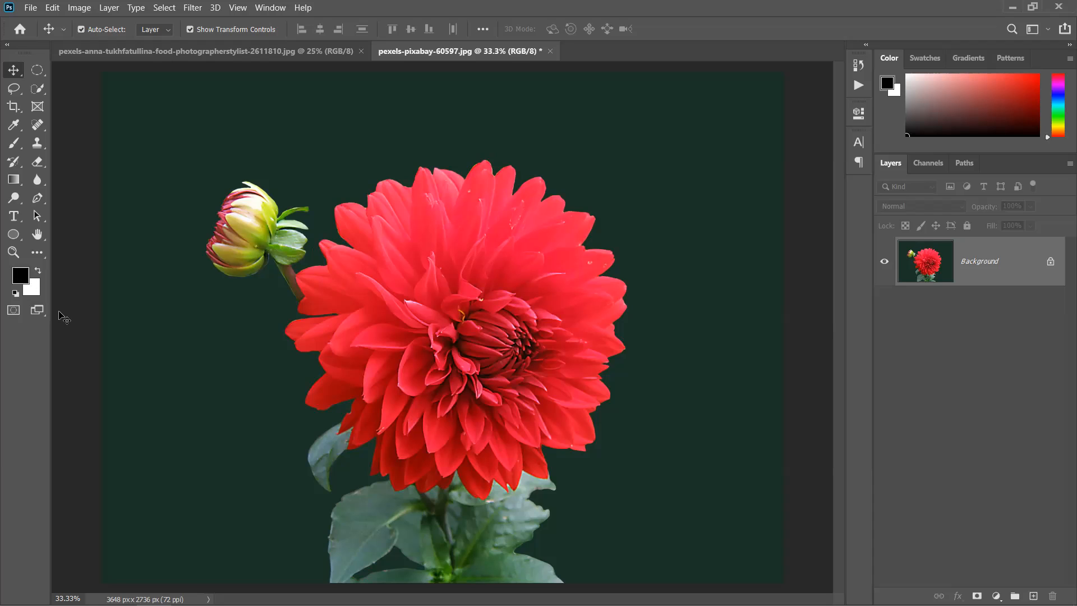
Step: Swap the foreground and background colors back and forth repeatedly between black and white
key("x")
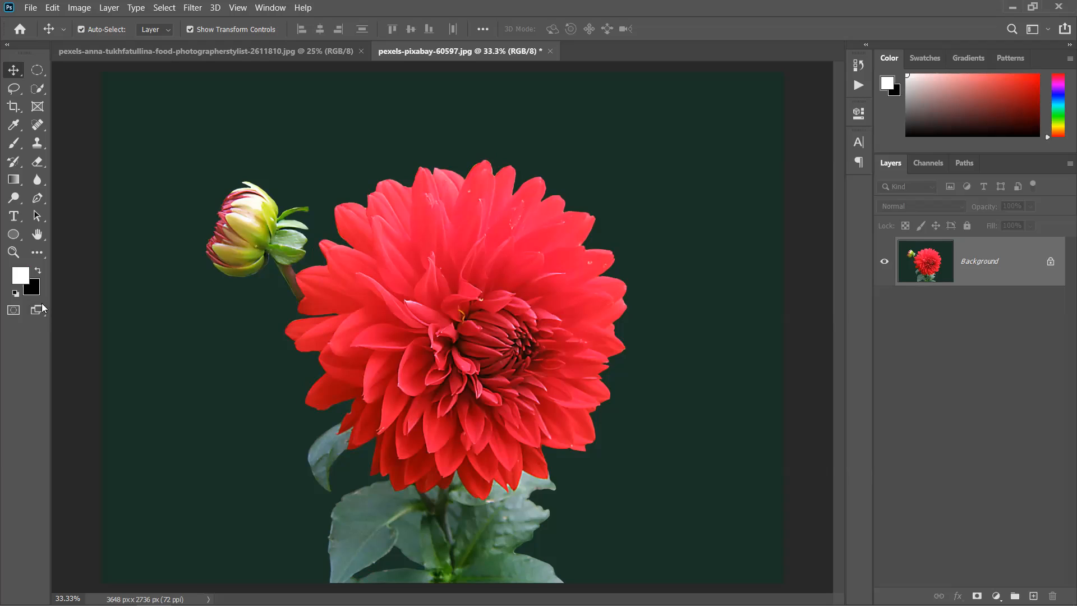
left_click(37, 269)
left_click(37, 270)
left_click(37, 269)
left_click(37, 269)
left_click(37, 270)
left_click(37, 270)
left_click(37, 269)
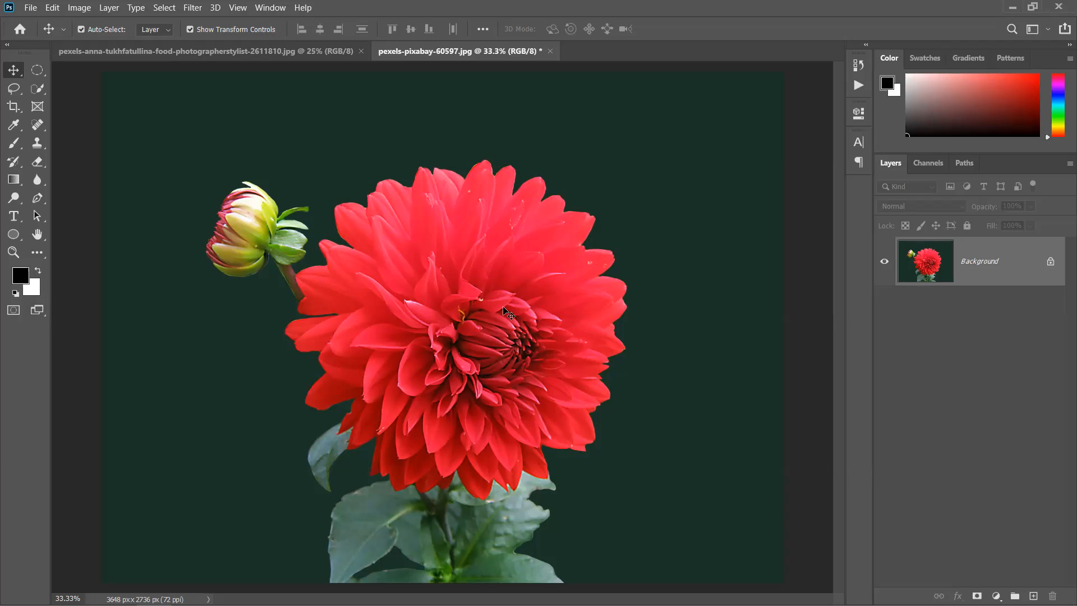
key("x")
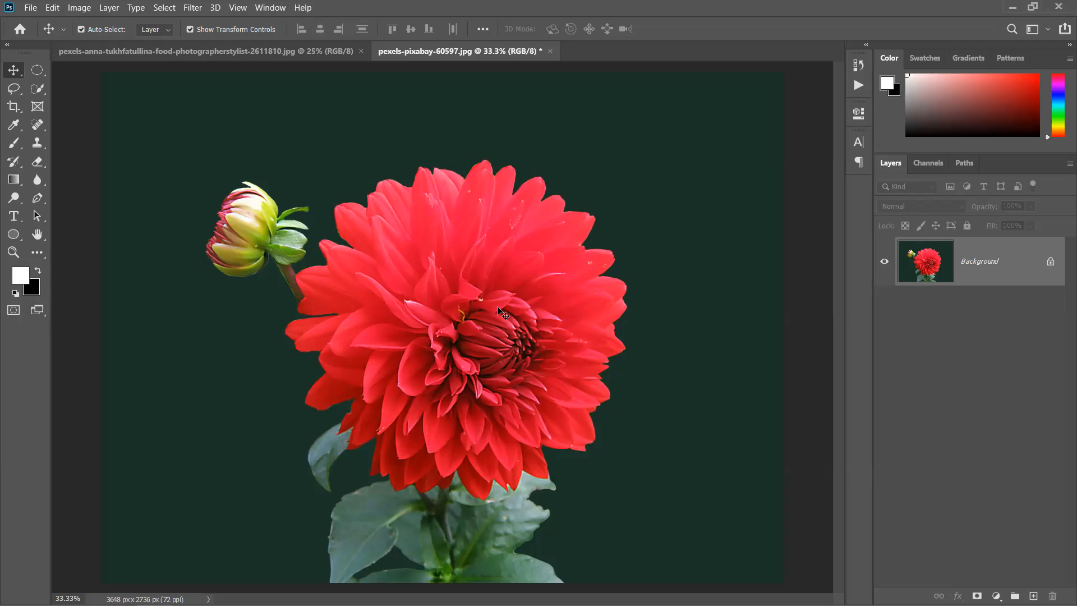
key("x")
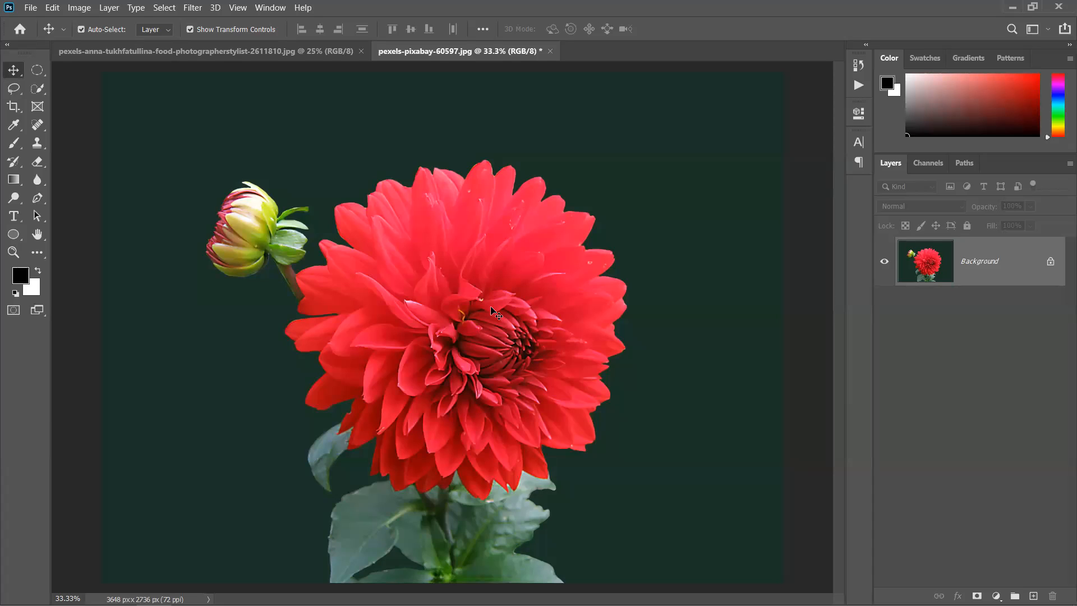
left_click(37, 271)
left_click(38, 271)
left_click(38, 271)
key("x")
key("x")
key("x")
key("x")
key("x")
key("x")
key("x")
key("x")
key("x")
key("x")
key("x")
Step: Set the foreground color to #c87373, and reset both colors to the default black and white
left_click(20, 276)
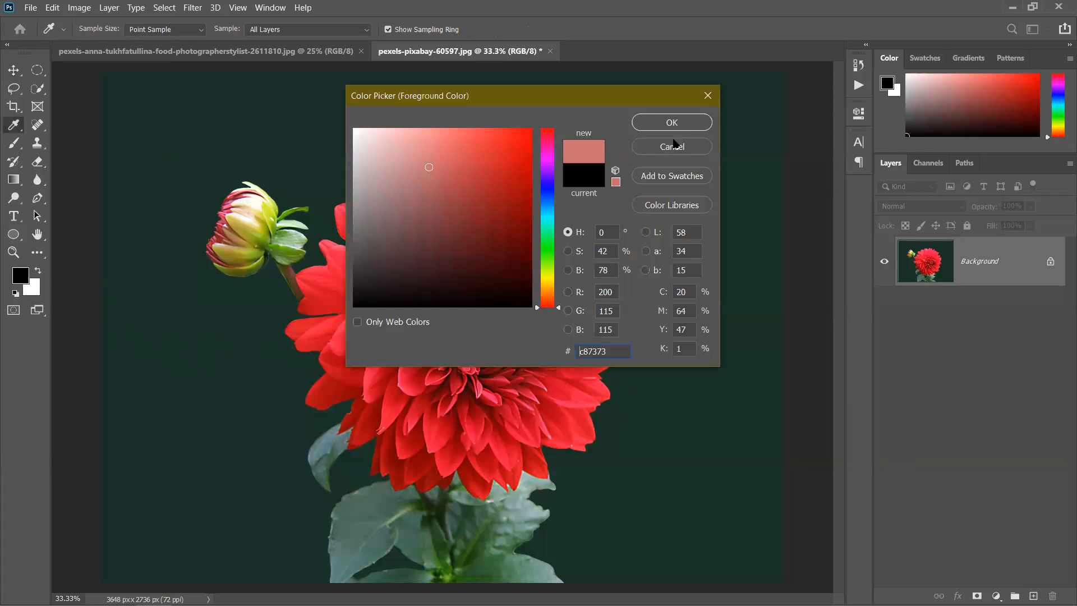
left_click(679, 124)
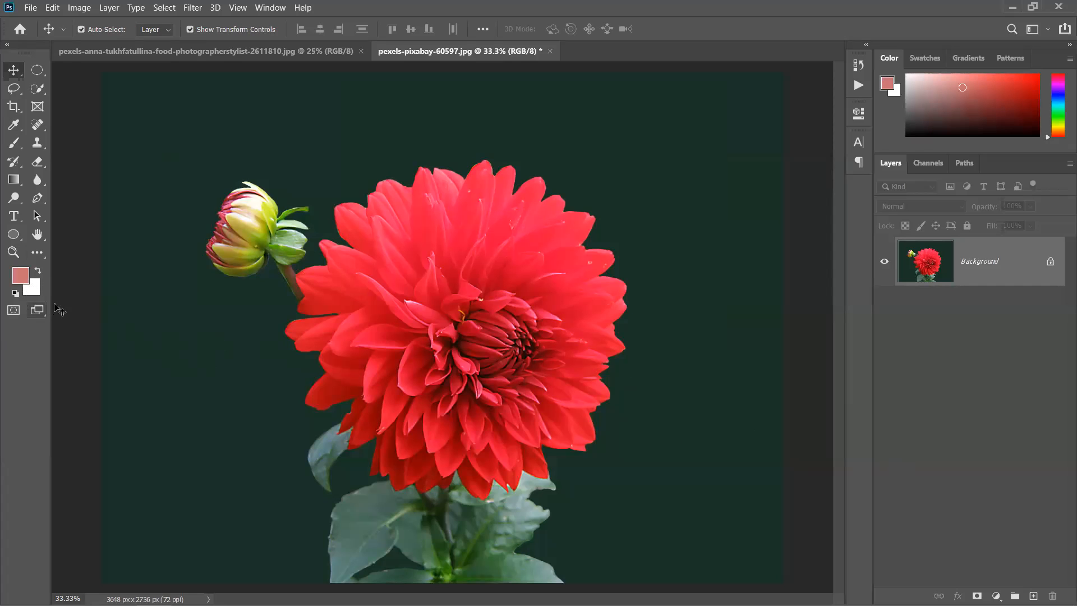
key("d")
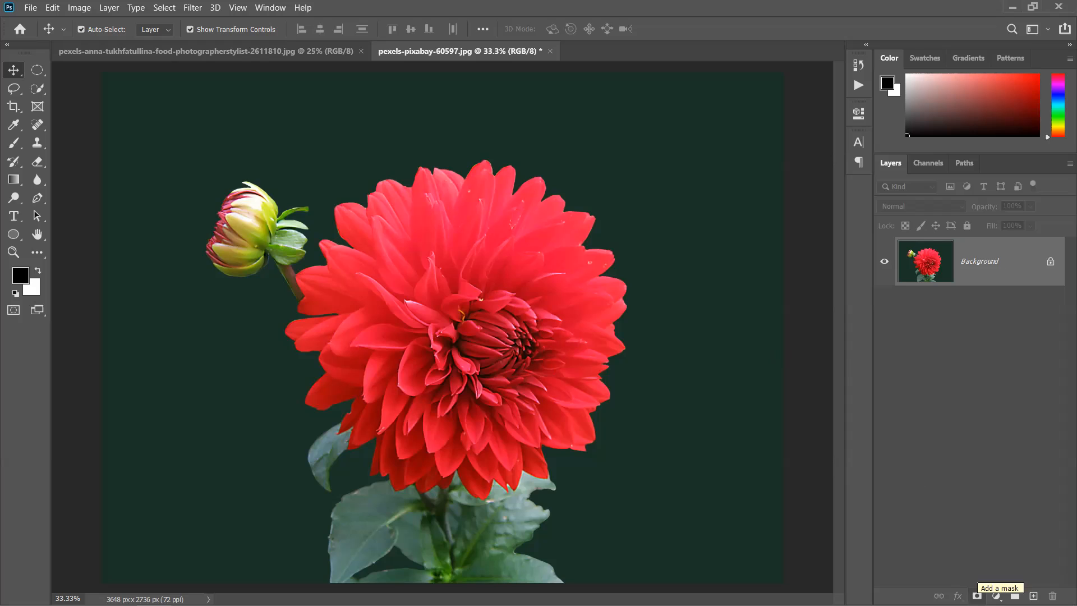
Step: Try a white layer mask and a black layer mask on the Background layer, undoing each one
left_click(977, 595)
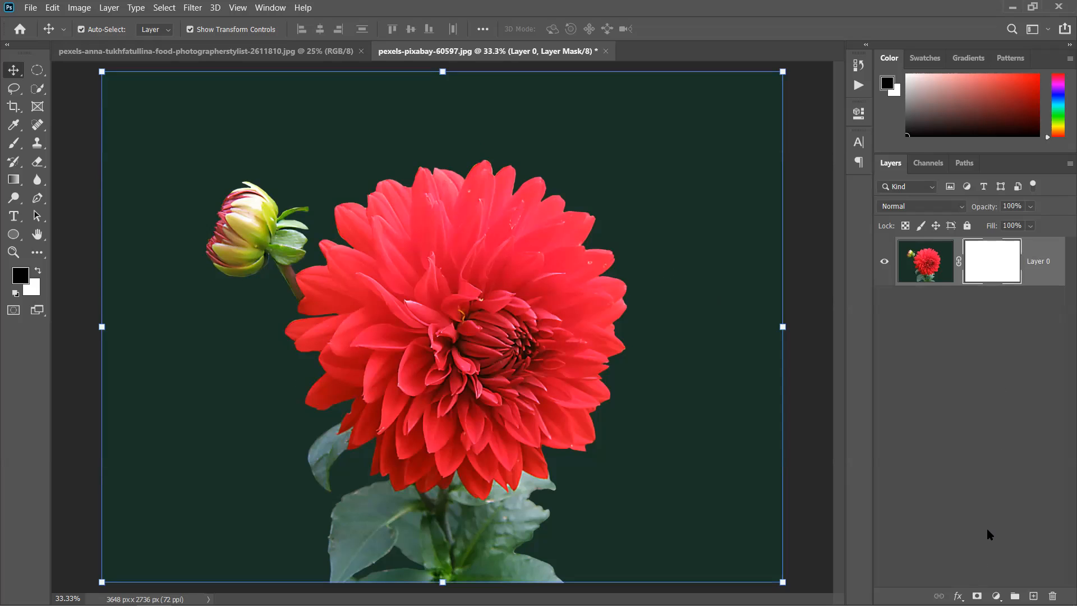
key("ctrl+z")
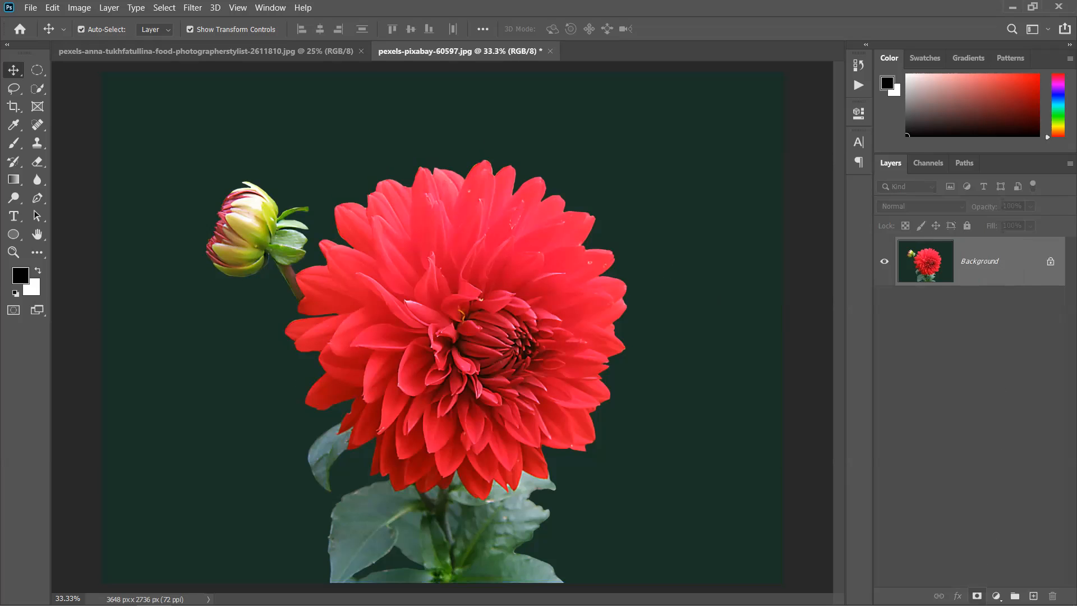
left_click(977, 596, "alt")
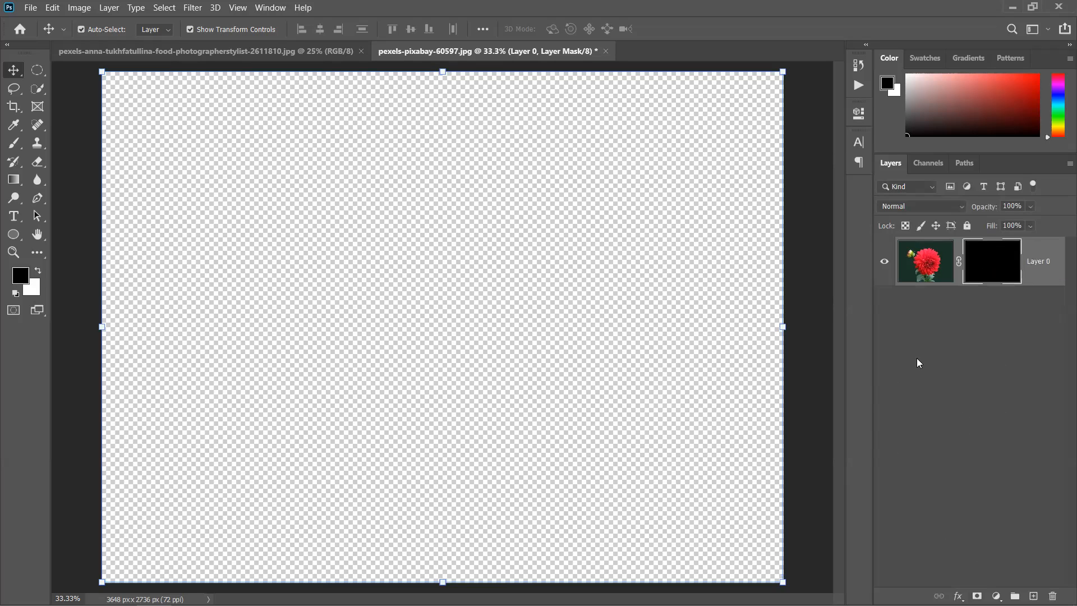
key("ctrl+z")
key("ctrl+z")
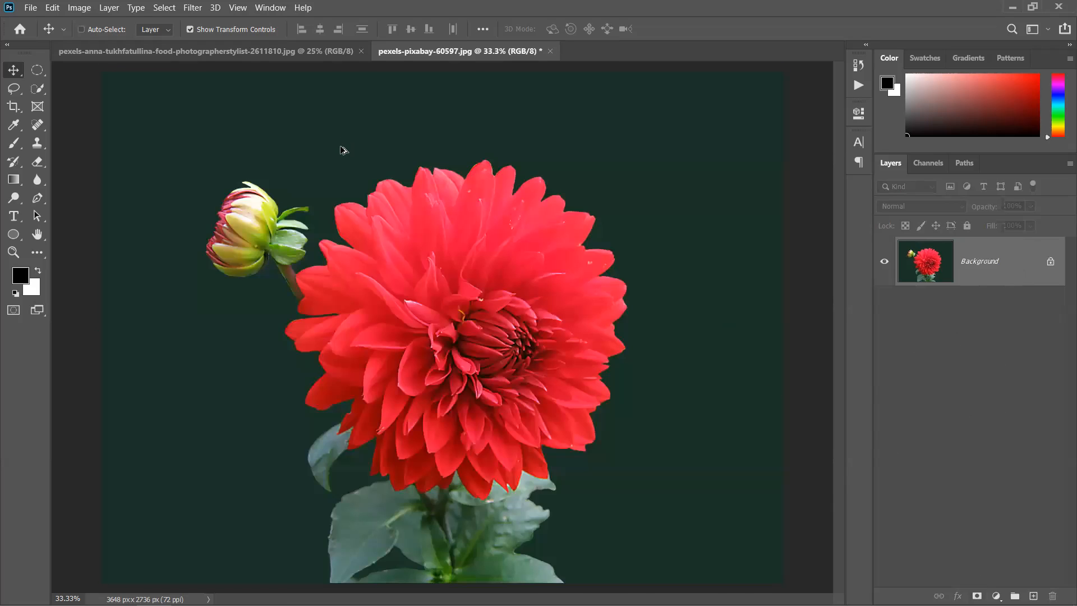
Step: Add a white layer mask to the flower image and set up a Soft Round brush at 187 px with 21% hardness
scroll(338, 148, "down", 1)
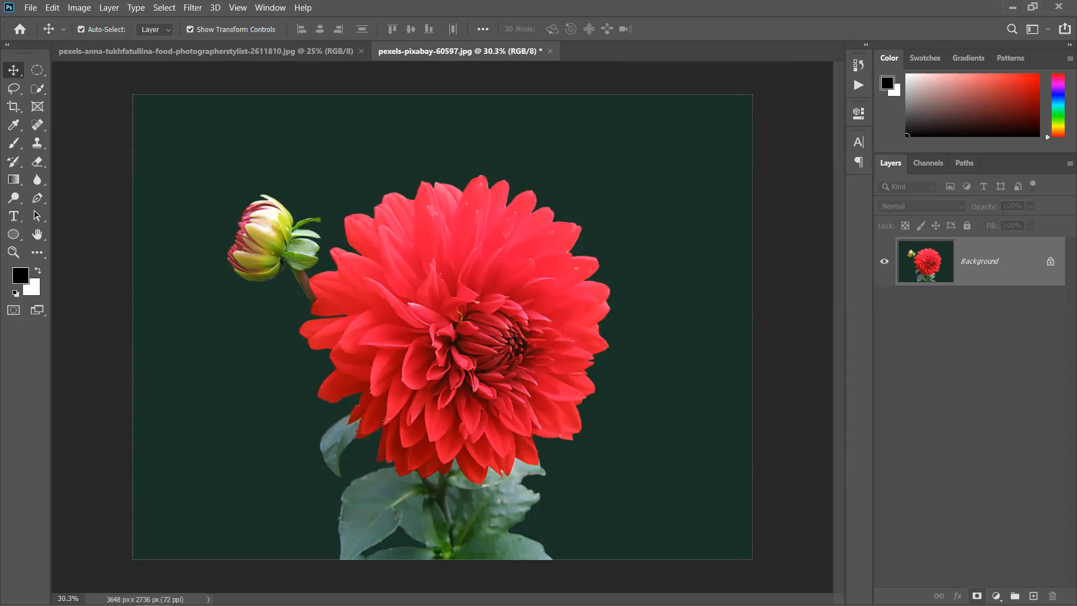
left_click(977, 596)
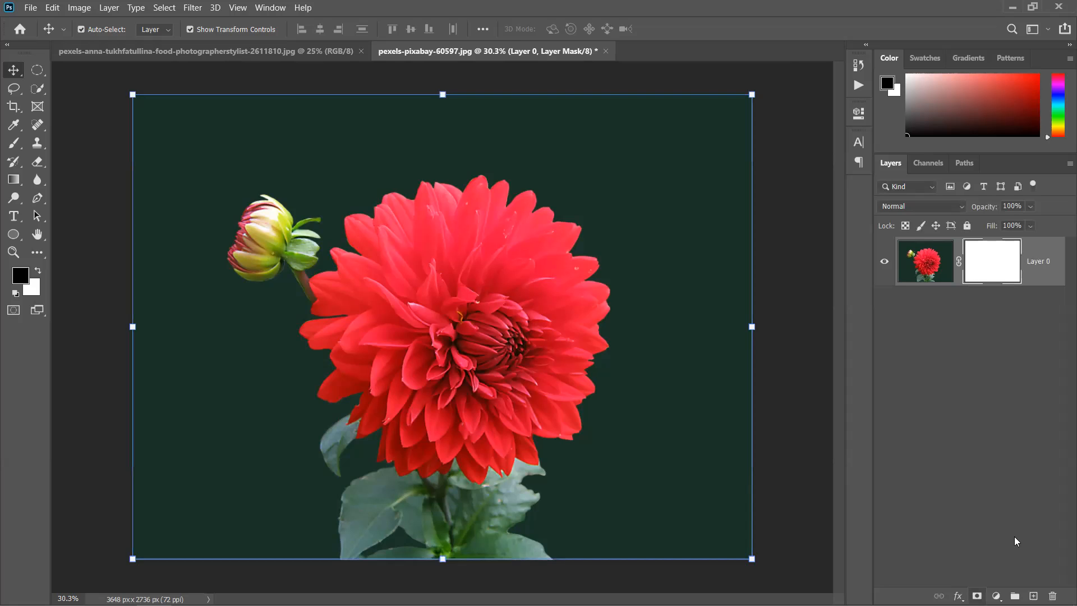
left_click(15, 146)
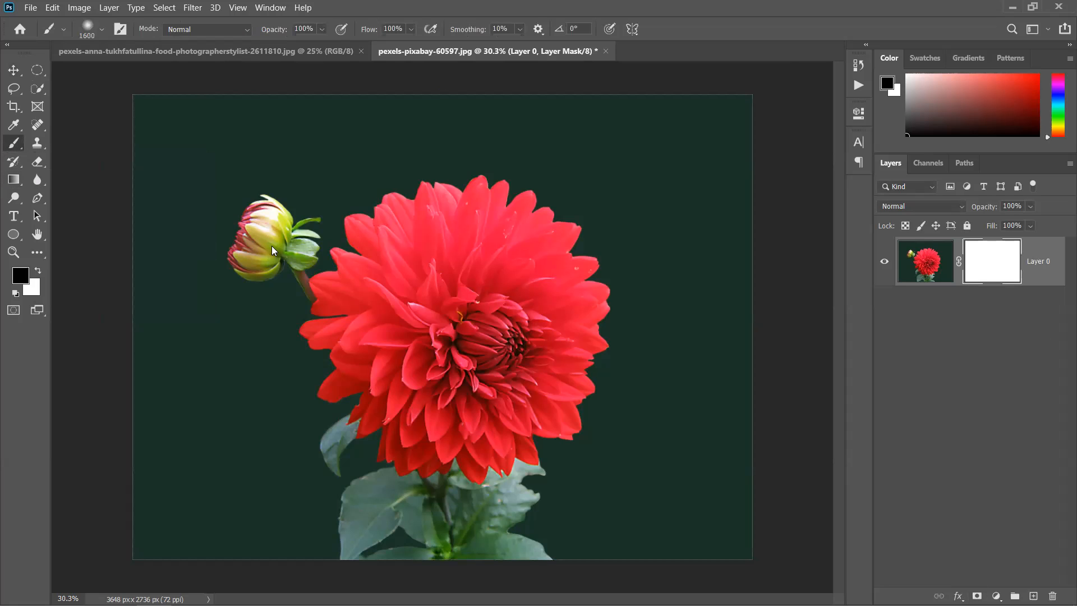
right_click(354, 223)
left_click(452, 256)
left_click(447, 287)
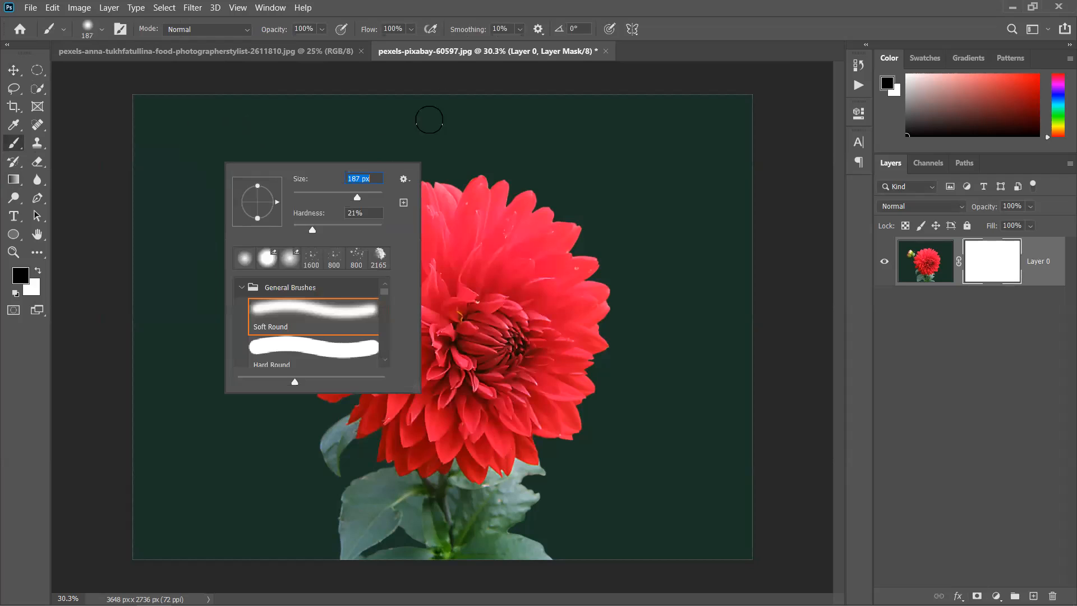
key("Return")
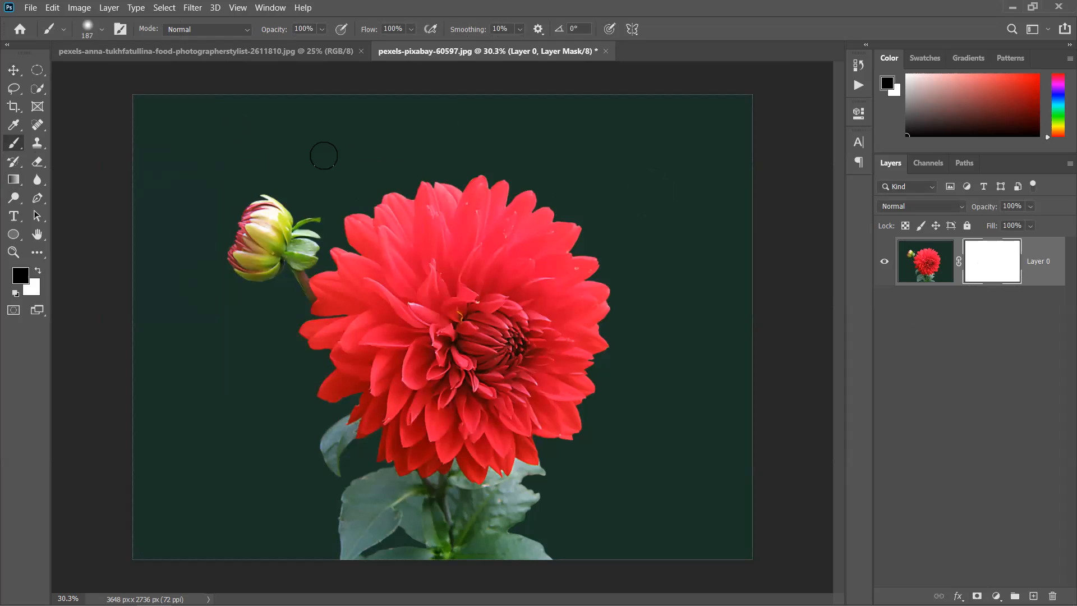
Step: Paint black on the mask to hide the green background beside the bud, above the flower and in a loop along the right side
mouse_move(271, 128)
left_mouse_down()
mouse_move(211, 195)
mouse_move(199, 274)
mouse_move(236, 340)
mouse_move(256, 316)
mouse_move(273, 391)
mouse_move(310, 446)
left_mouse_up()
mouse_move(302, 488)
left_mouse_down()
mouse_move(189, 519)
mouse_move(165, 294)
mouse_move(205, 131)
mouse_move(510, 127)
mouse_move(651, 194)
mouse_move(682, 381)
mouse_move(718, 483)
mouse_move(706, 168)
mouse_move(576, 88)
mouse_move(184, 76)
mouse_move(154, 116)
mouse_move(108, 140)
mouse_move(111, 119)
mouse_move(427, 92)
mouse_move(380, 106)
mouse_move(443, 111)
mouse_move(189, 151)
mouse_move(112, 193)
mouse_move(134, 201)
mouse_move(172, 254)
mouse_move(189, 220)
mouse_move(158, 166)
mouse_move(167, 249)
mouse_move(133, 454)
mouse_move(135, 251)
mouse_move(191, 360)
mouse_move(190, 417)
mouse_move(212, 429)
mouse_move(209, 364)
mouse_move(236, 433)
mouse_move(236, 371)
mouse_move(235, 390)
mouse_move(138, 488)
mouse_move(182, 490)
mouse_move(228, 532)
mouse_move(180, 574)
mouse_move(177, 520)
mouse_move(274, 460)
mouse_move(270, 306)
mouse_move(221, 287)
mouse_move(256, 307)
mouse_move(215, 298)
mouse_move(241, 328)
mouse_move(264, 477)
mouse_move(271, 386)
mouse_move(285, 358)
mouse_move(310, 365)
mouse_move(292, 442)
mouse_move(305, 478)
mouse_move(273, 486)
mouse_move(262, 516)
mouse_move(311, 499)
mouse_move(313, 560)
mouse_move(267, 555)
mouse_move(301, 546)
mouse_move(271, 497)
mouse_move(280, 491)
mouse_move(177, 495)
mouse_move(197, 284)
mouse_move(245, 188)
mouse_move(434, 165)
mouse_move(320, 152)
mouse_move(310, 163)
mouse_move(433, 120)
mouse_move(489, 133)
mouse_move(631, 126)
left_mouse_up()
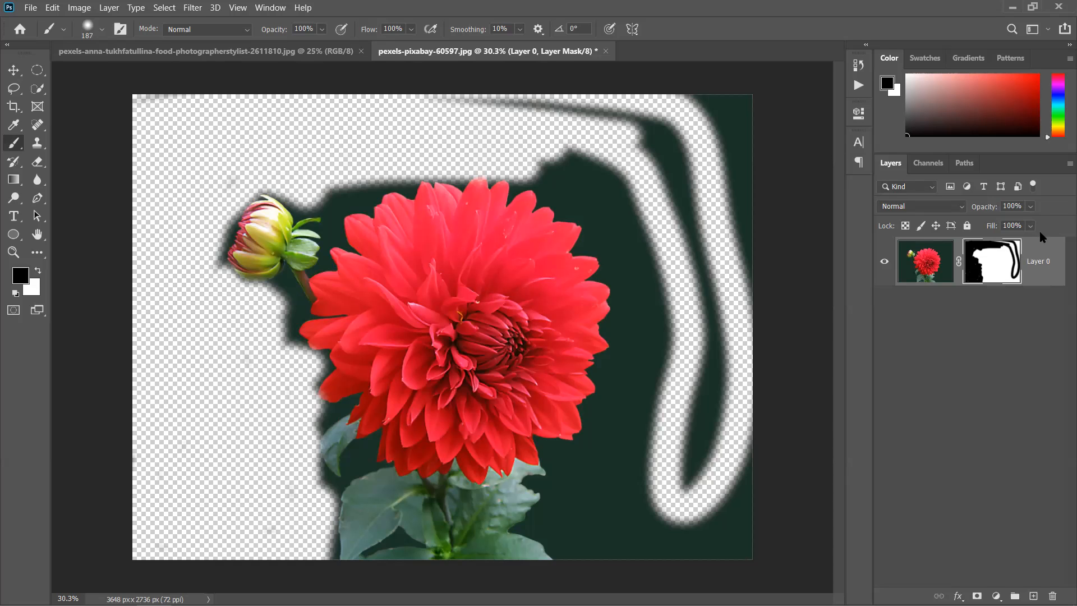
Step: Fill the leftover gaps with black in the isolated mask view, and hide more background between the bud and flower and near the upper-right corner
left_click(996, 268, "alt")
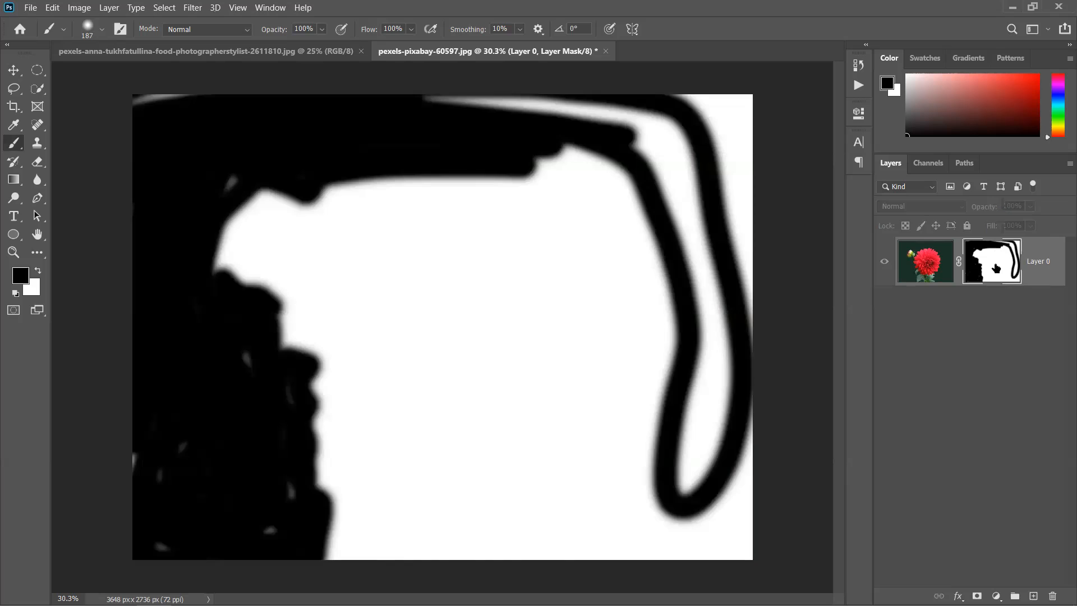
mouse_move(135, 102)
left_mouse_down()
mouse_move(171, 94)
mouse_move(125, 116)
left_mouse_up()
left_click(231, 182)
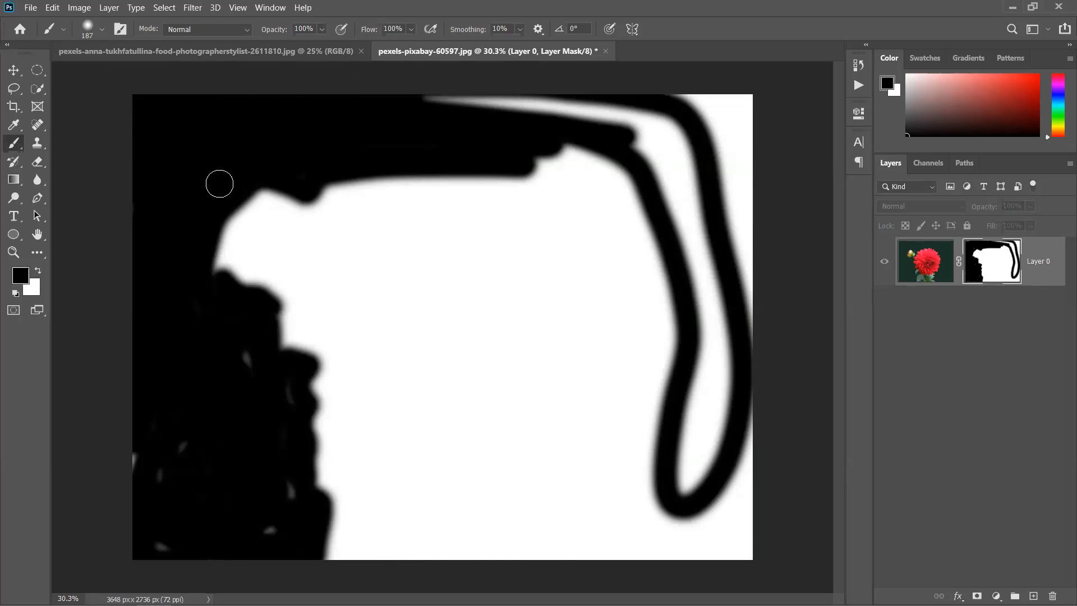
mouse_move(187, 440)
left_mouse_down()
mouse_move(268, 532)
mouse_move(286, 500)
mouse_move(213, 361)
mouse_move(233, 377)
mouse_move(246, 349)
left_mouse_up()
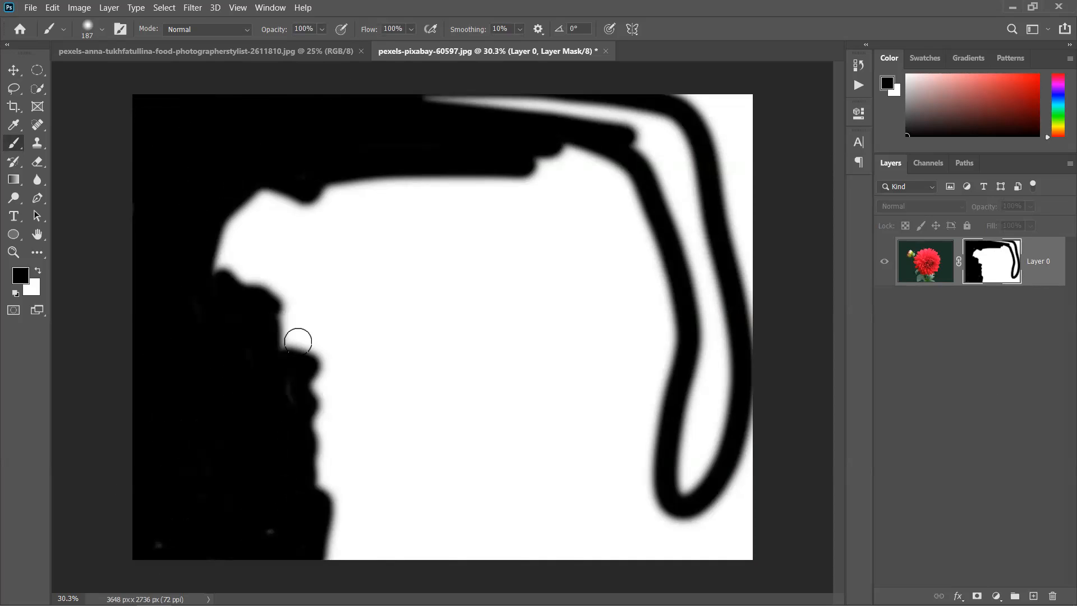
left_click(994, 259, "alt")
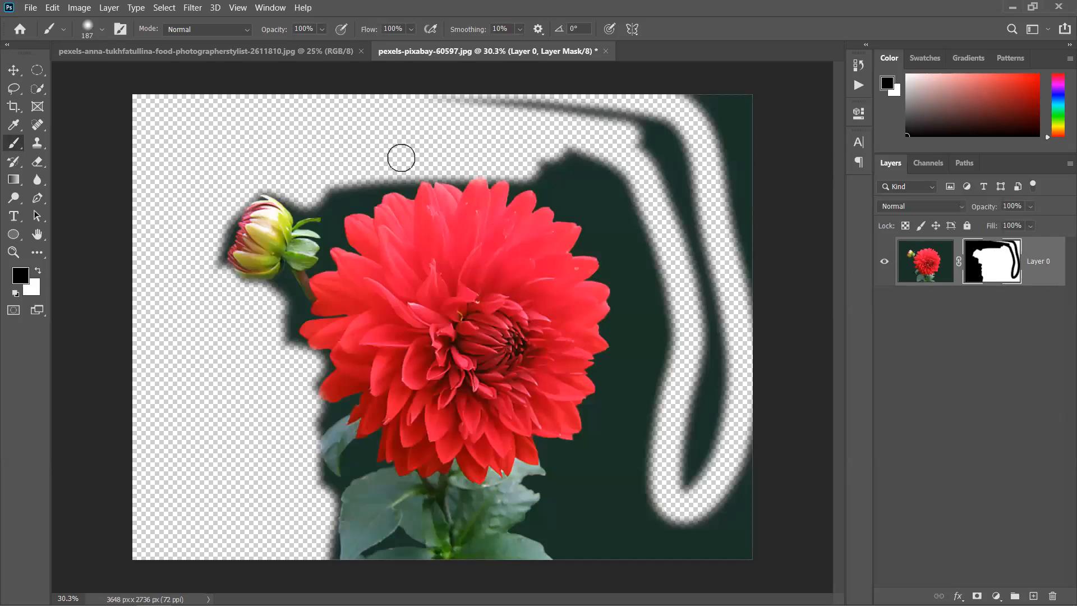
mouse_move(310, 203)
left_mouse_down()
mouse_move(350, 179)
mouse_move(348, 191)
mouse_move(372, 185)
left_mouse_up()
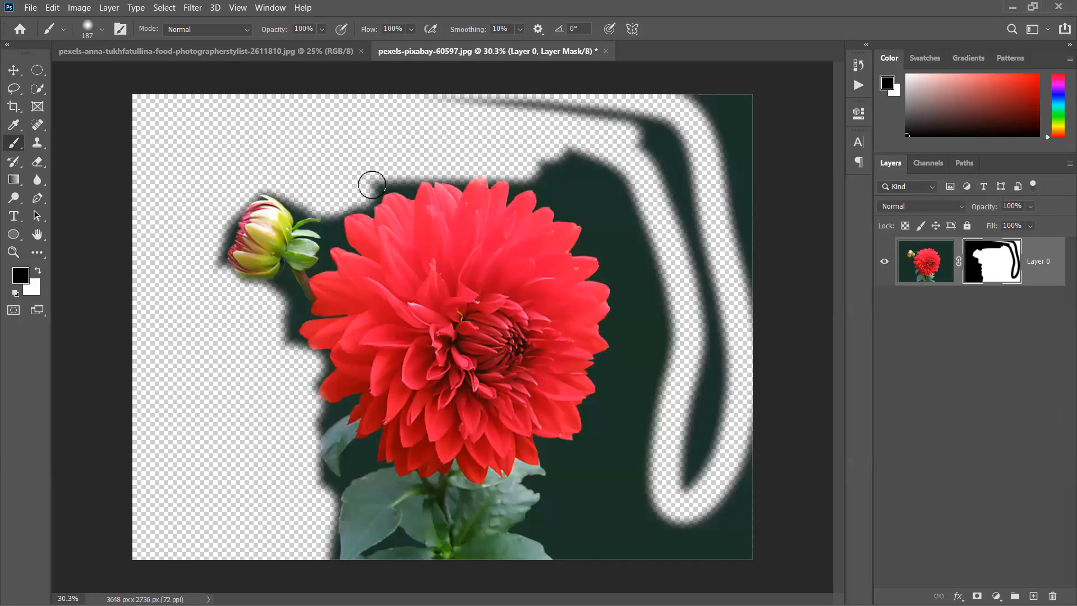
mouse_move(680, 113)
left_mouse_down()
mouse_move(702, 207)
mouse_move(692, 225)
mouse_move(724, 200)
left_mouse_up()
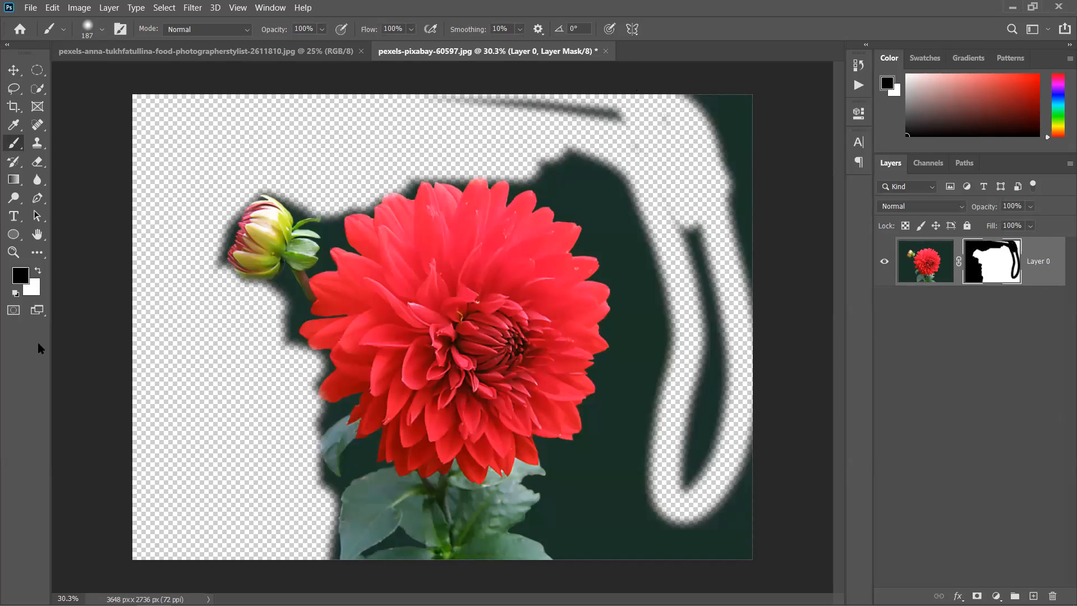
Step: Paint the mask white to bring back the whole hidden background, enlarging the brush to 448 px for the remaining patches
left_click(37, 271)
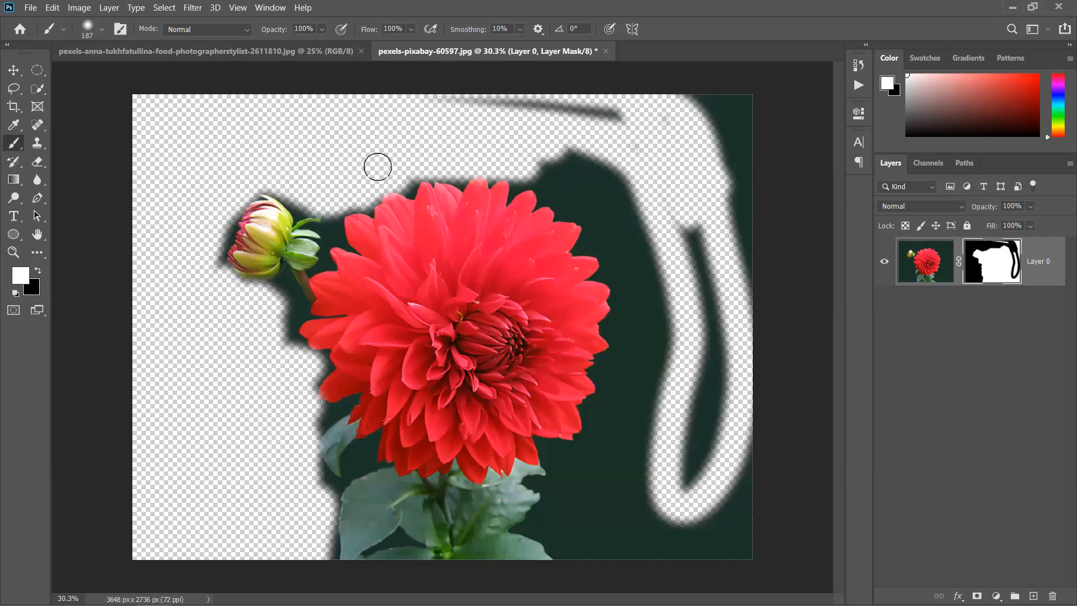
mouse_move(245, 184)
left_mouse_down()
mouse_move(210, 277)
mouse_move(312, 154)
mouse_move(243, 336)
mouse_move(363, 130)
mouse_move(212, 445)
mouse_move(459, 103)
mouse_move(274, 449)
mouse_move(561, 205)
mouse_move(90, 217)
mouse_move(163, 174)
mouse_move(740, 71)
mouse_move(146, 131)
mouse_move(808, 193)
mouse_move(673, 280)
mouse_move(616, 428)
mouse_move(728, 262)
mouse_move(185, 292)
mouse_move(679, 314)
mouse_move(166, 377)
mouse_move(249, 409)
left_mouse_up()
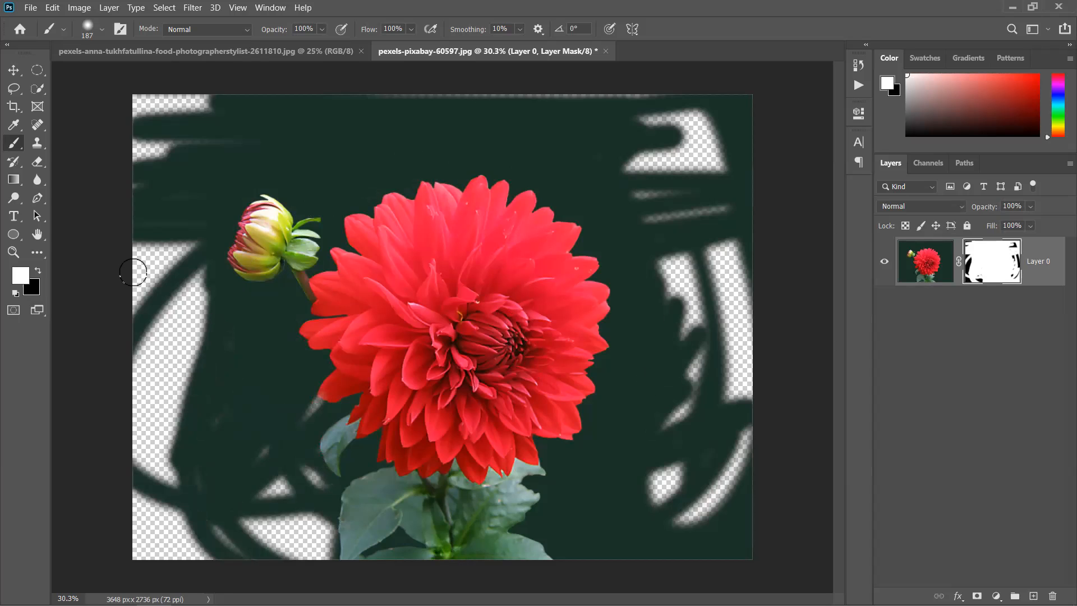
right_click(308, 164)
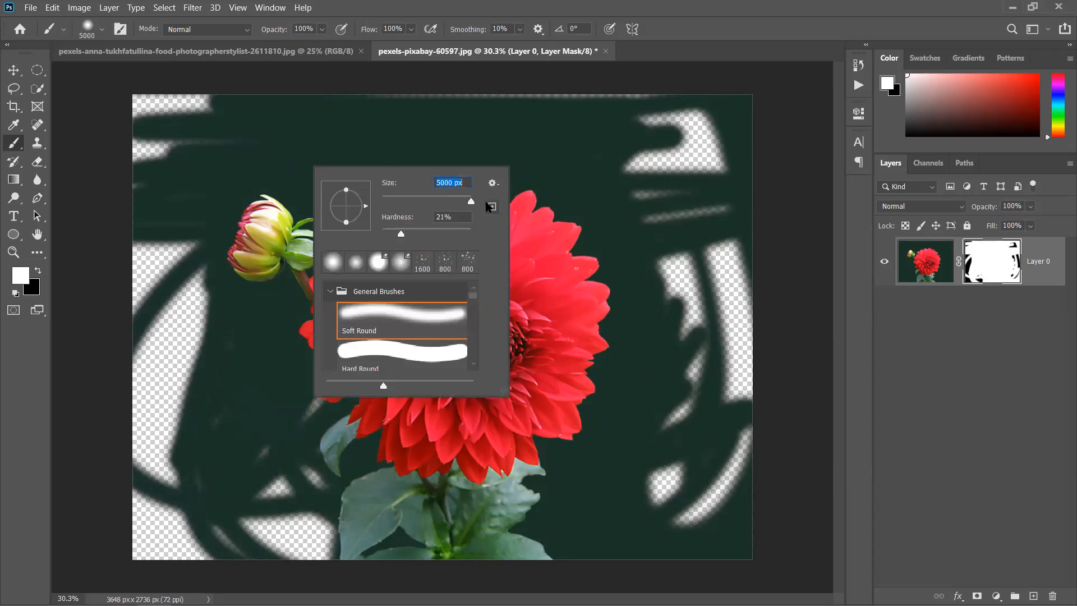
mouse_move(152, 104)
left_mouse_down()
mouse_move(217, 302)
mouse_move(168, 437)
mouse_move(164, 303)
mouse_move(238, 362)
mouse_move(336, 534)
mouse_move(247, 555)
mouse_move(334, 449)
mouse_move(273, 530)
mouse_move(511, 530)
mouse_move(831, 422)
mouse_move(916, 336)
mouse_move(757, 33)
mouse_move(740, 323)
mouse_move(663, 211)
mouse_move(644, 287)
mouse_move(547, 94)
left_mouse_up()
left_click_drag(709, 471, 707, 411)
mouse_move(488, 51)
left_mouse_down()
mouse_move(713, 291)
mouse_move(514, 37)
mouse_move(513, 51)
left_mouse_up()
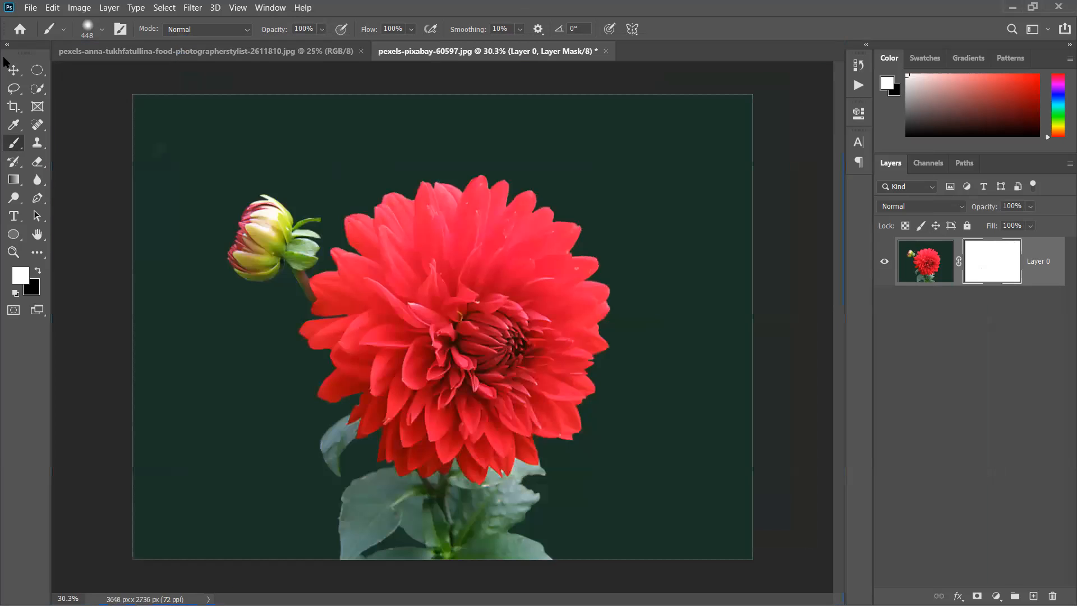
Step: Duplicate the masked Layer 0 and select the whole red flower on the copy with the Quick Selection tool
left_click(14, 70)
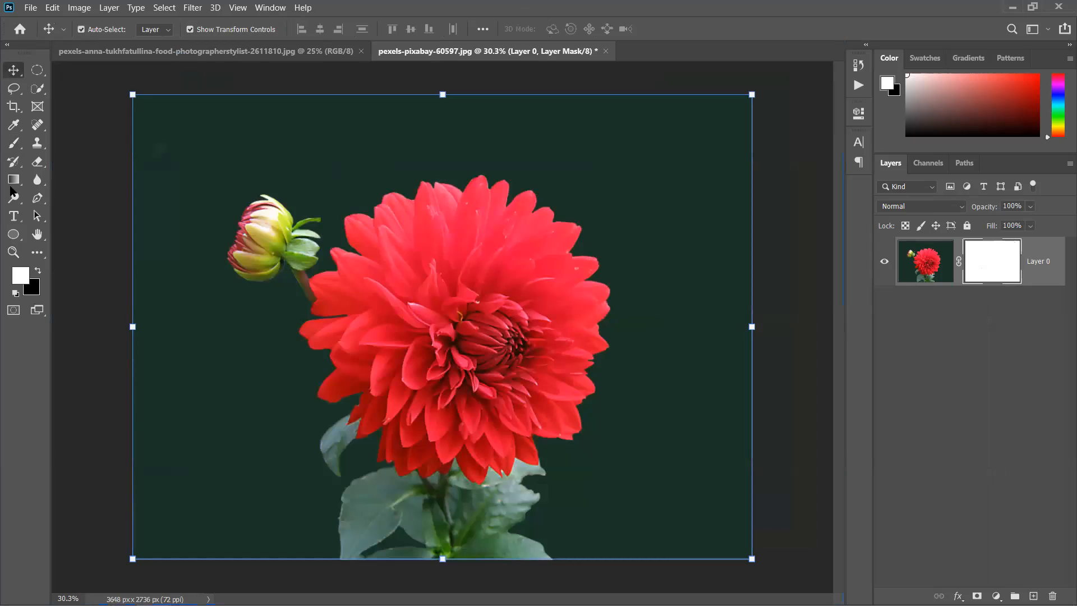
left_click(35, 90)
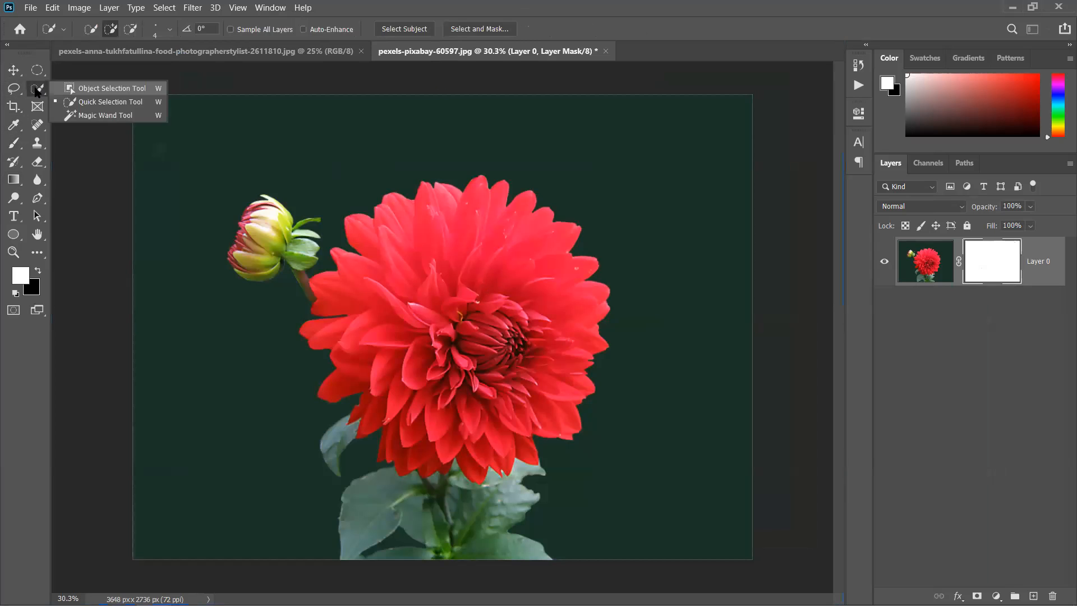
left_click(95, 101)
key("ctrl+z")
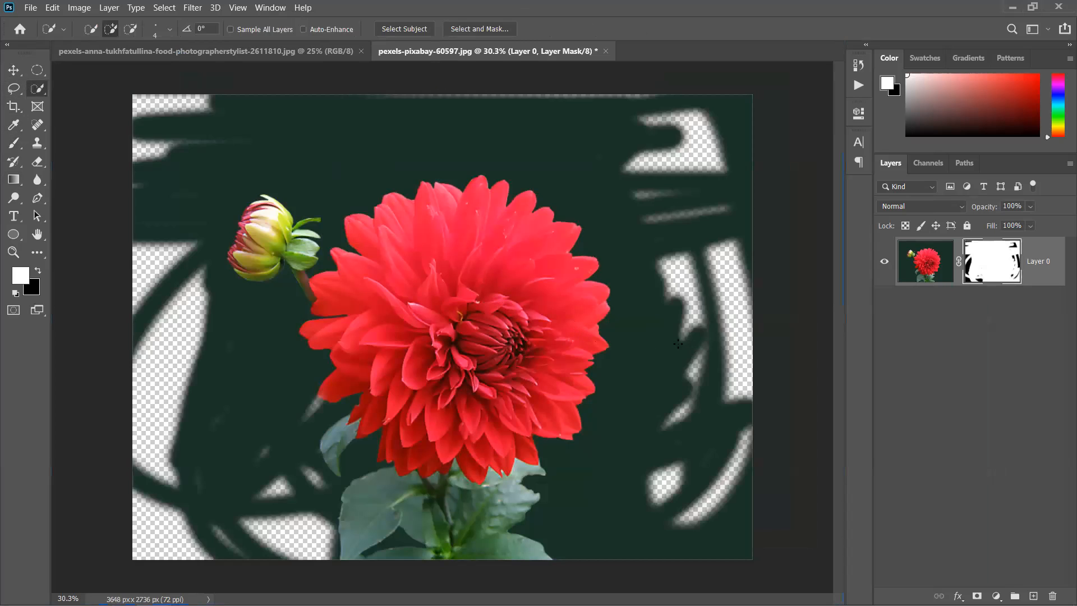
key("ctrl+z")
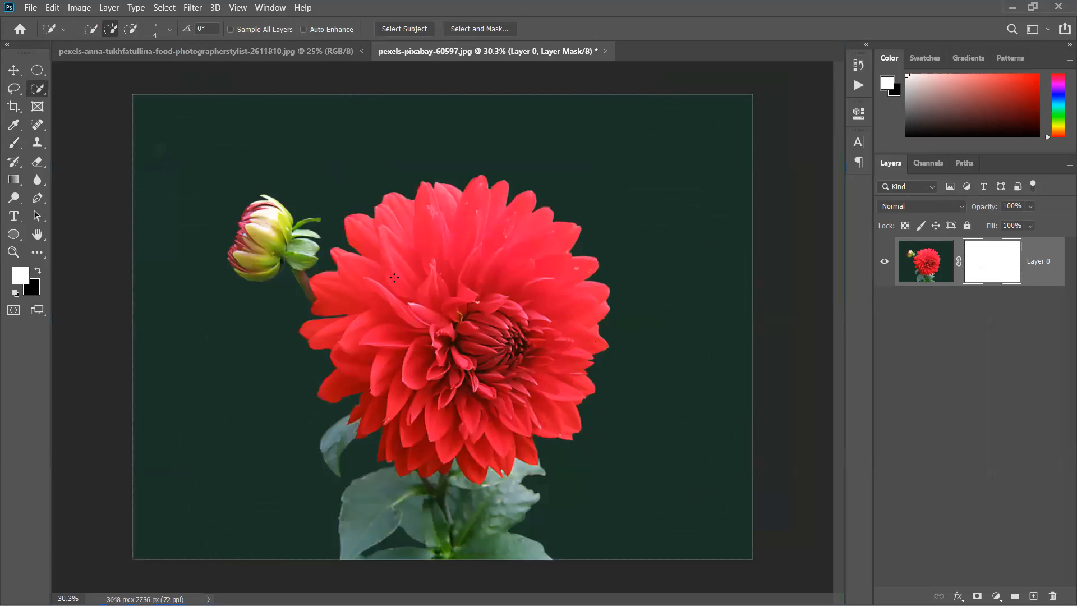
left_click_drag(920, 268, 1034, 594)
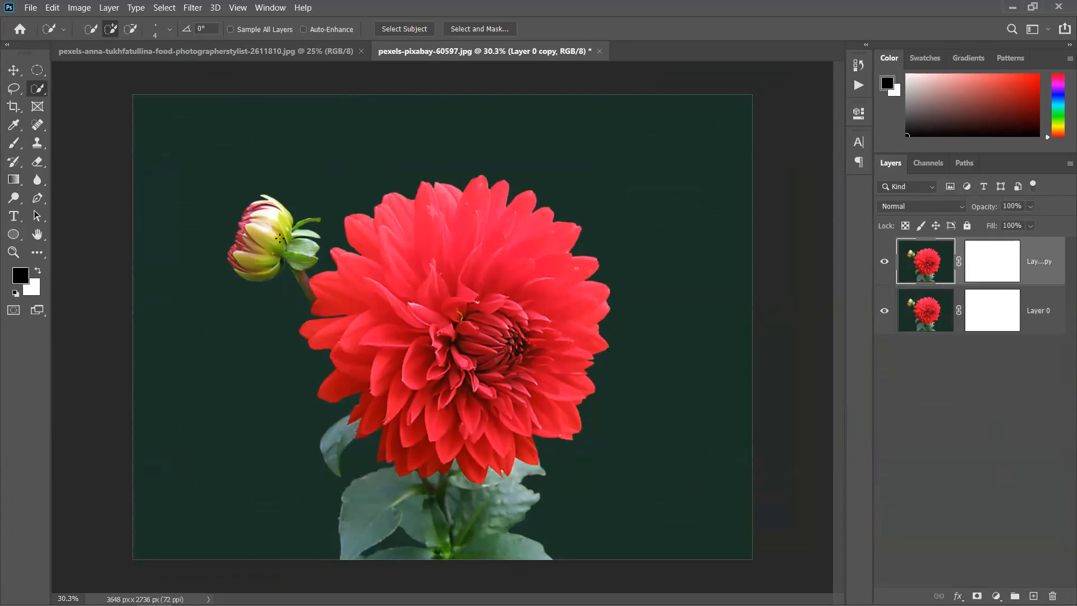
mouse_move(510, 312)
left_mouse_down()
mouse_move(452, 251)
mouse_move(474, 244)
mouse_move(343, 309)
mouse_move(339, 323)
mouse_move(358, 354)
mouse_move(418, 401)
left_mouse_up()
left_click_drag(400, 452, 438, 461)
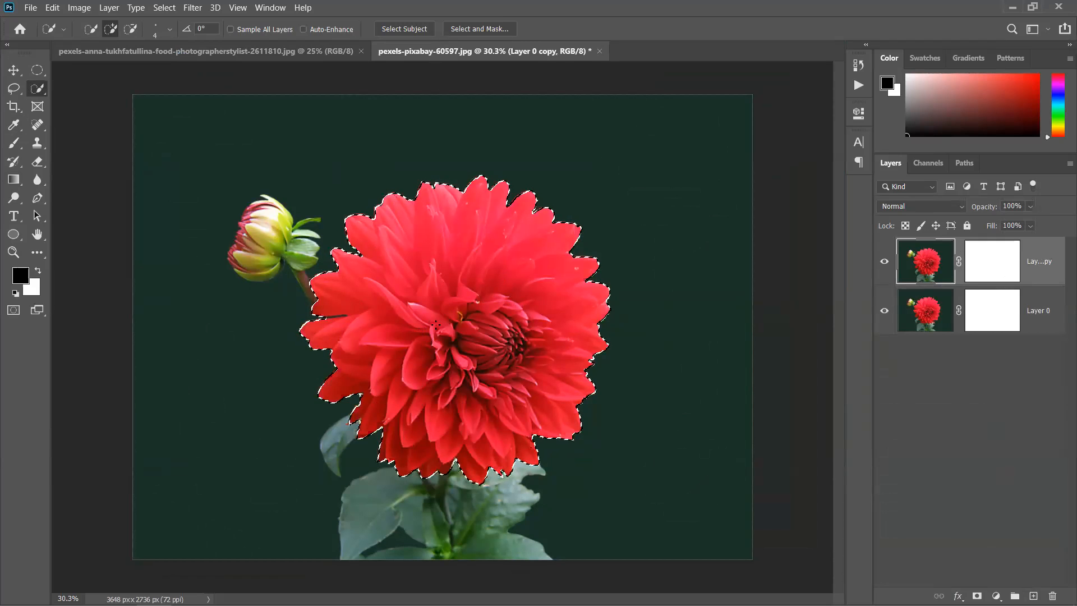
Step: Try moving the selected red flower around the canvas with the Move tool
left_click(14, 70)
left_click_drag(476, 289, 573, 241)
left_click_drag(624, 283, 494, 315)
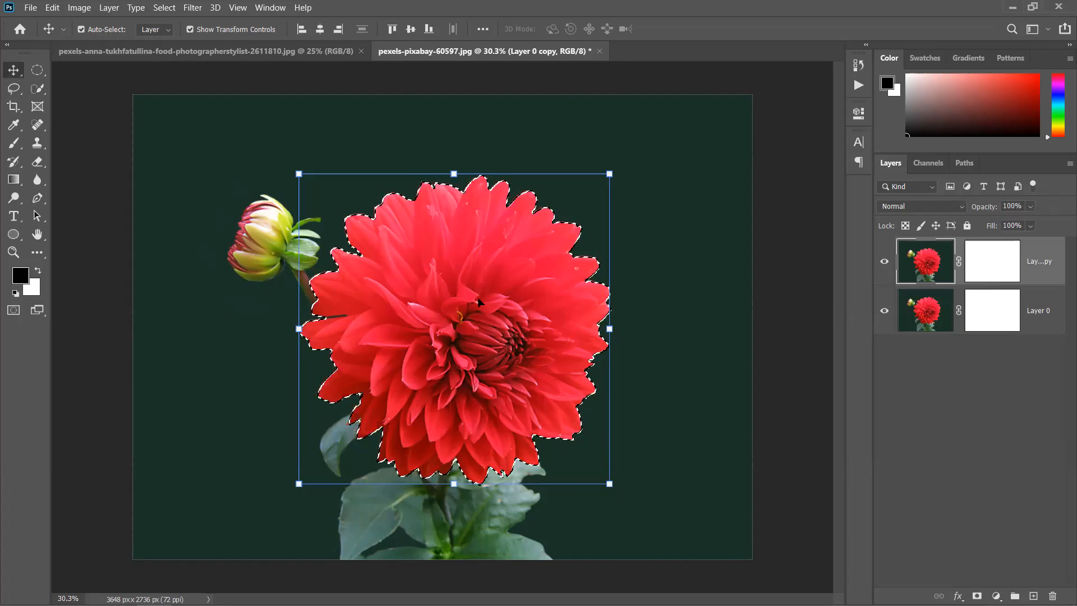
Step: Close the flower photo without saving its changes
left_click(598, 52)
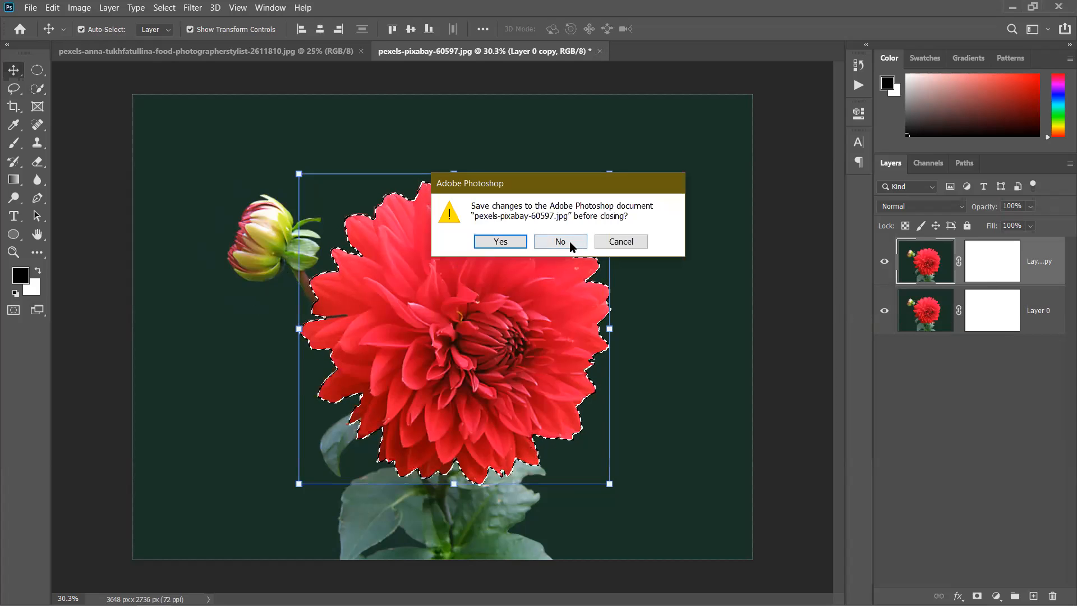
left_click(570, 245)
Step: Select the large orange, the small orange above it and the overlapping leaf in the fruit photo with the Quick Selection tool
scroll(601, 314, "up", 11)
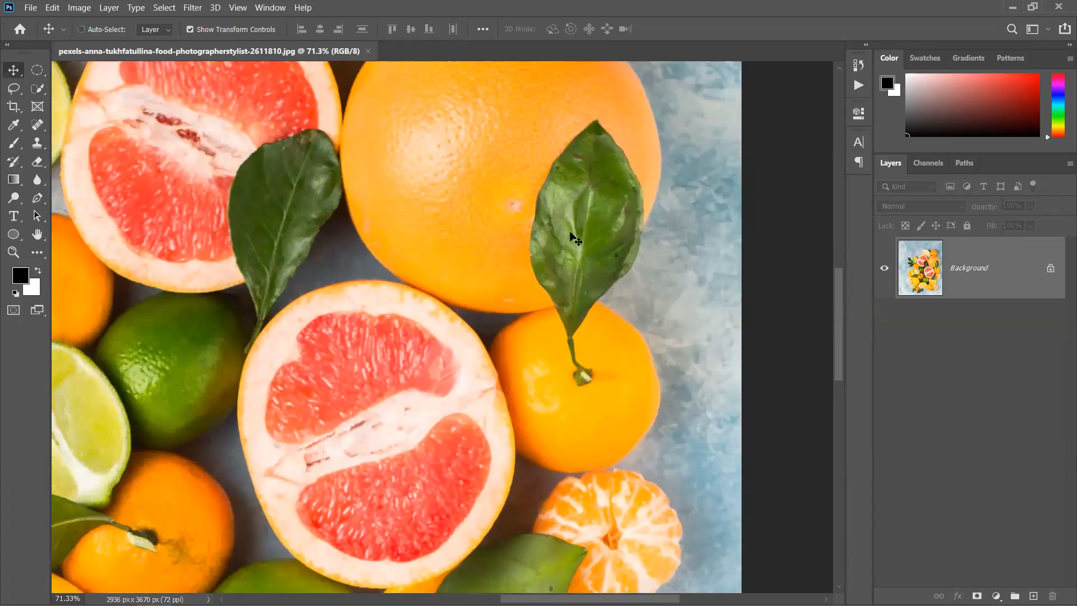
left_click_drag(537, 231, 542, 299)
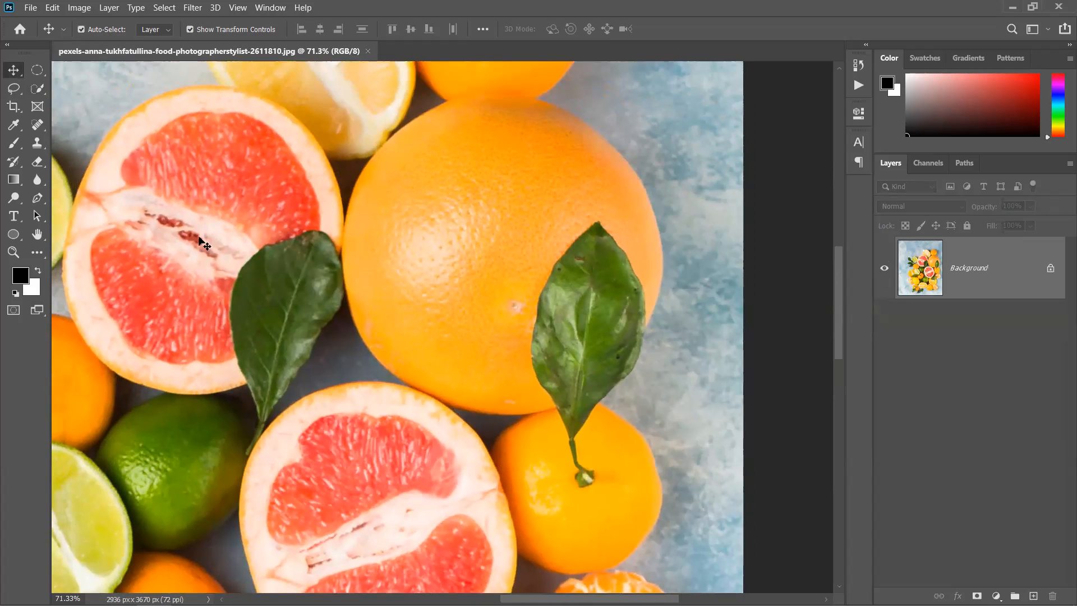
left_click(38, 90)
left_click_drag(434, 160, 476, 243)
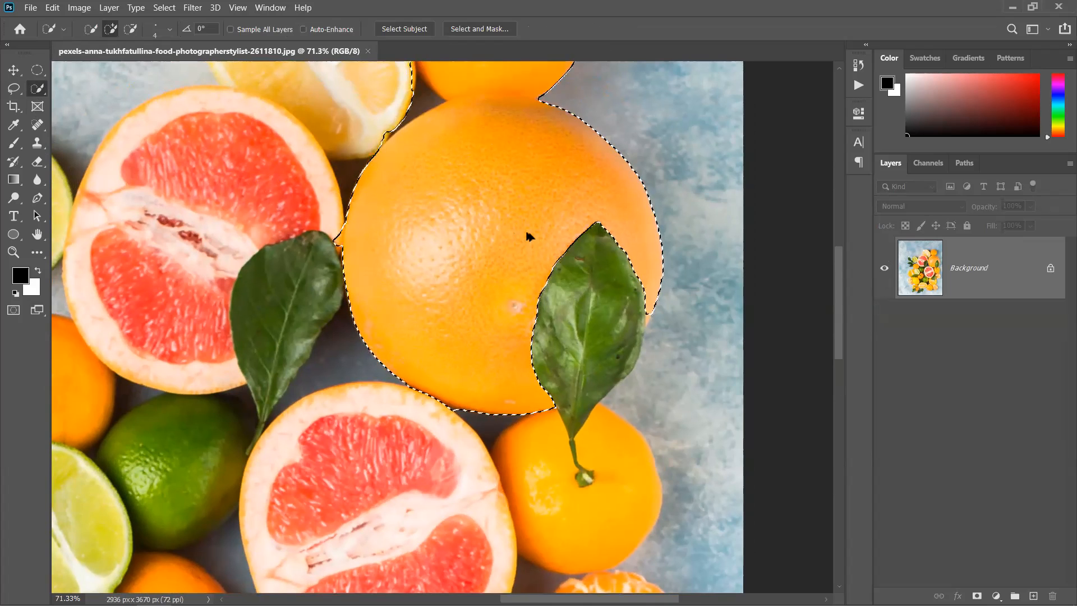
scroll(524, 227, "down", 2)
left_click_drag(508, 208, 484, 303)
left_click_drag(544, 397, 575, 405)
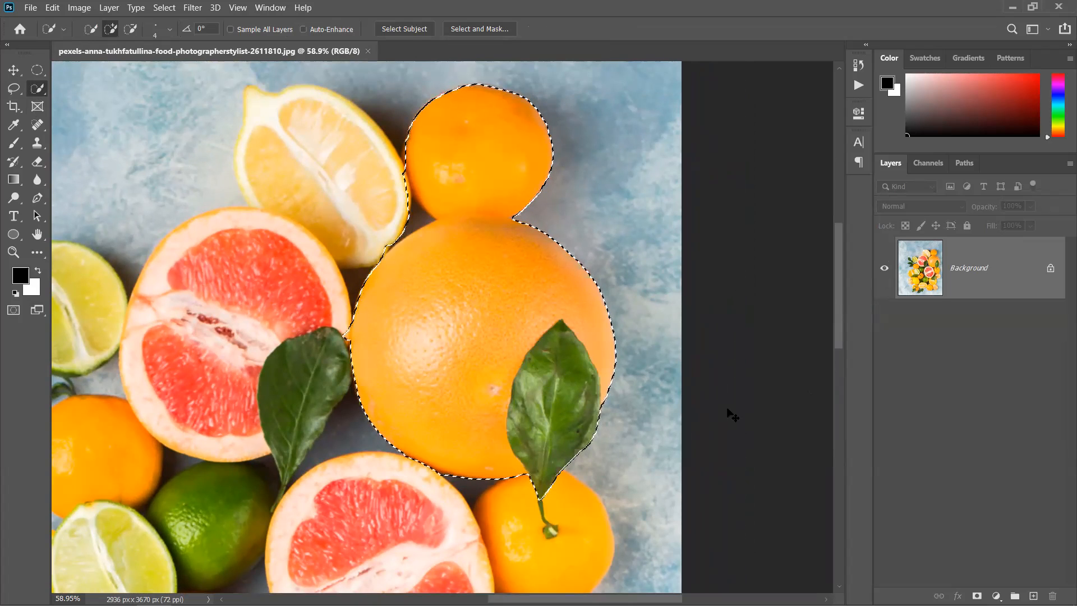
Step: Copy the selected oranges and leaf onto a new layer and hide the Background layer to inspect the cutout
key("ctrl+j")
left_click(13, 68)
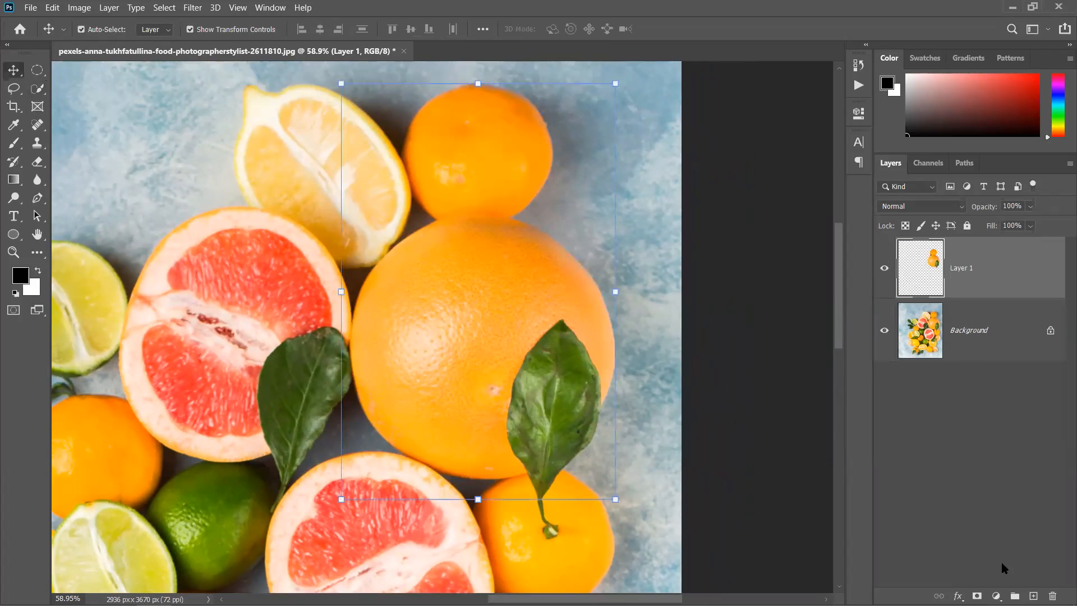
left_click(885, 330)
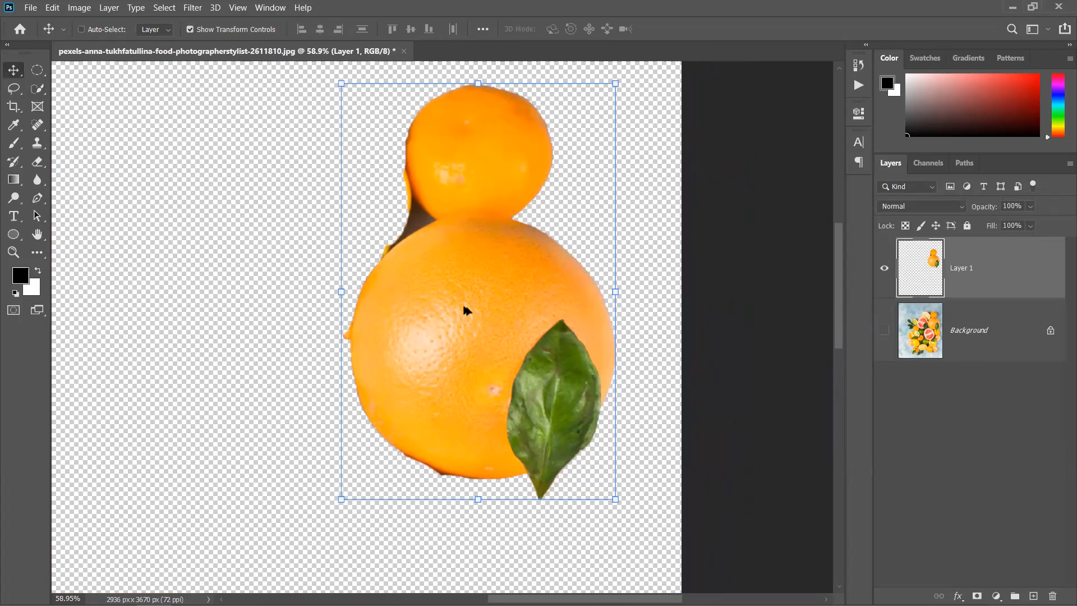
scroll(463, 302, "down", 1)
left_click_drag(478, 275, 501, 269)
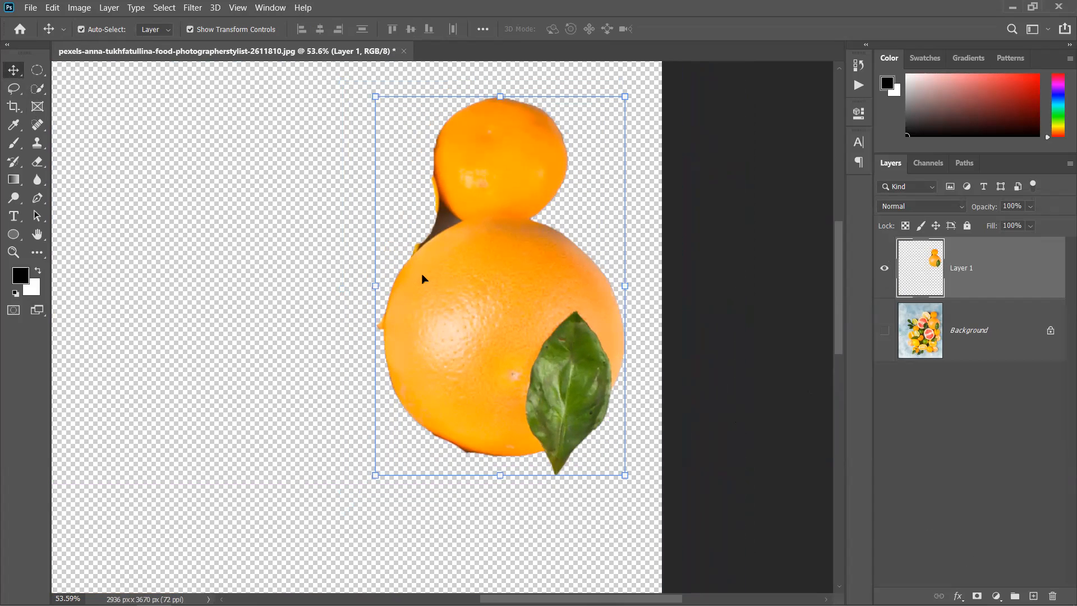
scroll(425, 254, "up", 3)
scroll(426, 253, "down", 5)
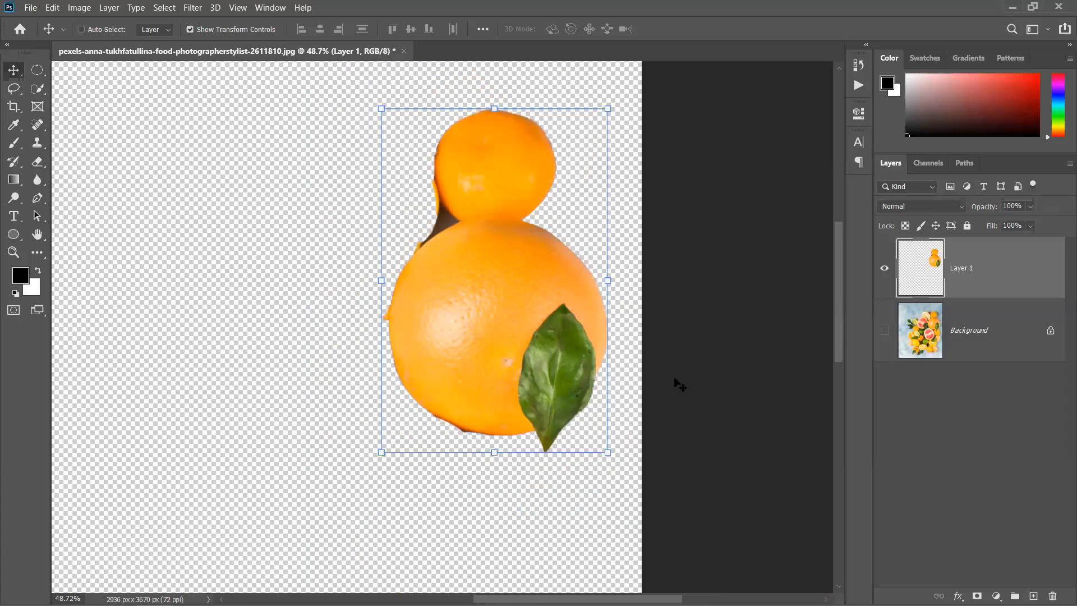
Step: Undo the hidden Background and the copied fruit layer, going back to the active selection
key("ctrl+z")
key("ctrl+z")
key("ctrl+z")
key("ctrl+z")
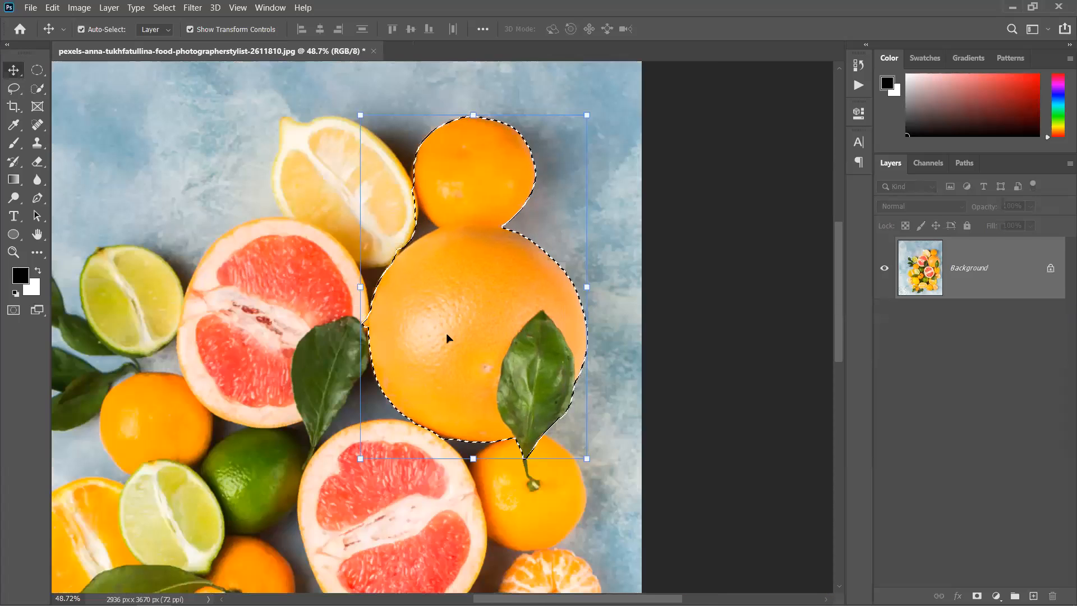
Step: Add a layer mask from the selection of the two oranges and the leaf
scroll(453, 288, "down", 2)
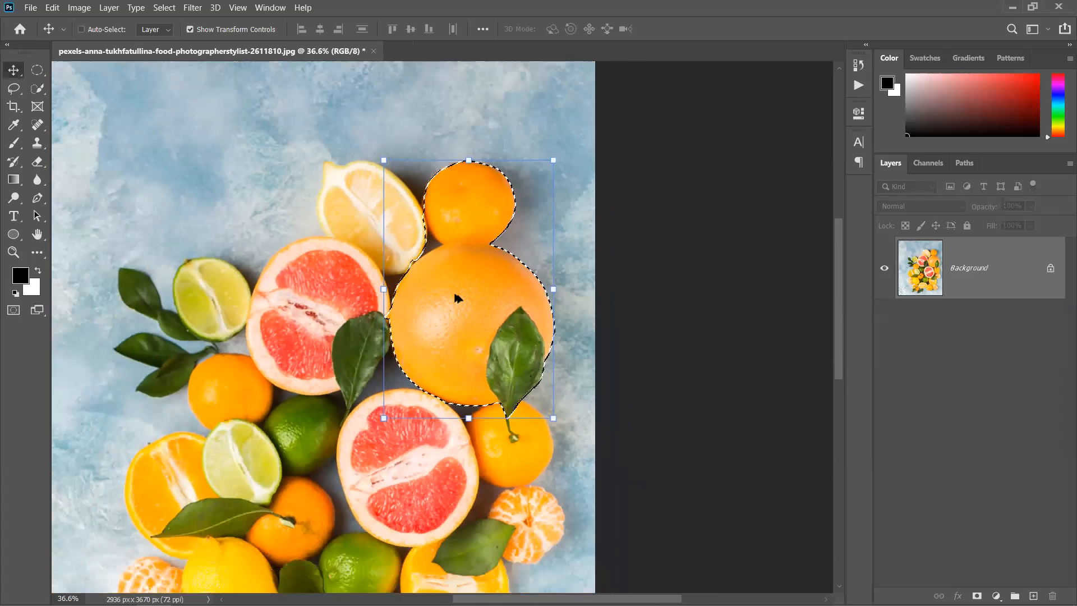
key("ctrl+minus")
key("ctrl+minus")
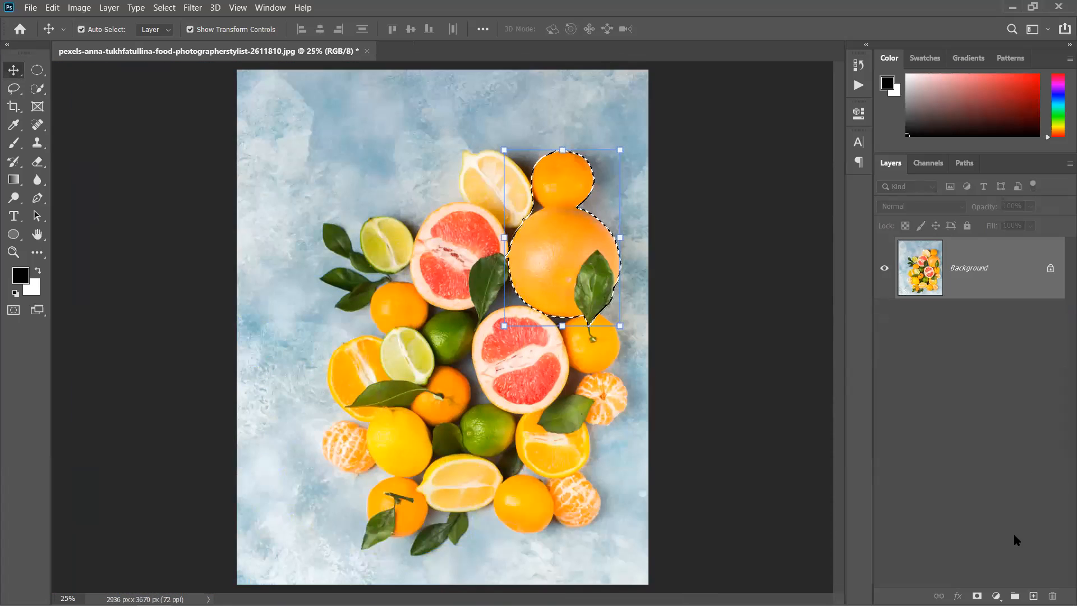
left_click(976, 596)
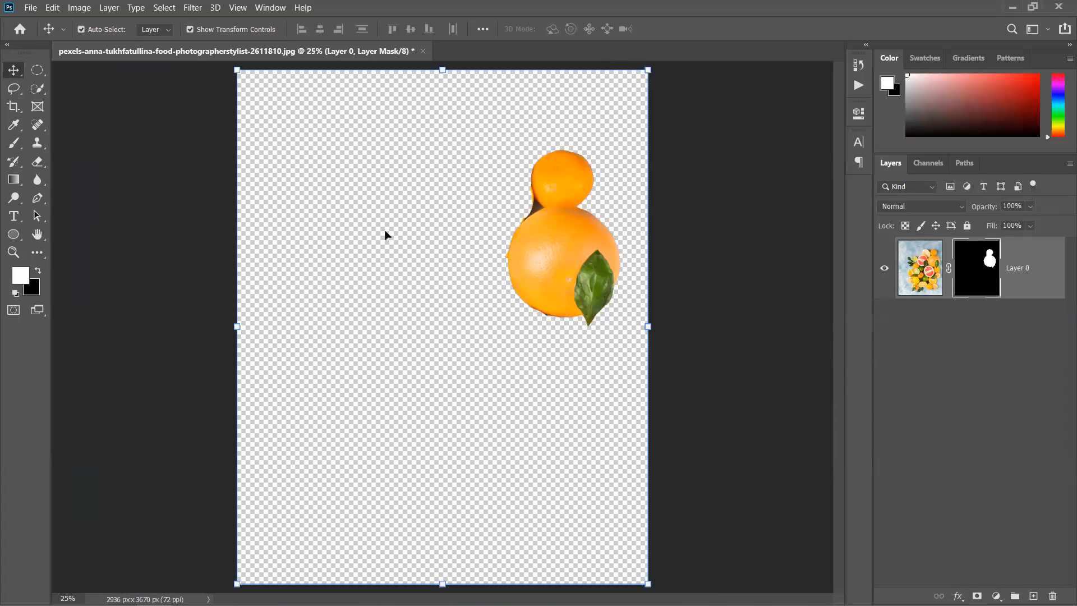
Step: Take the Brush tool and reduce its size to 100 px for cleaning up the large orange's edge
scroll(583, 228, "up", 2)
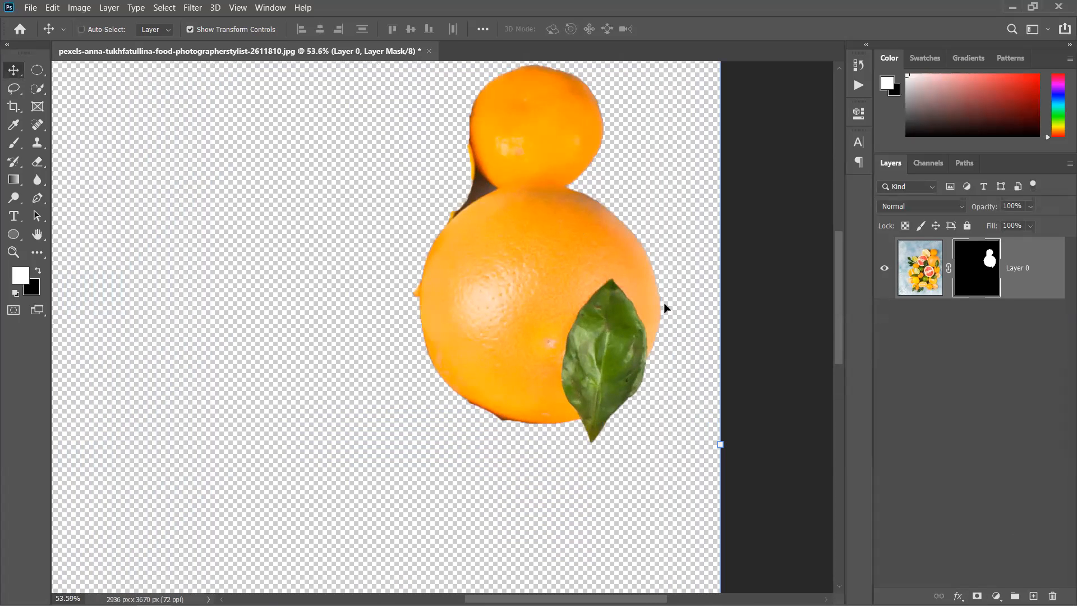
left_click(14, 143)
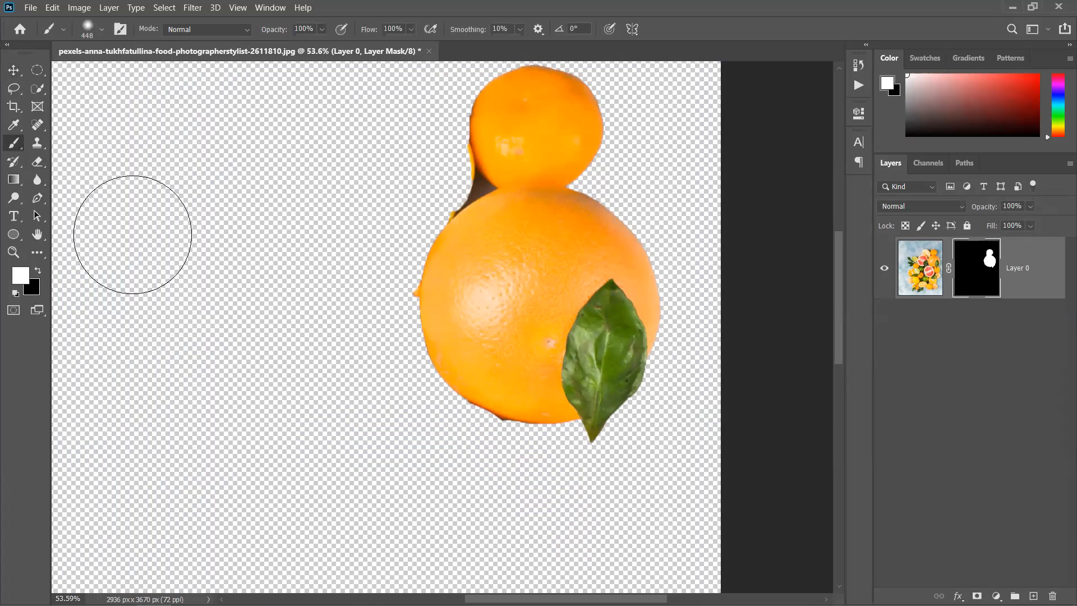
mouse_move(361, 192)
left_mouse_down()
mouse_move(329, 298)
mouse_move(606, 245)
mouse_move(621, 344)
mouse_move(245, 389)
mouse_move(481, 208)
mouse_move(712, 404)
mouse_move(385, 187)
mouse_move(630, 337)
mouse_move(521, 253)
mouse_move(512, 180)
mouse_move(493, 192)
mouse_move(516, 325)
mouse_move(368, 332)
mouse_move(524, 204)
mouse_move(454, 403)
mouse_move(512, 219)
left_mouse_up()
scroll(395, 308, "down", 2)
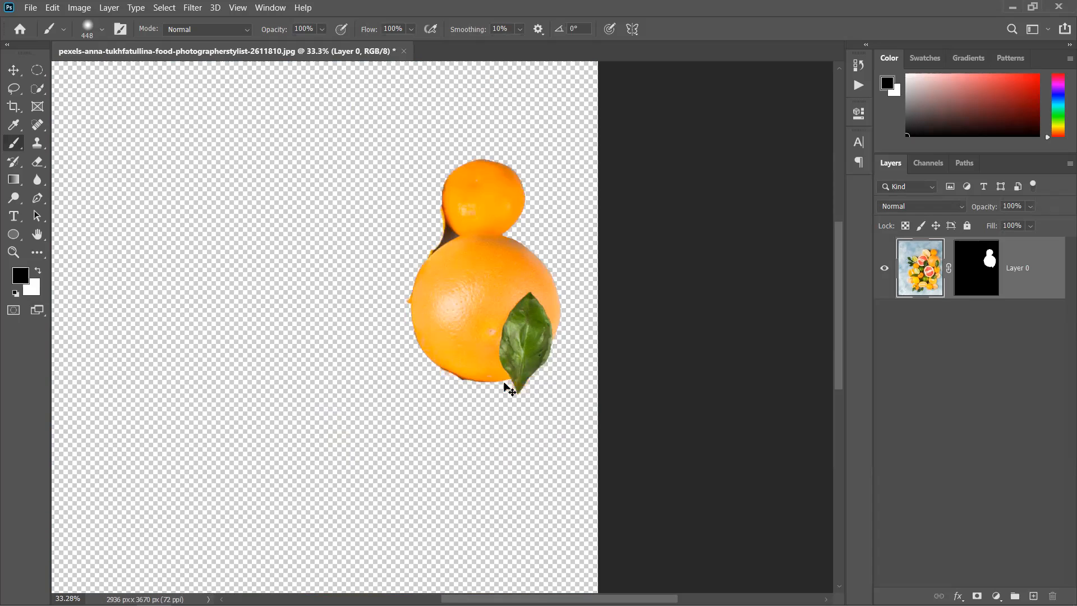
scroll(387, 319, "up", 4)
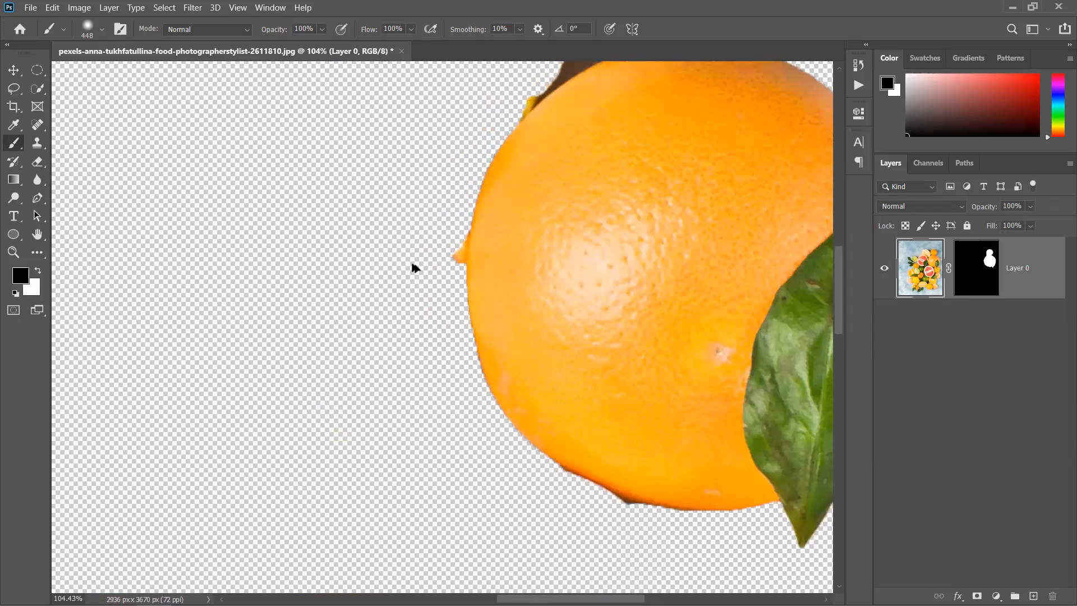
key("bracketright")
key("bracketright")
key("bracketright")
key("bracketleft")
key("bracketleft")
key("bracketleft")
key("bracketleft")
key("bracketleft")
key("bracketleft")
key("bracketleft")
key("bracketleft")
key("bracketleft")
right_click(431, 244)
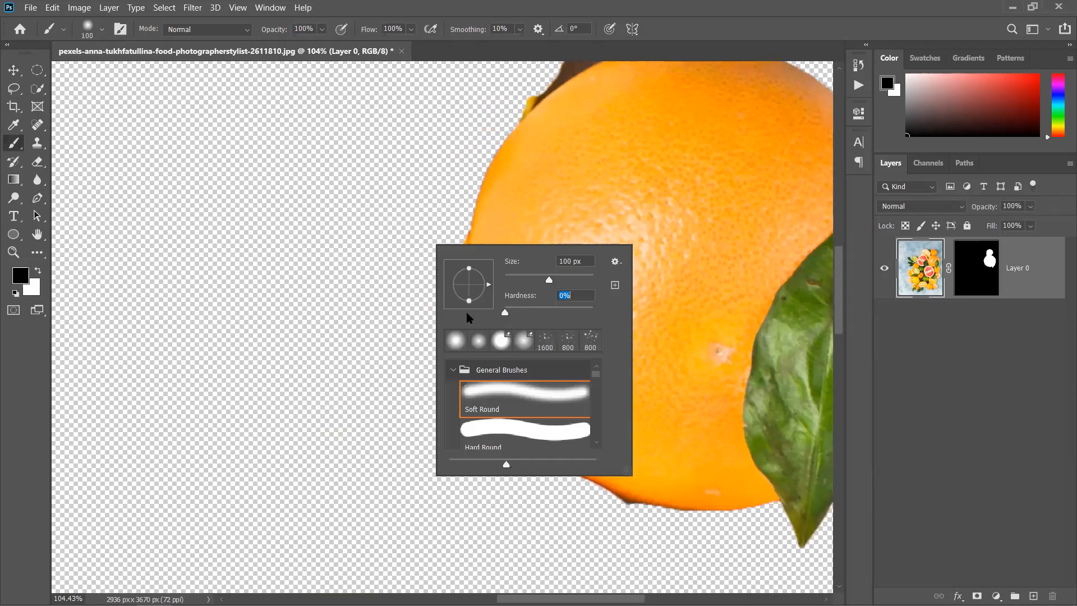
key("Return")
Step: Try painting black over the large orange's left edge on the image instead of the mask, and undo the strokes
left_click_drag(447, 230, 444, 310)
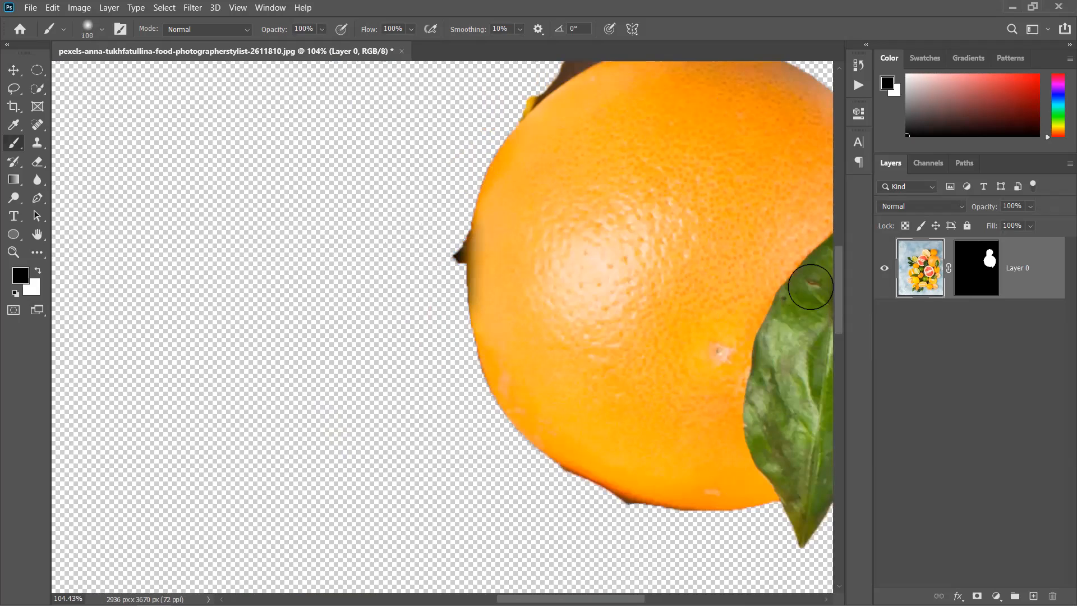
mouse_move(471, 224)
left_mouse_down()
mouse_move(474, 286)
mouse_move(520, 272)
mouse_move(487, 333)
mouse_move(503, 275)
mouse_move(566, 252)
mouse_move(562, 314)
left_mouse_up()
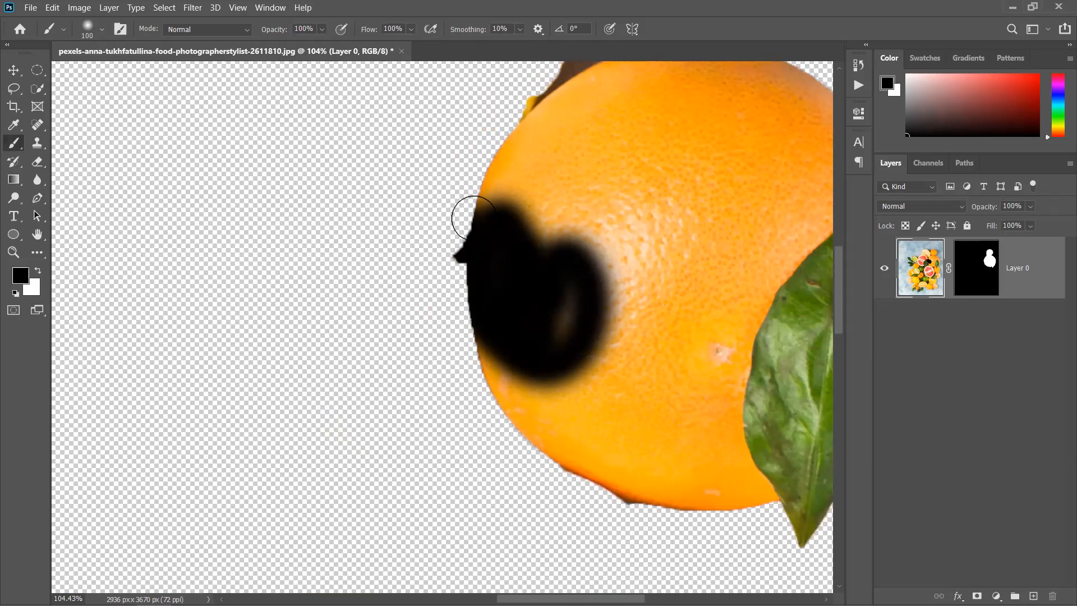
mouse_move(445, 272)
left_mouse_down()
mouse_move(723, 202)
mouse_move(374, 401)
left_mouse_up()
key("ctrl+z")
key("ctrl+z")
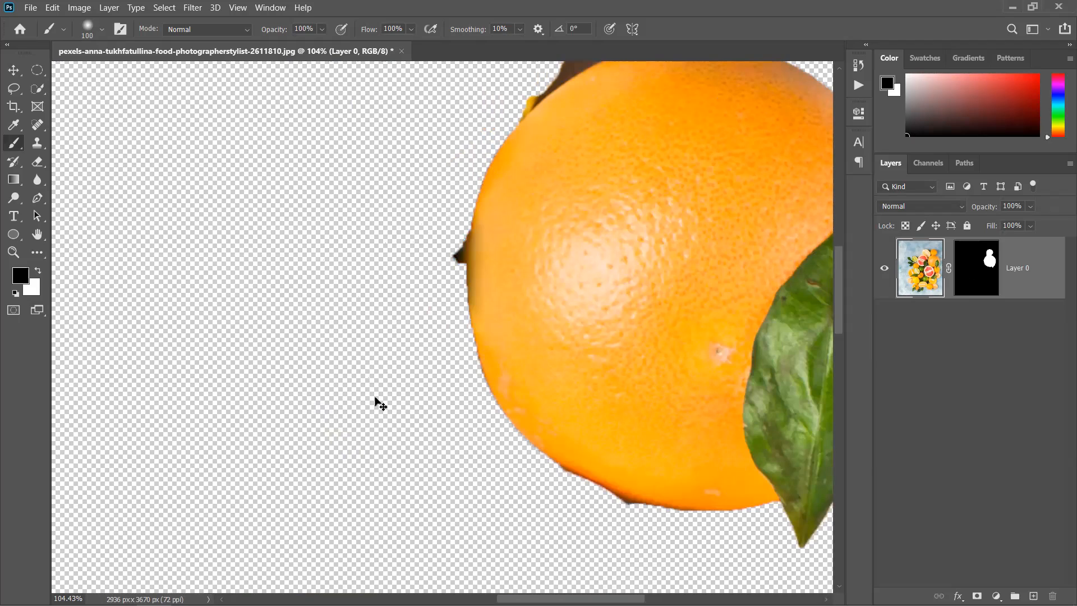
key("ctrl+z")
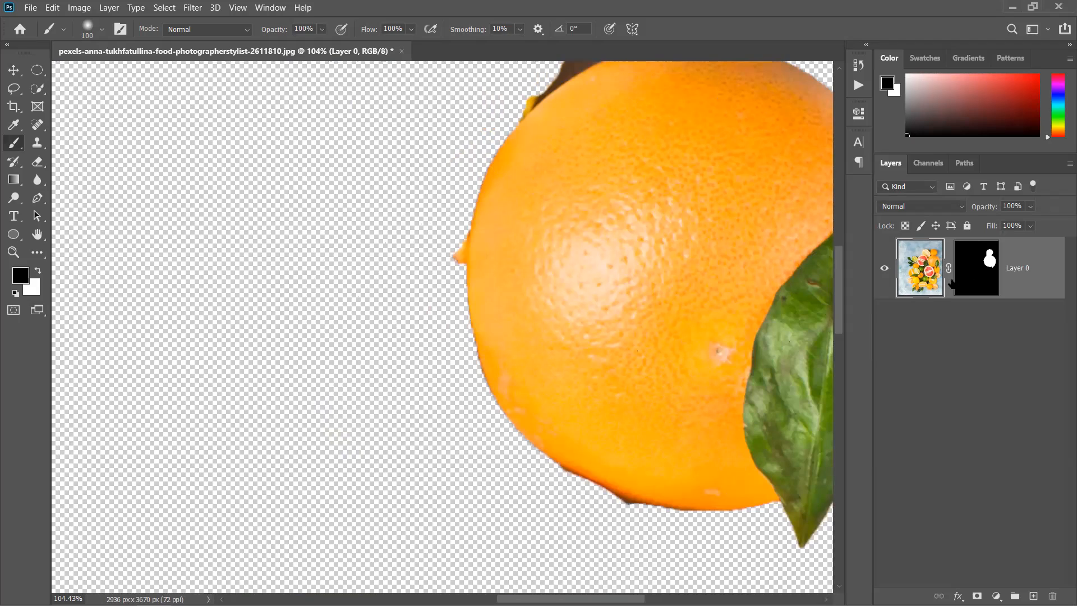
Step: Activate Layer 0's mask, try painting white beside the large orange's left edge, and undo the stroke
left_click(976, 268)
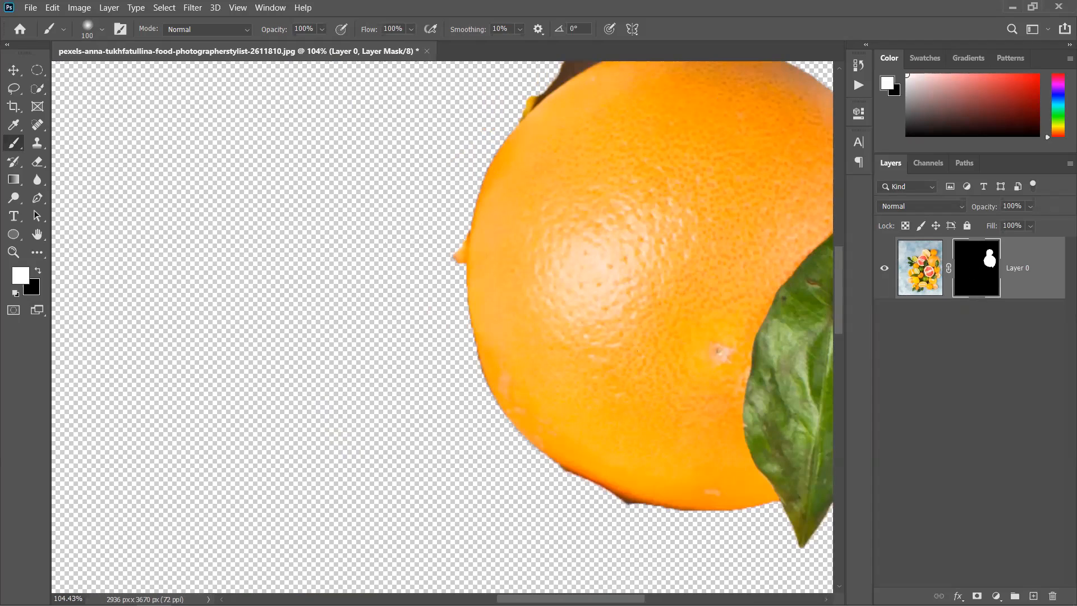
left_click_drag(449, 225, 454, 344)
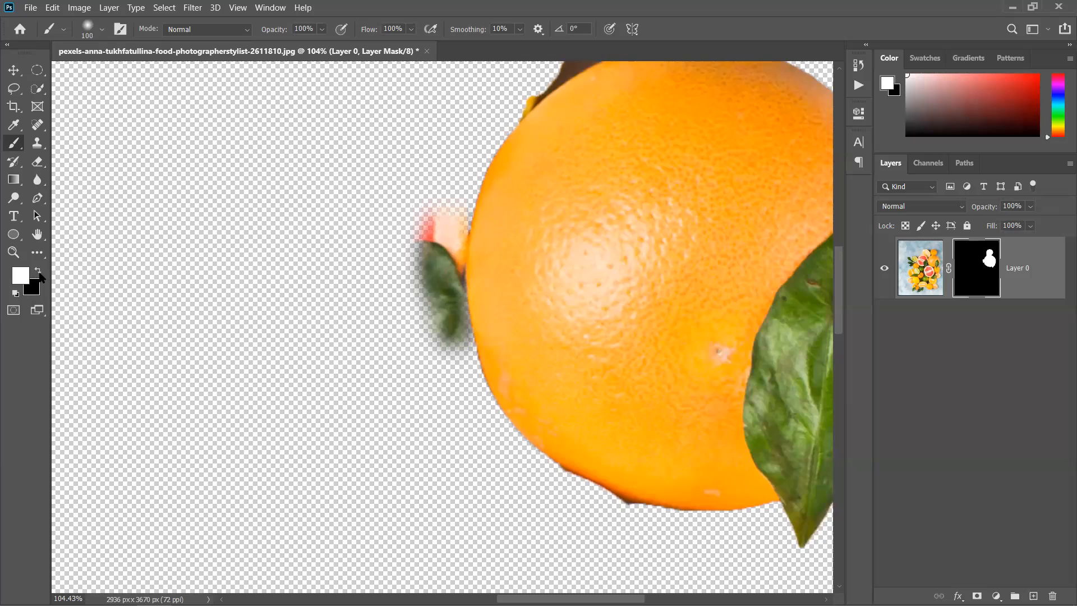
key("ctrl+z")
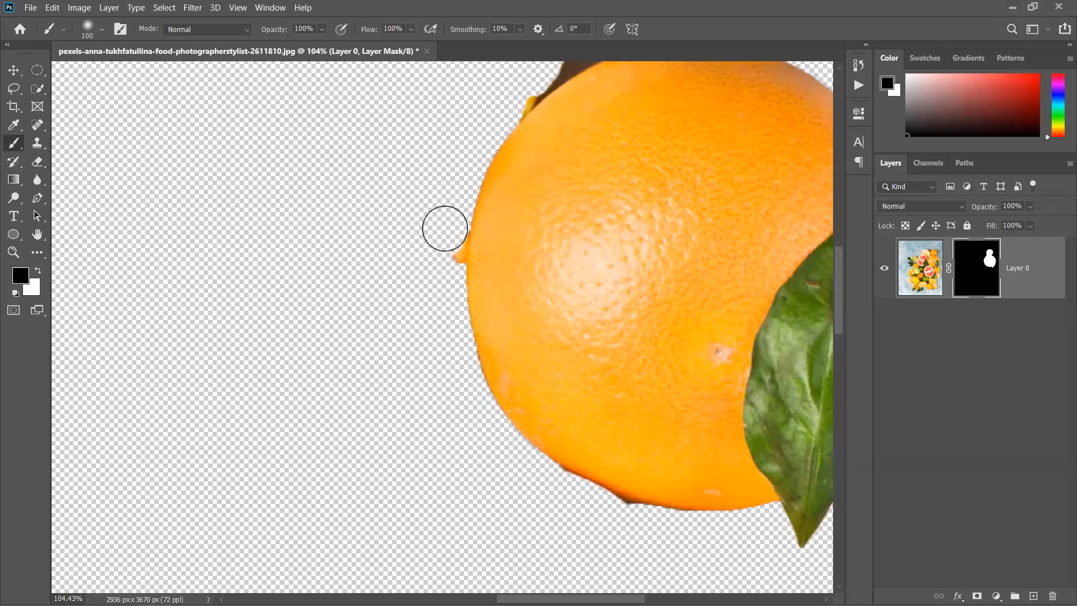
Step: Set the brush hardness to 84% and paint black on the mask over the large orange's left bump and dark lower fringe
right_click(548, 312)
left_click_drag(590, 309, 588, 310)
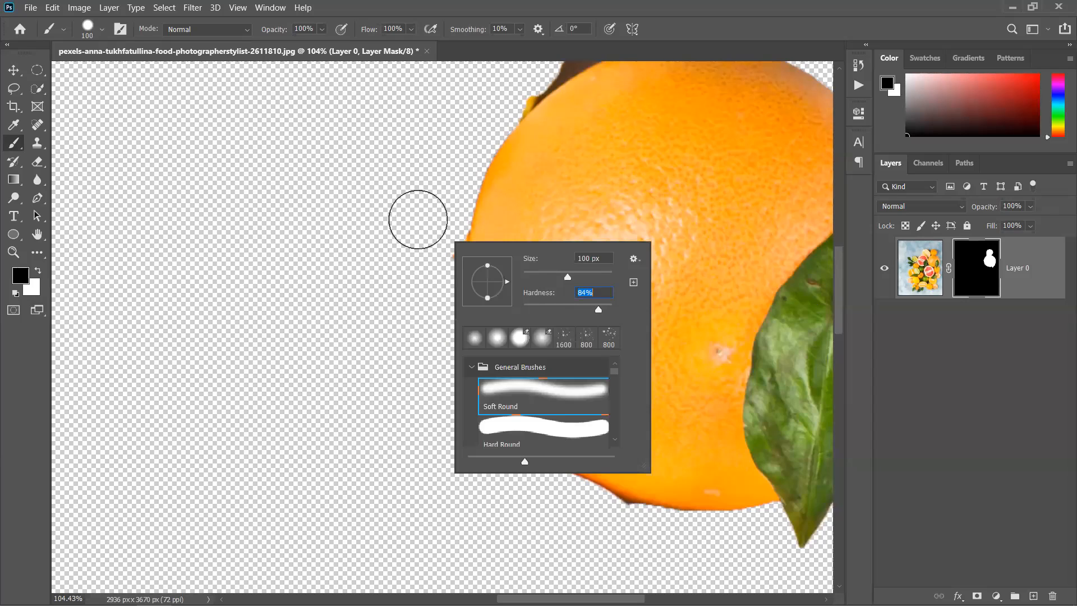
left_click(437, 241)
left_click_drag(438, 241, 440, 291)
key("ctrl+z")
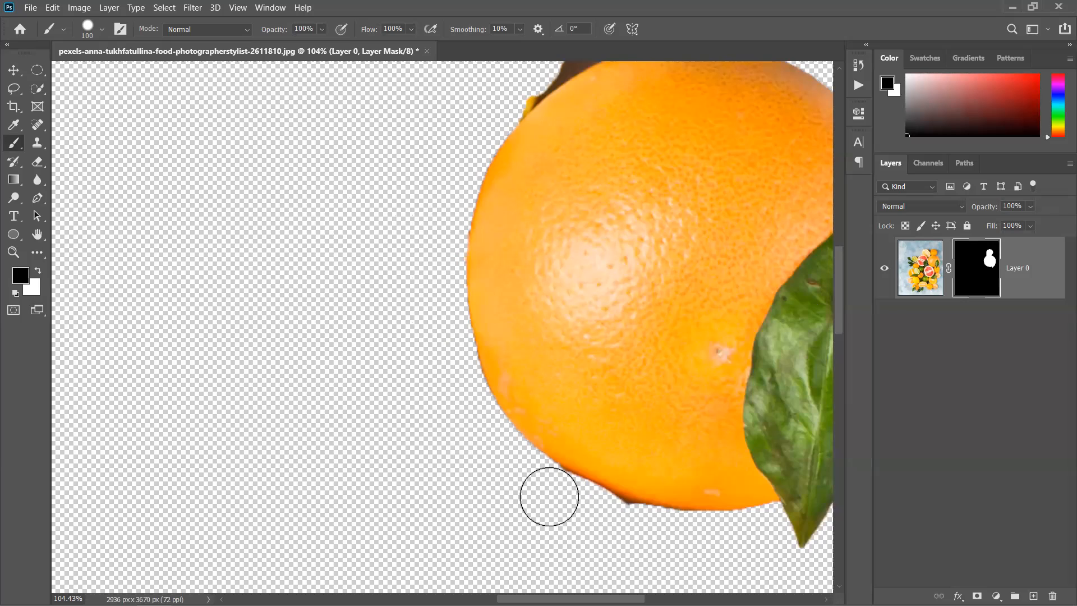
mouse_move(727, 540)
left_mouse_down()
mouse_move(634, 528)
mouse_move(547, 491)
left_mouse_up()
Step: Paint black on the mask over the yellow strip beside the small orange, cutting a round bite into its left edge
left_click_drag(536, 221, 457, 426)
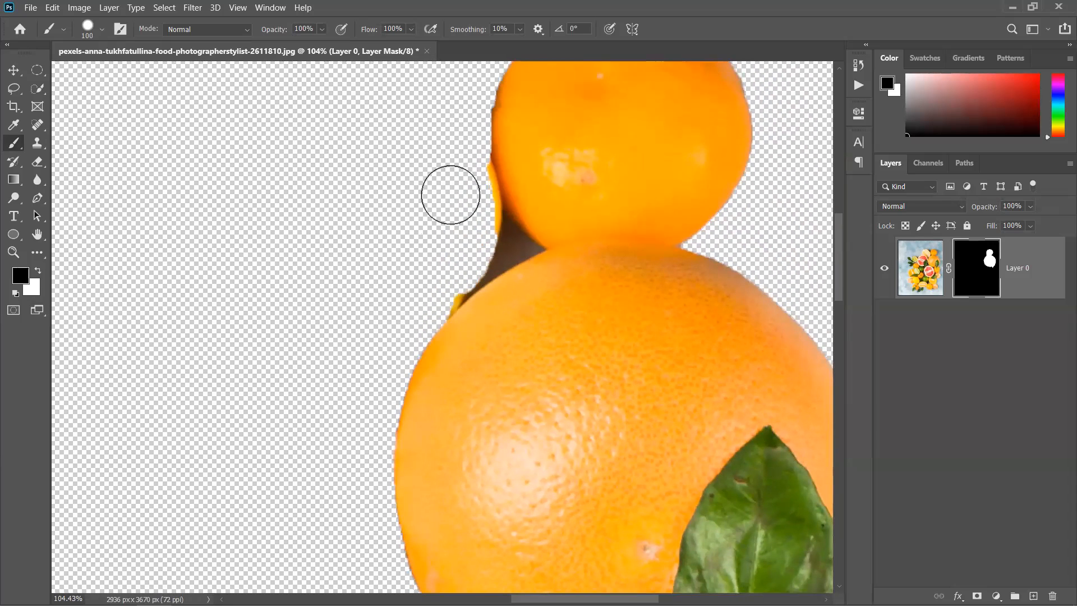
mouse_move(463, 170)
left_mouse_down()
mouse_move(486, 228)
mouse_move(475, 234)
mouse_move(489, 231)
mouse_move(459, 260)
left_mouse_up()
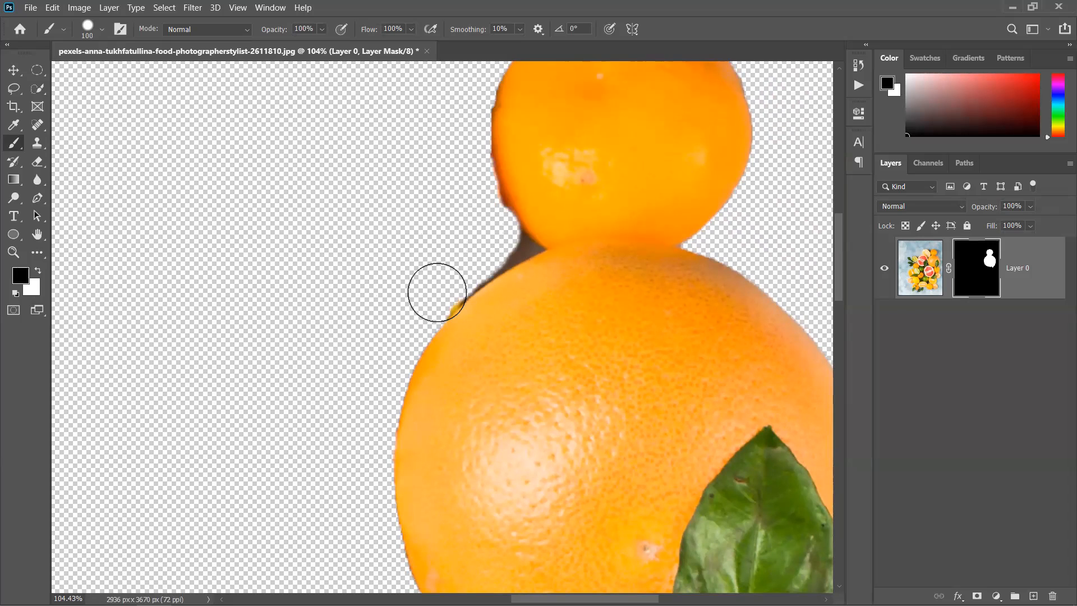
left_click(499, 174)
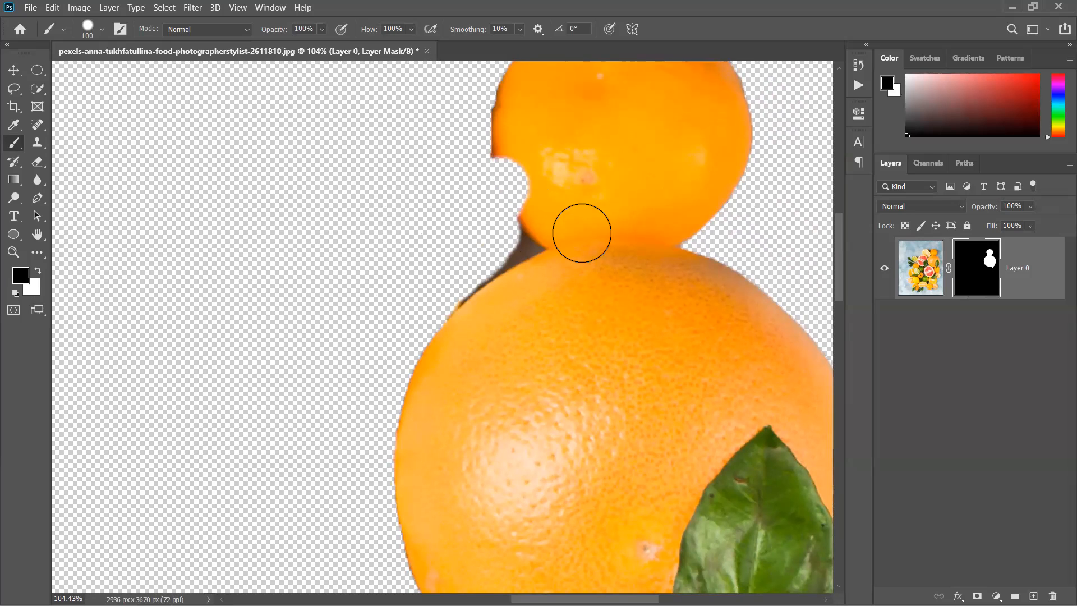
Step: Swap to white and paint the mask to restore the small orange's cut-out edge and reveal the lemon half beside it
scroll(592, 212, "down", 4)
scroll(569, 211, "up", 3)
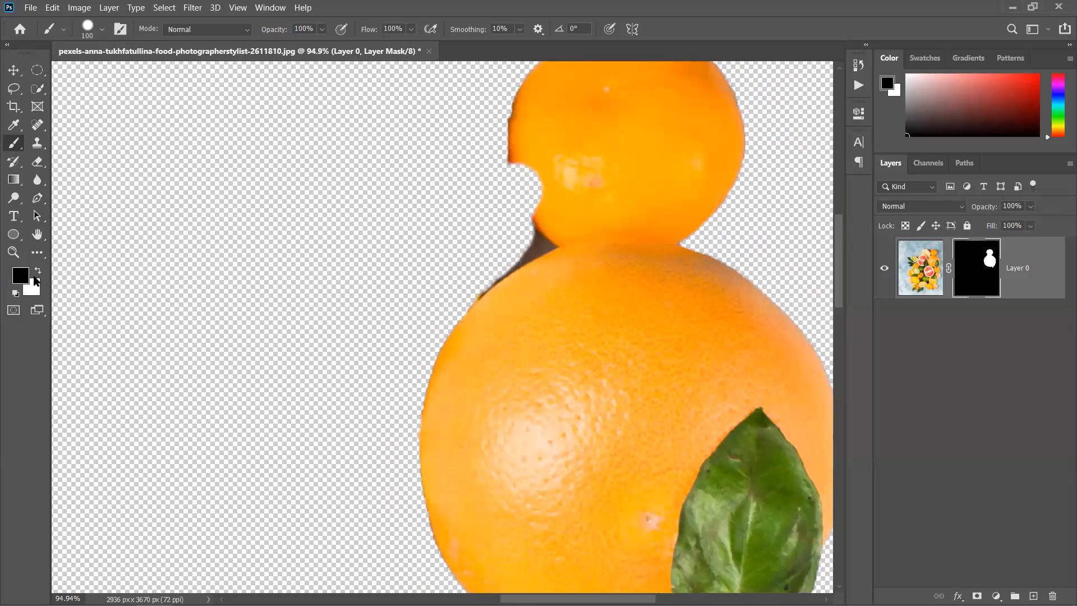
left_click(37, 271)
mouse_move(520, 170)
left_mouse_down()
mouse_move(524, 193)
mouse_move(557, 206)
mouse_move(537, 191)
left_mouse_up()
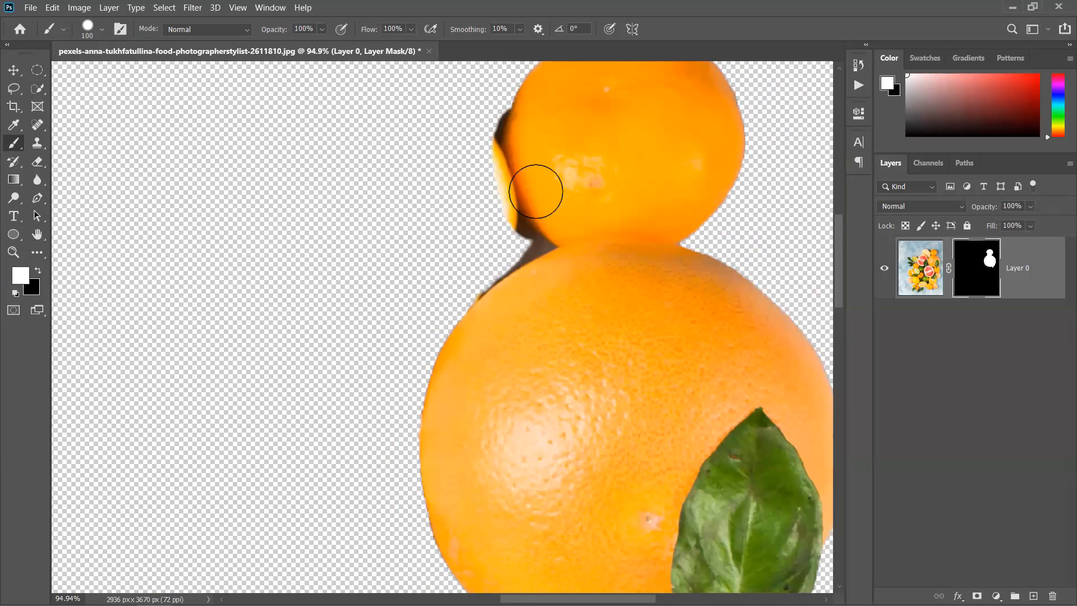
scroll(610, 122, "up", 1)
mouse_move(514, 254)
left_mouse_down()
mouse_move(460, 288)
mouse_move(439, 322)
mouse_move(481, 174)
mouse_move(385, 227)
mouse_move(412, 267)
mouse_move(441, 257)
mouse_move(432, 273)
mouse_move(473, 209)
mouse_move(468, 170)
mouse_move(420, 152)
mouse_move(336, 209)
mouse_move(364, 277)
mouse_move(462, 285)
mouse_move(429, 306)
mouse_move(307, 223)
mouse_move(312, 133)
mouse_move(459, 116)
mouse_move(493, 184)
mouse_move(351, 144)
left_mouse_up()
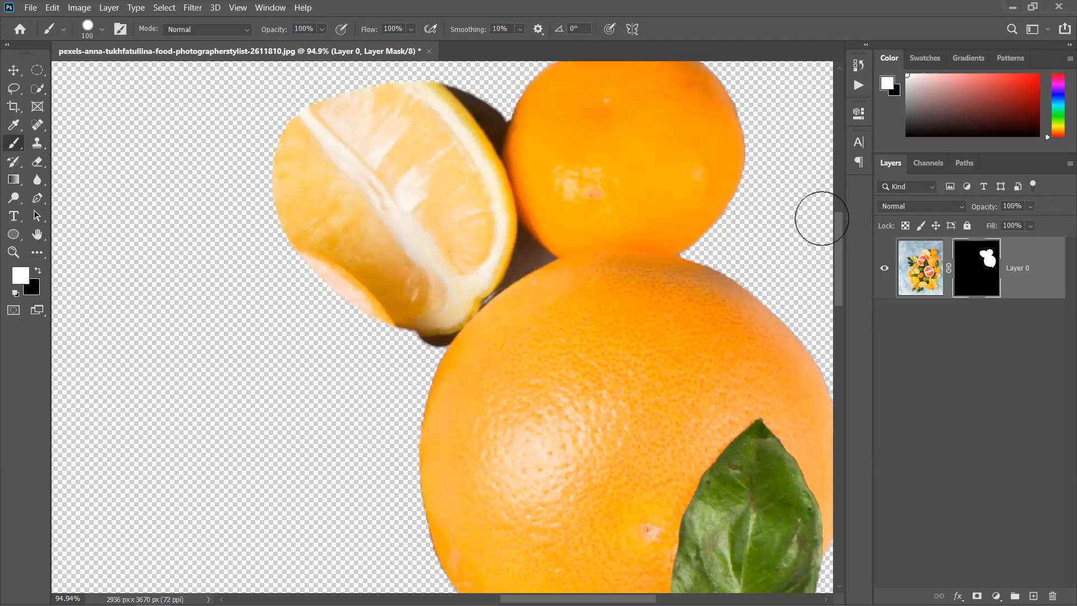
Step: Switch to the Move tool and view the masked fruit on the whole canvas
left_click(13, 70)
scroll(416, 239, "down", 5)
scroll(565, 288, "down", 1)
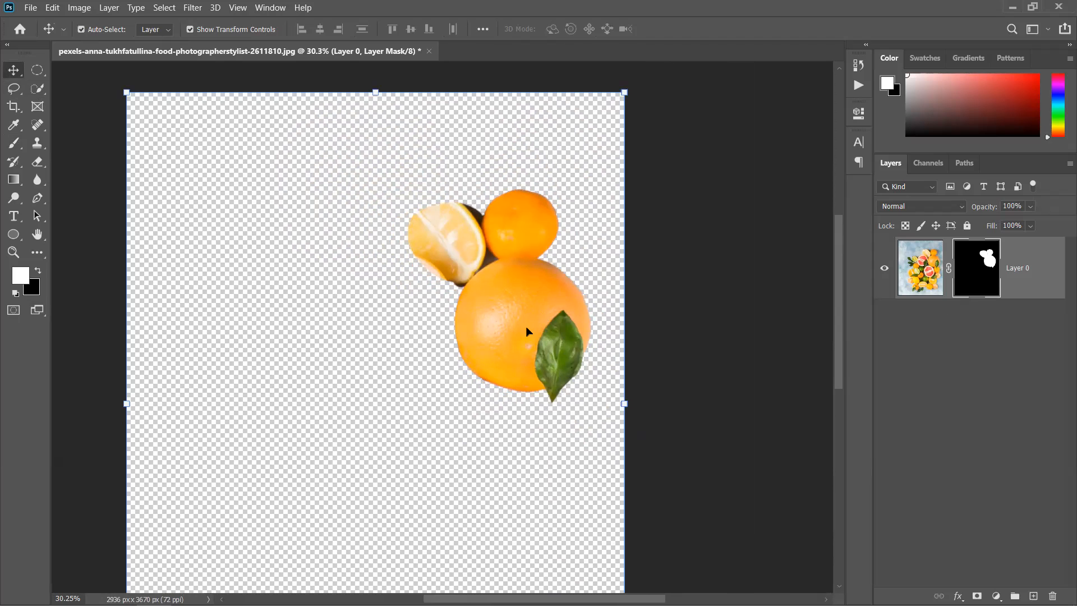
scroll(397, 264, "down", 2)
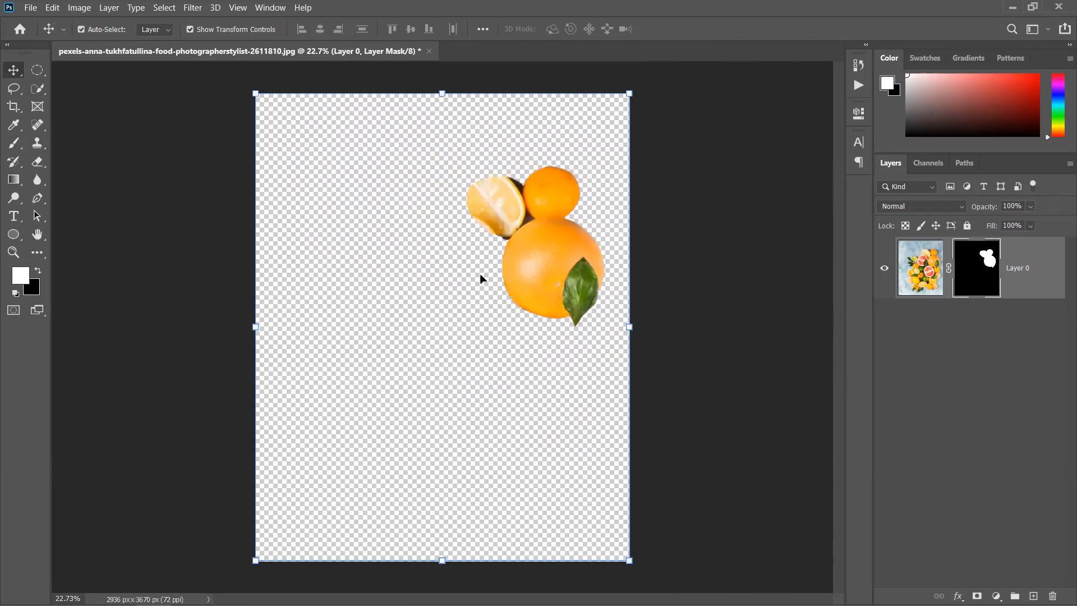
scroll(473, 282, "up", 3)
scroll(645, 283, "down", 2)
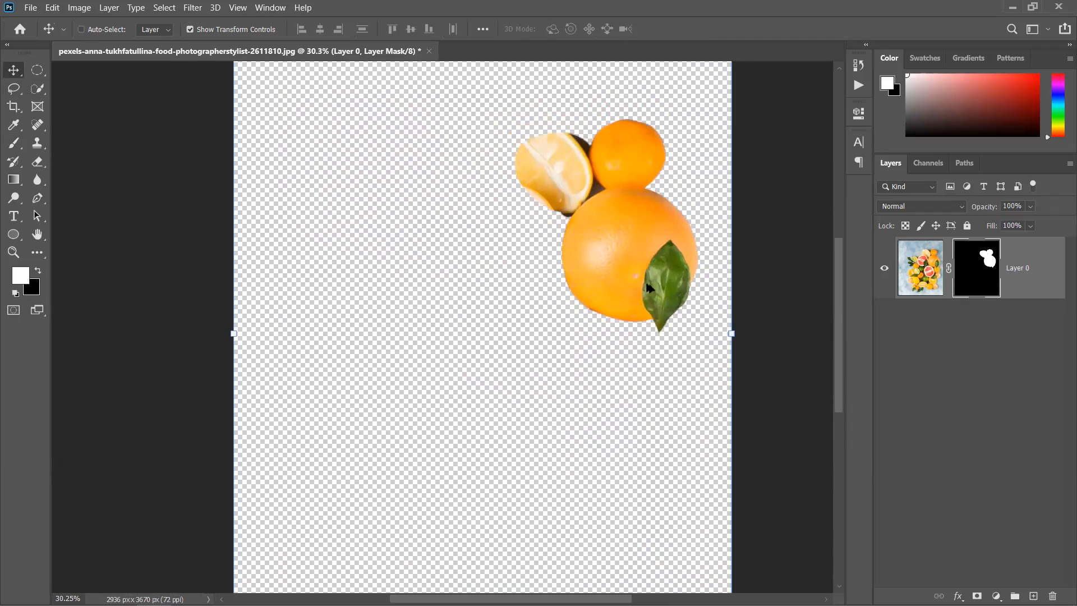
key("ctrl+z")
key("ctrl+z")
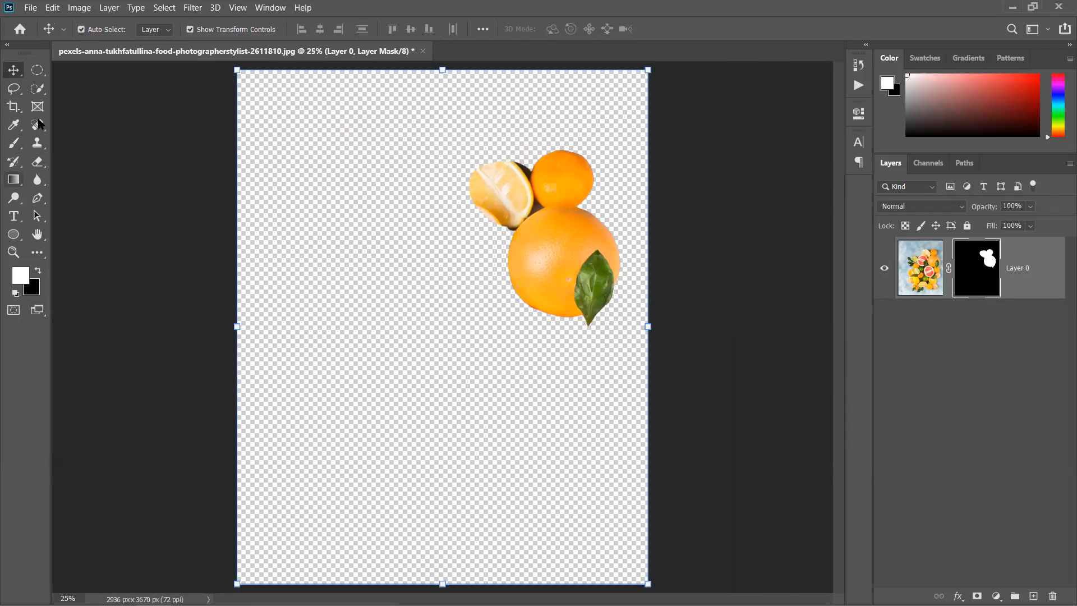
Step: Paint white with the Brush on the mask beside the large orange's left edge to reveal the grapefruit slices and leaf there
left_click(37, 88)
left_click(13, 71)
left_click(13, 143)
mouse_move(529, 231)
left_mouse_down()
mouse_move(507, 294)
mouse_move(485, 194)
mouse_move(512, 317)
left_mouse_up()
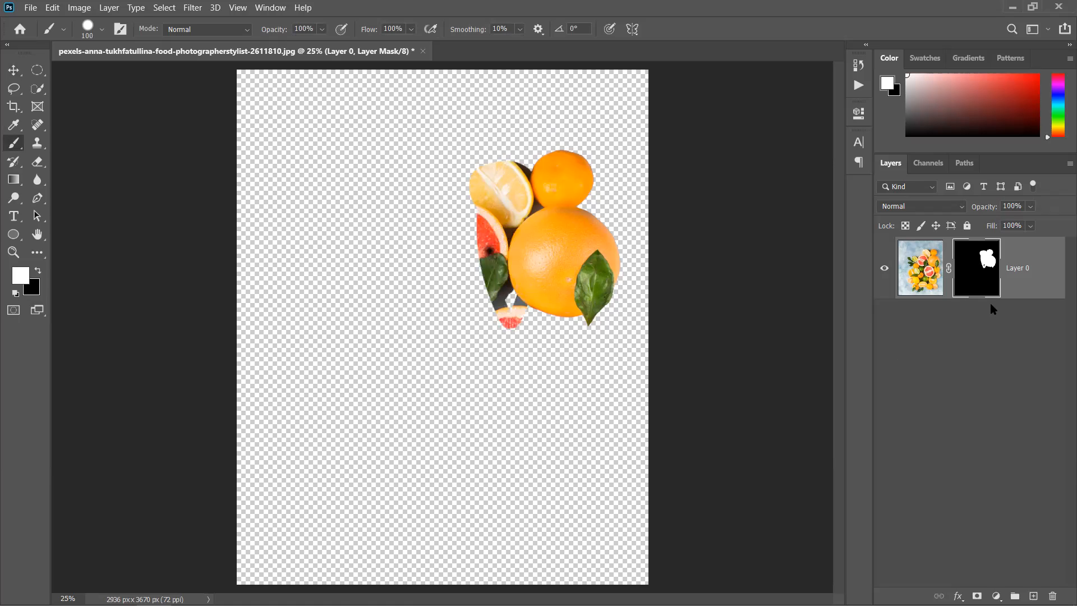
Step: Close the fruit image without saving and open the recent file pexels-peter-patel-637076.jpg
left_click(423, 51)
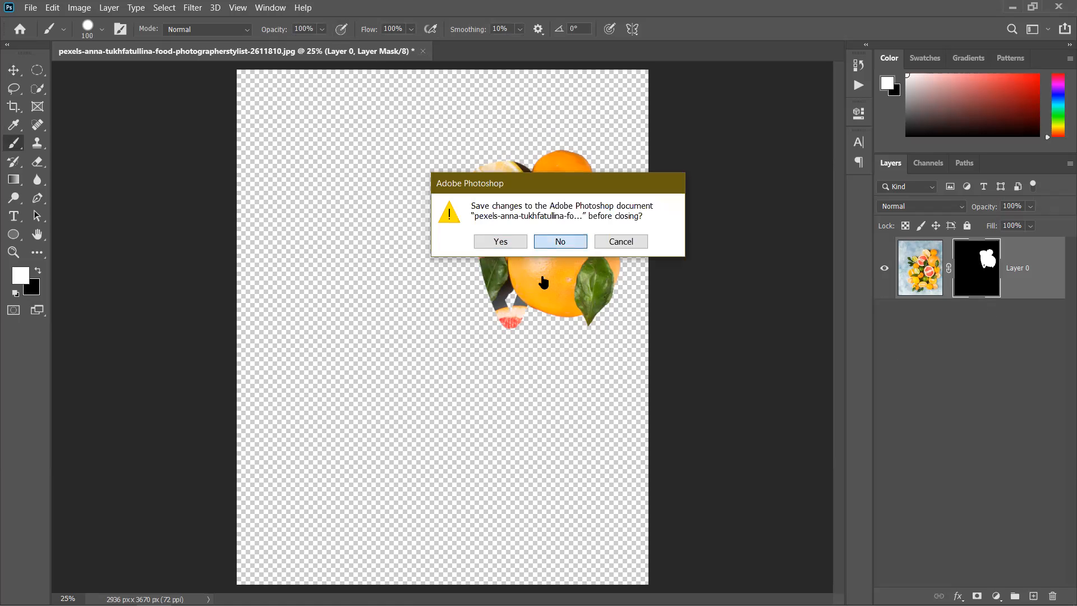
key("Return")
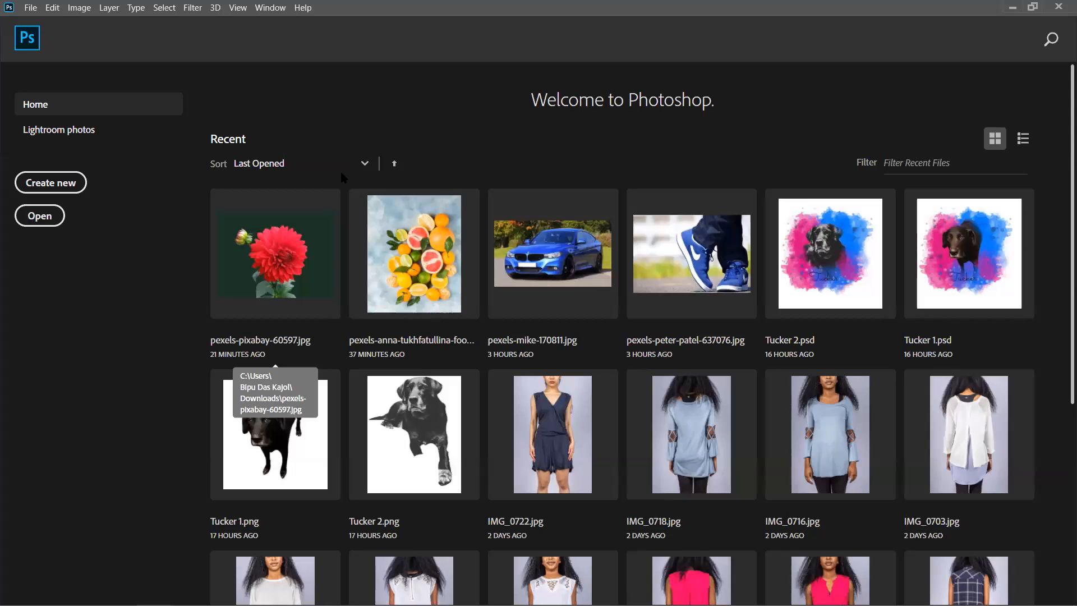
left_click(694, 286)
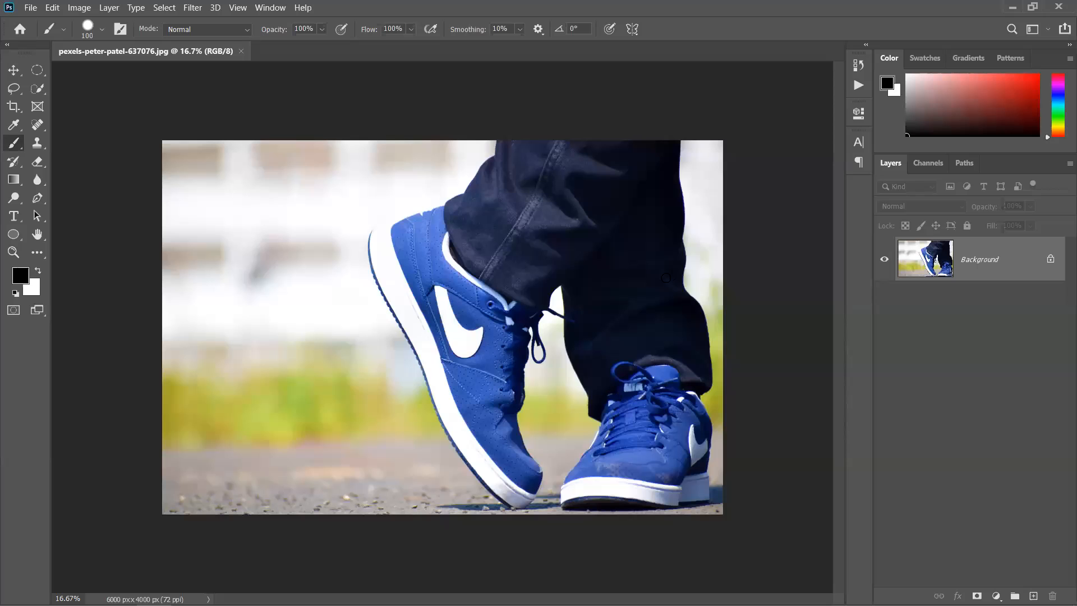
scroll(449, 319, "up", 3)
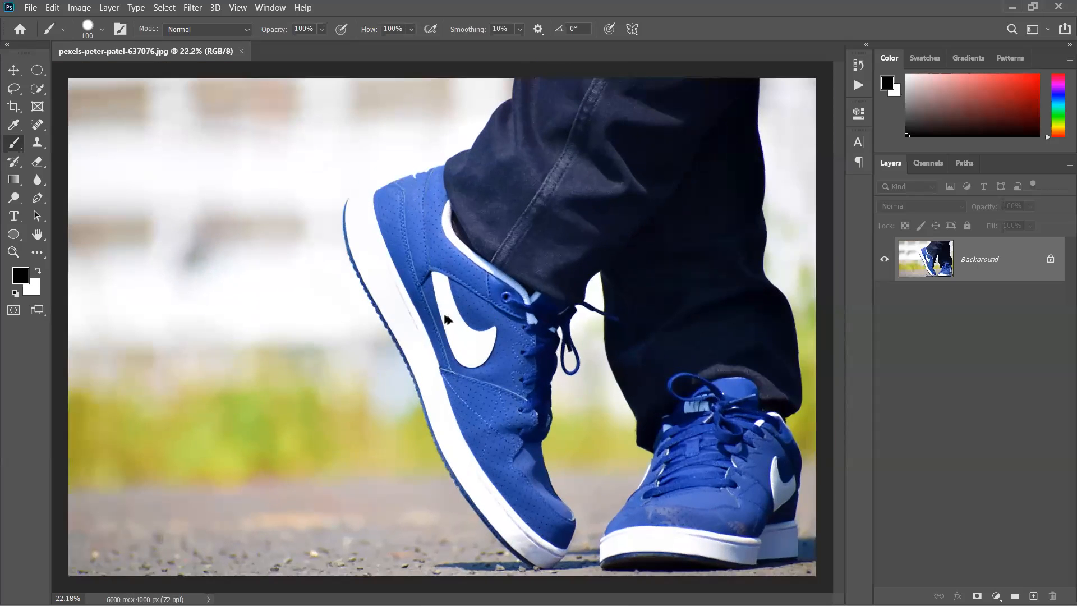
Step: Select the dark trousers and both blue shoes, including the white soles and collar lining, with the Quick Selection tool
left_click(39, 89)
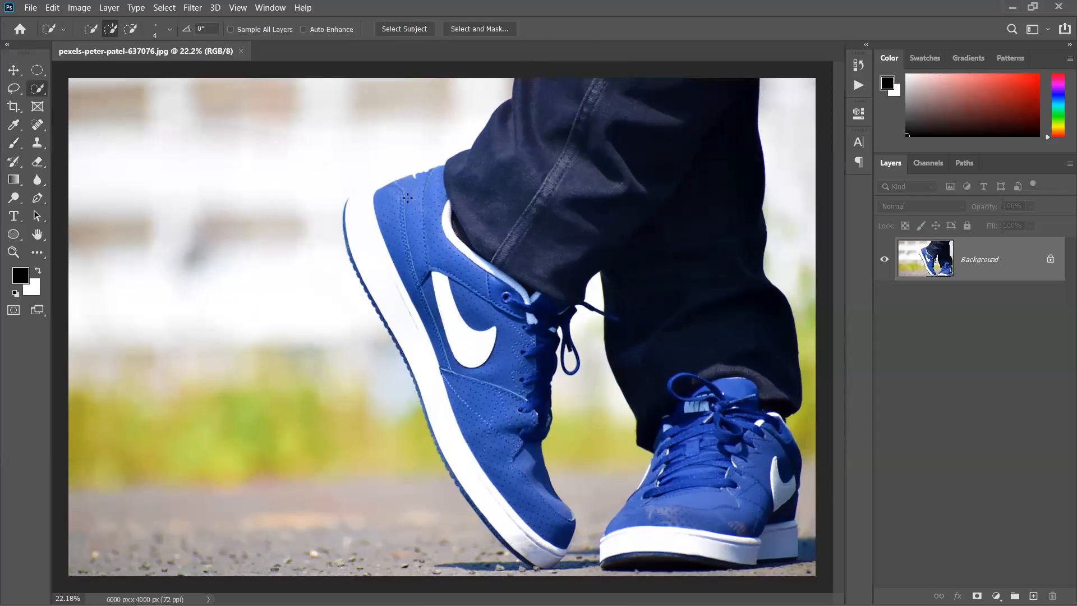
mouse_move(416, 184)
left_mouse_down()
mouse_move(461, 256)
mouse_move(452, 350)
mouse_move(510, 298)
mouse_move(516, 310)
mouse_move(551, 312)
left_mouse_up()
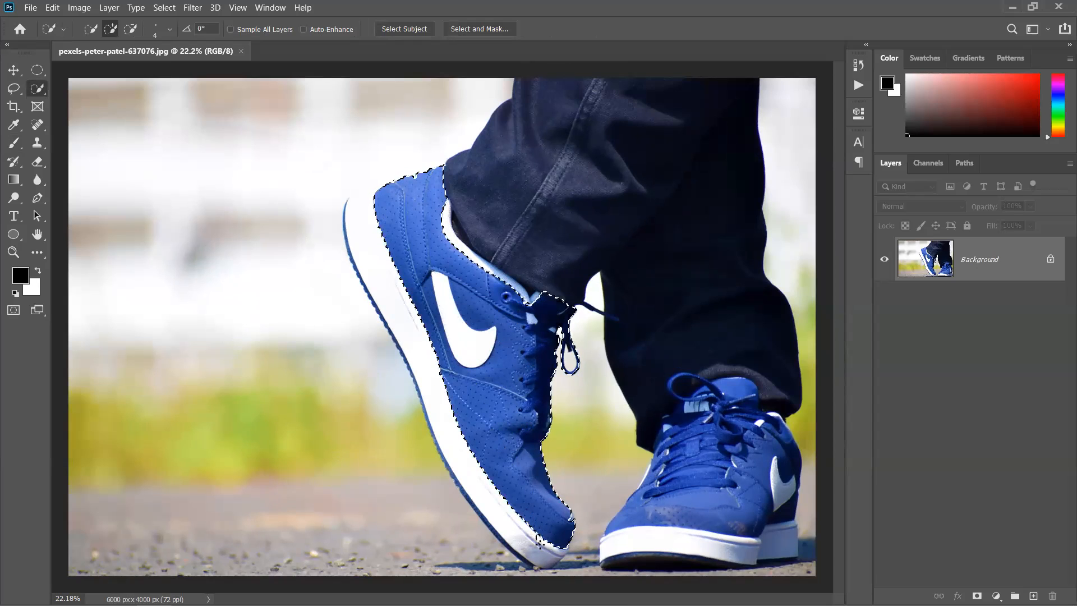
mouse_move(541, 547)
left_mouse_down()
mouse_move(514, 526)
mouse_move(426, 372)
mouse_move(367, 219)
mouse_move(415, 250)
left_mouse_up()
mouse_move(613, 110)
left_mouse_down()
mouse_move(583, 129)
mouse_move(522, 213)
left_mouse_up()
mouse_move(716, 425)
left_mouse_down()
mouse_move(676, 519)
mouse_move(689, 507)
left_mouse_up()
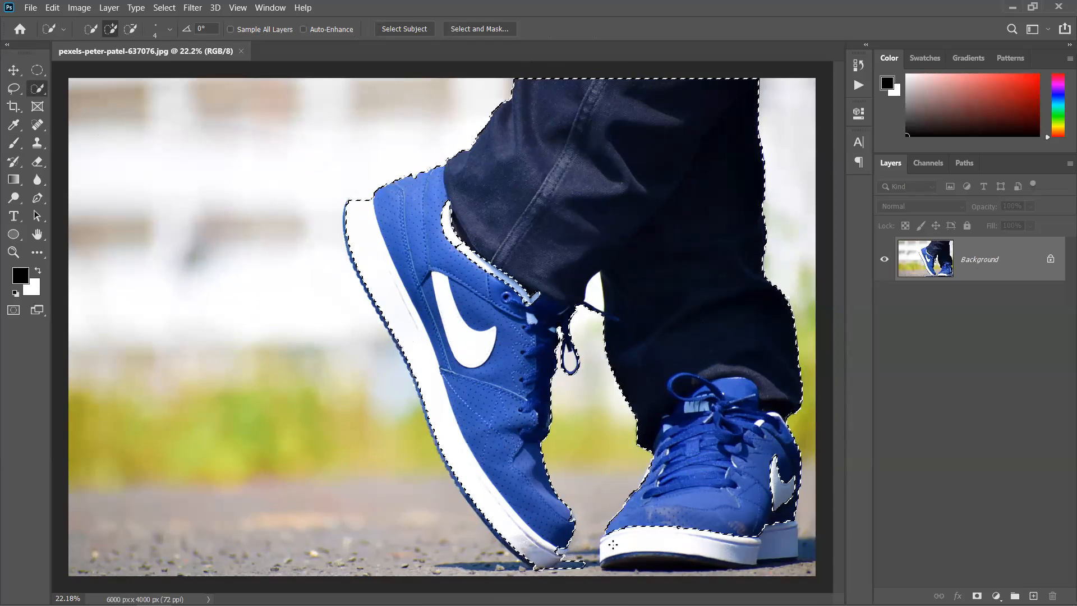
mouse_move(643, 549)
left_mouse_down()
mouse_move(763, 550)
mouse_move(628, 552)
mouse_move(773, 552)
mouse_move(770, 541)
left_mouse_up()
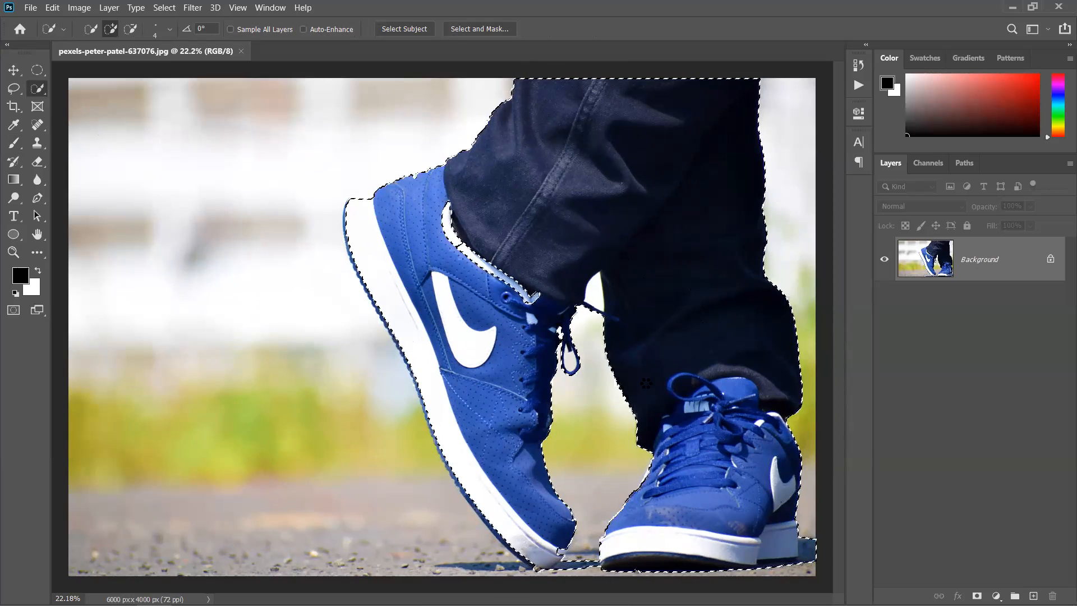
left_click_drag(463, 256, 505, 279)
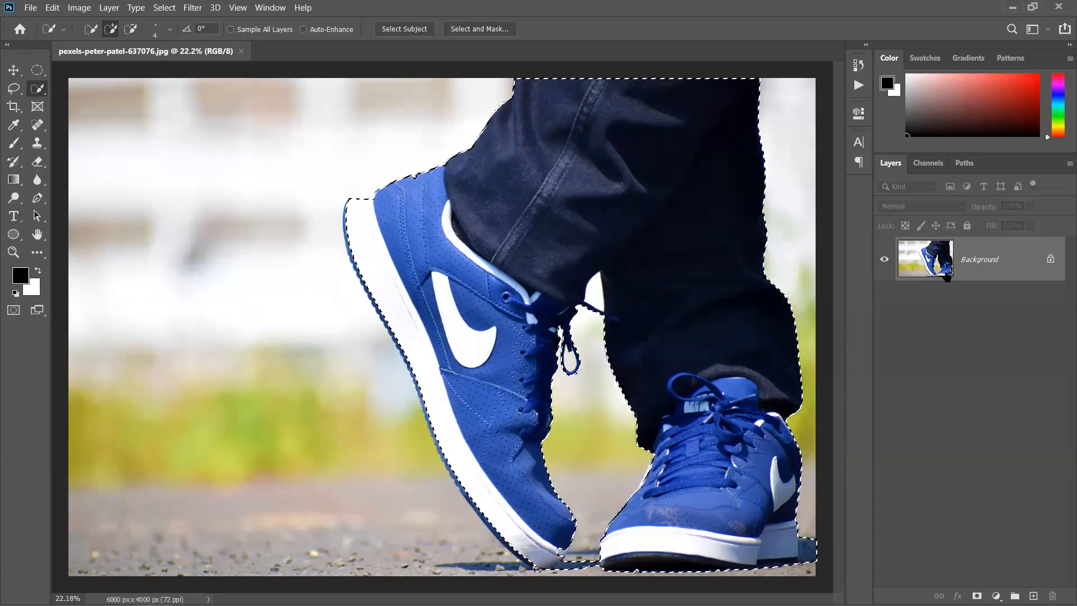
Step: Try copying the selected legs and shoes to a new layer, toggle the Background's visibility, and undo the copy
key("ctrl+j")
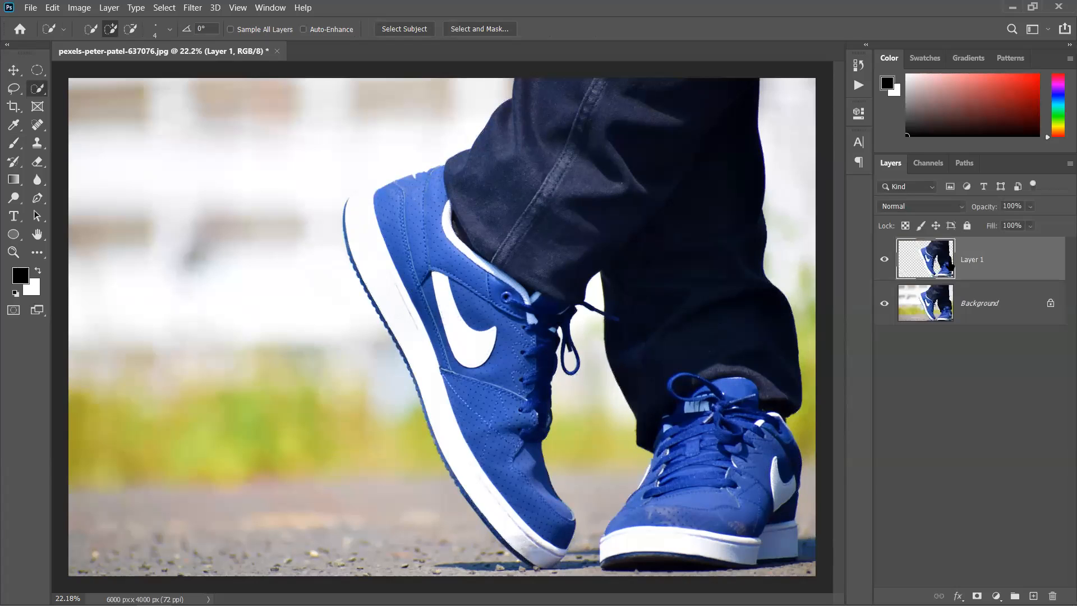
left_click(885, 303)
left_click(885, 303)
key("ctrl+z")
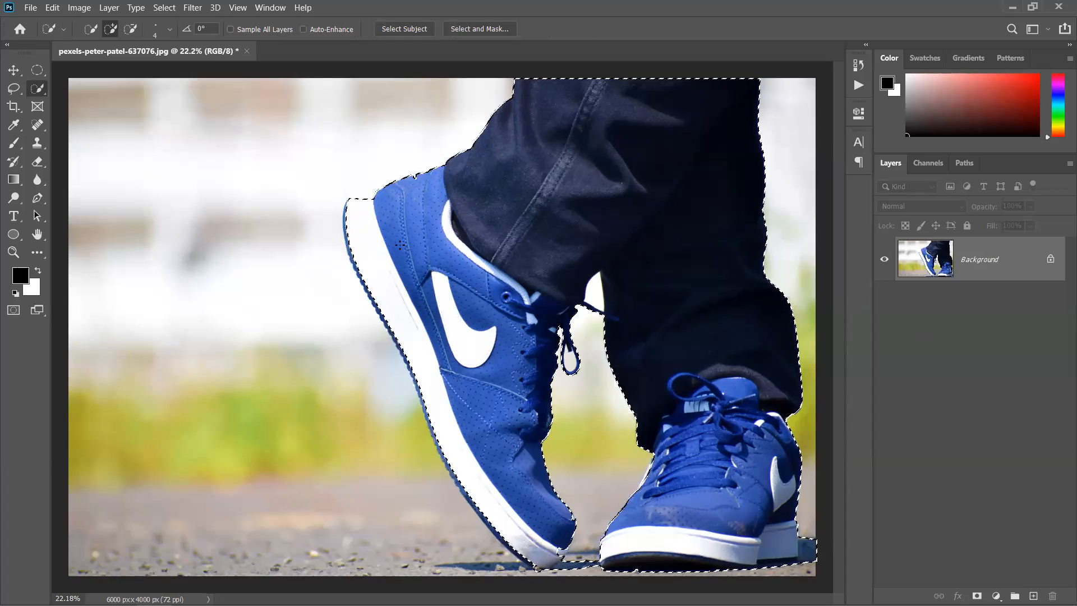
Step: Try inverting the selection and deleting the surroundings from the unlocked background layer, and undo back to the original selection
key("ctrl+shift+i")
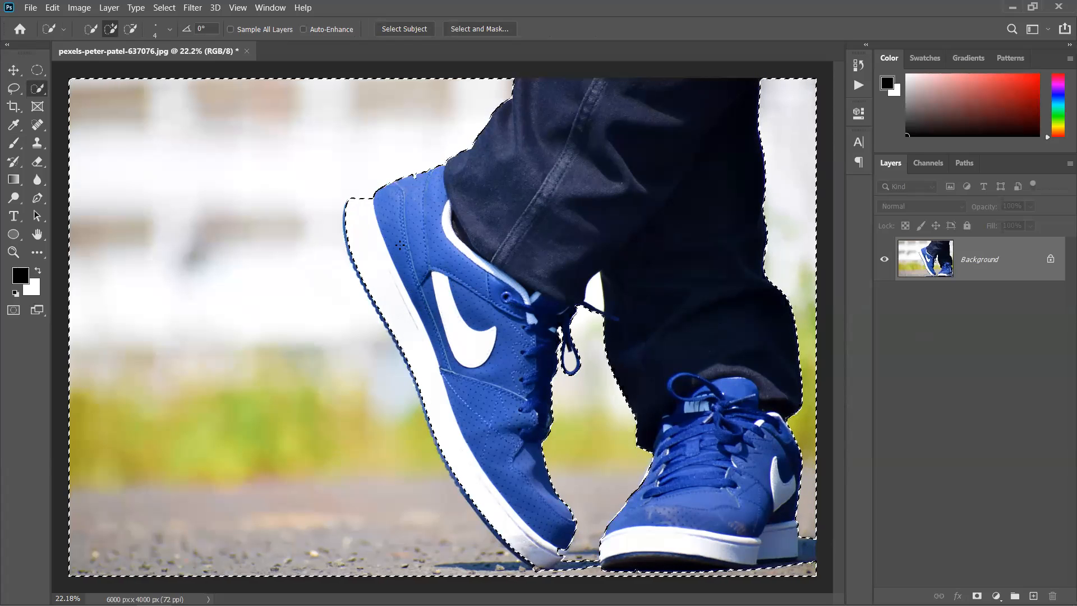
key("shift+BackSpace")
left_click(627, 181)
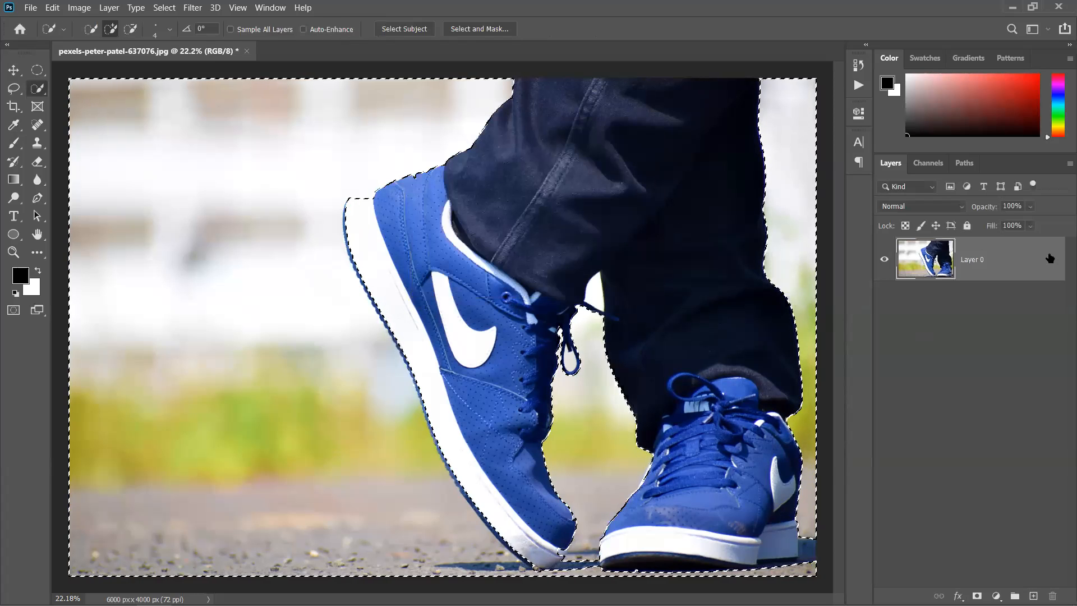
key("Delete")
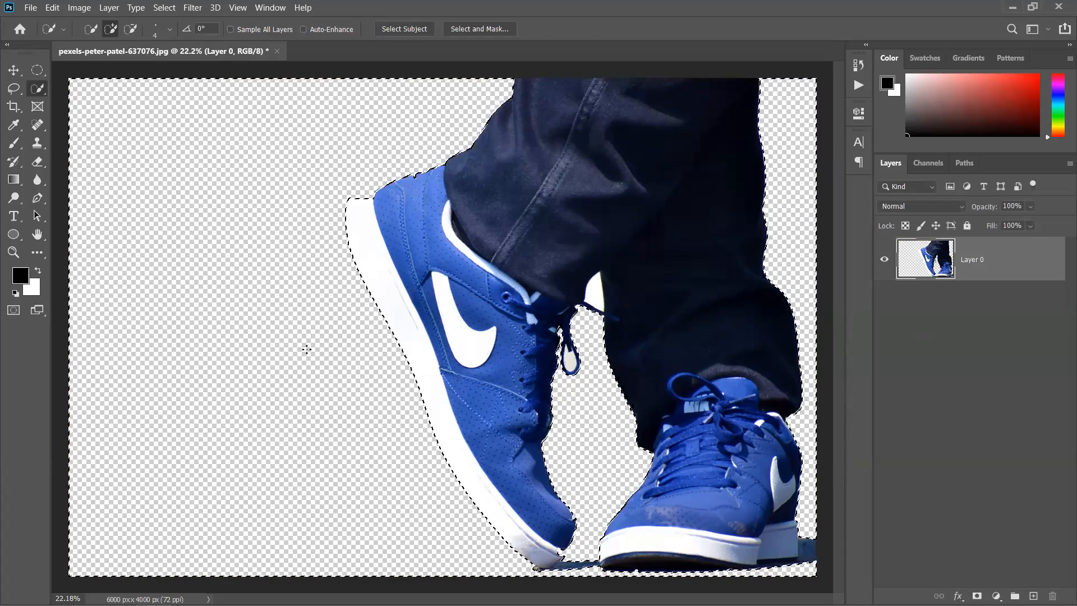
key("ctrl+z")
key("ctrl+z")
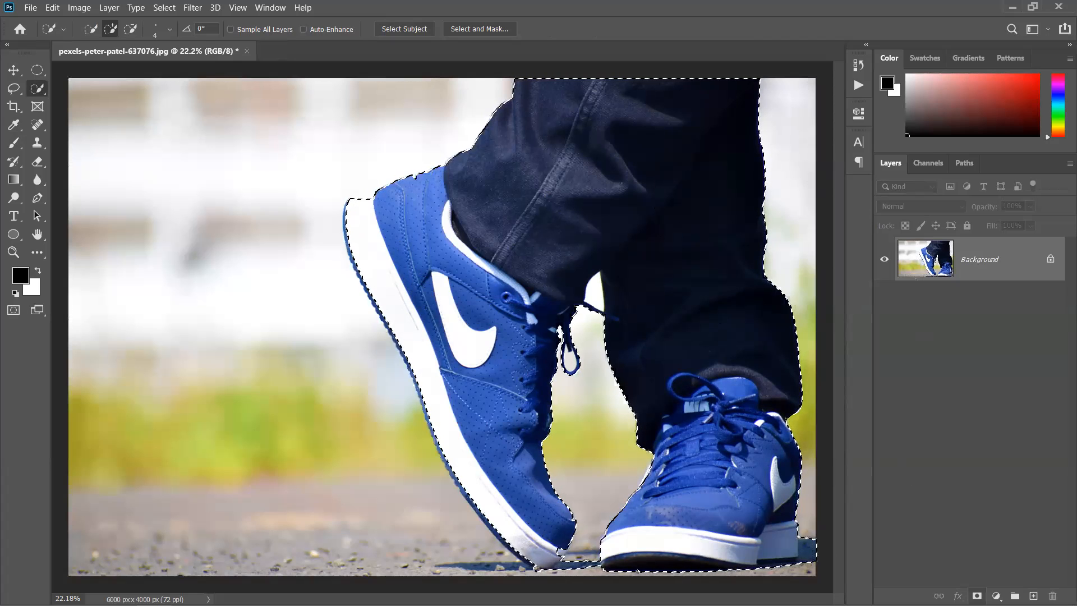
Step: Add a layer mask from the selection so that only the legs and shoes stay visible
left_click(977, 596)
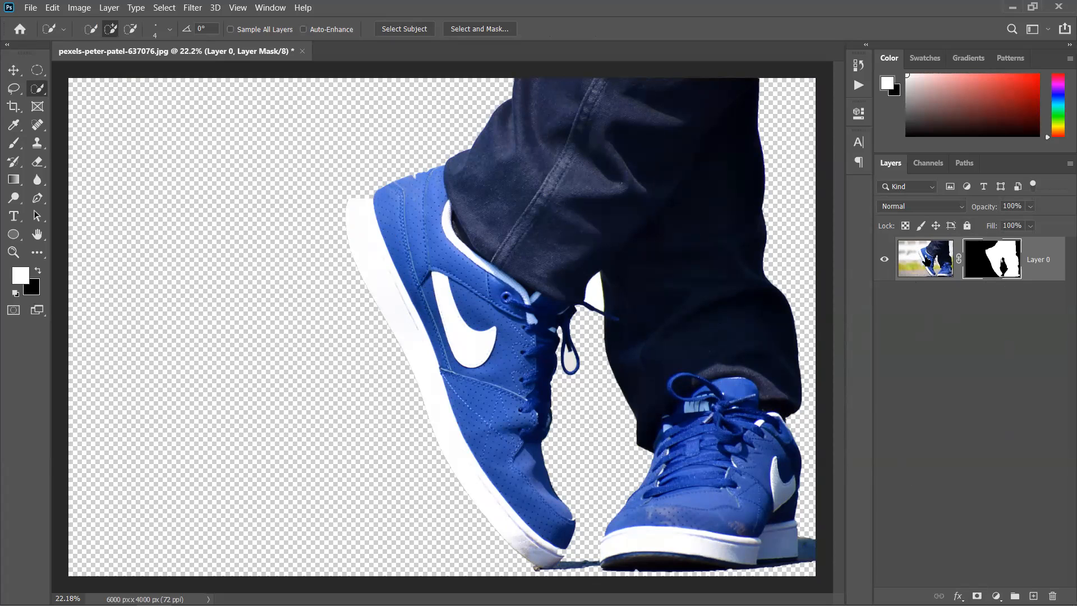
Step: Scribble with a white brush on the mask beside the raised shoe to reveal the hidden background, and undo the stroke
left_click(14, 143)
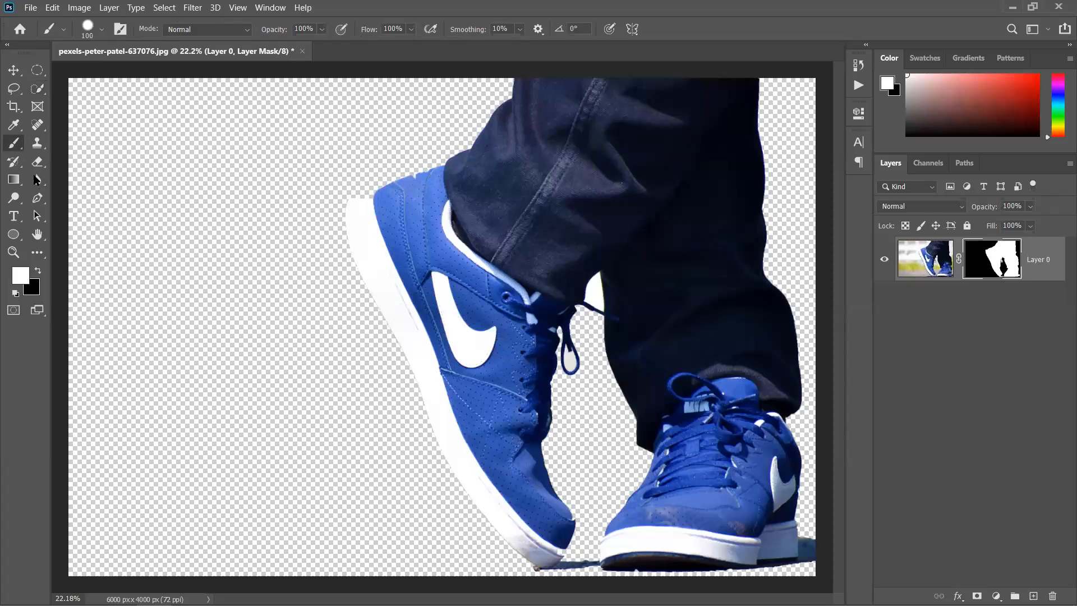
mouse_move(232, 208)
left_mouse_down()
mouse_move(258, 327)
mouse_move(284, 230)
mouse_move(400, 261)
mouse_move(400, 376)
mouse_move(284, 382)
mouse_move(384, 293)
mouse_move(442, 356)
mouse_move(361, 207)
mouse_move(324, 172)
mouse_move(377, 343)
mouse_move(440, 473)
left_mouse_up()
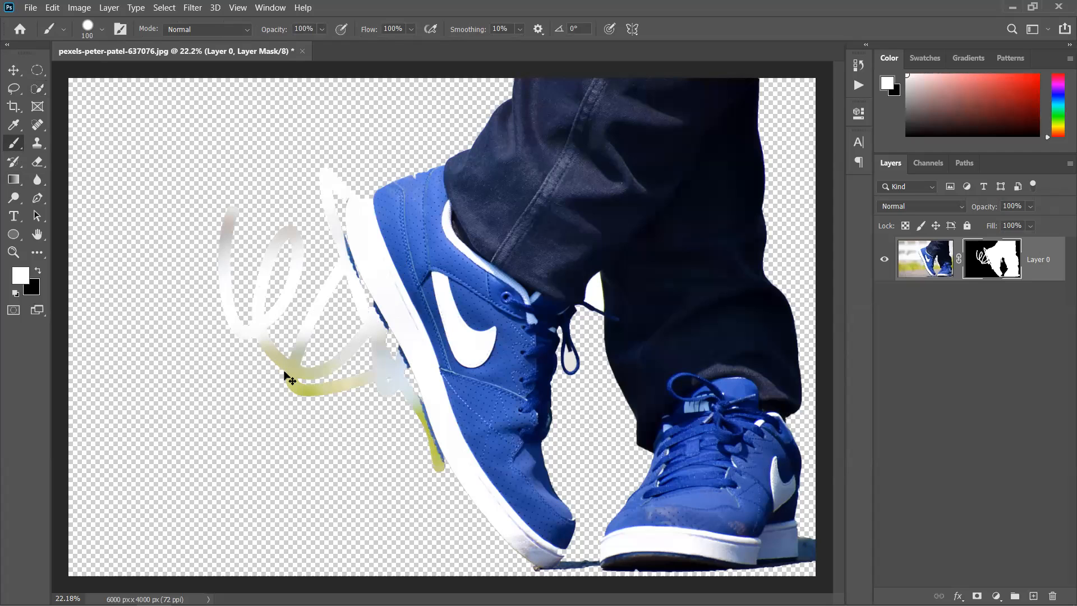
key("ctrl+z")
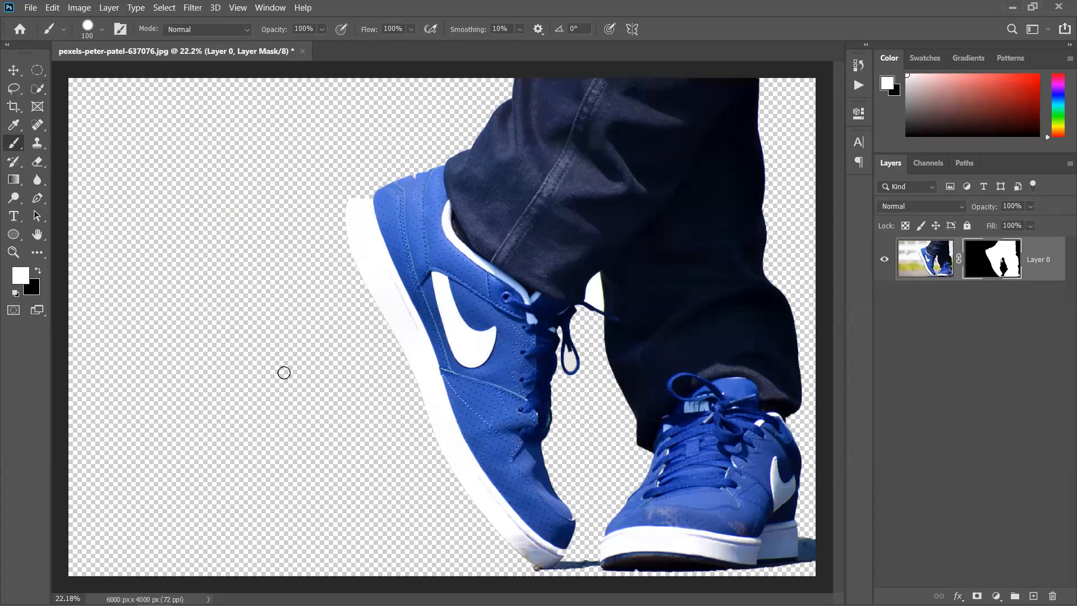
left_click(14, 69)
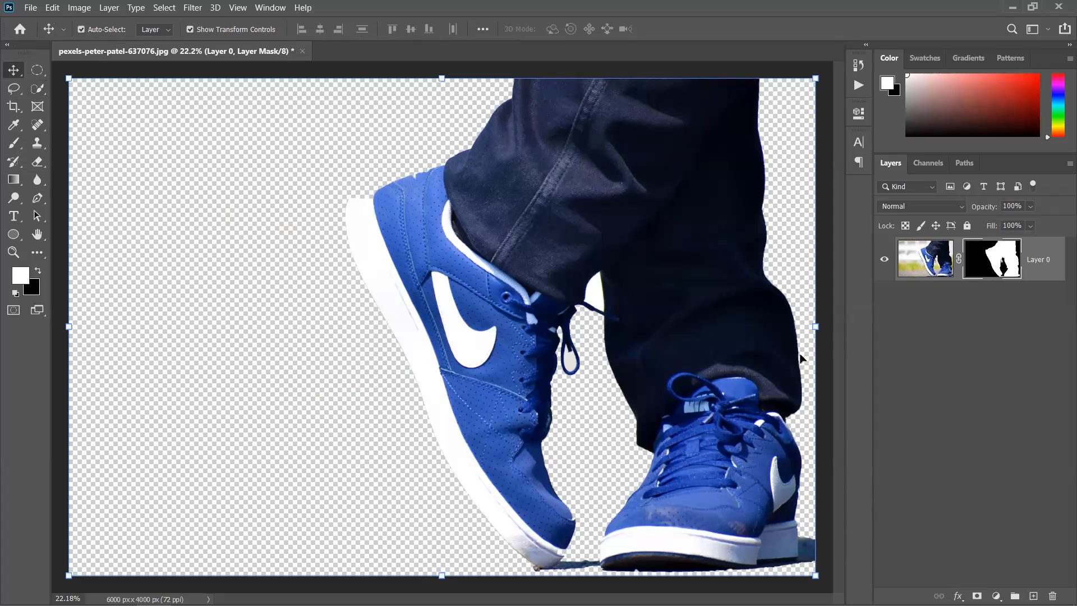
left_click(904, 366)
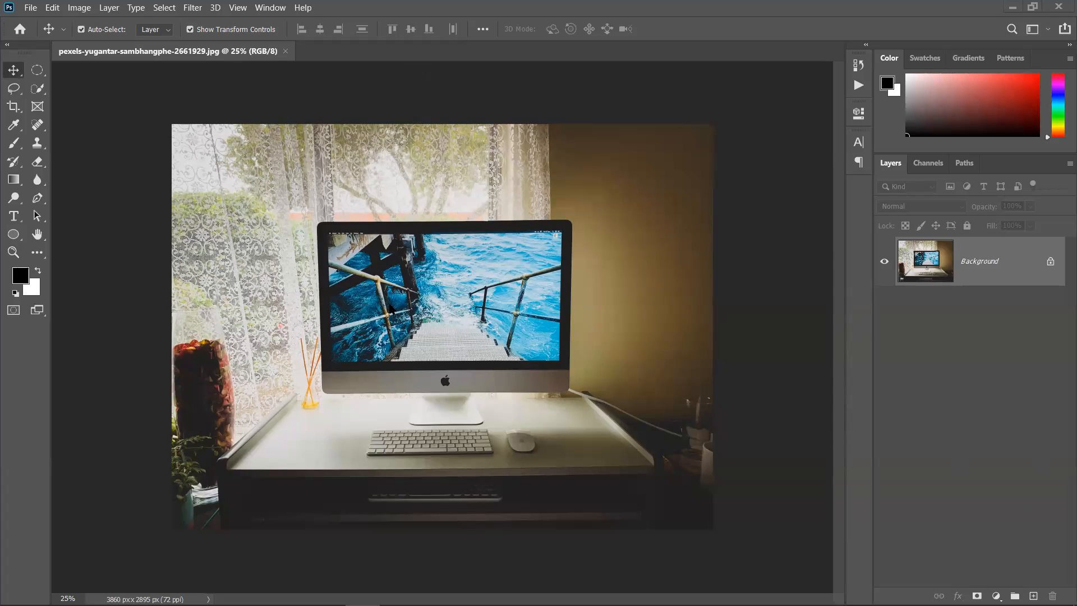
Step: Select the iMac's screen, black bezel and silver chin in the desk photo with the Quick Selection tool
key("ctrl+plus")
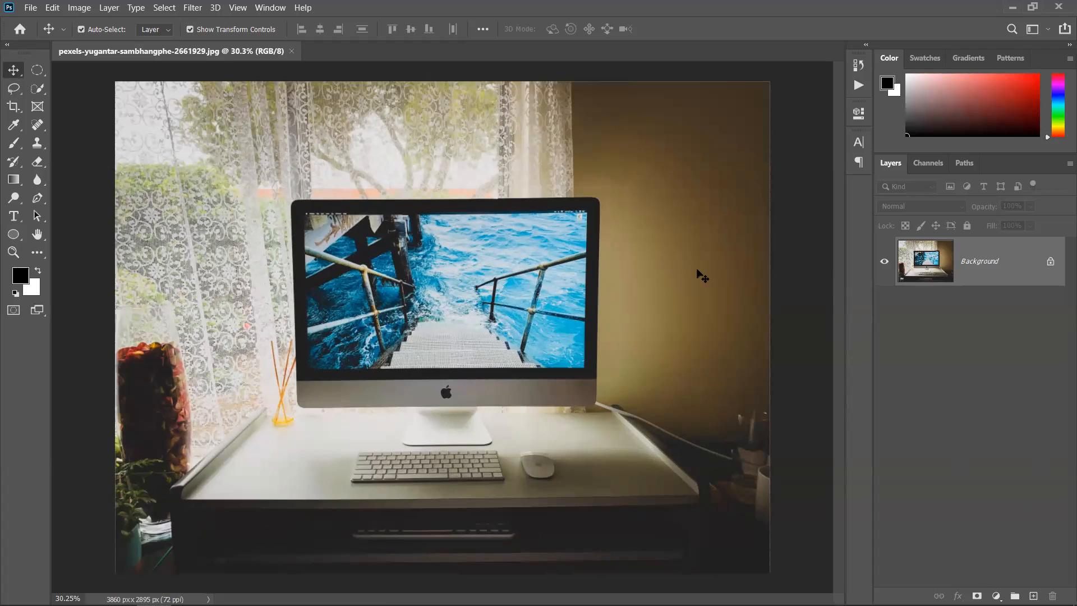
left_click(38, 88)
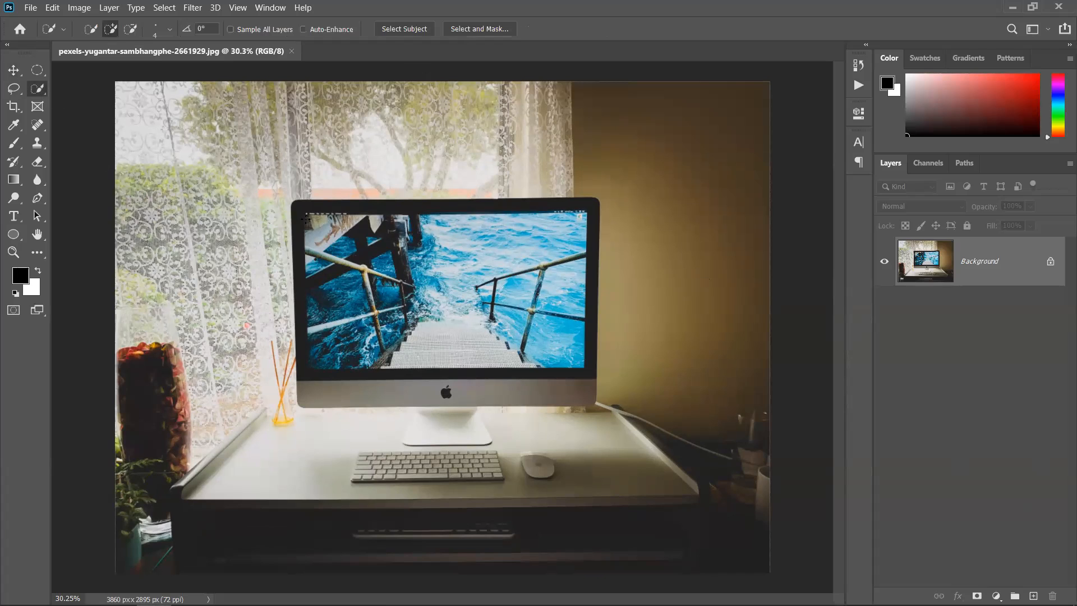
mouse_move(302, 208)
left_mouse_down()
mouse_move(583, 210)
mouse_move(300, 209)
mouse_move(314, 354)
mouse_move(392, 364)
mouse_move(581, 251)
mouse_move(387, 278)
left_mouse_up()
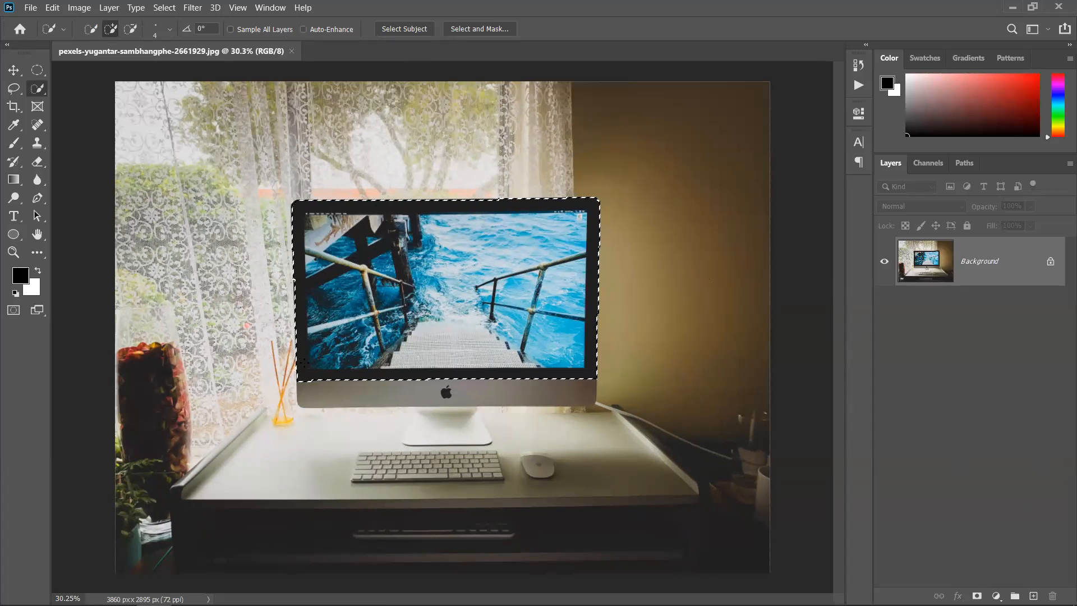
left_click_drag(312, 377, 322, 394)
mouse_move(501, 391)
left_mouse_down()
mouse_move(605, 409)
mouse_move(583, 411)
left_mouse_up()
key("alt")
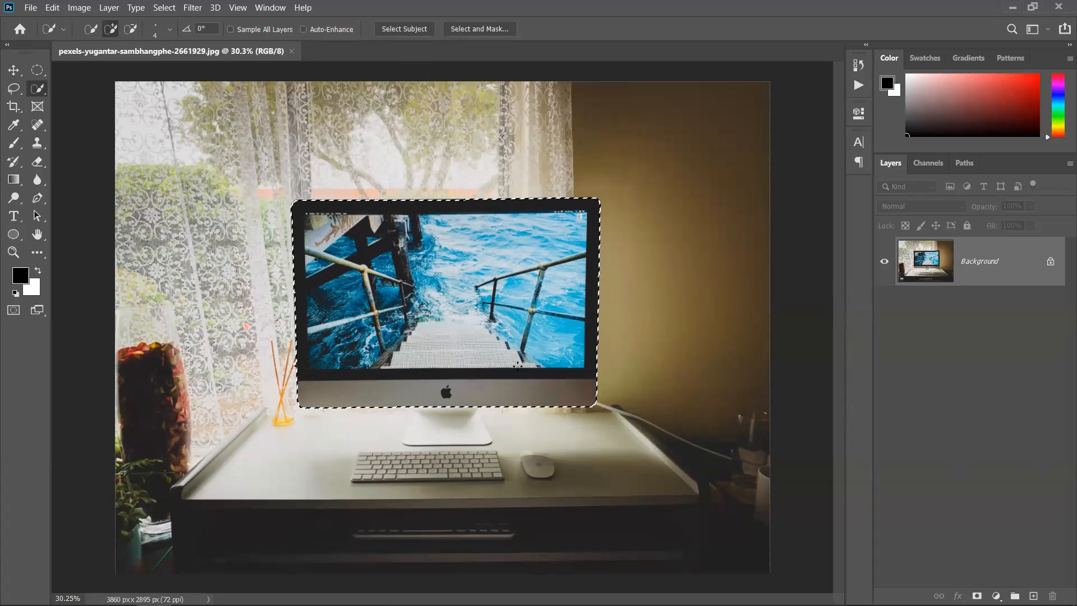
Step: Try moving the selected monitor sideways toward the wall on the Background layer, and undo the move
left_click(14, 70)
left_click_drag(546, 321, 756, 330)
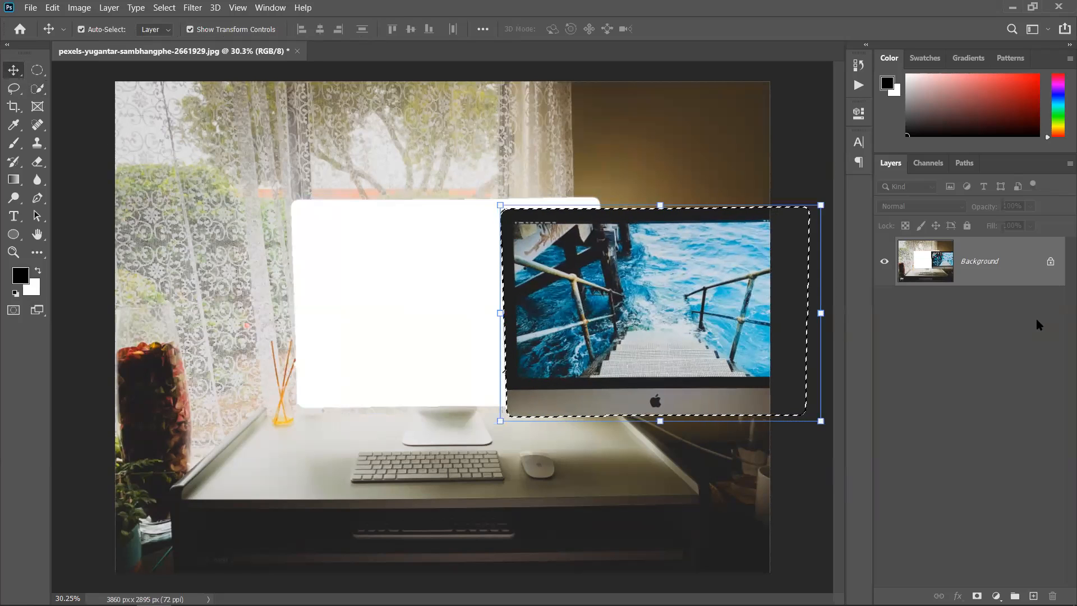
key("ctrl+z")
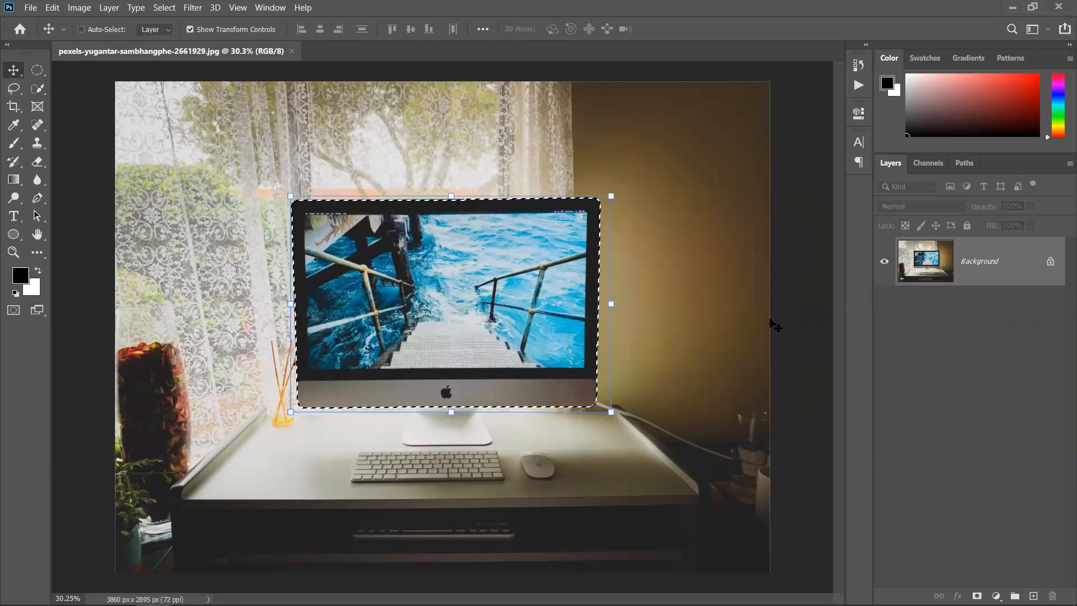
Step: Try copying the selected monitor to a new layer, view it with the Background hidden, and undo back to the selection
key("ctrl+j")
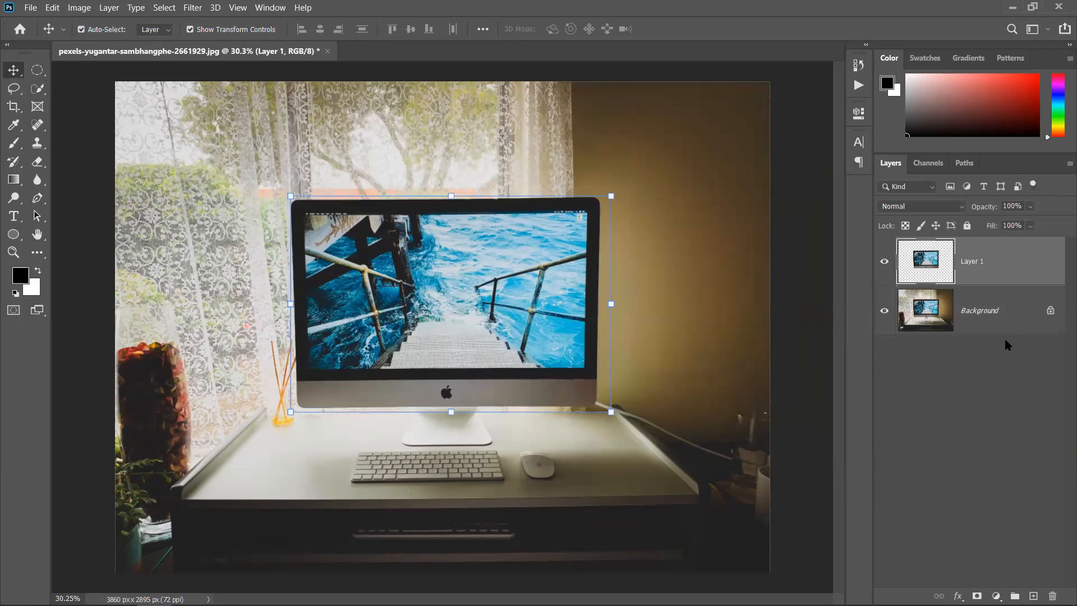
left_click(885, 310)
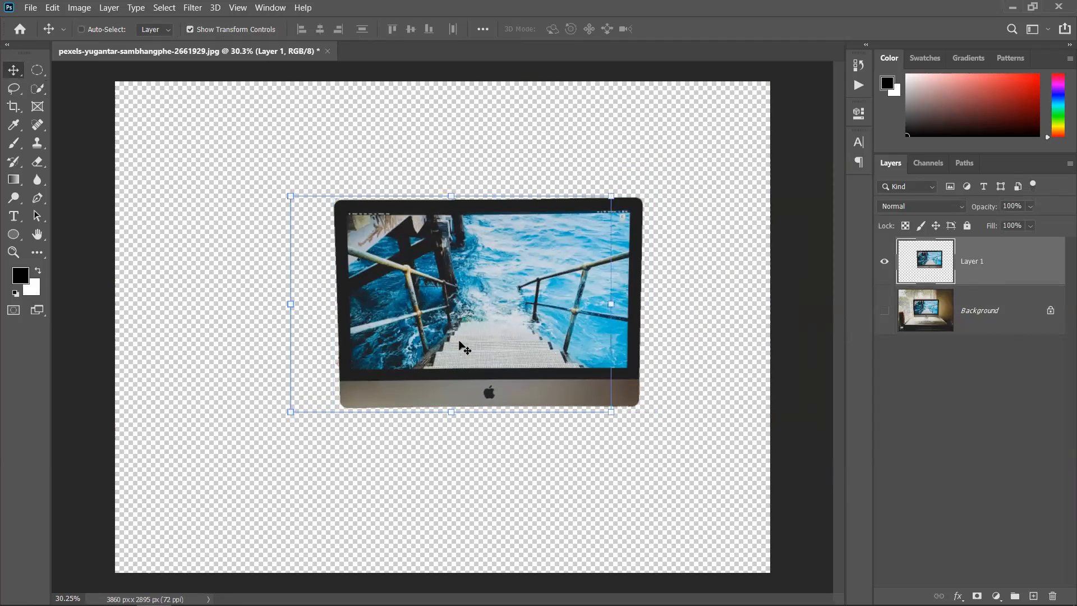
left_click(887, 311)
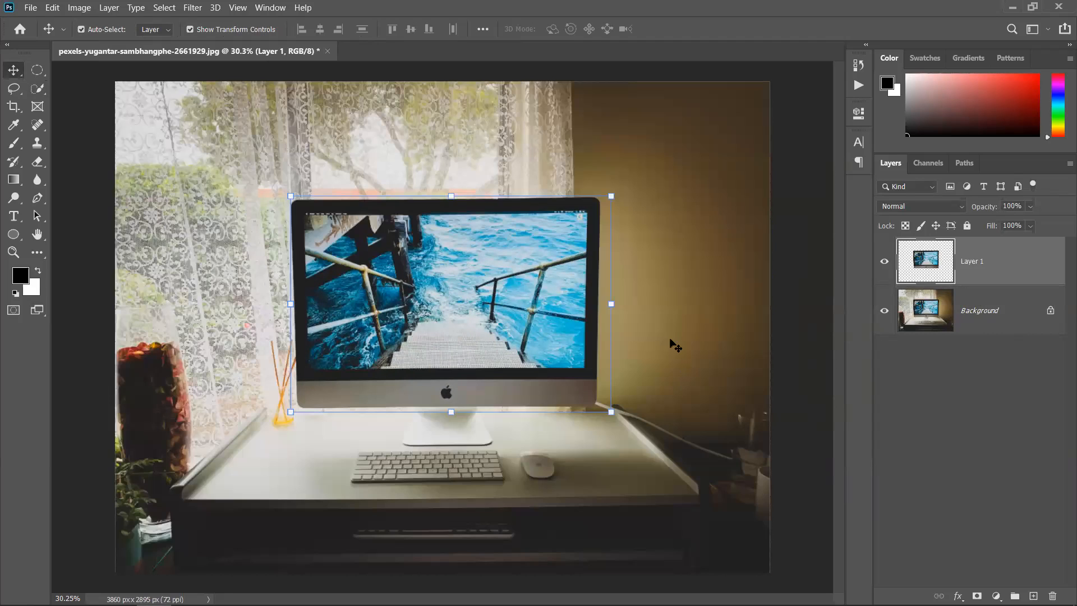
key("ctrl+z")
key("ctrl+z")
key("ctrl+z")
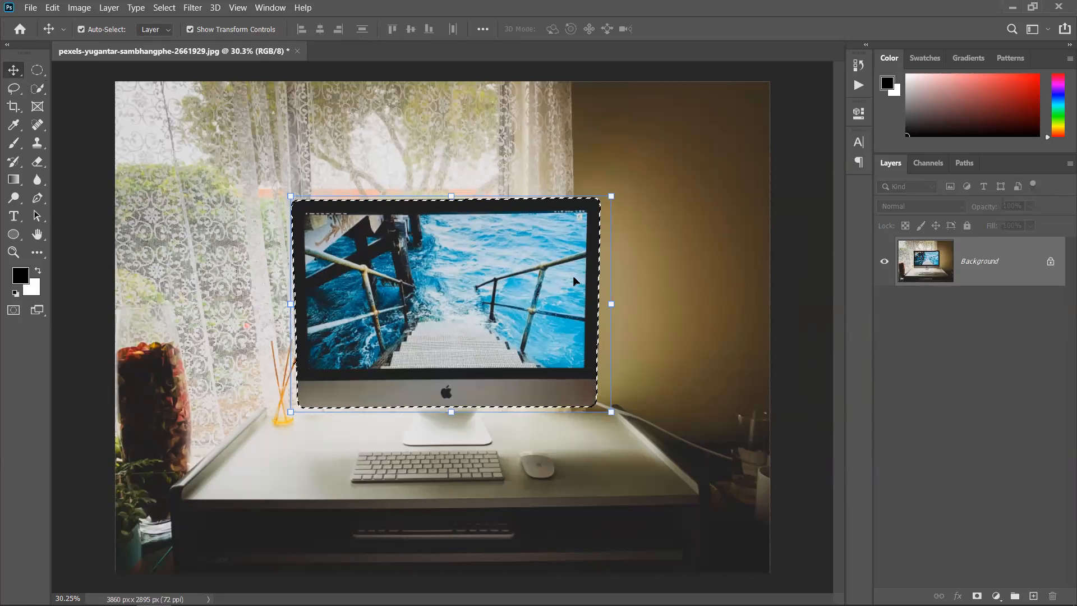
Step: Try deleting everything around the monitor from the unlocked layer using the inverted selection, and undo back to the monitor selection
key("ctrl+shift+i")
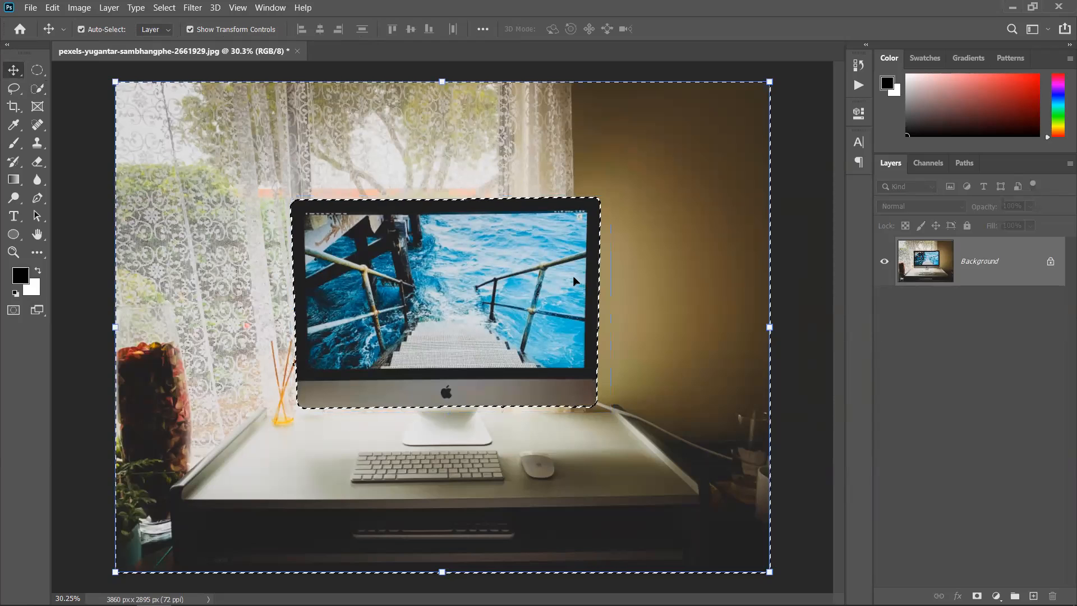
key("shift+BackSpace")
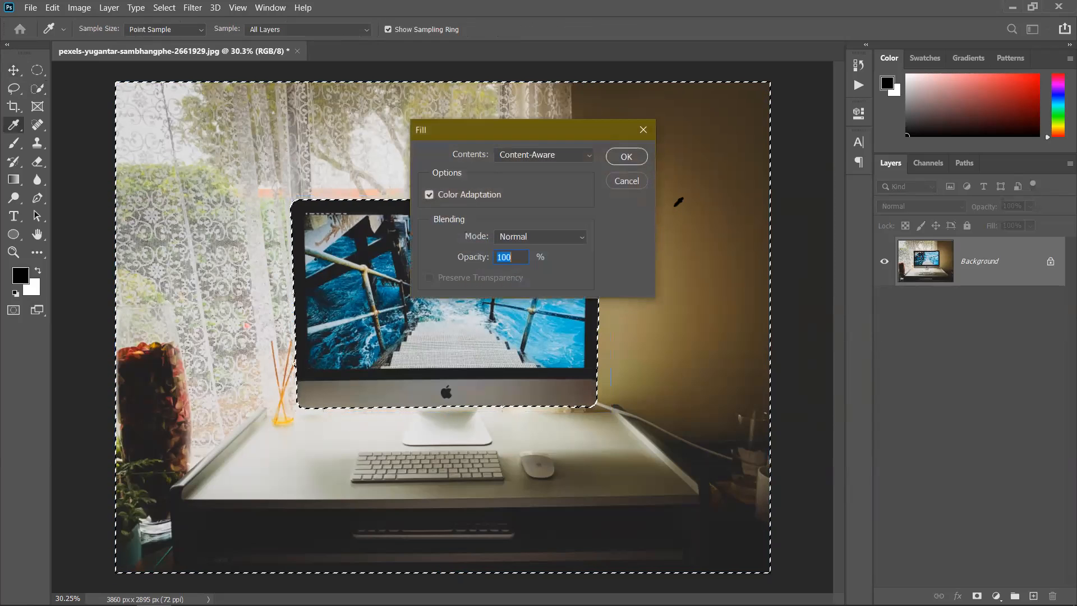
left_click(626, 181)
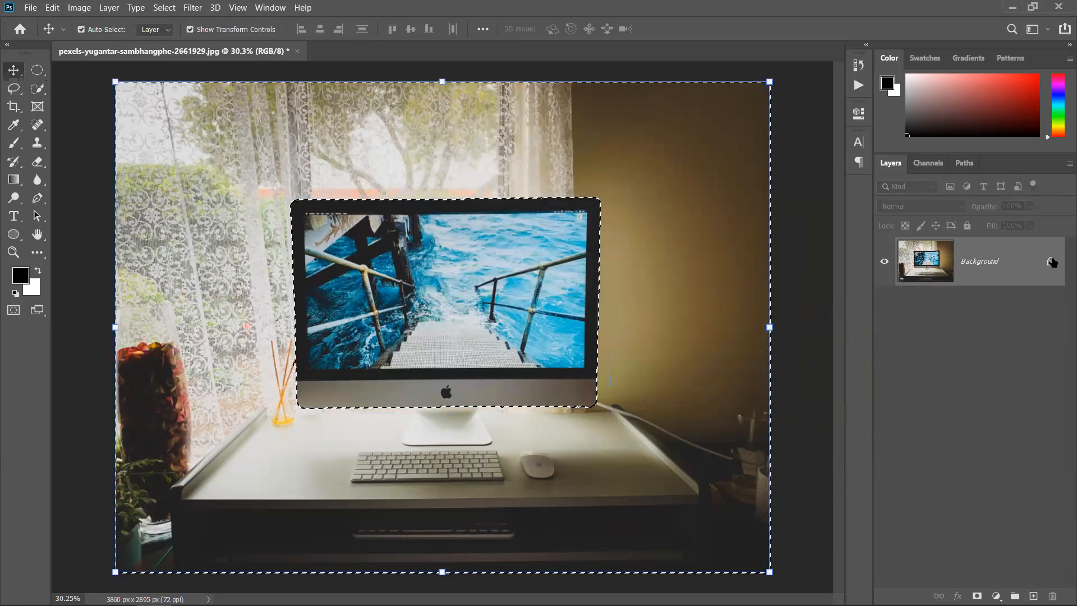
left_click(1050, 261)
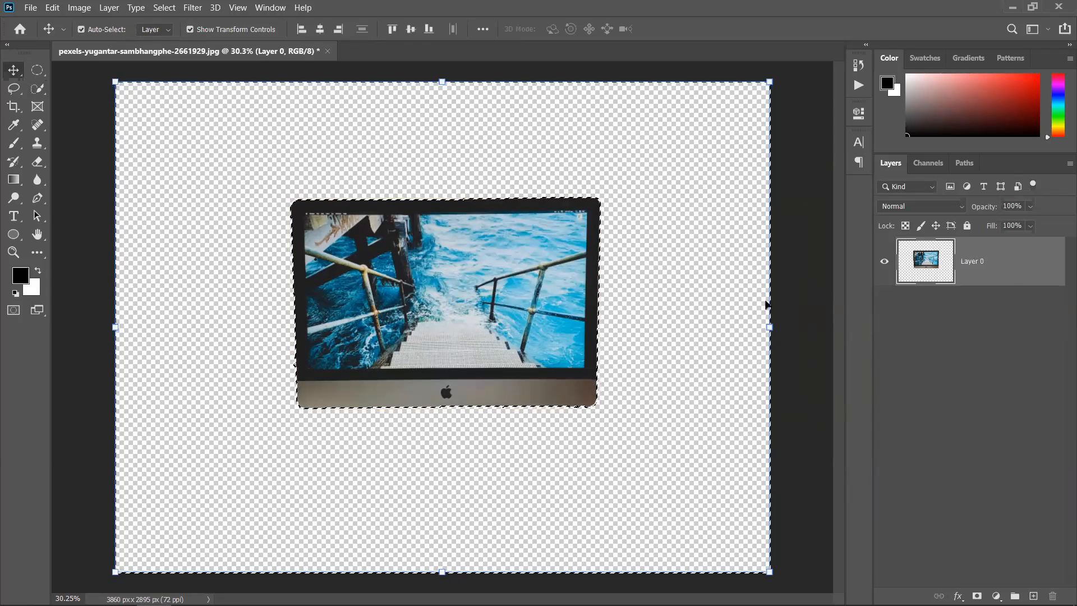
key("ctrl+d")
left_click_drag(513, 342, 476, 339)
key("ctrl+z")
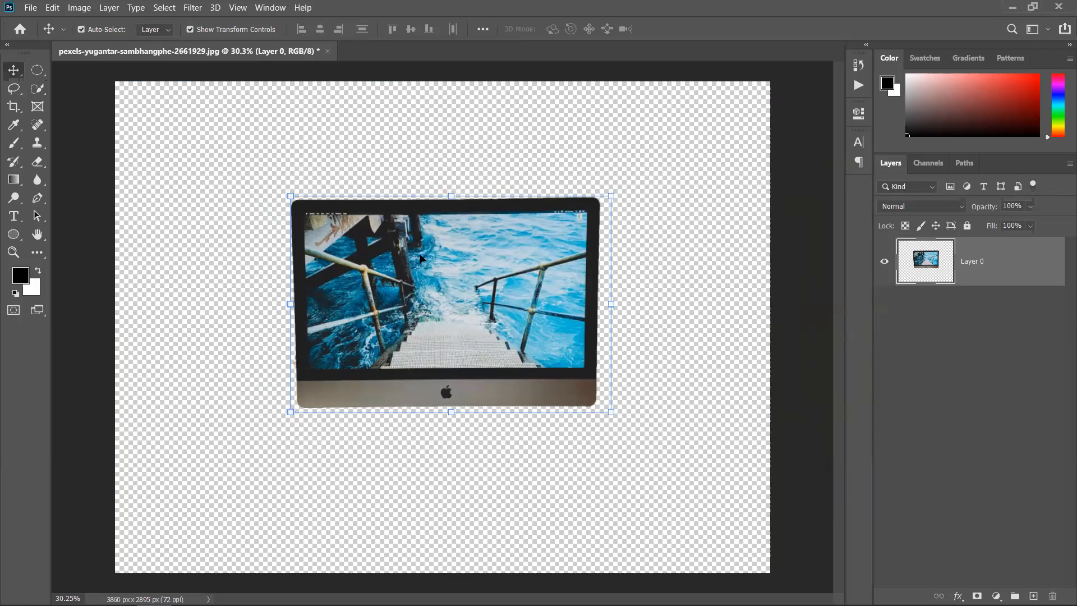
key("ctrl+z")
key("ctrl+z")
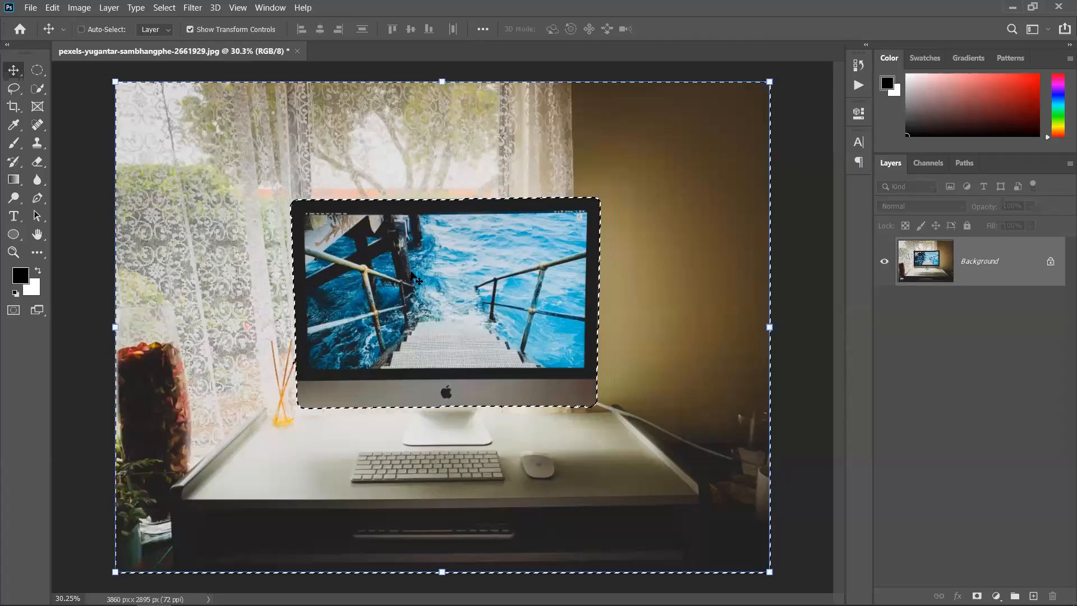
key("ctrl+z")
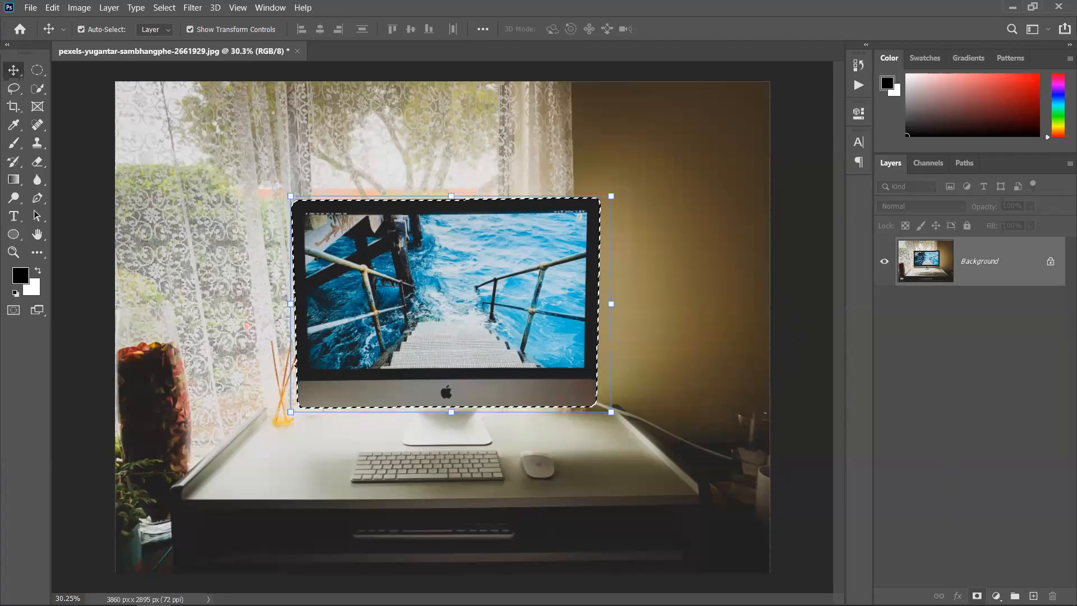
Step: Mask the layer with the monitor selection, and display the mask alone to inspect stray marks at the monitor's lower-right corner
left_click(977, 596)
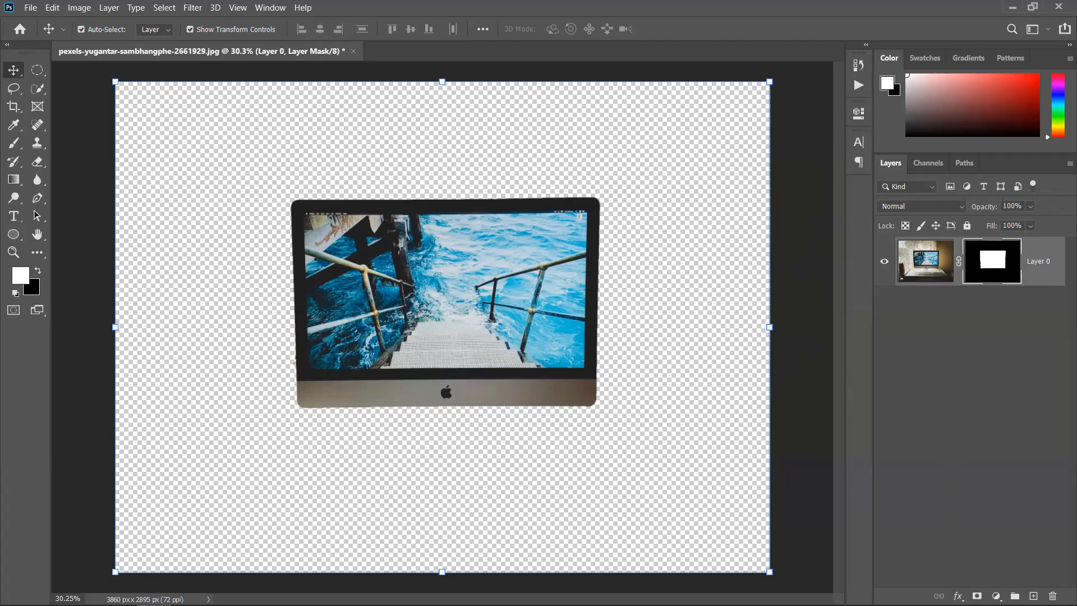
left_click(997, 259, "alt")
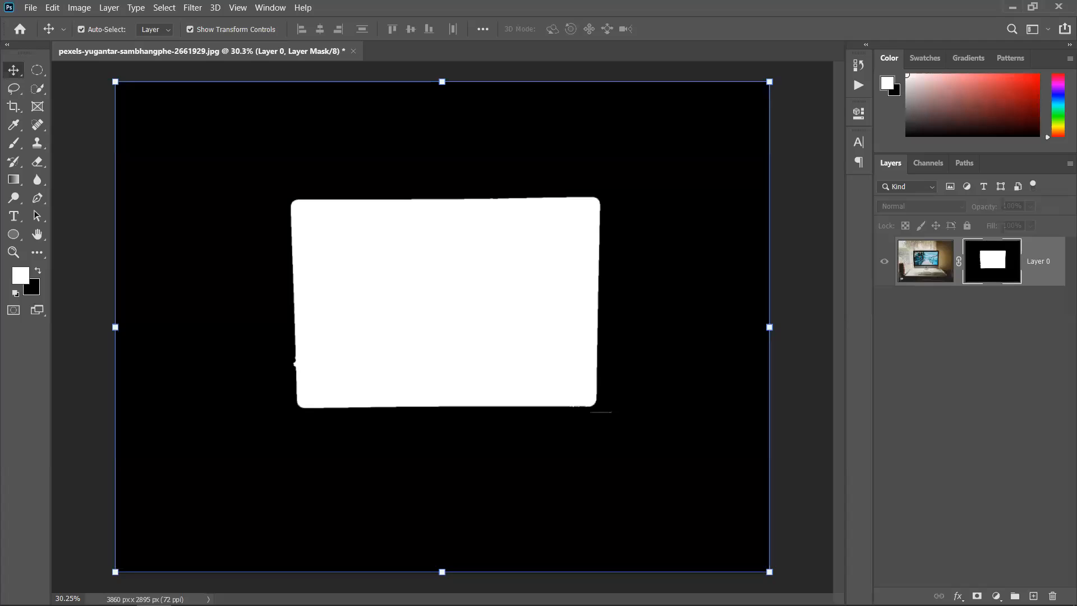
scroll(570, 405, "up", 10)
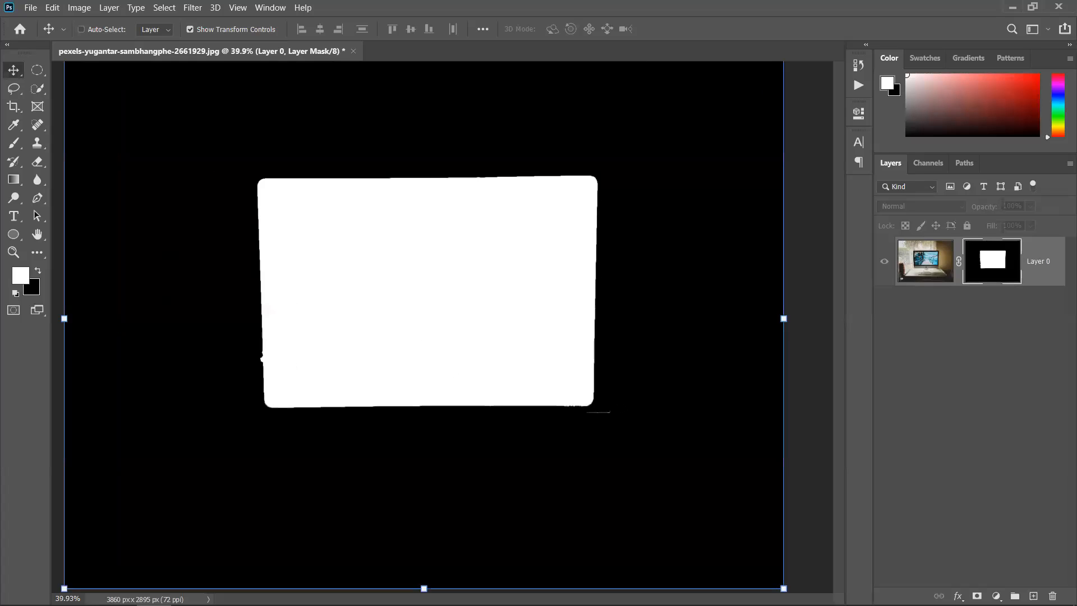
scroll(571, 405, "down", 3)
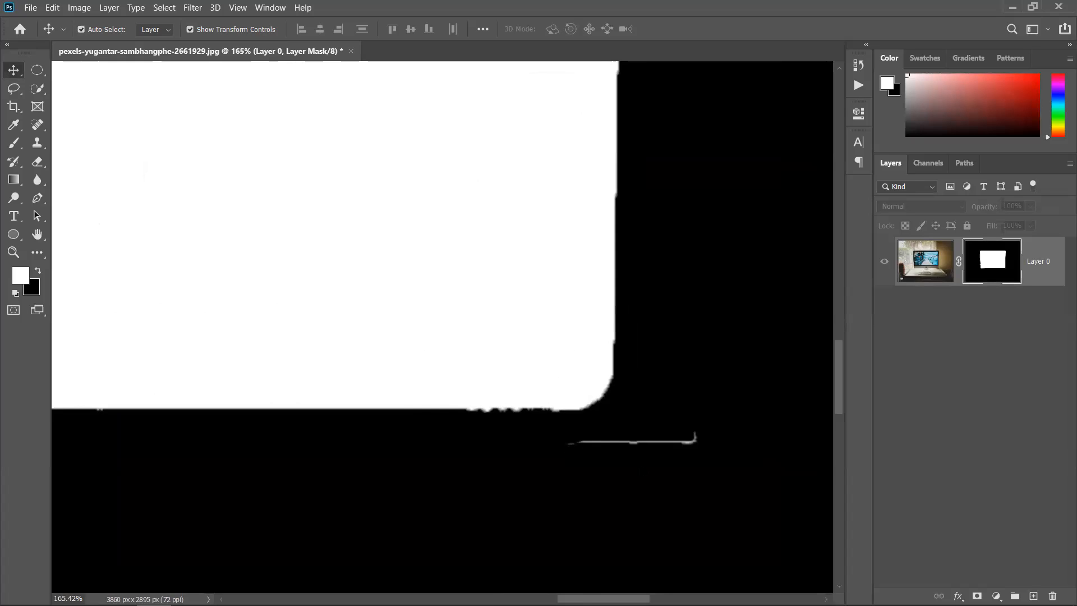
scroll(665, 466, "up", 5)
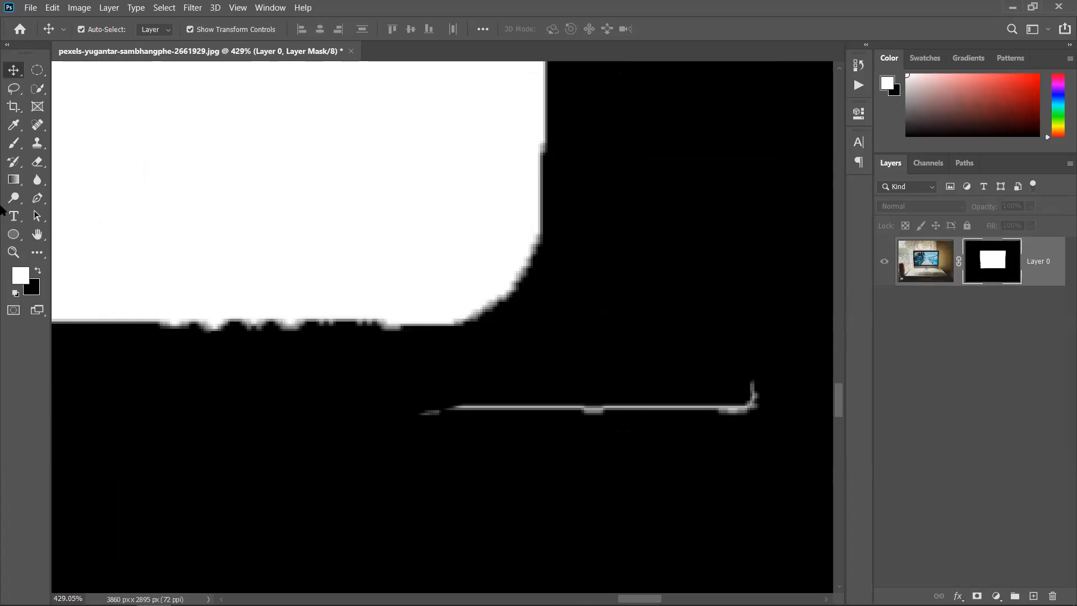
Step: Paint black with the Brush over the stray line and rough bottom edge near the lower-right corner of the mask's white shape
left_click(13, 144)
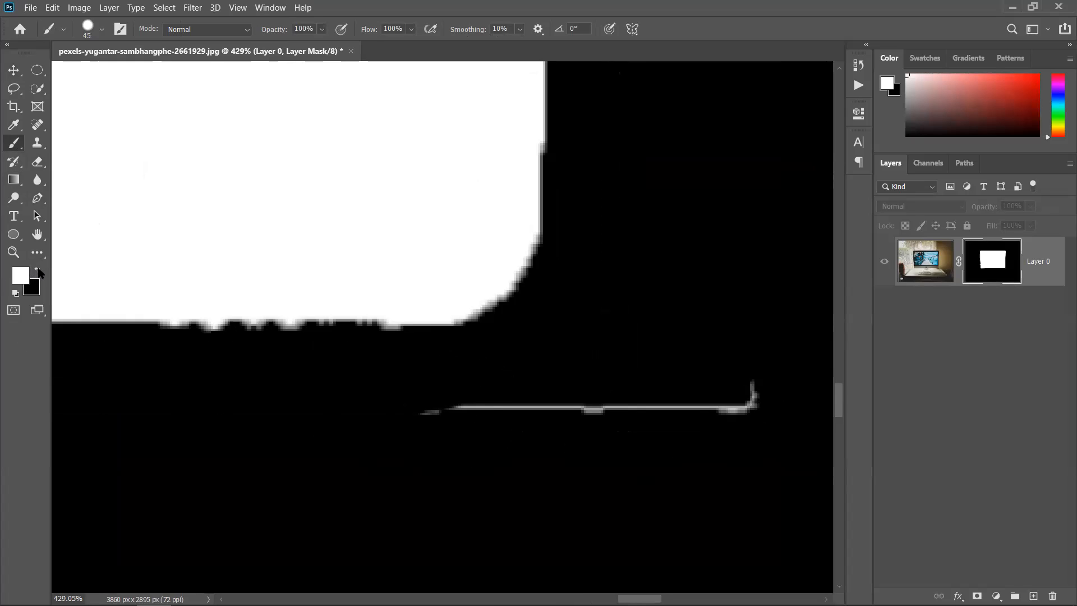
left_click(38, 271)
mouse_move(421, 412)
left_mouse_down()
mouse_move(655, 407)
mouse_move(753, 385)
left_mouse_up()
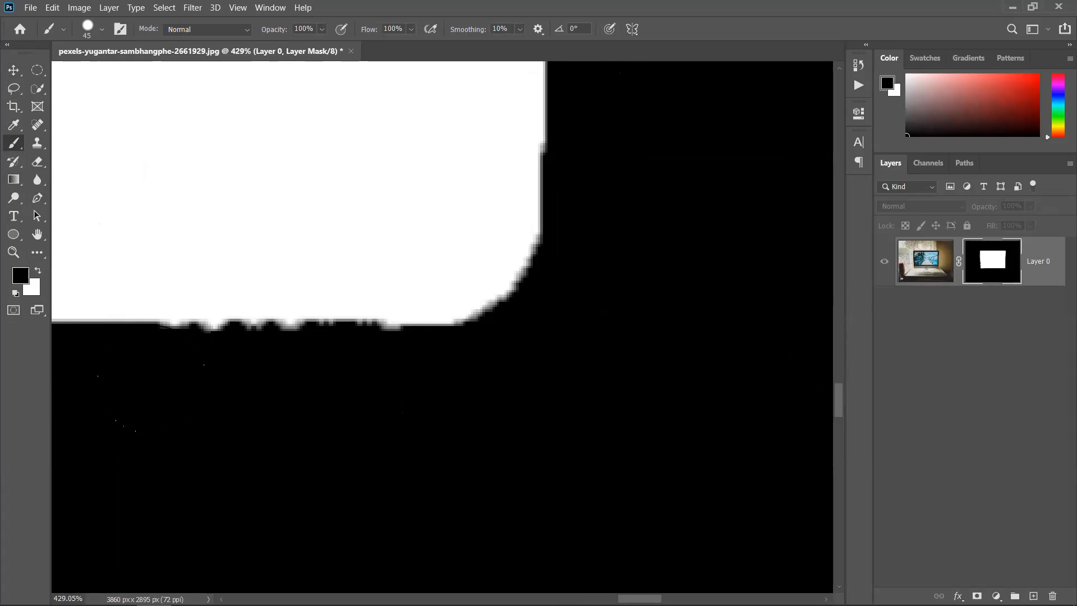
left_click_drag(168, 327, 471, 319)
scroll(492, 322, "down", 9)
mouse_move(460, 373)
left_mouse_down()
mouse_move(544, 326)
mouse_move(766, 306)
left_mouse_up()
left_click_drag(65, 233, 294, 274)
Step: Paint black over the small bump on the left edge of the mask's white shape to smooth it
scroll(272, 278, "up", 6)
scroll(441, 80, "up", 2)
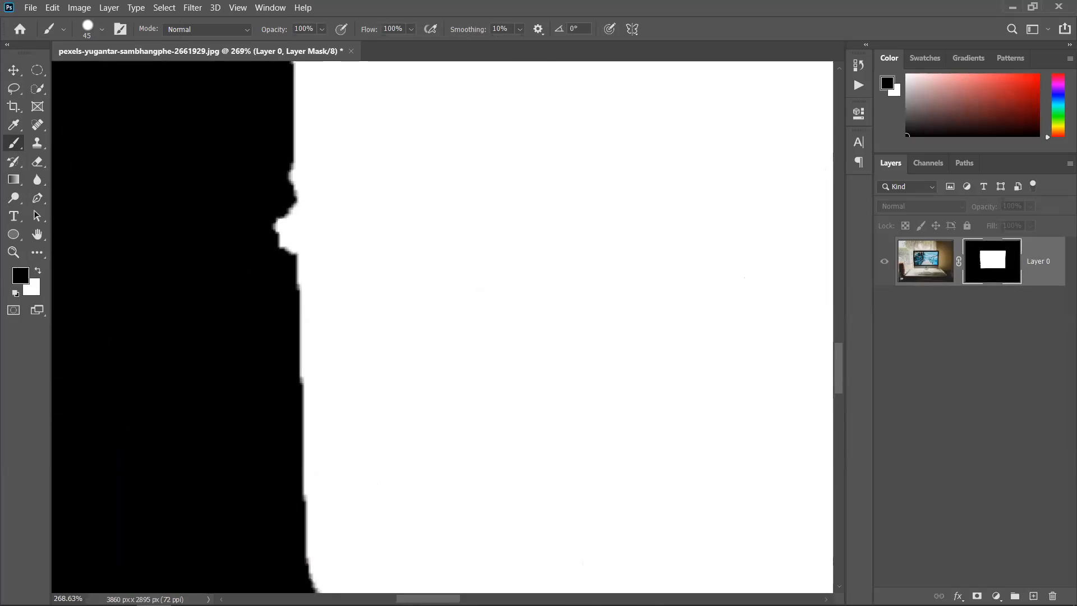
mouse_move(288, 166)
left_mouse_down()
mouse_move(283, 232)
mouse_move(301, 317)
left_mouse_up()
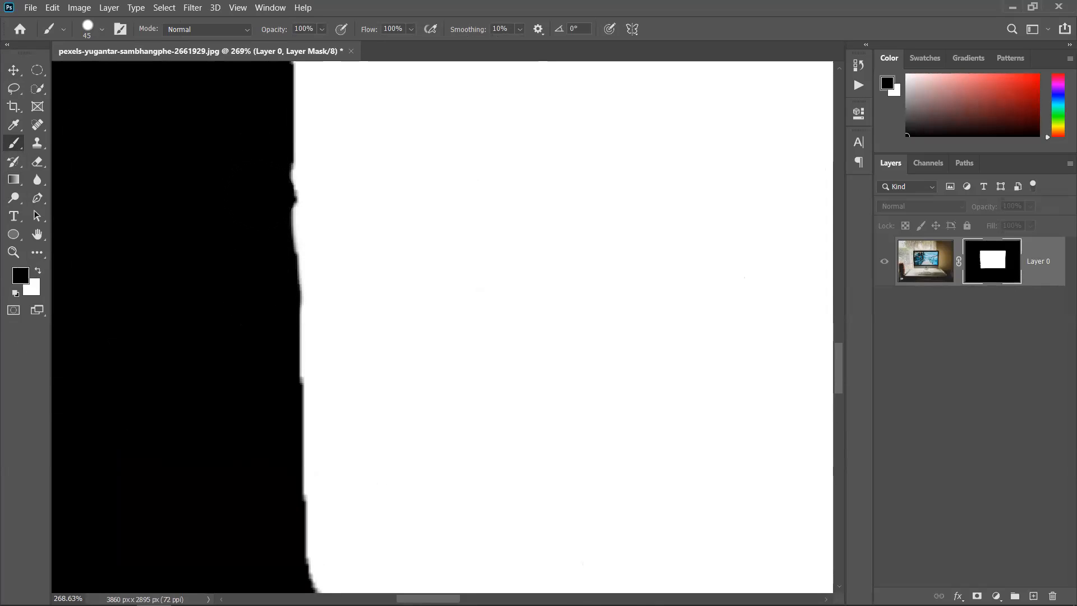
left_click_drag(292, 207, 296, 255)
scroll(501, 342, "down", 8)
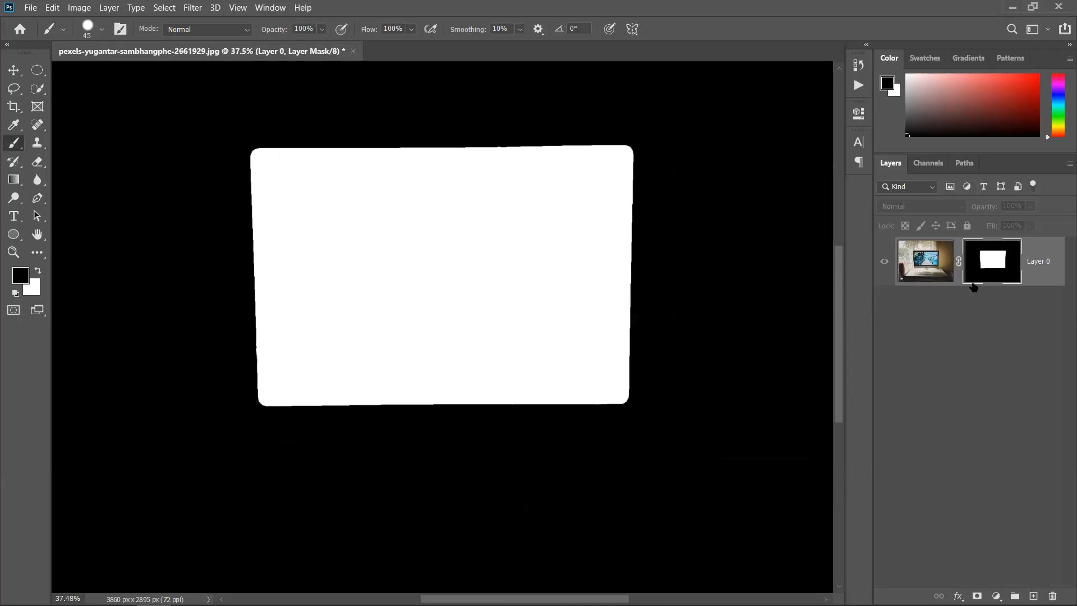
Step: Return from the mask view to the masked image and inspect the cut-out monitor's edges up close and at full size
left_click(992, 264, "alt")
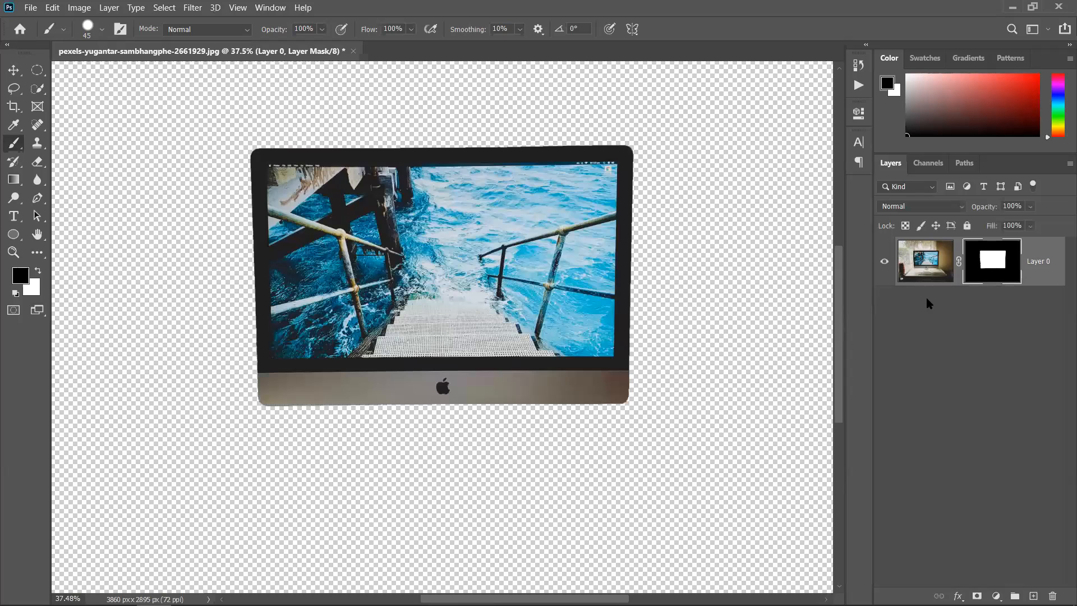
scroll(683, 366, "up", 7)
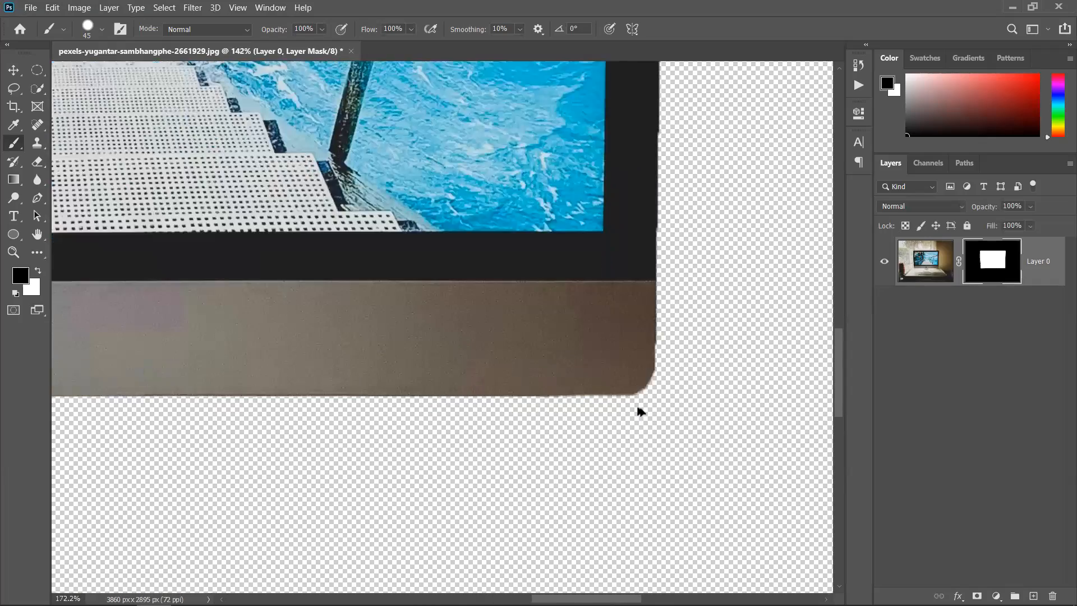
scroll(671, 331, "down", 7)
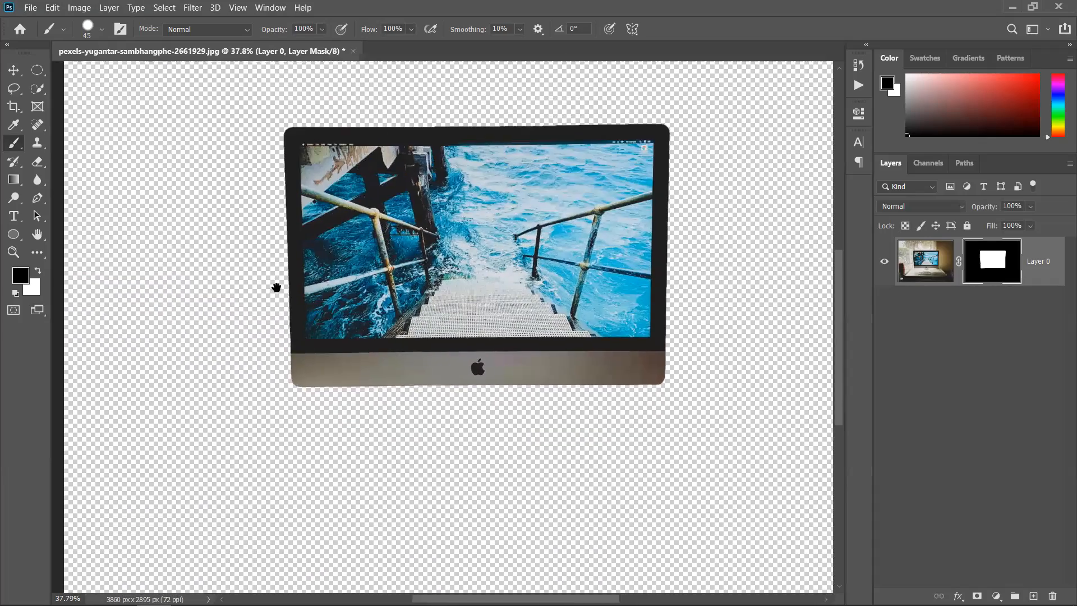
left_click_drag(276, 288, 236, 234)
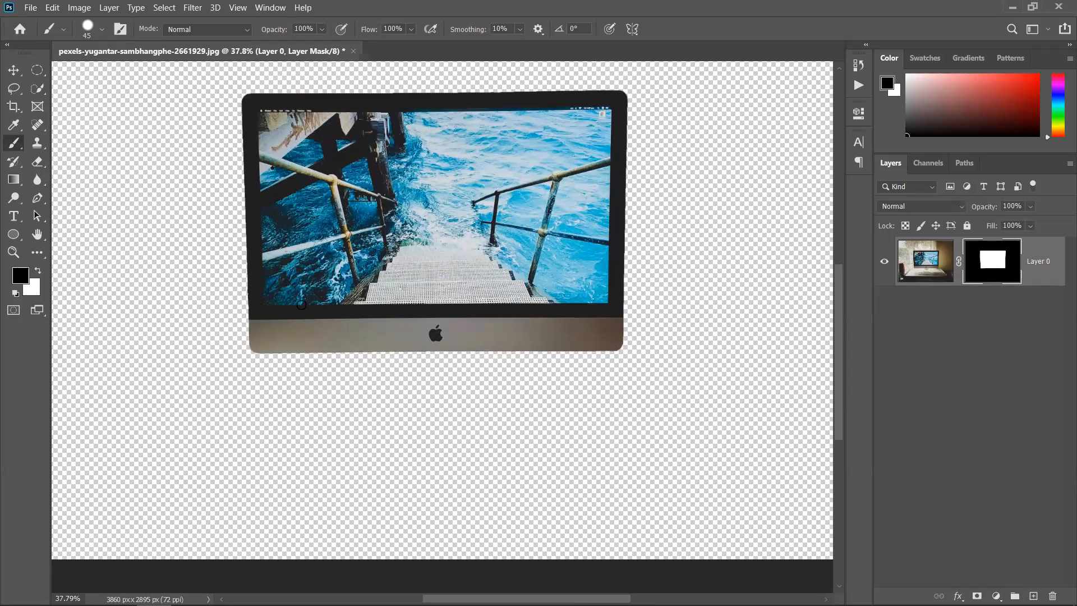
left_click(14, 69)
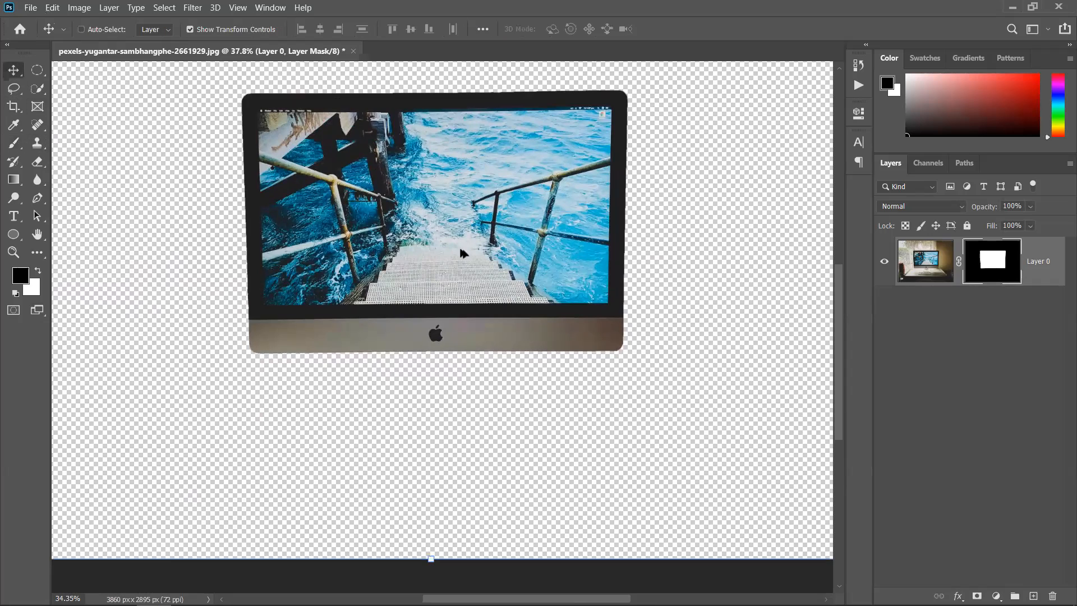
scroll(463, 254, "down", 2)
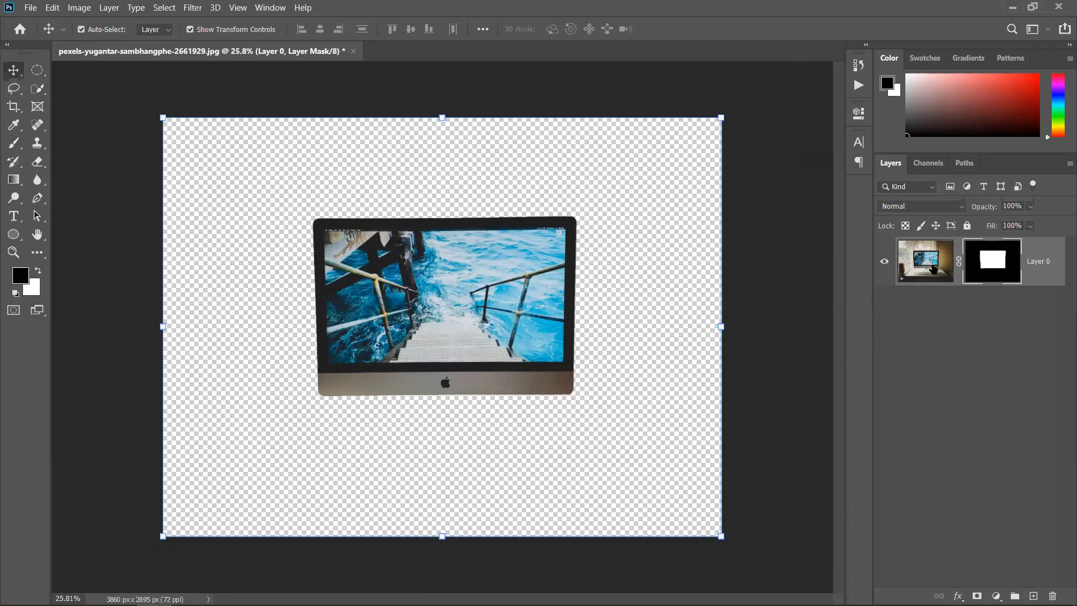
scroll(537, 281, "up", 5)
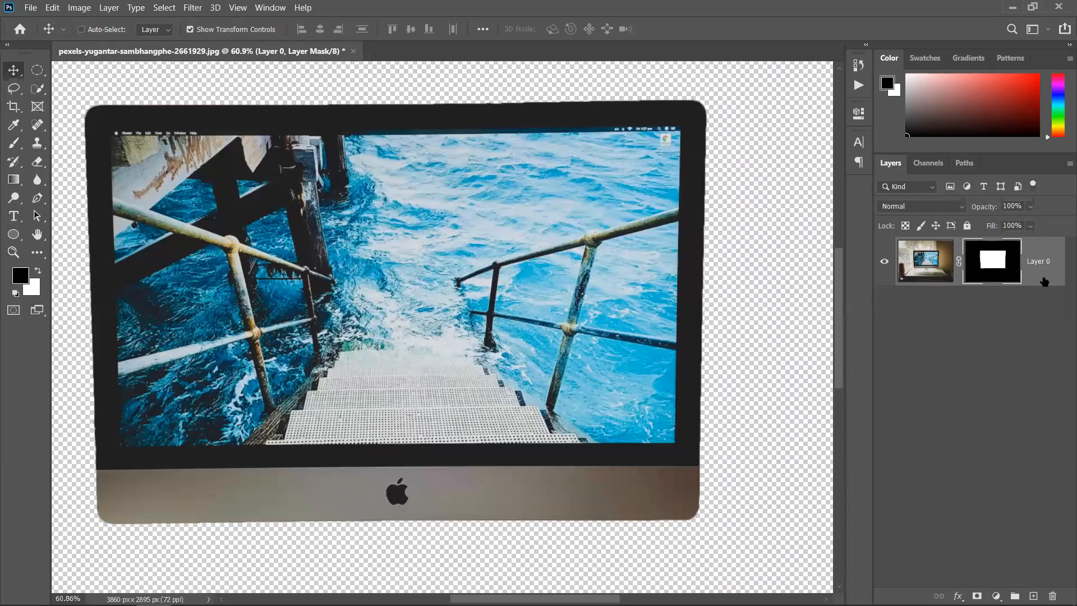
scroll(536, 282, "down", 2)
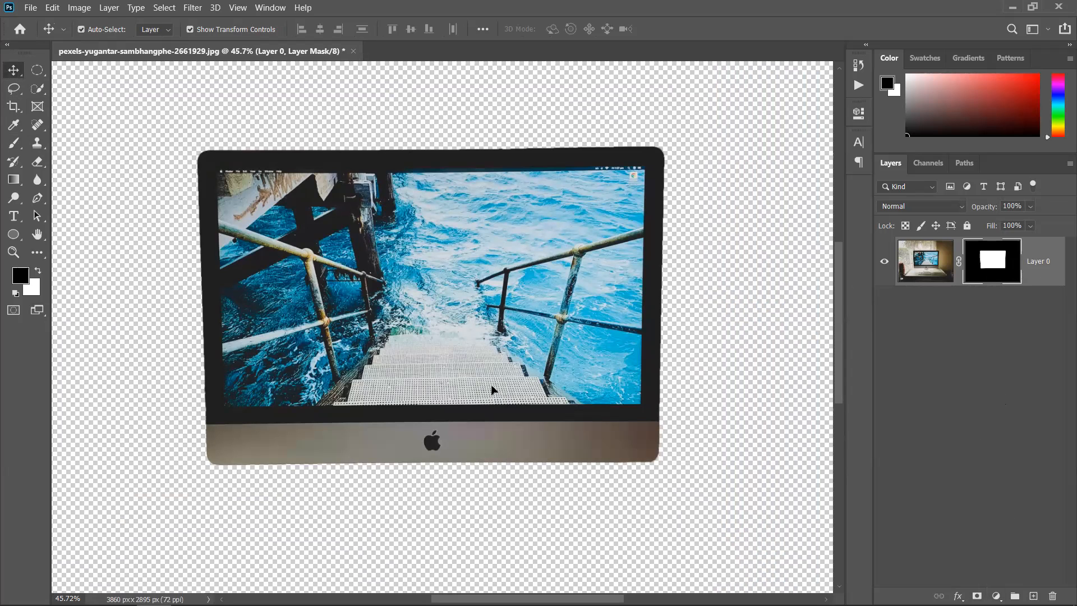
Step: Undo the mask edits and the layer mask, back to the selection including the extra area beside the monitor's lower-right corner
key("ctrl+z")
key("ctrl+z")
key("ctrl+z")
key("ctrl+z")
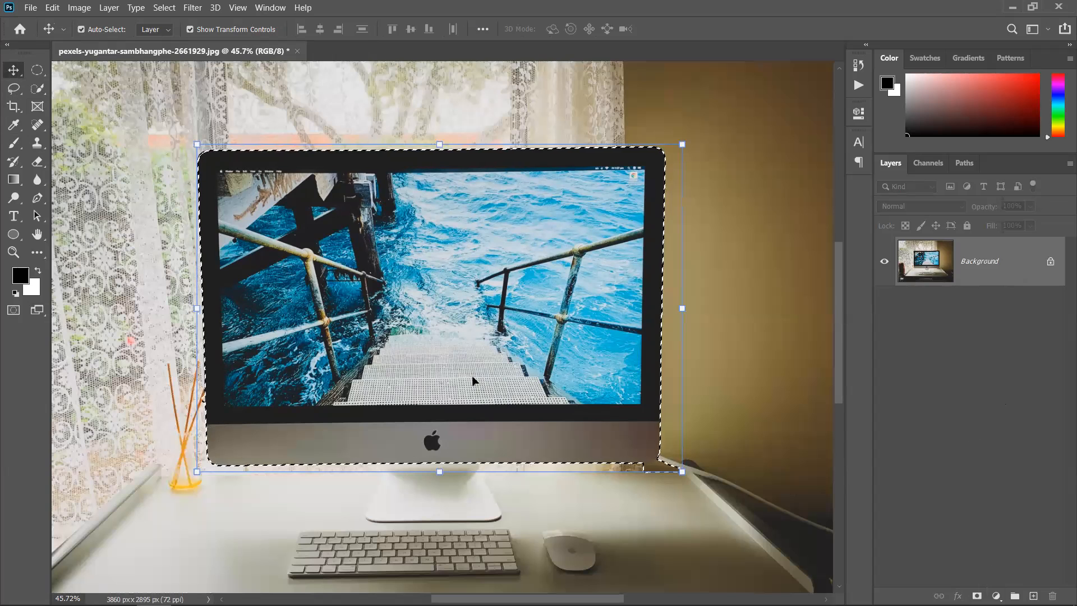
Step: Mask the layer with this looser selection and move the cut-out monitor slightly up and to the left
key("ctrl+shift+z")
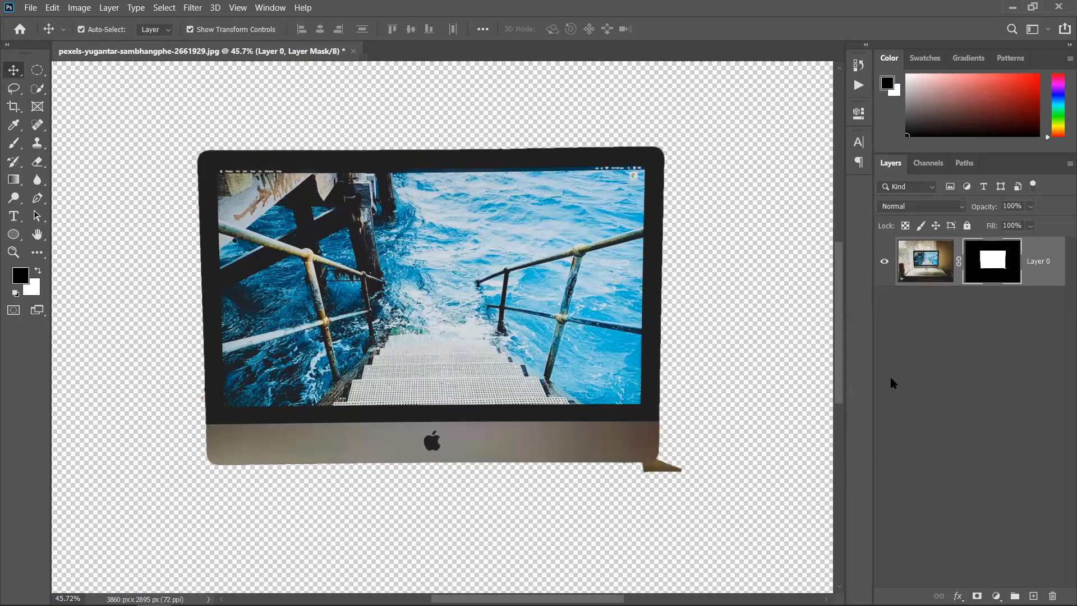
left_click_drag(572, 452, 544, 401)
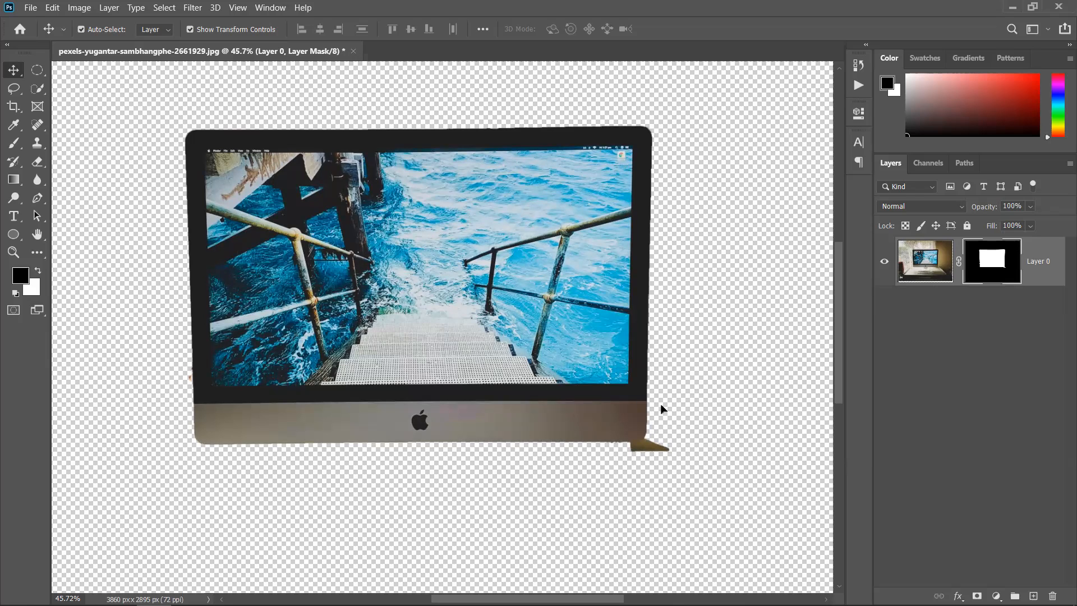
Step: Paint black on the layer mask with the Brush to hide the leftover background wedge at the monitor's lower-right corner
left_click(14, 143)
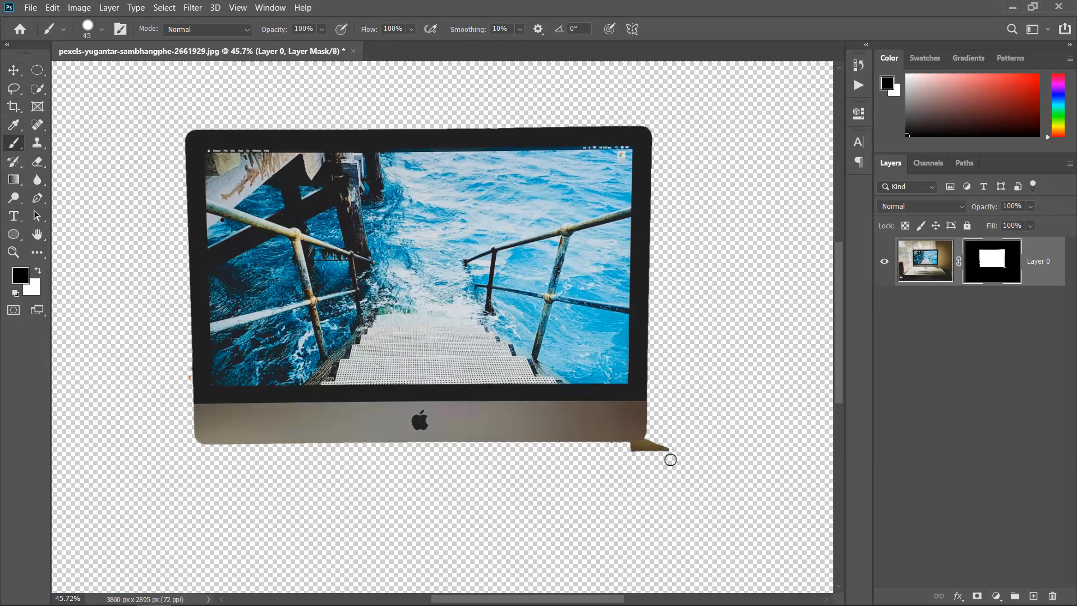
scroll(673, 461, "up", 5)
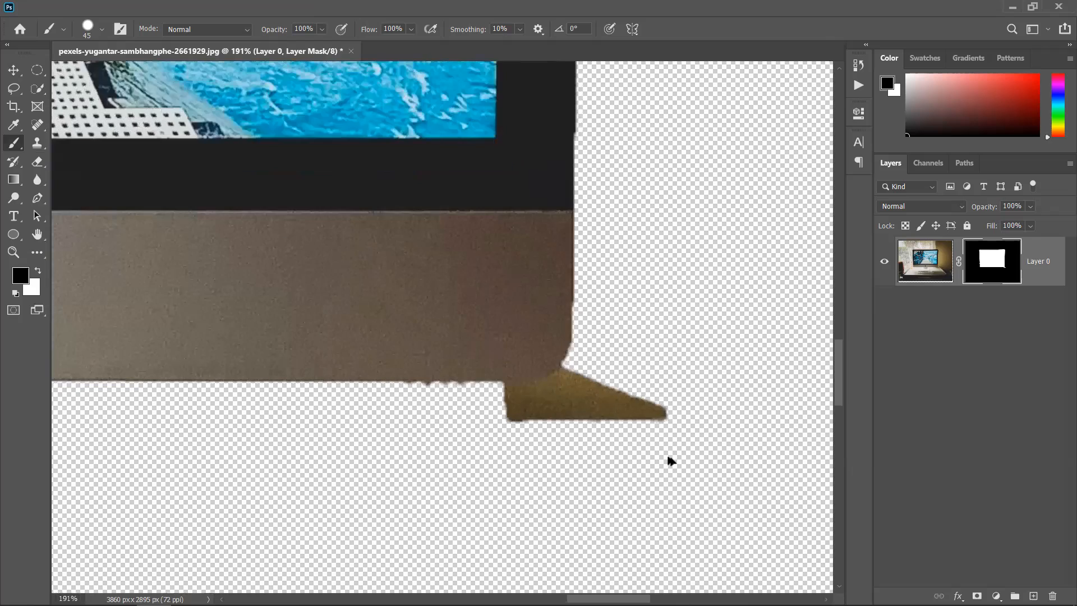
scroll(662, 460, "up", 1)
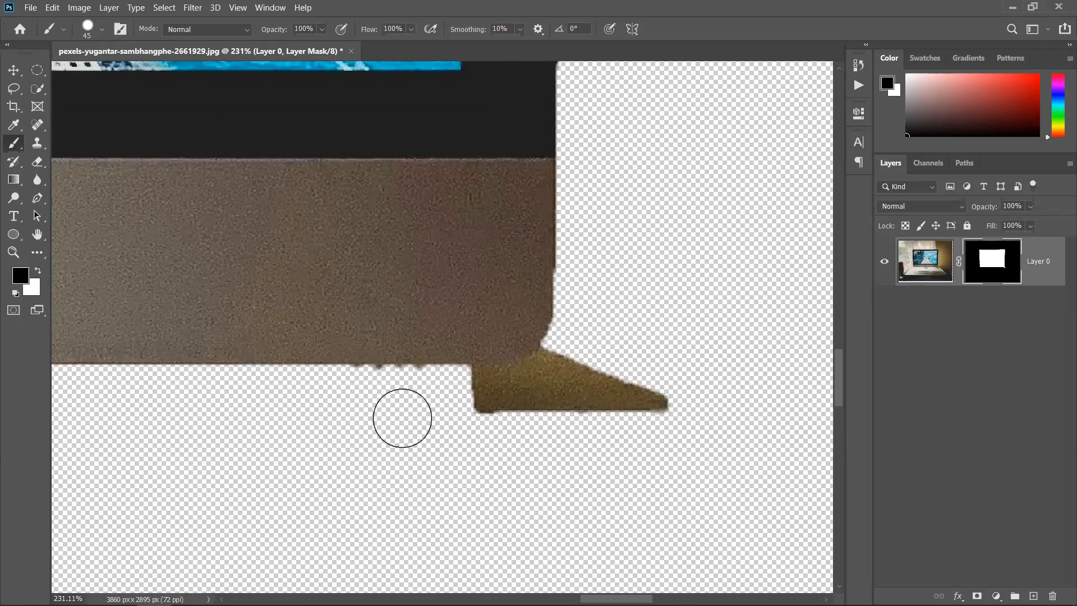
left_click_drag(330, 394, 753, 385)
left_click_drag(358, 390, 680, 376)
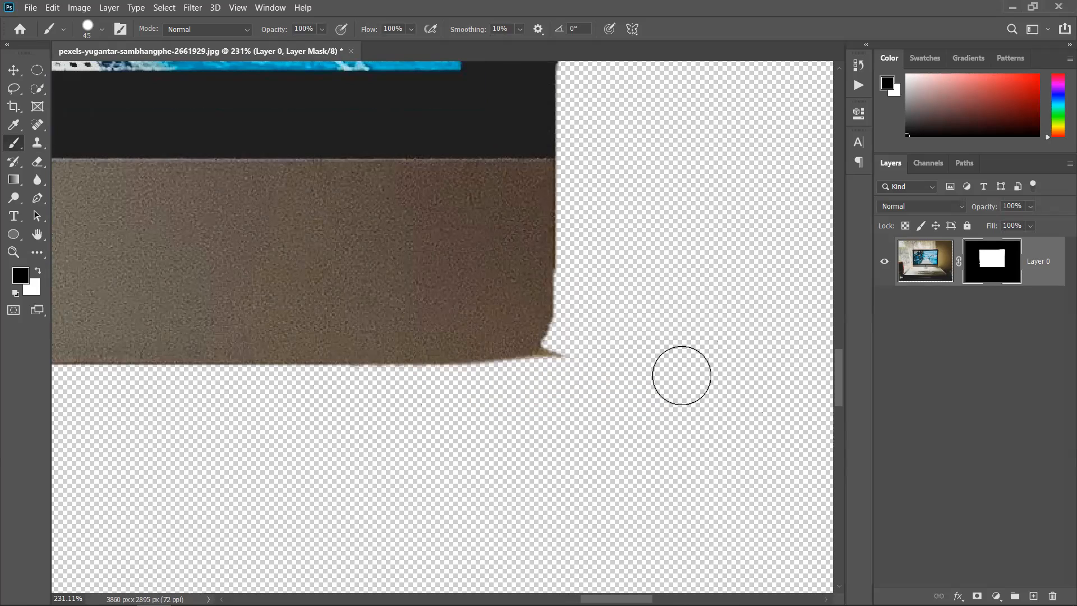
left_click_drag(625, 312, 449, 415)
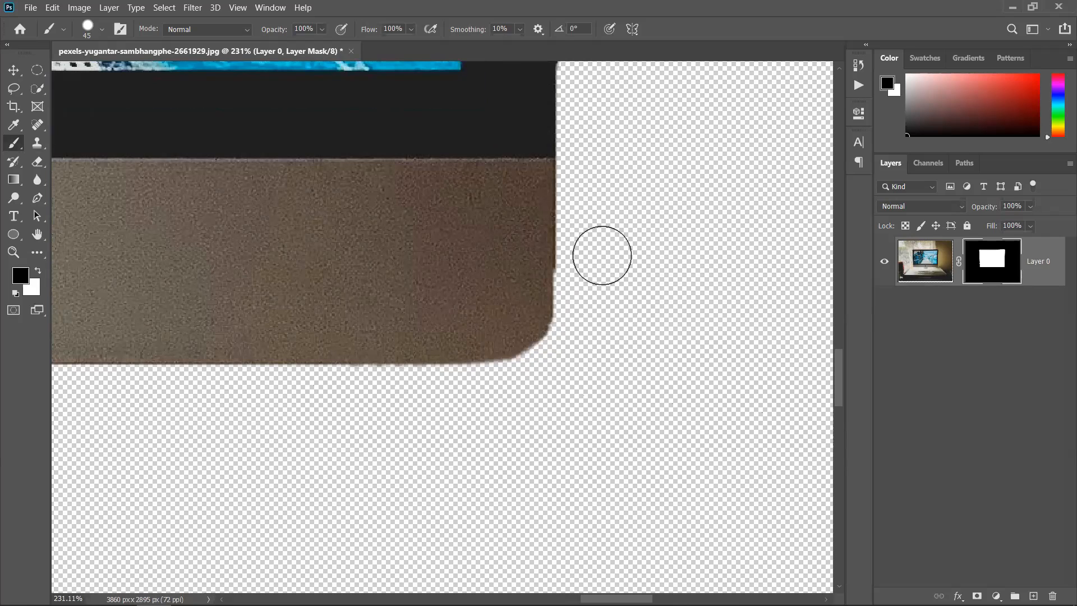
Step: Paint repeated diagonal black strokes on the mask to hide the lower-right corner of the monitor's silver chin
mouse_move(586, 246)
left_mouse_down()
mouse_move(522, 361)
mouse_move(365, 437)
left_mouse_up()
left_click_drag(629, 241, 276, 434)
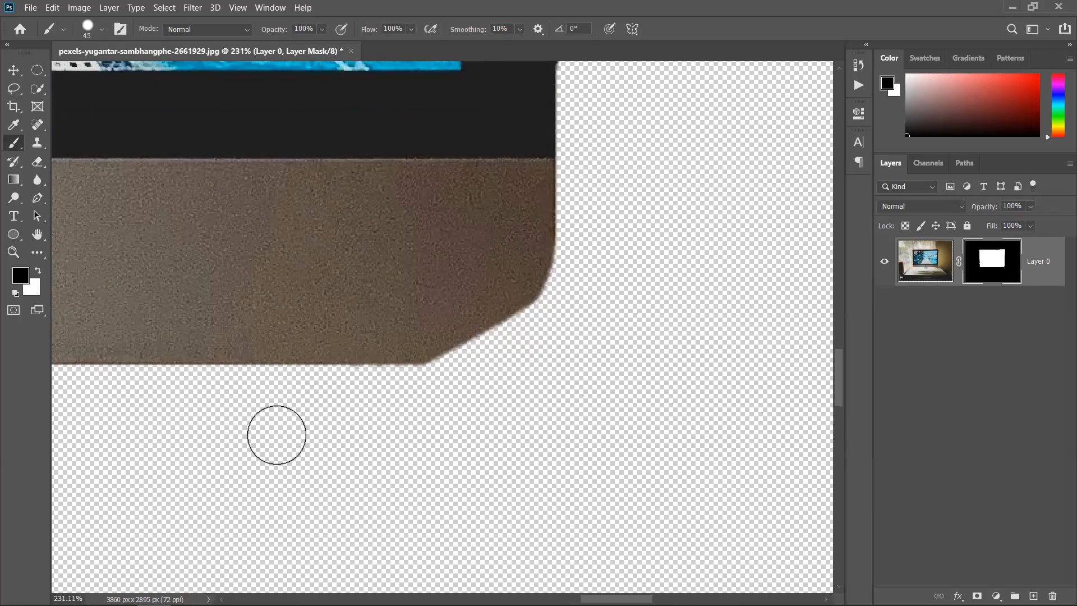
left_click_drag(576, 277, 266, 407)
left_click_drag(584, 219, 267, 424)
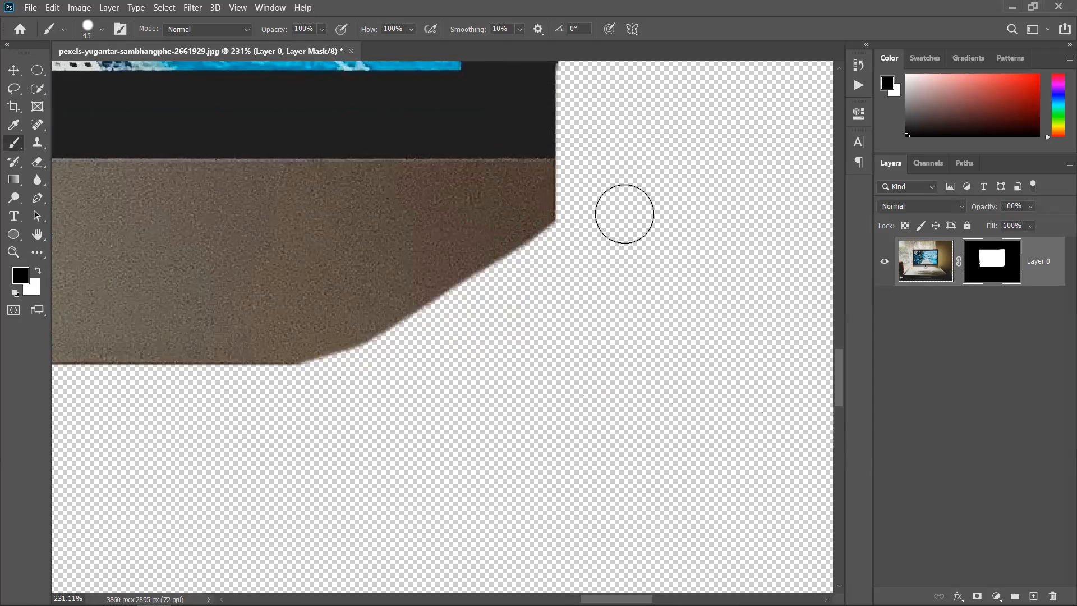
Step: Undo the diagonal black mask strokes that hid the lower-right corner of the monitor's silver chin
key("ctrl+z")
key("ctrl+z")
key("ctrl+z")
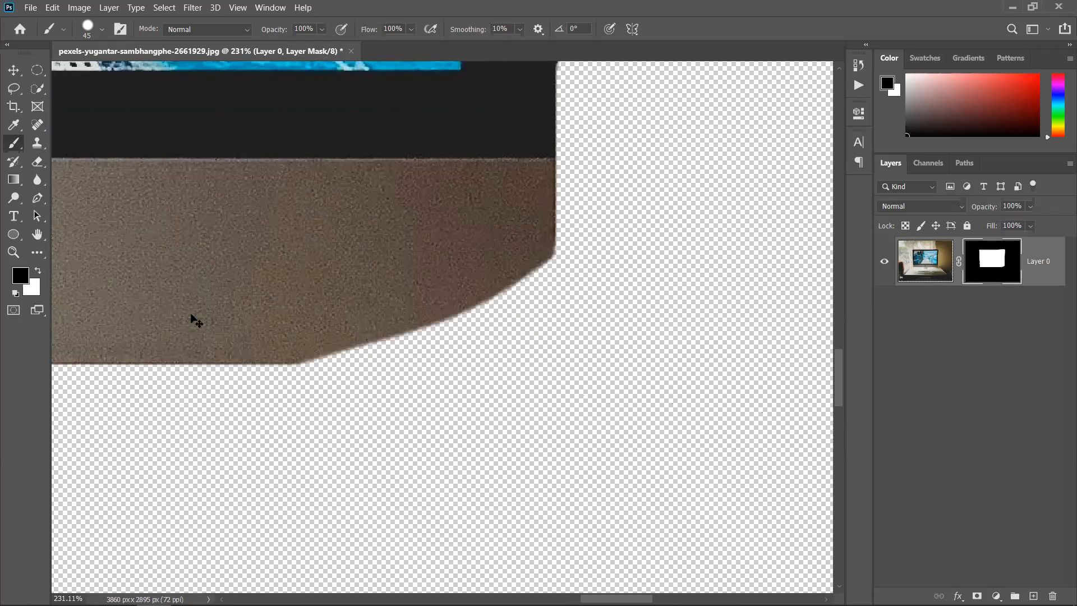
key("ctrl+z")
key("ctrl+z")
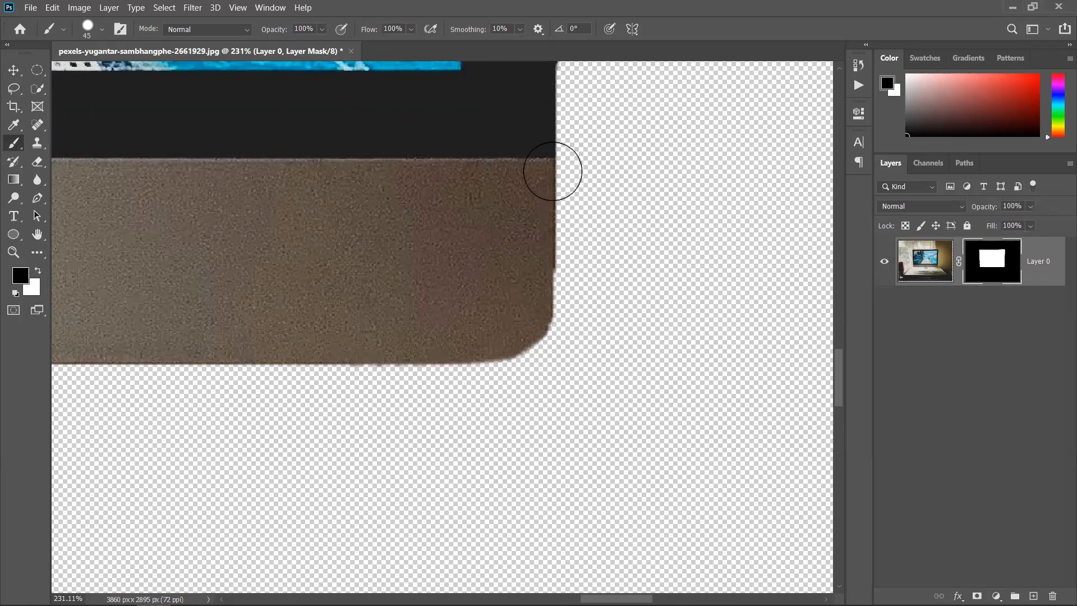
Step: Paint crossing and zigzag black strokes on the layer mask to hide much of the chin's right end
left_click_drag(553, 168, 0, 458)
left_click_drag(626, 208, 224, 486)
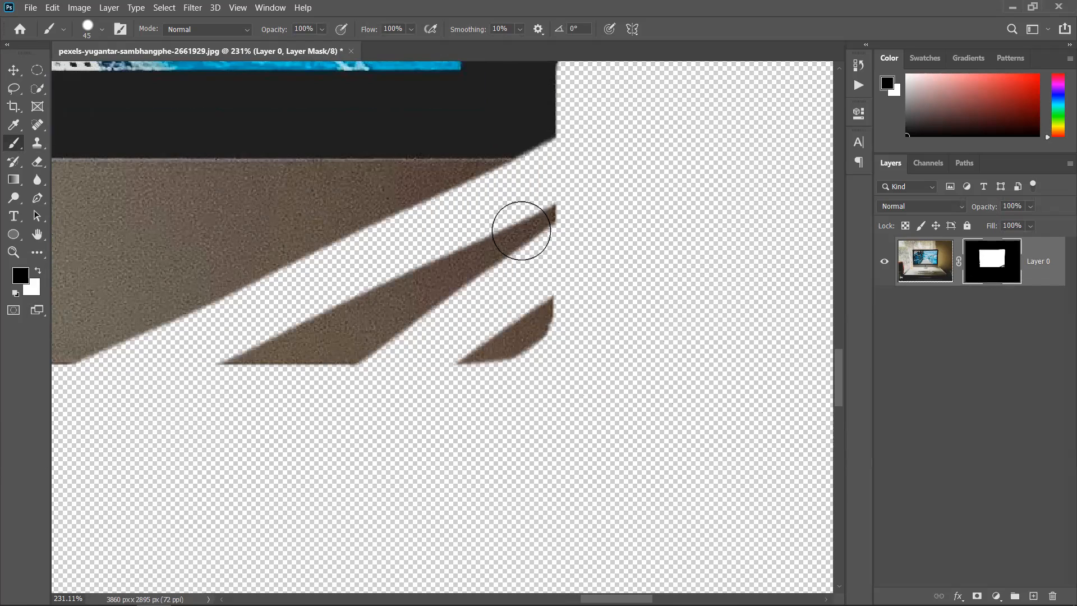
left_click_drag(200, 141, 597, 361)
left_click_drag(139, 226, 561, 450)
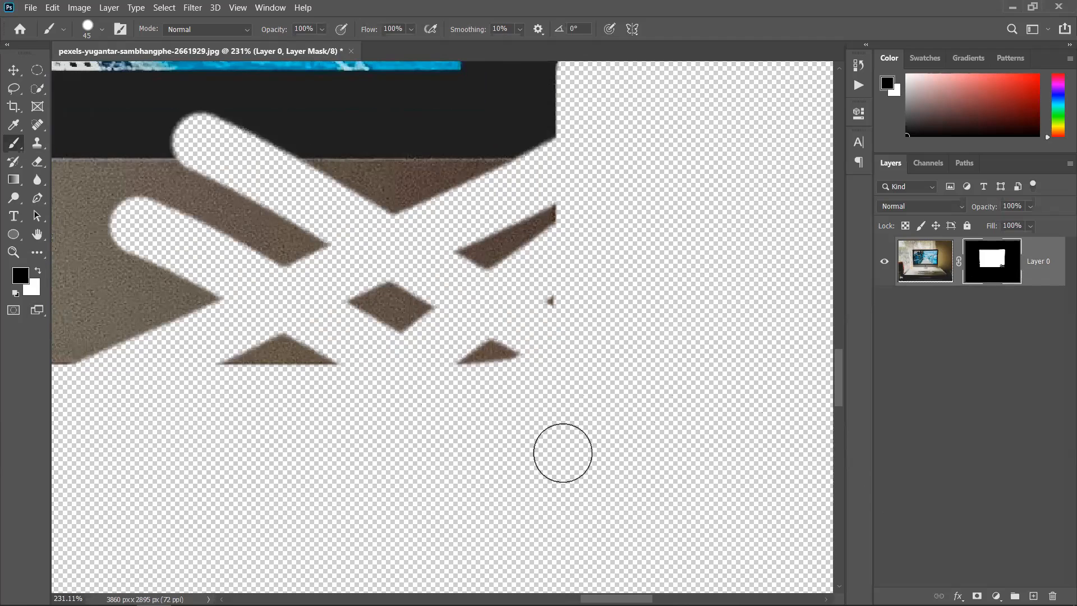
mouse_move(409, 306)
left_mouse_down()
mouse_move(354, 276)
mouse_move(465, 321)
mouse_move(484, 354)
mouse_move(342, 137)
mouse_move(407, 162)
mouse_move(497, 282)
mouse_move(446, 159)
mouse_move(556, 285)
mouse_move(476, 134)
mouse_move(567, 283)
left_mouse_up()
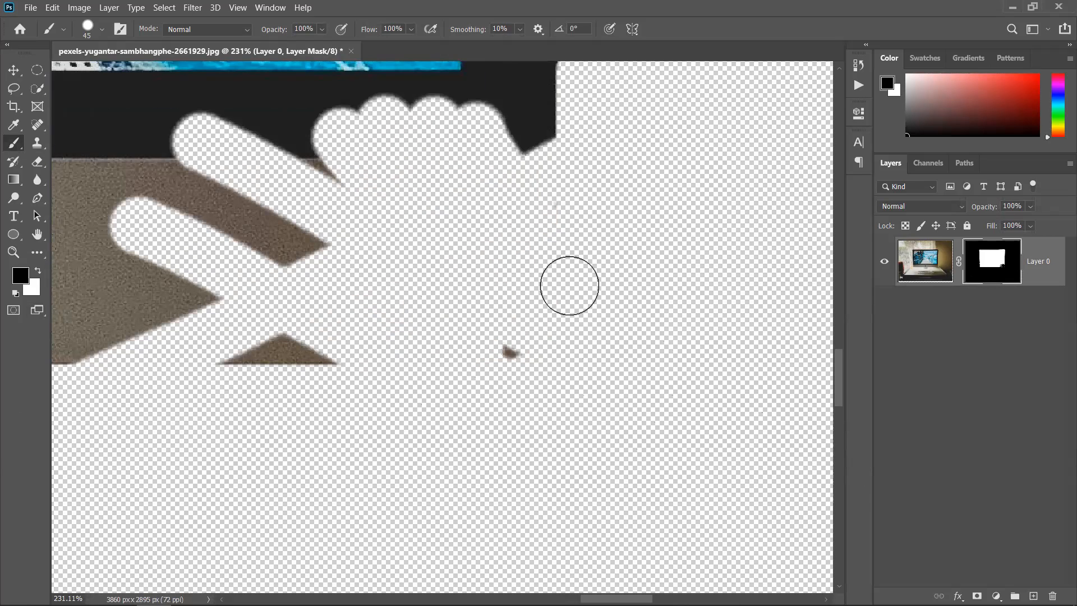
Step: Try two more long black strokes across the lower-right part of the monitor and undo them
scroll(408, 285, "down", 3)
scroll(407, 284, "down", 3)
left_click_drag(97, 312, 563, 123)
mouse_move(115, 73)
left_mouse_down()
mouse_move(241, 168)
mouse_move(382, 247)
left_mouse_up()
key("ctrl+z")
key("ctrl+z")
key("ctrl+z")
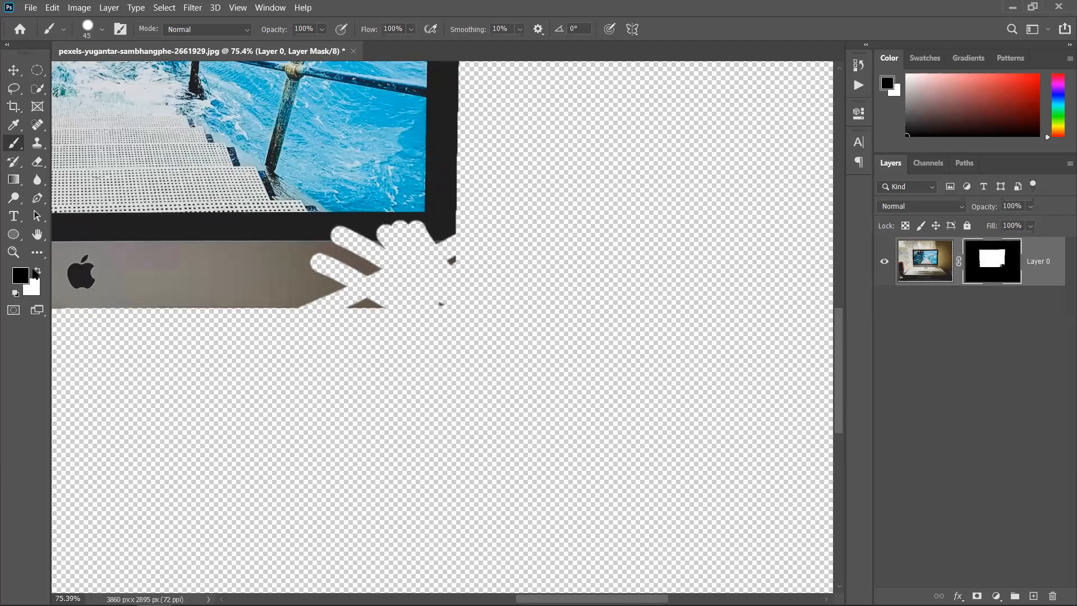
Step: Paint white on the mask to restore the chin's right end and reveal background around that corner
left_click(37, 271)
mouse_move(322, 264)
left_mouse_down()
mouse_move(305, 271)
mouse_move(507, 231)
mouse_move(308, 426)
left_mouse_up()
mouse_move(436, 453)
left_mouse_down()
mouse_move(622, 330)
mouse_move(468, 457)
mouse_move(276, 433)
mouse_move(484, 305)
mouse_move(628, 277)
mouse_move(530, 383)
mouse_move(508, 372)
left_mouse_up()
mouse_move(370, 224)
left_mouse_down()
mouse_move(430, 365)
mouse_move(457, 381)
mouse_move(506, 316)
mouse_move(499, 174)
mouse_move(414, 198)
mouse_move(414, 261)
mouse_move(434, 233)
mouse_move(459, 332)
mouse_move(394, 339)
mouse_move(307, 324)
mouse_move(312, 314)
mouse_move(318, 346)
mouse_move(355, 360)
left_mouse_up()
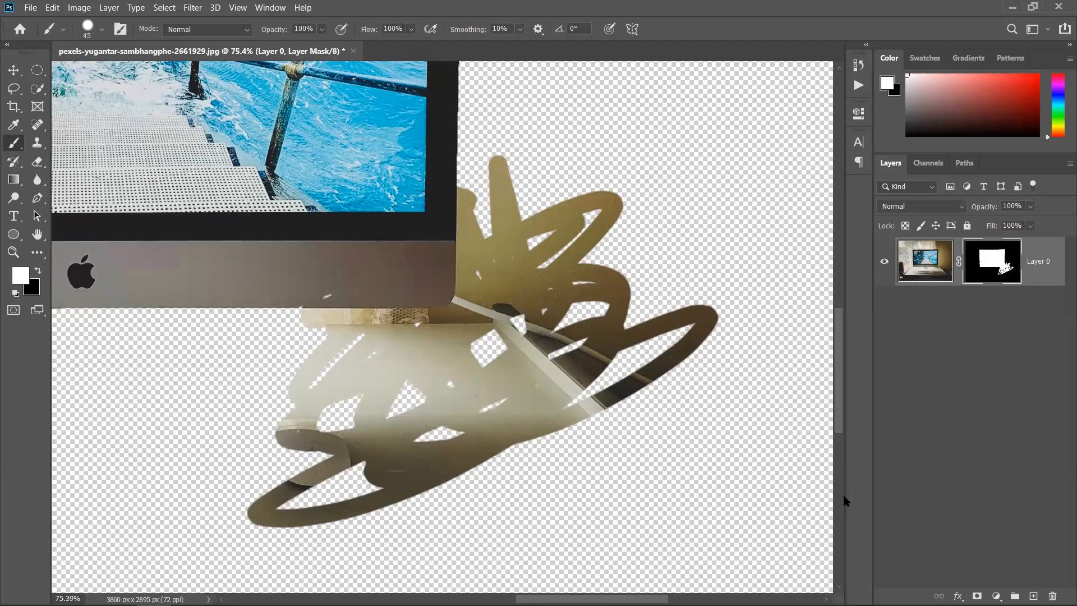
Step: Undo the white and black mask strokes back to the clean monitor cut-out with its intact lower-right corner
key("ctrl+z")
key("ctrl+z")
key("ctrl+z")
key("ctrl+z")
key("ctrl+z")
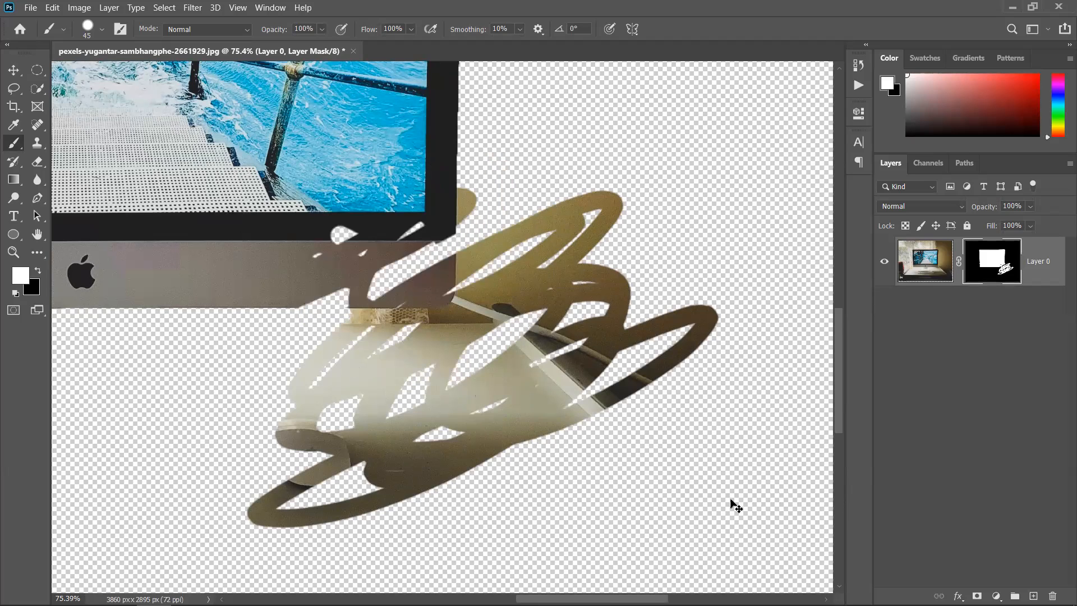
key("ctrl+z")
key("ctrl+z")
key("ctrl+z")
key("ctrl+z")
key("ctrl+z")
key("ctrl+z")
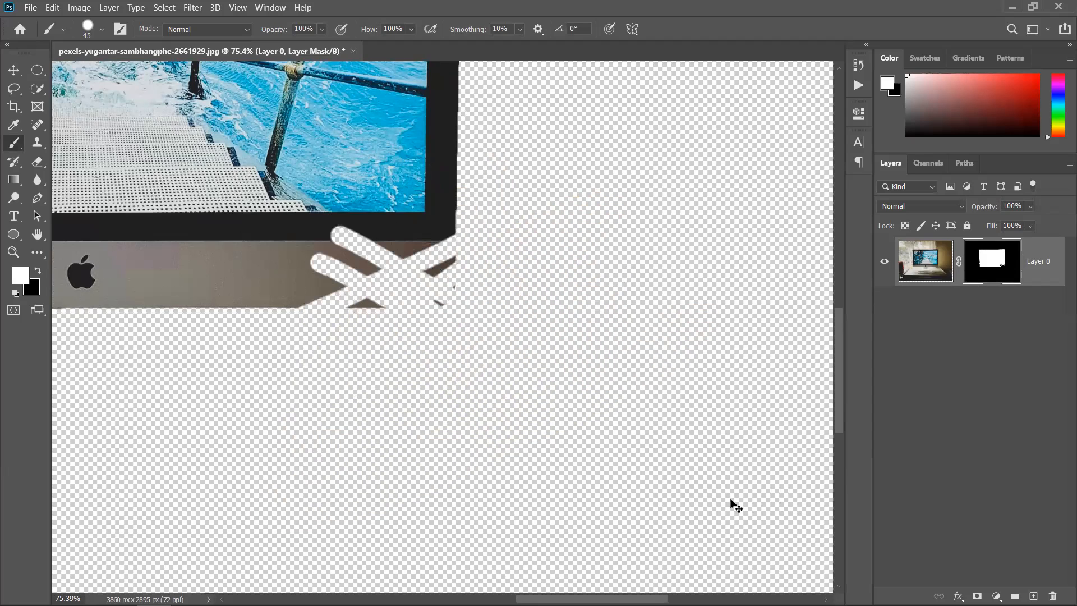
key("ctrl+z")
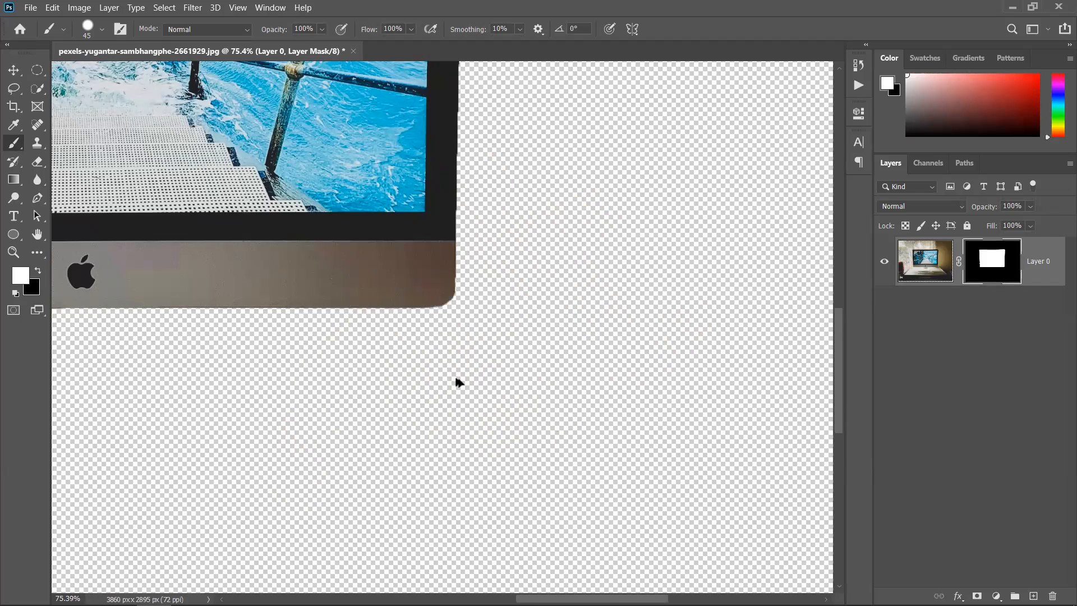
Step: Try painting white on the mask around the chin's lower-right corner to reveal the background, and undo it
scroll(413, 328, "up", 3)
scroll(457, 311, "up", 3)
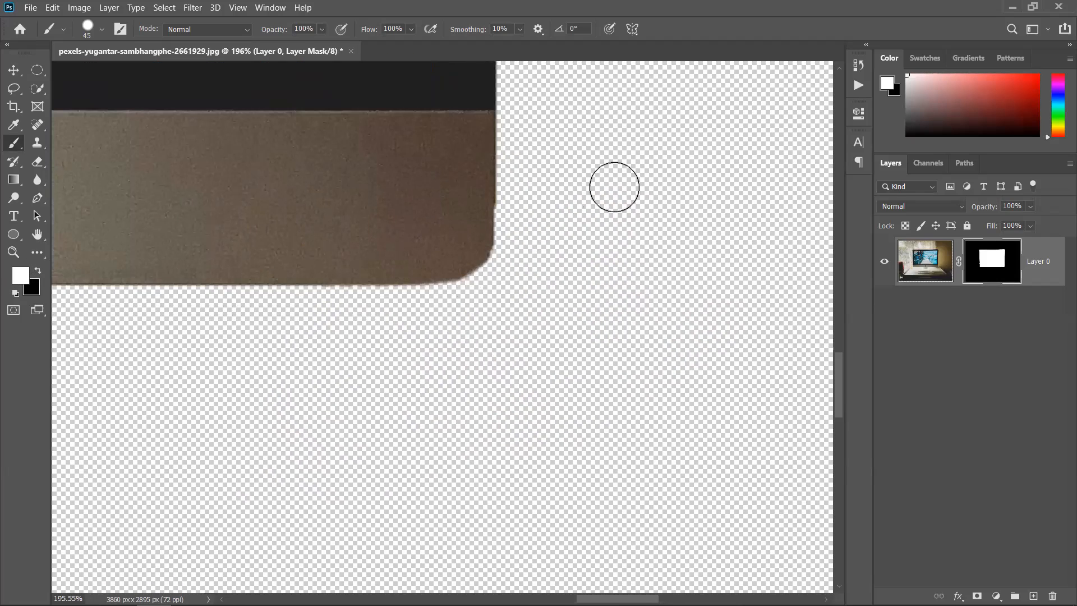
left_click(522, 191)
mouse_move(522, 206)
left_mouse_down()
mouse_move(529, 443)
mouse_move(555, 315)
mouse_move(660, 241)
left_mouse_up()
mouse_move(477, 327)
left_mouse_down()
mouse_move(390, 363)
mouse_move(464, 343)
mouse_move(442, 405)
left_mouse_up()
key("ctrl+z")
Step: Try painting black on the mask over the chin's right end to hide it, and undo the stroke
left_click(37, 271)
mouse_move(478, 158)
left_mouse_down()
mouse_move(481, 255)
mouse_move(461, 204)
mouse_move(526, 130)
mouse_move(435, 134)
mouse_move(457, 303)
mouse_move(440, 229)
left_mouse_up()
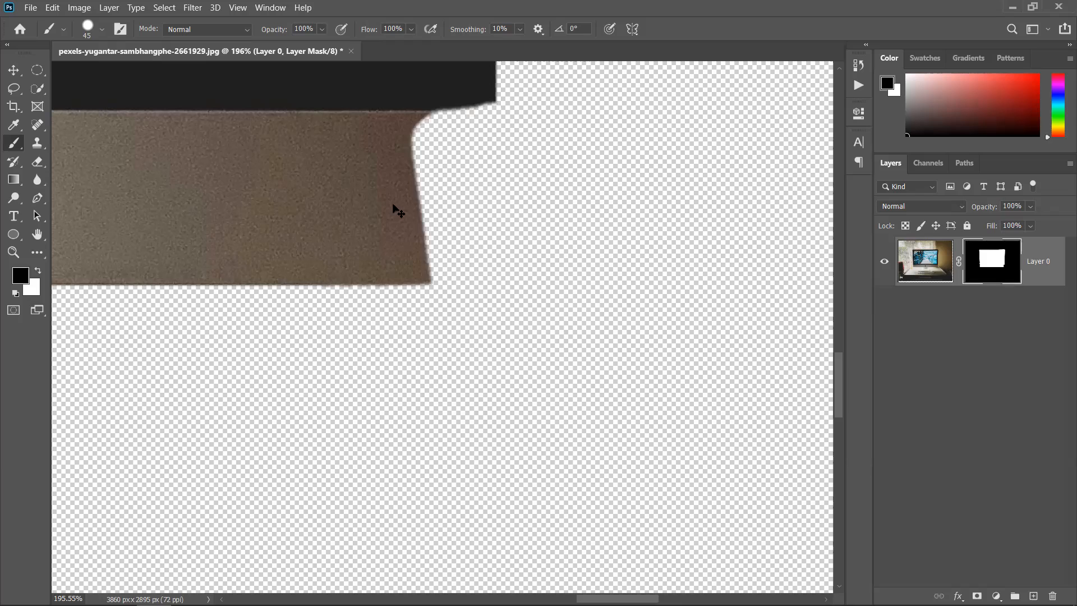
key("ctrl+z")
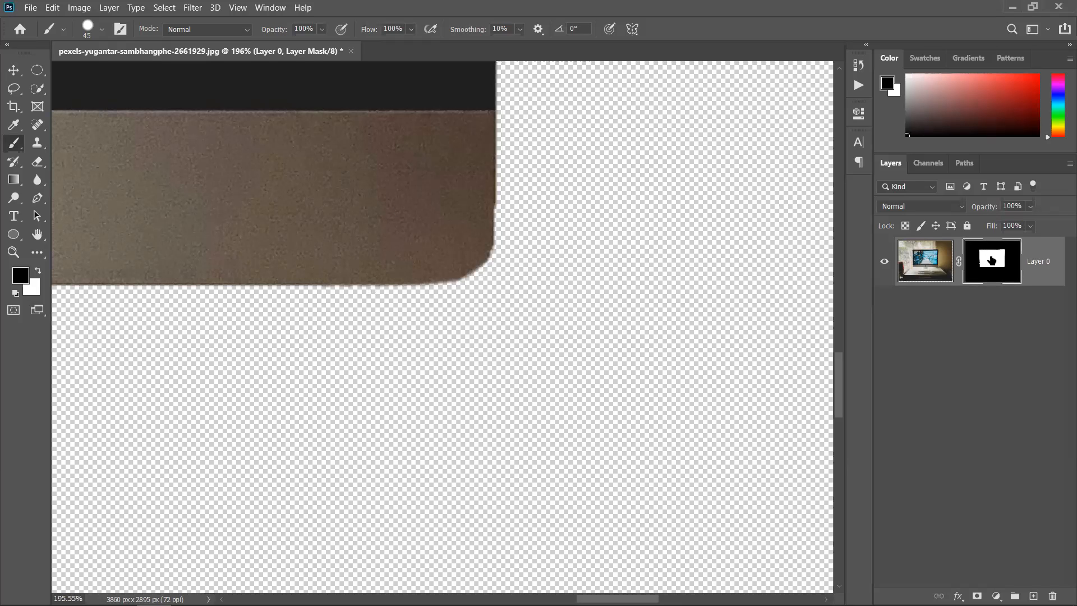
Step: Show the layer mask alone, paint black over the white bump on its left edge, and return to the image view
left_click(992, 260, "alt")
scroll(410, 245, "down", 6)
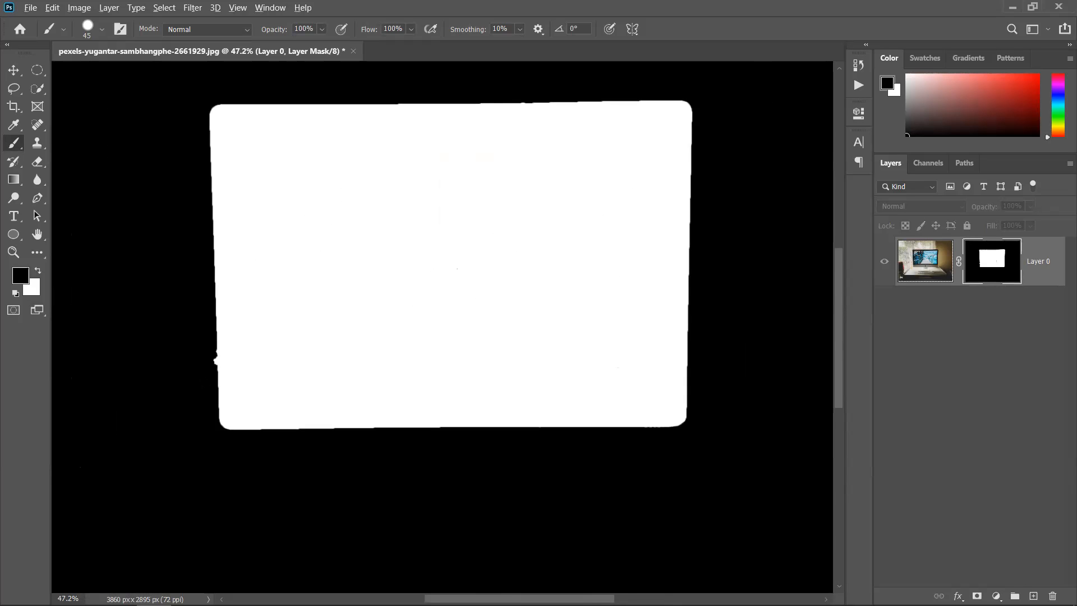
scroll(215, 360, "up", 8)
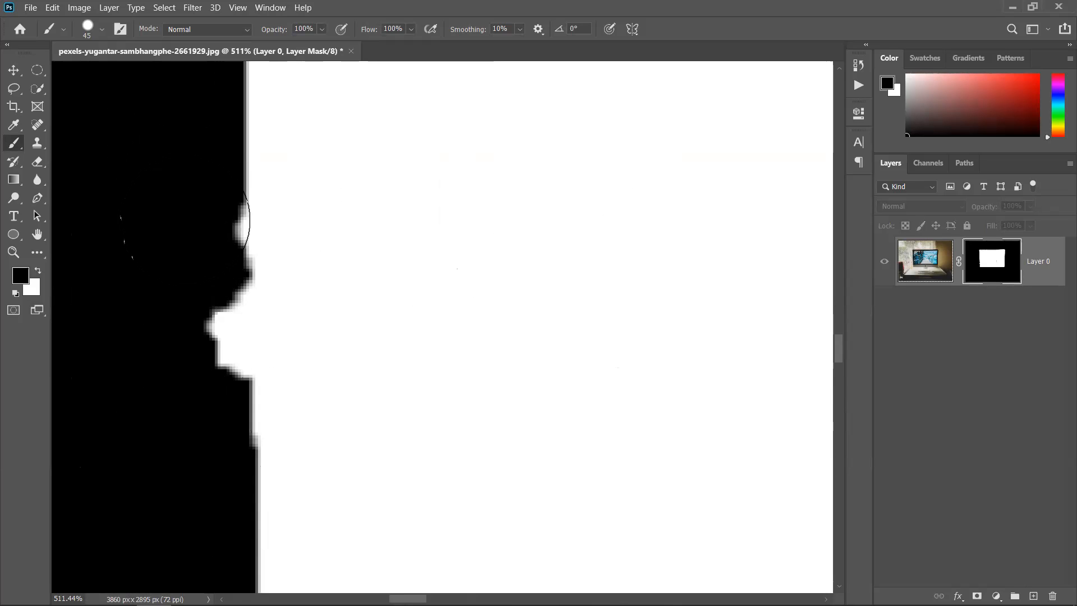
mouse_move(185, 224)
left_mouse_down()
mouse_move(177, 317)
mouse_move(187, 440)
mouse_move(176, 295)
left_mouse_up()
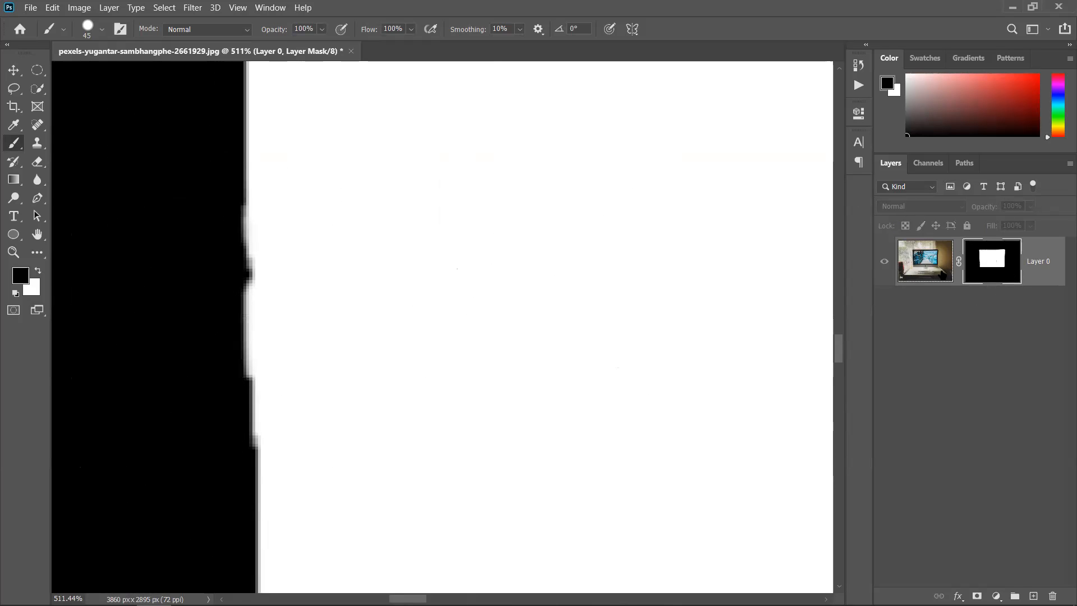
left_click(994, 261, "alt")
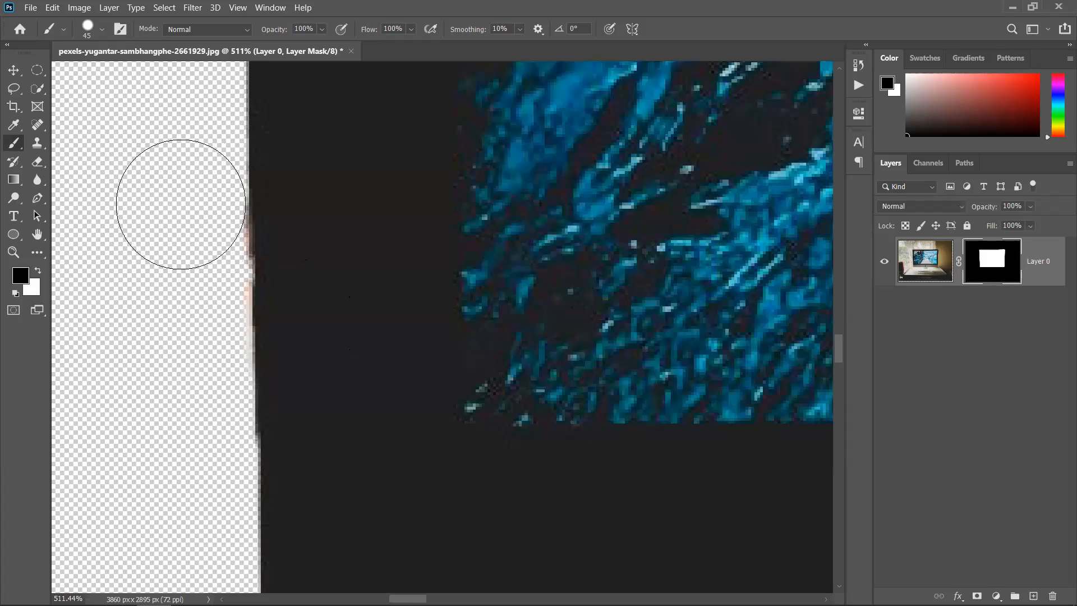
Step: Try painting black on the mask across the monitor's left bezel and into the display, and undo it
mouse_move(182, 218)
left_mouse_down()
mouse_move(189, 329)
mouse_move(189, 205)
mouse_move(214, 333)
mouse_move(236, 343)
mouse_move(260, 341)
mouse_move(304, 232)
mouse_move(361, 347)
mouse_move(409, 347)
mouse_move(466, 408)
mouse_move(499, 411)
mouse_move(561, 311)
left_mouse_up()
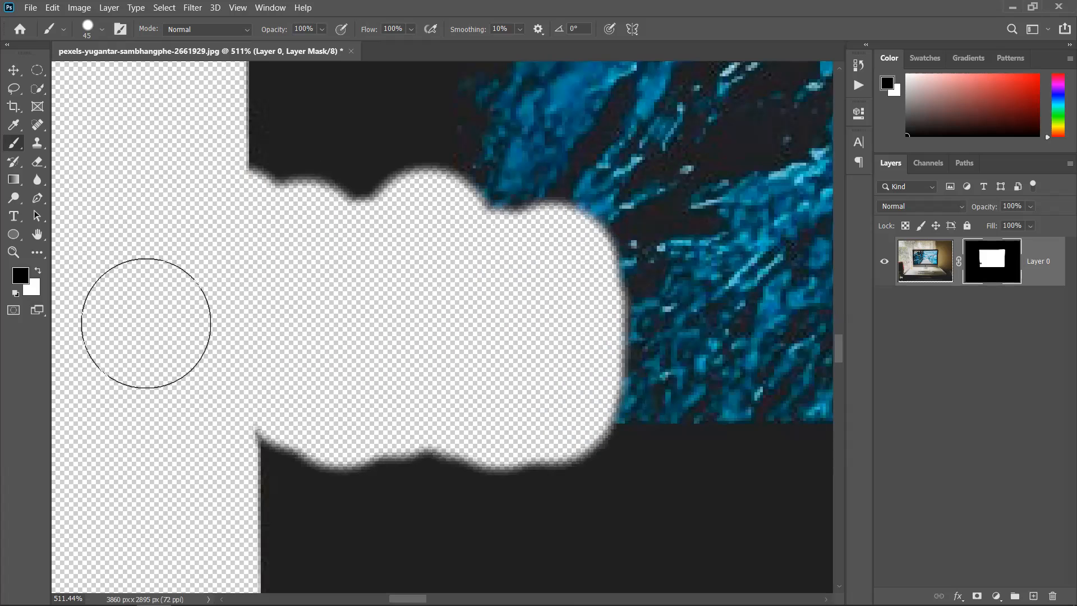
key("ctrl+z")
scroll(384, 252, "down", 10)
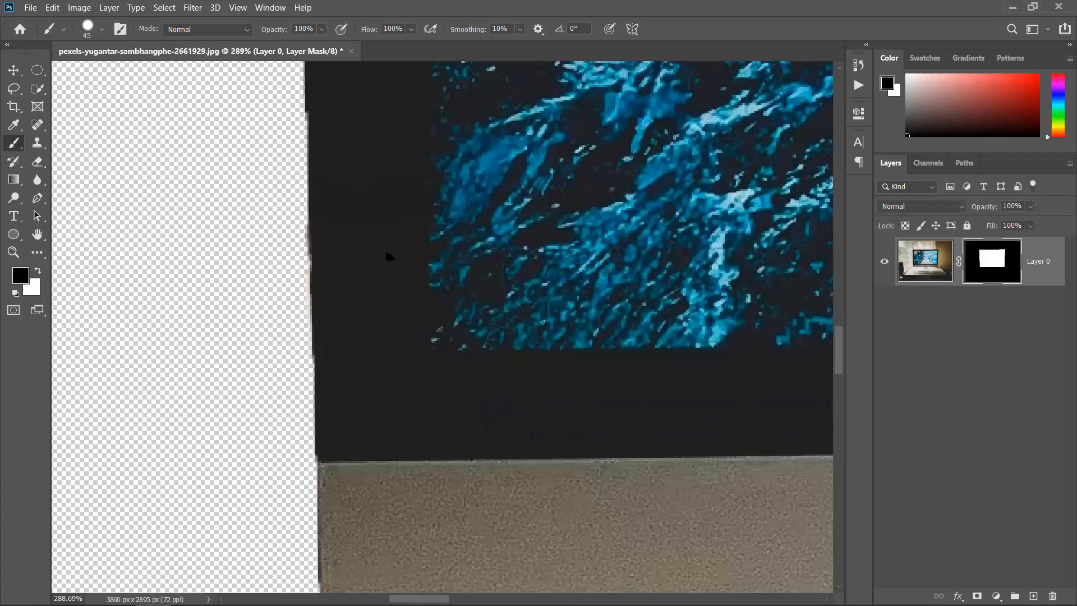
scroll(387, 257, "down", 5)
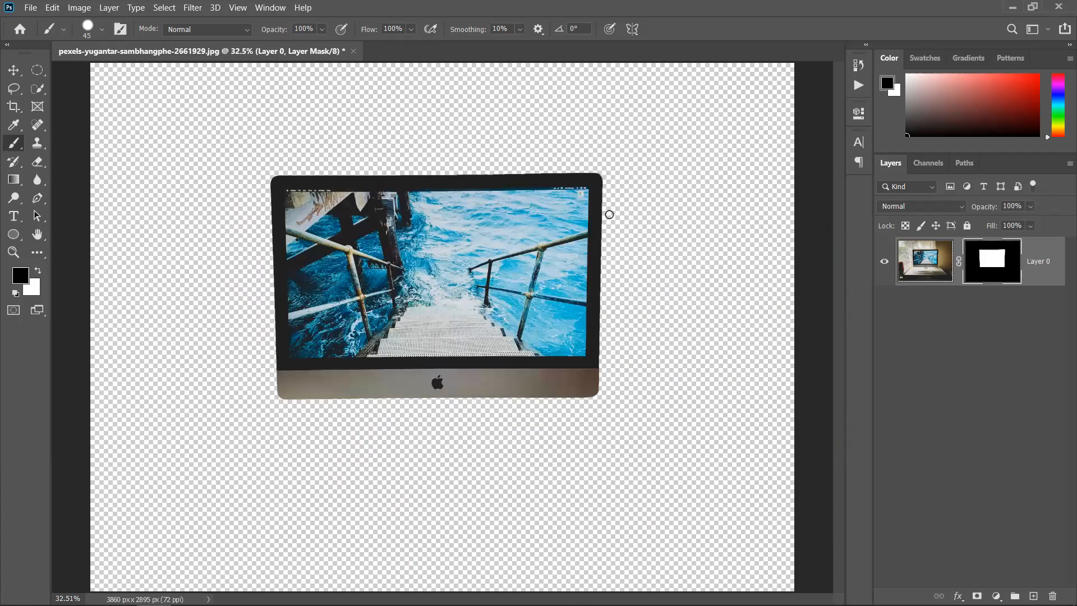
scroll(439, 279, "up", 2)
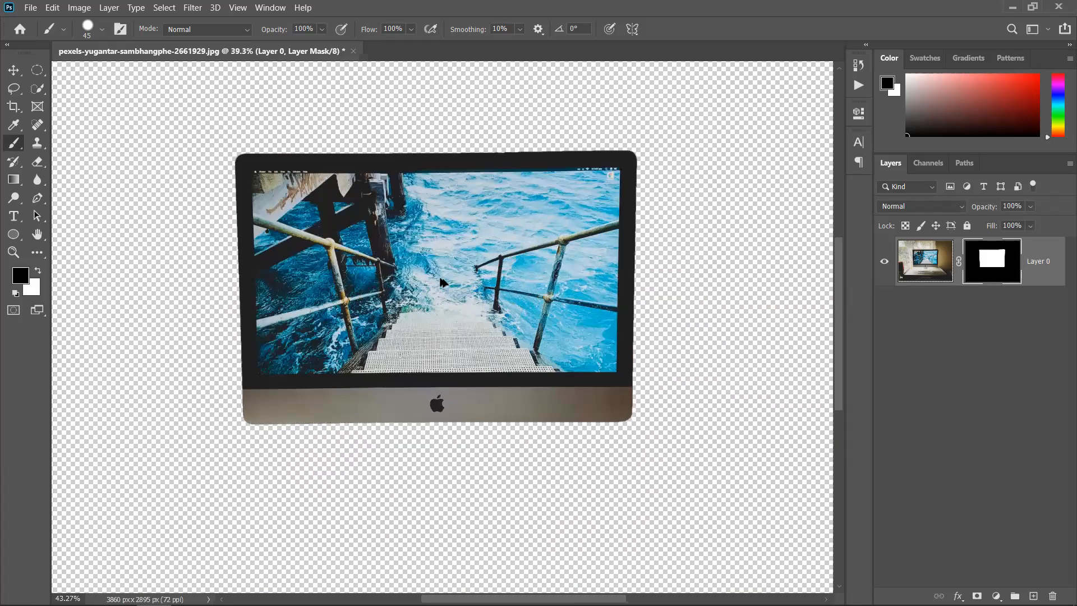
scroll(438, 274, "down", 1)
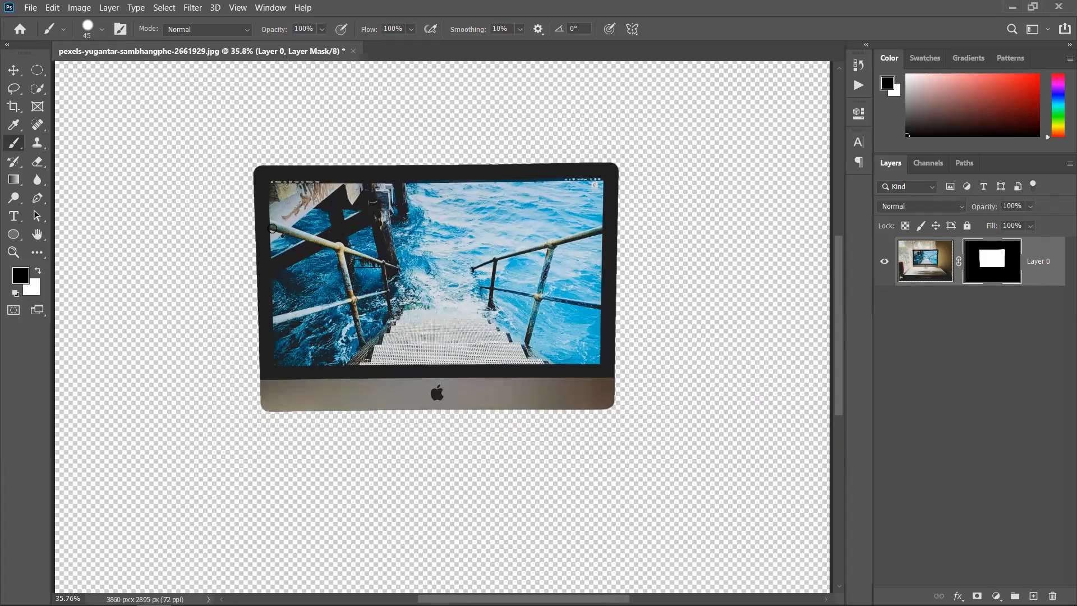
Step: Try a black stroke above the monitor and a white stroke across the whole image on the mask, undoing each
mouse_move(373, 100)
left_mouse_down()
mouse_move(195, 290)
mouse_move(622, 87)
left_mouse_up()
key("ctrl+z")
key("x")
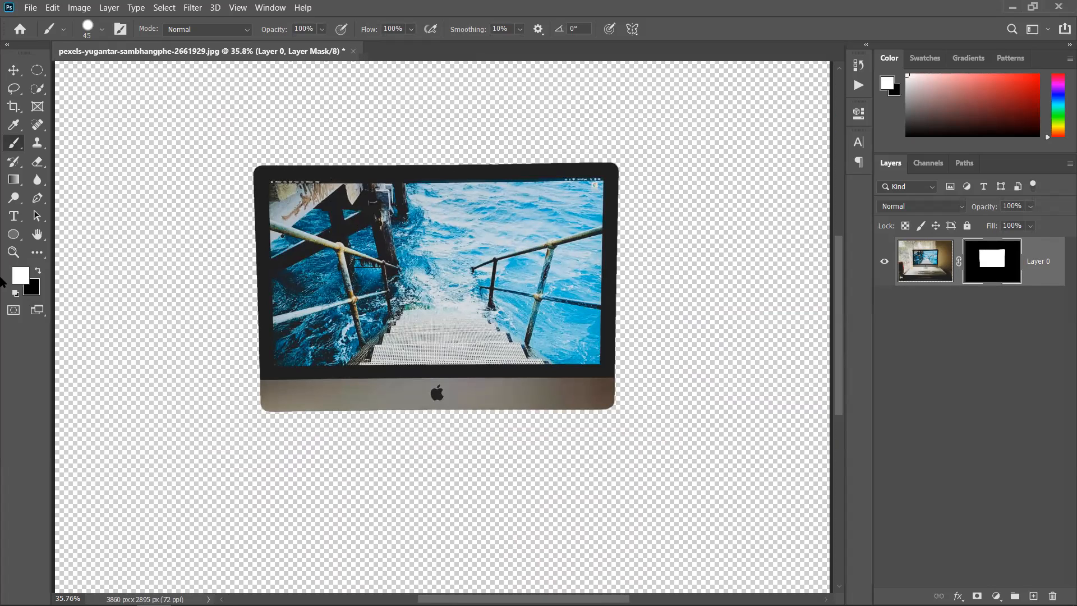
left_click_drag(174, 219, 904, 449)
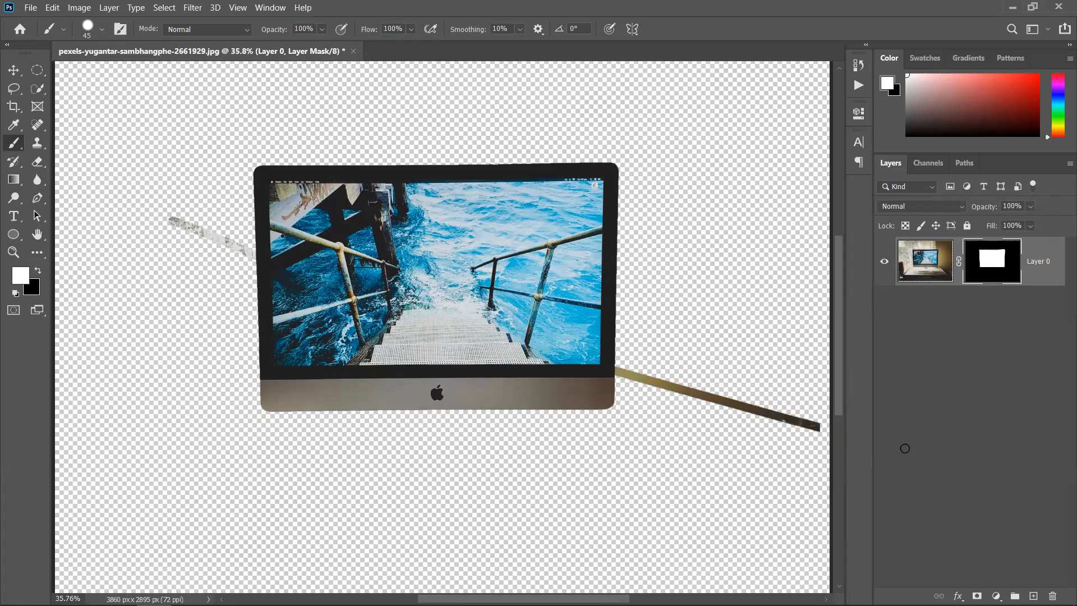
key("ctrl+z")
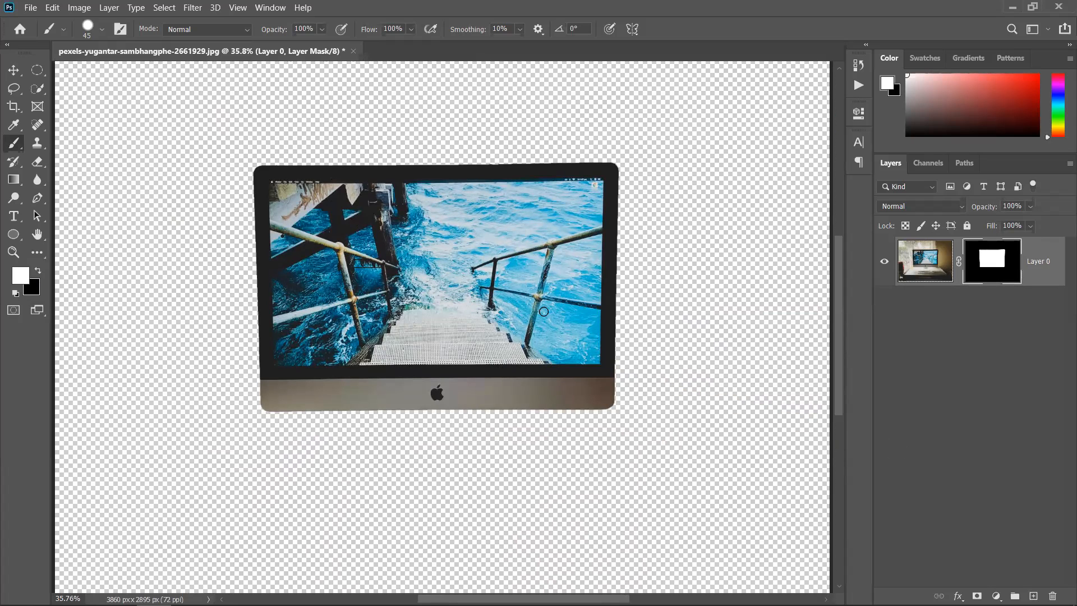
Step: Try adding an inverted layer mask from the monitor selection so the monitor is hidden, and undo it
left_click(11, 72)
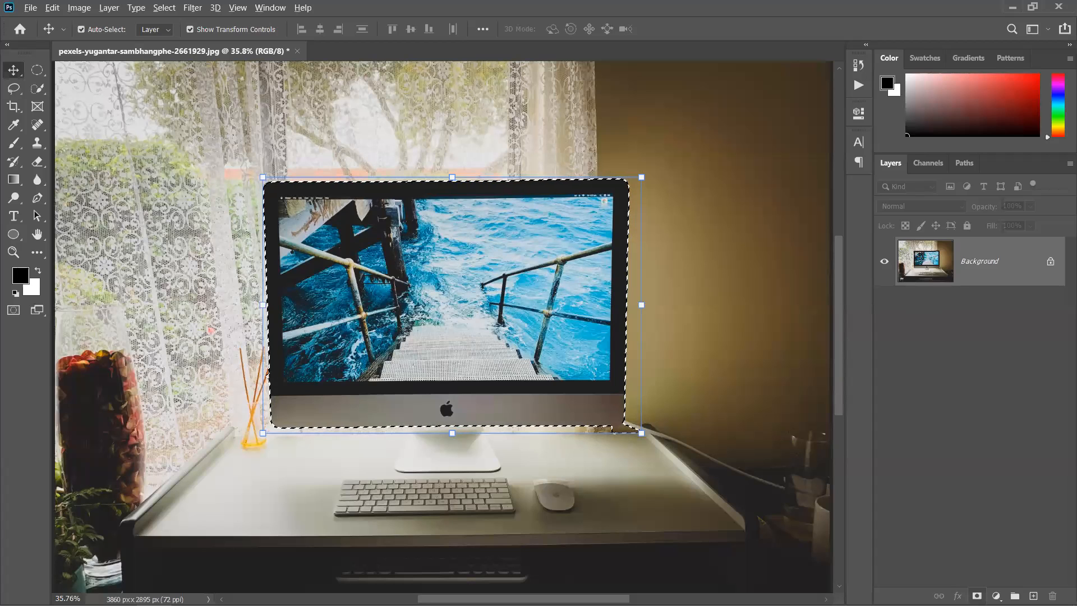
left_click(977, 596, "alt")
left_click(977, 595, "alt")
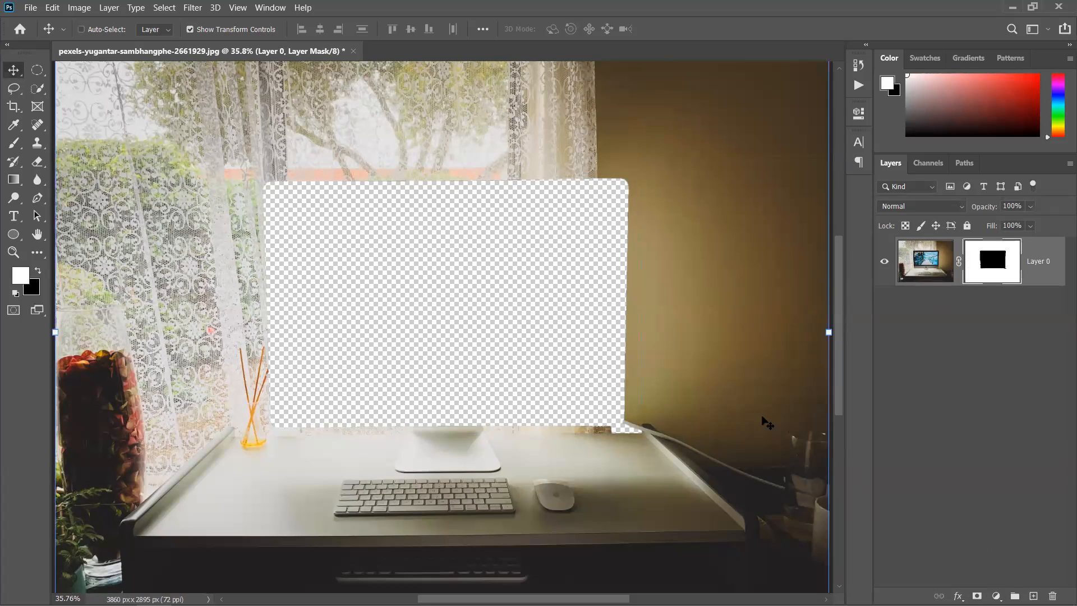
key("ctrl+z")
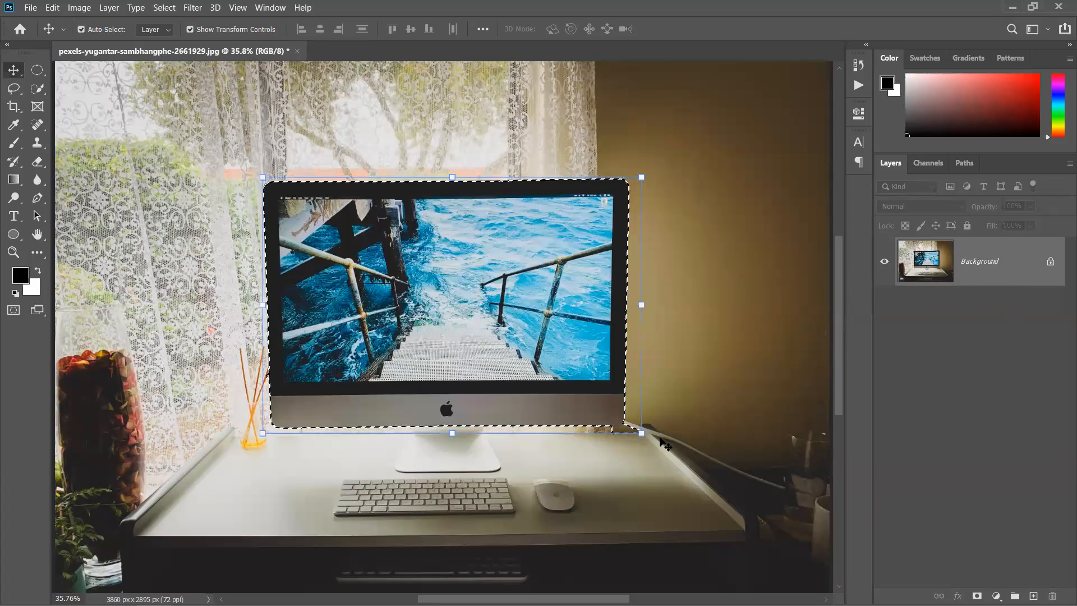
Step: Add a layer mask from the monitor selection, and disable and re-enable the mask to compare with the full photo
scroll(633, 422, "up", 3)
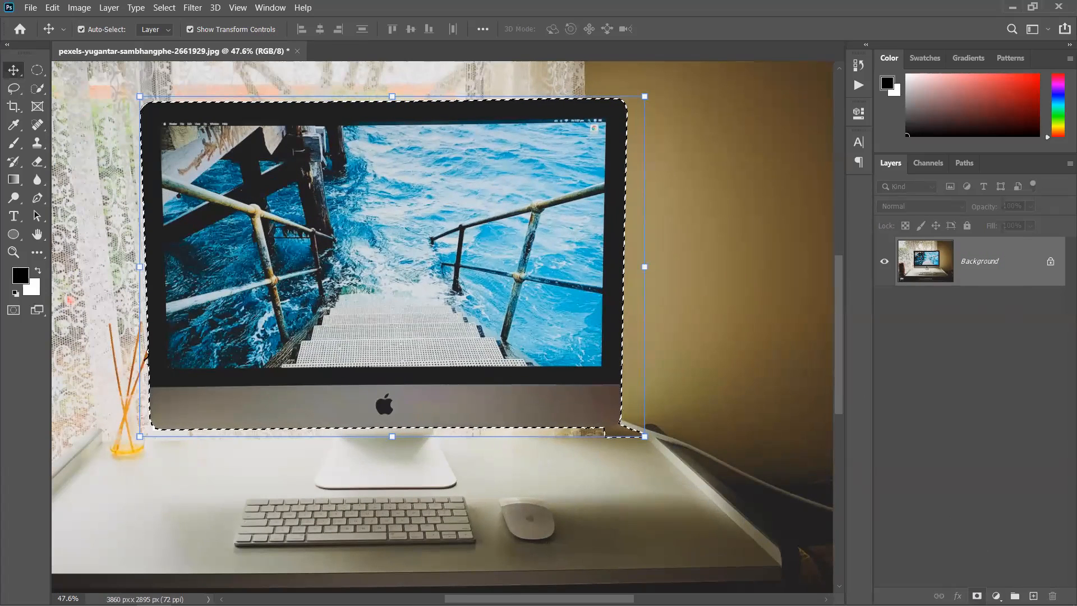
left_click(977, 596)
scroll(626, 455, "up", 5)
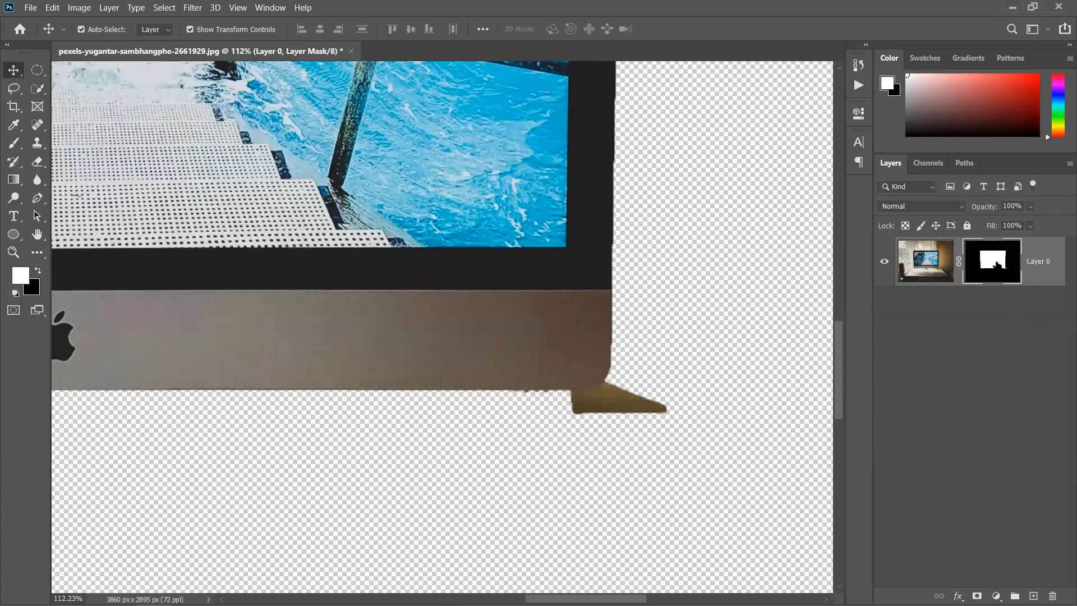
left_click(998, 265, "shift")
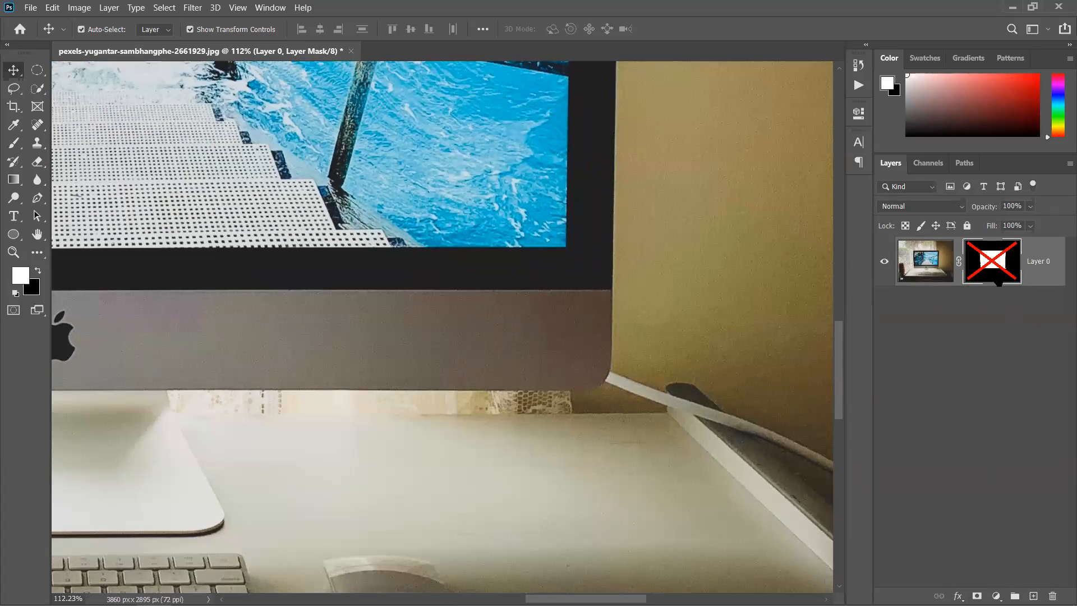
left_click(997, 263, "shift")
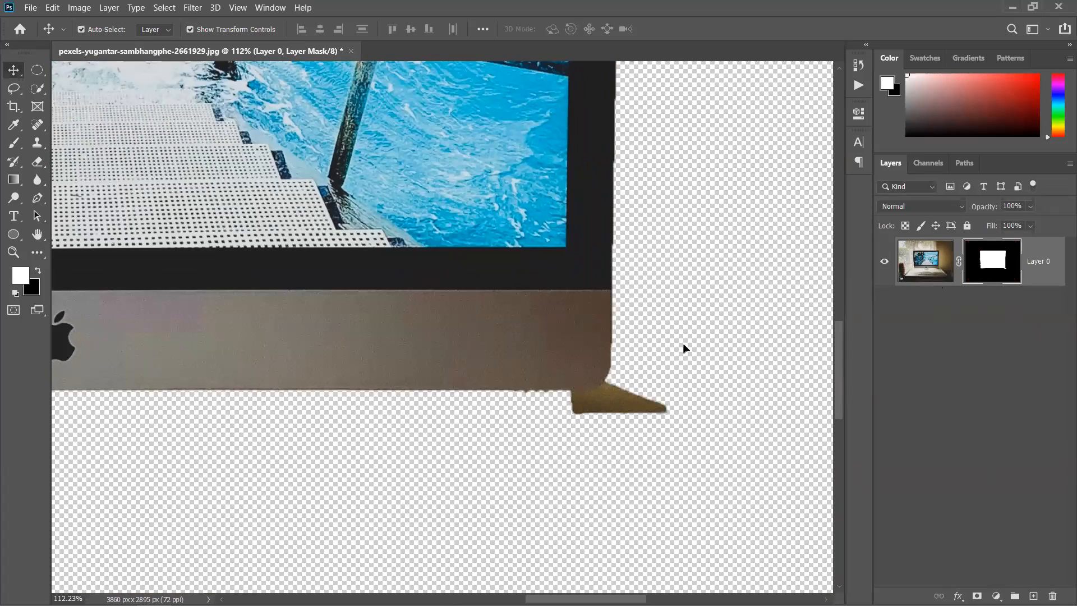
Step: Paint black on the layer mask with the Brush to hide the background wedge below the monitor's lower-right corner
scroll(676, 344, "down", 2)
scroll(676, 345, "down", 3)
scroll(683, 368, "up", 4)
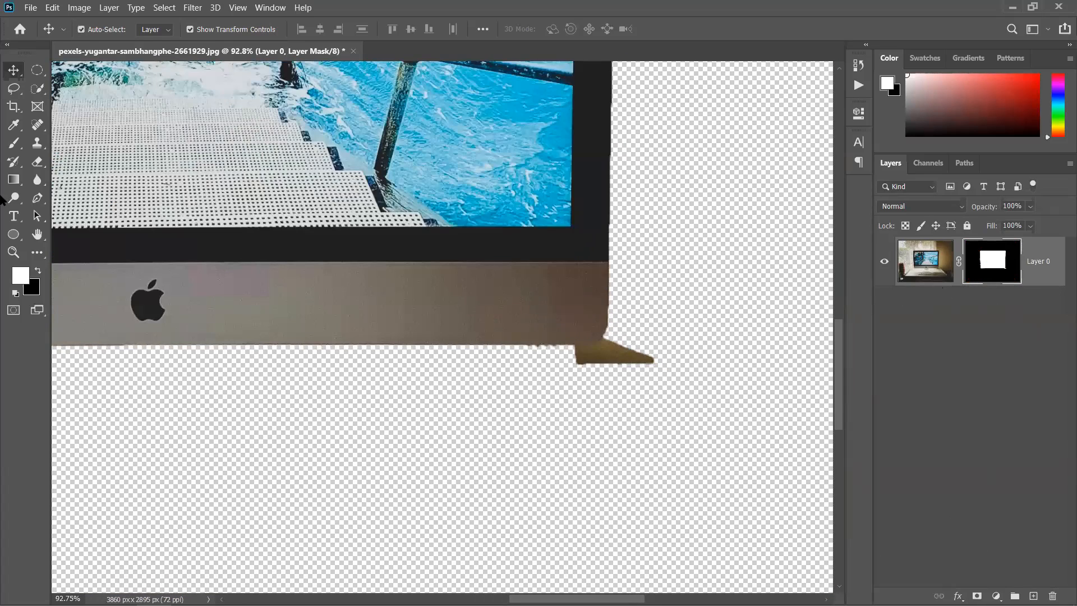
left_click(14, 143)
left_click_drag(604, 360, 668, 358)
key("ctrl+z")
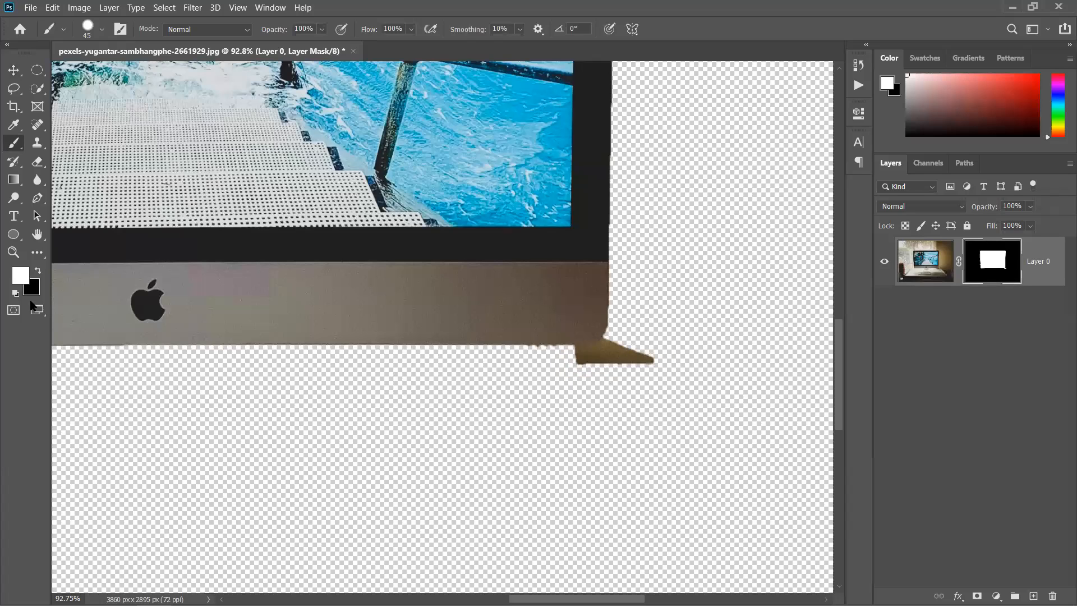
left_click(38, 271)
mouse_move(560, 357)
left_mouse_down()
mouse_move(640, 354)
mouse_move(576, 360)
mouse_move(623, 357)
mouse_move(575, 365)
left_mouse_up()
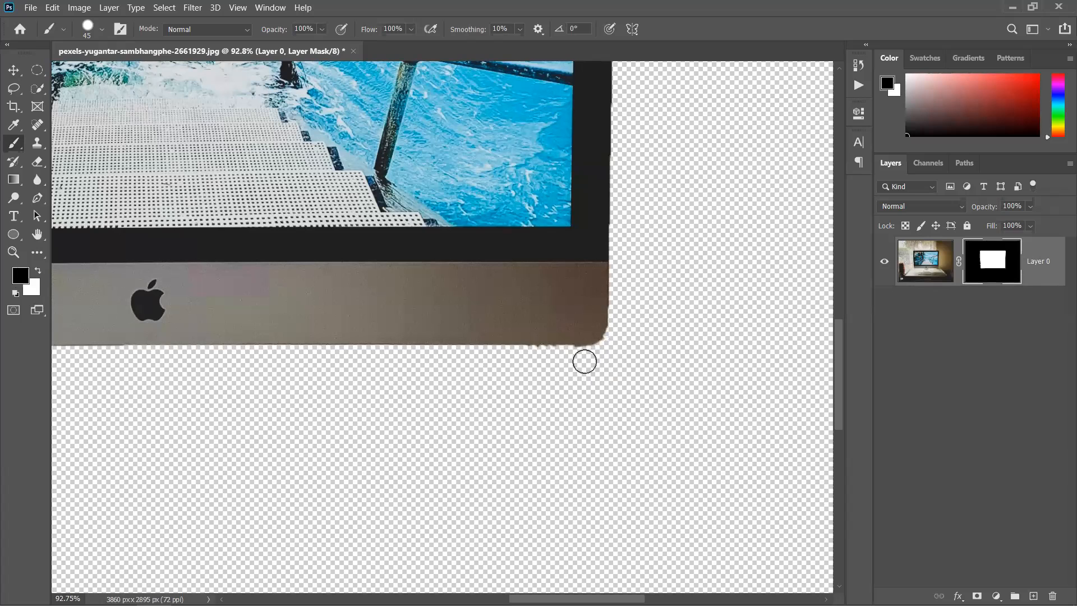
Step: Deselect the masked monitor layer and close the monitor photo without saving its changes
scroll(570, 354, "down", 5)
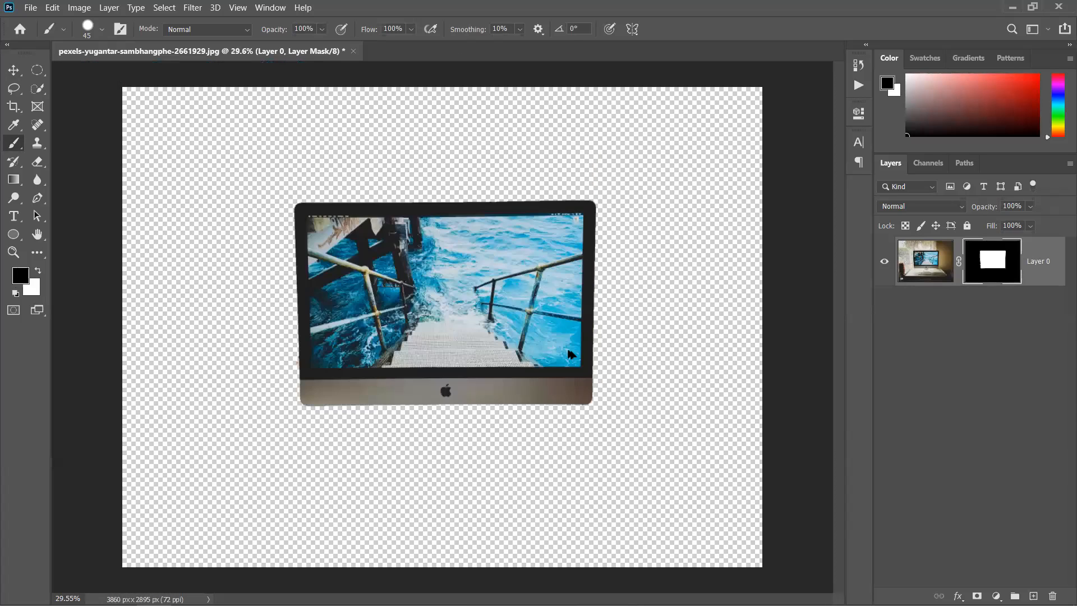
left_click(14, 70)
key("ctrl+2")
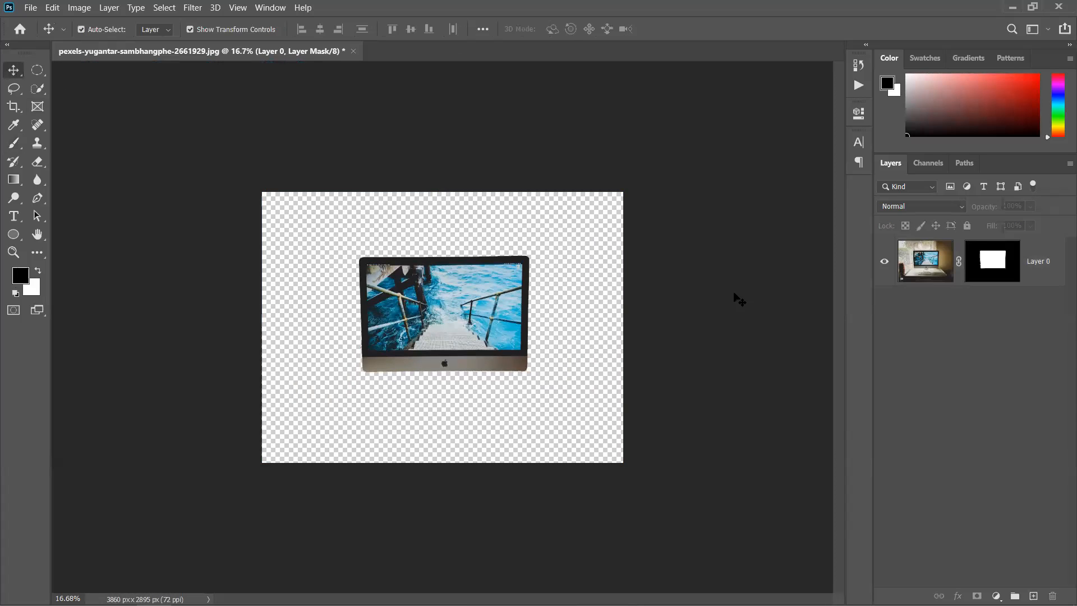
left_click(768, 380)
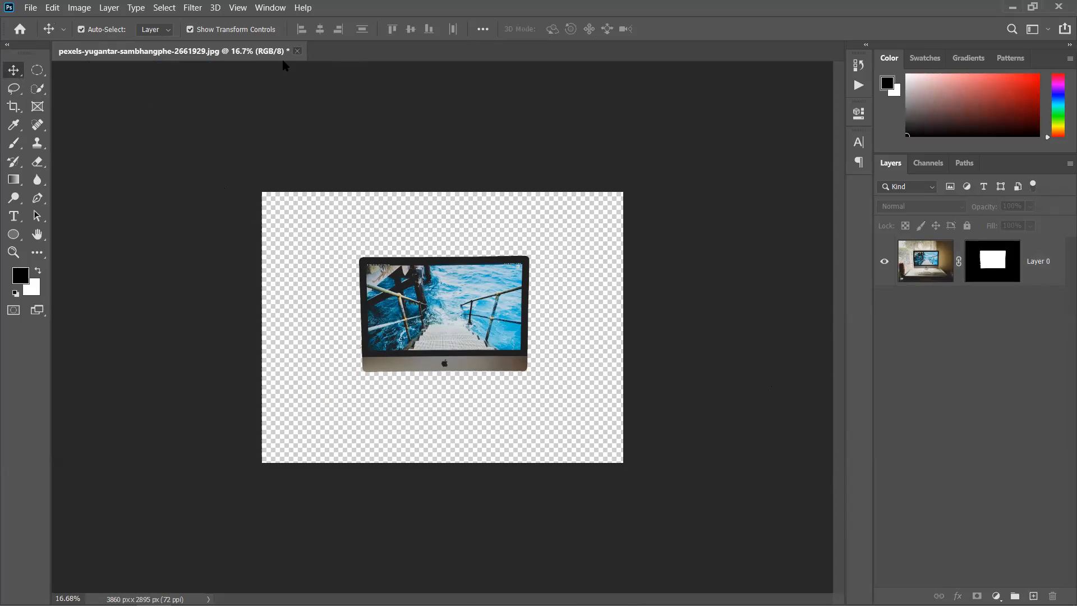
left_click(297, 51)
left_click(560, 241)
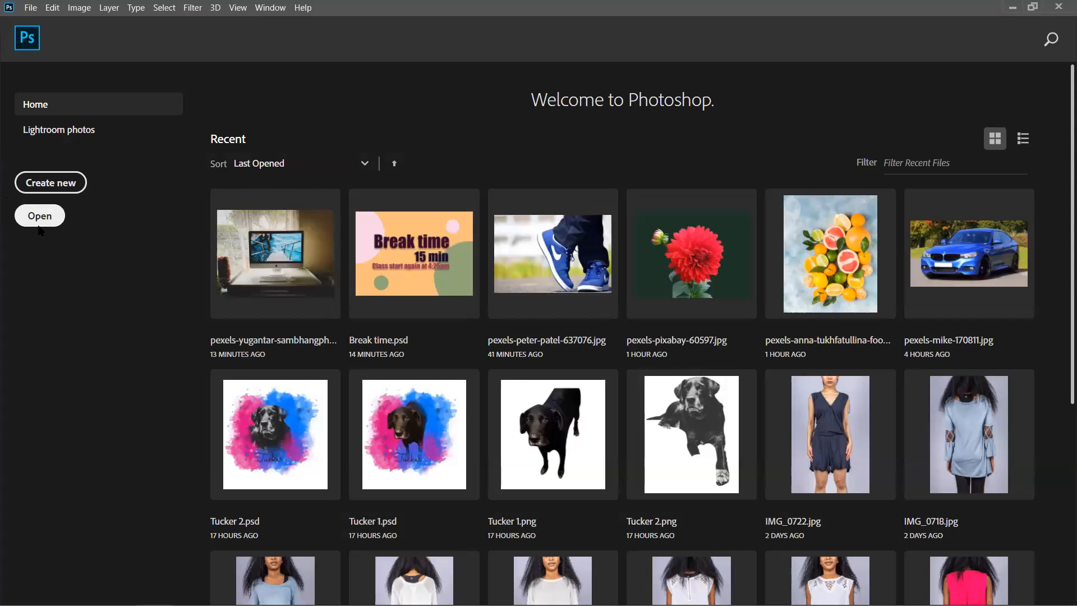
Step: Open the sunset cliff photo pexels-iconcom-733174 from the Downloads folder
left_click(39, 217)
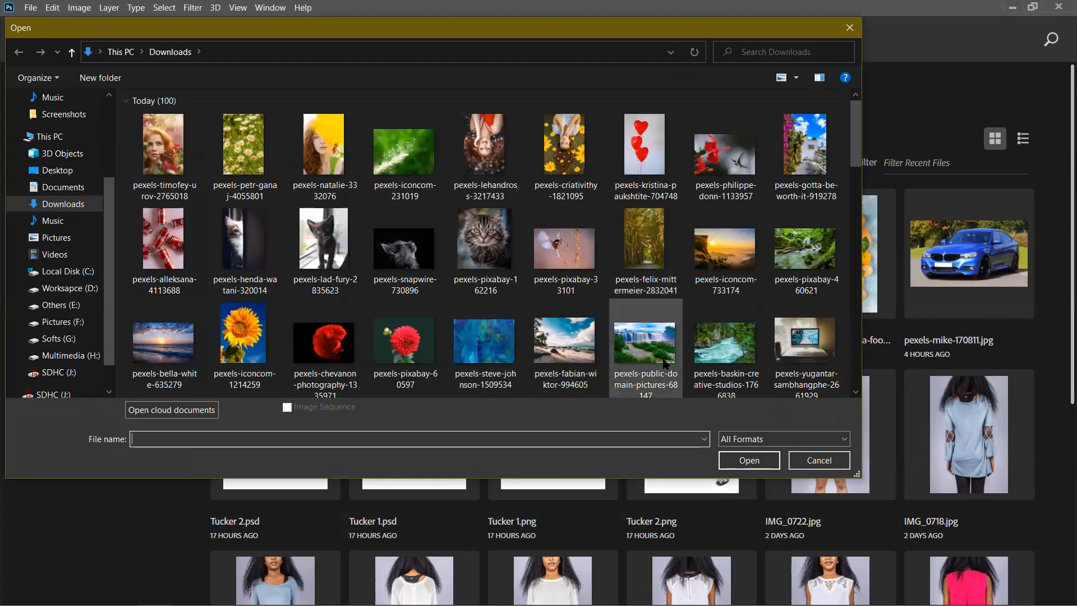
left_click(726, 253)
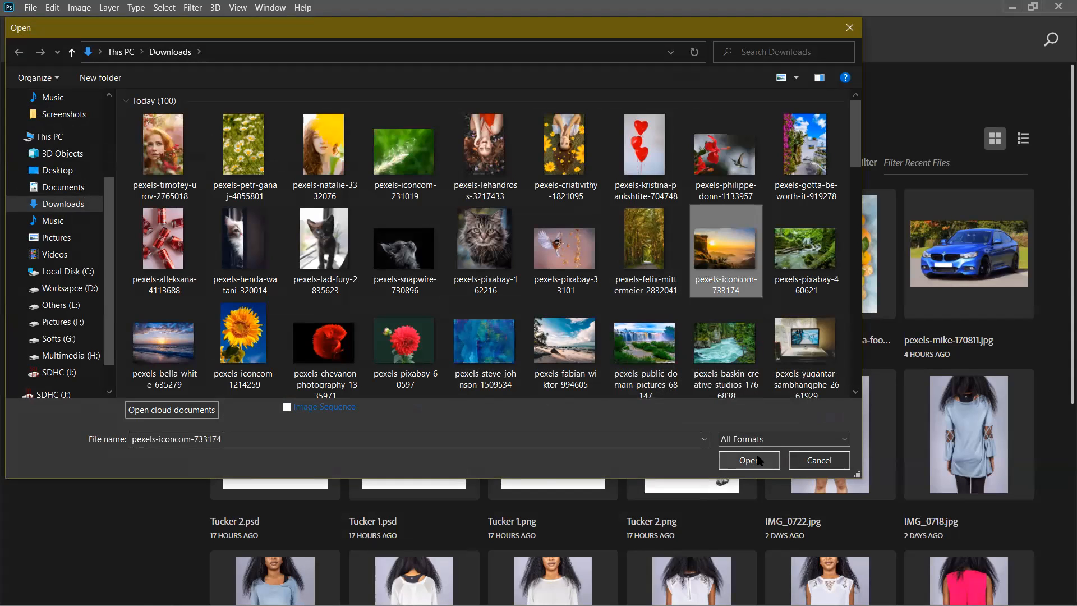
left_click(757, 460)
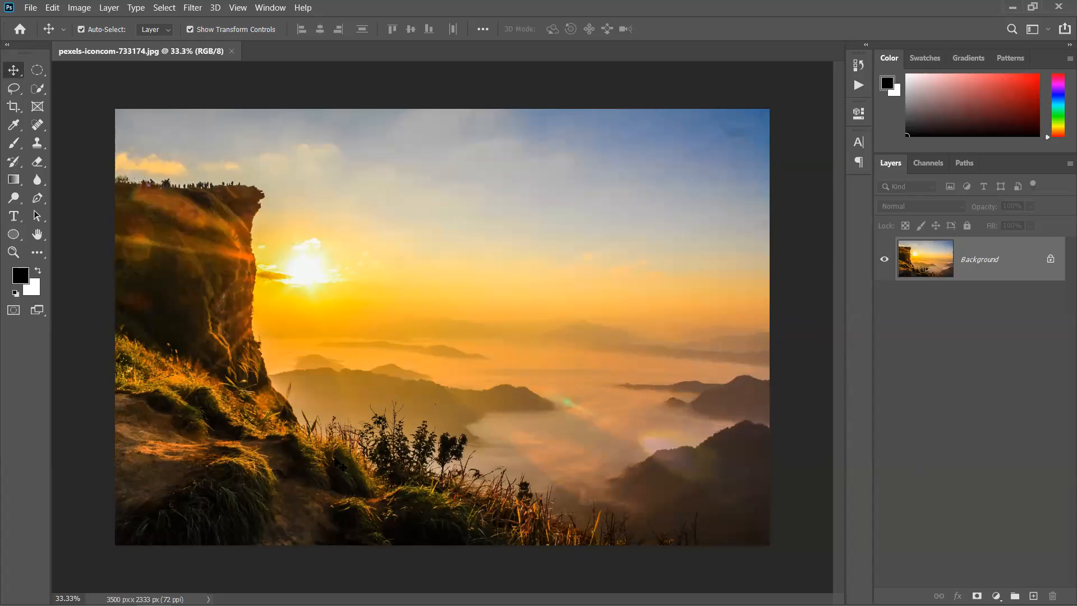
Step: Select the sky and misty valley with Quick Selection, extending the selection along the grass edge at the lower right of the photo
left_click(37, 89)
mouse_move(147, 124)
left_mouse_down()
mouse_move(440, 144)
mouse_move(404, 145)
mouse_move(313, 193)
mouse_move(396, 361)
mouse_move(509, 452)
left_mouse_up()
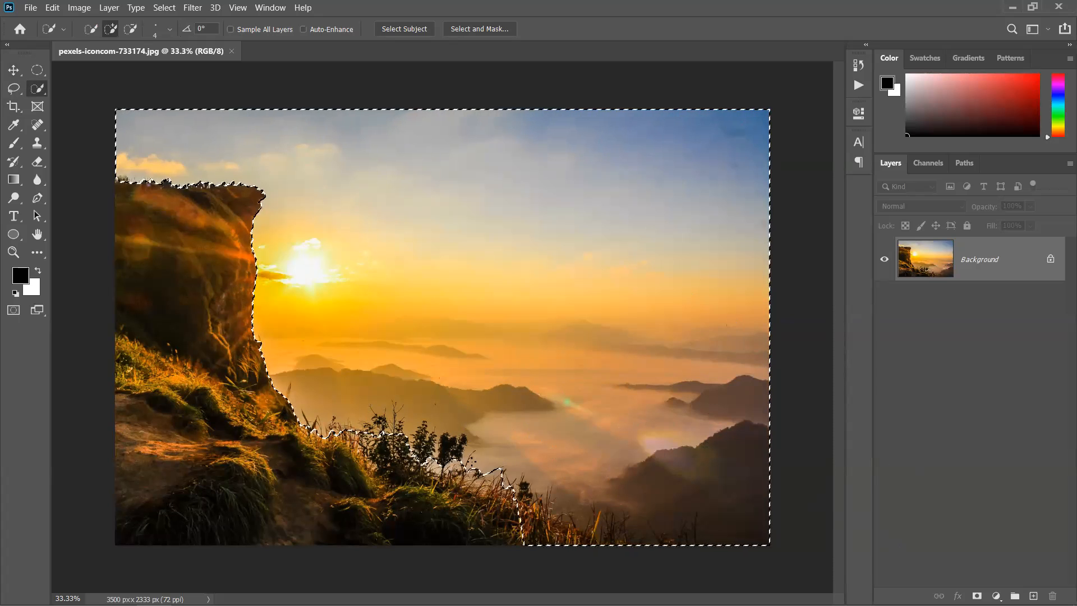
scroll(439, 418, "up", 5)
scroll(439, 418, "down", 6)
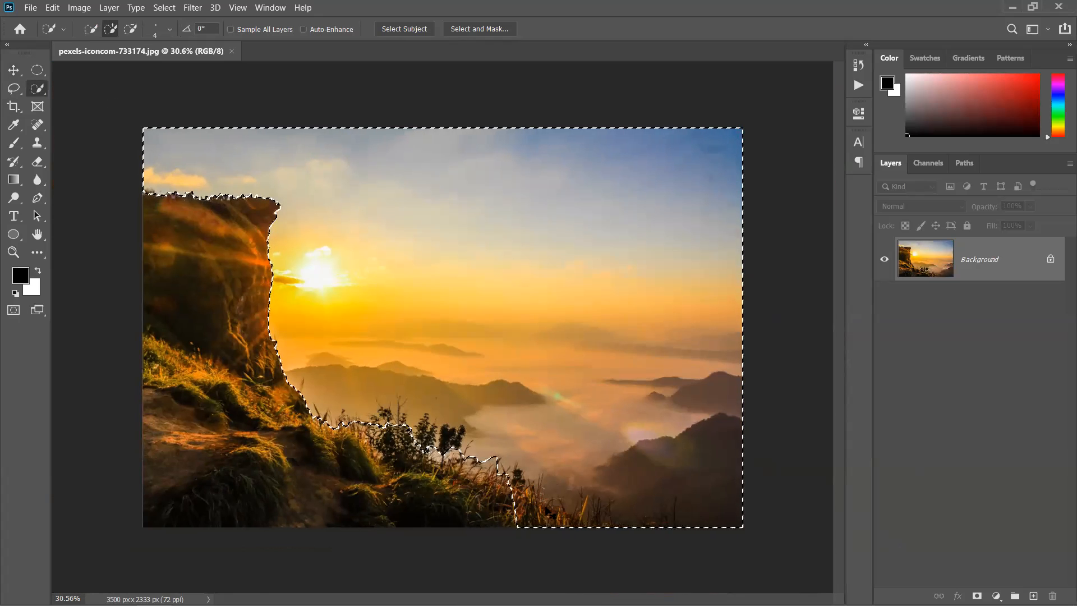
left_click_drag(522, 514, 668, 530)
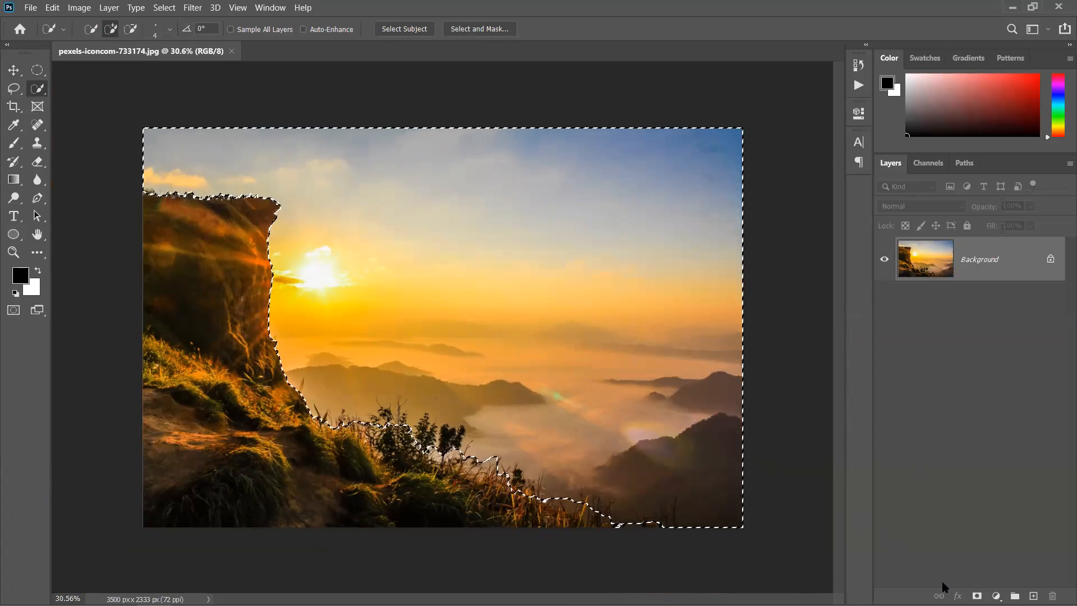
Step: Try adding a layer mask from the sky selection so the cliff is hidden, inspect its edge, and undo it
left_click(976, 596)
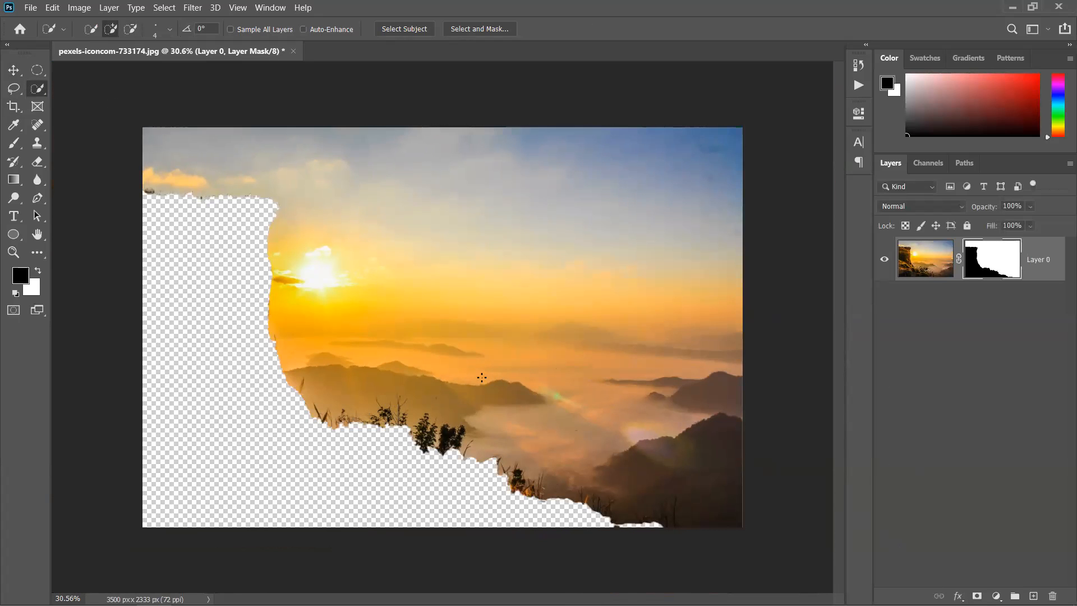
scroll(185, 345, "up", 4)
scroll(238, 330, "up", 3)
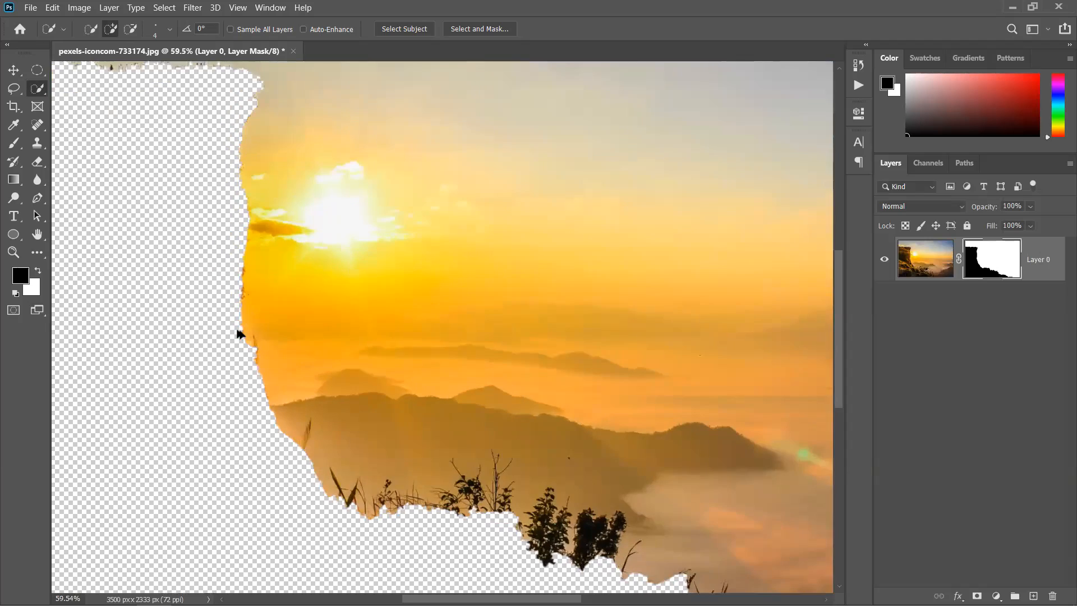
scroll(238, 330, "down", 5)
scroll(237, 332, "down", 1)
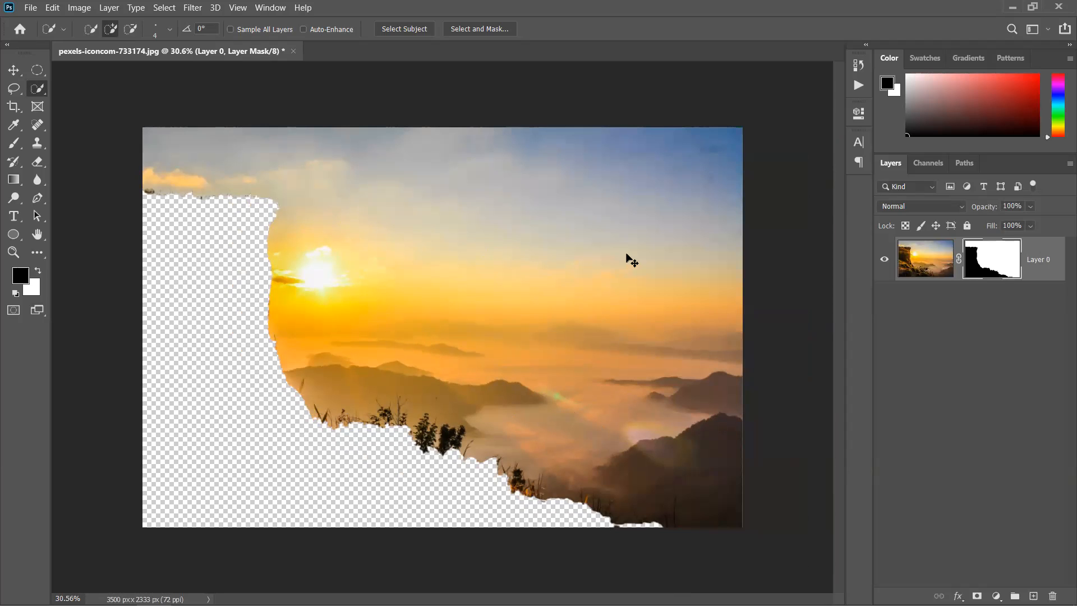
key("ctrl+z")
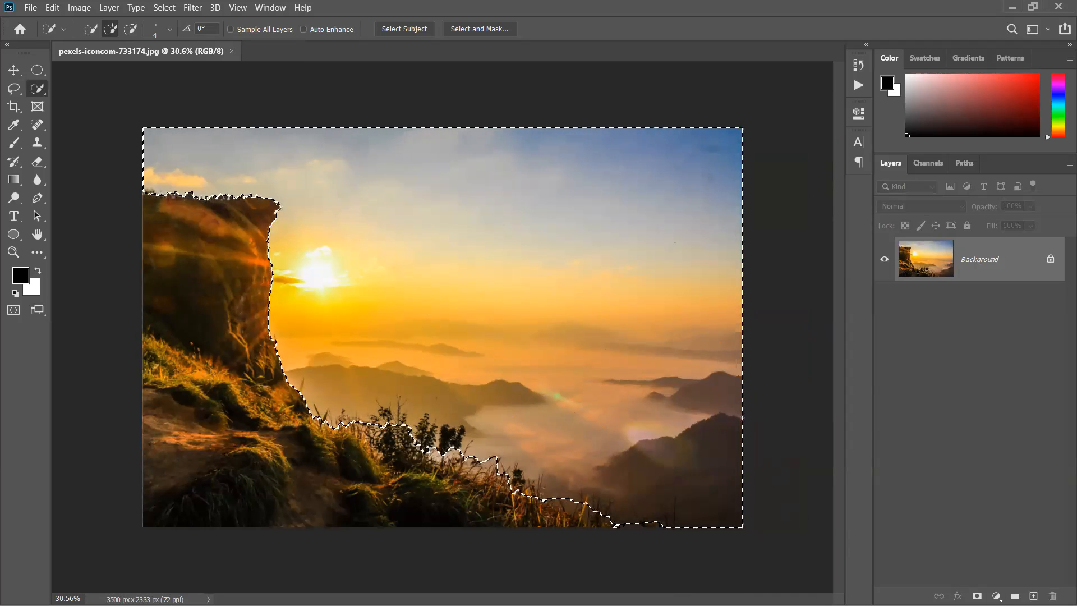
Step: Try adding an inverted layer mask from the sky selection so only the cliff shows, then undo it and deselect
left_click(977, 596, "alt")
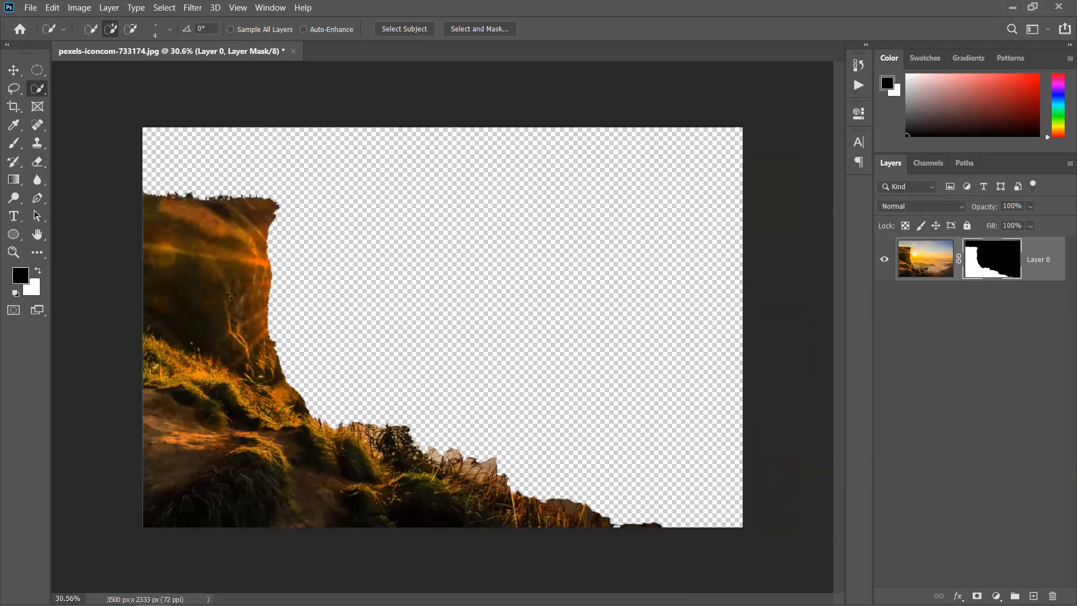
scroll(271, 309, "up", 12)
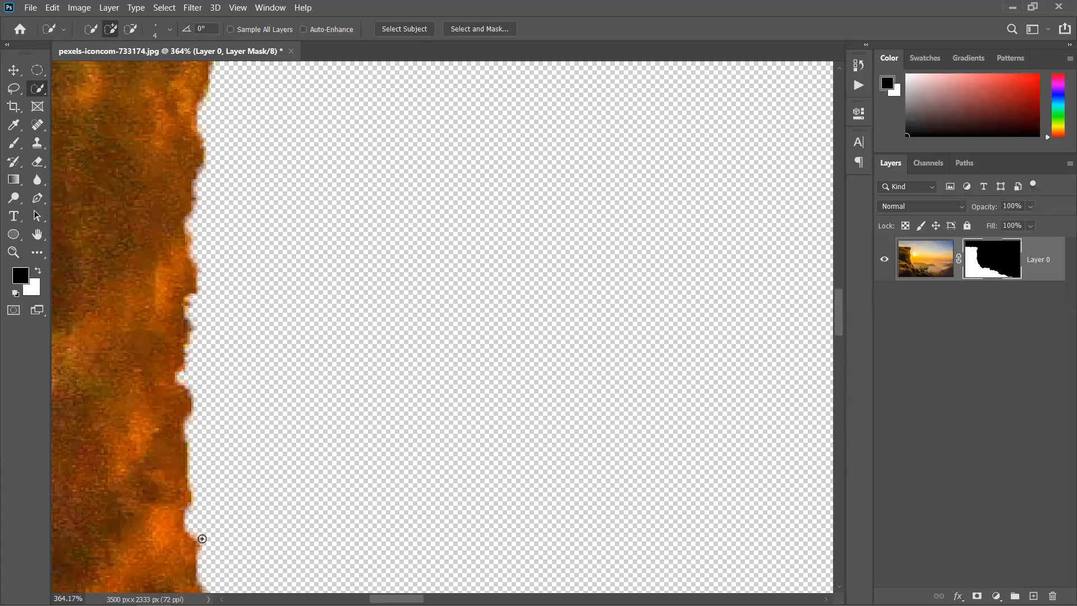
scroll(224, 317, "down", 10)
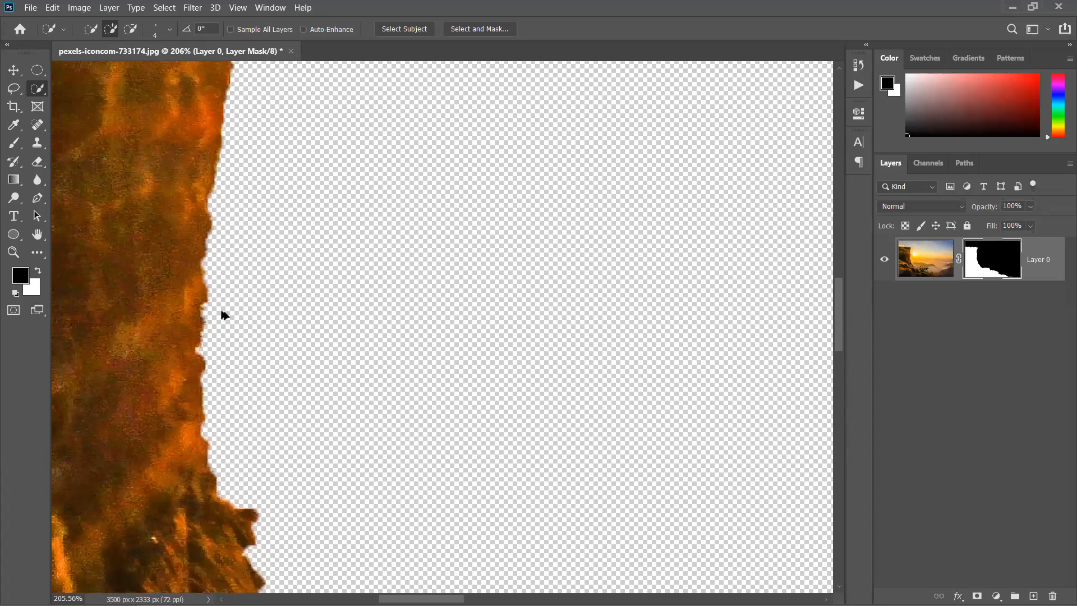
scroll(224, 315, "down", 2)
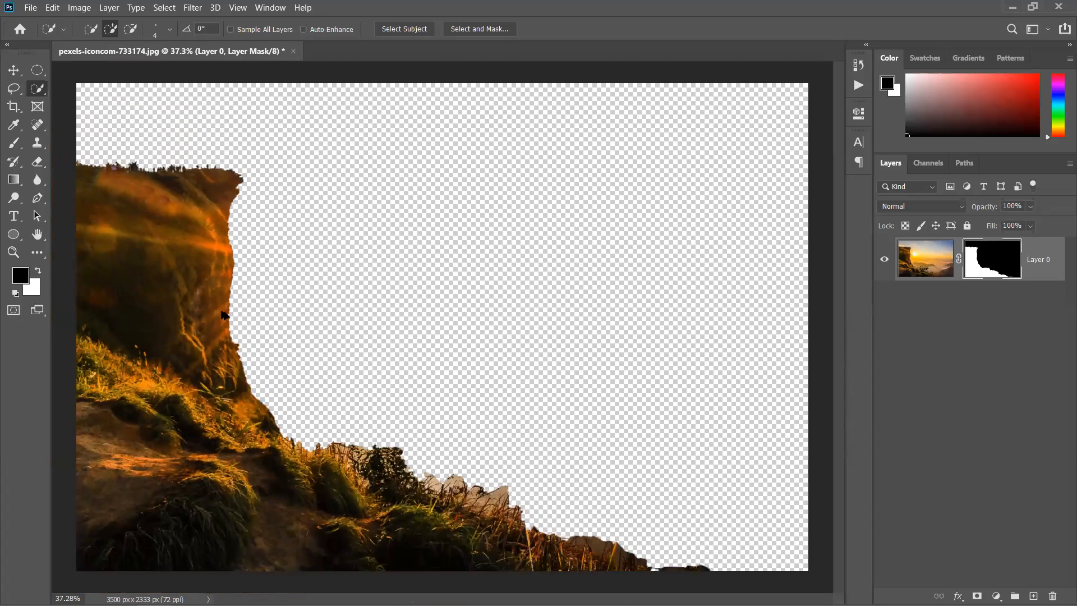
key("ctrl+z")
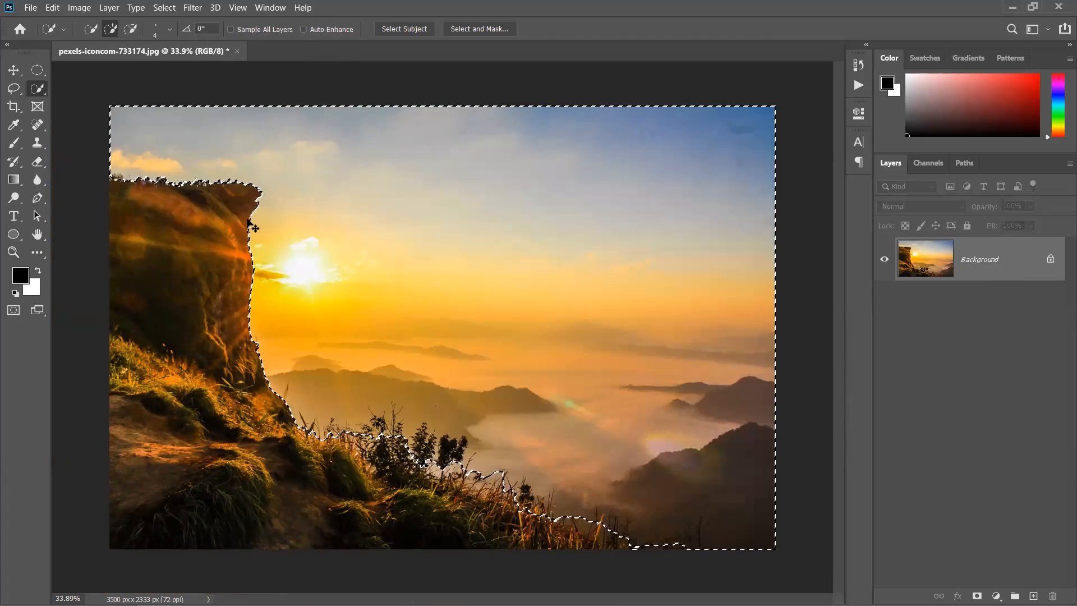
key("ctrl+d")
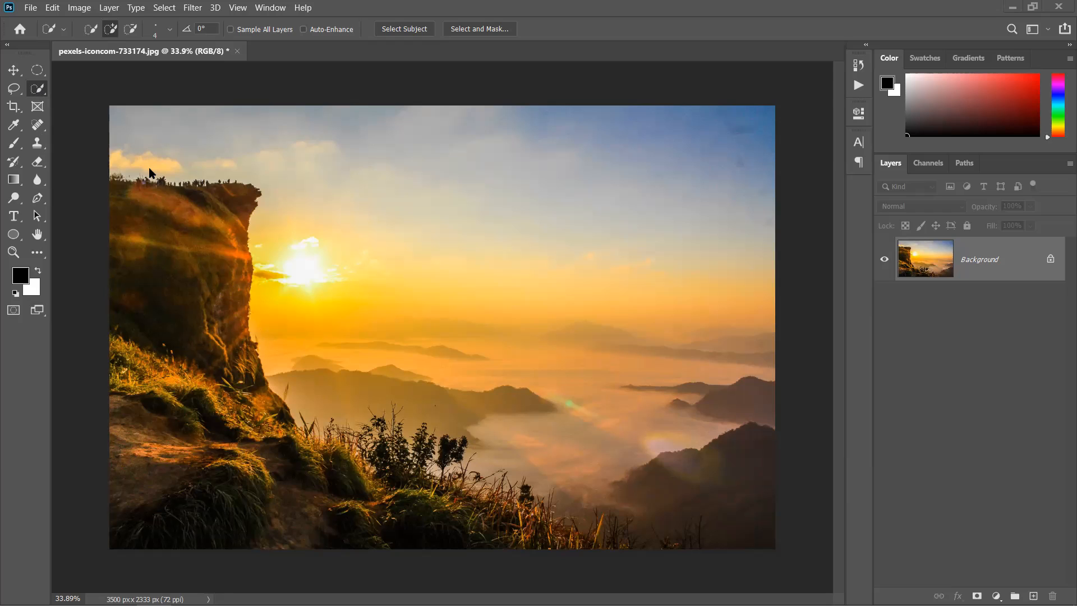
Step: Select the cliff and grassy foreground with Quick Selection, refining the selection around the cliff's upper edge
mouse_move(117, 192)
left_mouse_down()
mouse_move(186, 197)
mouse_move(235, 486)
mouse_move(270, 488)
mouse_move(359, 449)
mouse_move(589, 538)
mouse_move(693, 543)
mouse_move(595, 524)
left_mouse_up()
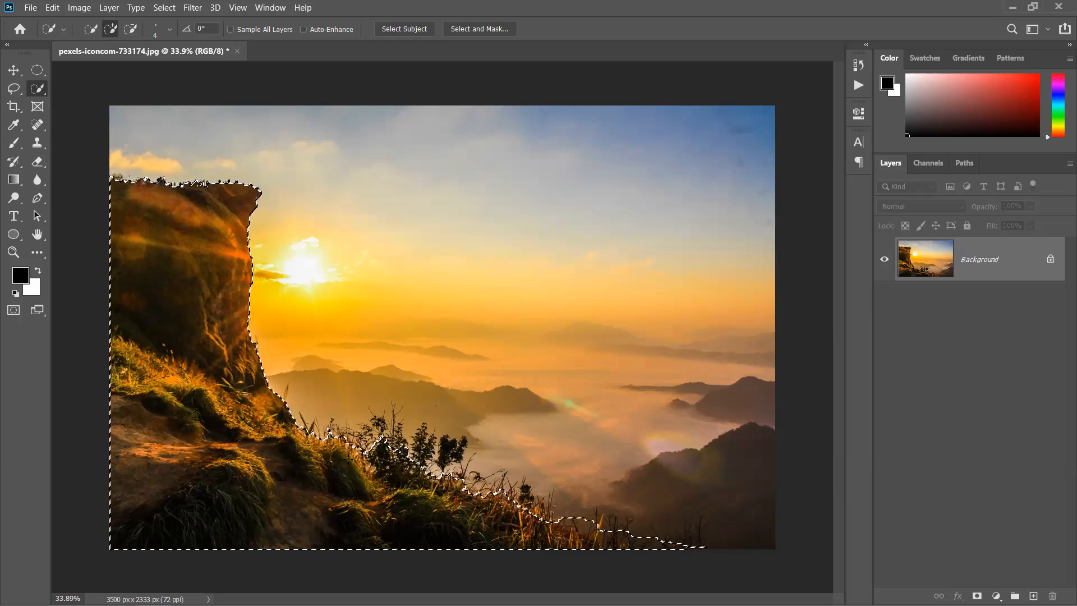
scroll(151, 202, "up", 6)
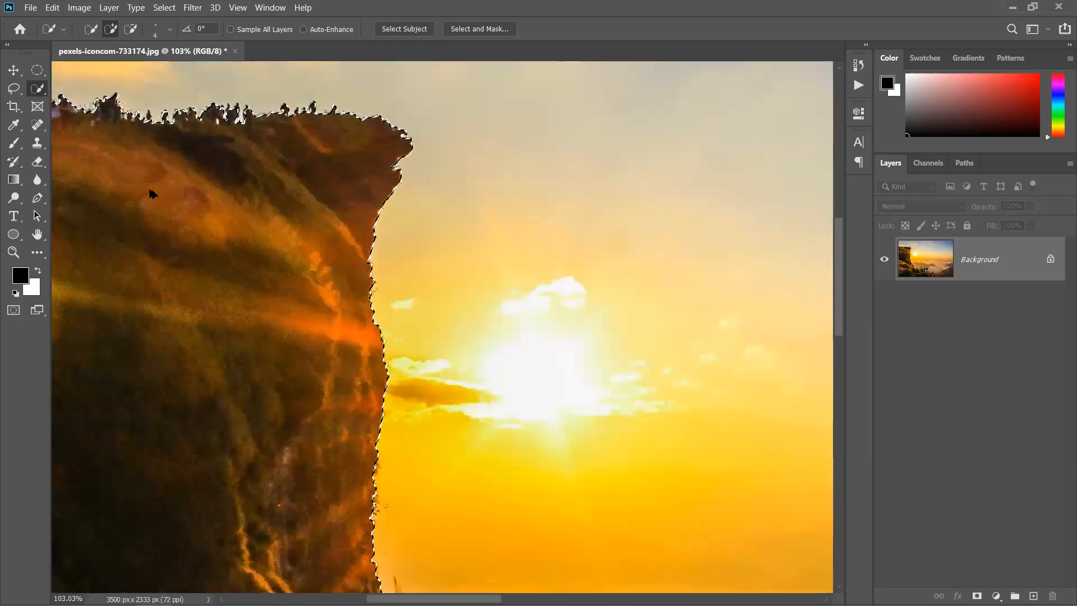
left_click_drag(173, 188, 491, 248)
left_click_drag(323, 156, 399, 182)
scroll(606, 329, "down", 1)
left_click_drag(633, 379, 454, 261)
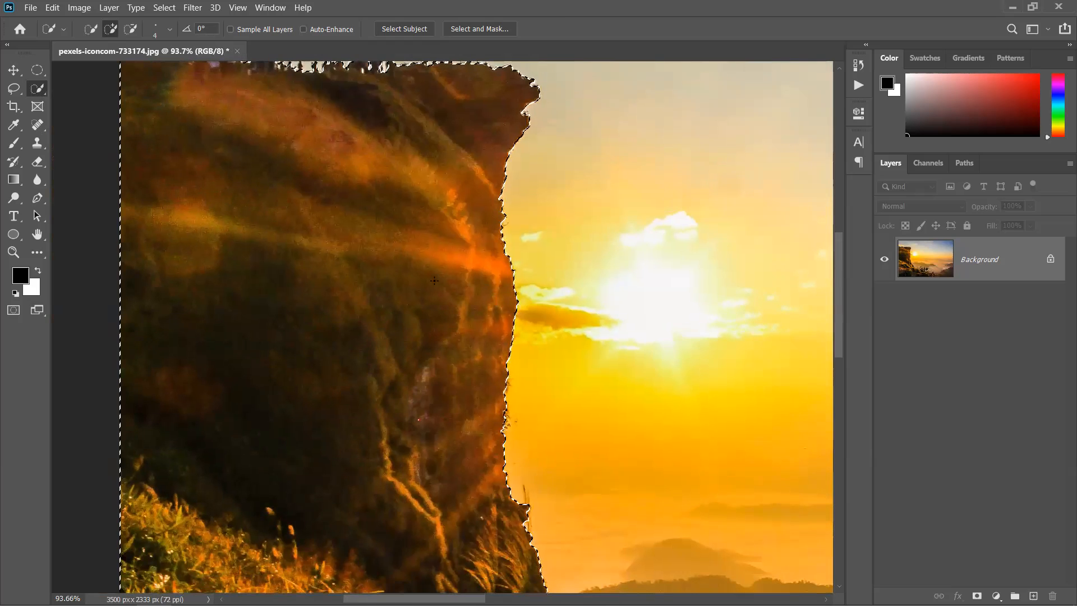
Step: Feather the cliff selection with a radius of 10 pixels
right_click(404, 237)
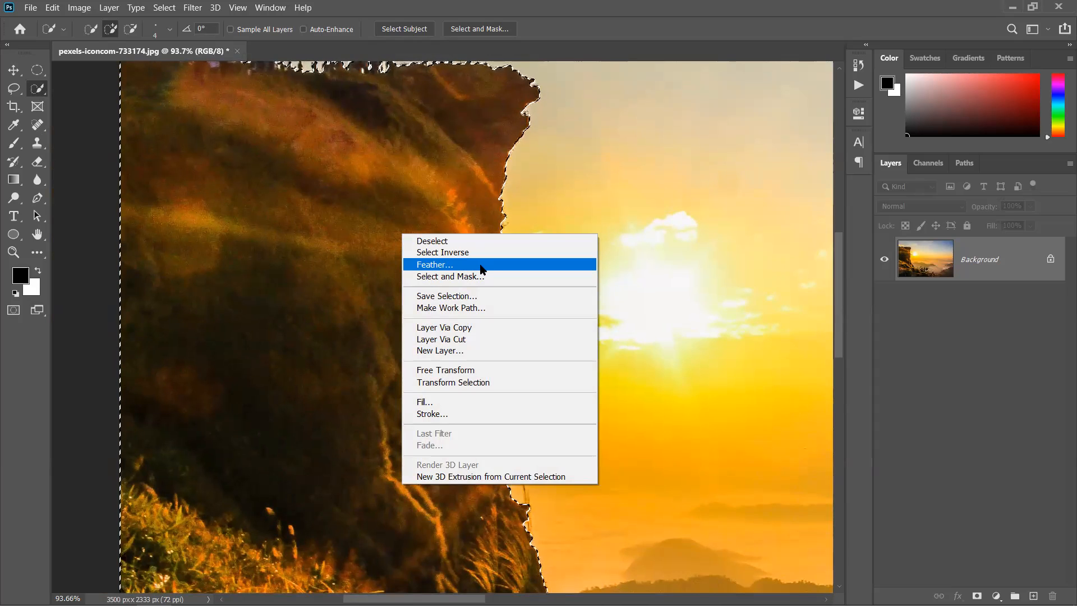
left_click(442, 266)
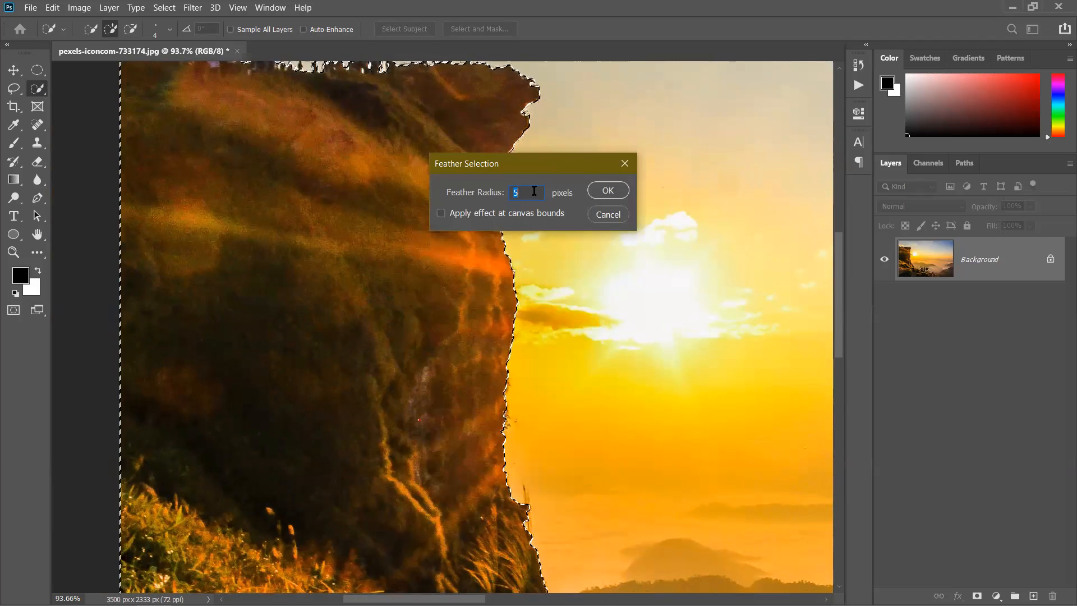
type("10")
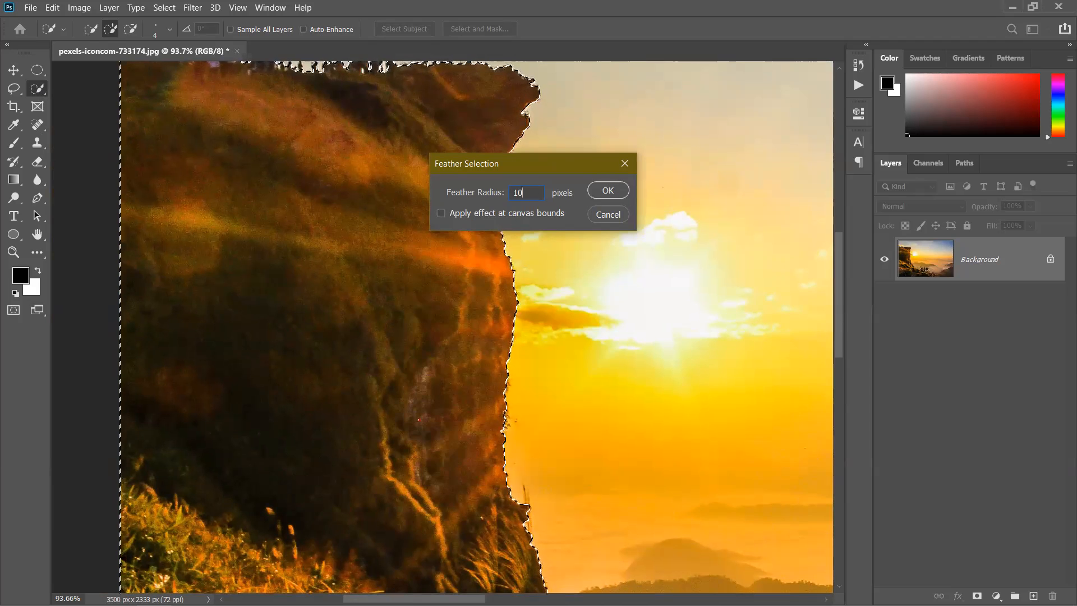
left_click(615, 195)
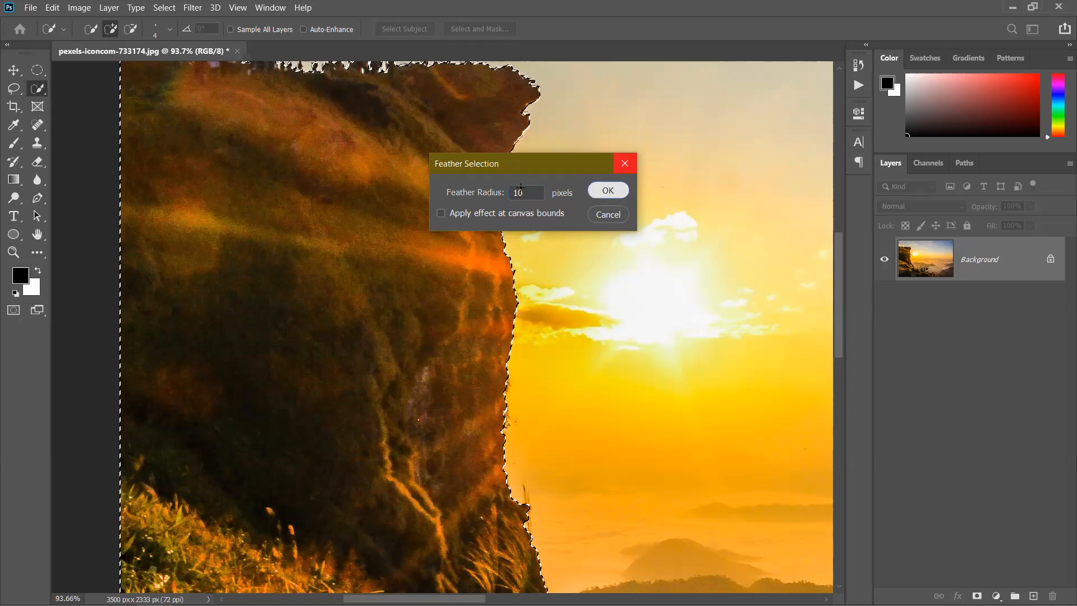
scroll(481, 188, "down", 10)
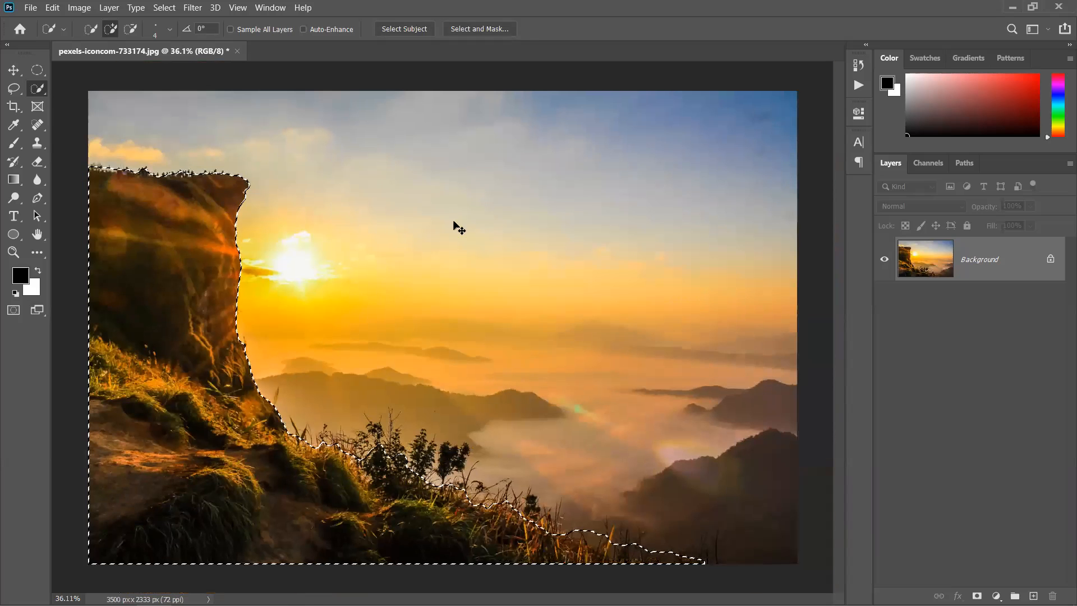
Step: Unlock the Background layer and switch to the Move tool with the cliff selection active
left_click(1051, 259)
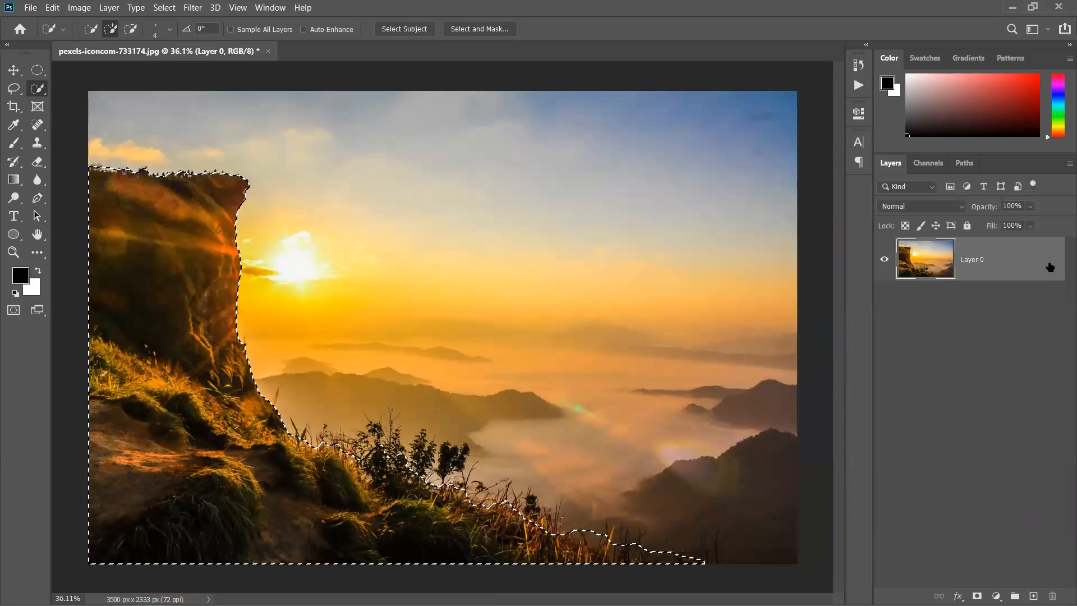
left_click(15, 75)
left_click_drag(197, 293, 309, 255)
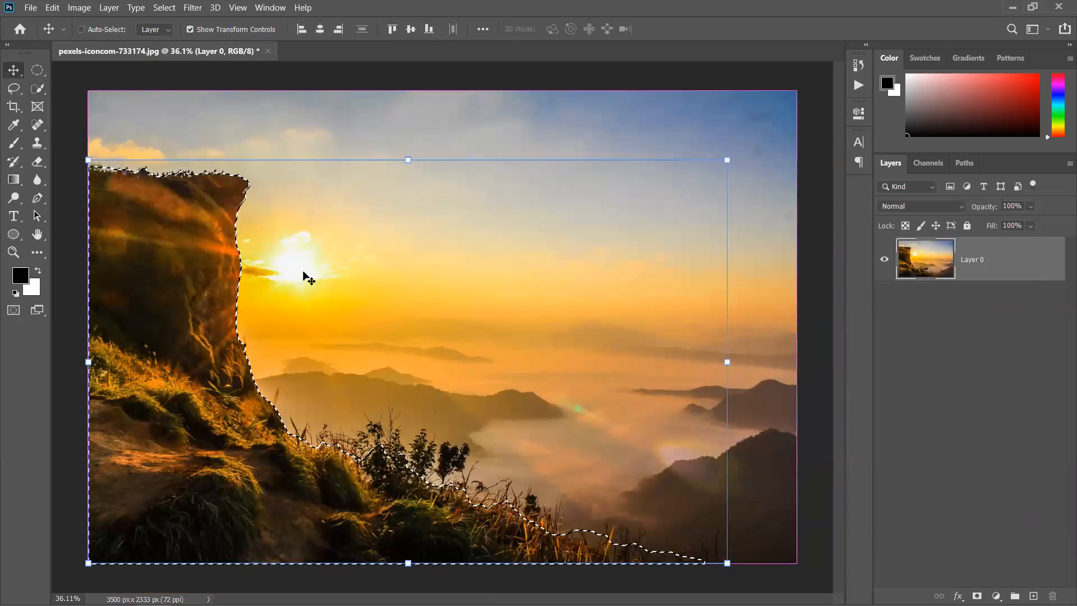
Step: Create a new document from the Default Photoshop Size preset, 7 x 5 in at 300 ppi
left_click(33, 9)
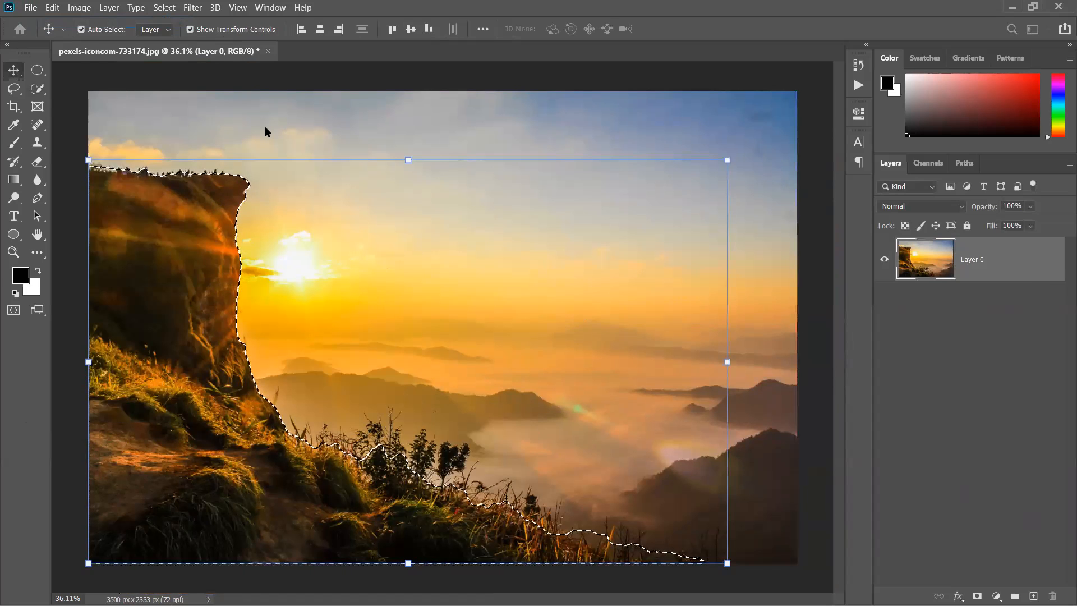
key("ctrl+n")
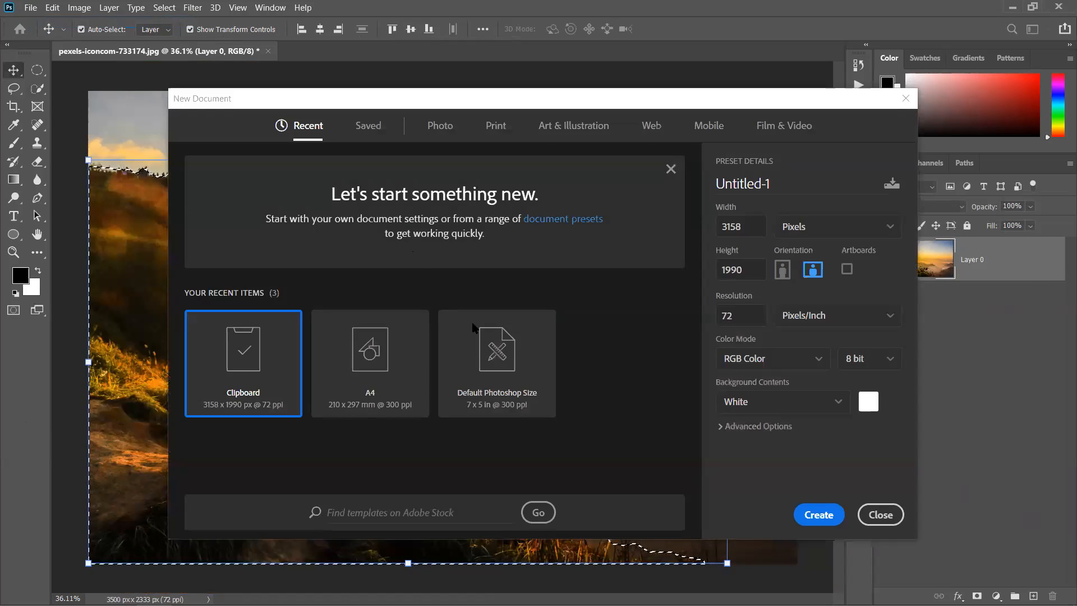
left_click(507, 371)
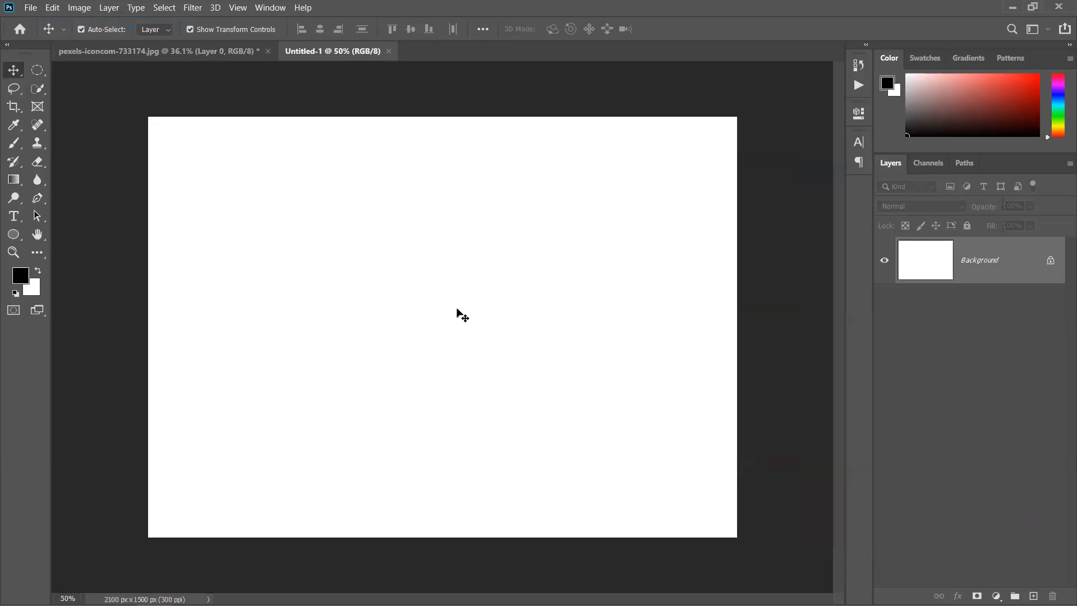
Step: Place the feathered cliff cut-out in the Untitled-1 document, scale it to about 51.38%, and position it within the canvas
left_click(135, 53)
mouse_move(291, 277)
left_mouse_down()
mouse_move(396, 140)
mouse_move(321, 56)
mouse_move(372, 287)
mouse_move(392, 315)
mouse_move(369, 304)
mouse_move(351, 264)
mouse_move(304, 270)
left_mouse_up()
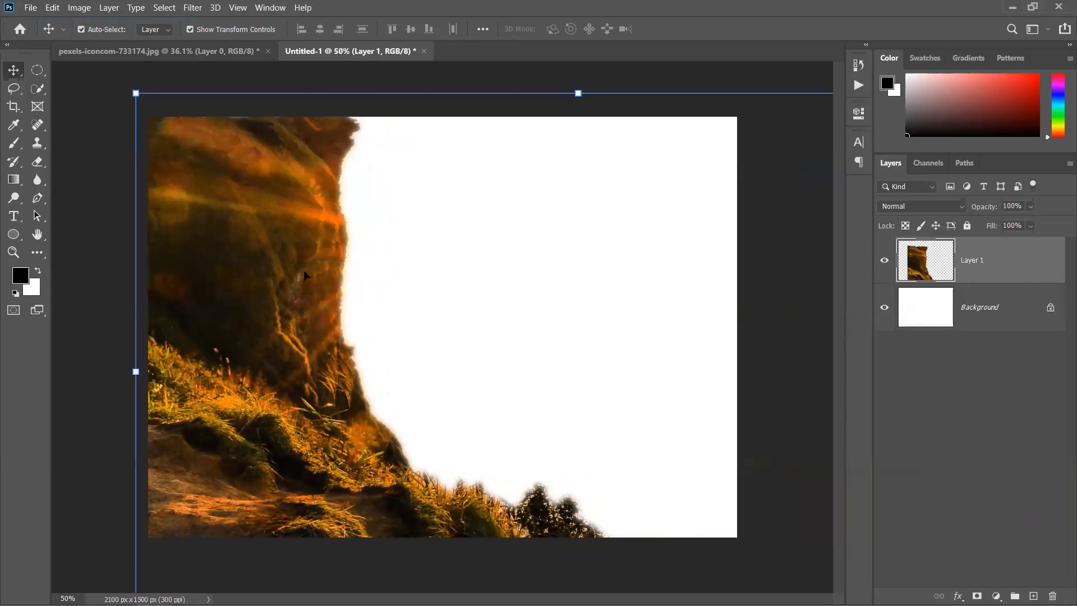
key("ctrl+minus")
left_click_drag(801, 181, 667, 265)
left_click_drag(395, 373, 312, 355)
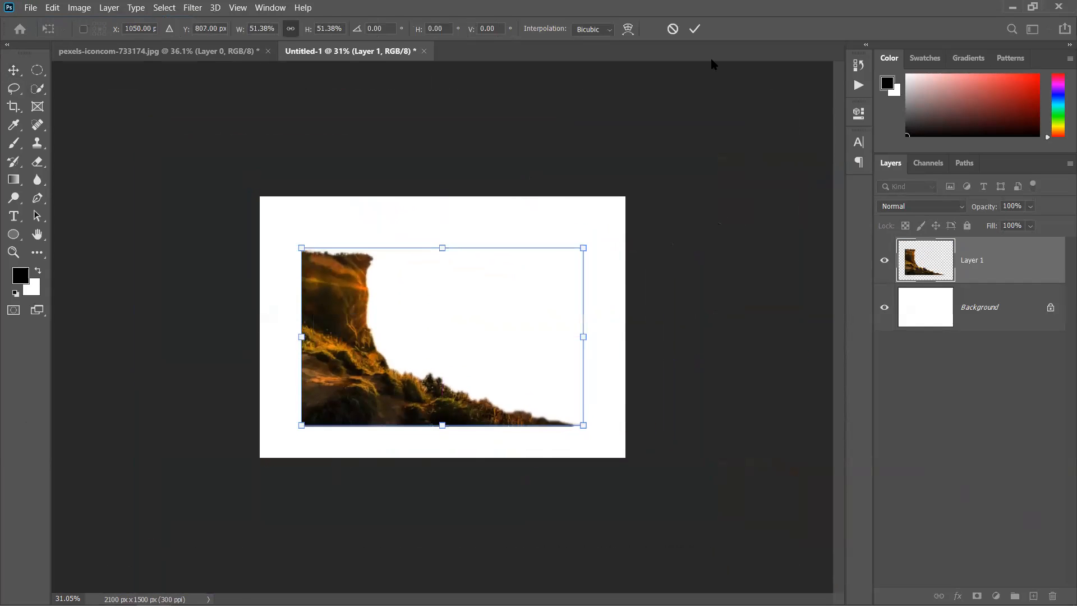
key("Return")
Step: Examine the feathered edge of the cut-out along the cliff face, bushes and grassy slope
scroll(404, 306, "up", 5)
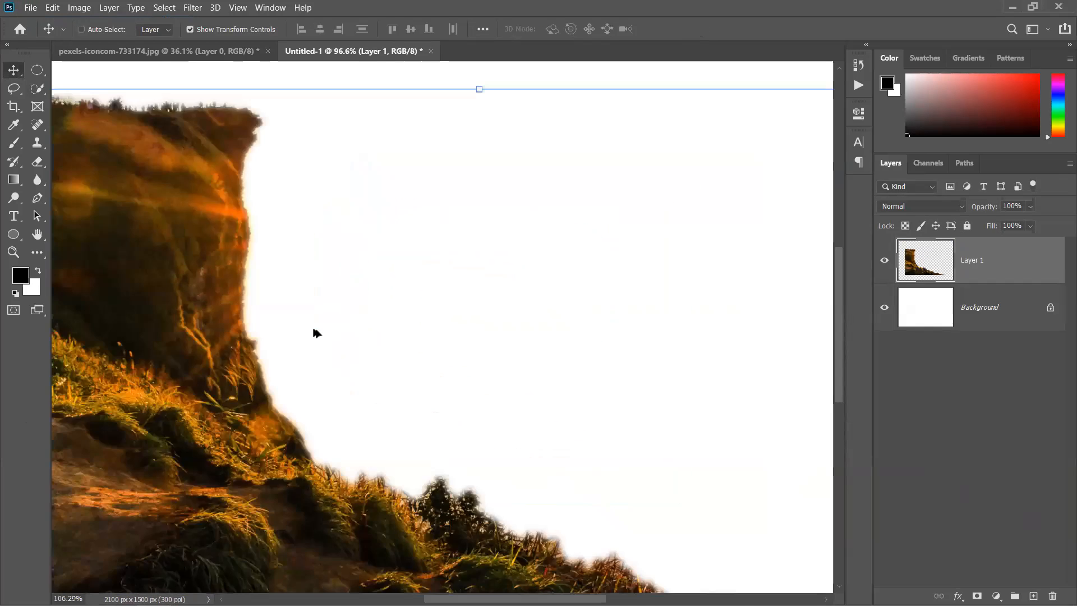
scroll(316, 332, "up", 8)
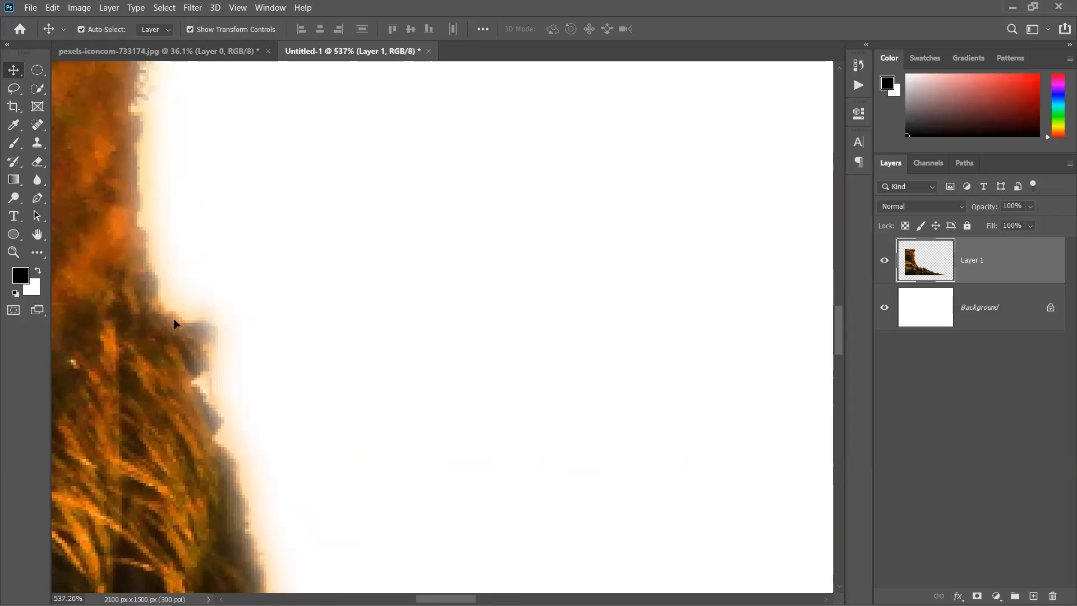
scroll(226, 363, "down", 8)
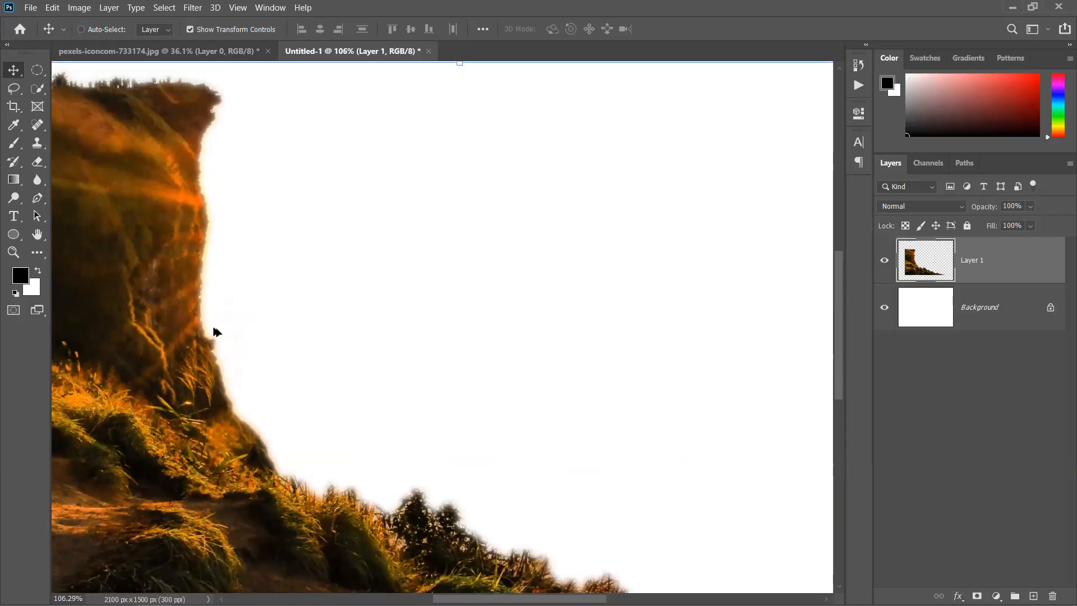
scroll(459, 498, "up", 4)
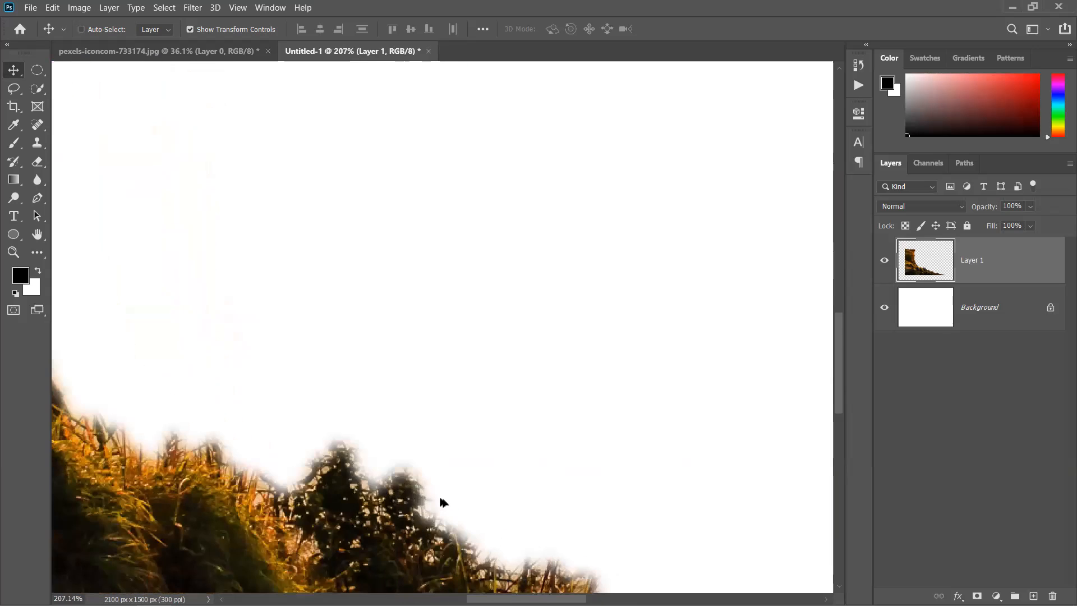
scroll(424, 482, "down", 2)
scroll(420, 483, "up", 1)
left_click_drag(489, 460, 423, 297)
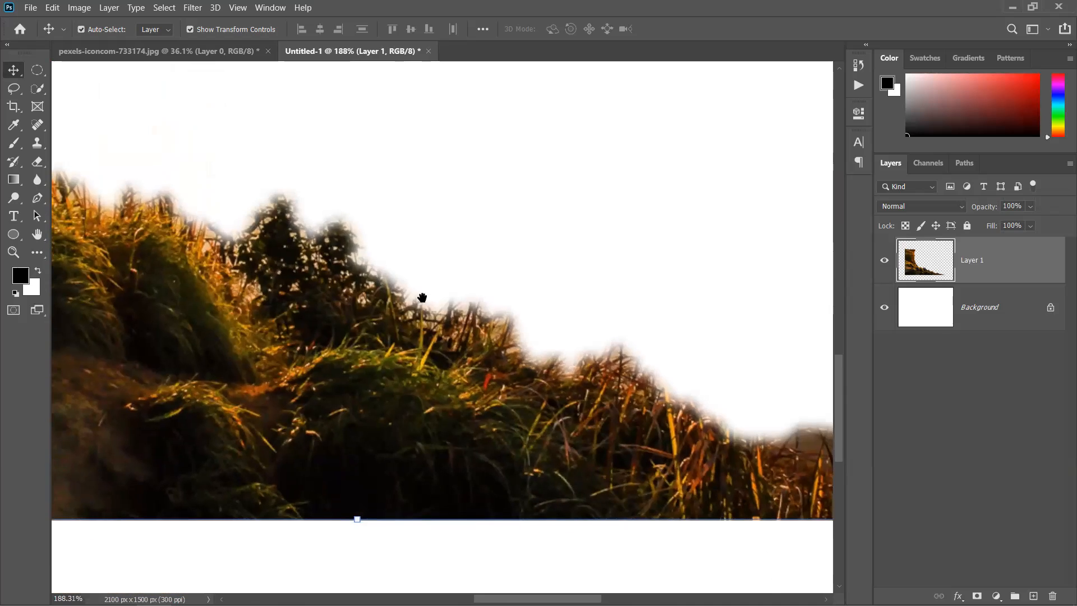
left_click_drag(763, 420, 479, 346)
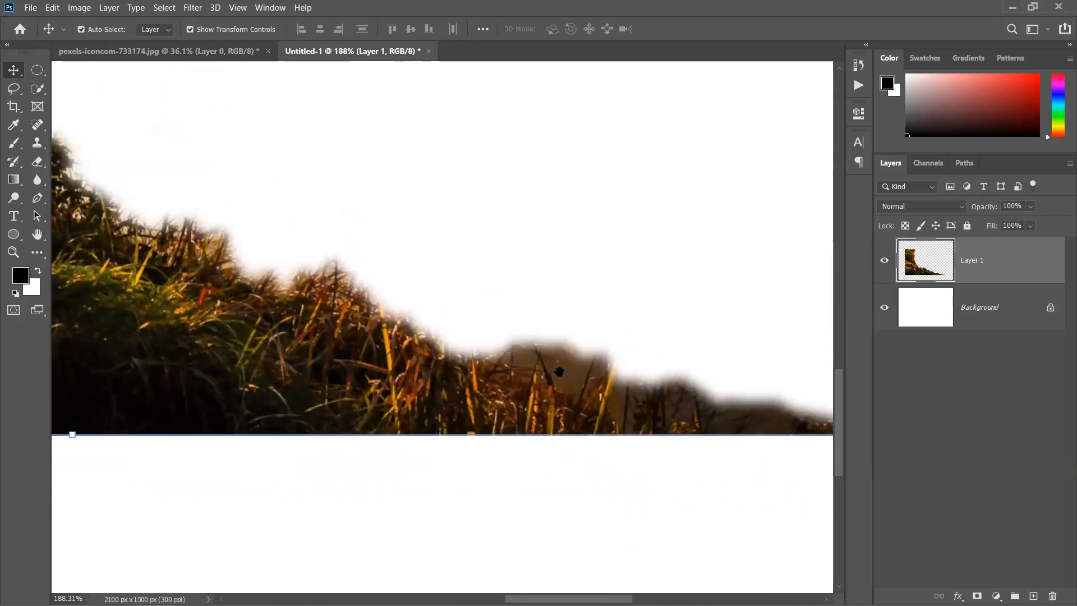
scroll(226, 279, "down", 8)
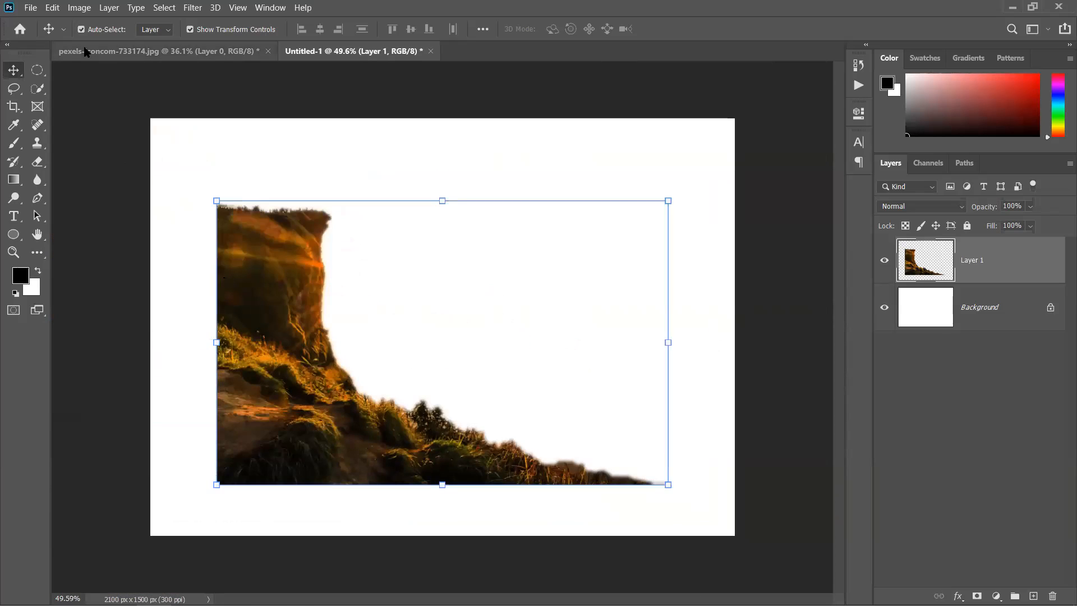
Step: Return to the sunset cliff photo and feather its active Quick Selection with a radius of 20 pixels
left_click(86, 52)
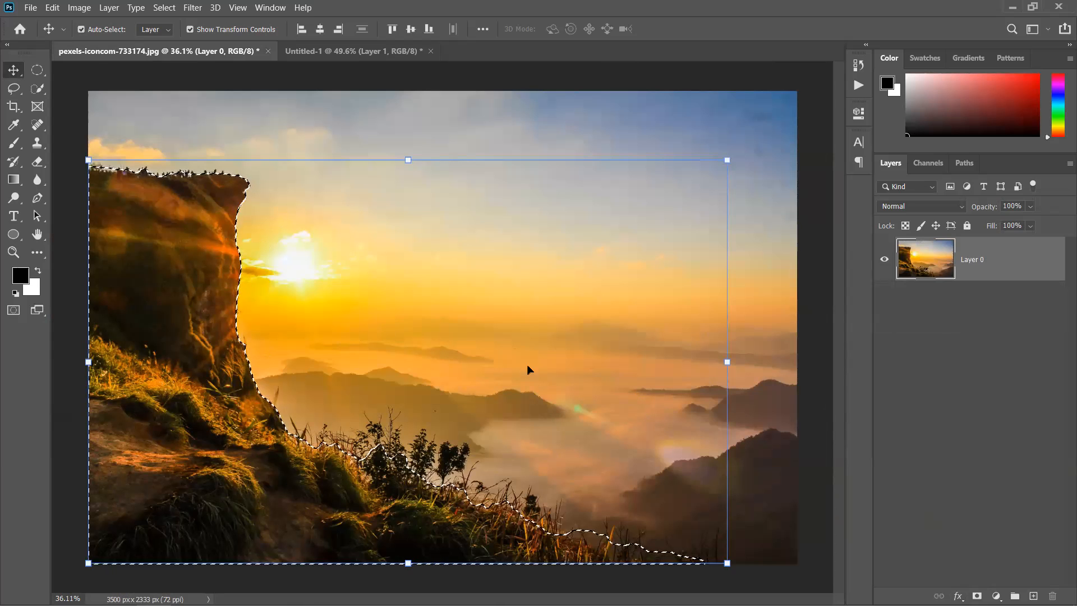
right_click(142, 254)
left_click(157, 264)
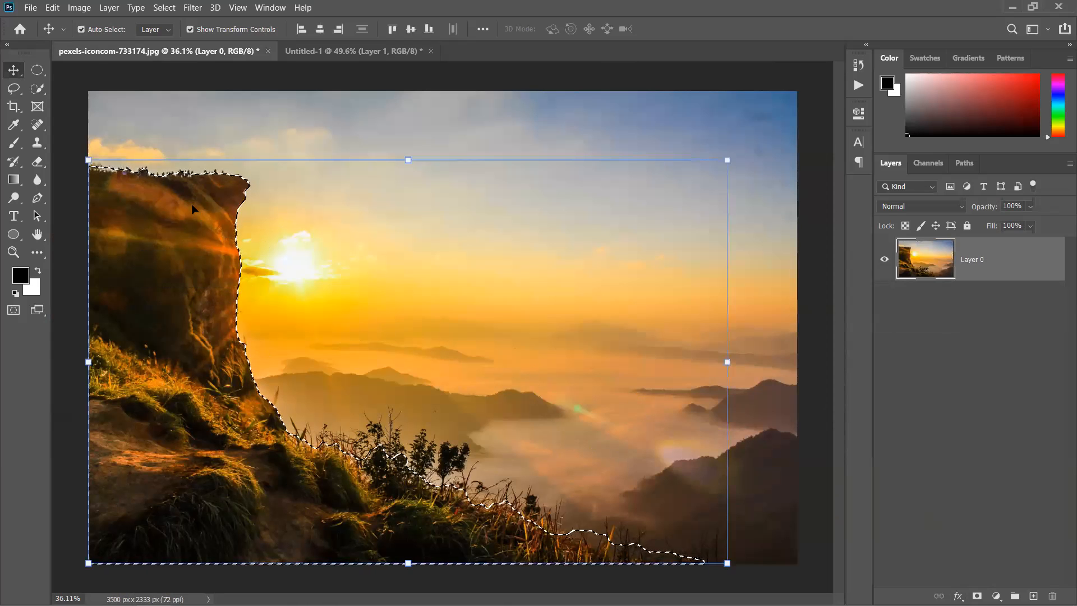
left_click(37, 88)
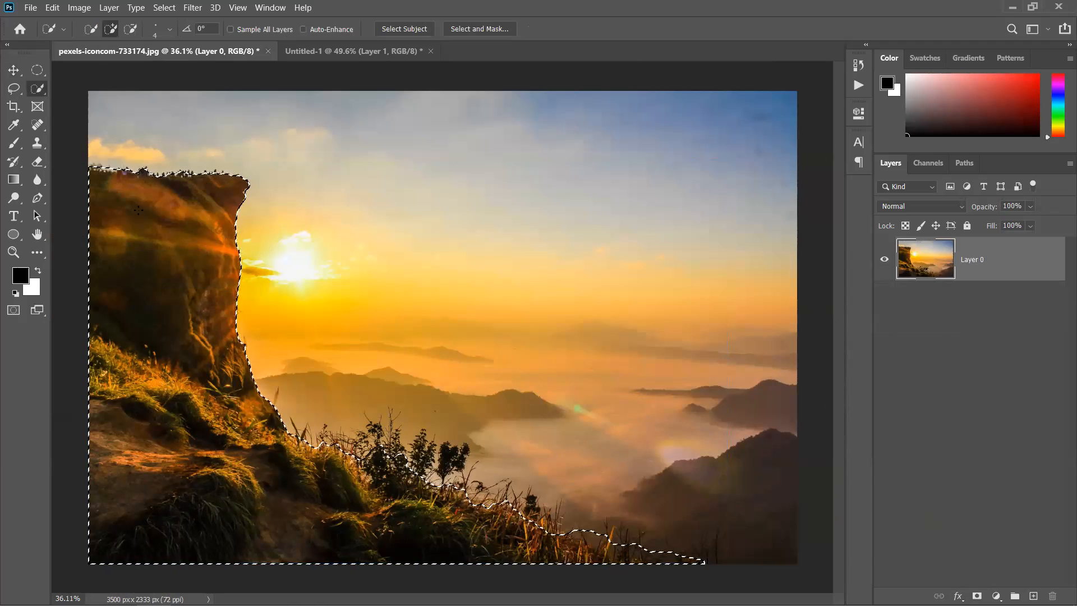
right_click(229, 318)
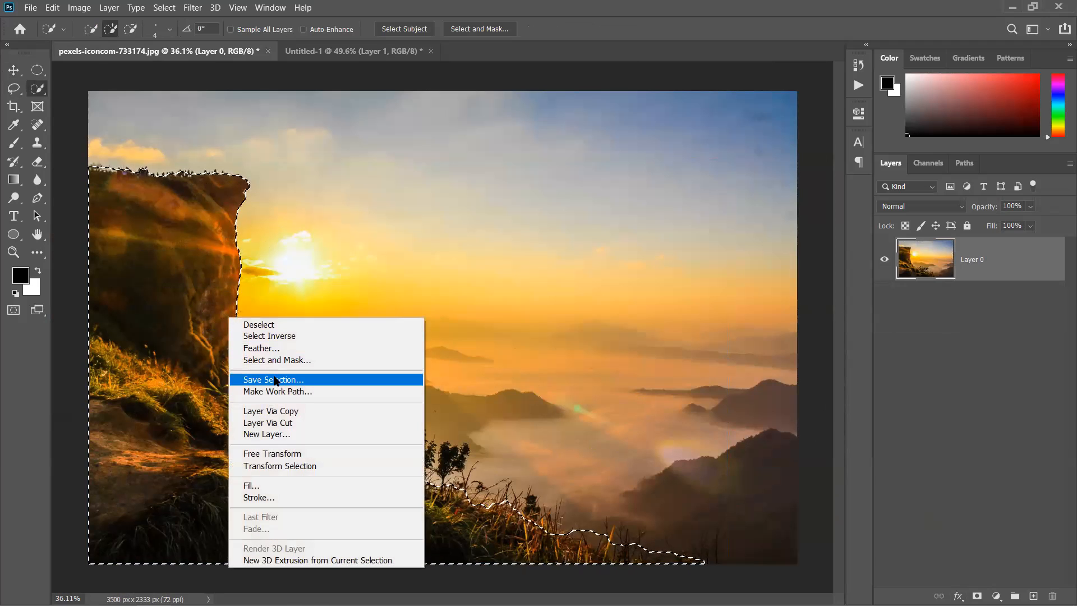
left_click(261, 348)
type("20")
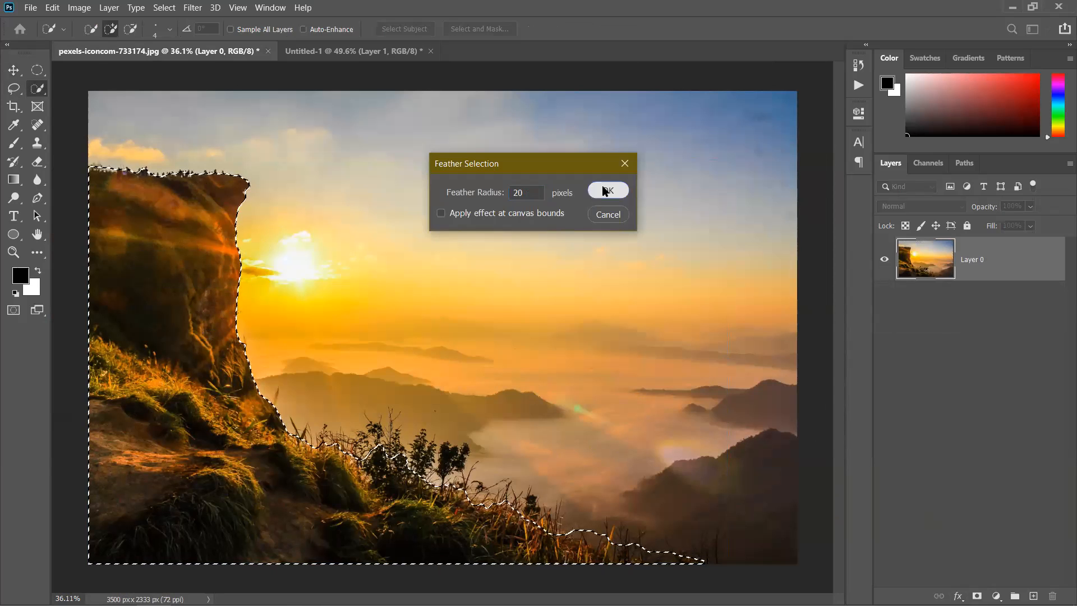
key("Return")
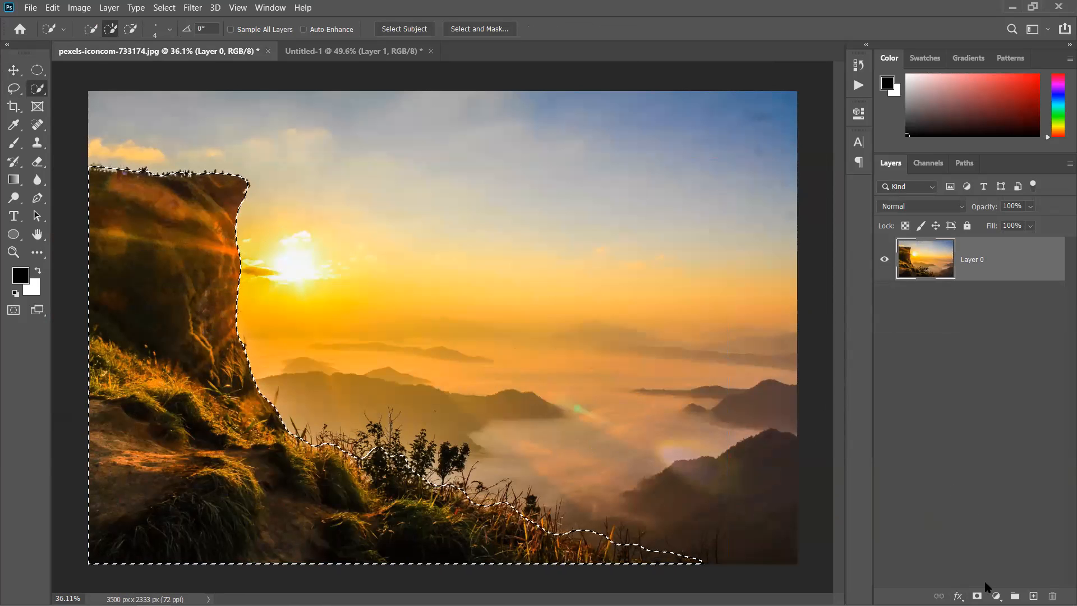
Step: Add a layer mask to Layer 0 from the feathered cliff selection
left_click(976, 596)
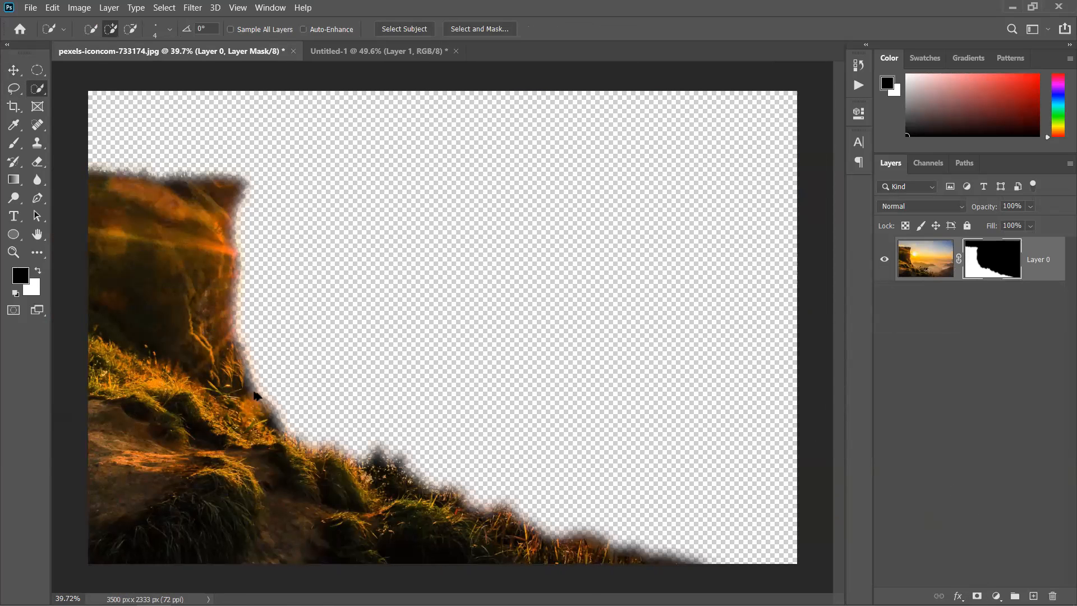
scroll(219, 371, "up", 5)
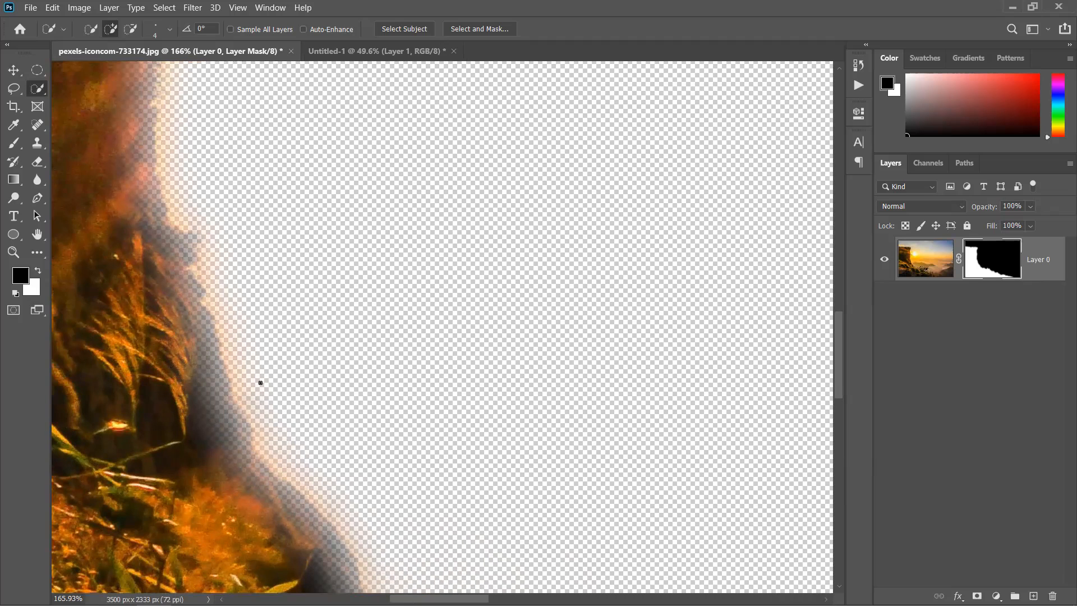
scroll(235, 386, "down", 8)
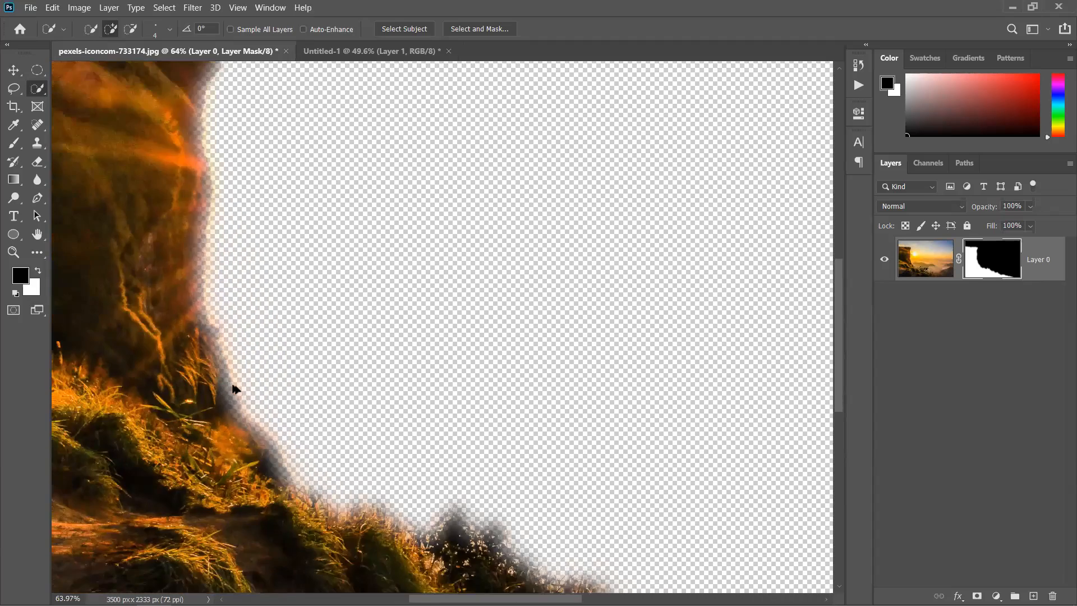
scroll(448, 434, "up", 3)
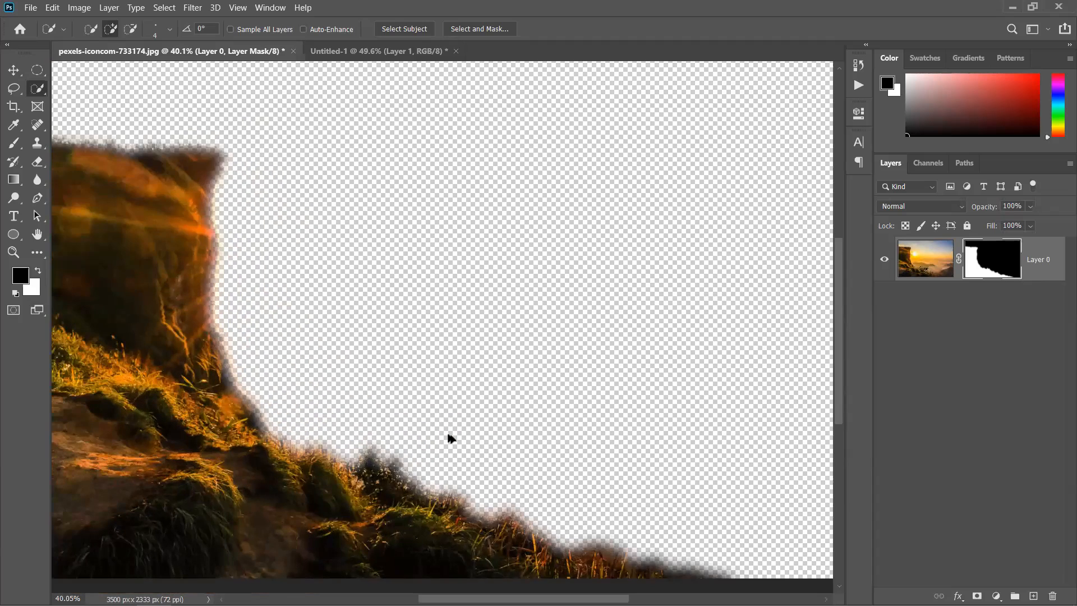
scroll(350, 427, "down", 2)
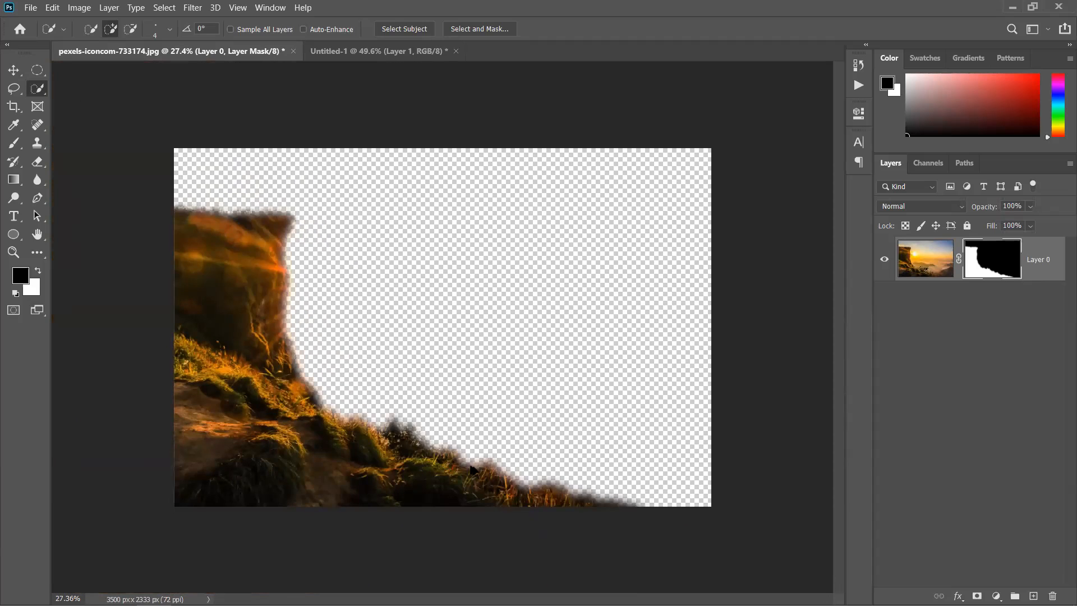
scroll(473, 470, "up", 3)
scroll(500, 480, "down", 2)
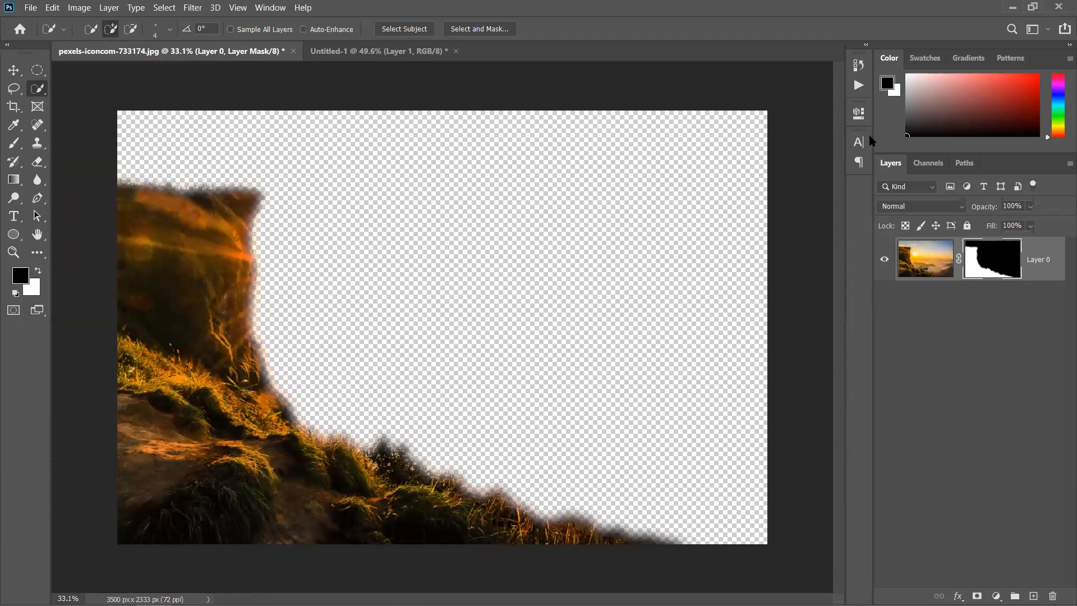
Step: Show the properties of Layer 0's mask and set the mask feather to 0.2 px
left_click(862, 114)
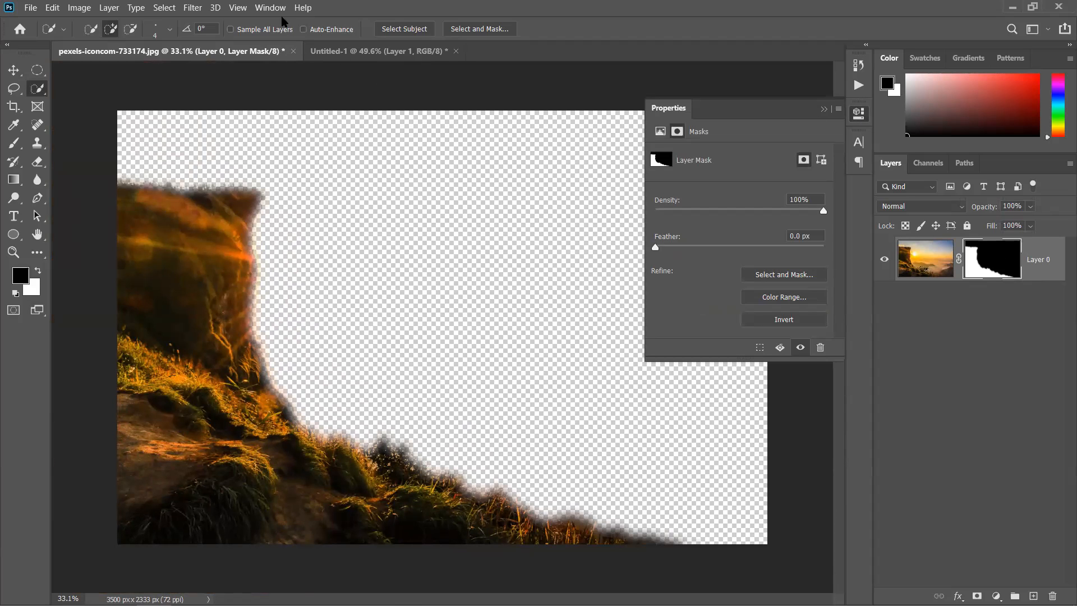
left_click(271, 7)
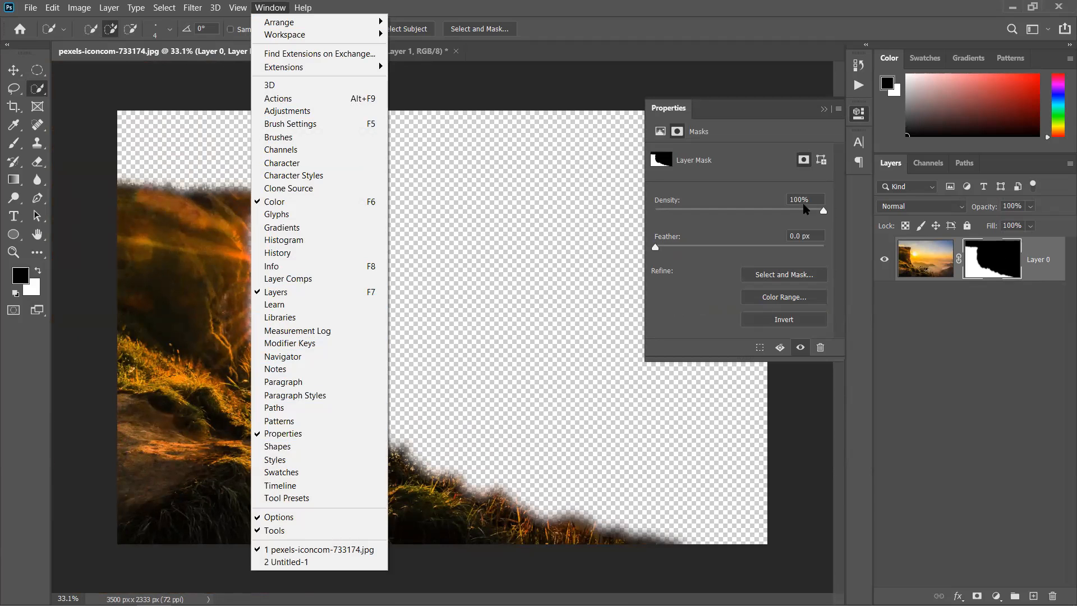
left_click(761, 172)
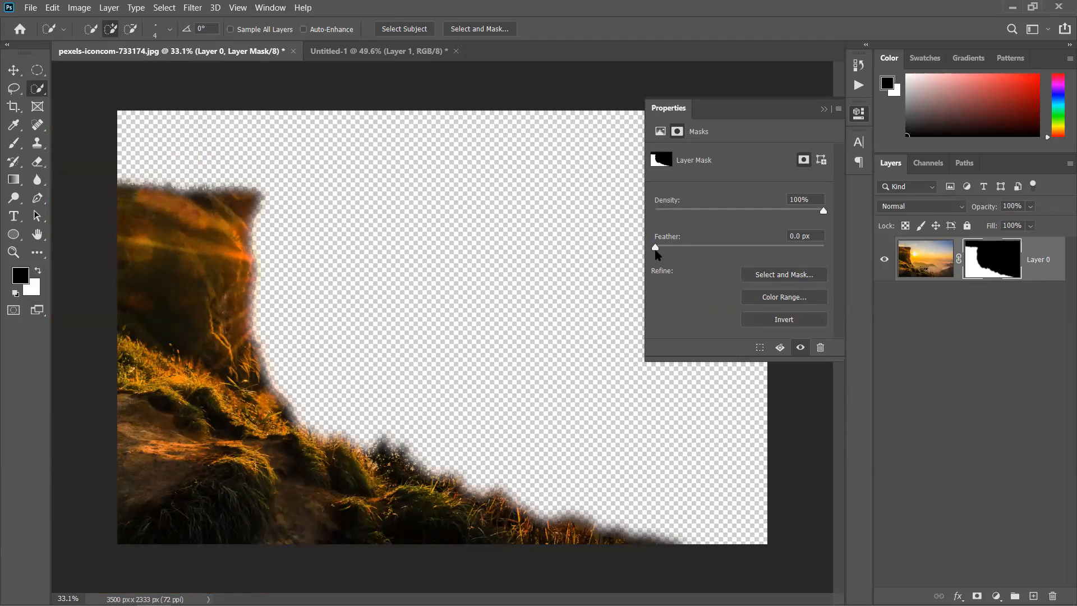
left_click_drag(680, 250, 668, 253)
Step: Reselect Layer 0's mask, view it in Select and Mask from the mask properties, and accept the workspace without adjustments
left_click(1009, 353)
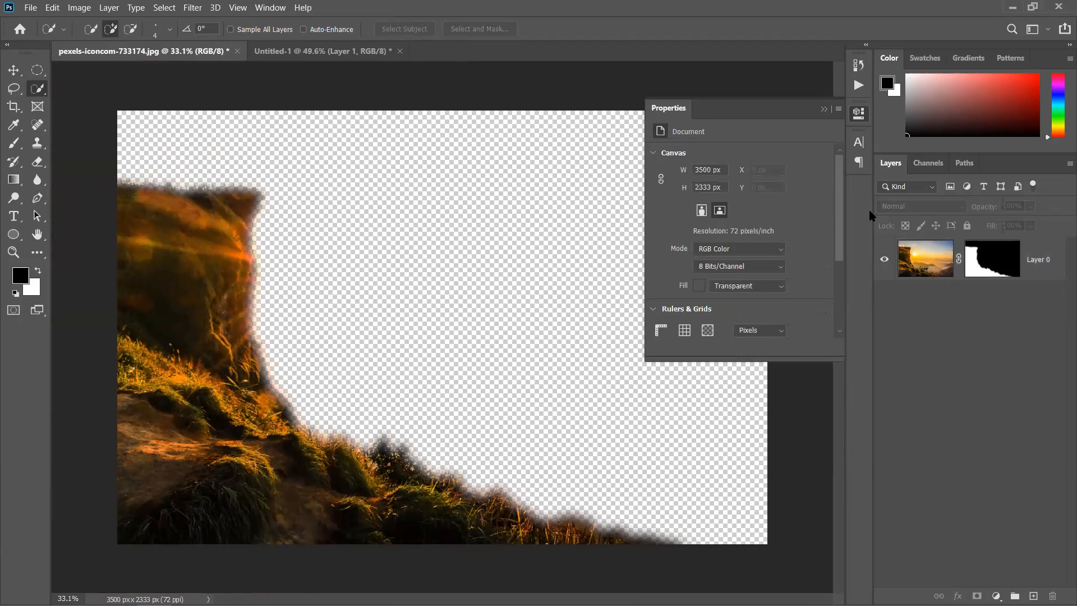
left_click(825, 110)
left_click(859, 113)
left_click(970, 270)
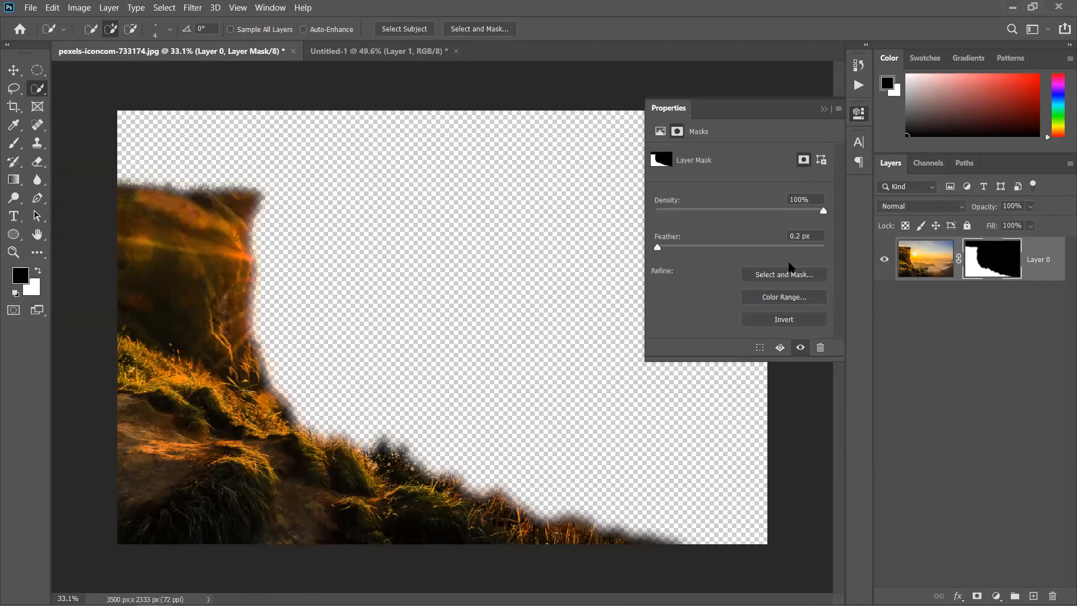
left_click(766, 275)
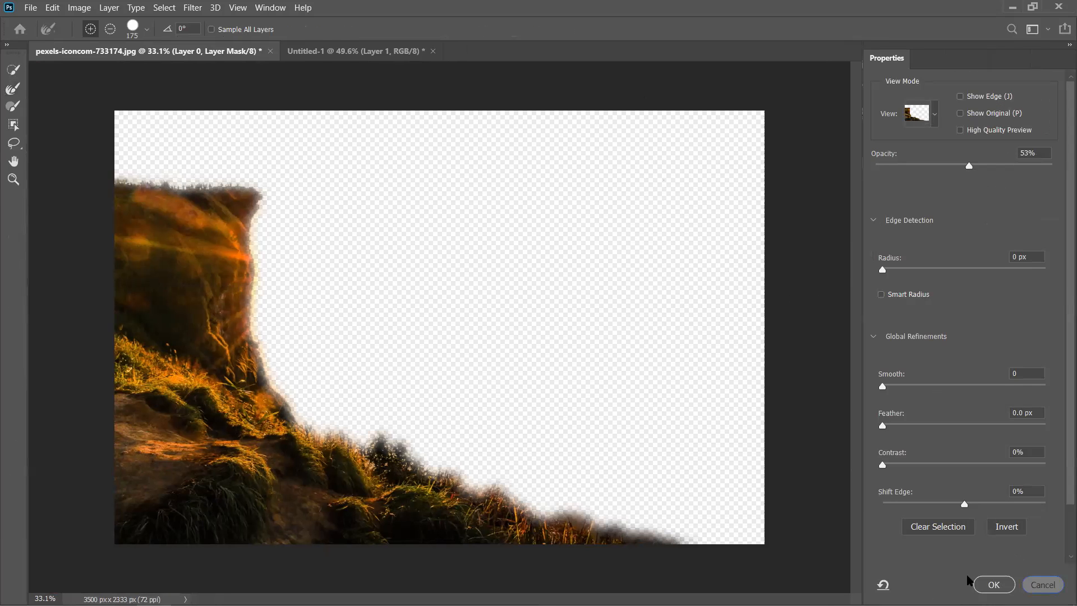
left_click(988, 584)
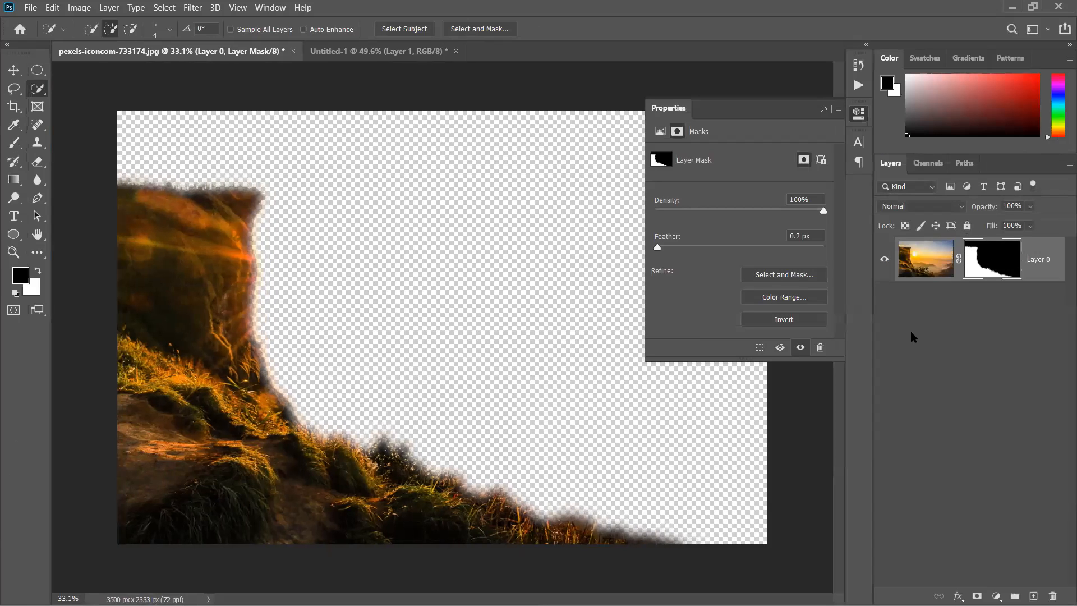
Step: Open the layer mask in Select and Mask and refine the grass and bush edge along the slope with the 175 px Refine Edge Brush
double_click(978, 261)
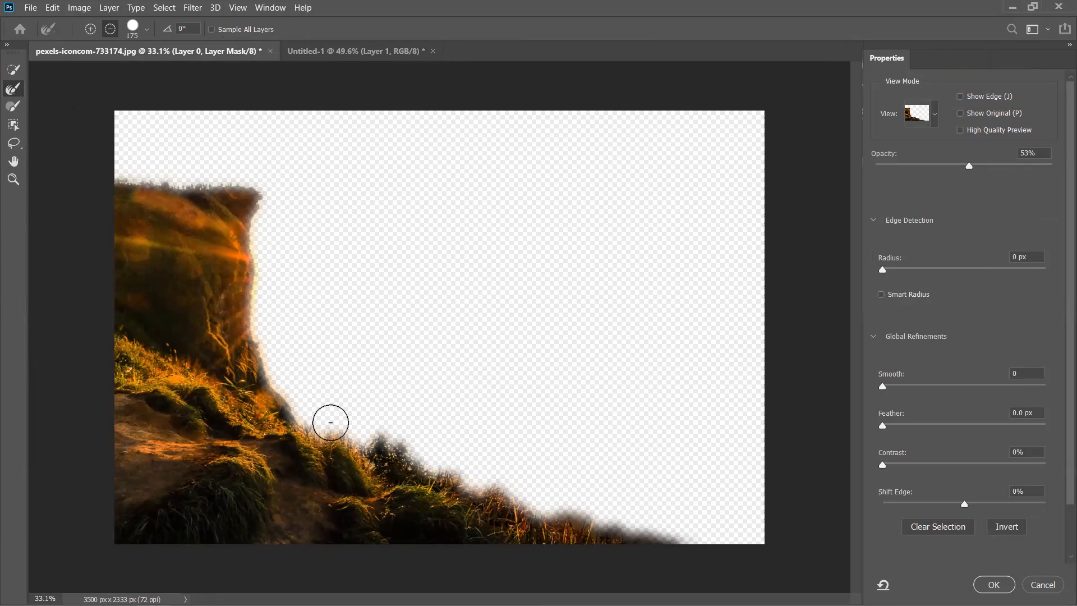
scroll(330, 423, "up", 2)
scroll(330, 422, "up", 1)
left_click_drag(487, 457, 423, 314)
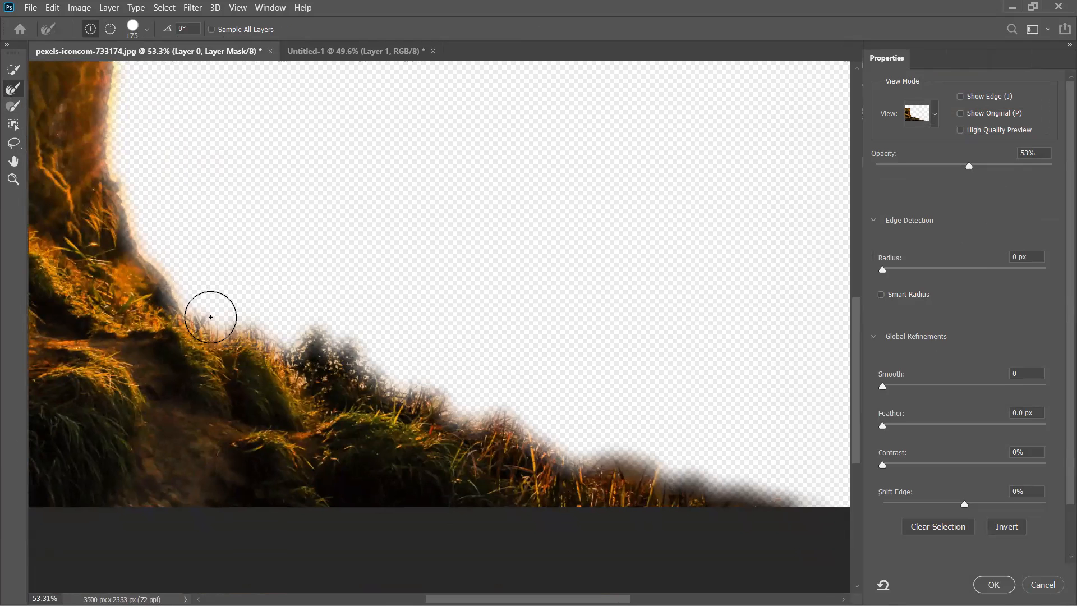
mouse_move(258, 336)
left_mouse_down()
mouse_move(446, 421)
mouse_move(545, 428)
mouse_move(707, 478)
mouse_move(634, 462)
mouse_move(800, 493)
left_mouse_up()
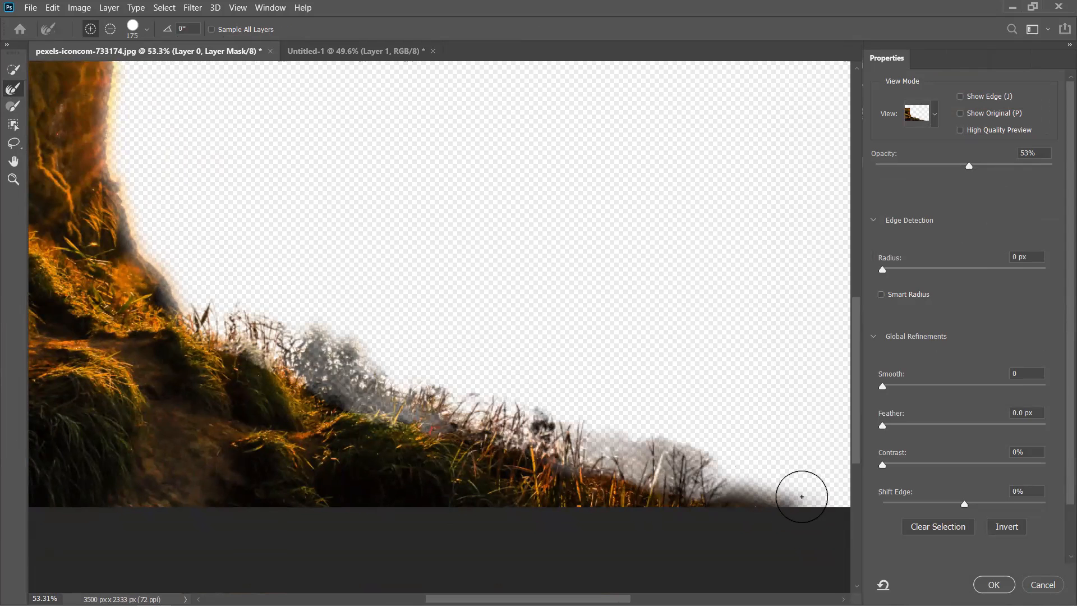
Step: Refine the mask edge up the cliff's vertical face and along its grassy top with the Refine Edge Brush
scroll(265, 305, "down", 3)
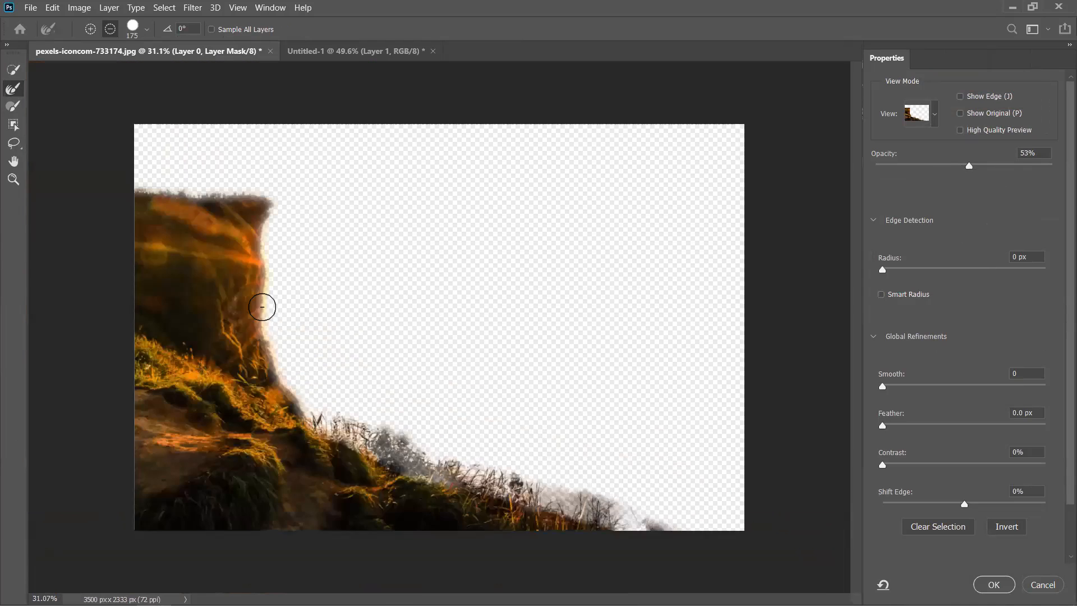
scroll(296, 341, "up", 3)
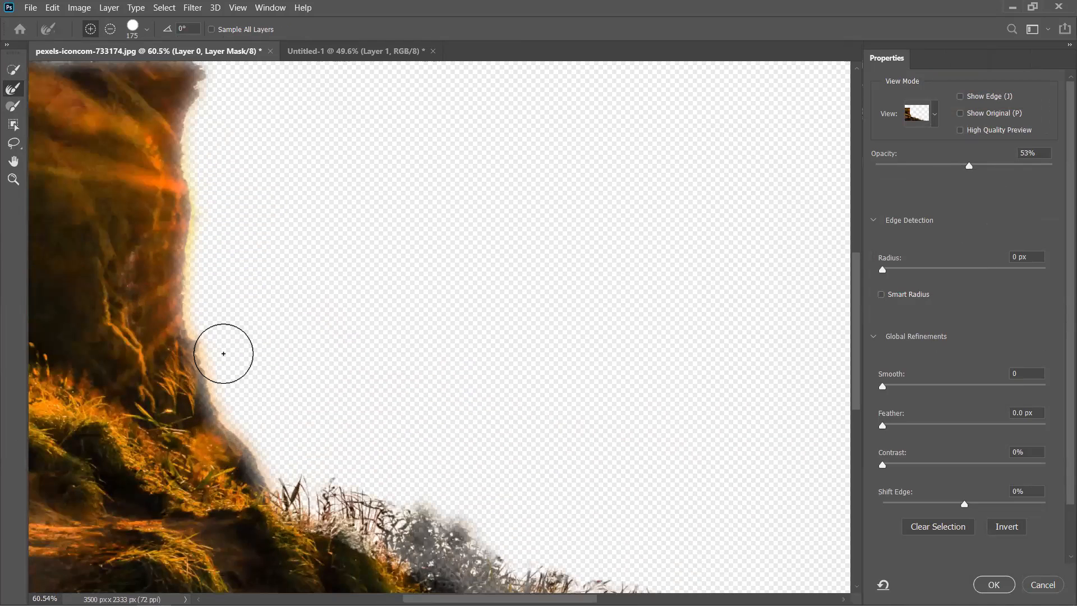
mouse_move(246, 404)
left_mouse_down()
mouse_move(284, 473)
mouse_move(264, 450)
left_mouse_up()
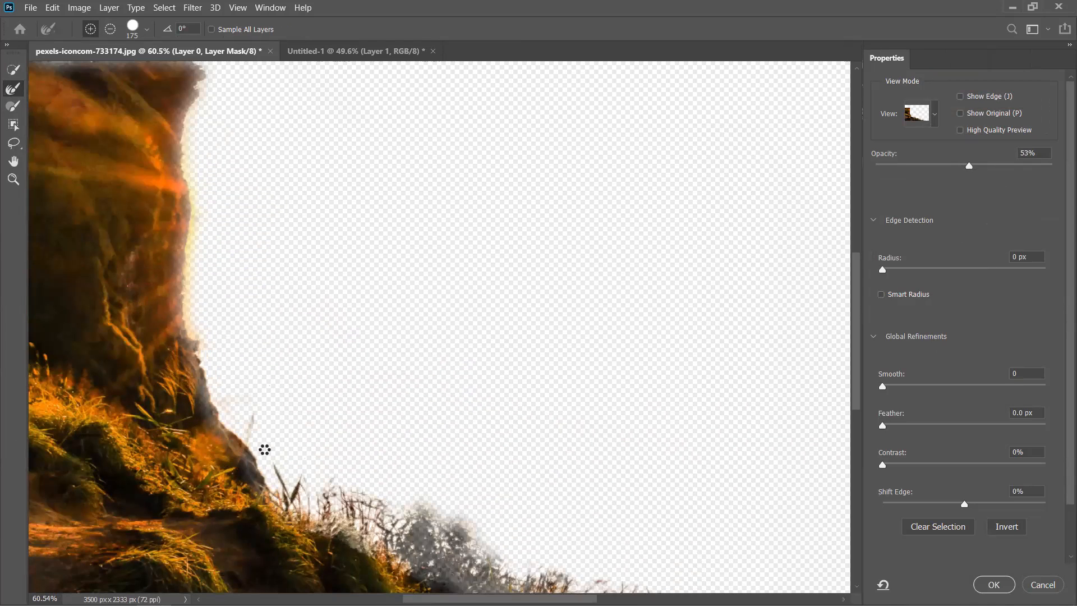
mouse_move(212, 377)
left_mouse_down()
mouse_move(190, 276)
mouse_move(193, 163)
left_mouse_up()
left_click_drag(245, 229, 349, 369)
mouse_move(288, 223)
left_mouse_down()
mouse_move(279, 298)
mouse_move(259, 323)
left_mouse_up()
left_click_drag(224, 185, 80, 176)
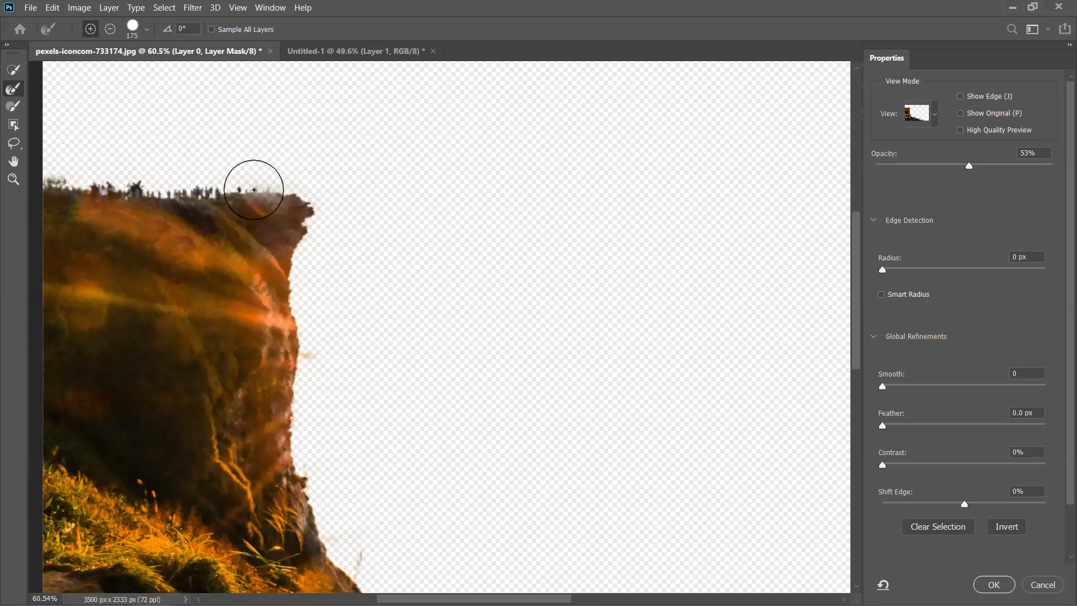
Step: Refine the mask edge around the cliff's overhanging tip and down its vertical face, and apply the Select and Mask refinement
left_click_drag(280, 196, 298, 226)
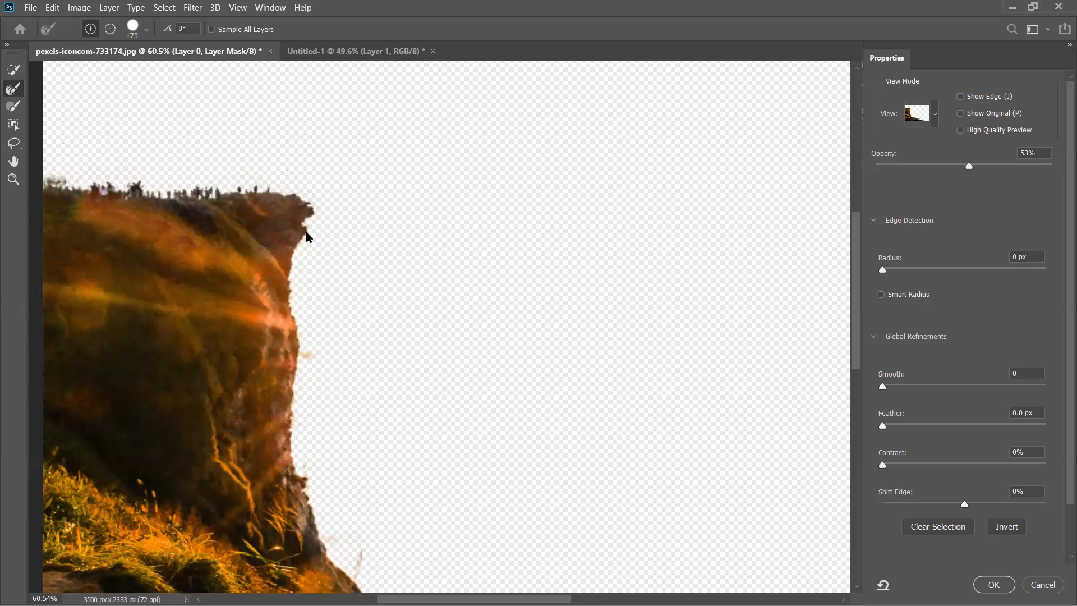
left_click_drag(291, 311, 296, 410)
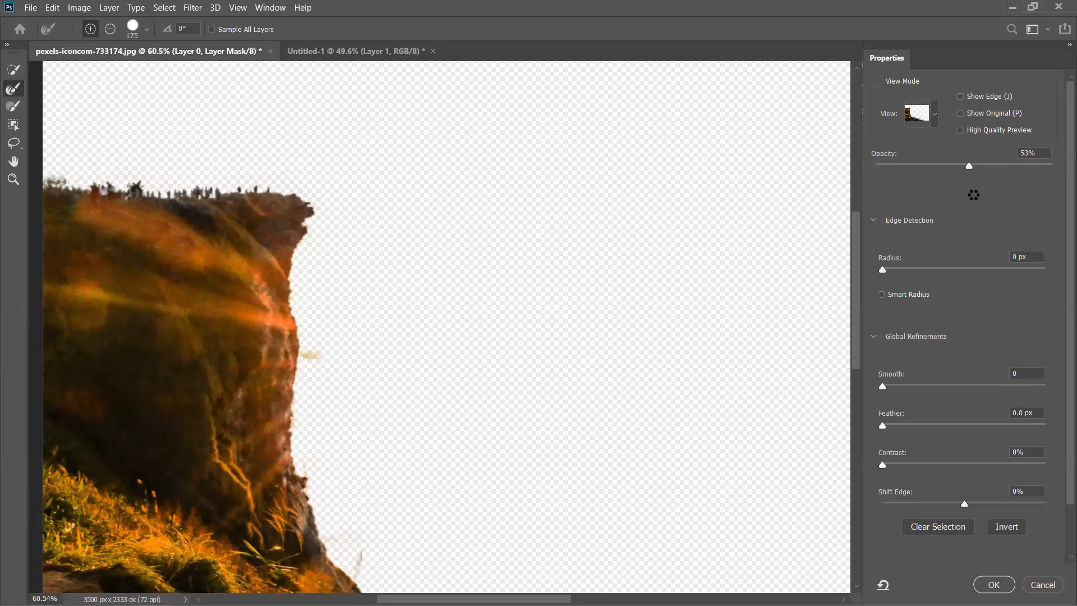
left_click(994, 585)
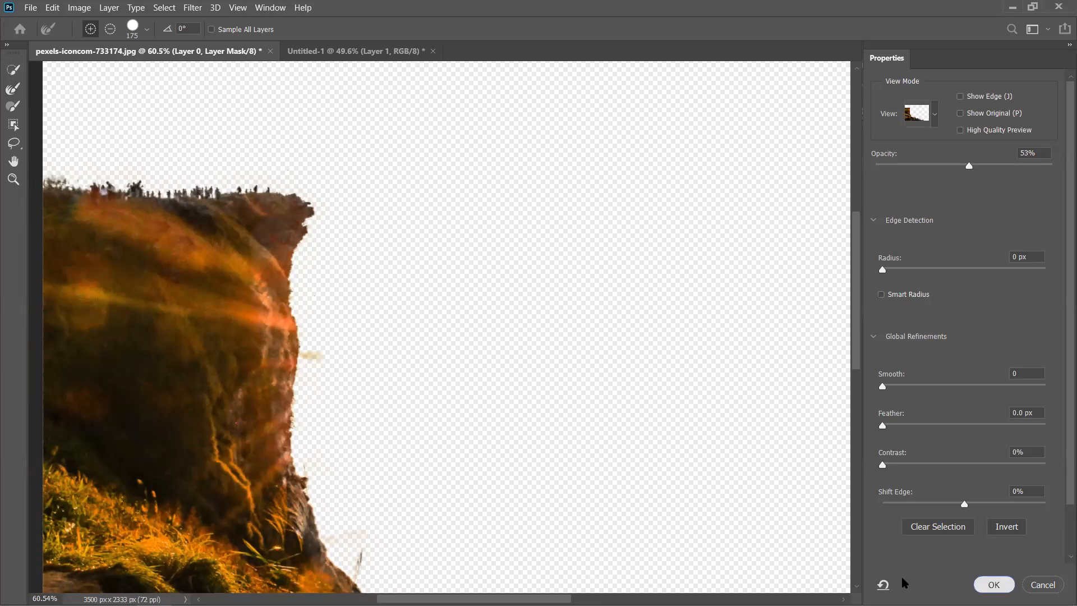
scroll(472, 409, "down", 15)
scroll(471, 408, "right", 3)
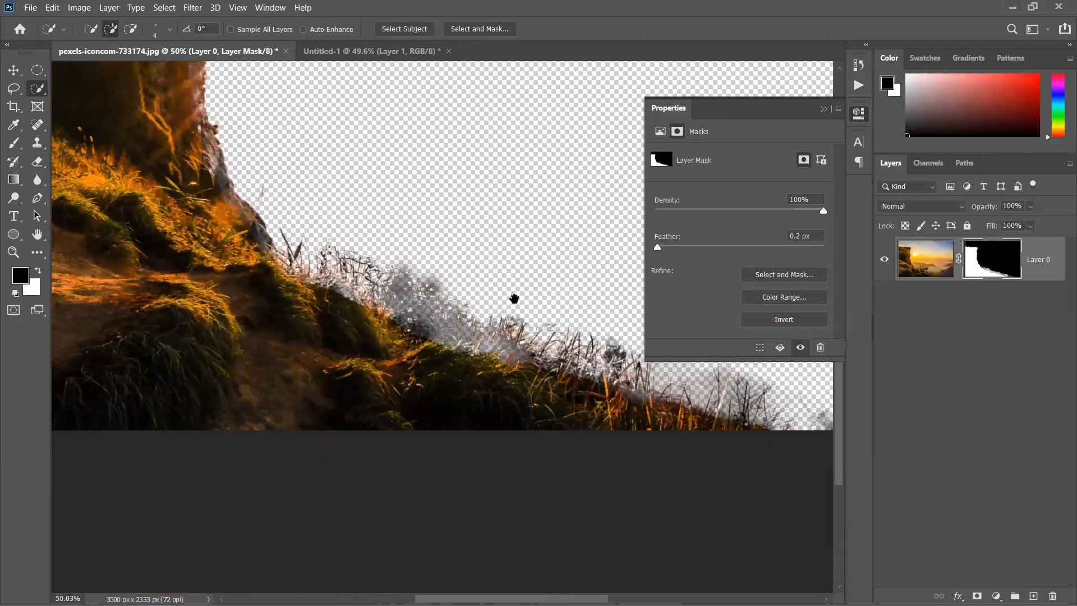
scroll(421, 238, "down", 5)
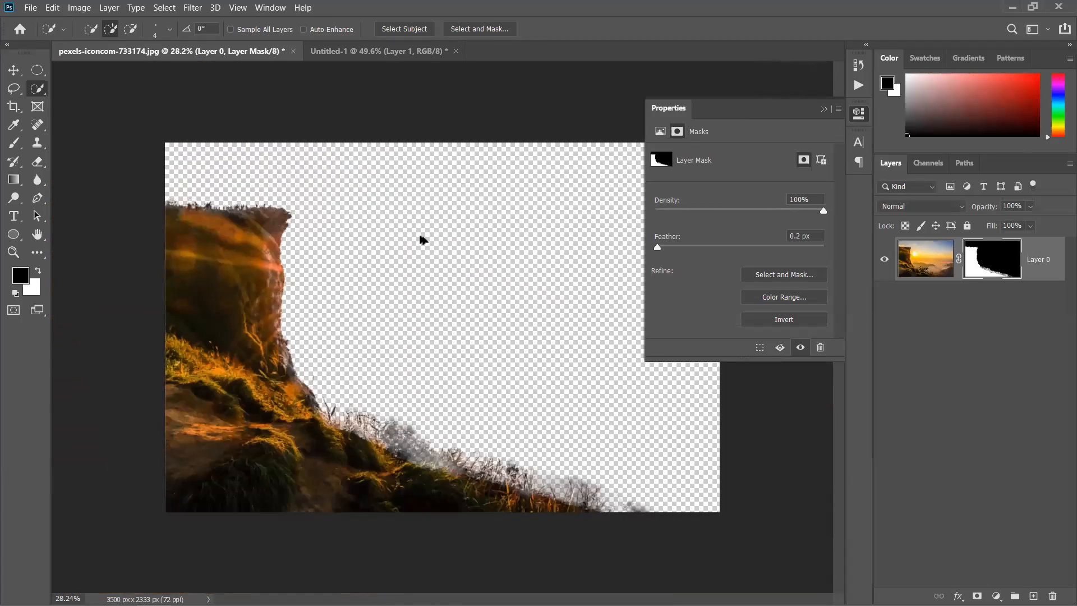
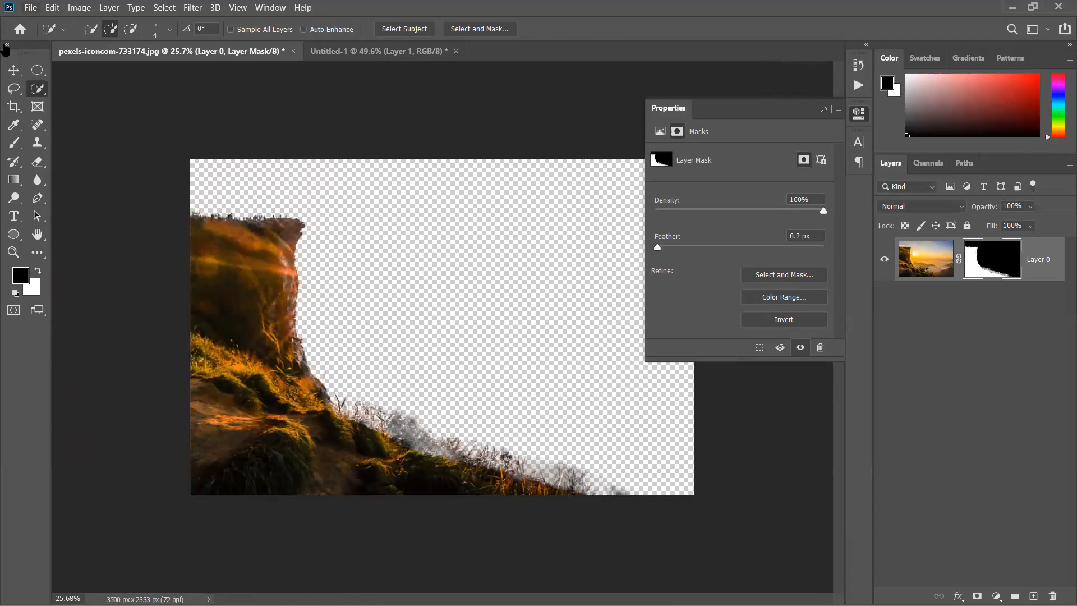
Step: Open the image IMG_0652 from the 105path file folder in Downloads
left_click(30, 7)
left_click(46, 35)
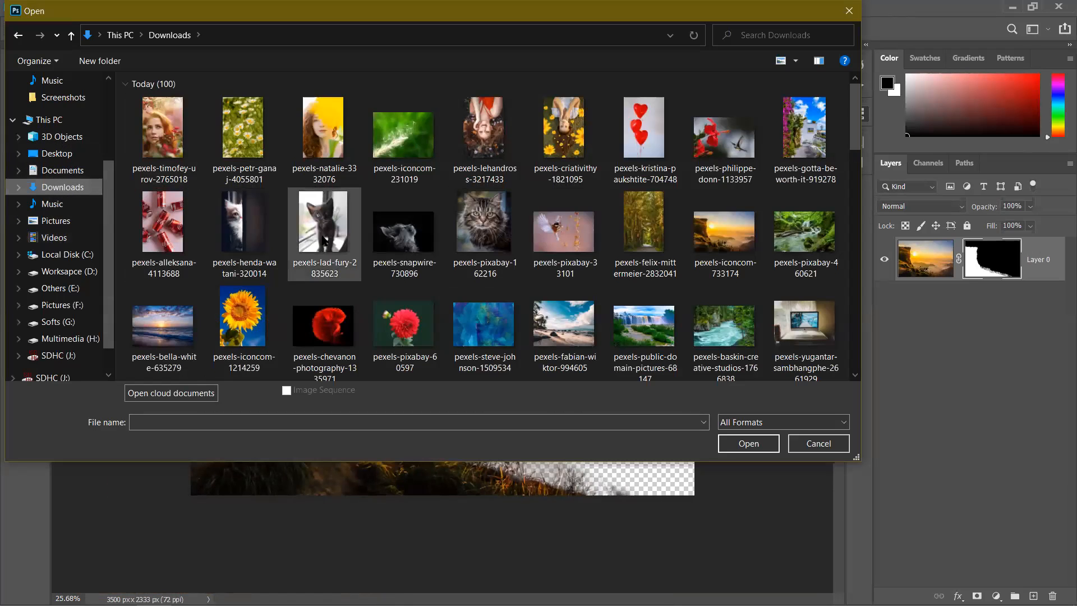
scroll(435, 275, "down", 15)
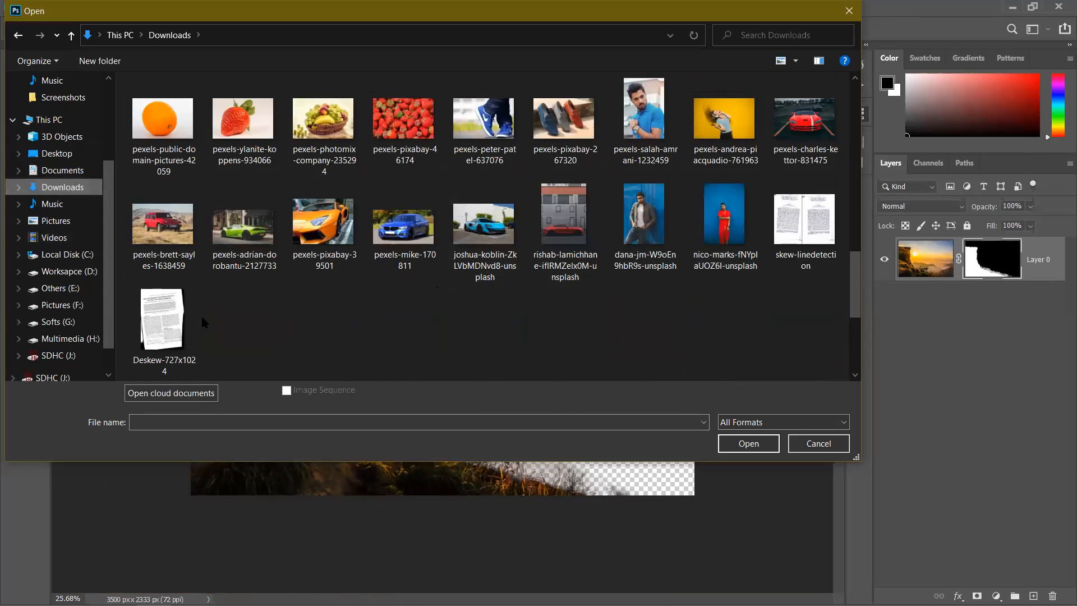
scroll(359, 297, "down", 5)
scroll(634, 328, "down", 10)
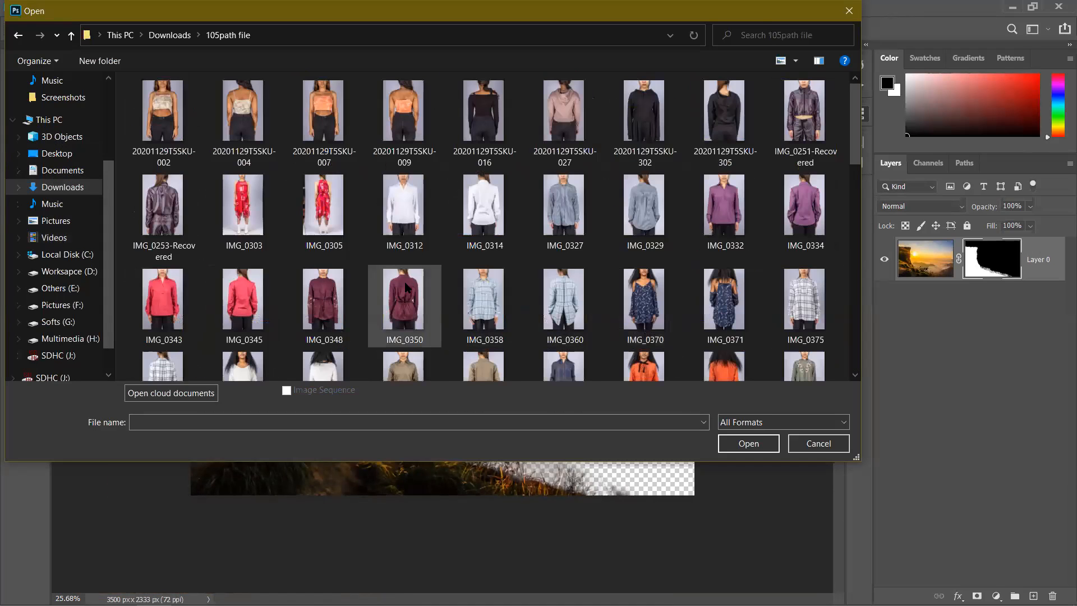
scroll(405, 287, "down", 5)
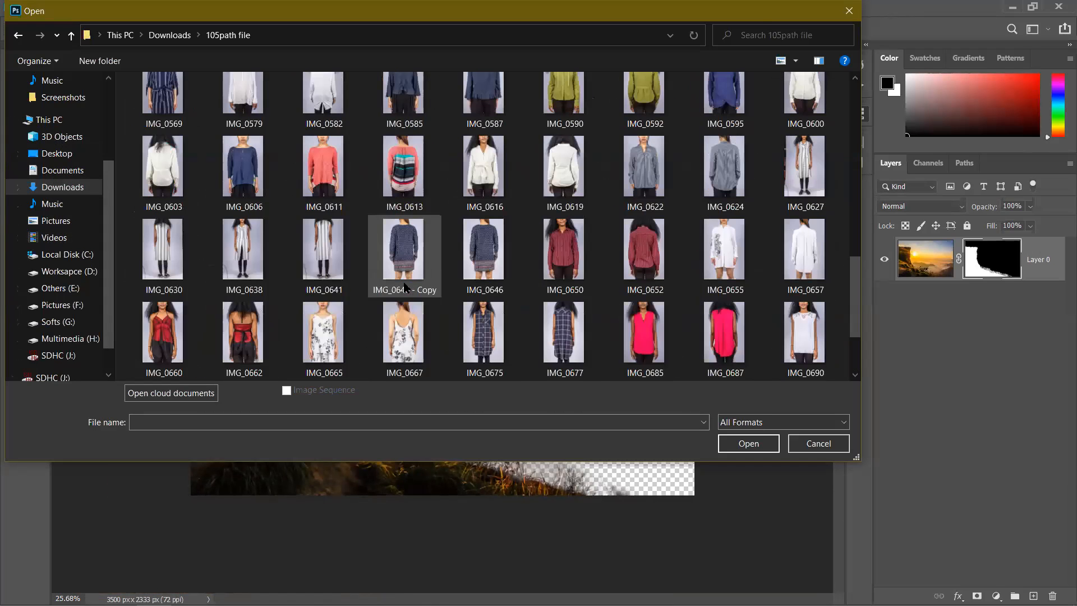
left_click(651, 258)
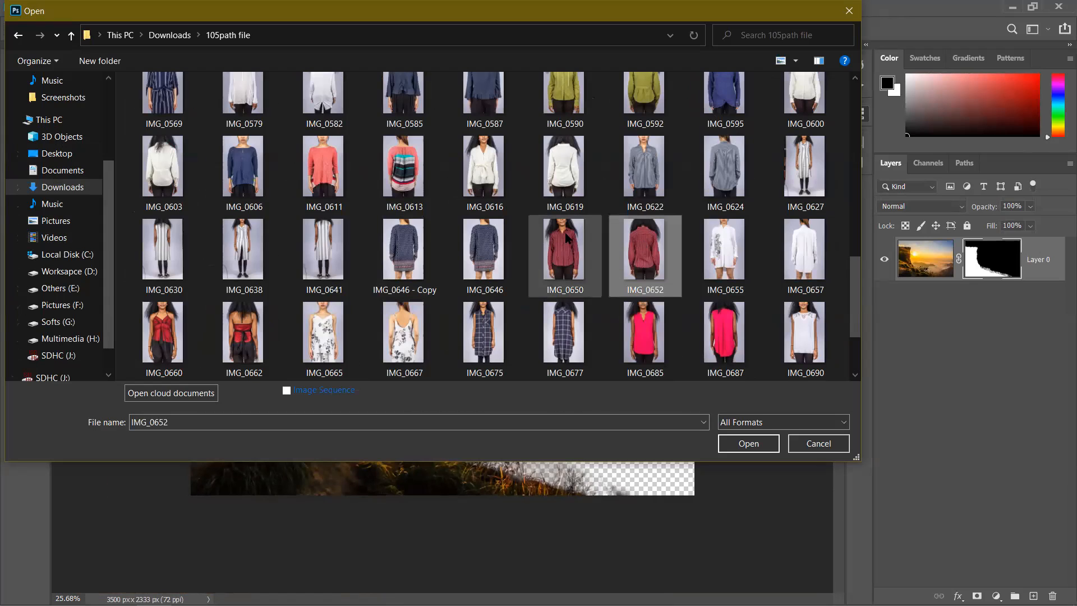
left_click(756, 444)
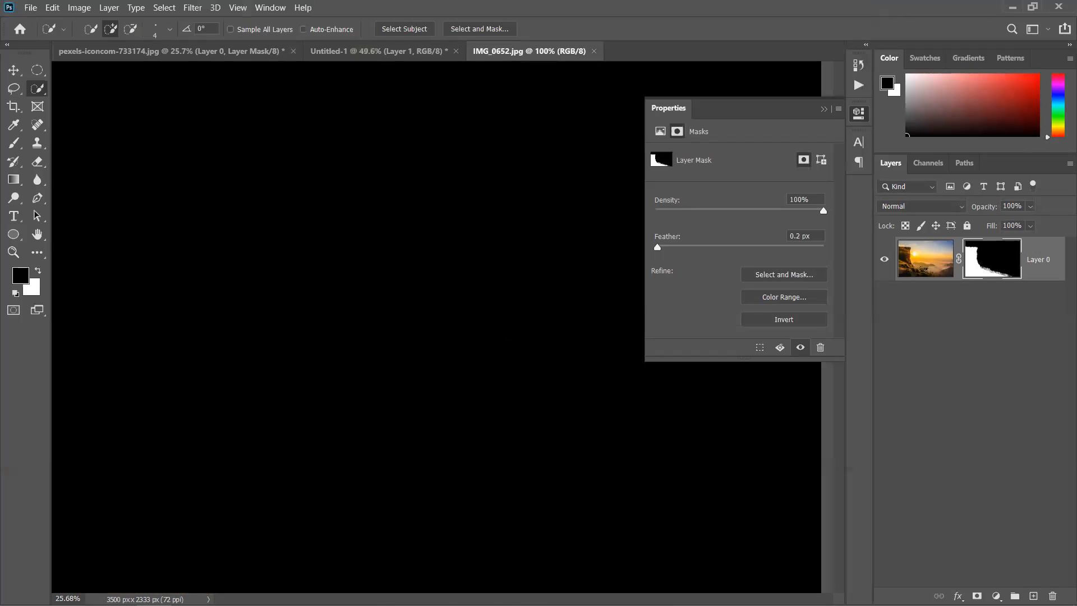
Step: Draw a loose Lasso selection around the model's hair and upper shirt, including some background, and turn it into a layer mask
scroll(494, 222, "up", 6)
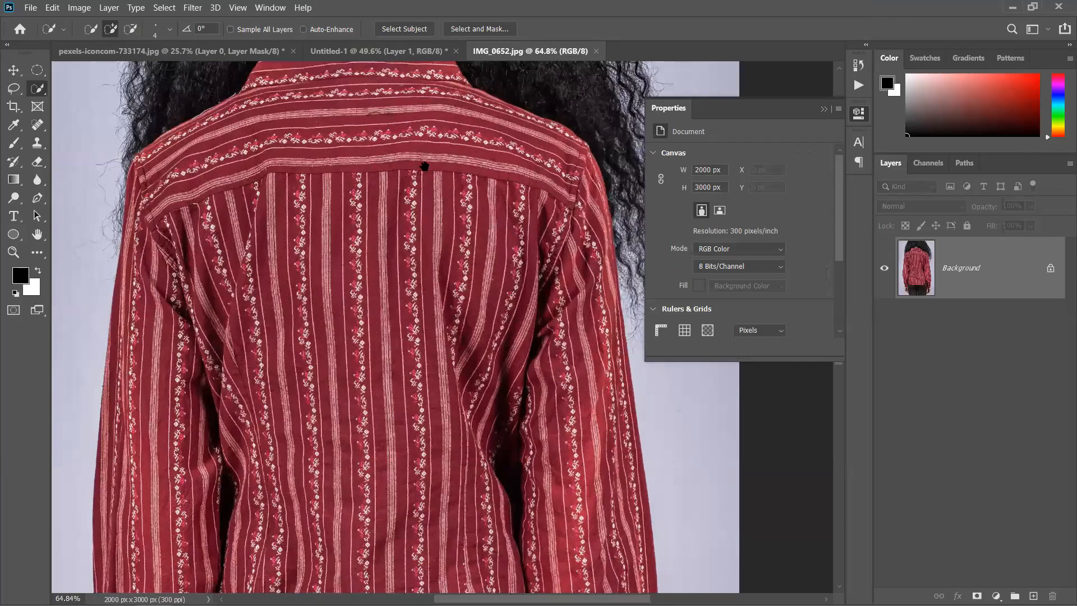
left_click_drag(421, 164, 424, 324)
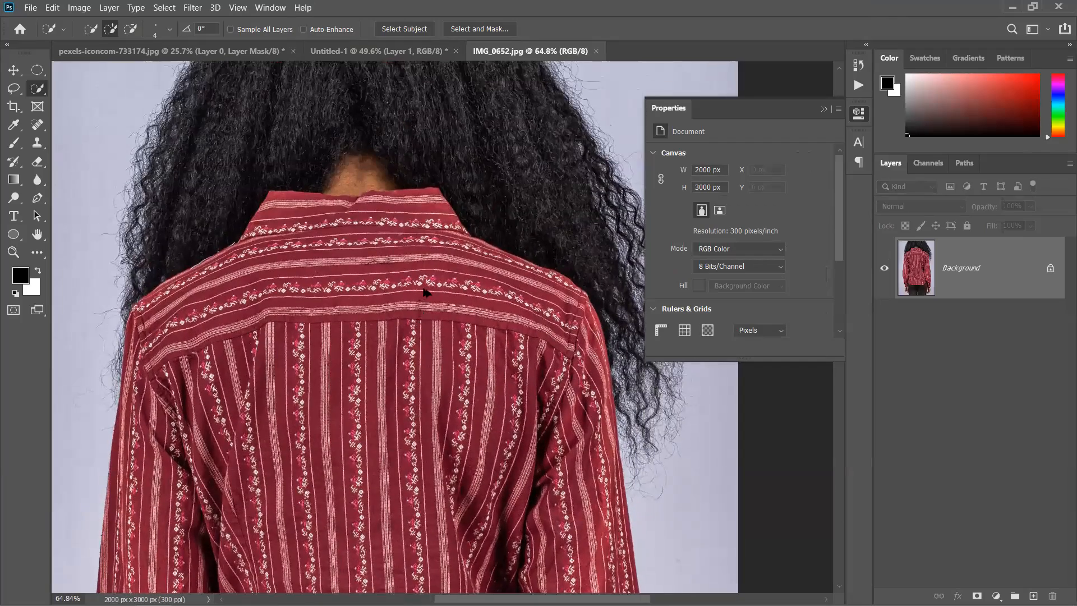
scroll(427, 292, "down", 2)
left_click_drag(443, 287, 383, 290)
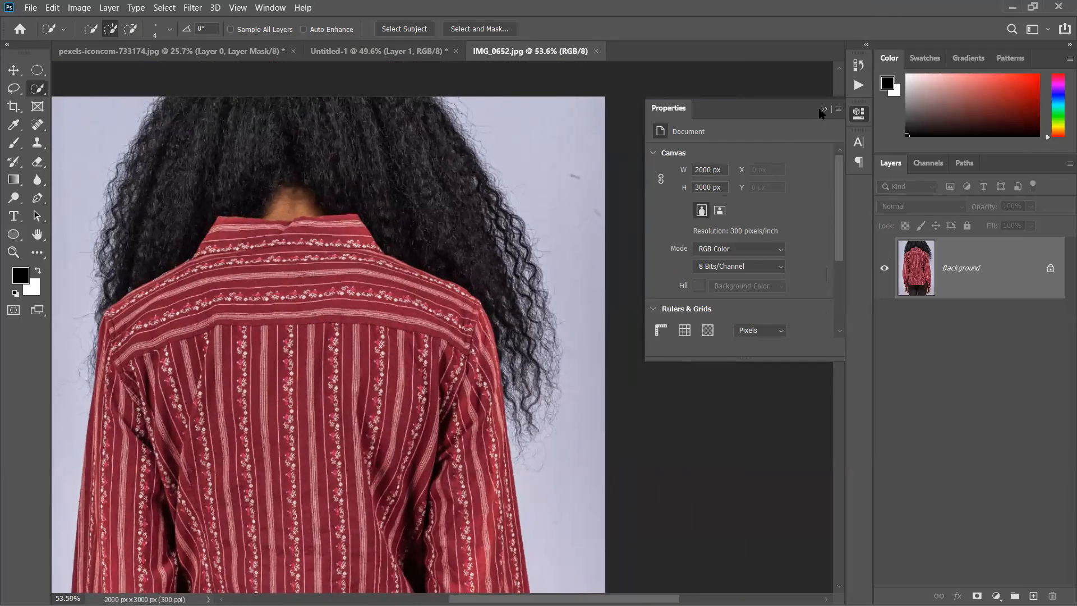
scroll(281, 222, "down", 1)
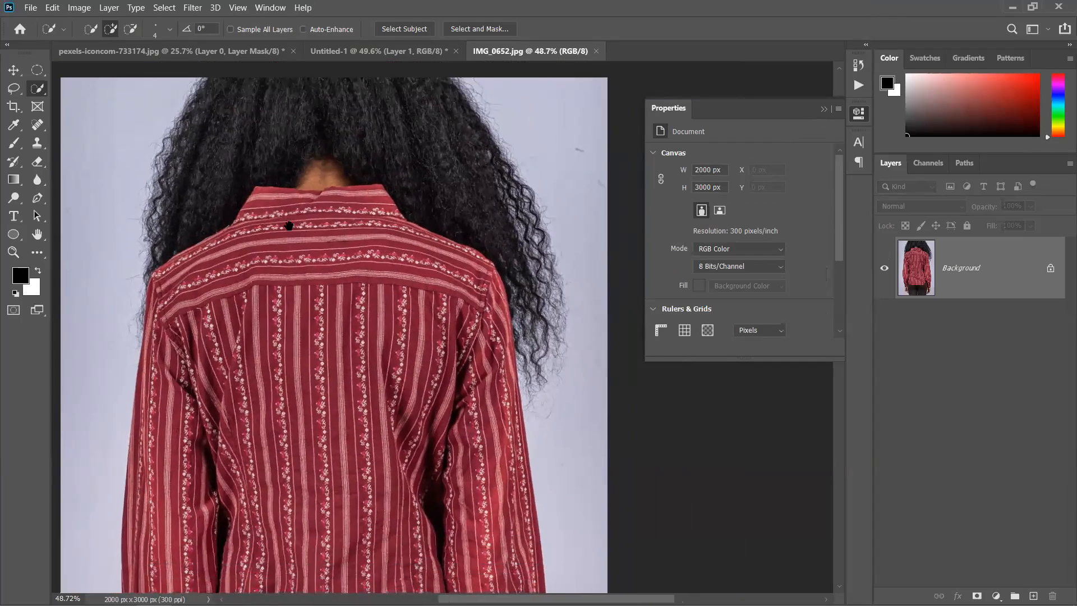
left_click(15, 89)
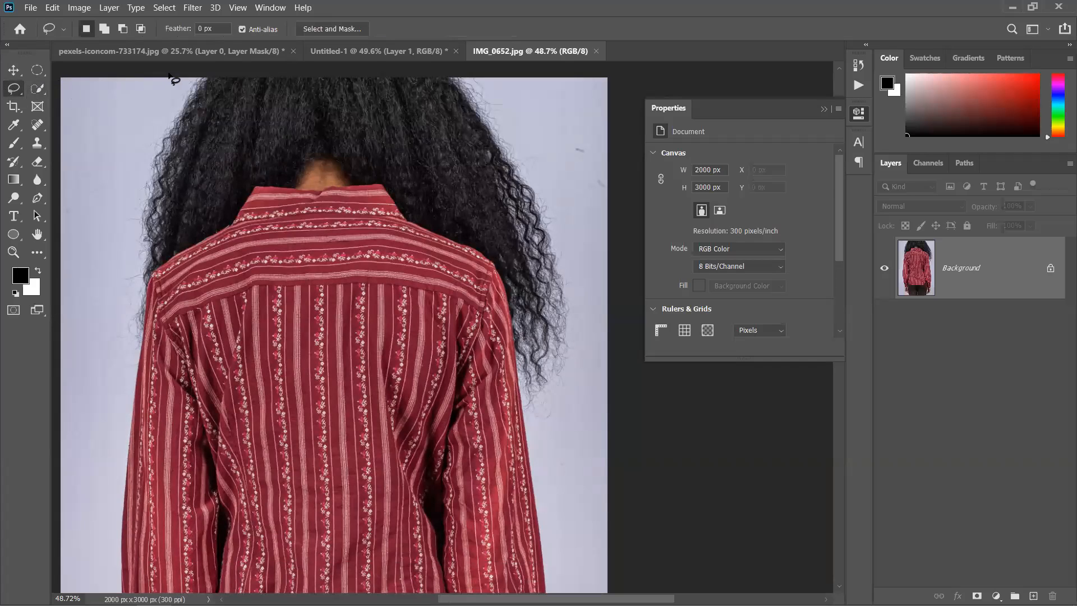
mouse_move(157, 112)
left_mouse_down()
mouse_move(313, 362)
mouse_move(533, 362)
mouse_move(467, 302)
left_mouse_up()
mouse_move(195, 77)
left_mouse_down()
mouse_move(140, 126)
mouse_move(126, 364)
mouse_move(284, 459)
mouse_move(485, 463)
mouse_move(552, 404)
mouse_move(581, 314)
mouse_move(557, 231)
mouse_move(496, 112)
mouse_move(469, 86)
mouse_move(450, 70)
mouse_move(363, 61)
mouse_move(249, 66)
mouse_move(178, 83)
left_mouse_up()
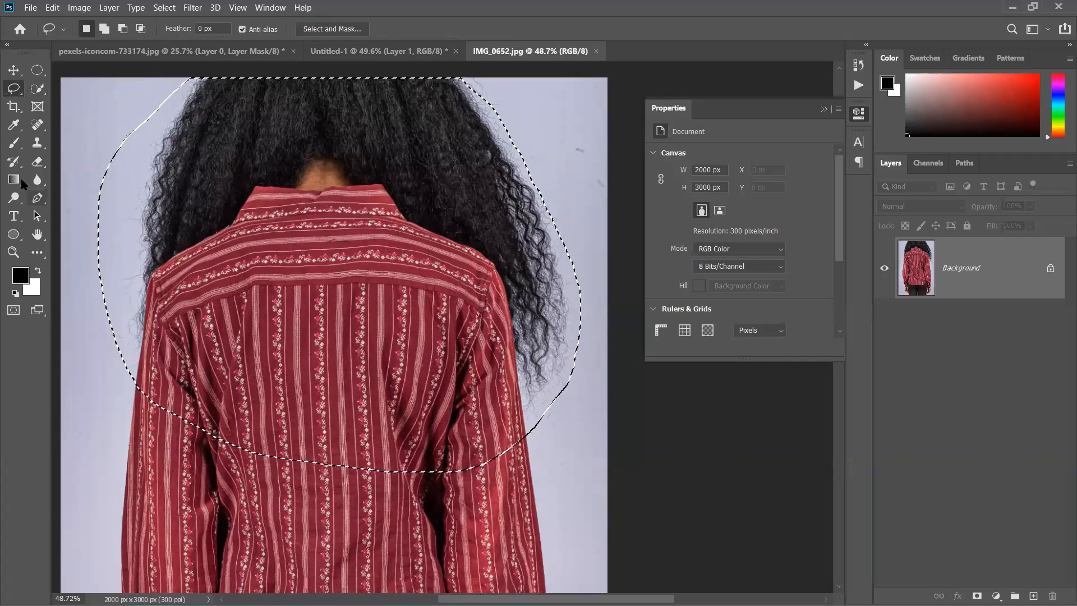
key("v")
left_click(976, 595)
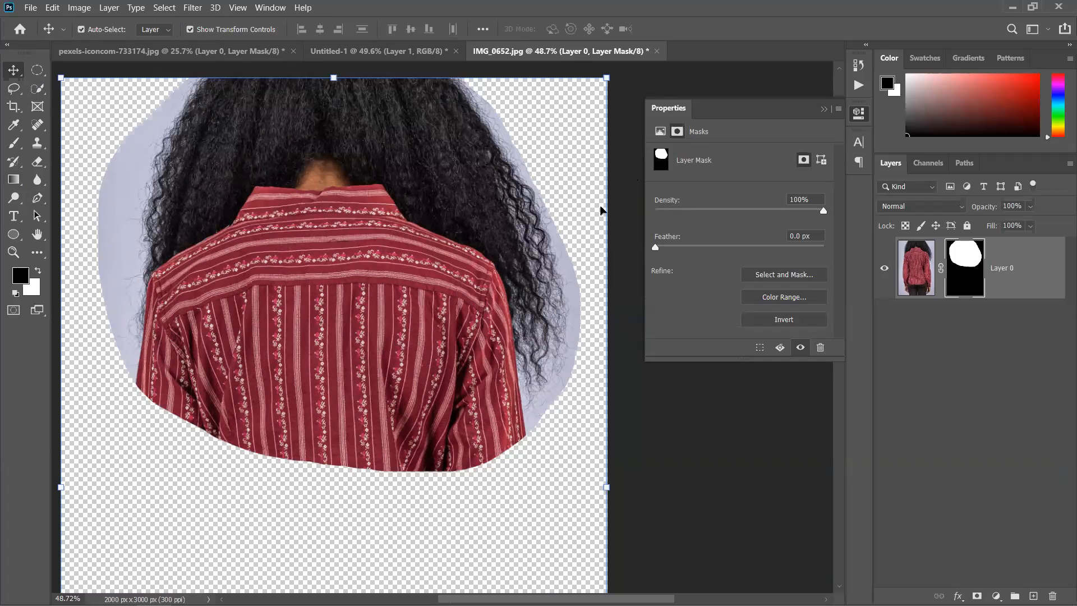
Step: Examine the fine curly hair strands against the remaining background inside the rough mask on both sides of the model
scroll(530, 225, "up", 5)
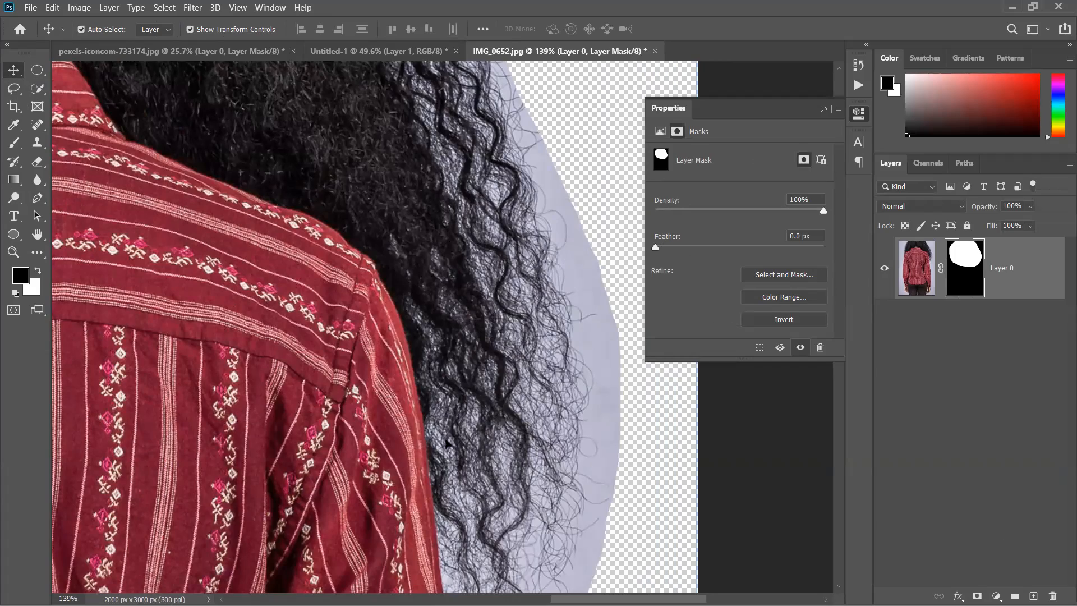
scroll(494, 306, "up", 2)
scroll(466, 413, "up", 3)
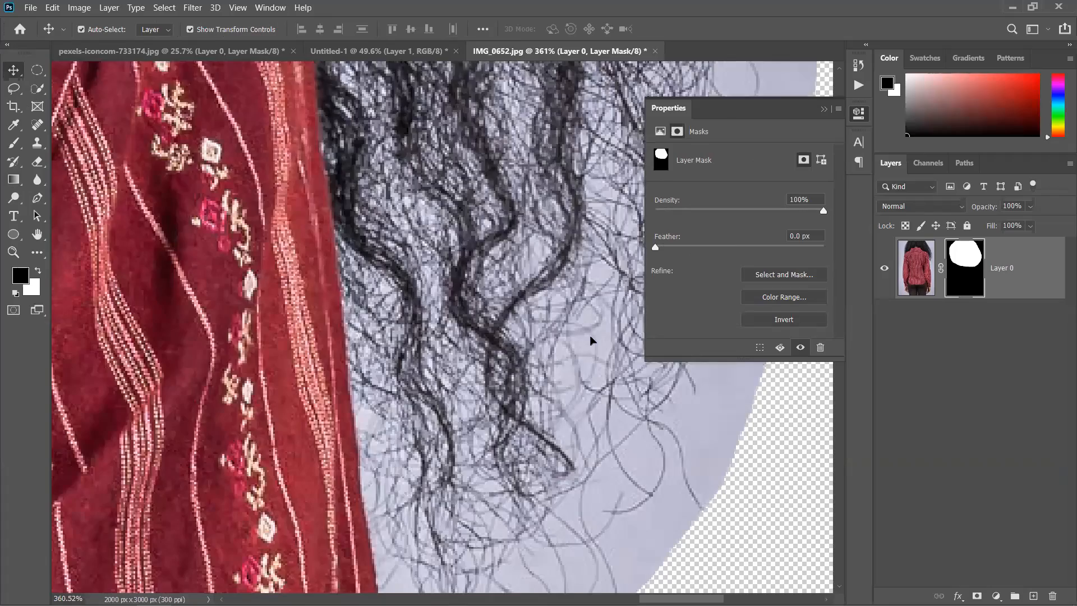
scroll(486, 295, "down", 8)
scroll(429, 293, "up", 8)
scroll(430, 293, "left", 3)
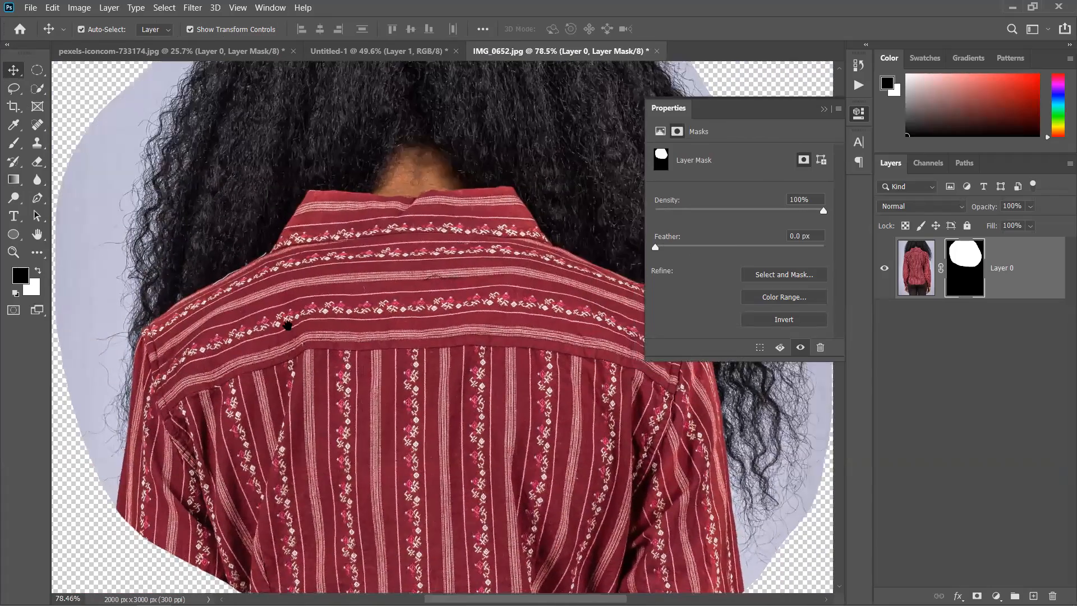
scroll(361, 301, "down", 1)
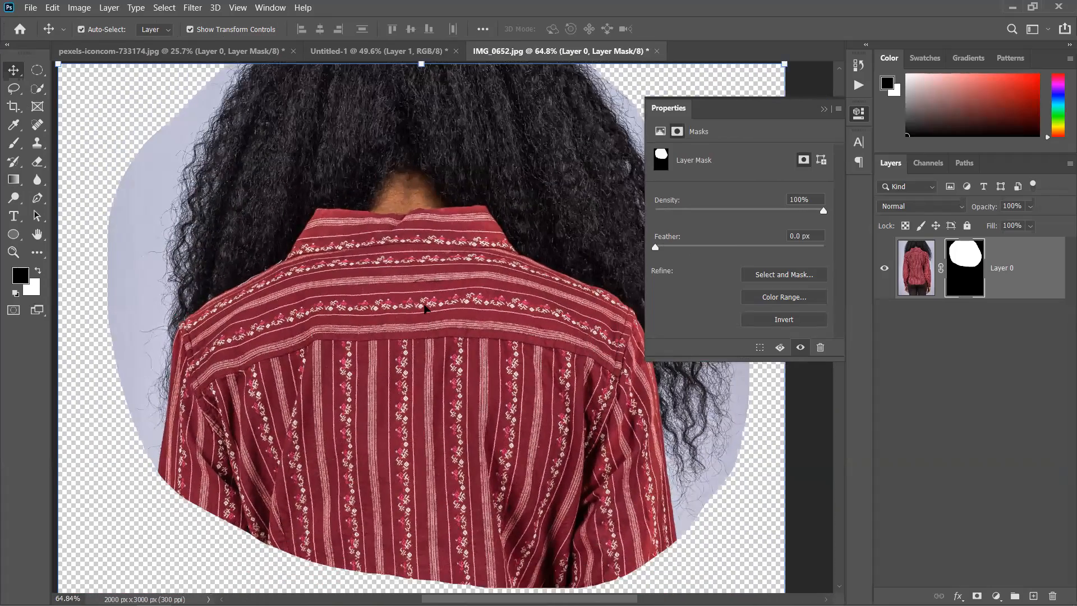
left_click_drag(449, 270, 376, 290)
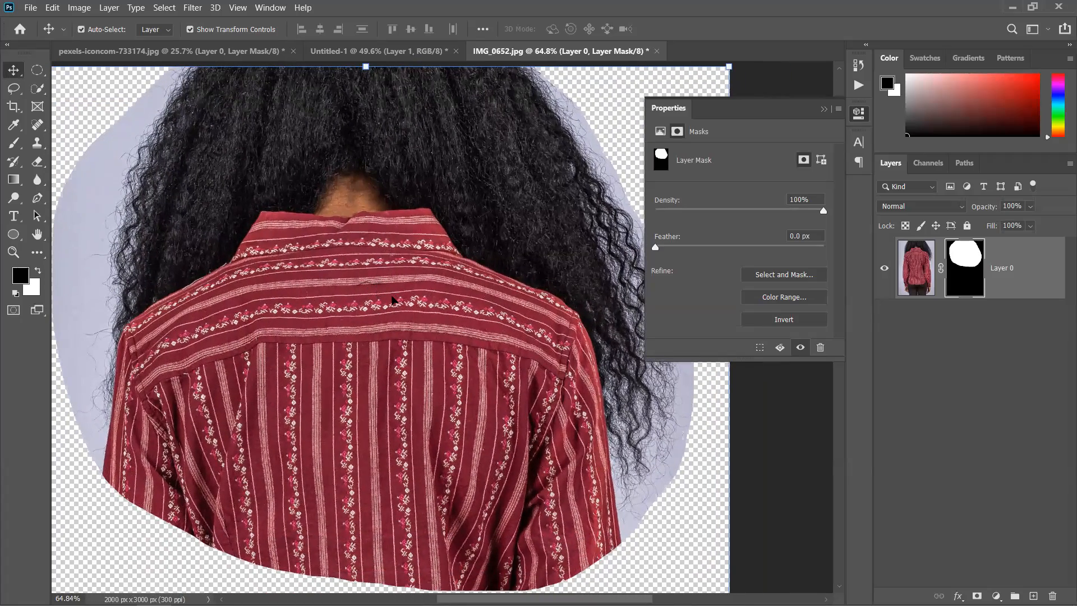
scroll(582, 364, "up", 5)
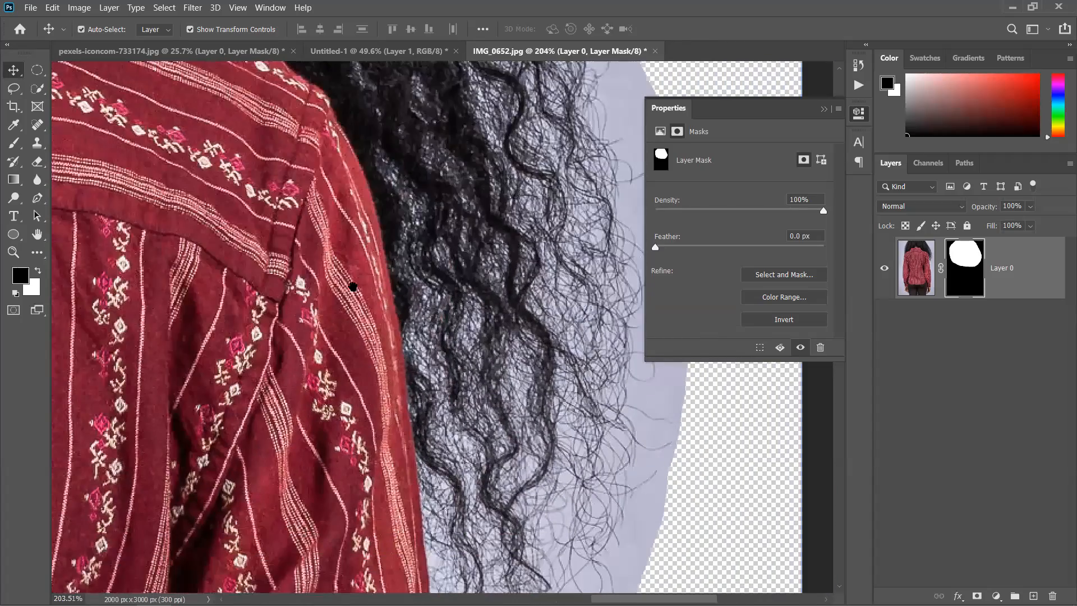
mouse_move(476, 405)
left_mouse_down()
mouse_move(431, 332)
mouse_move(423, 187)
left_mouse_up()
left_click_drag(427, 320, 441, 270)
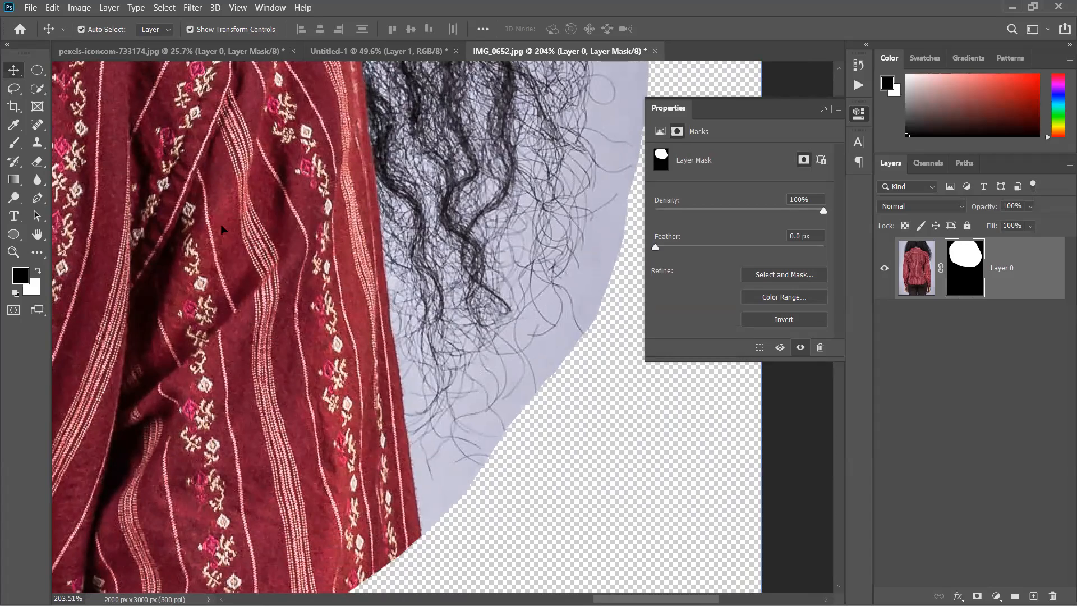
scroll(221, 229, "down", 8)
left_click_drag(208, 236, 437, 345)
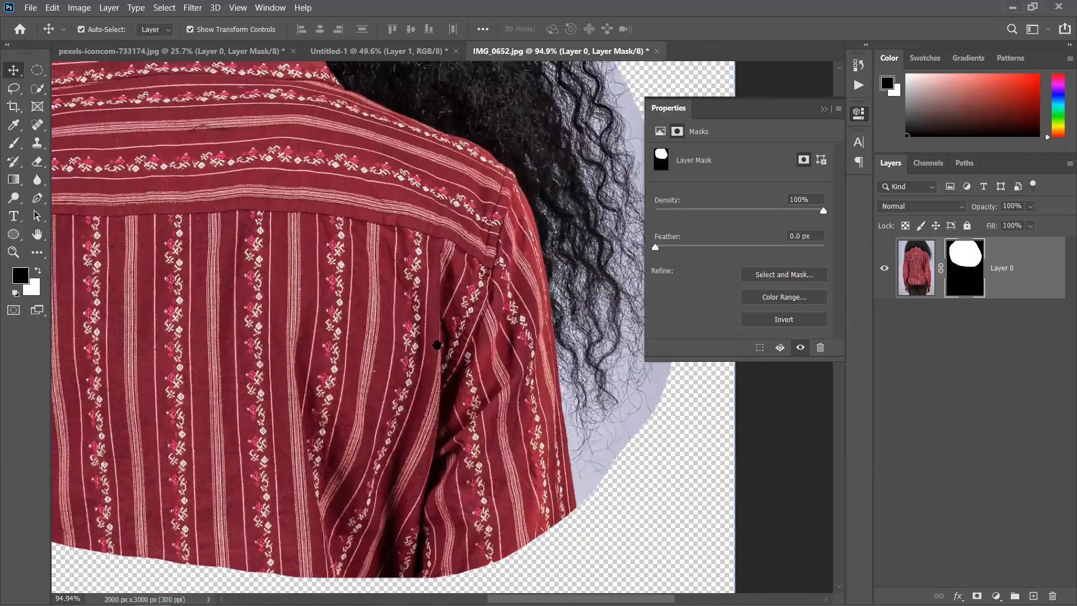
scroll(359, 272, "down", 4)
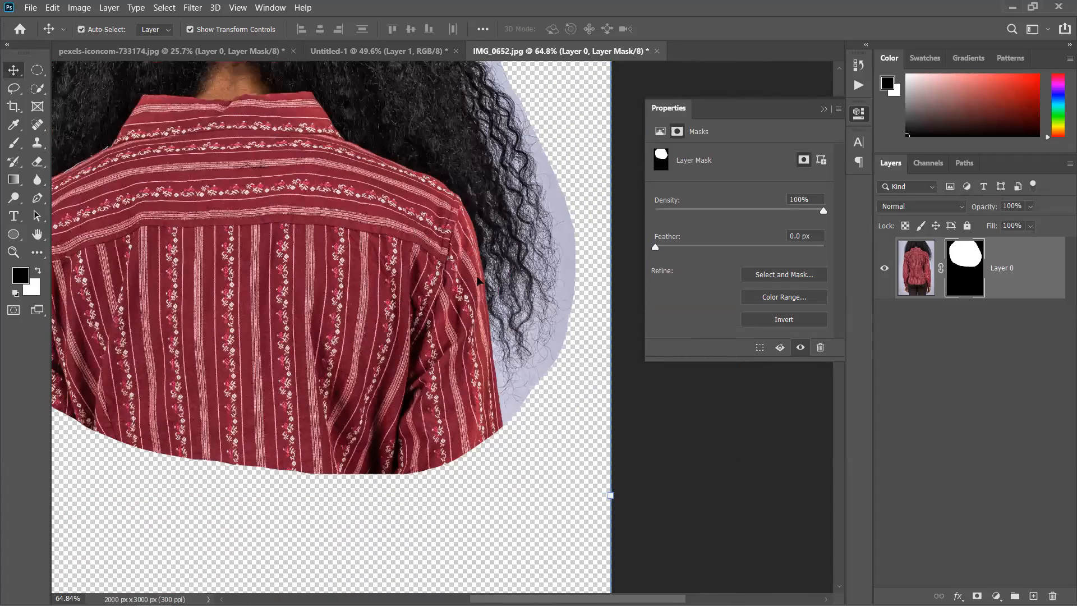
scroll(287, 272, "down", 4)
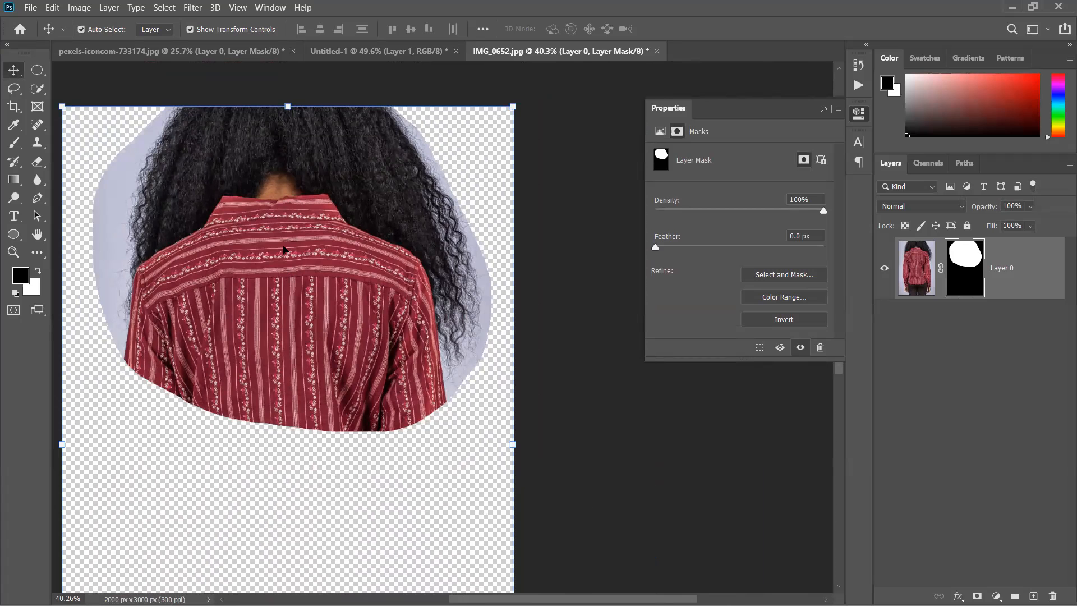
Step: Open the rough layer mask of the model's hair and shirt in Select and Mask
scroll(359, 241, "up", 2)
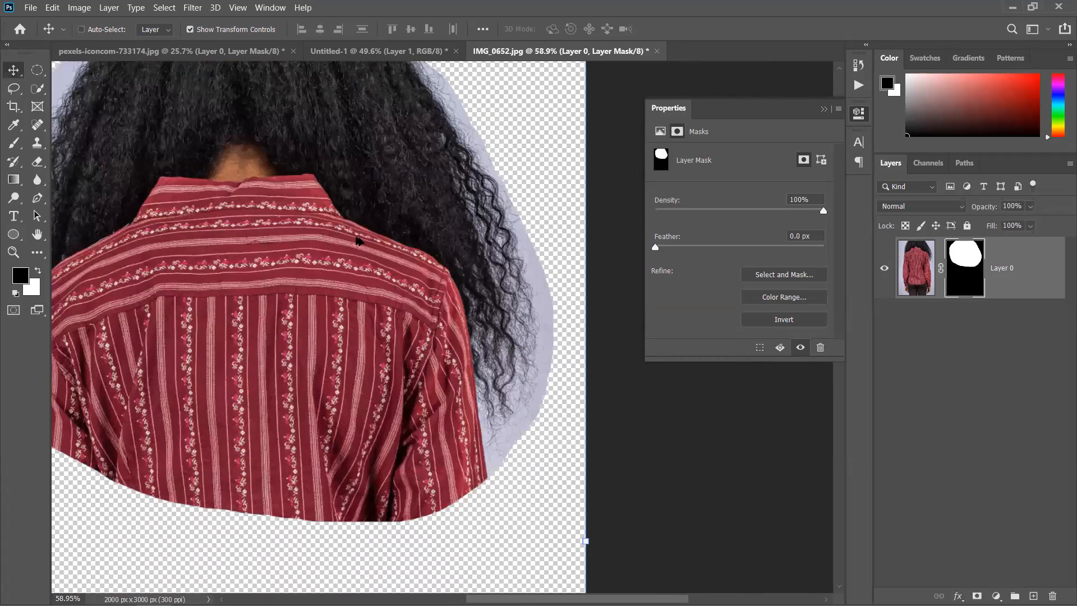
left_click_drag(264, 245, 359, 277)
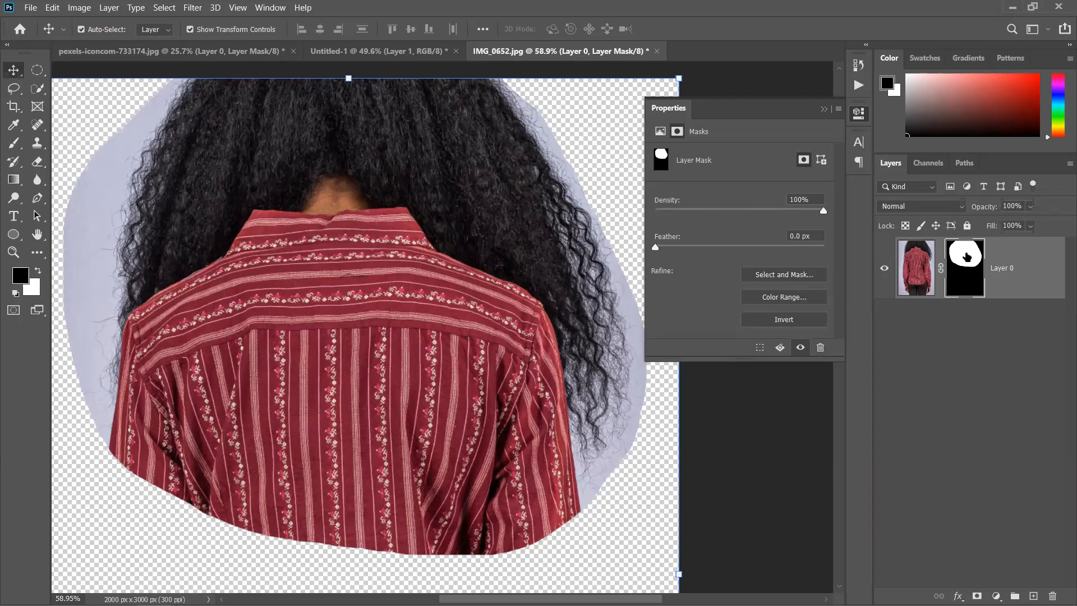
double_click(966, 257)
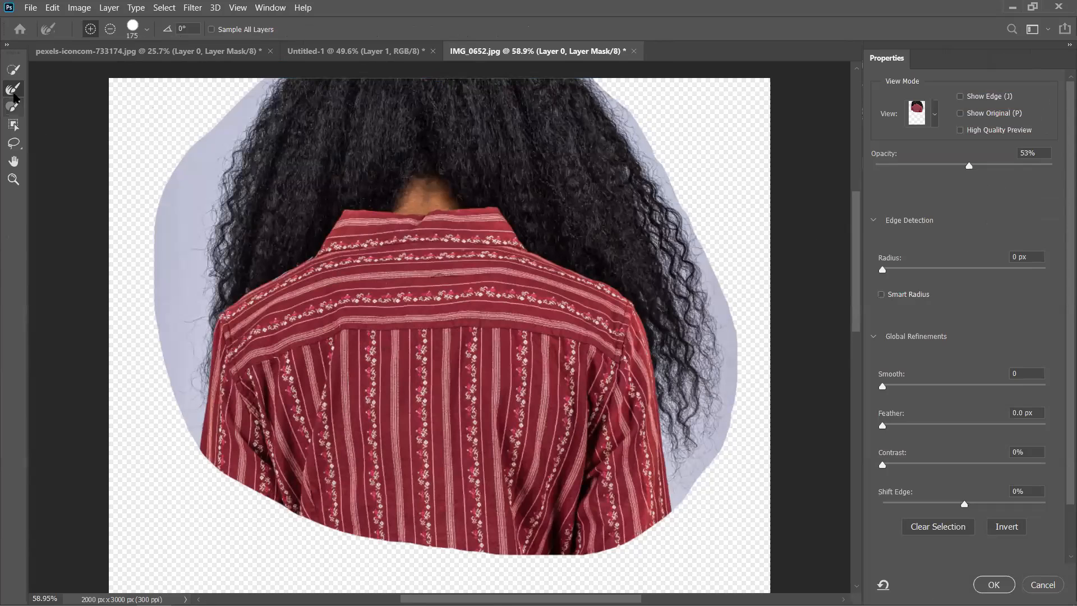
Step: Brush the Refine Edge Brush along the outer edges of the curly hair on both sides of the head
mouse_move(265, 95)
left_mouse_down()
mouse_move(198, 216)
mouse_move(178, 333)
mouse_move(186, 166)
mouse_move(136, 304)
mouse_move(183, 212)
mouse_move(179, 430)
mouse_move(195, 257)
mouse_move(250, 104)
left_mouse_up()
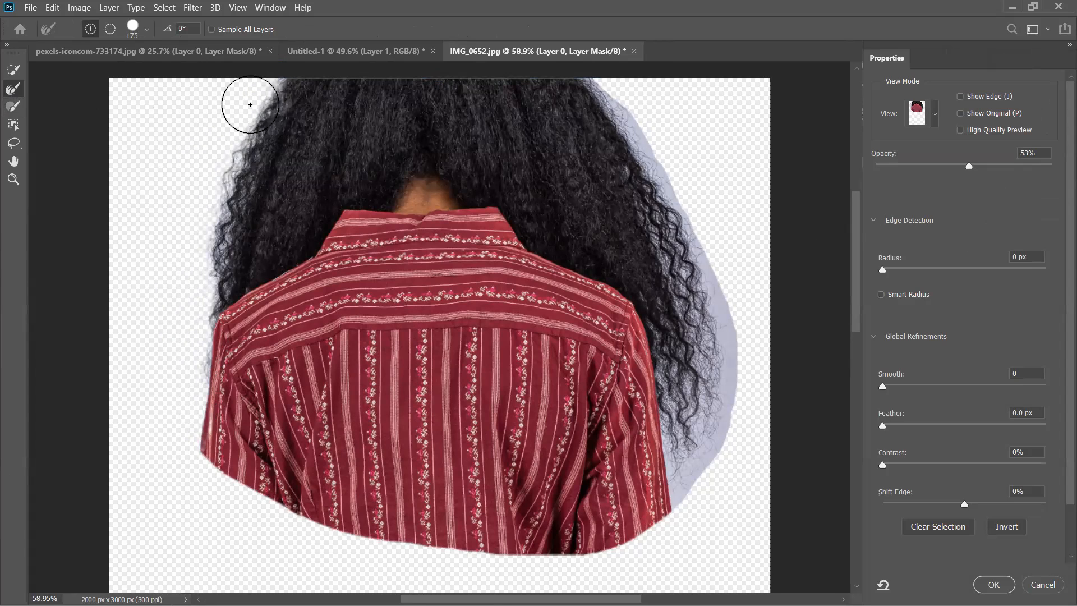
mouse_move(630, 113)
left_mouse_down()
mouse_move(714, 359)
mouse_move(731, 286)
mouse_move(709, 360)
mouse_move(680, 387)
mouse_move(690, 500)
mouse_move(695, 435)
mouse_move(697, 464)
left_mouse_up()
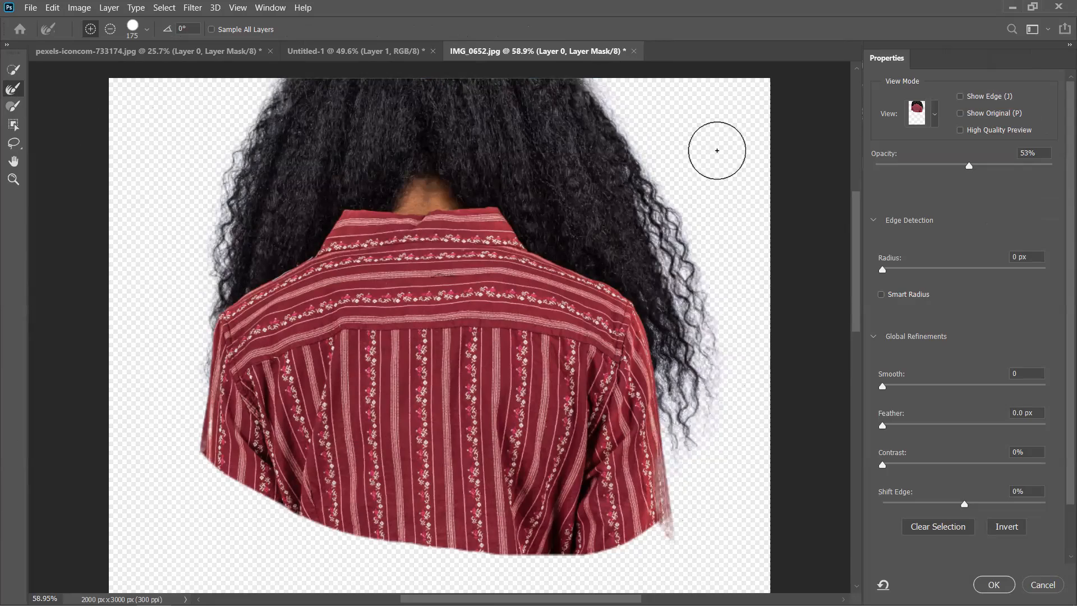
Step: Examine the refined curls and the right sleeve edge of the cutout up close
scroll(716, 329, "up", 4)
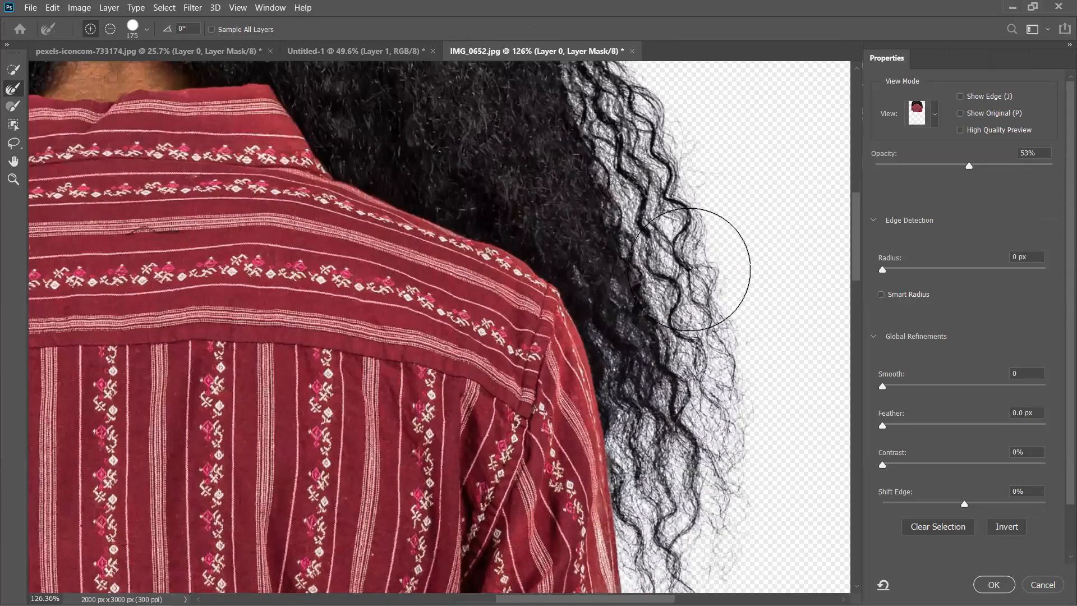
scroll(714, 284, "up", 2)
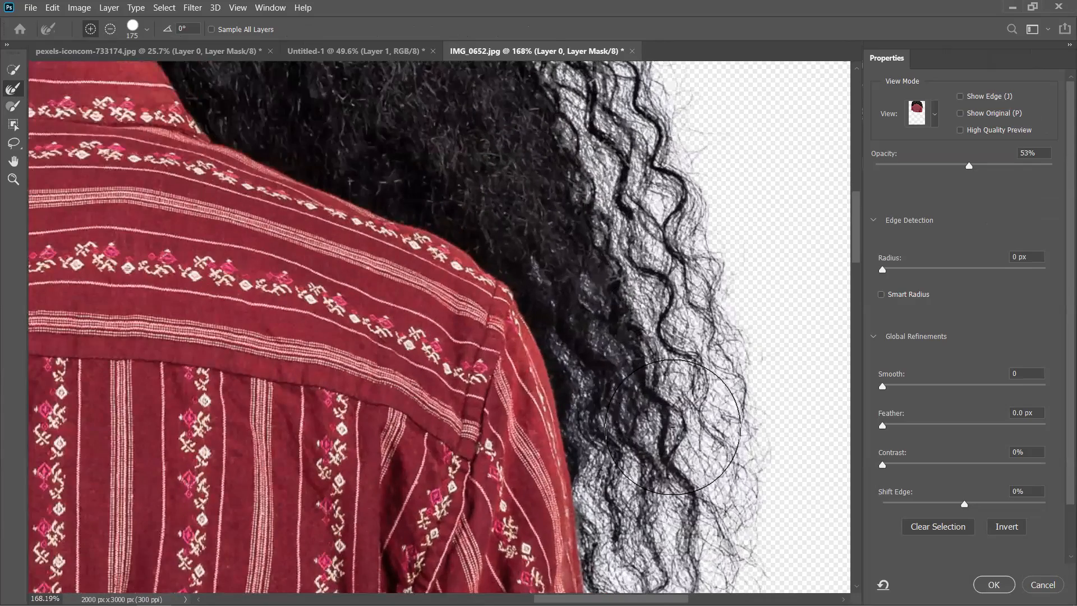
scroll(673, 427, "down", 1)
left_click_drag(690, 295, 688, 288)
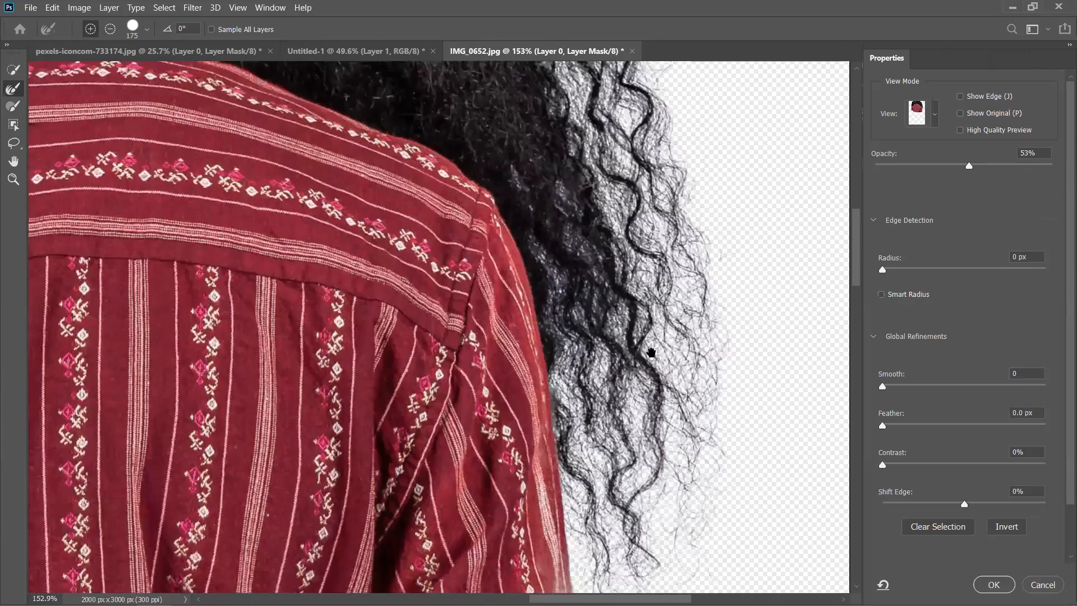
scroll(651, 352, "down", 3)
left_click_drag(693, 444, 698, 330)
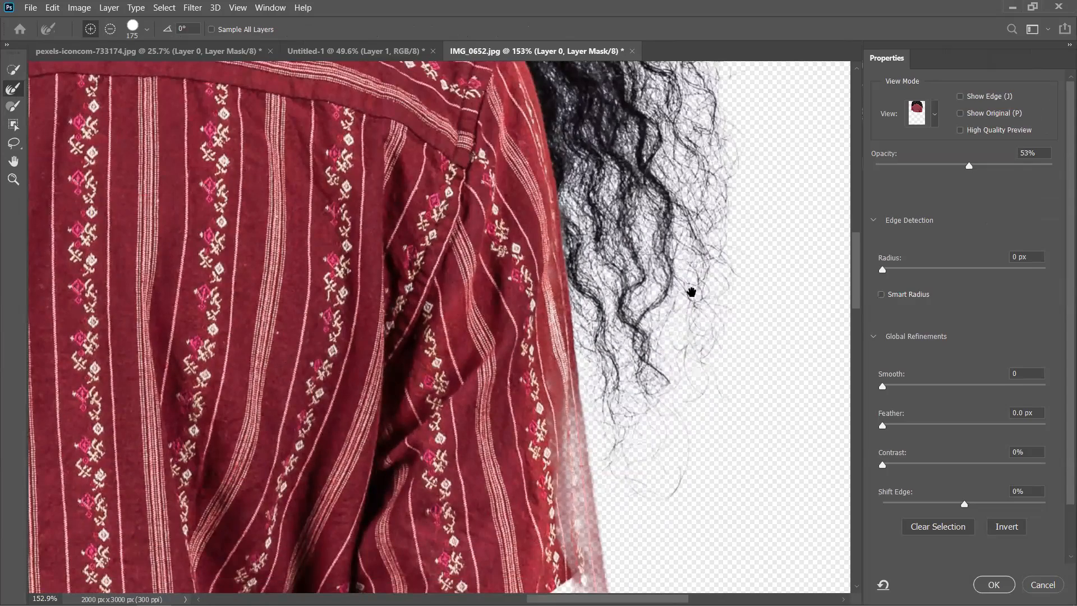
scroll(691, 292, "down", 4)
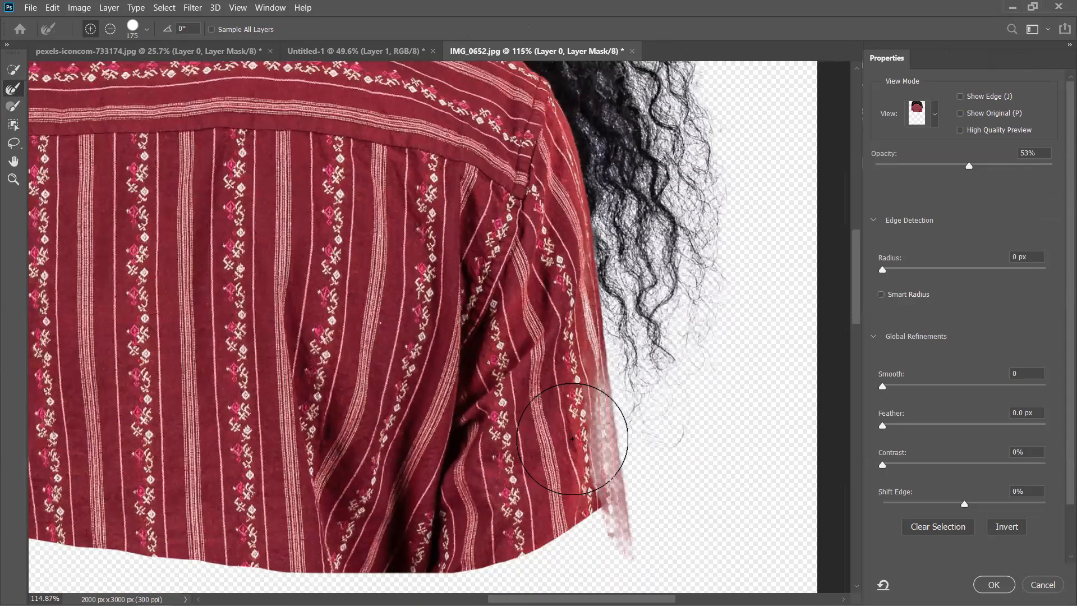
Step: Rework the edge refinement from the curls beside the right sleeve up along the right outer edge of the hair
mouse_move(601, 433)
left_mouse_down()
mouse_move(587, 456)
mouse_move(570, 454)
mouse_move(667, 441)
mouse_move(570, 439)
mouse_move(698, 422)
mouse_move(680, 451)
mouse_move(676, 365)
mouse_move(681, 437)
mouse_move(670, 388)
mouse_move(666, 401)
mouse_move(680, 452)
mouse_move(654, 237)
mouse_move(686, 374)
mouse_move(719, 212)
left_mouse_up()
left_click_drag(669, 266, 675, 440)
mouse_move(650, 367)
left_mouse_down()
mouse_move(692, 325)
mouse_move(698, 168)
mouse_move(714, 250)
left_mouse_up()
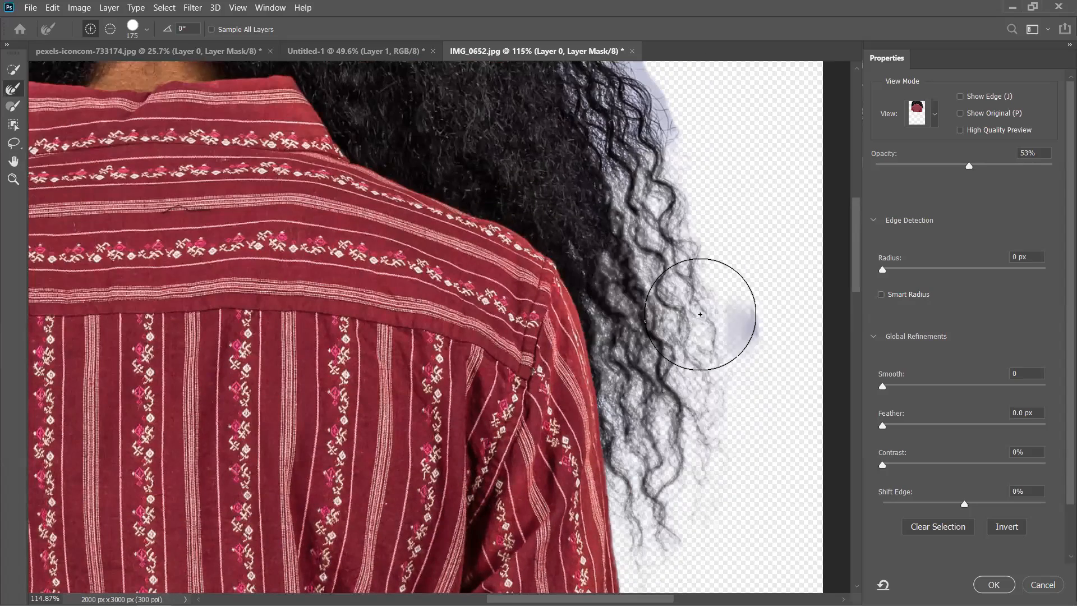
scroll(681, 345, "up", 4)
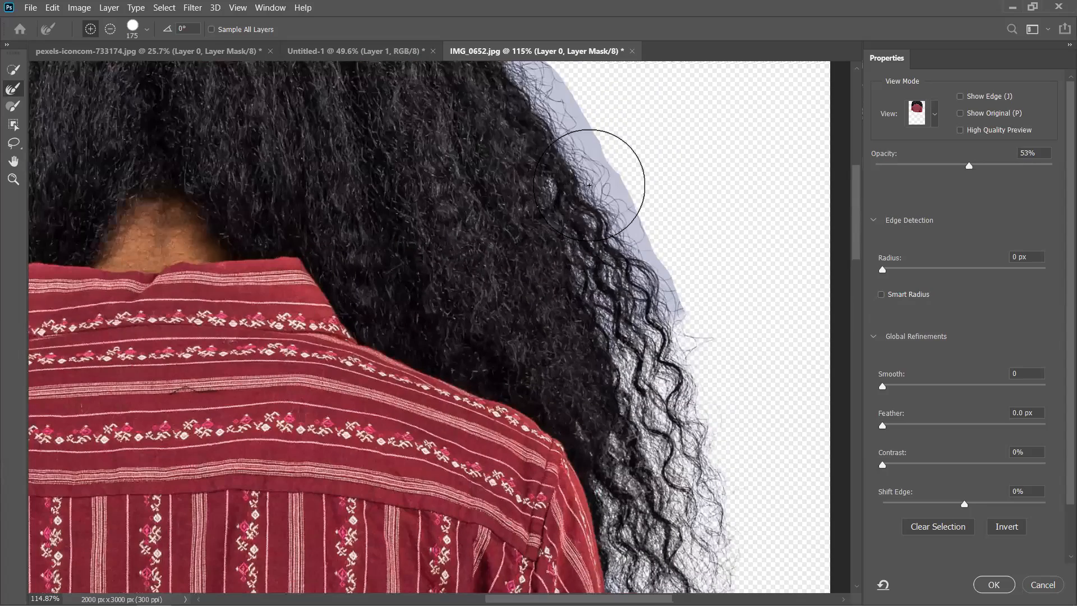
scroll(685, 378, "up", 2)
scroll(561, 230, "up", 3)
mouse_move(543, 218)
left_mouse_down()
mouse_move(648, 306)
mouse_move(550, 199)
mouse_move(614, 282)
mouse_move(687, 415)
left_mouse_up()
left_click_drag(696, 238, 715, 232)
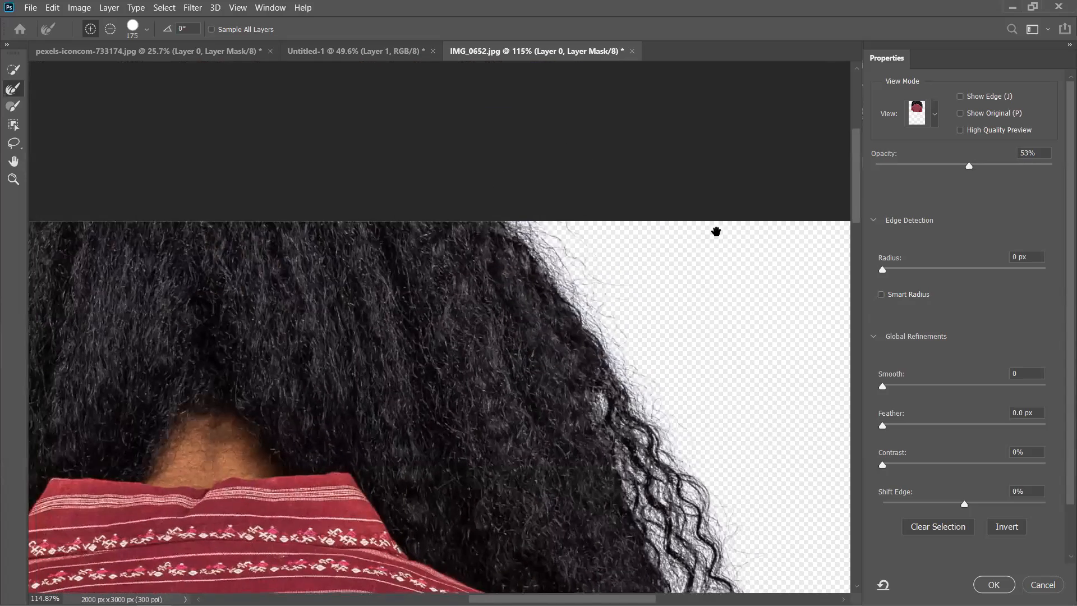
Step: Check the left hair edge and apply the Select and Mask refinements to Layer 0's mask
left_click_drag(404, 372, 635, 248)
left_click_drag(271, 270, 364, 244)
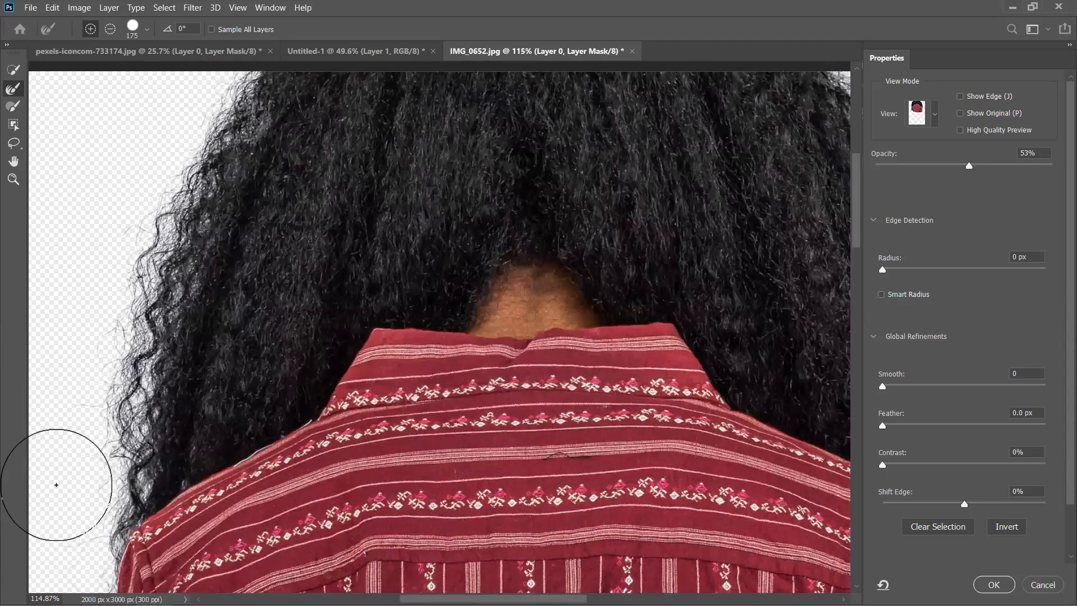
scroll(566, 402, "down", 5)
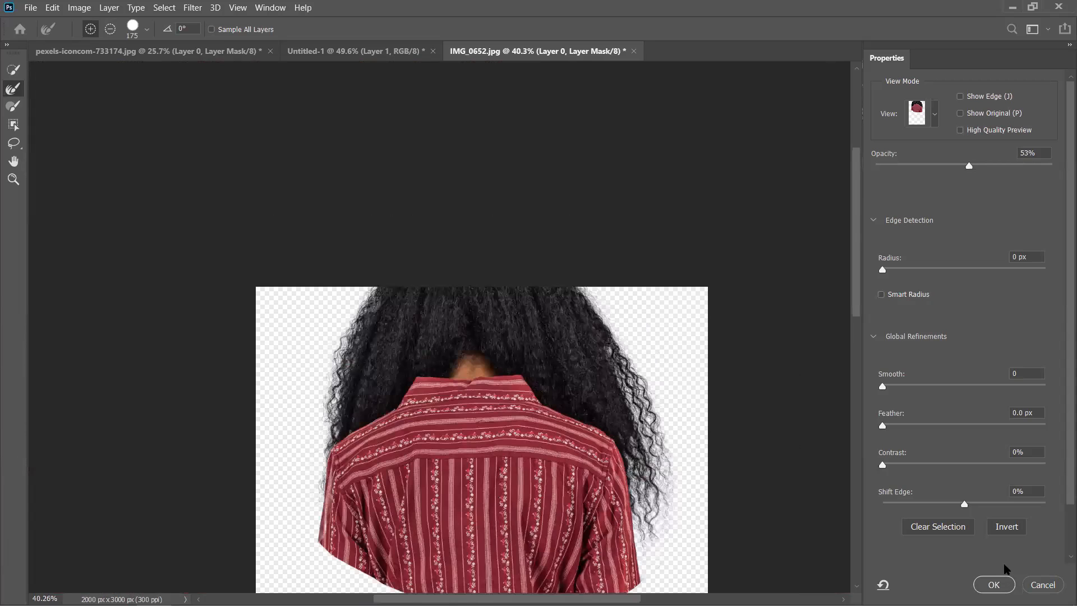
left_click(993, 585)
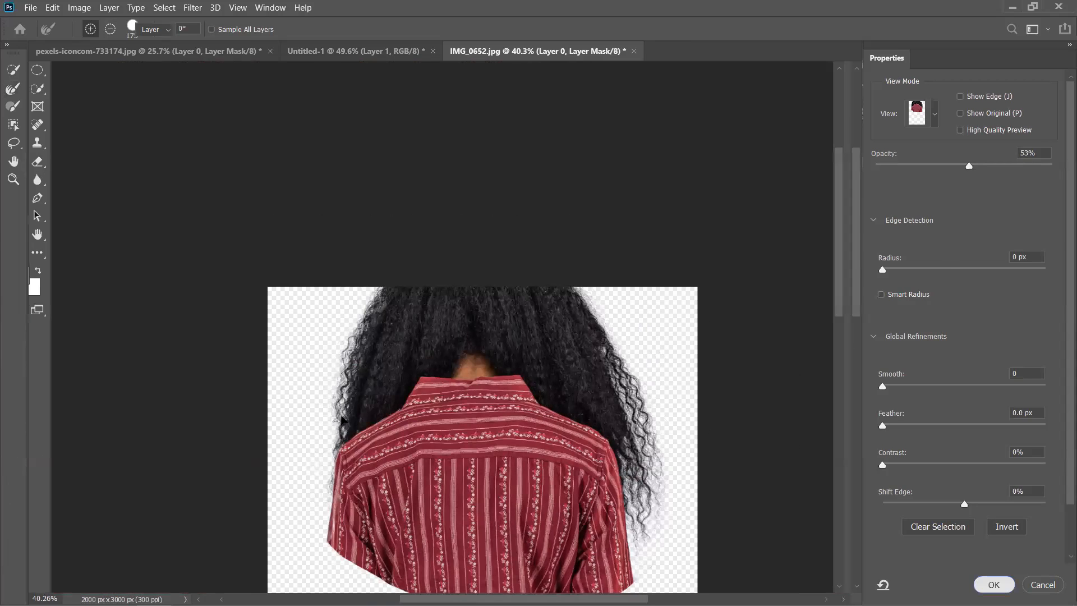
left_click(822, 110)
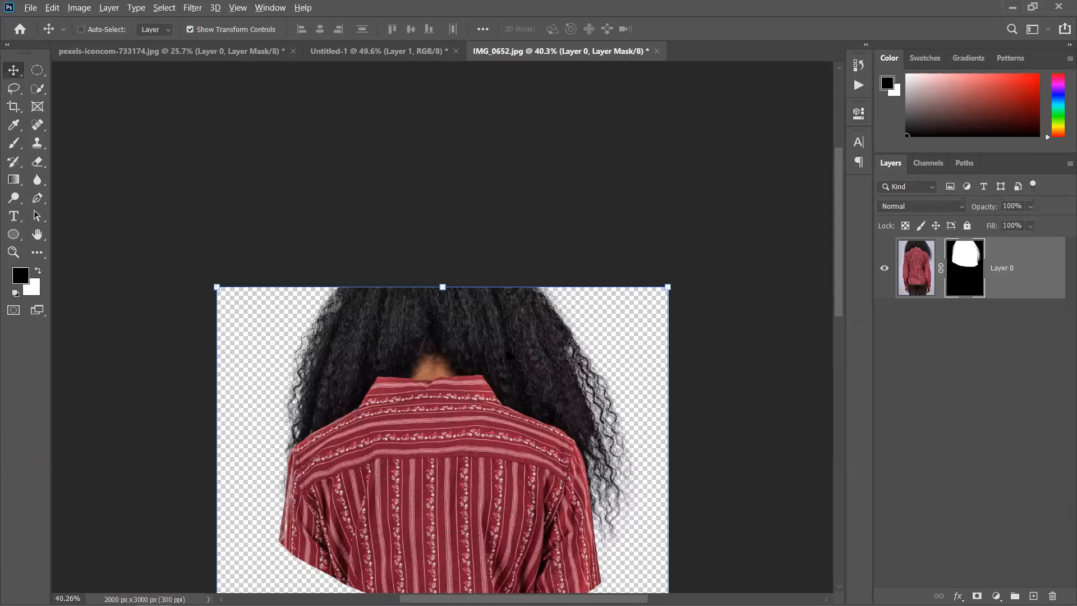
Step: Add a new layer beneath Layer 0 and fill it with white
key("ctrl+minus")
left_click(1034, 595)
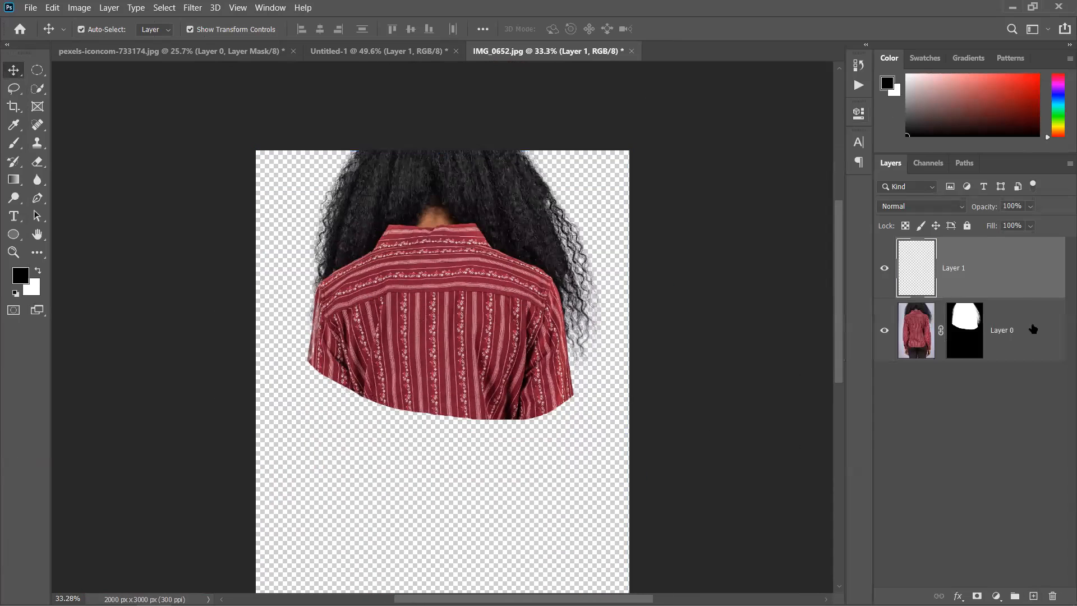
left_click_drag(1027, 294, 997, 367)
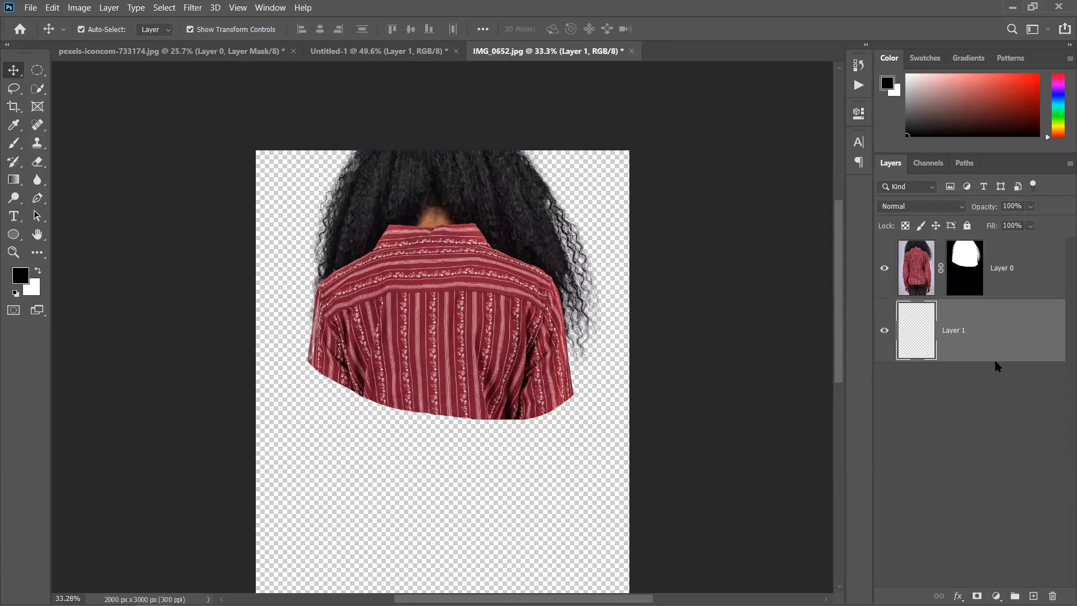
key("ctrl+BackSpace")
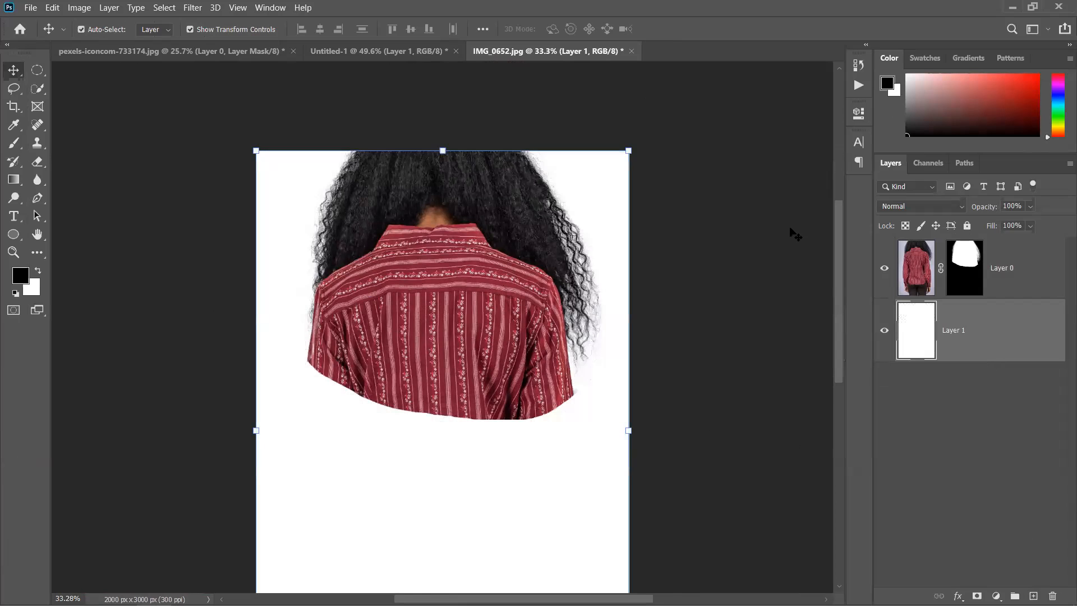
Step: Add a Solid Color fill layer with colour cb2525 between the cutout and the white layer
scroll(560, 301, "up", 17)
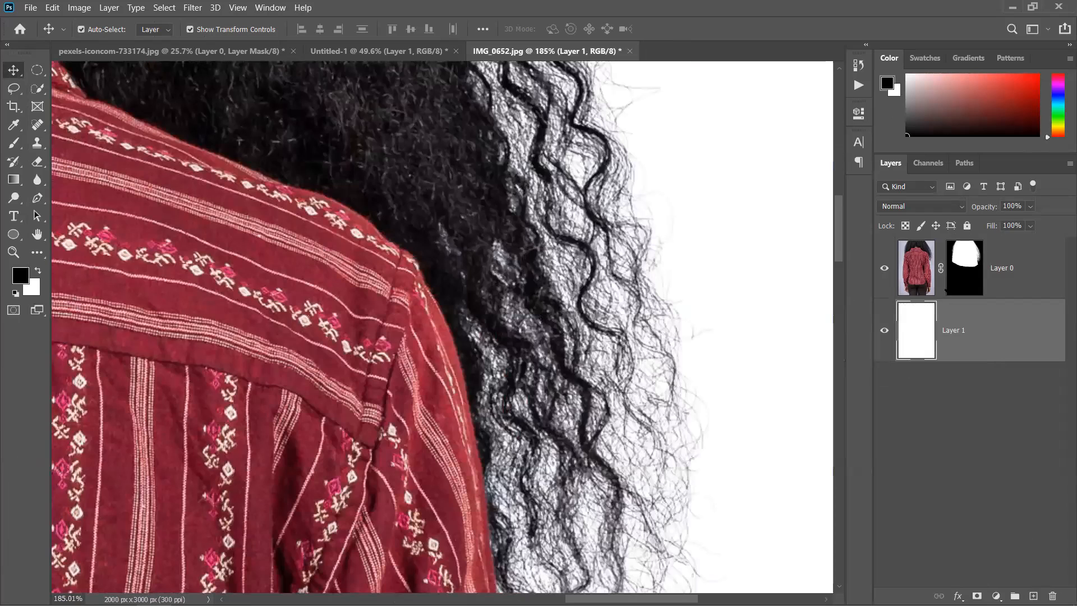
left_click(997, 596)
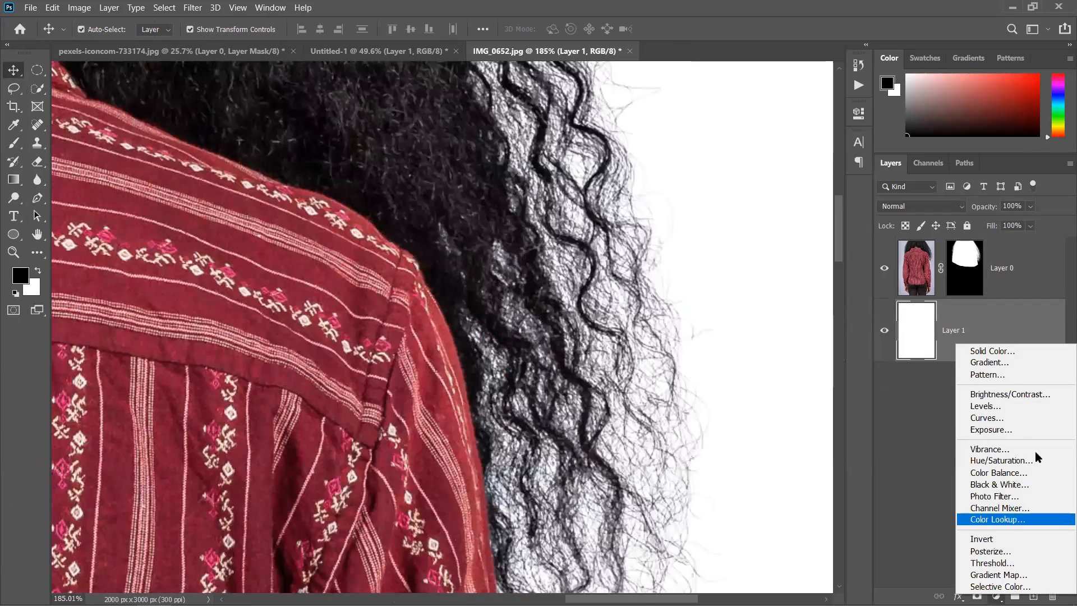
left_click(1010, 353)
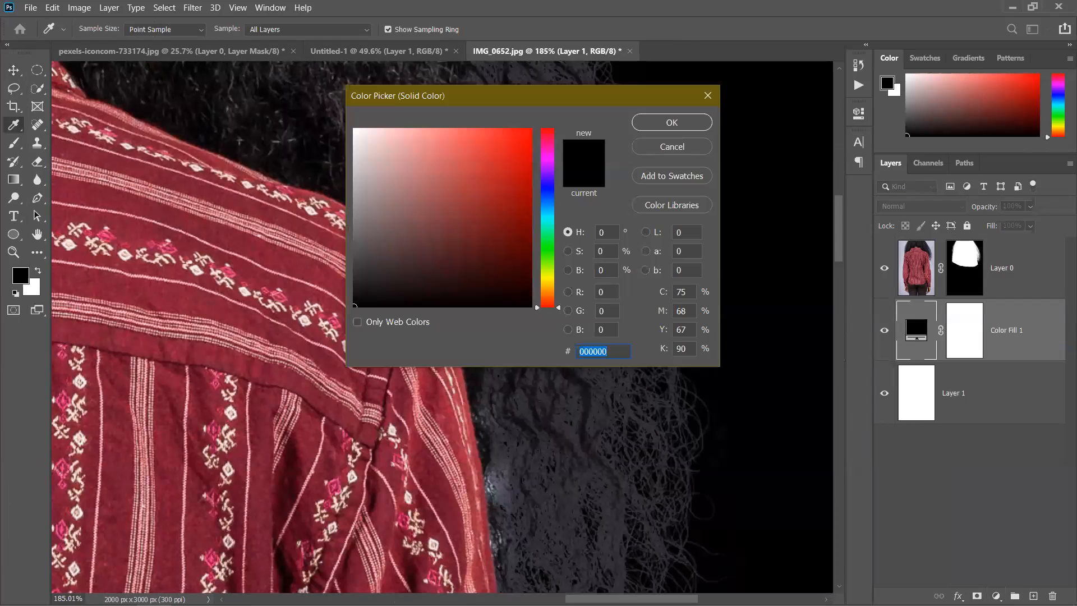
type("cb2525")
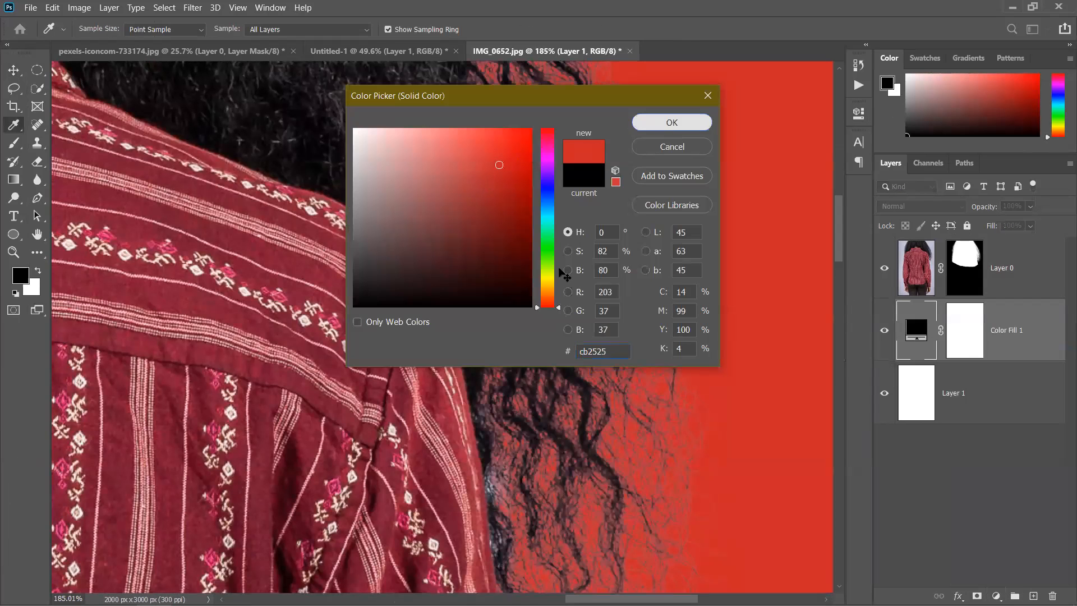
left_click(672, 122)
Step: Examine the fine hair strands against the red background at high magnification
left_click_drag(727, 489, 705, 322)
scroll(658, 375, "up", 3)
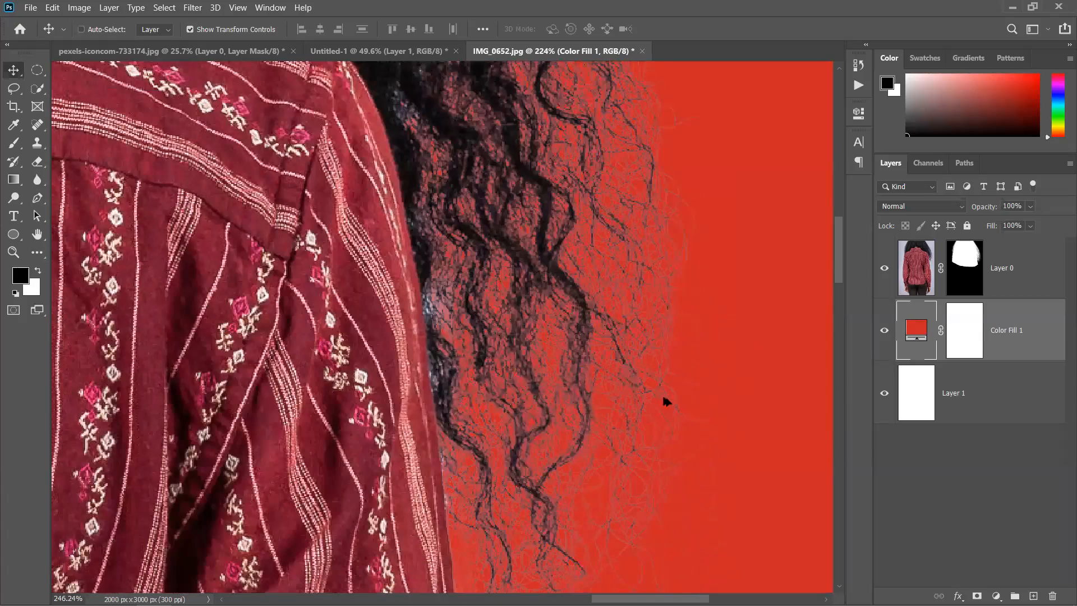
scroll(663, 397, "up", 3)
key("ctrl")
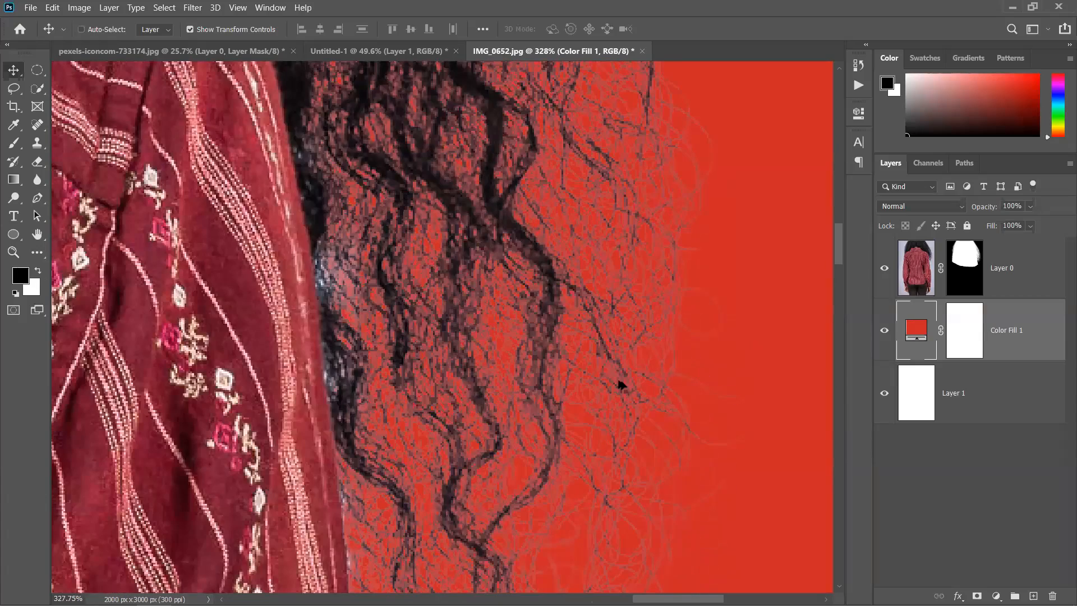
scroll(621, 385, "down", 3)
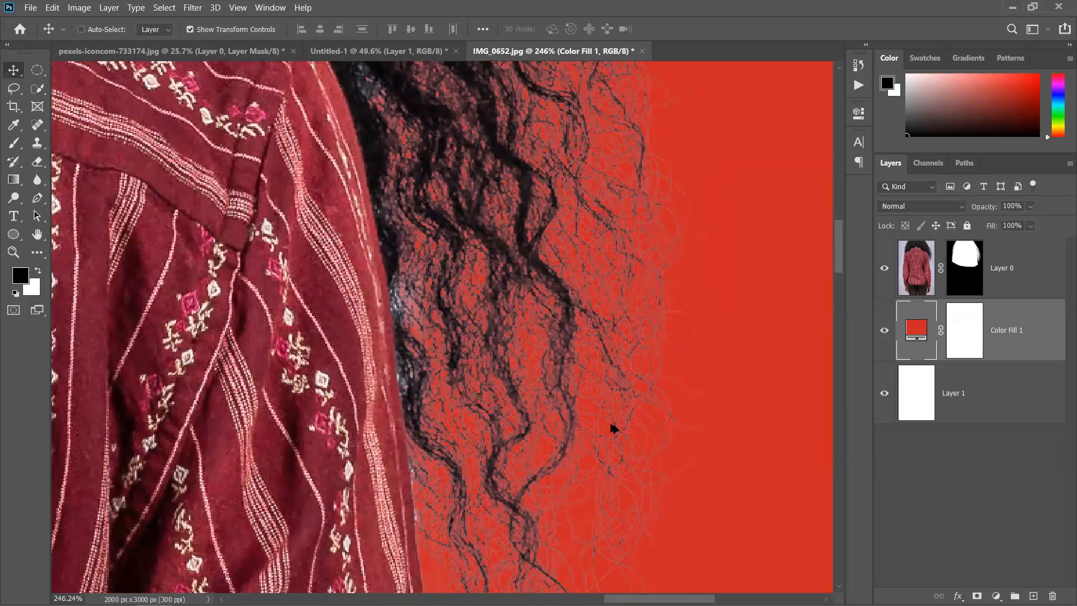
scroll(610, 425, "up", 6)
key("ctrl")
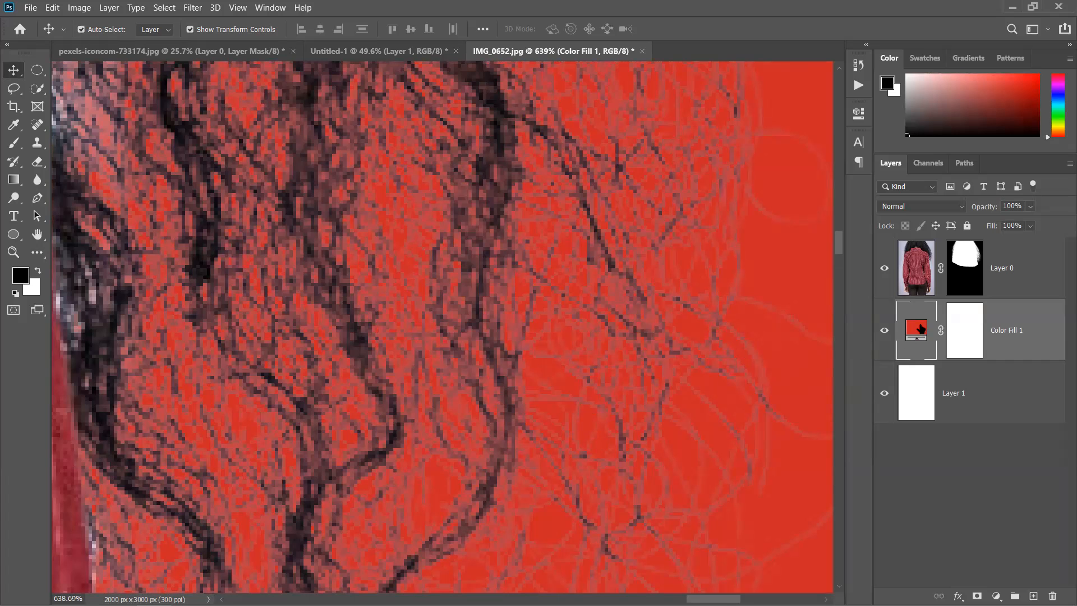
Step: Change the Color Fill 1 background to a yellow-green hue and check the whole cutout against it
double_click(900, 321)
left_click_drag(552, 268, 548, 182)
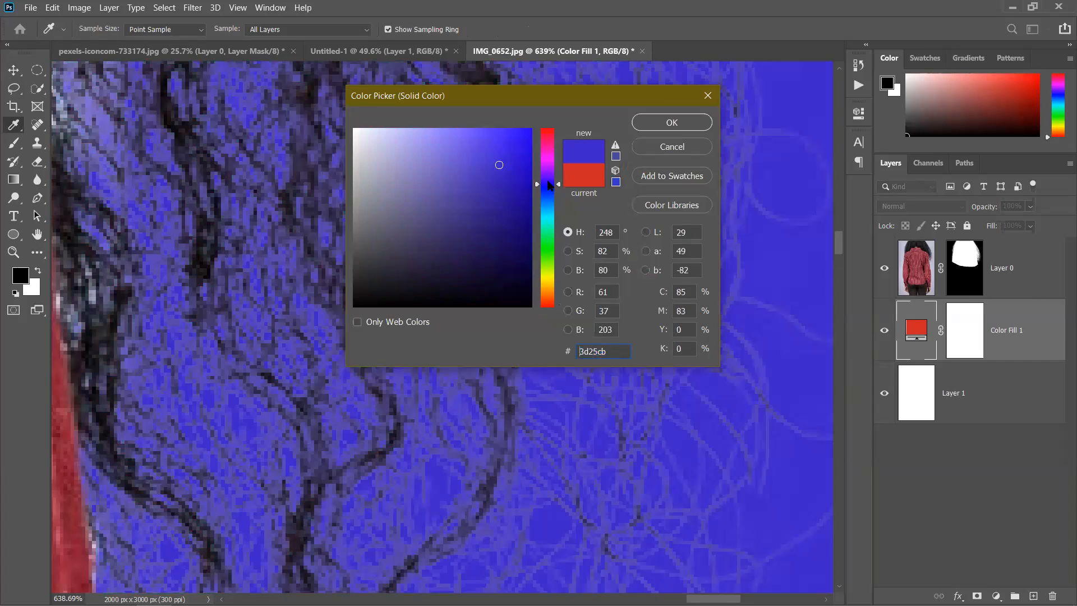
left_click_drag(545, 221, 549, 270)
left_click(671, 122)
scroll(443, 279, "down", 6)
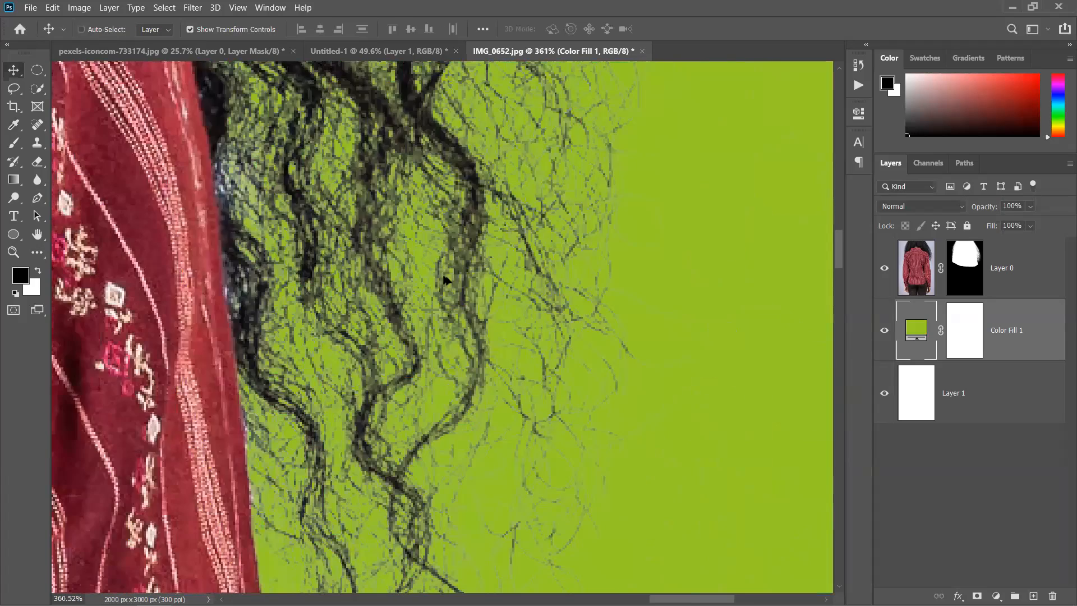
scroll(443, 279, "down", 8)
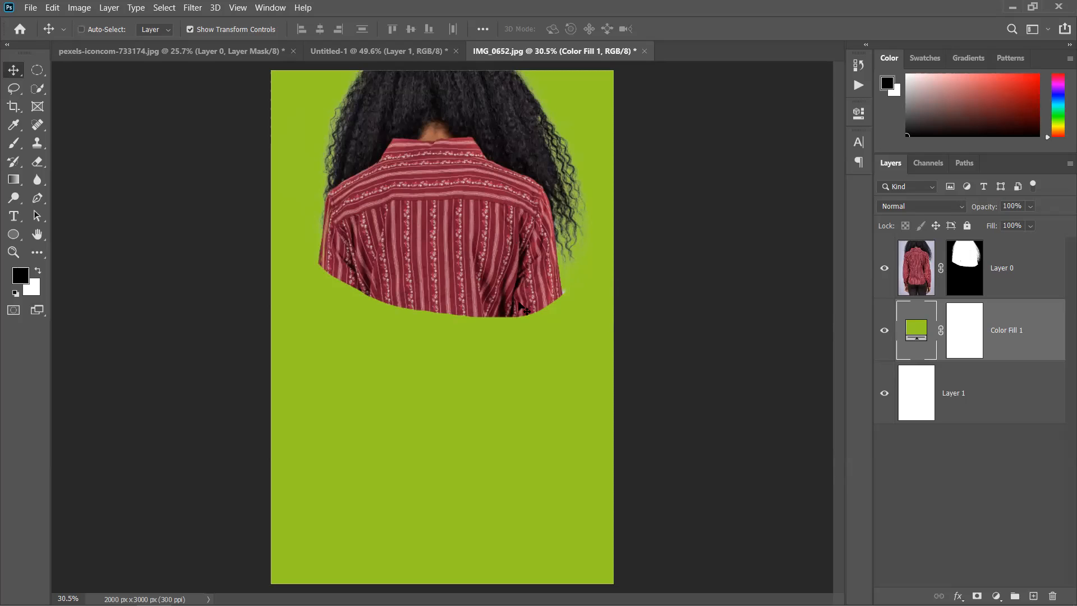
Step: Close IMG_0652.jpg and pexels-iconcom-733174.jpg without saving, and delete Layer 1 in Untitled-1
left_click(644, 52)
left_click(553, 243)
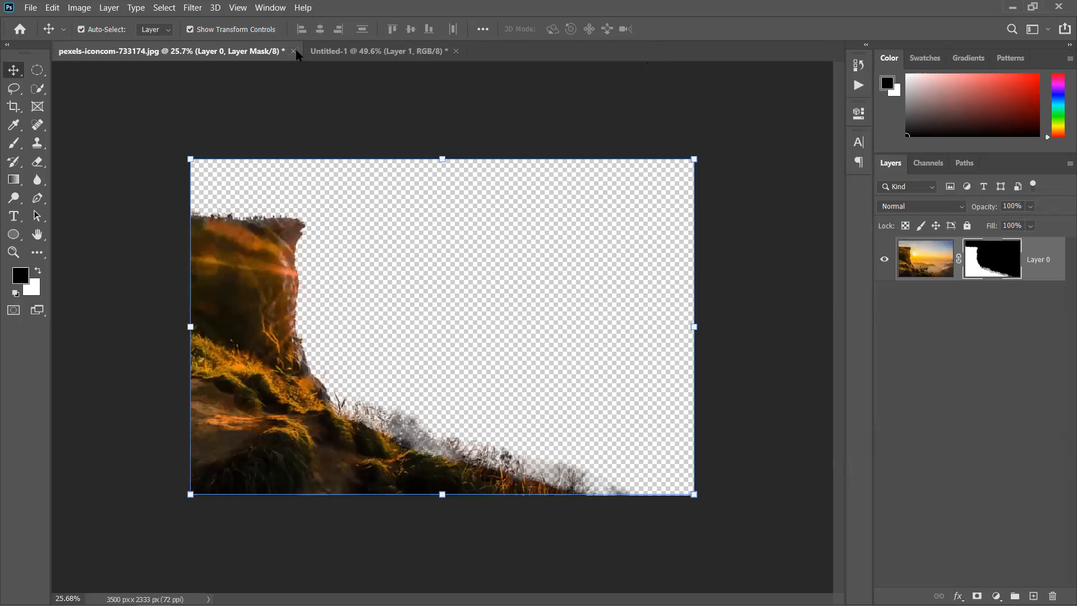
left_click(293, 52)
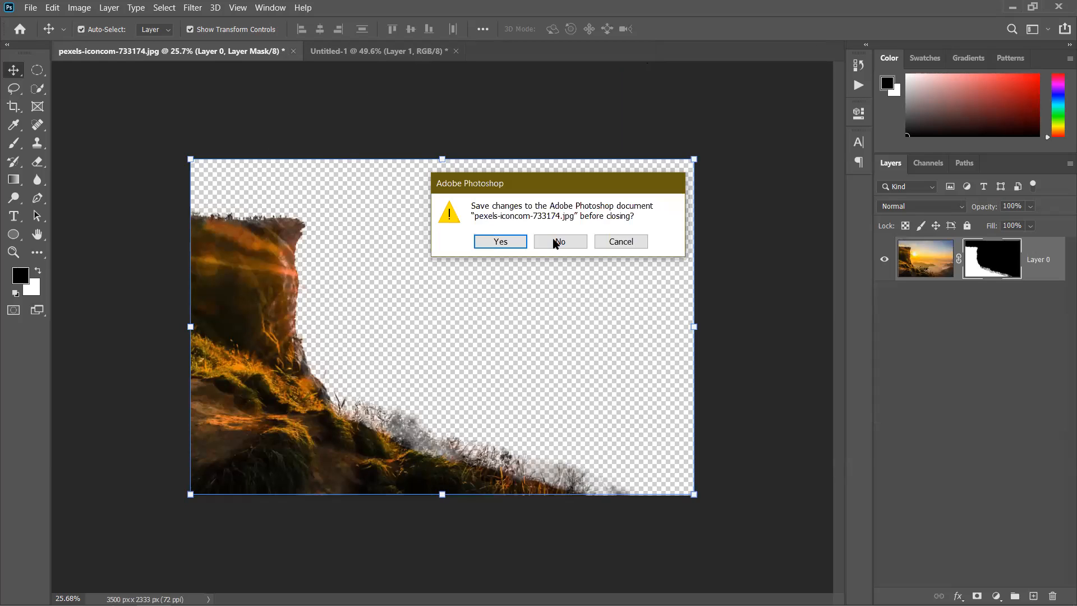
left_click(555, 242)
key("Delete")
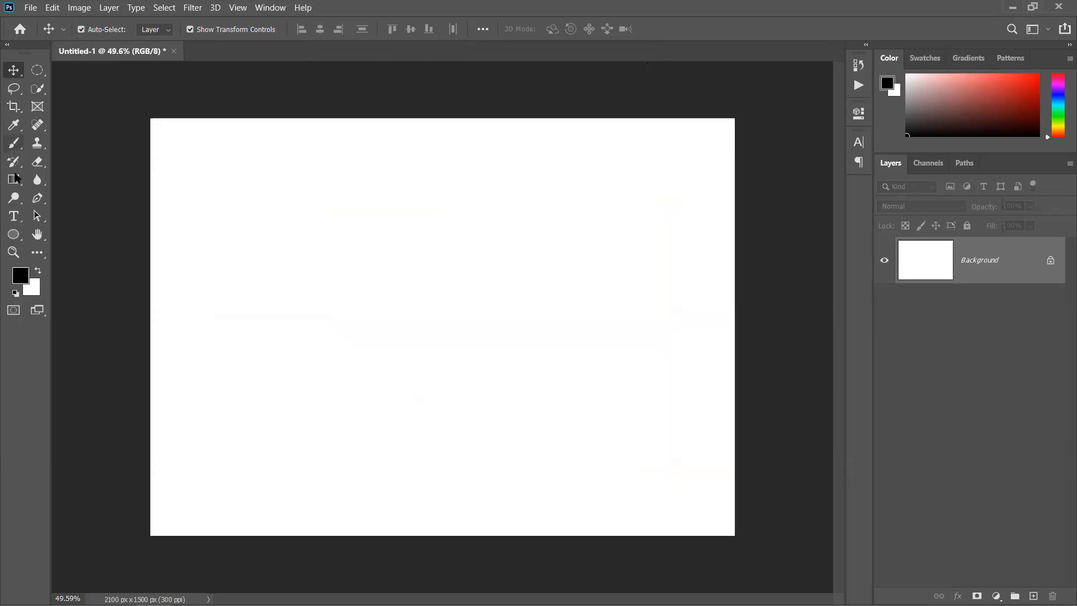
left_click(13, 234)
left_click_drag(339, 247, 543, 435)
key("ctrl+z")
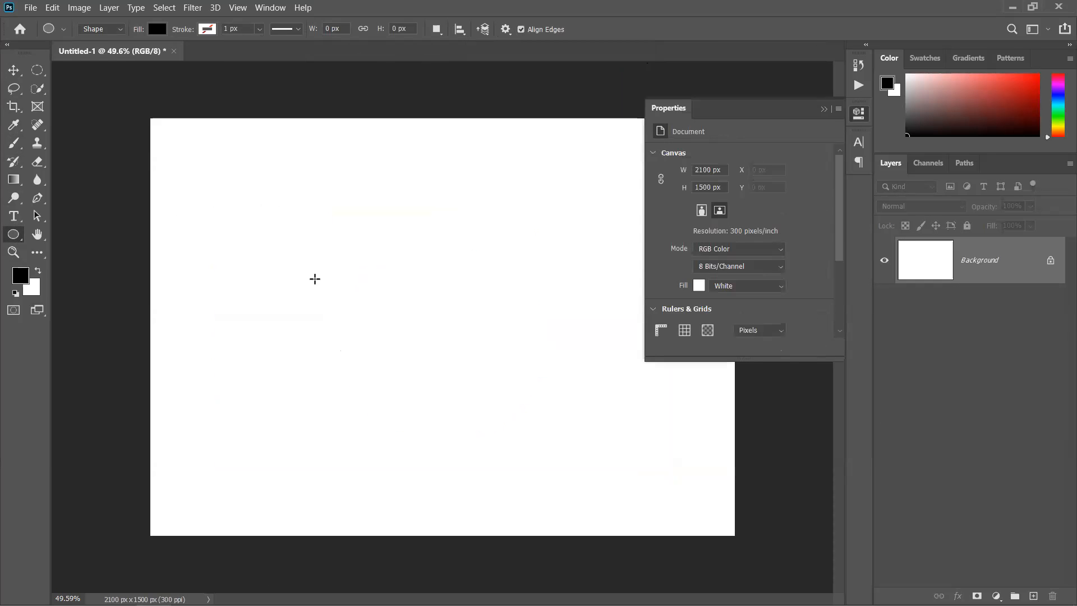
Step: Draw a circular selection near the canvas centre with the Elliptical Marquee and set the marquee's feather to 15 px
key("m")
left_click_drag(372, 234, 490, 334)
left_click_drag(396, 264, 475, 347)
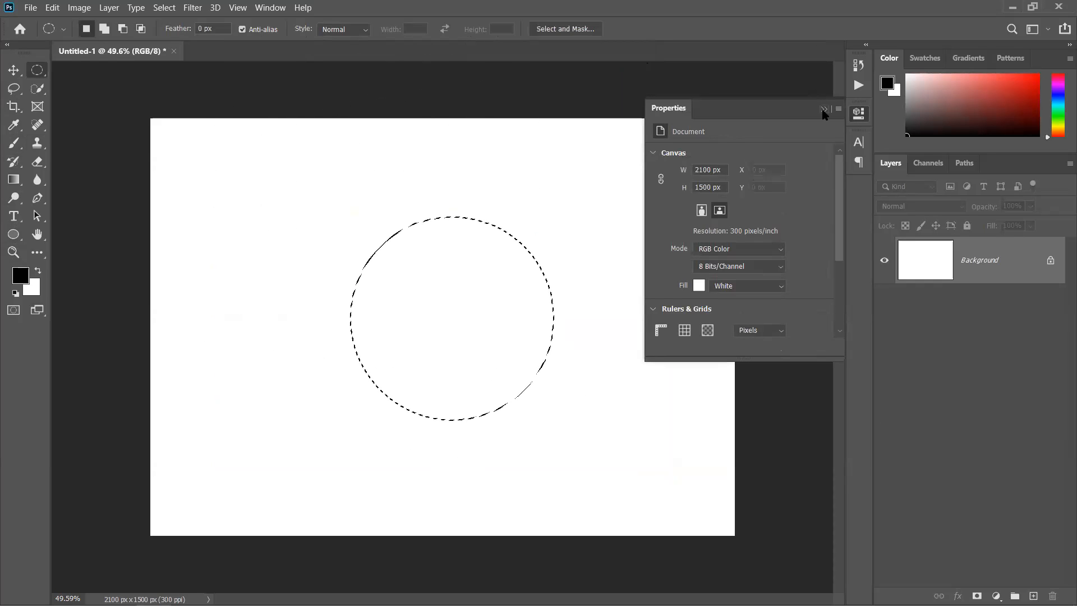
left_click(208, 29)
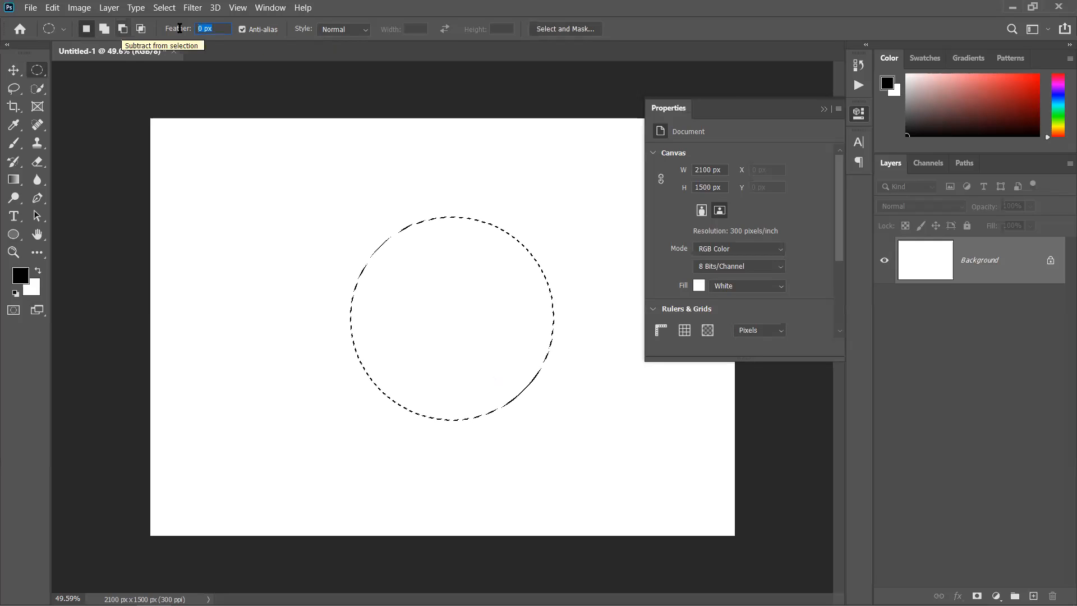
type("15")
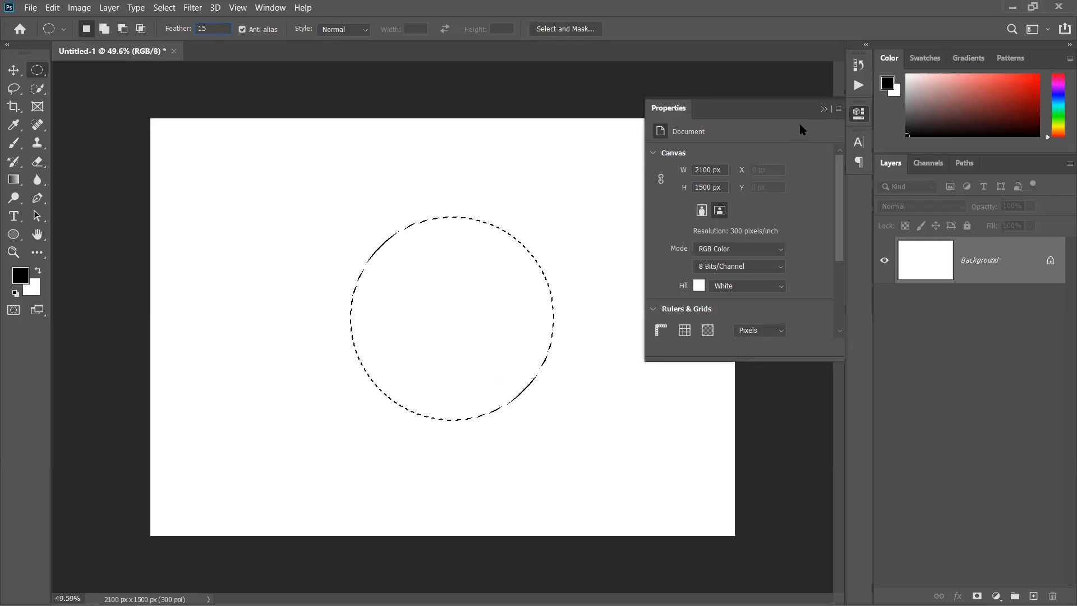
Step: Collapse the Properties panel and draw a larger circular selection around the canvas centre with the 15 px feather
left_click(824, 109)
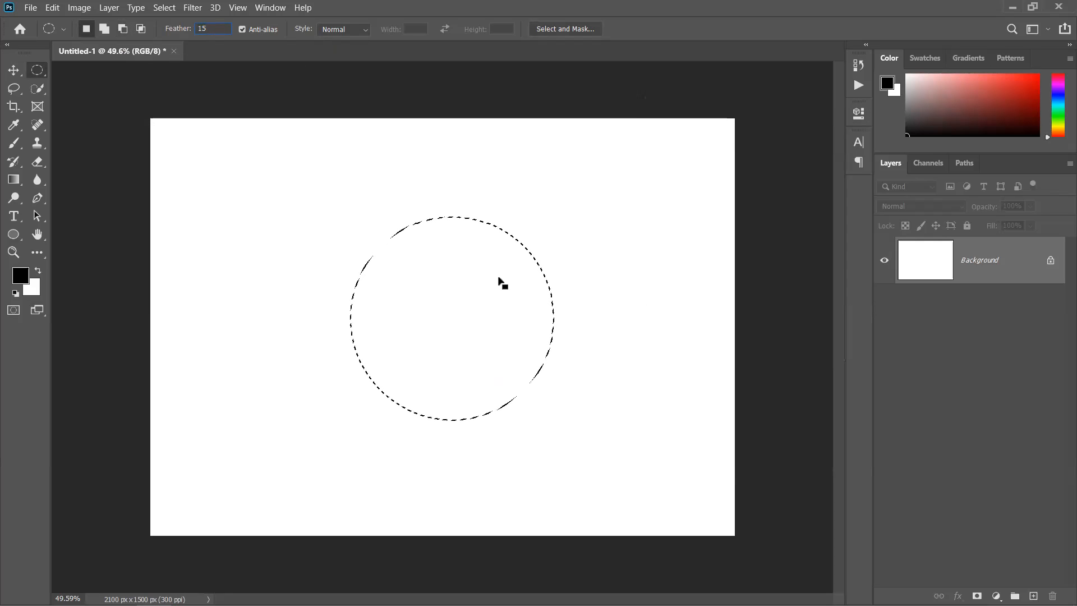
left_click(477, 317)
left_click_drag(361, 231, 544, 376)
left_click_drag(365, 241, 541, 395)
left_click_drag(401, 271, 469, 351)
Step: Fill the feathered circular selection with bright red, deselect it, and inspect the soft edge up close
left_click_drag(1006, 115, 1040, 73)
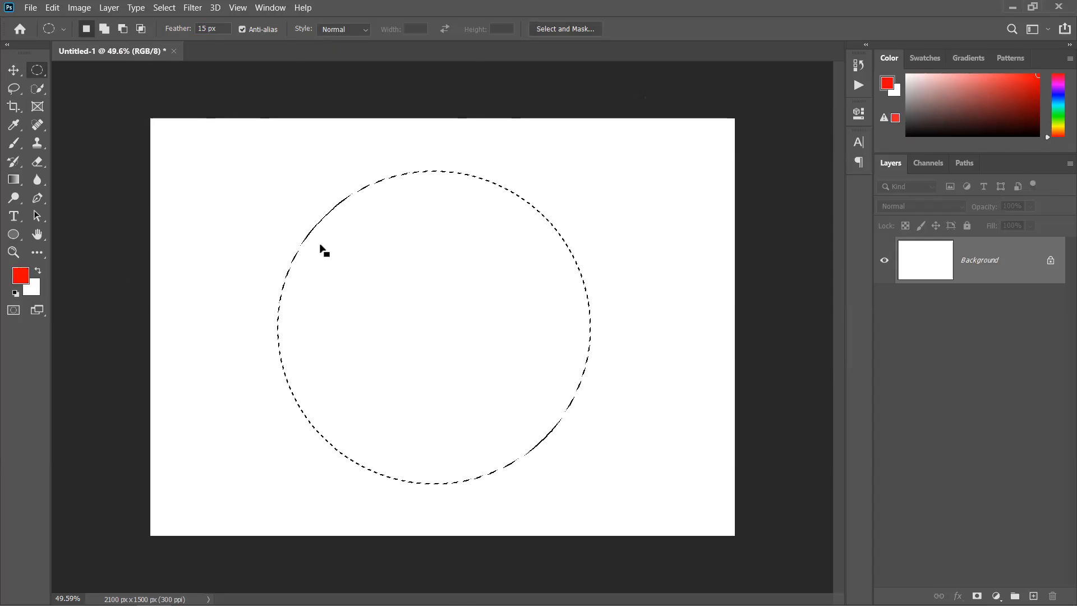
key("alt+BackSpace")
left_click(302, 188)
scroll(578, 293, "up", 6)
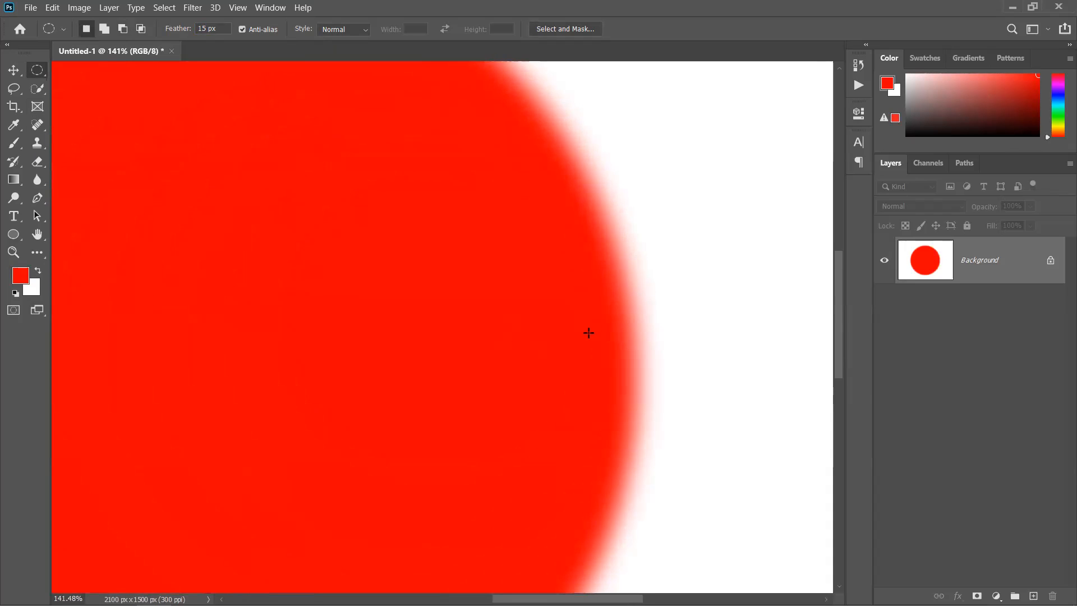
scroll(596, 331, "up", 2)
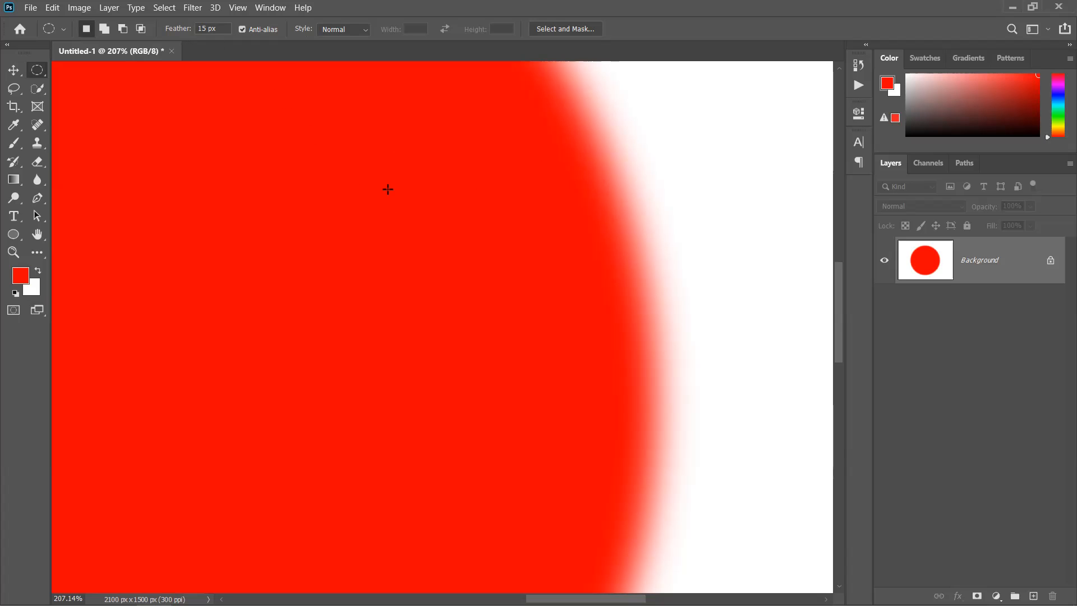
Step: Undo the red fill in Untitled-1 and clear the circular selection
key("ctrl+0")
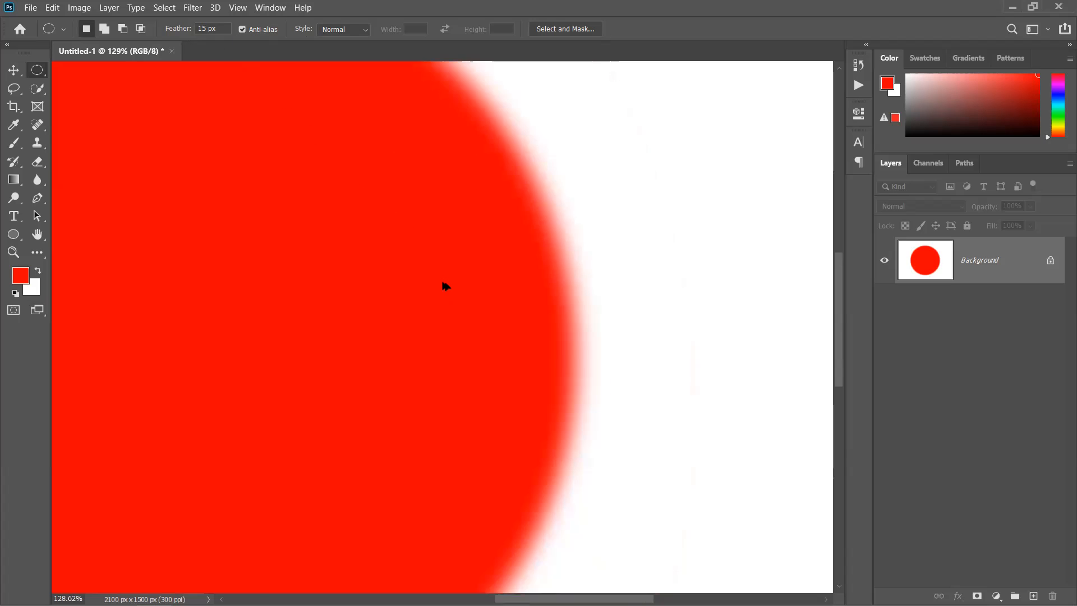
key("BackSpace")
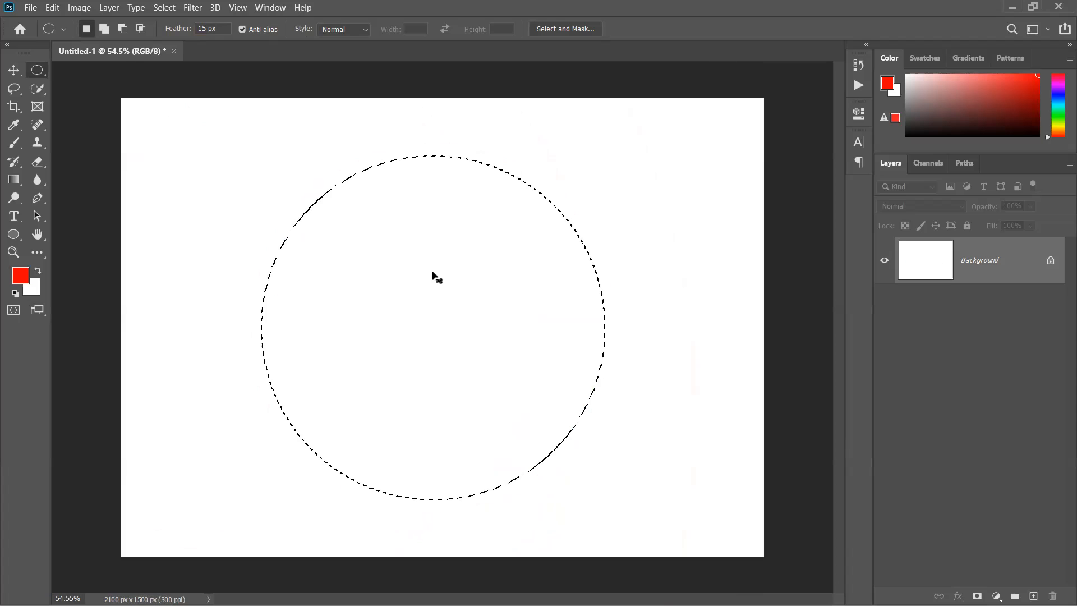
left_click(209, 28)
key("ctrl+z")
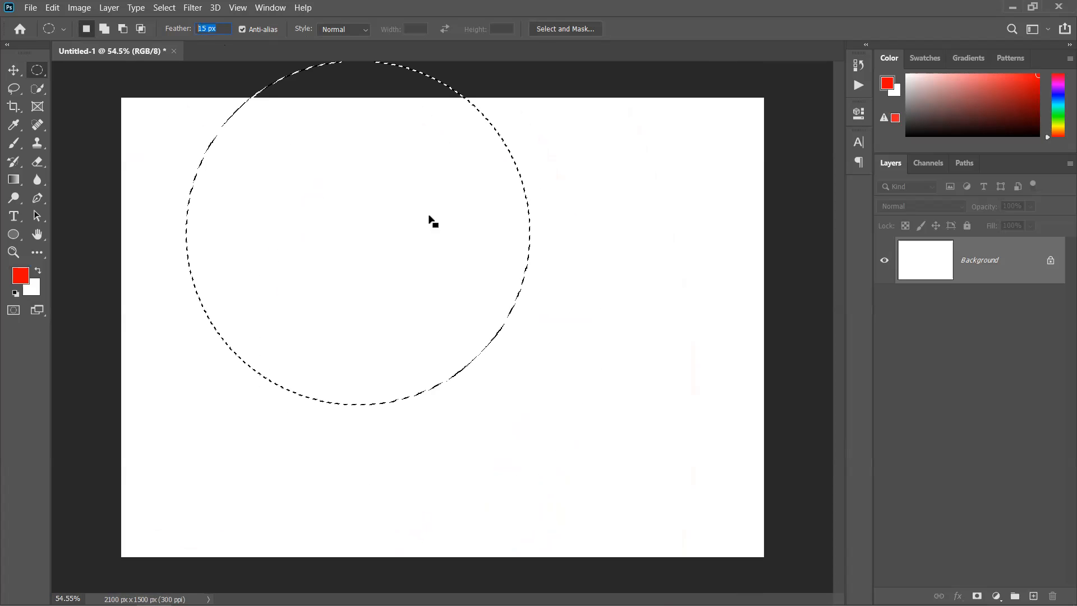
left_click(685, 277)
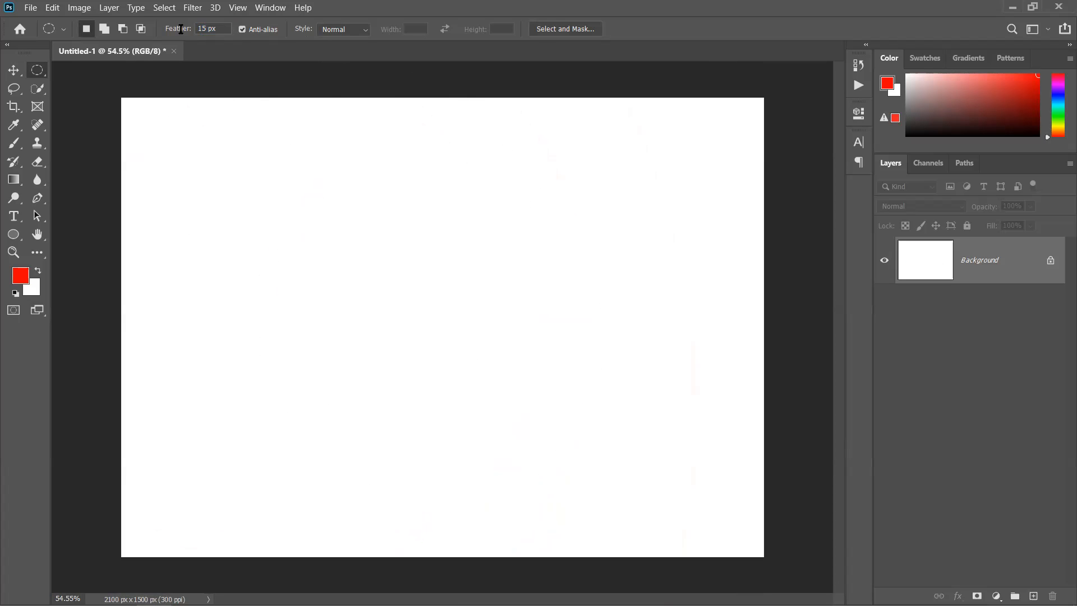
Step: Set the marquee feather to 50 px, draw a large circle, fill it with red, deselect, and inspect the softer edge
type("50")
left_click_drag(303, 198, 505, 372)
left_click_drag(318, 210, 440, 338)
key("alt+BackSpace")
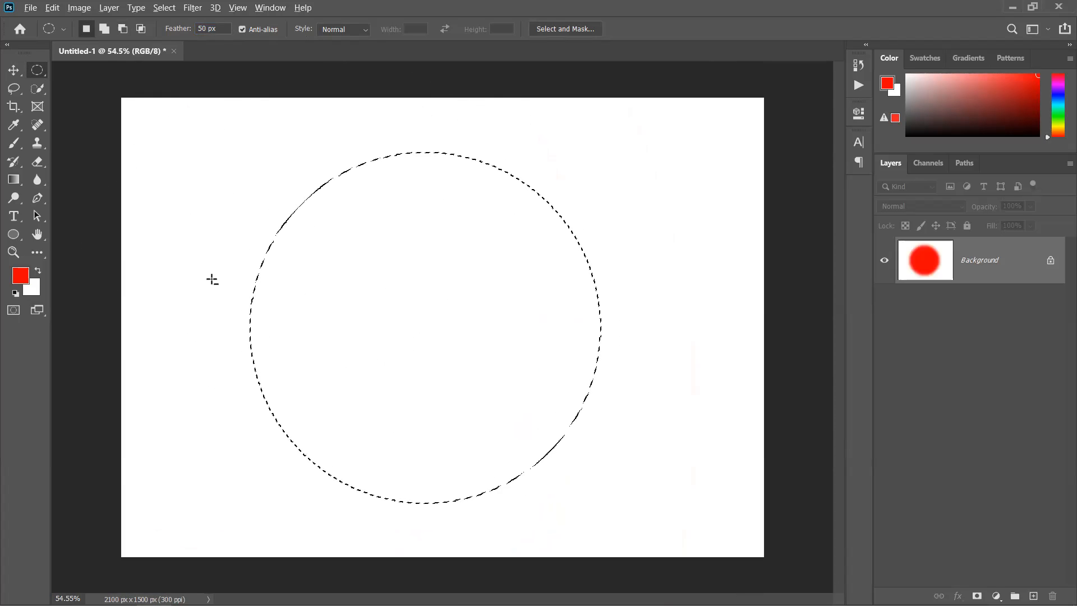
key("ctrl+d")
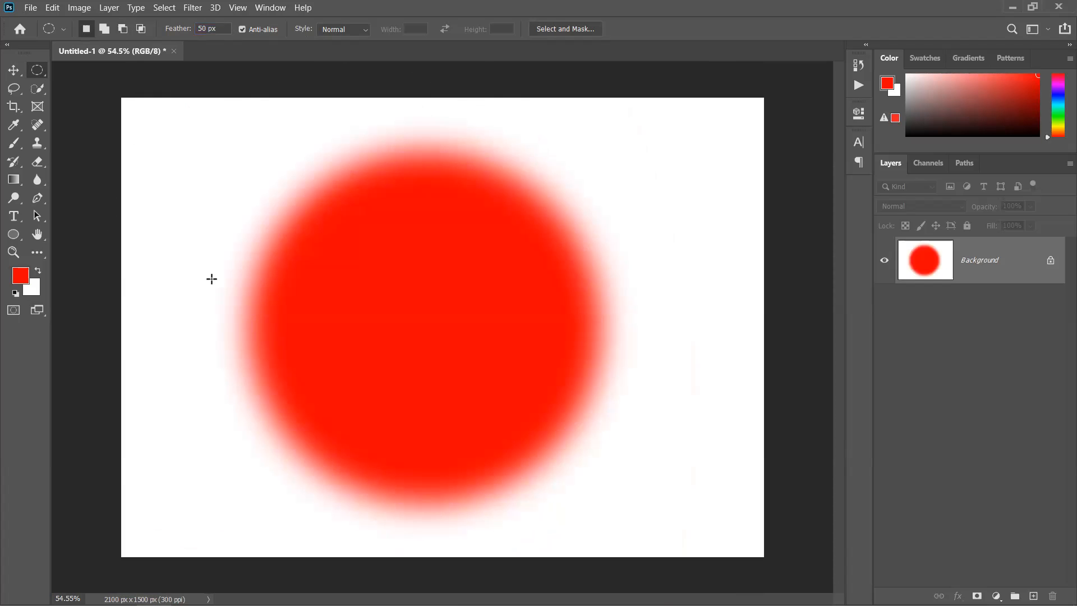
scroll(596, 270, "up", 8)
scroll(625, 276, "down", 4)
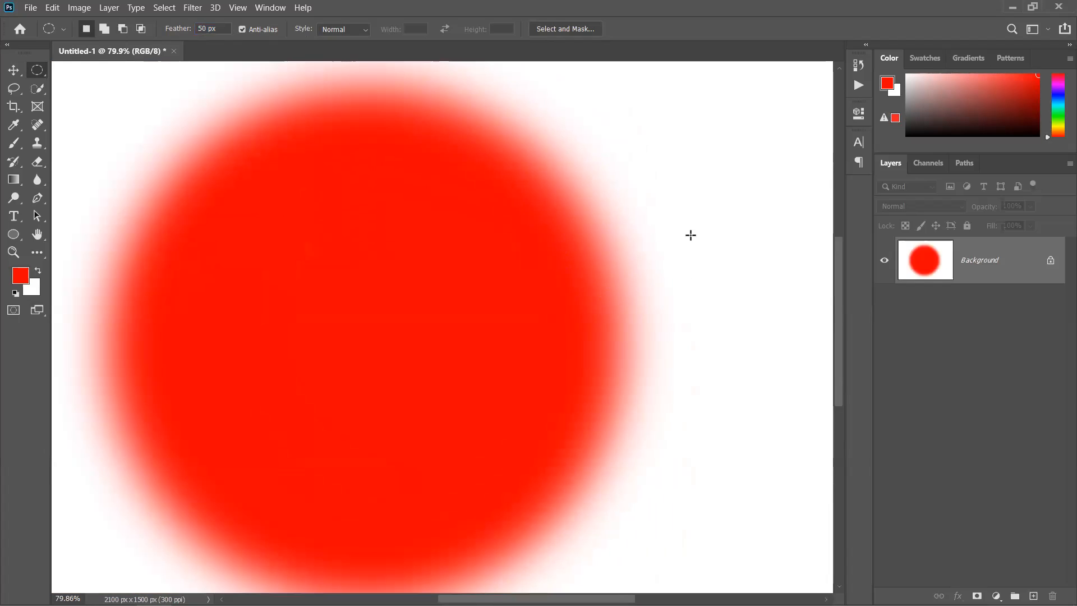
Step: Undo the 50 px feathered red fill, switch to the Move tool, and deselect the circle
key("ctrl+z")
key("ctrl+z")
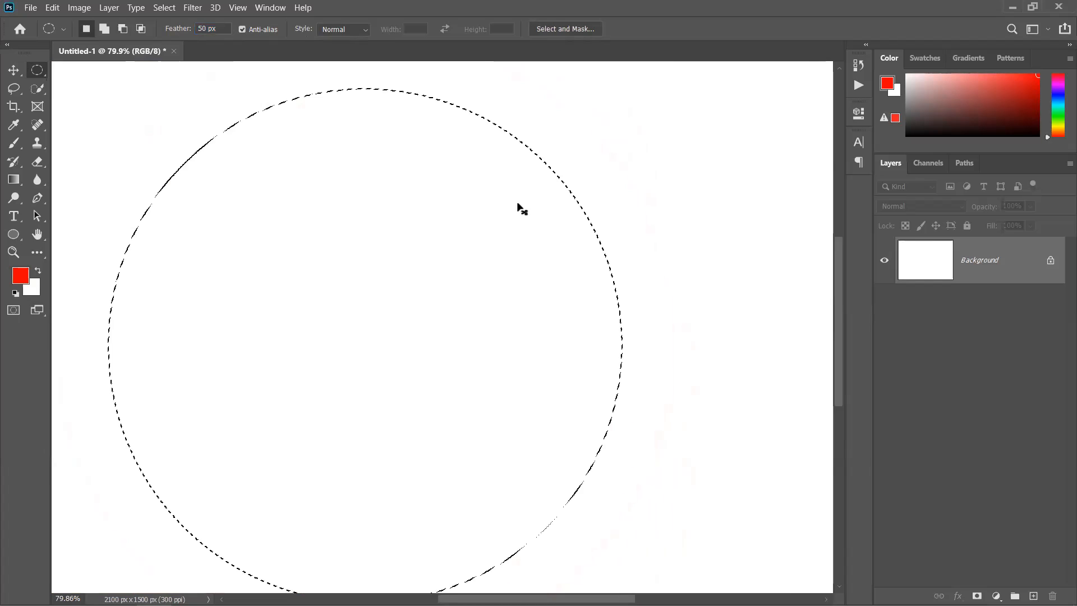
key("ctrl+0")
left_click_drag(449, 235, 315, 93)
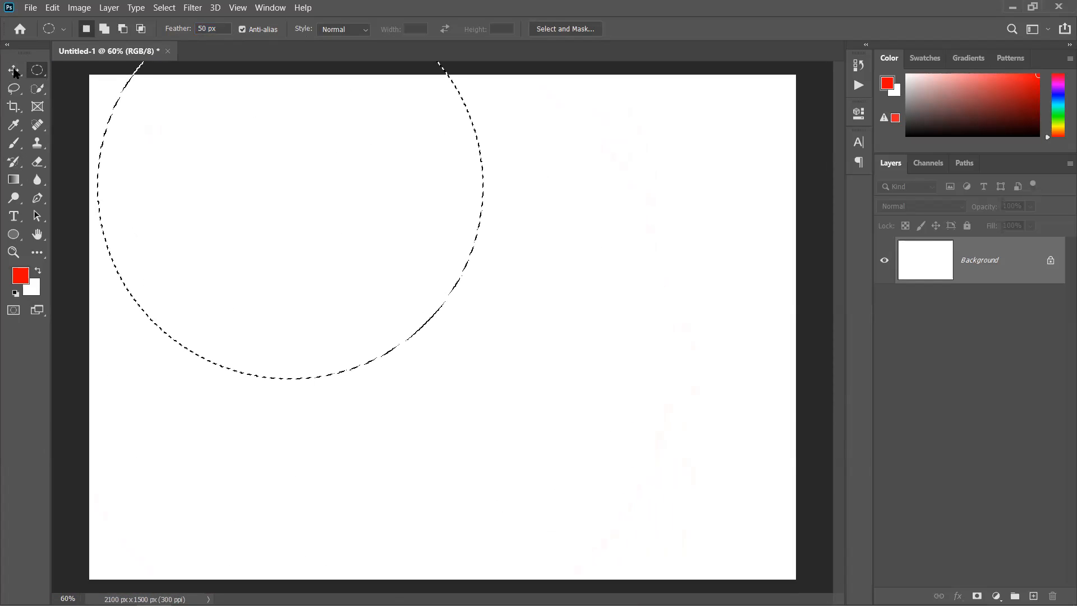
key("v")
key("ctrl+d")
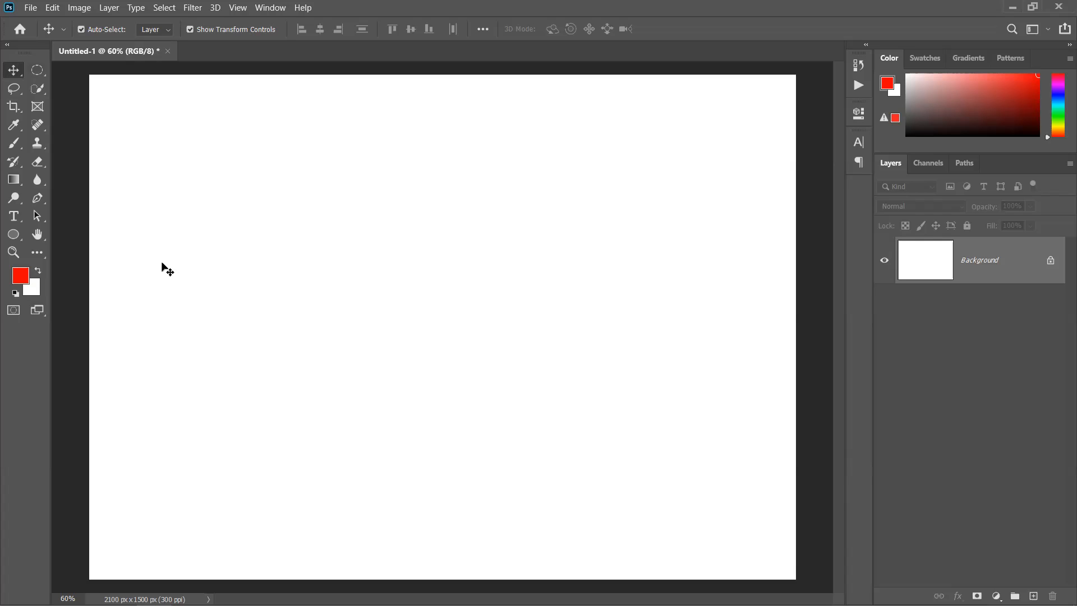
Step: Open pexels-pixabay-162216.jpg from the Downloads folder
left_click(30, 7)
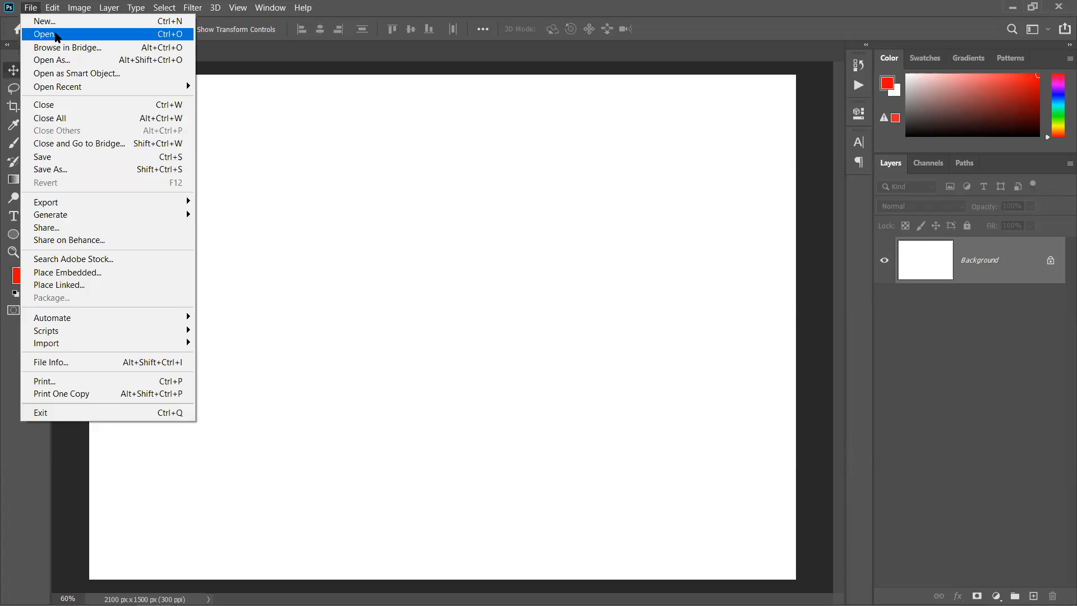
key("Return")
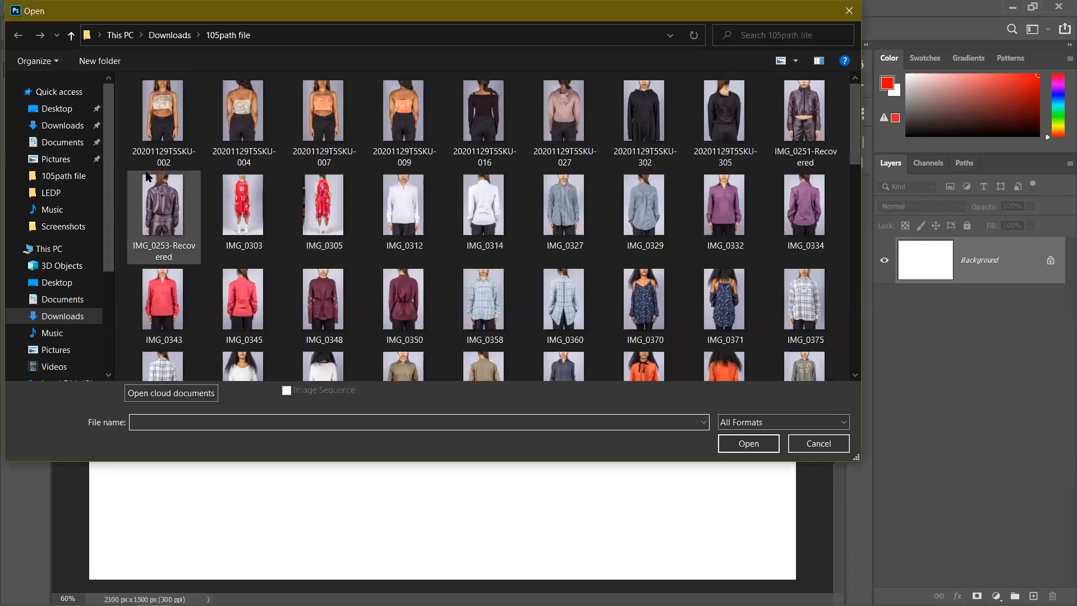
left_click(62, 125)
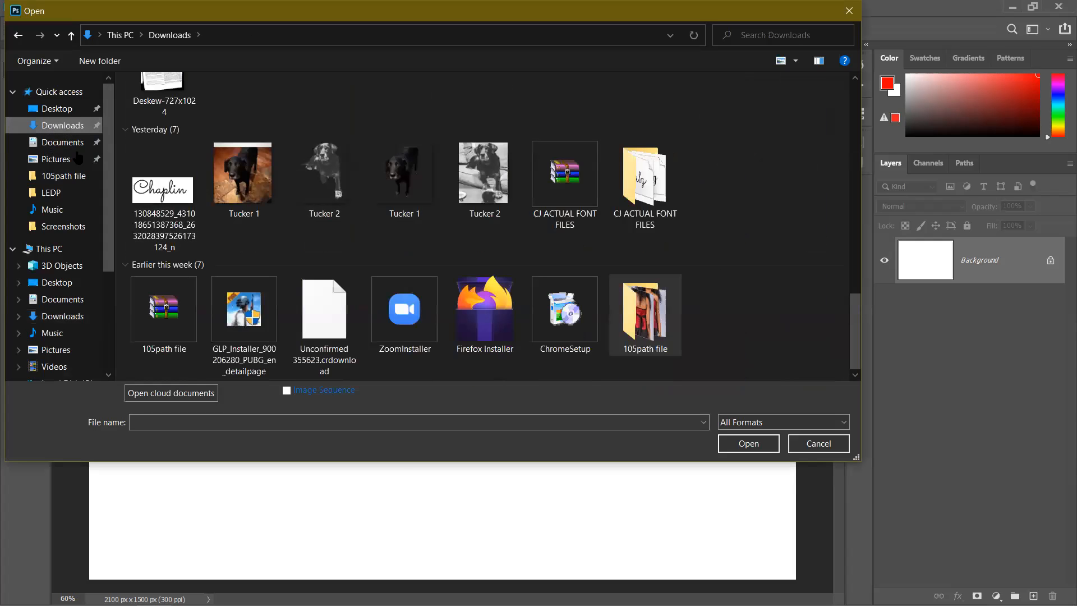
scroll(514, 232, "up", 15)
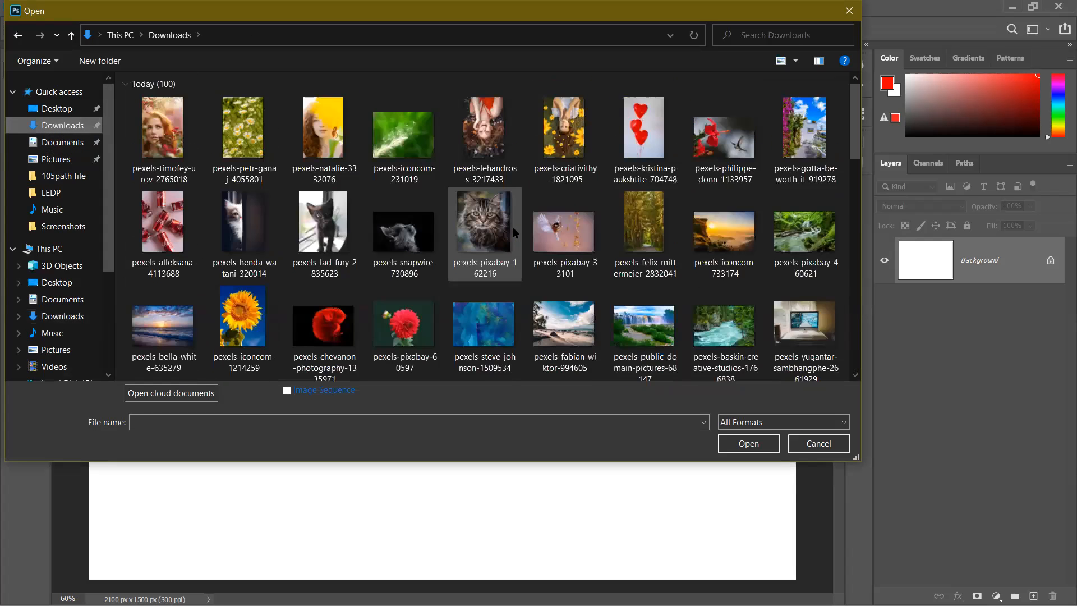
left_click(477, 216)
left_click(729, 444)
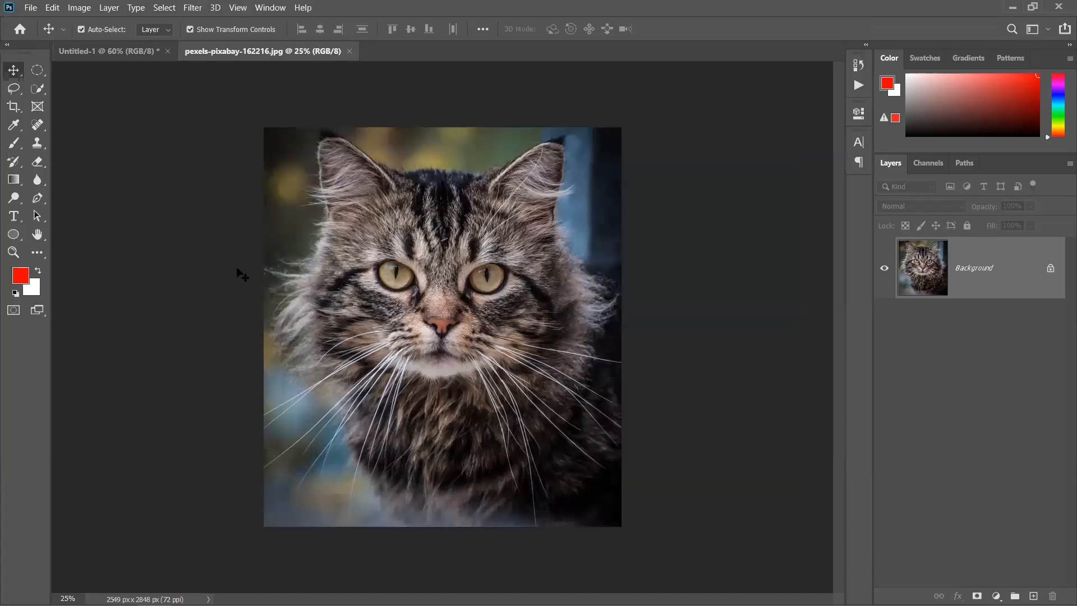
Step: Draw an elliptical selection about 1943 × 2062 px over the cat's face with 50 px feather and turn it into a layer mask
left_click(37, 69)
left_click_drag(323, 169, 592, 454)
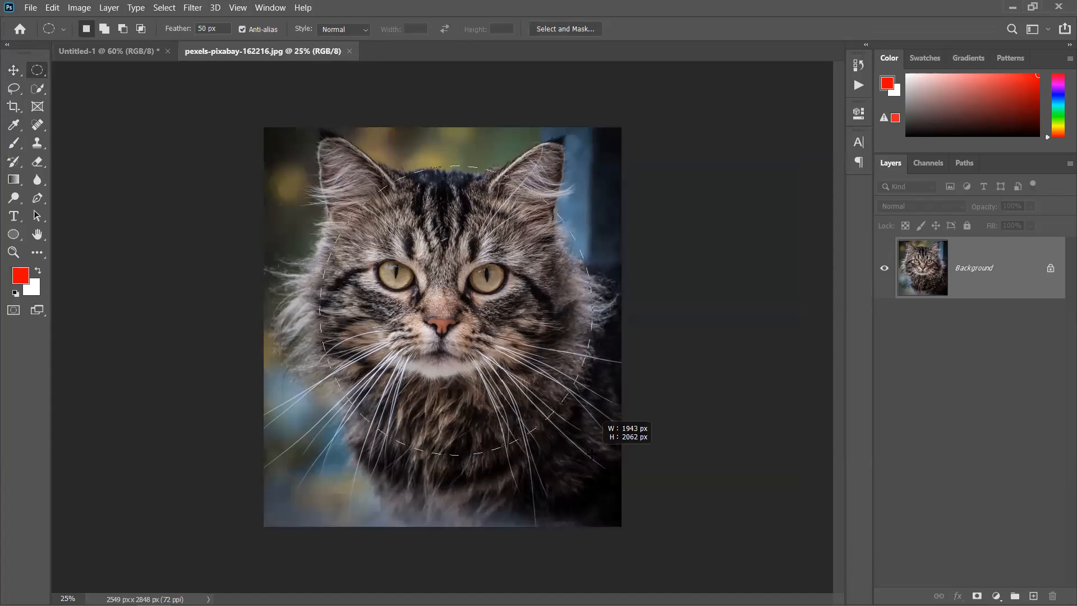
left_click_drag(454, 305, 434, 293)
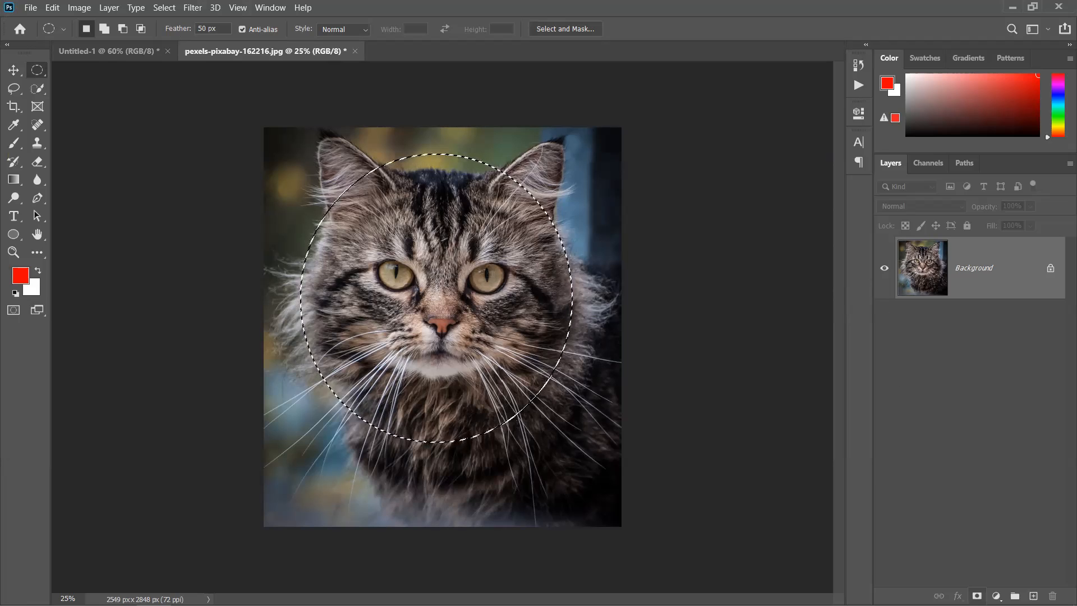
left_click(977, 596)
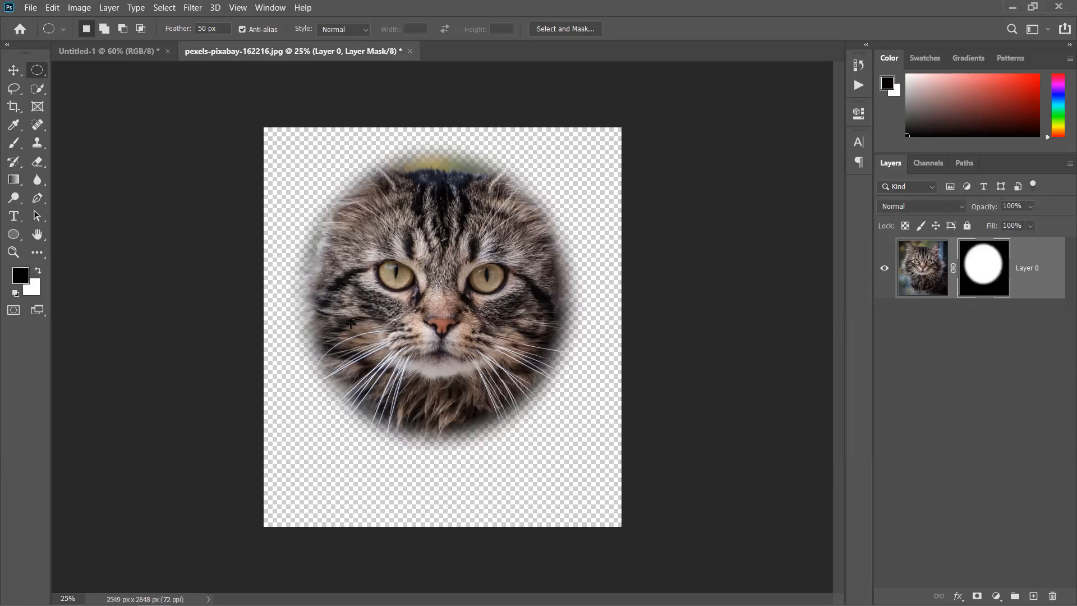
Step: Copy the masked cat layer into Untitled-1 with the Move tool
left_click(13, 70)
left_click_drag(447, 279, 370, 300)
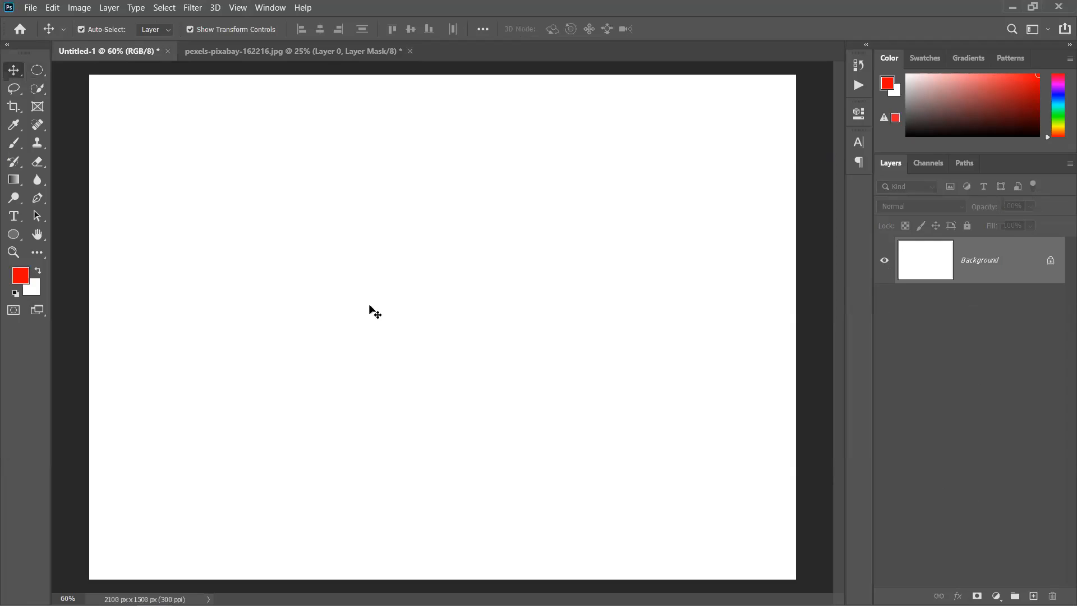
scroll(389, 326, "down", 3)
left_click(297, 56)
left_click_drag(427, 315, 392, 308)
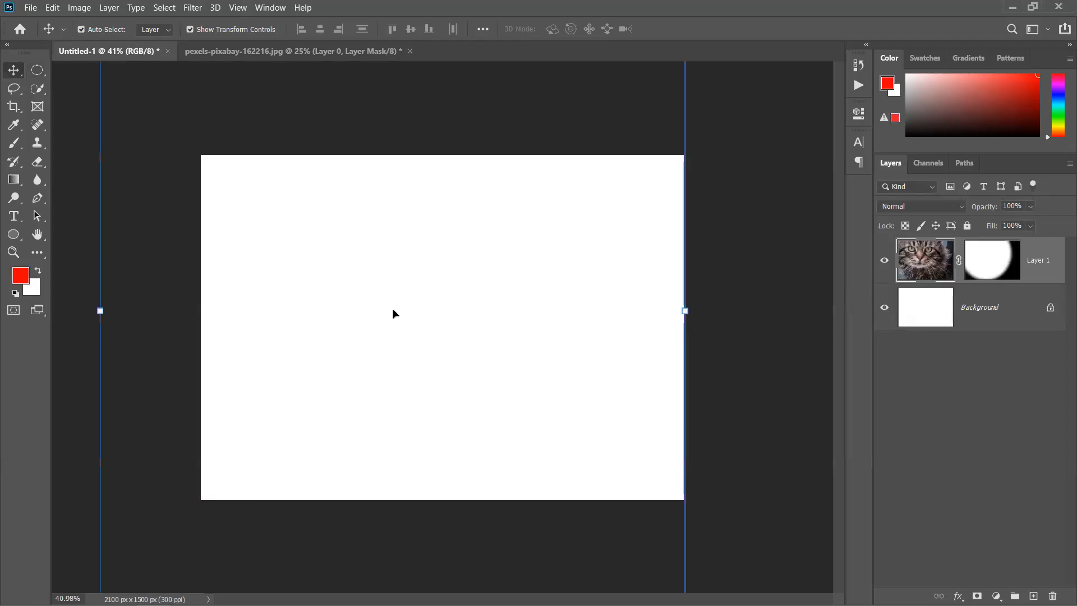
Step: Scale the masked cat in Untitled-1 to 47.56% and place it on the left half of the canvas
key("ctrl+t")
left_click_drag(685, 313, 528, 342)
left_click_drag(380, 314, 362, 339)
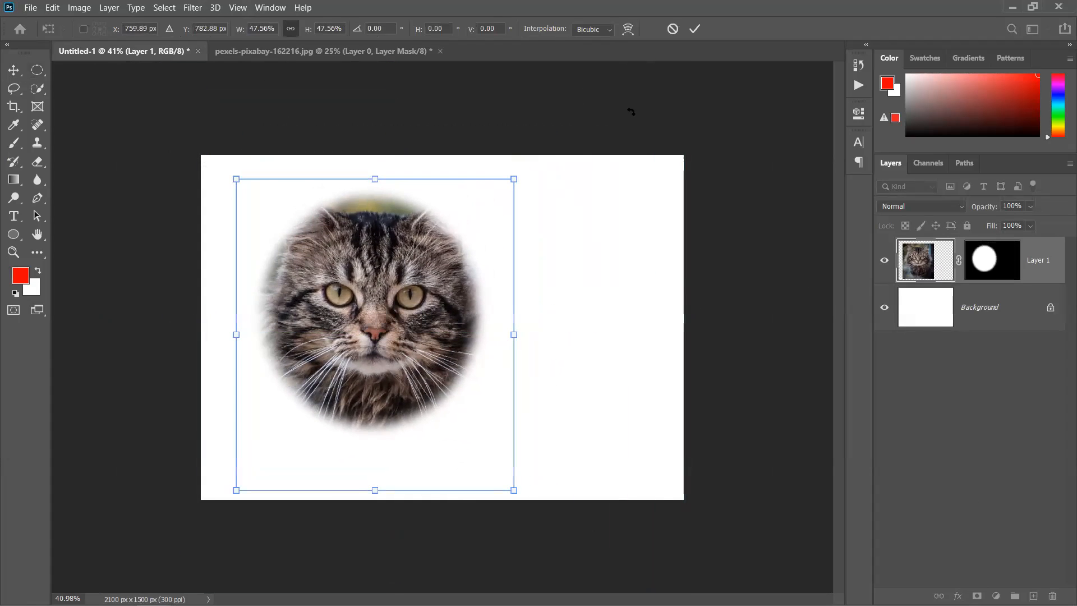
left_click(695, 29)
left_click(733, 233)
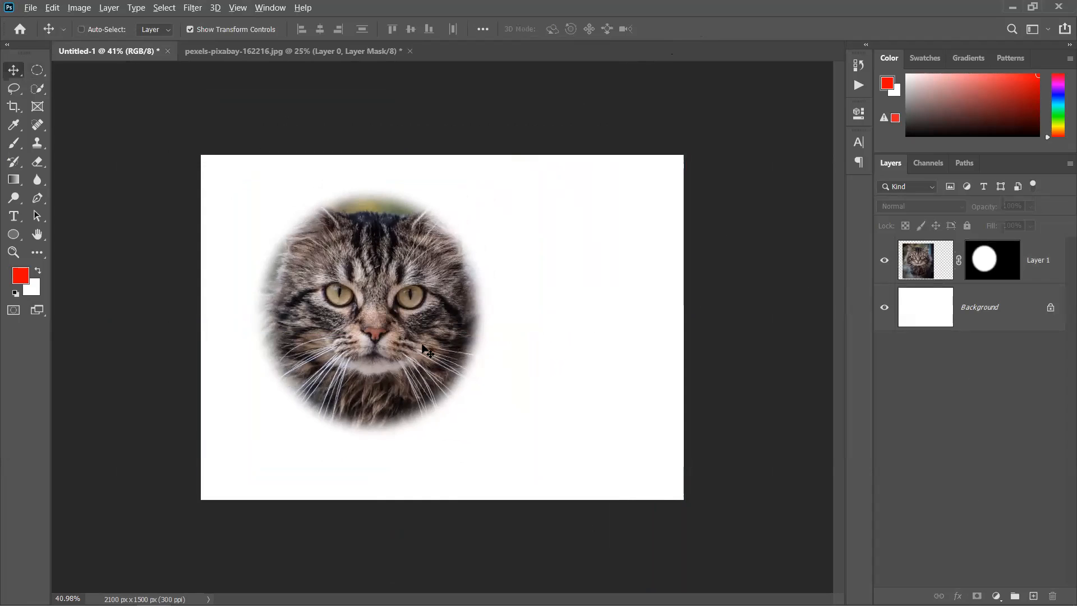
Step: Examine the cat's feathered edge against the white background at high magnification
scroll(437, 331, "up", 5)
scroll(499, 309, "up", 2)
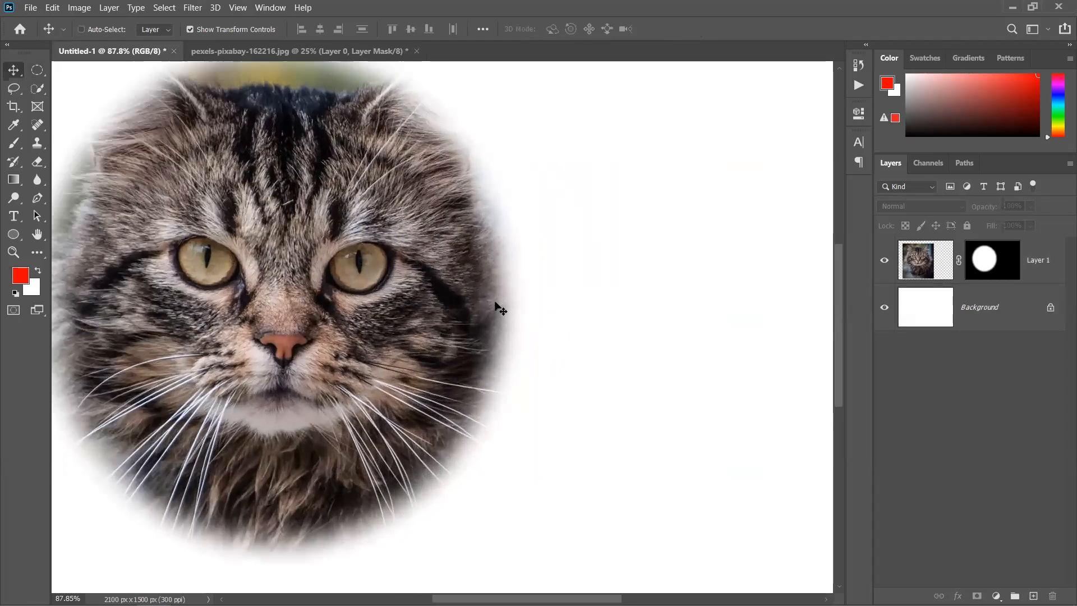
scroll(512, 318, "up", 3)
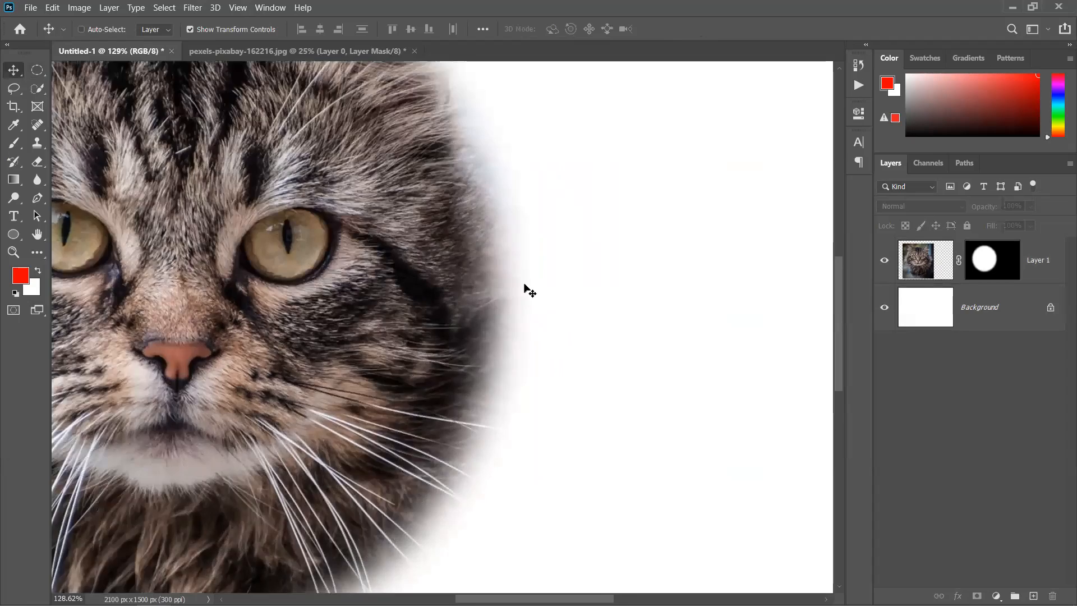
scroll(524, 289, "up", 3)
scroll(517, 289, "up", 2)
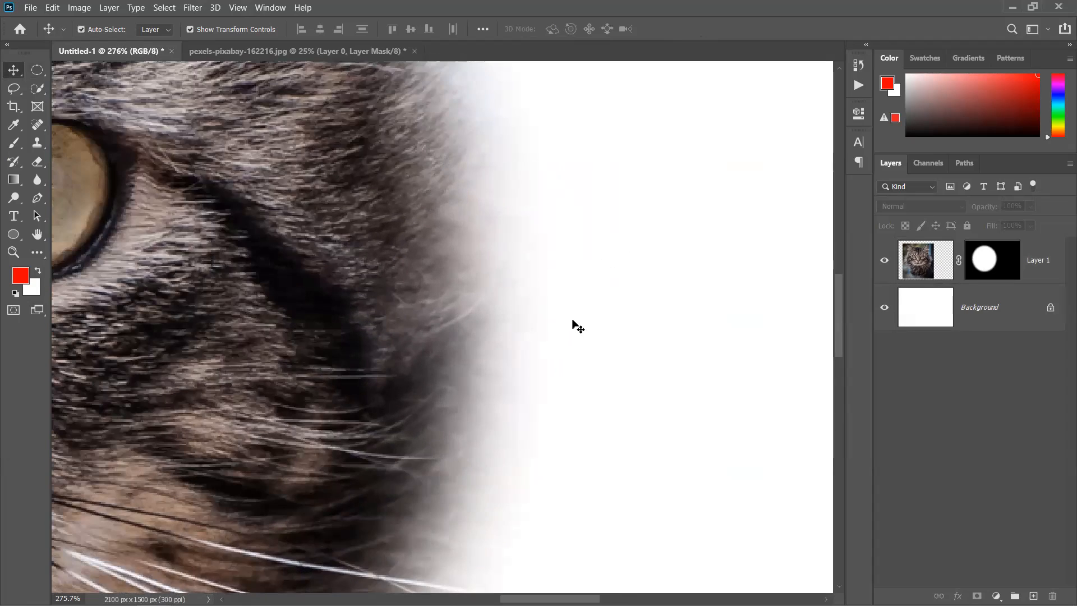
scroll(488, 332, "down", 10)
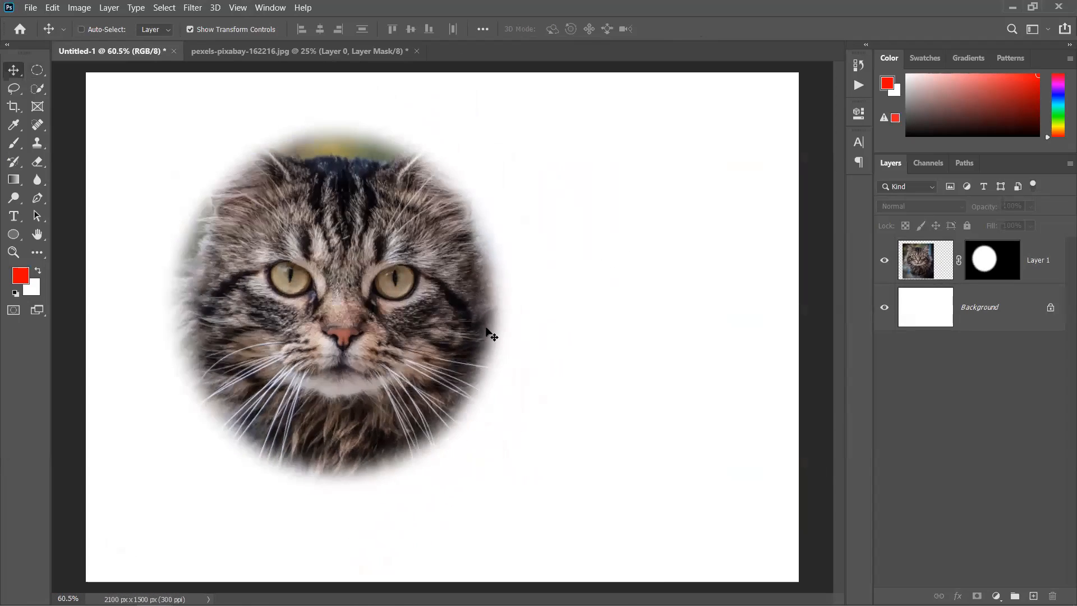
scroll(492, 335, "down", 2)
Step: Undo the layer mask in pexels-pixabay-162216.jpg and set the Elliptical Marquee's feather to 0 px
left_click(306, 51)
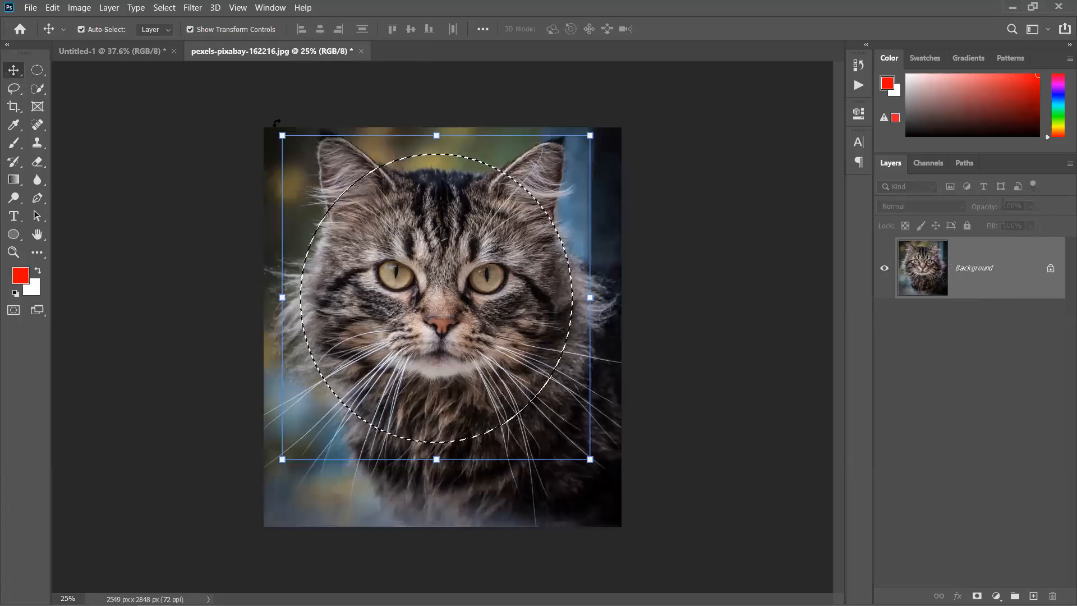
left_click(39, 71)
left_click(183, 30)
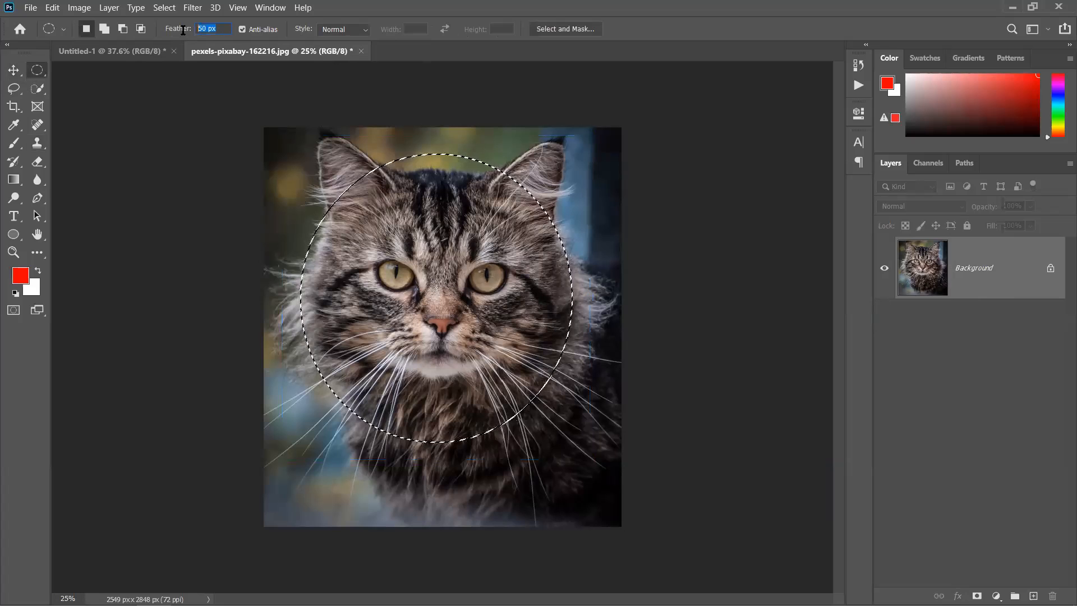
key("BackSpace")
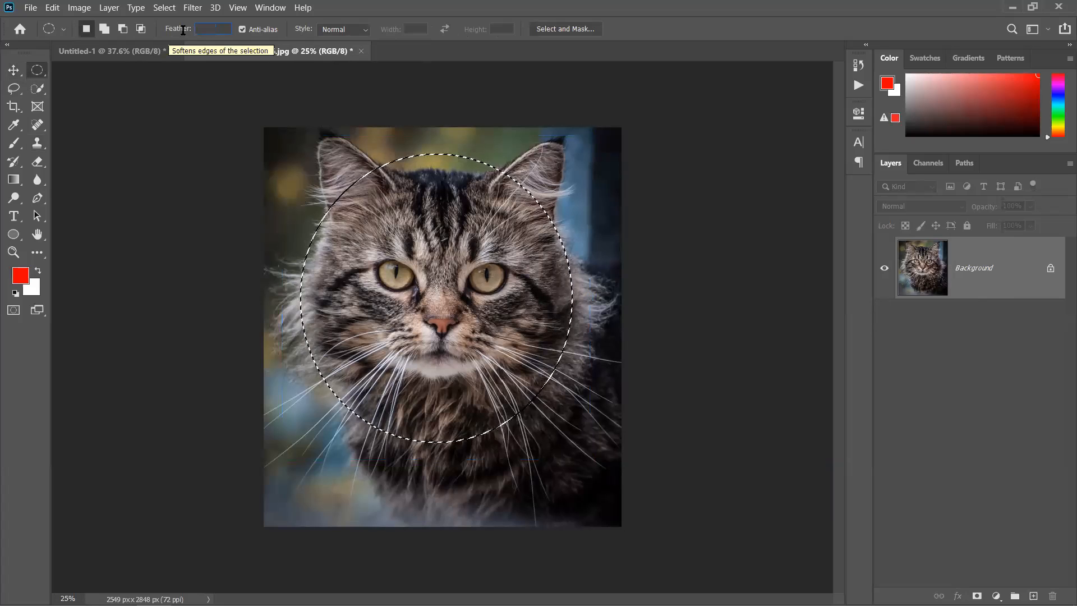
left_click(219, 115)
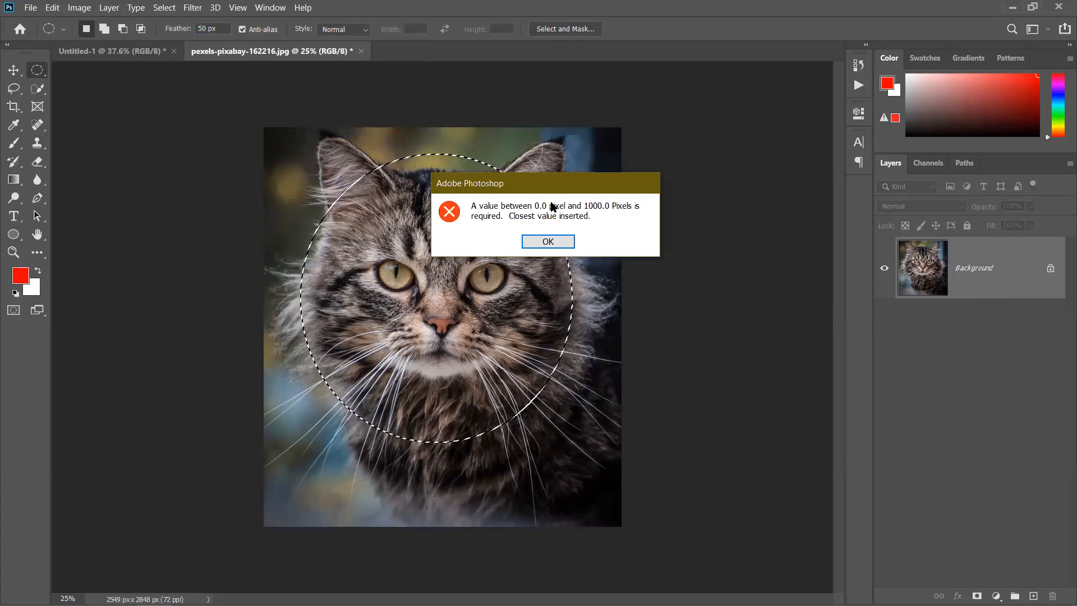
left_click(548, 242)
type(".")
key("BackSpace")
type("0")
key("Return")
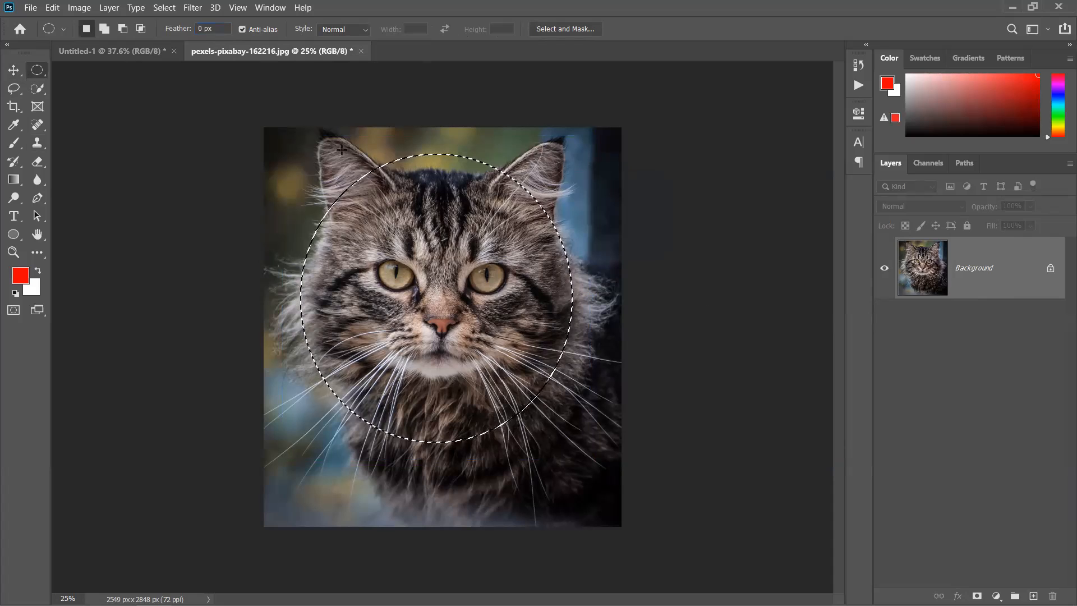
Step: Select a circle around the cat's face with the Elliptical Marquee and turn the hard-edged selection into a layer mask
left_click(391, 218)
left_click_drag(311, 169, 458, 343)
left_click(237, 147)
left_click_drag(317, 206, 563, 450)
left_click_drag(435, 324, 436, 283)
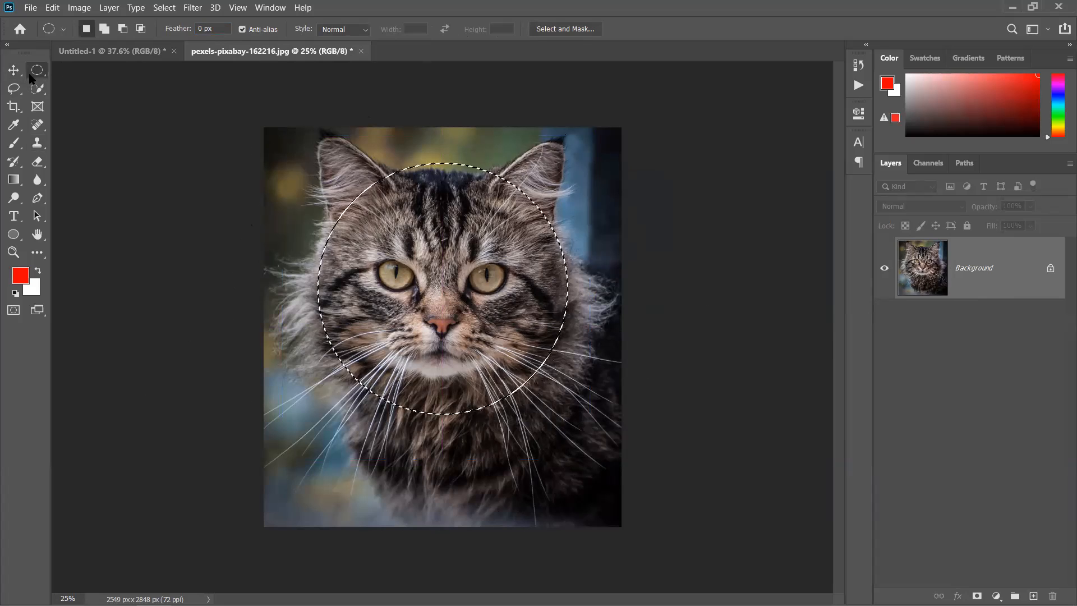
left_click(977, 596)
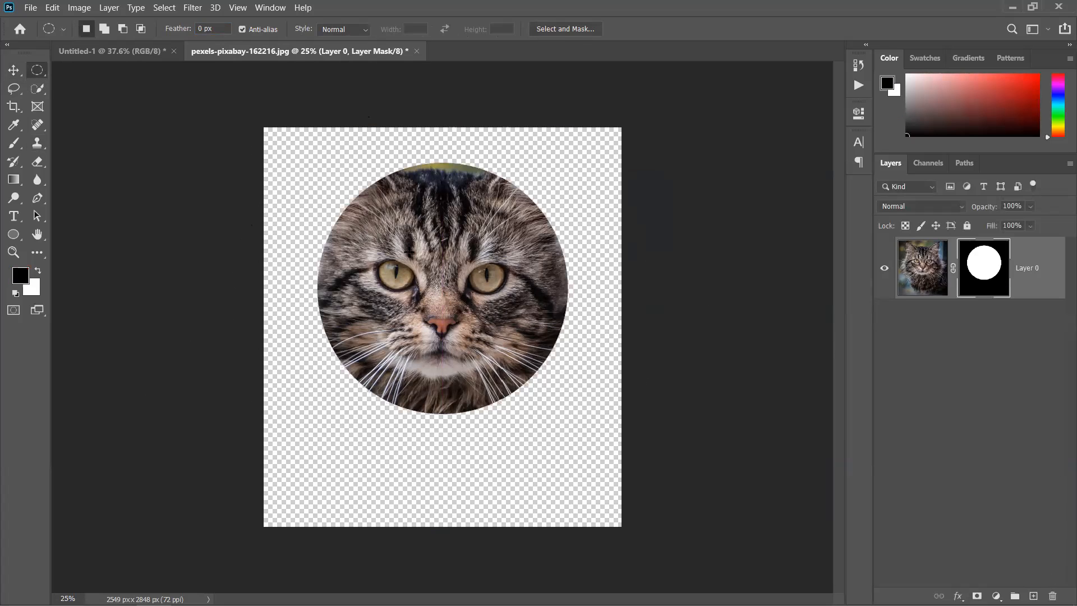
Step: Inspect the masked cat's crisp edge up close and copy the layer into Untitled-1 with the Move tool
left_click(11, 72)
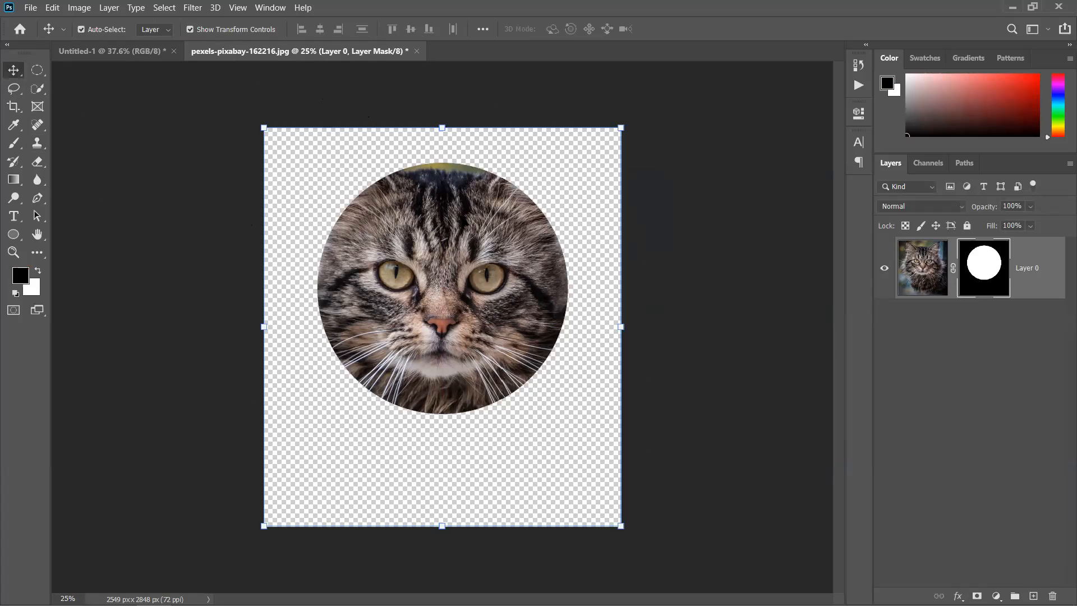
scroll(559, 237, "up", 5)
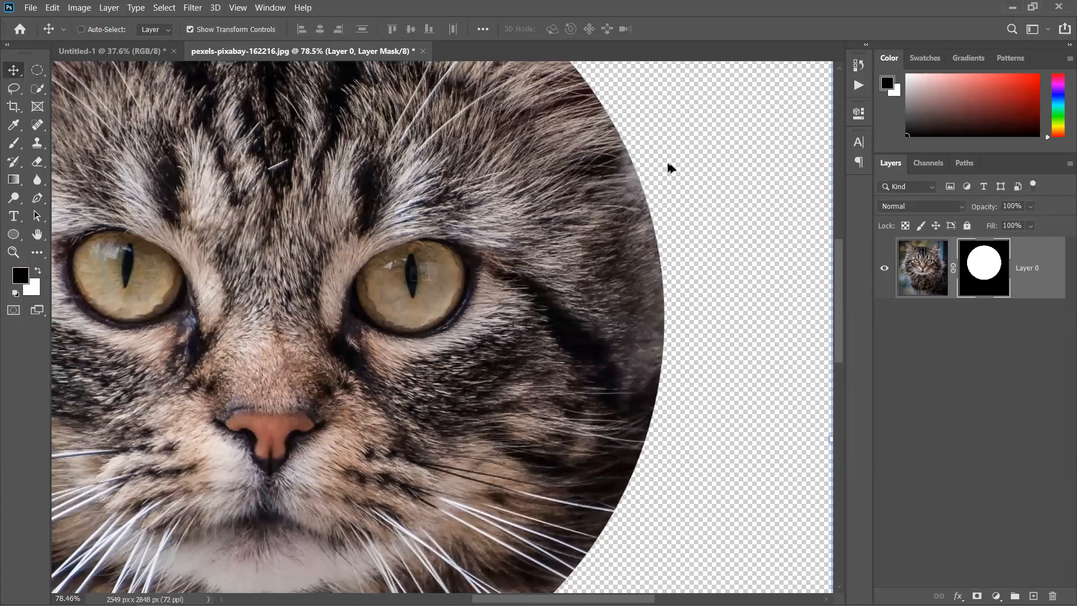
scroll(622, 329, "down", 5)
left_click_drag(444, 227, 523, 312)
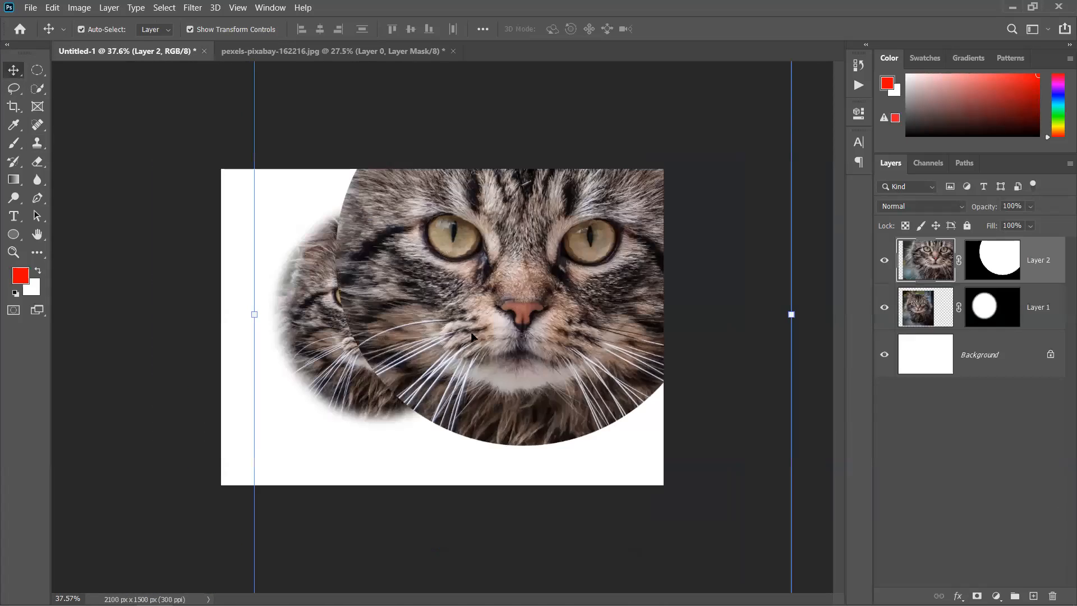
Step: Scale the hard-edged cat in Untitled-1 to 56.77% and place it beside the feathered cat
left_click_drag(259, 314, 370, 314)
left_click_drag(511, 292, 558, 338)
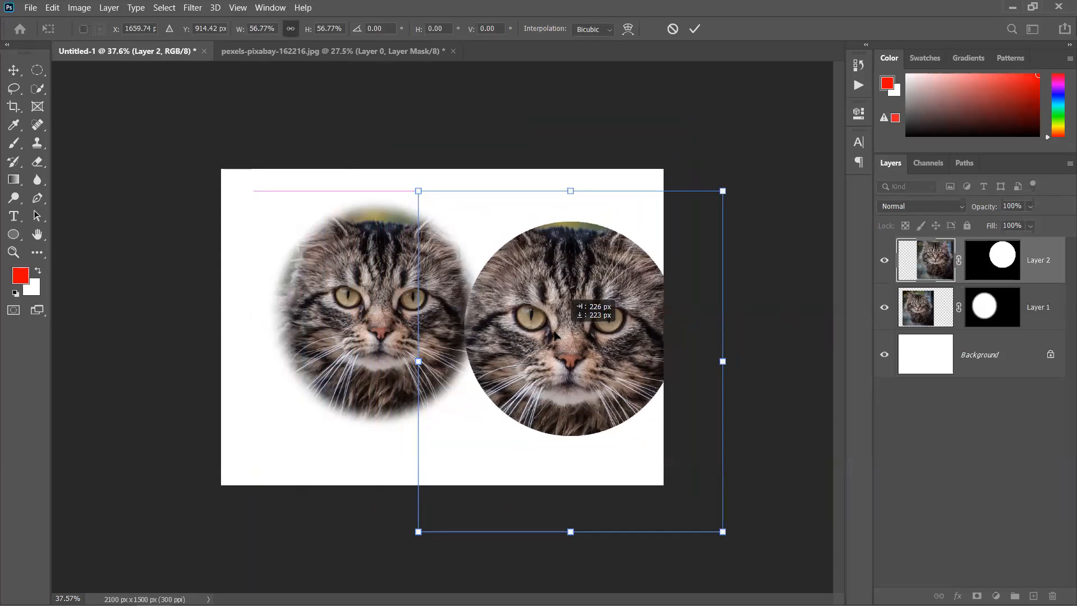
left_click(695, 29)
Step: Space the feathered and hard-edged cats apart side by side and compare their edges up close
left_click_drag(362, 342, 311, 350)
scroll(418, 328, "up", 5)
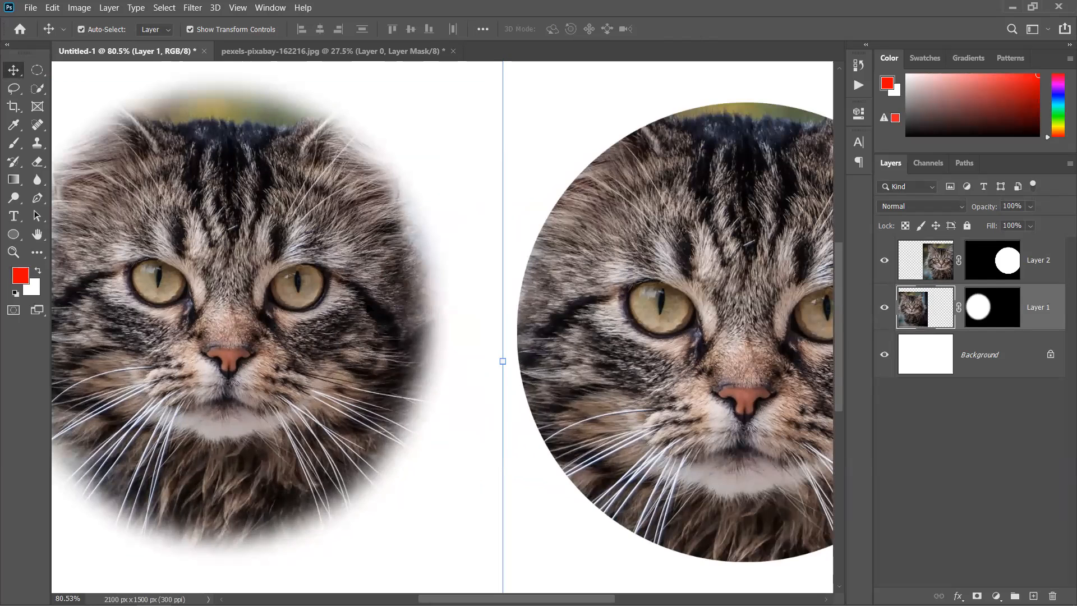
left_click_drag(654, 331, 627, 315)
scroll(619, 311, "down", 2)
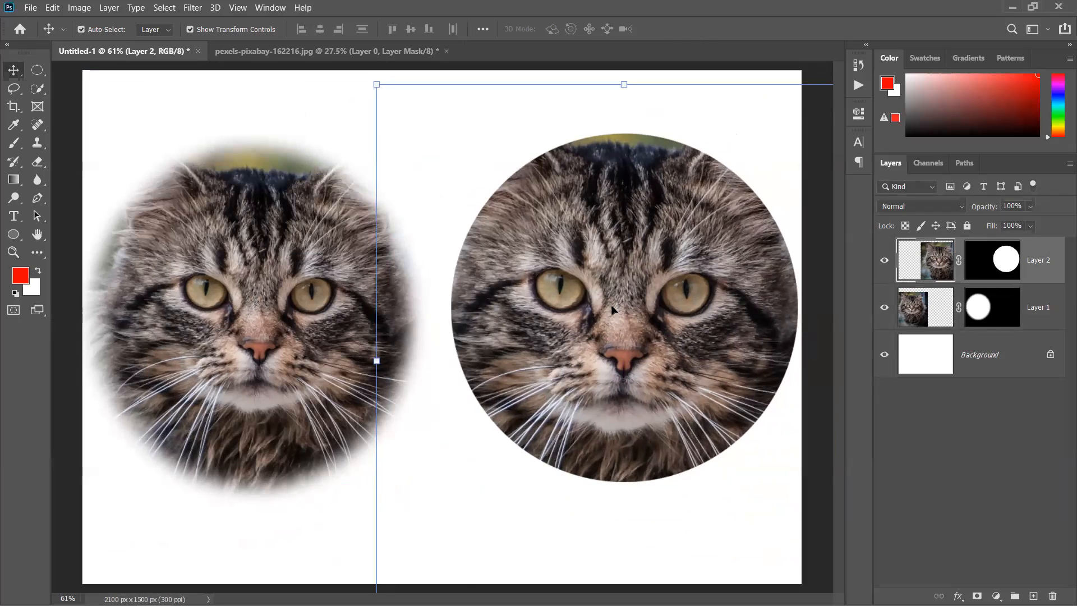
Step: Delete the hard-edged cat layer and move the feathered cat closer to the canvas centre
key("Delete")
scroll(496, 349, "down", 1)
left_click_drag(343, 317, 422, 297)
key("ctrl+0")
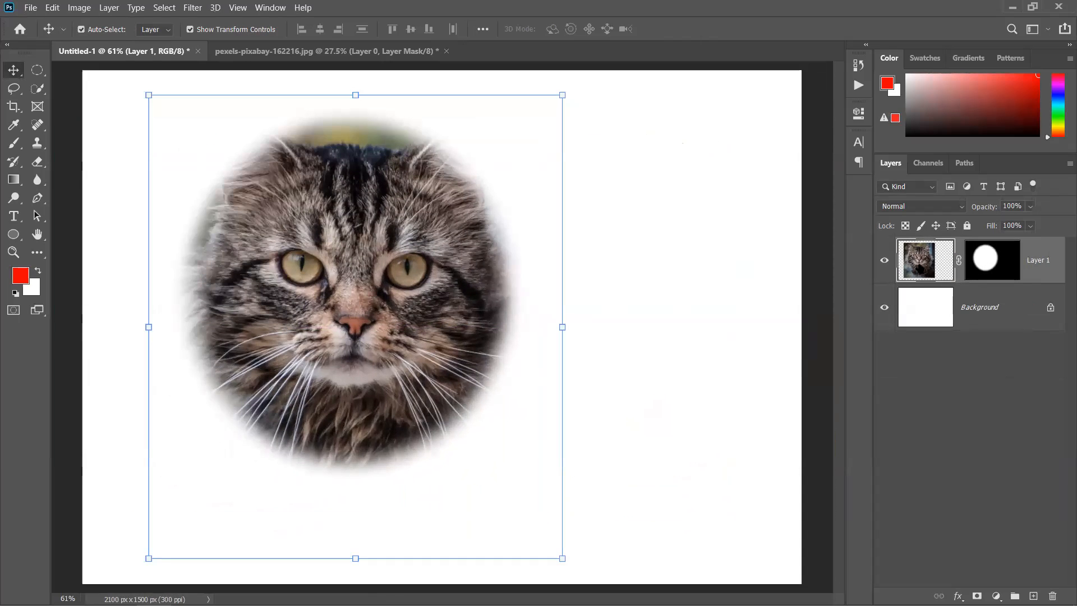
Step: Unlink Layer 1 from its mask and reposition the cat photo inside the feathered circle
left_click(959, 259)
left_click_drag(214, 309, 364, 304)
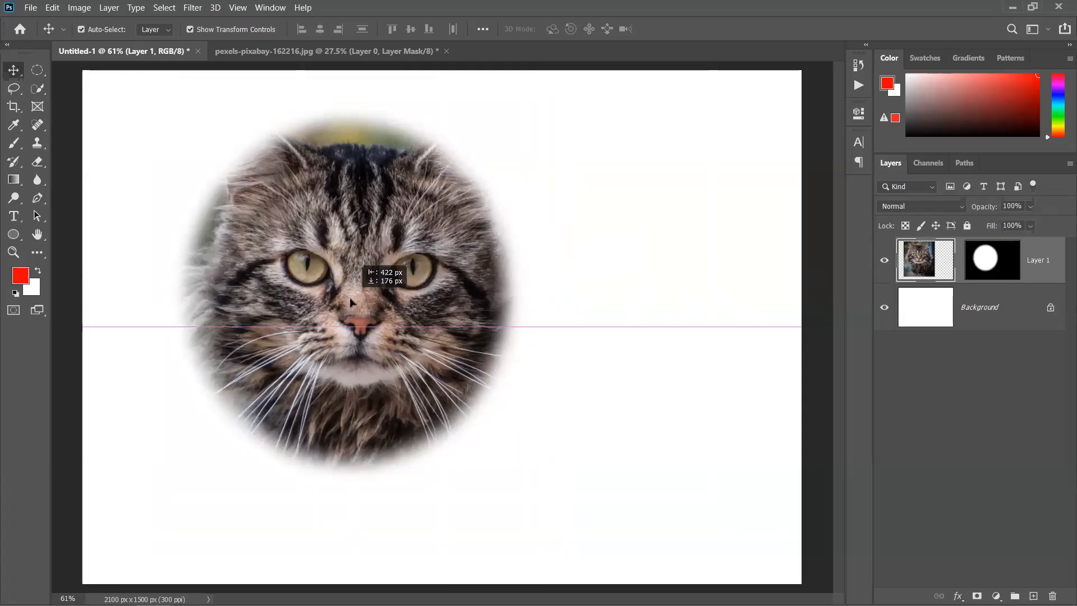
mouse_move(339, 292)
left_mouse_down()
mouse_move(399, 282)
mouse_move(352, 267)
mouse_move(355, 287)
left_mouse_up()
left_click_drag(426, 280, 408, 274)
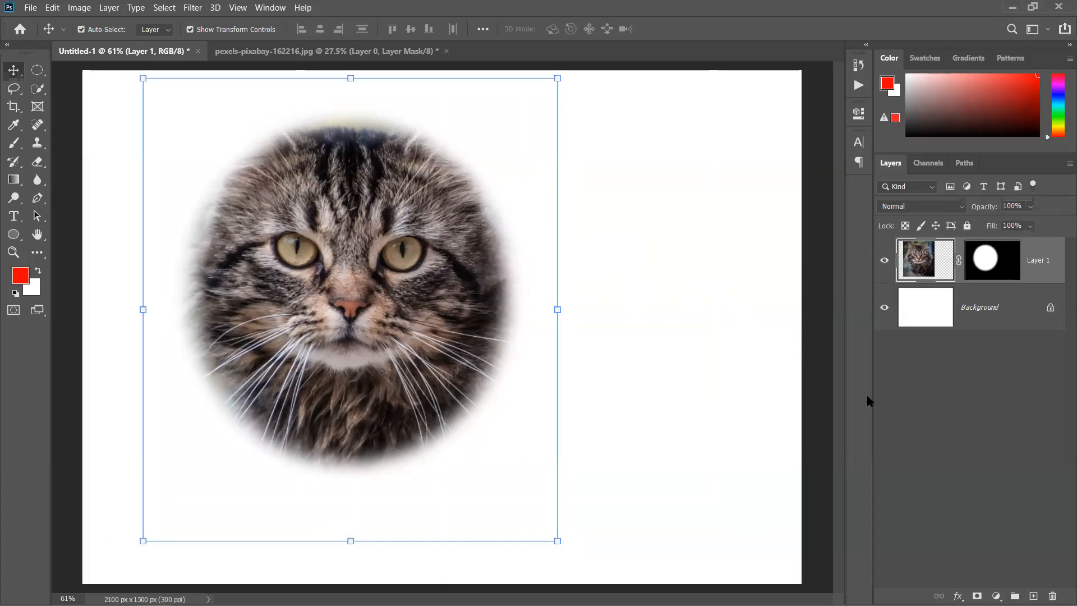
Step: Nudge the cat together with its mask and scale both to 86.75%
mouse_move(347, 258)
left_mouse_down()
mouse_move(197, 275)
mouse_move(284, 270)
mouse_move(330, 348)
mouse_move(453, 305)
mouse_move(603, 307)
mouse_move(263, 279)
mouse_move(342, 257)
mouse_move(358, 266)
left_mouse_up()
key("ctrl+t")
left_click_drag(572, 306, 520, 303)
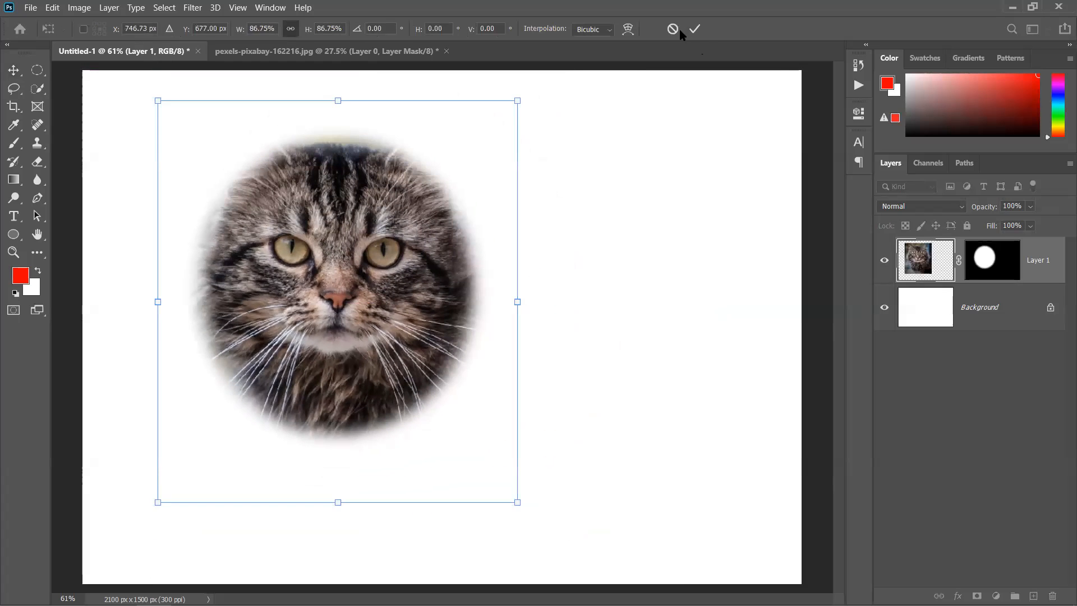
left_click(695, 29)
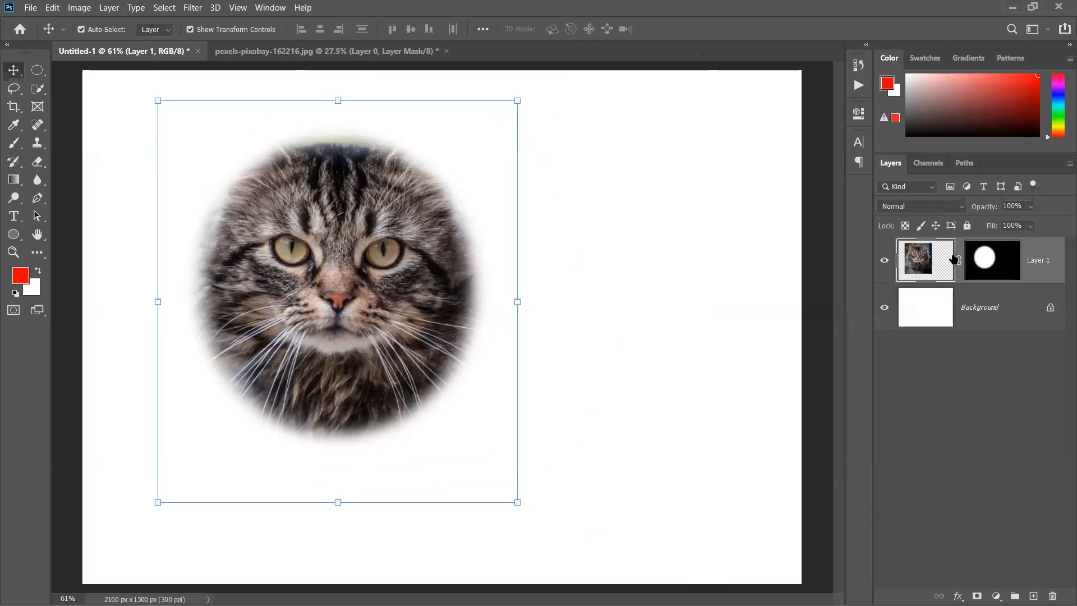
Step: Unlink the mask from Layer 1 again and shift the cat photo down within the feathered circle
left_click(597, 312)
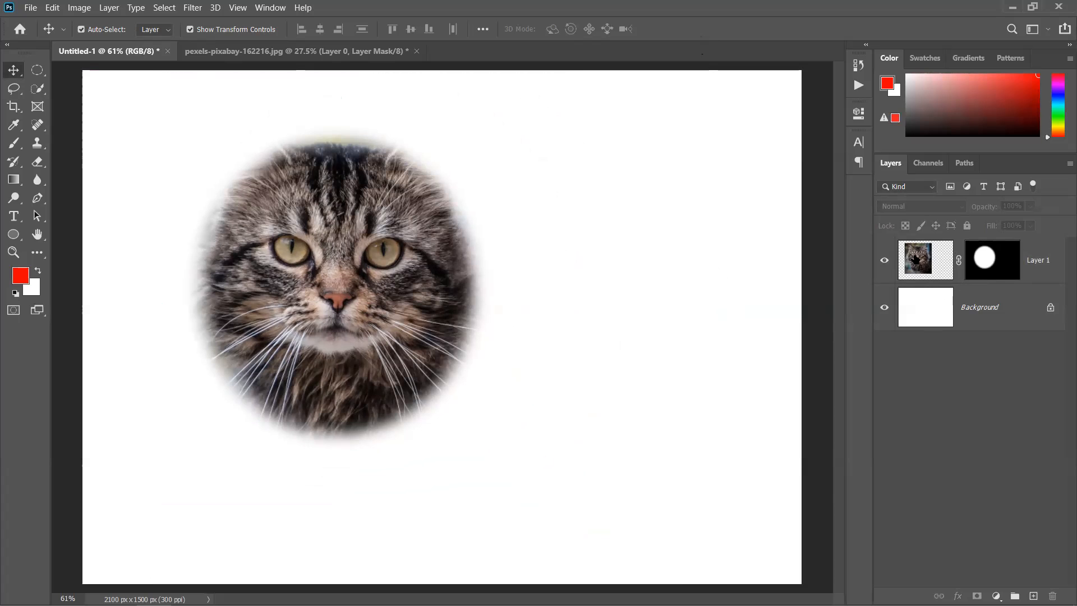
left_click(960, 261)
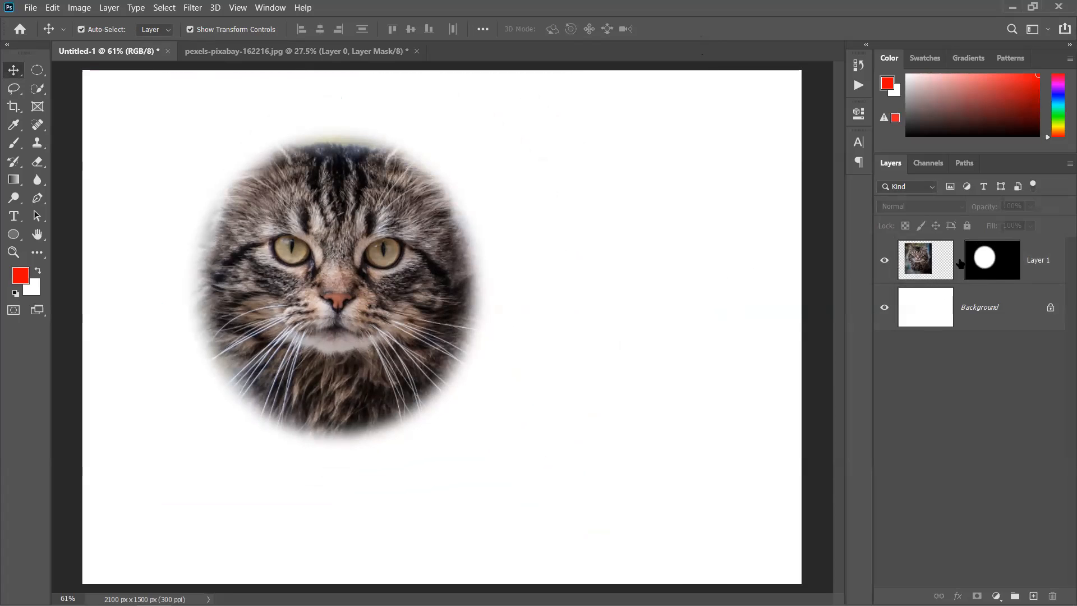
left_click_drag(338, 264, 341, 292)
left_click_drag(352, 248, 353, 225)
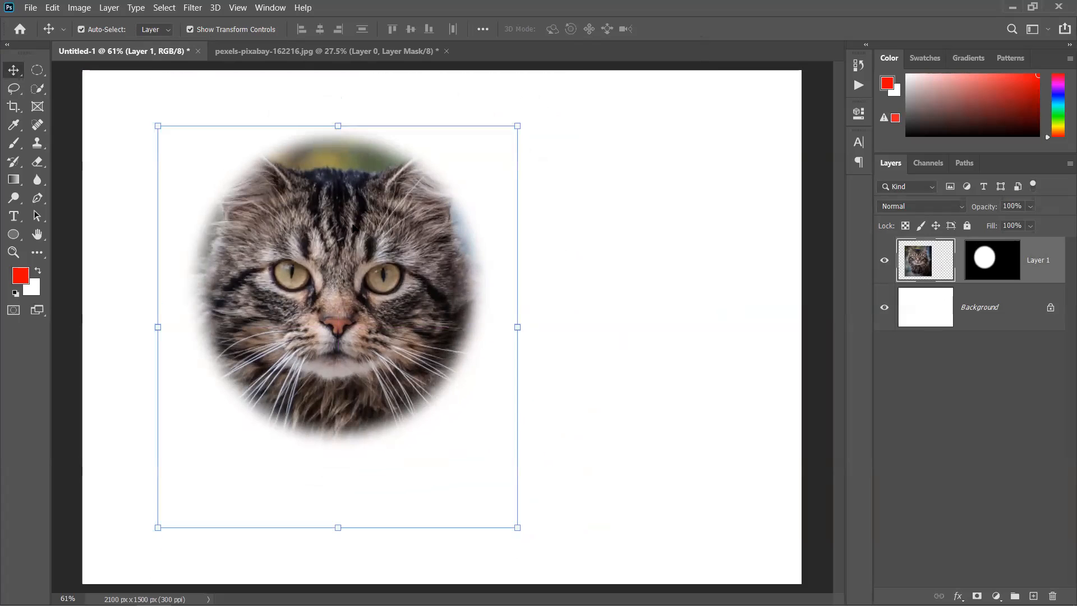
Step: Relink the mask to Layer 1 and move the cat and its mask together to the middle of the canvas
left_click(959, 263)
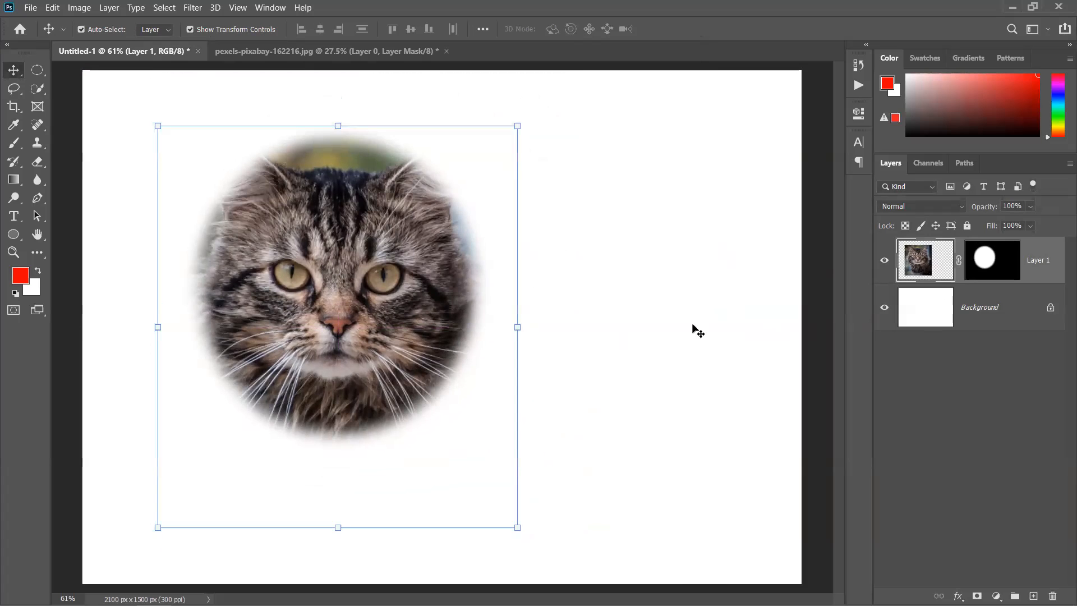
left_click_drag(343, 320, 414, 320)
left_click_drag(464, 290, 378, 299)
left_click(611, 342)
left_click_drag(298, 337, 355, 344)
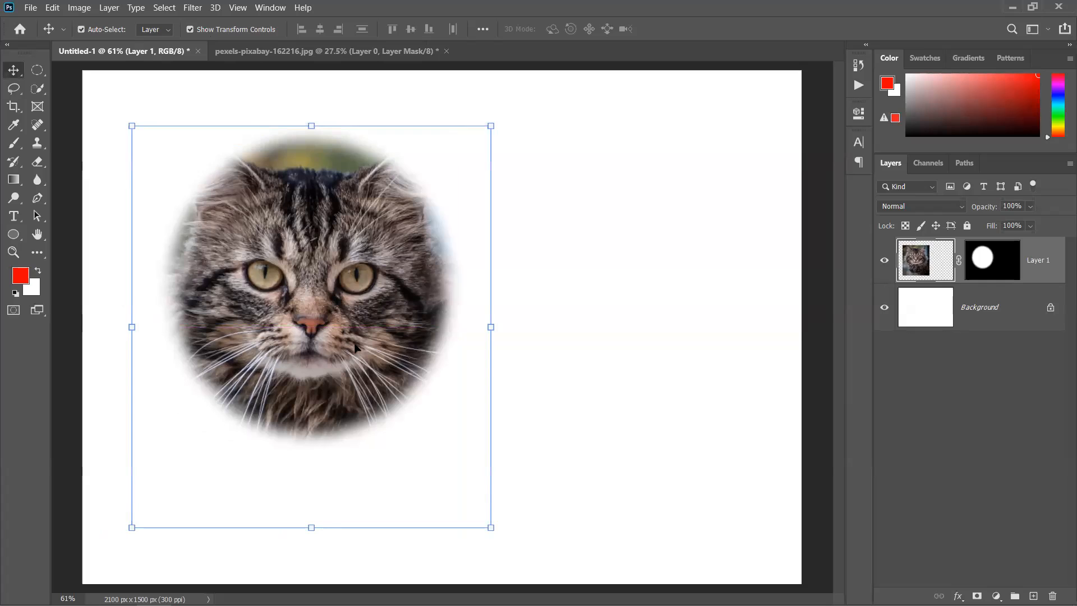
left_click(552, 365)
left_click(283, 322)
left_click_drag(333, 346, 485, 346)
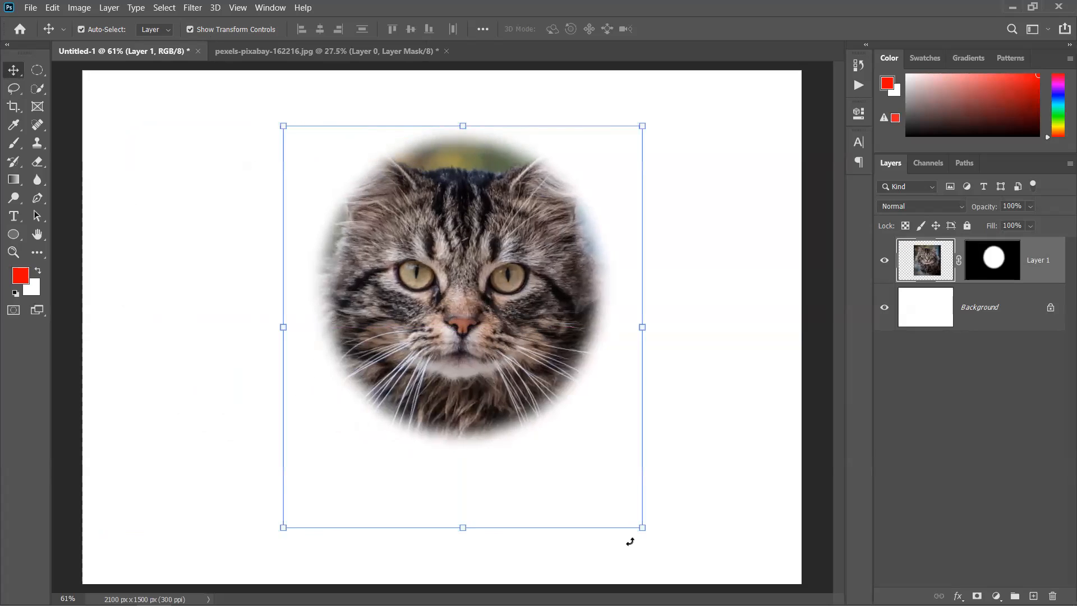
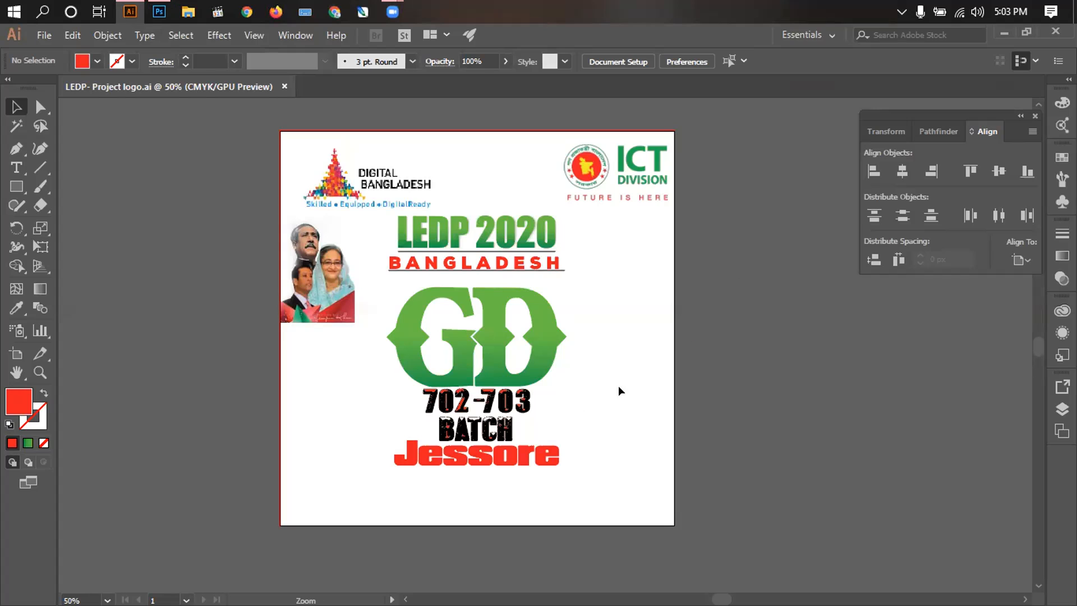
Step: Switch to Illustrator and examine the GD, 702-703 BATCH and Jessore lettering in LEDP- Project logo.ai at different magnifications
left_click(548, 410, "ctrl")
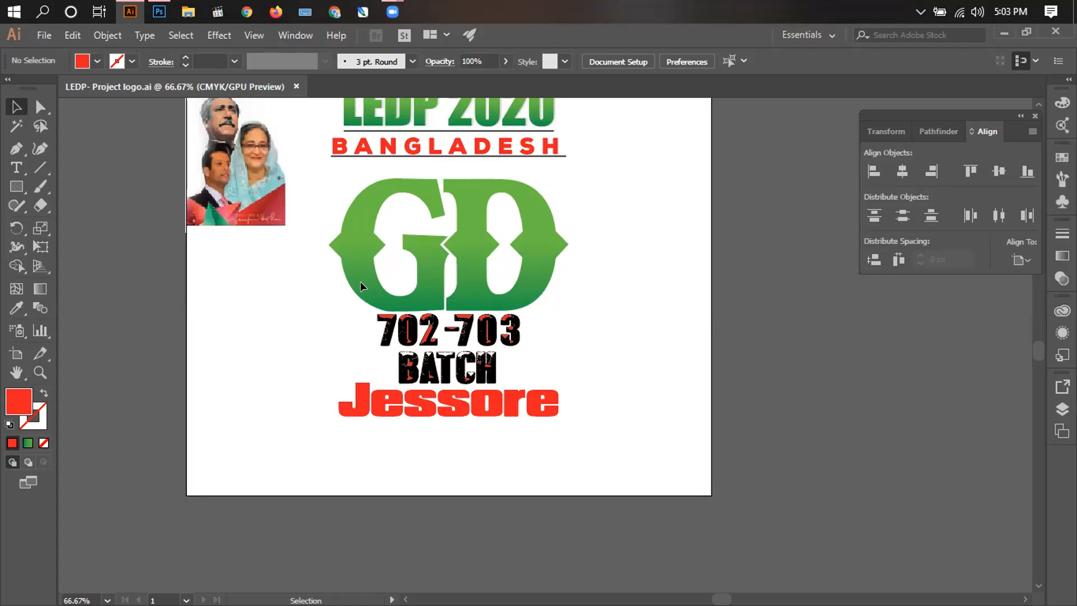
left_click(463, 361, "ctrl")
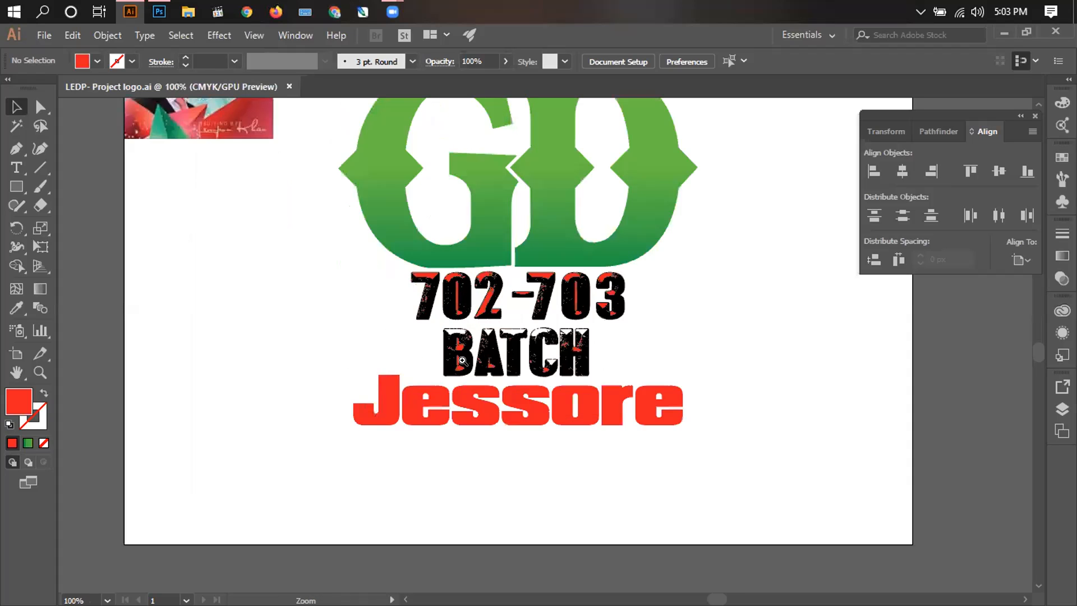
left_click_drag(501, 338, 391, 410)
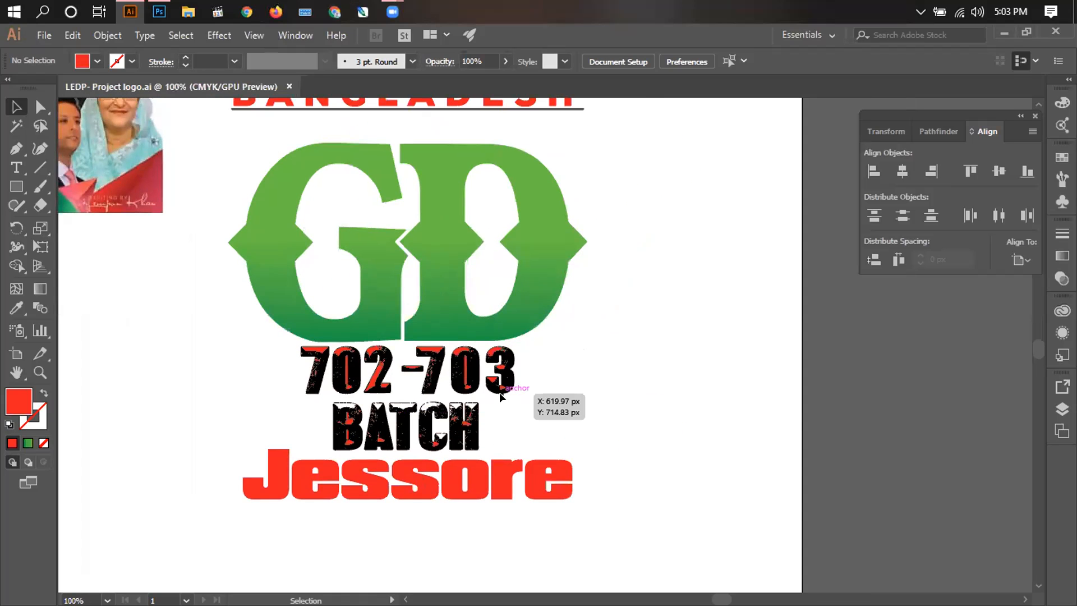
left_click_drag(536, 425, 231, 361)
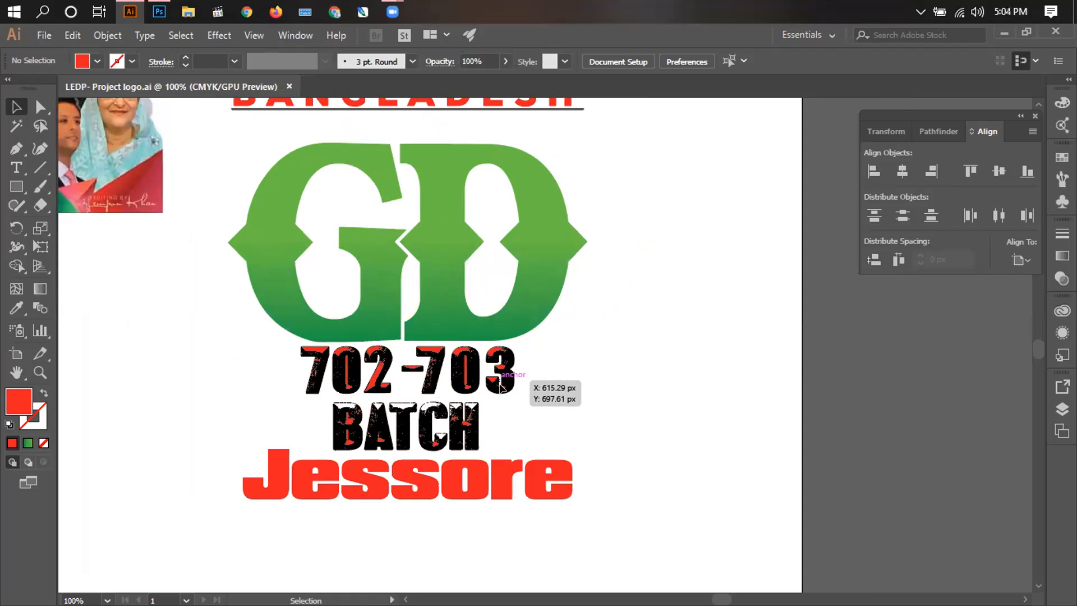
scroll(549, 402, "up", 2)
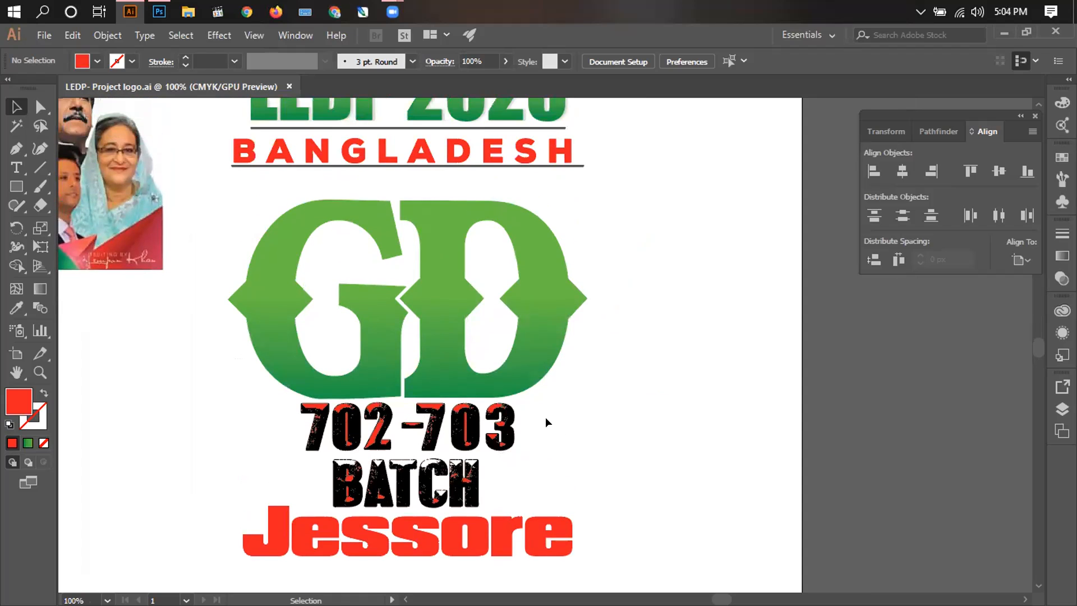
left_click_drag(521, 416, 587, 415)
left_click(598, 417, "ctrl+alt")
left_click_drag(539, 347, 548, 375)
left_click(548, 400)
left_click(539, 387, "ctrl+alt")
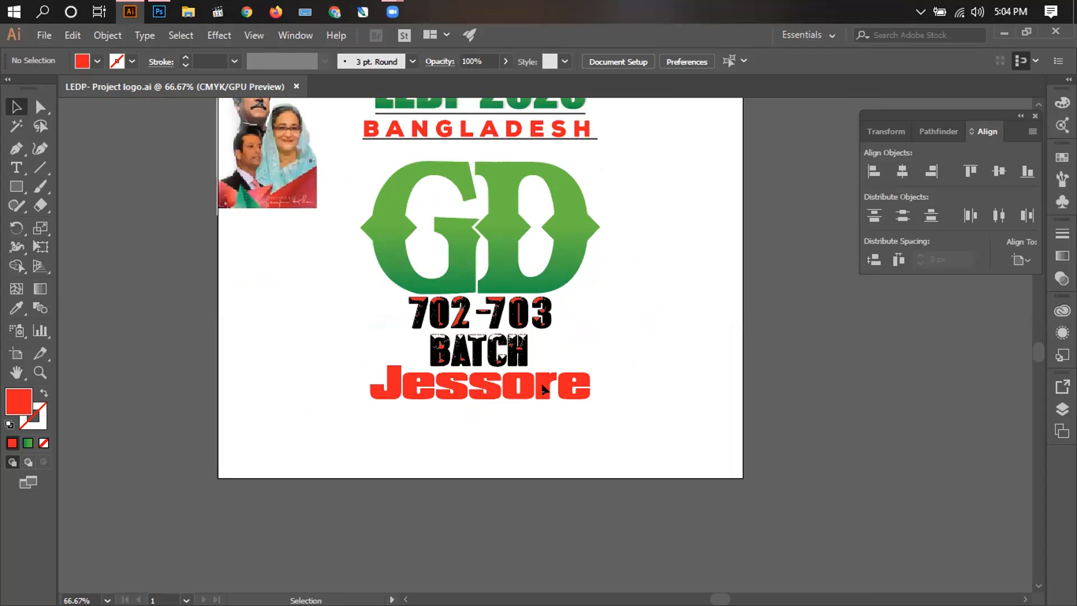
scroll(569, 376, "up", 2)
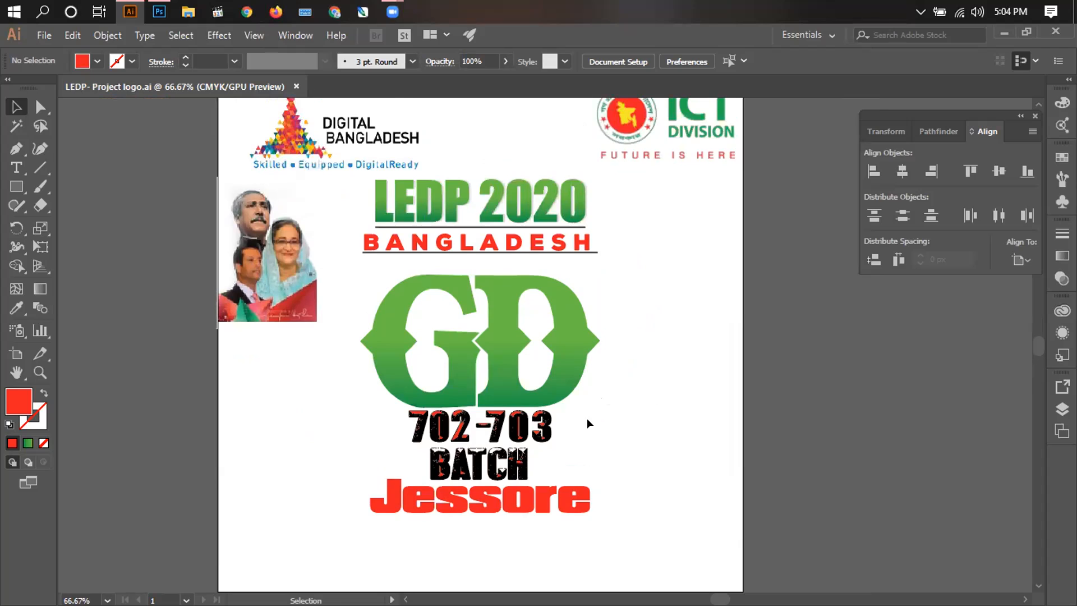
scroll(586, 423, "down", 2)
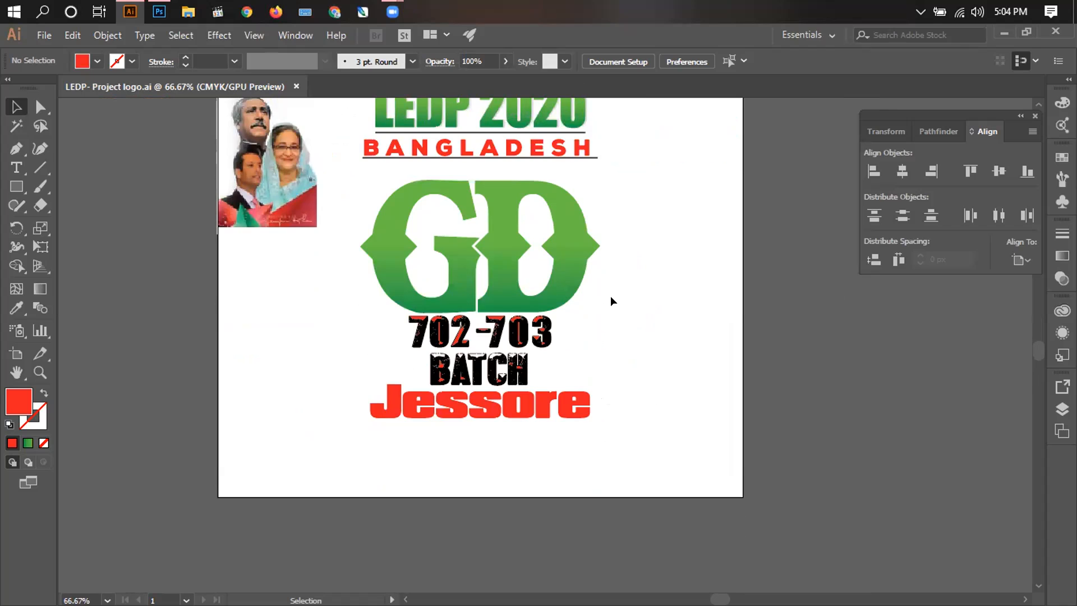
scroll(612, 301, "up", 2)
scroll(597, 312, "up", 2)
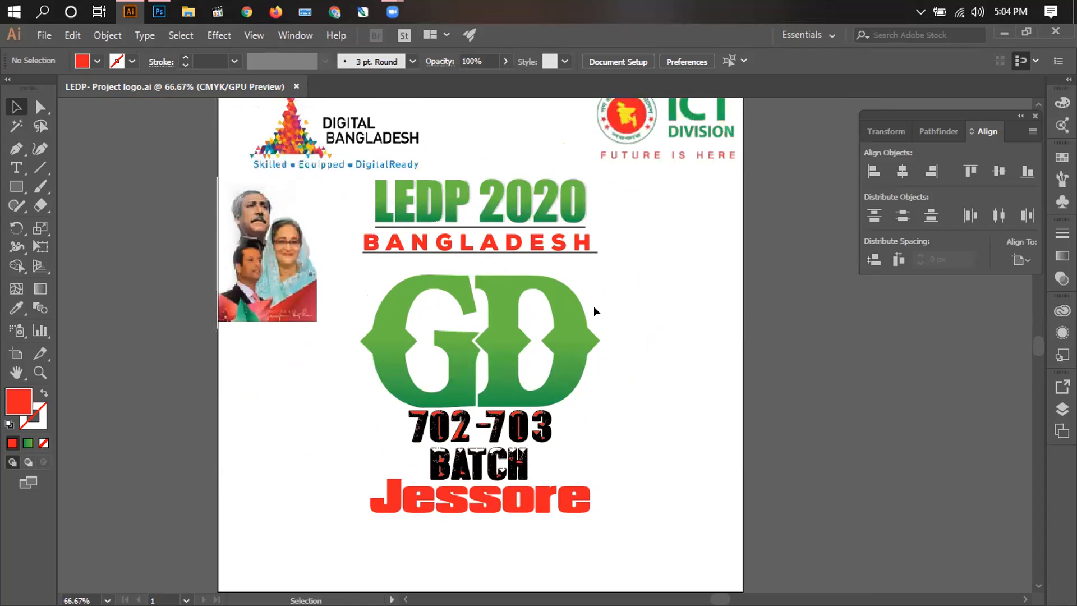
scroll(594, 310, "up", 1)
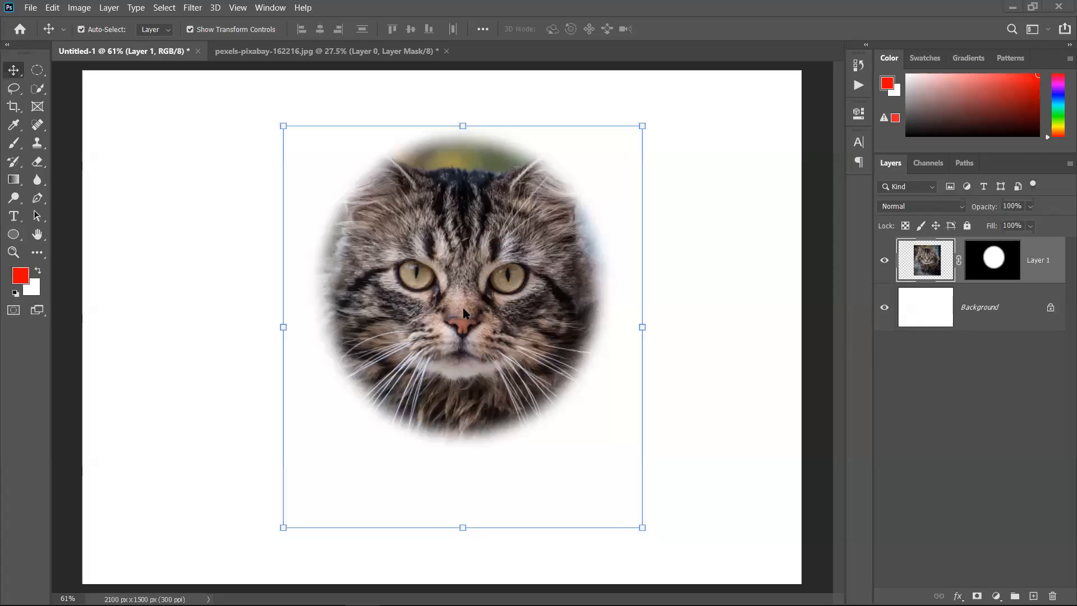
Step: Switch back to Photoshop, shift the masked cat slightly up and to the right in Untitled-1, and deselect the layer
left_click(700, 289)
mouse_move(470, 306)
left_mouse_down()
mouse_move(398, 307)
mouse_move(521, 304)
mouse_move(487, 295)
left_mouse_up()
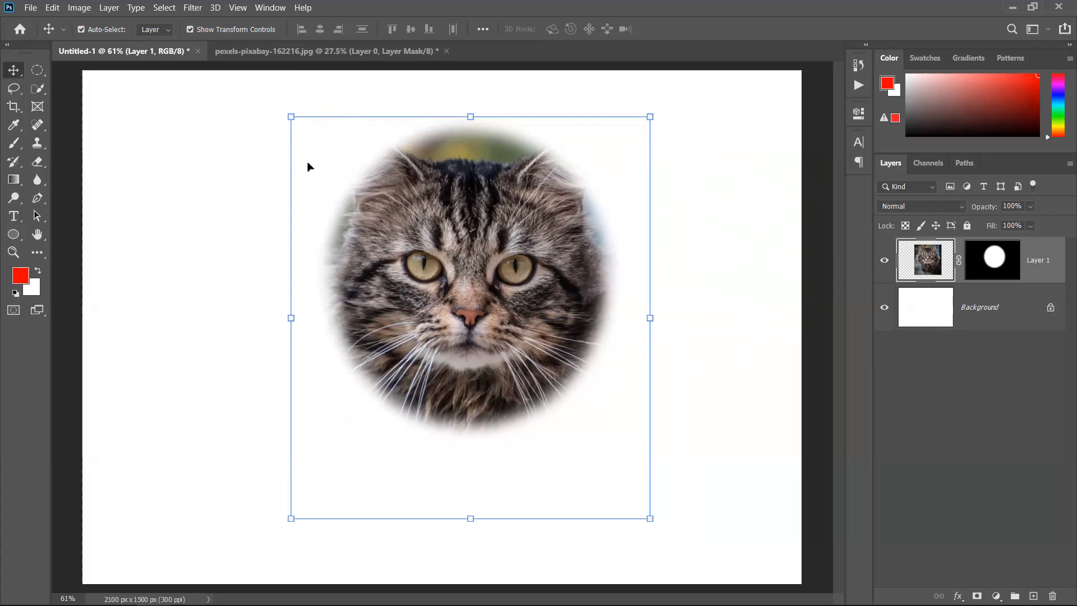
left_click(713, 229)
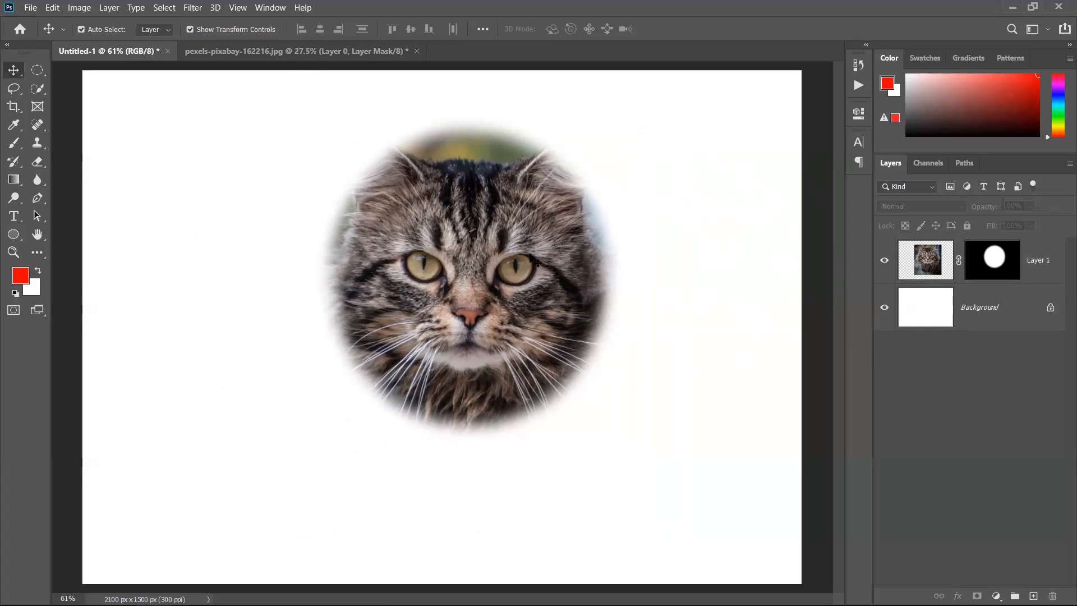
Step: Close Untitled-1 without saving its changes and close pexels-pixabay-162216.jpg
left_click(167, 51)
left_click(551, 241)
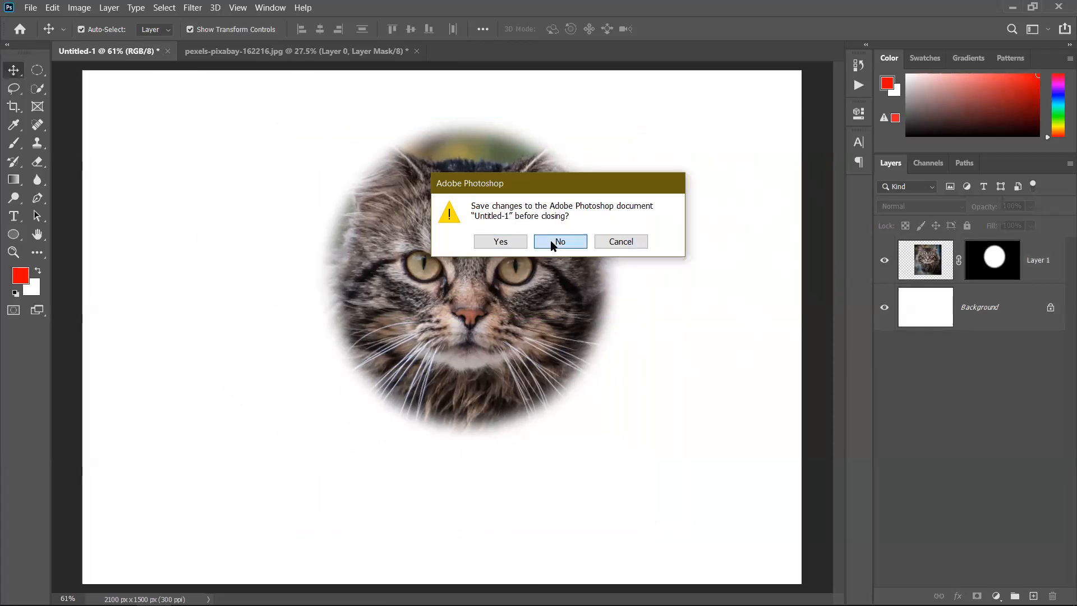
left_click(291, 51)
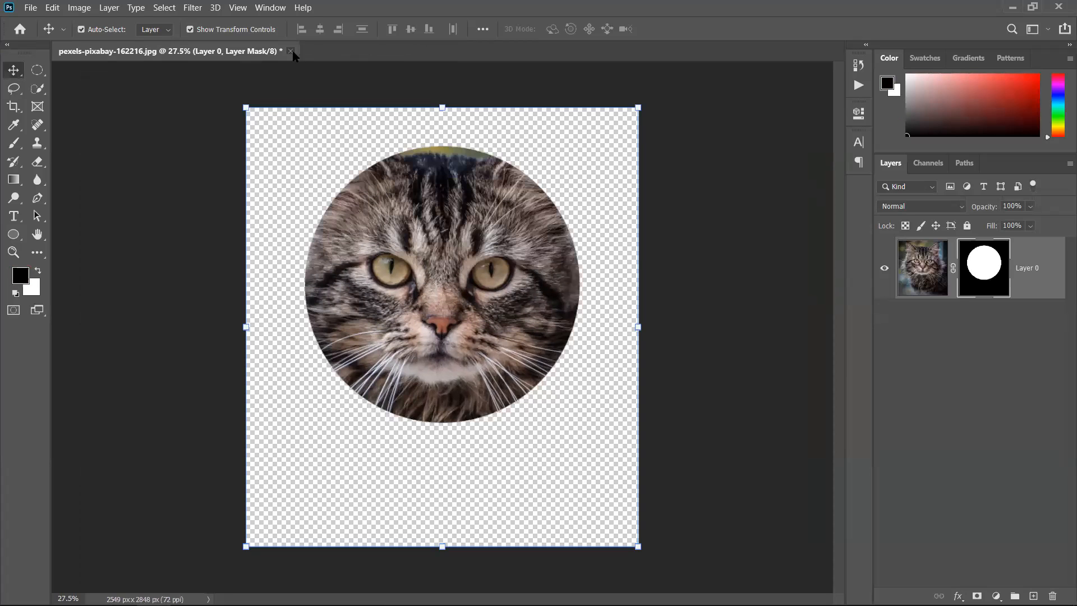
key("Return")
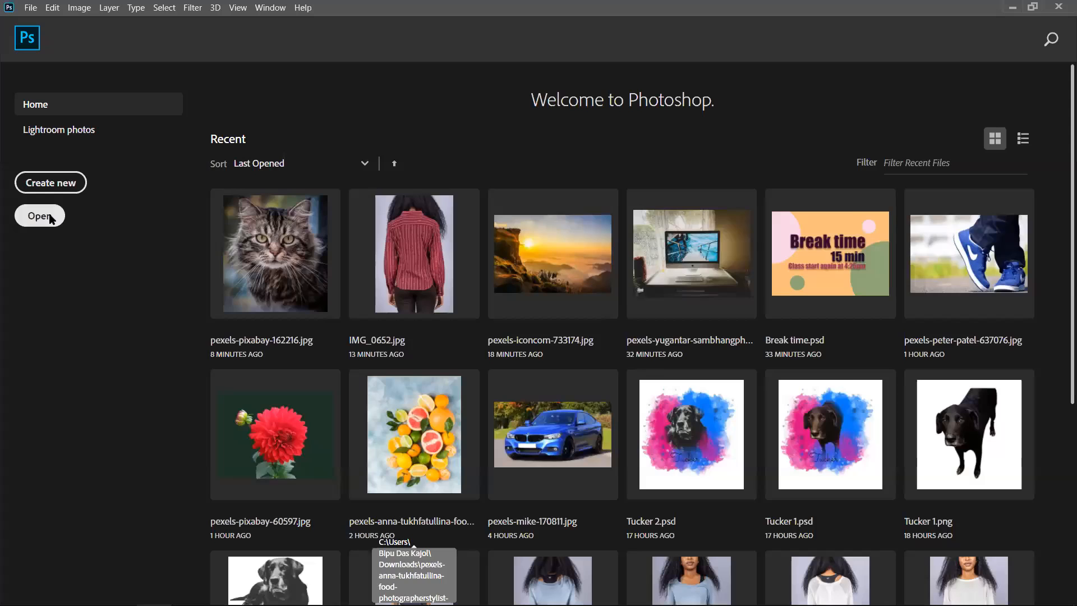
Step: Open pexels-charles-kettor-831475.jpg from the Downloads folder
left_click(42, 213)
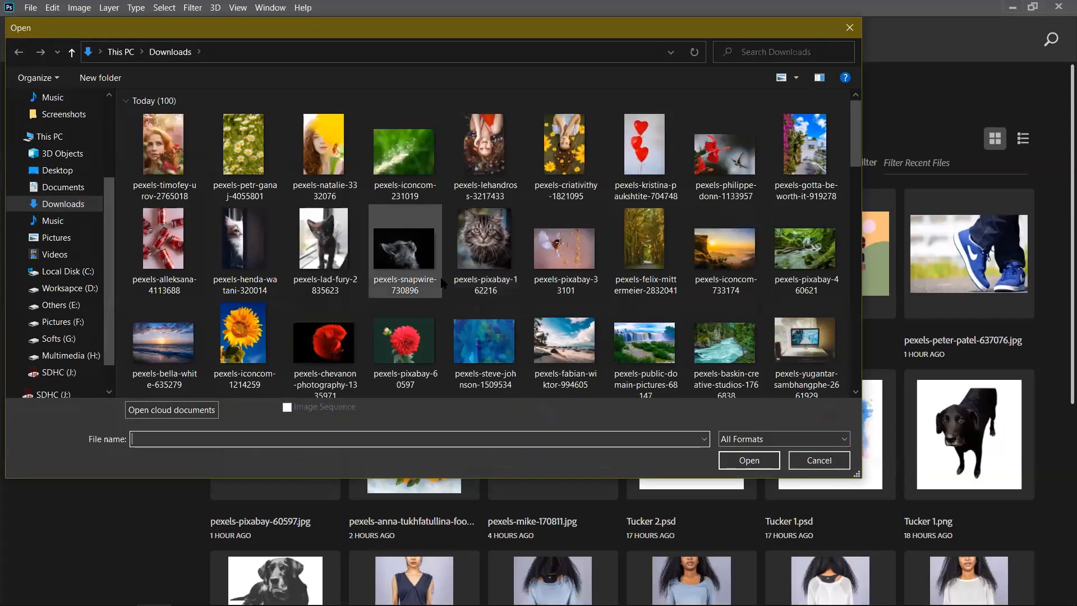
scroll(443, 282, "down", 1)
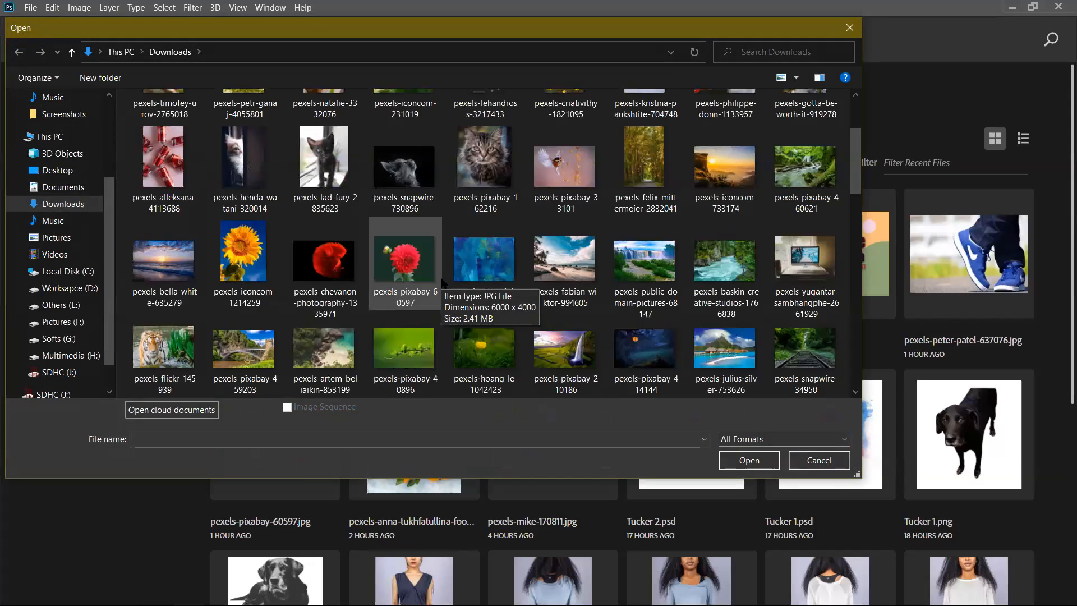
scroll(443, 282, "down", 6)
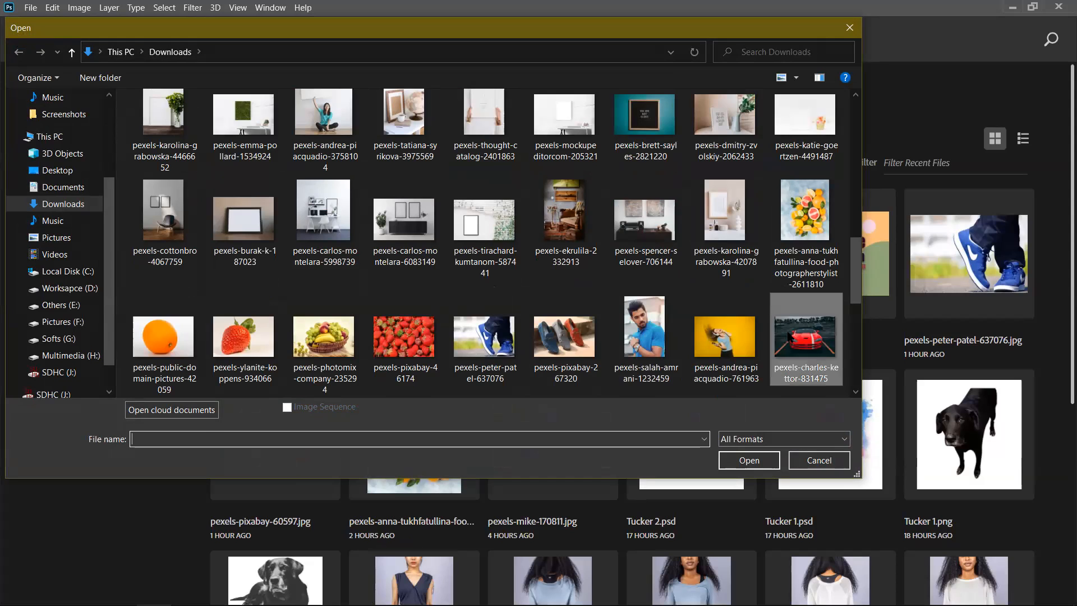
left_click(788, 337)
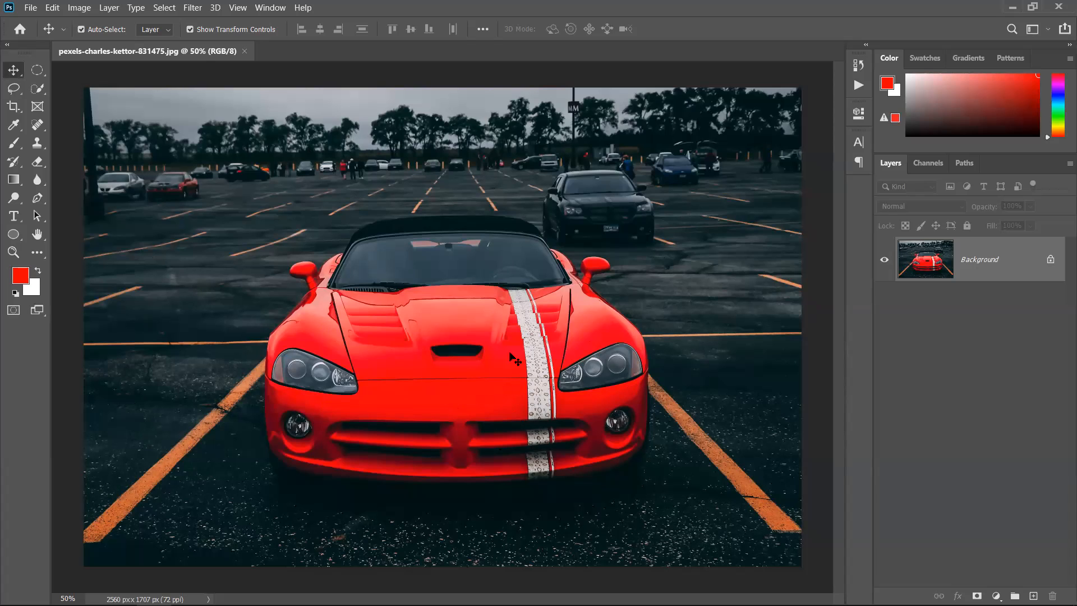
Step: Try recolouring the red car in the Camera Raw filter's HSL adjustments with the Reds hue at -100 and +100
left_click(193, 8)
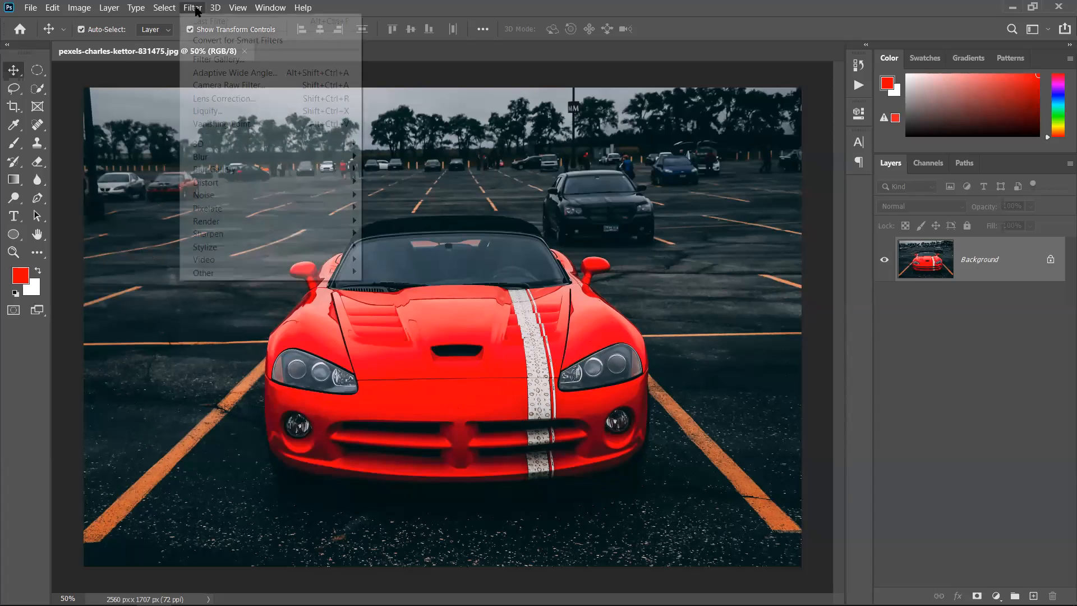
left_click(228, 87)
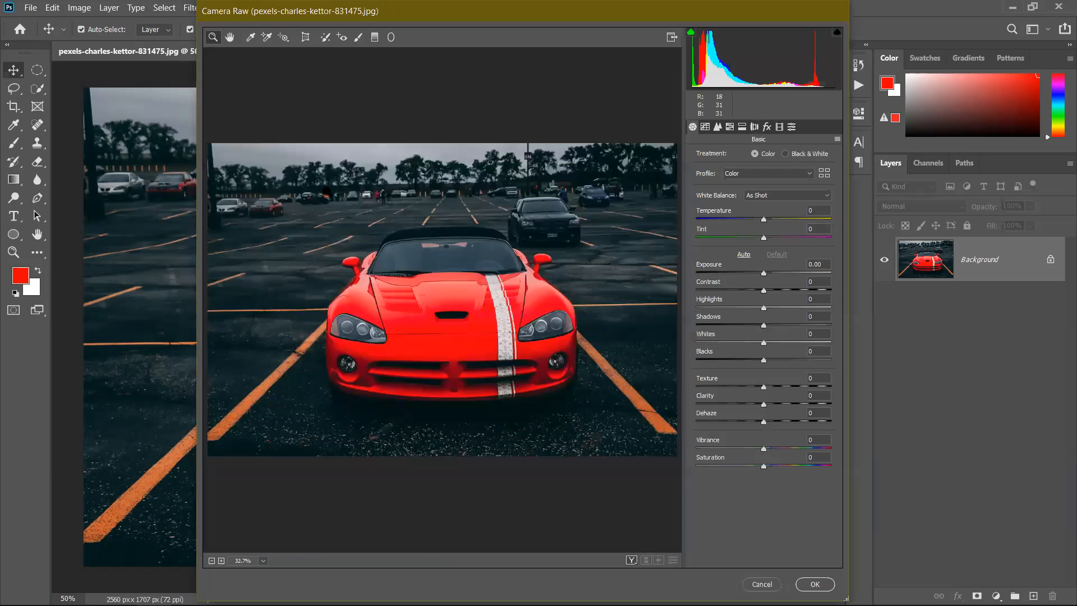
left_click_drag(489, 7, 470, 27)
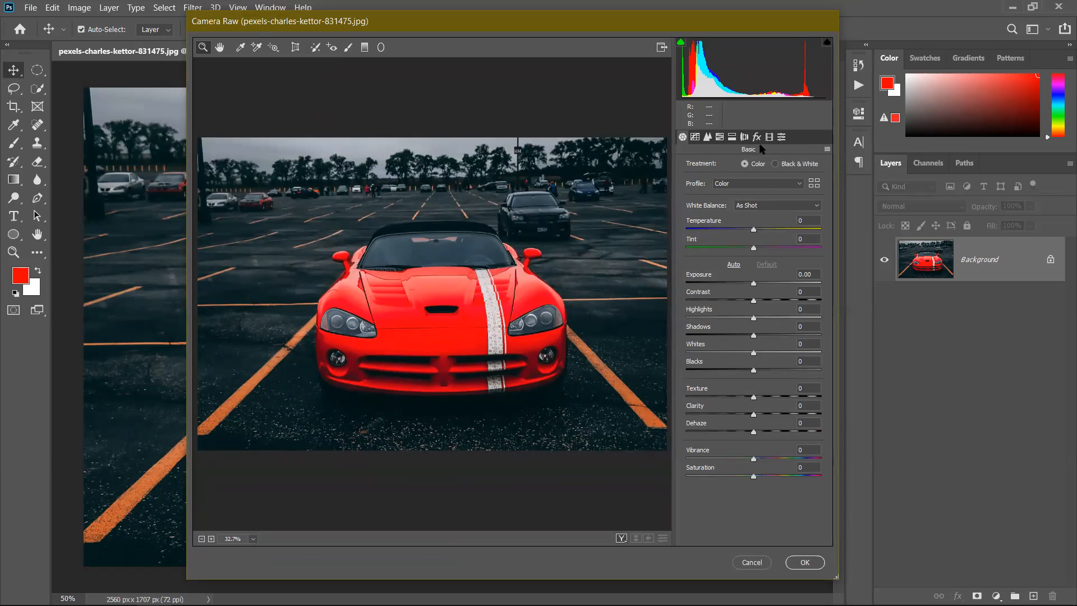
left_click(720, 138)
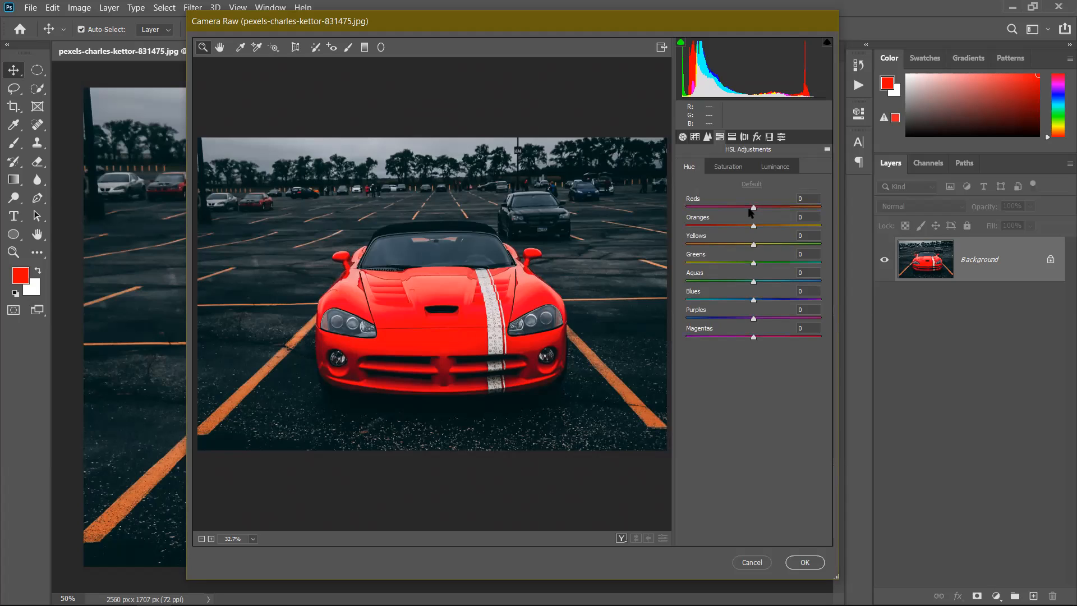
left_click_drag(753, 212, 672, 215)
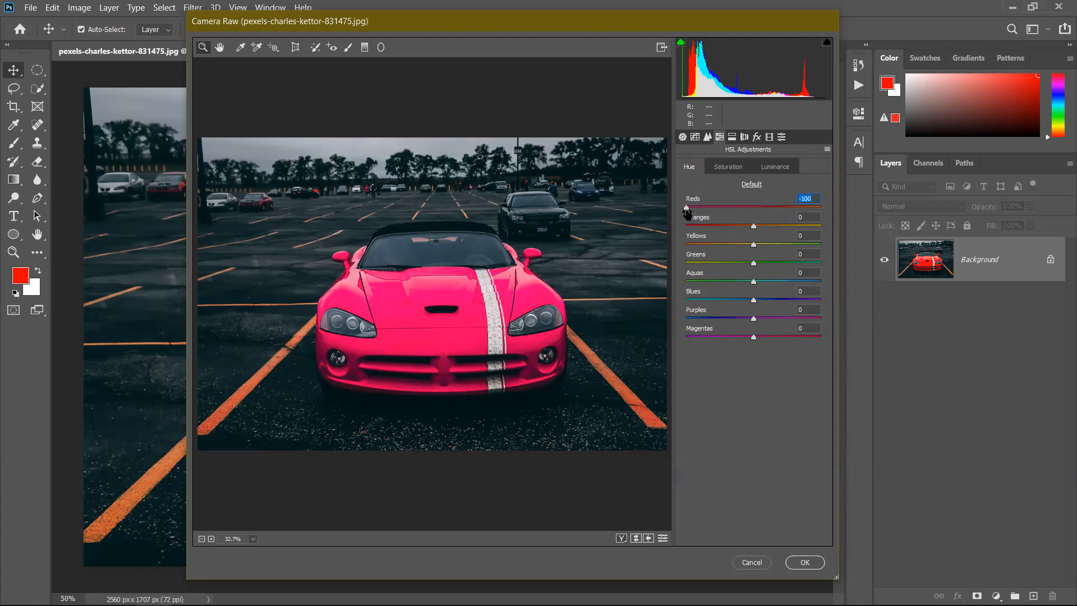
left_click_drag(693, 207, 830, 222)
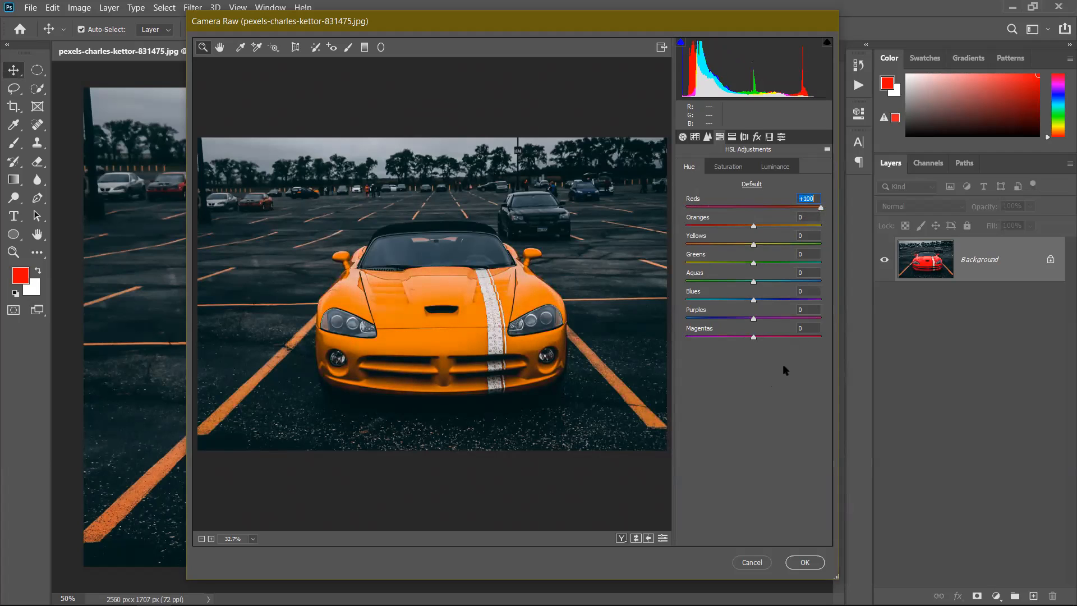
left_click_drag(824, 211, 755, 225)
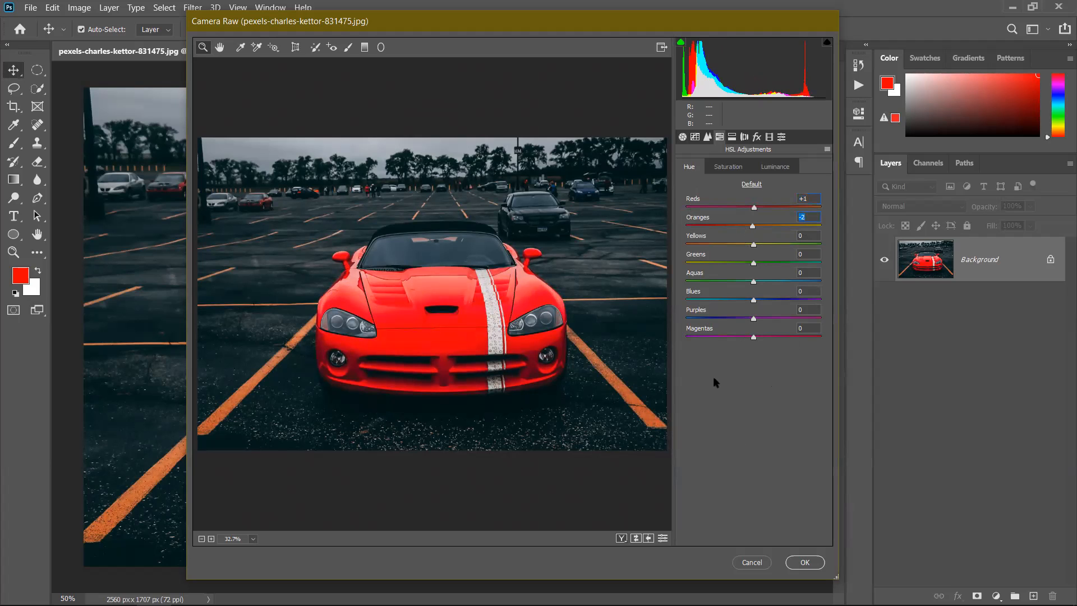
left_click(804, 563)
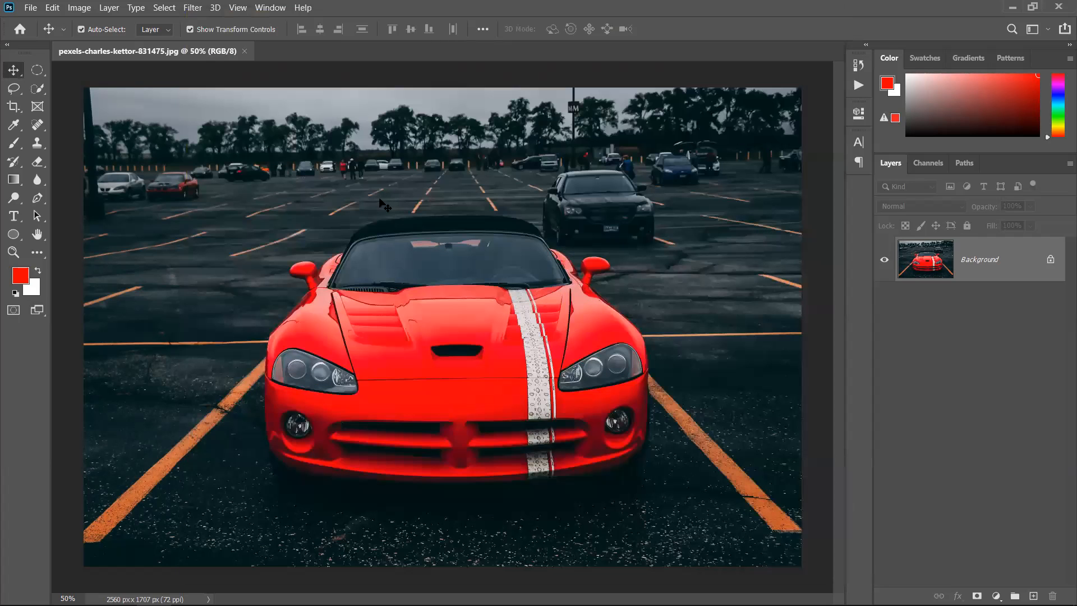
Step: Reopen the Camera Raw HSL hue adjustments and examine the people in the background of the car park up close
left_click(193, 8)
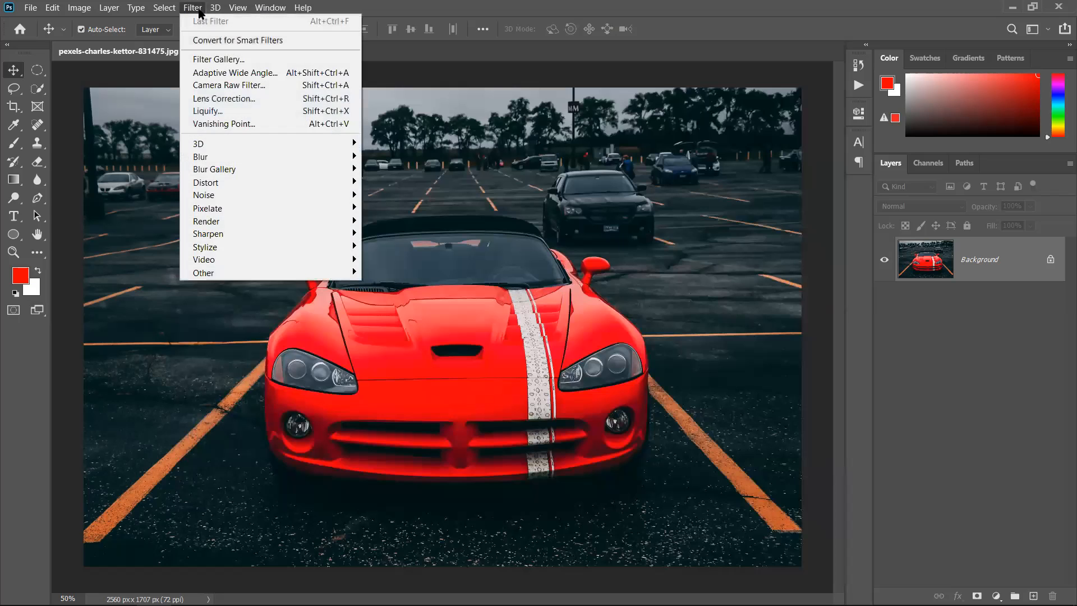
left_click(217, 86)
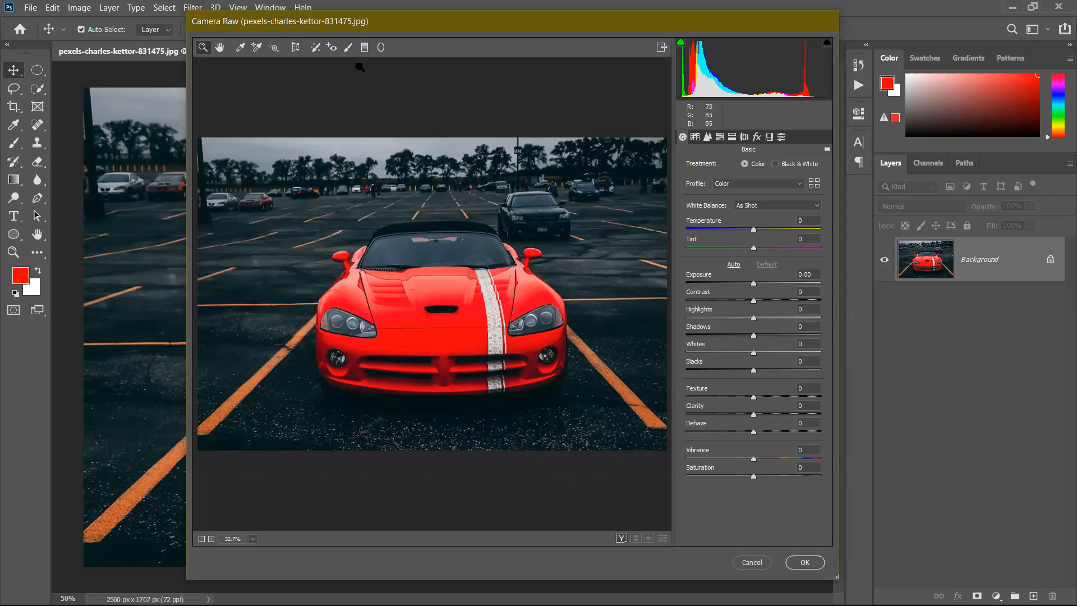
left_click(720, 138)
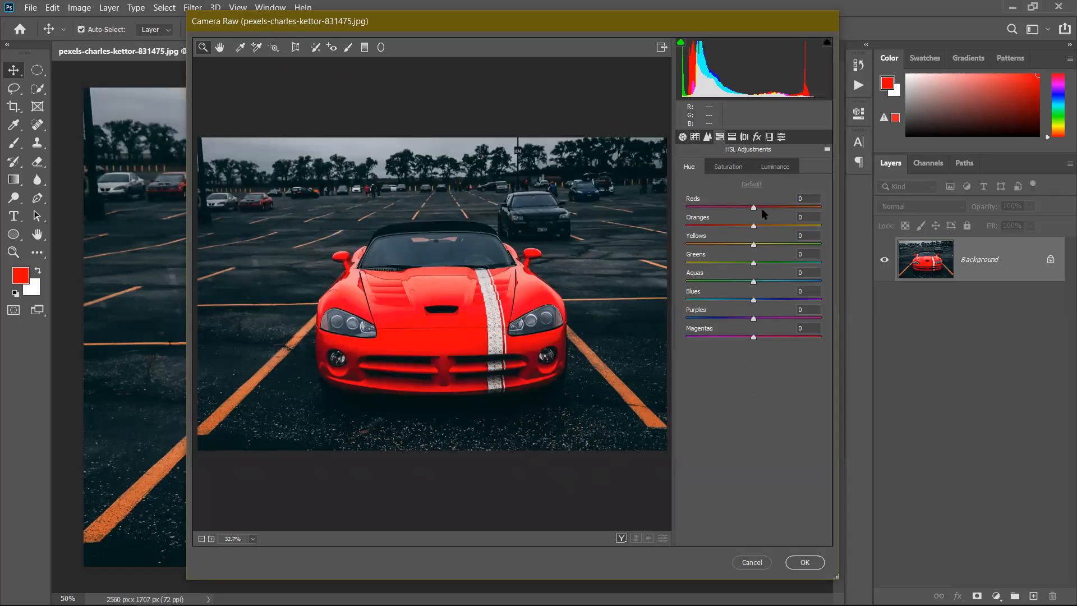
left_click_drag(754, 208, 754, 229)
left_click(369, 188)
left_click(370, 187)
left_click(398, 175)
left_click(496, 171)
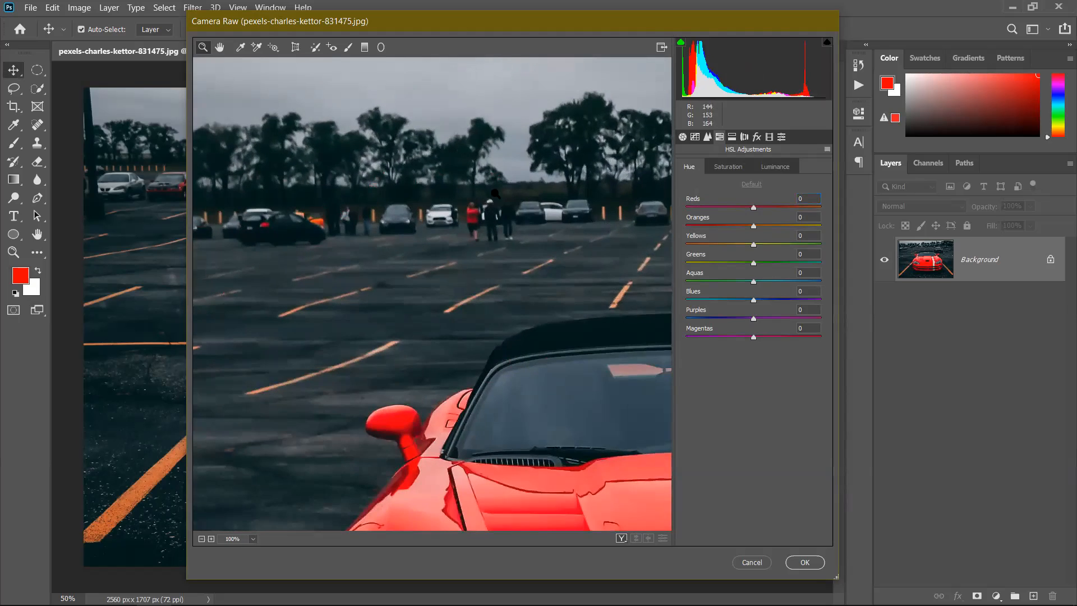
left_click(477, 210)
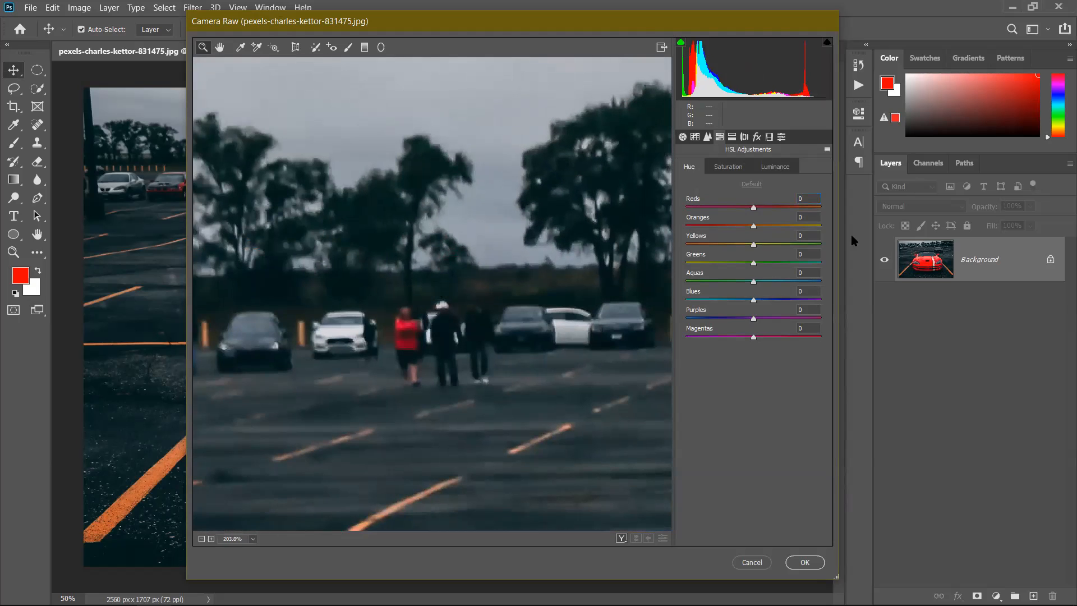
Step: Try shifting the Reds hue, reset it to 0, try Reds and Oranges at -2, and discard the Camera Raw changes
left_click_drag(754, 208, 680, 235)
type("0")
left_click(202, 539)
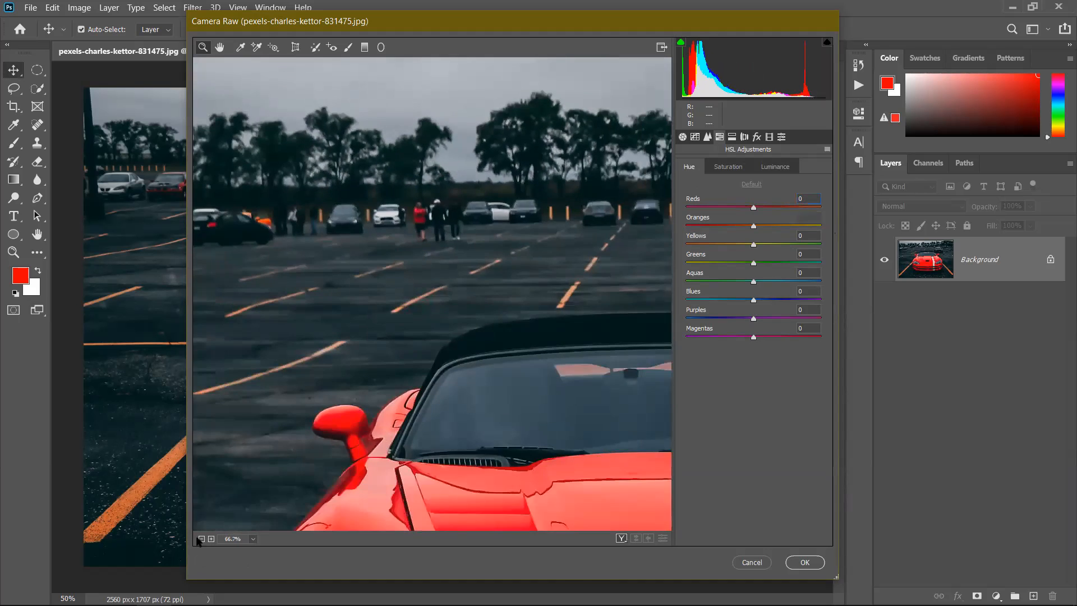
left_click(202, 538)
left_click(202, 539)
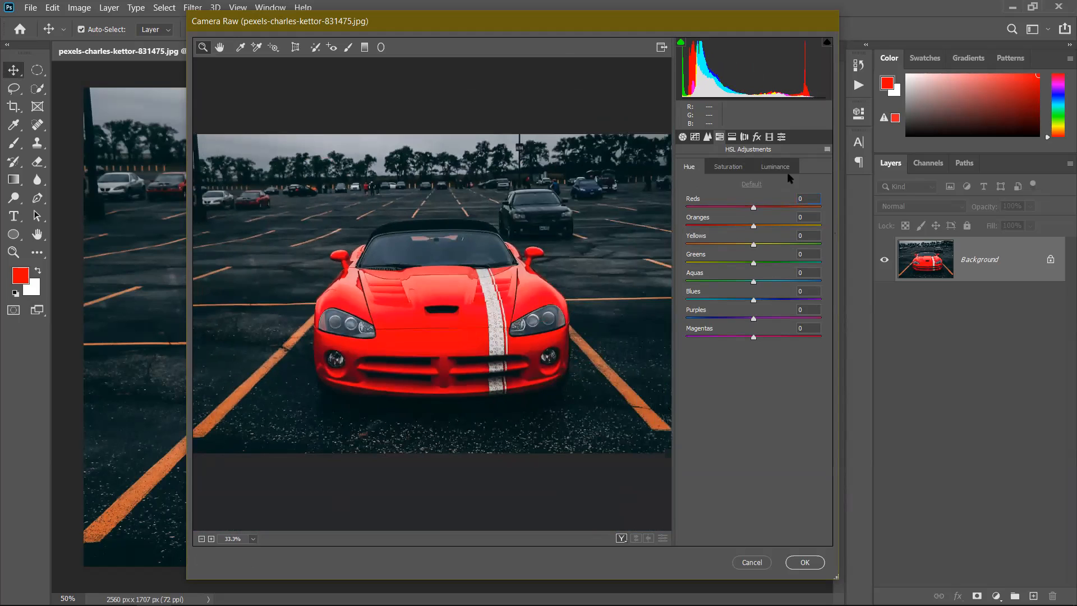
left_click_drag(753, 209, 754, 256)
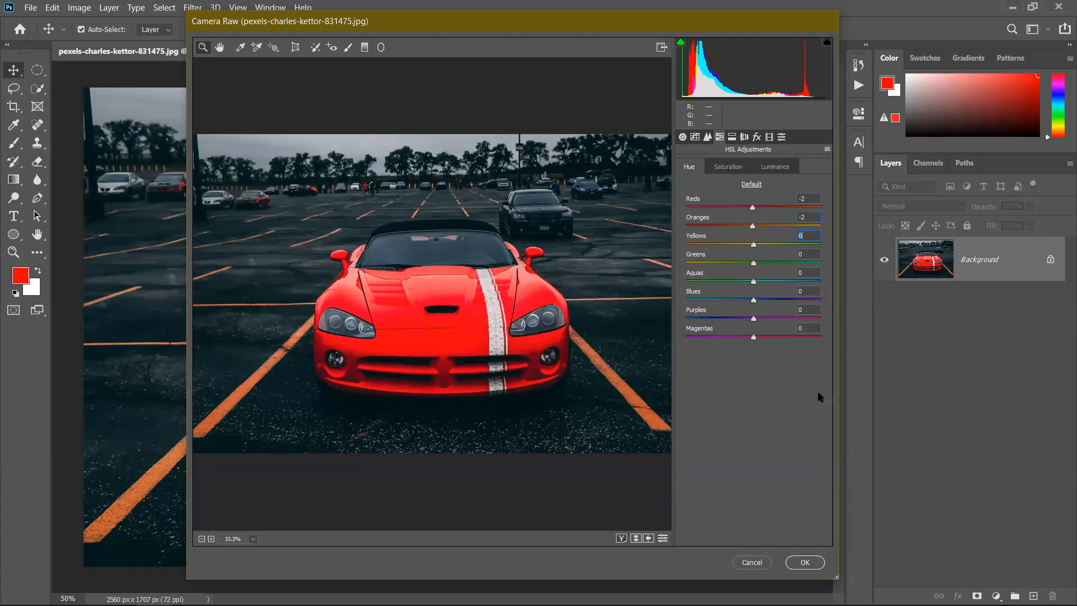
key("Escape")
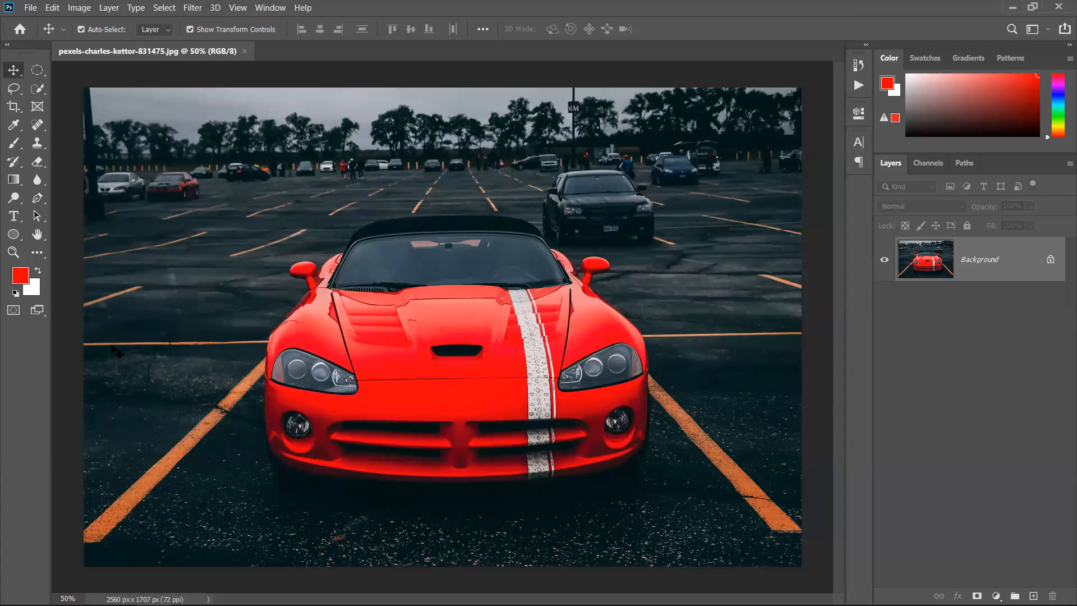
Step: Select the car's red bodywork, right mirror and white stripe with the Quick Selection tool, leaving the headlights and windshield out
left_click(1033, 596)
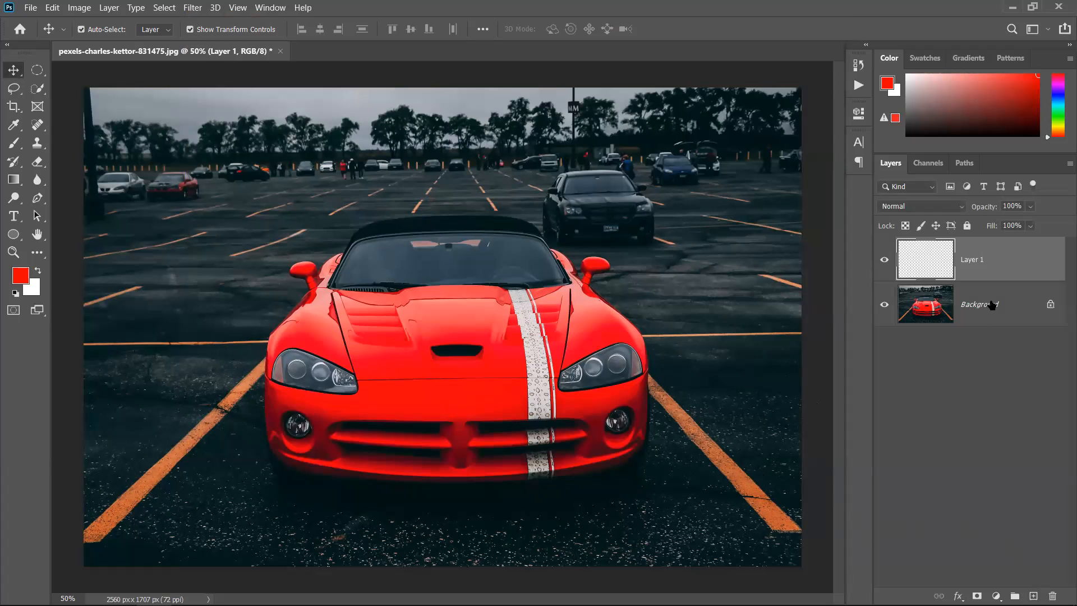
key("ctrl+z")
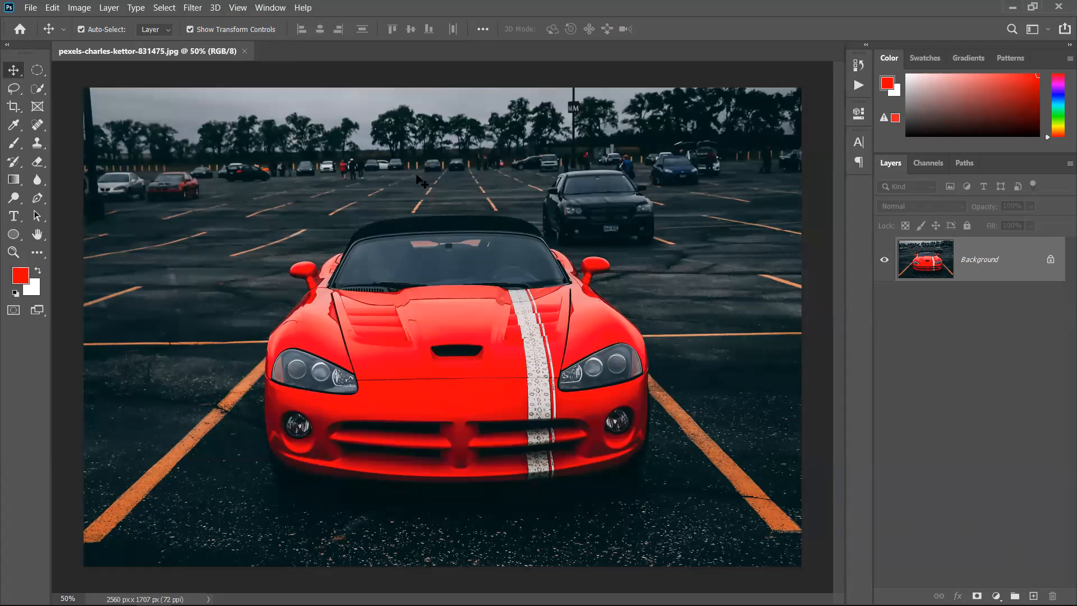
left_click(36, 90)
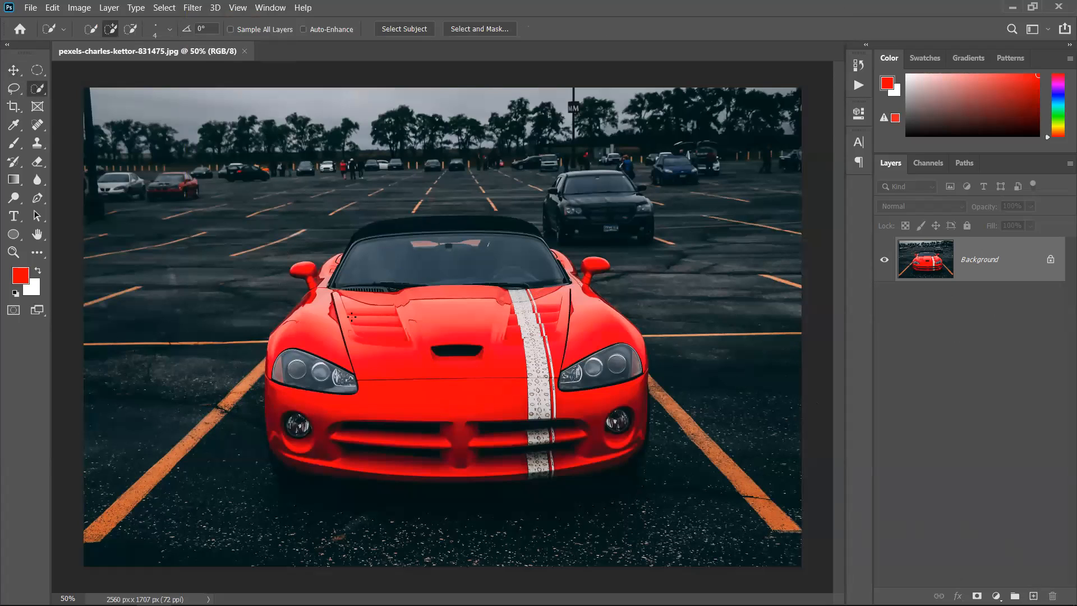
left_click_drag(383, 350, 441, 376)
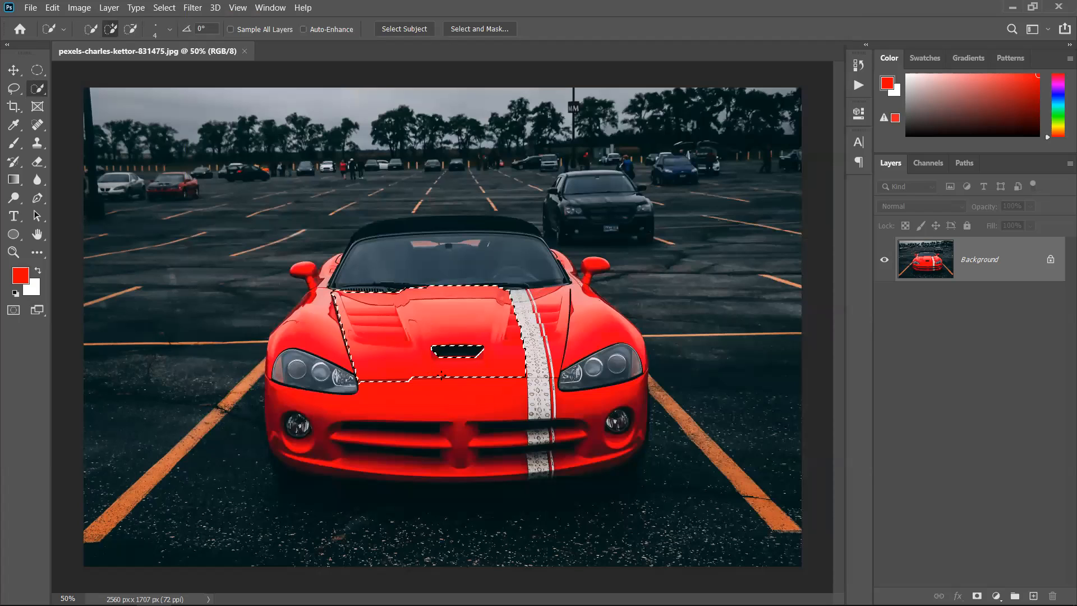
mouse_move(334, 310)
left_mouse_down()
mouse_move(278, 359)
mouse_move(325, 272)
mouse_move(303, 306)
left_mouse_up()
mouse_move(273, 394)
left_mouse_down()
mouse_move(393, 451)
mouse_move(623, 464)
mouse_move(611, 458)
mouse_move(626, 404)
mouse_move(575, 411)
mouse_move(588, 340)
left_mouse_up()
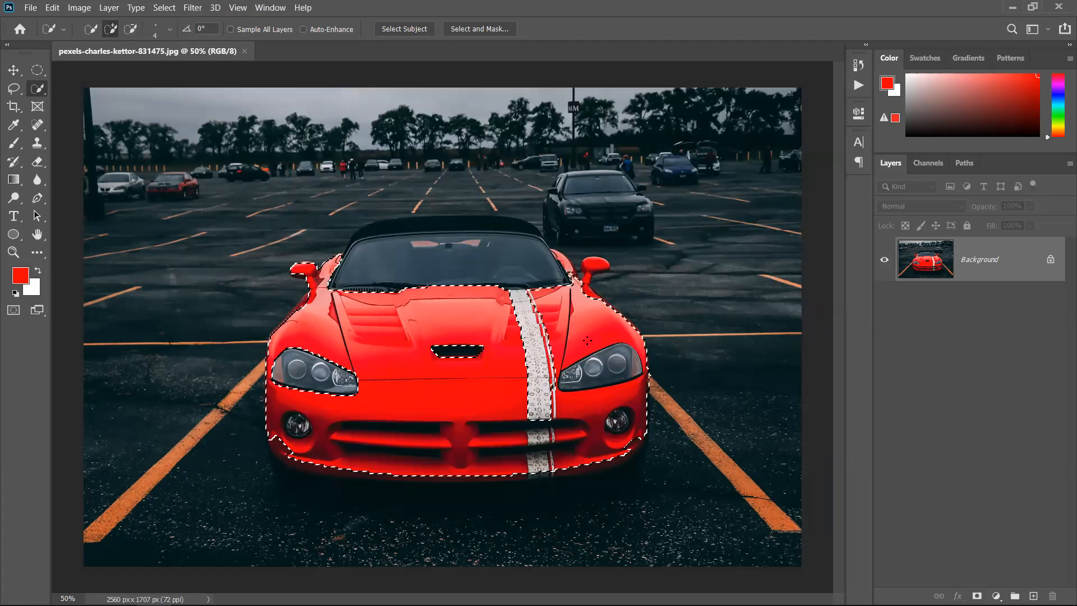
left_click_drag(529, 305, 543, 343)
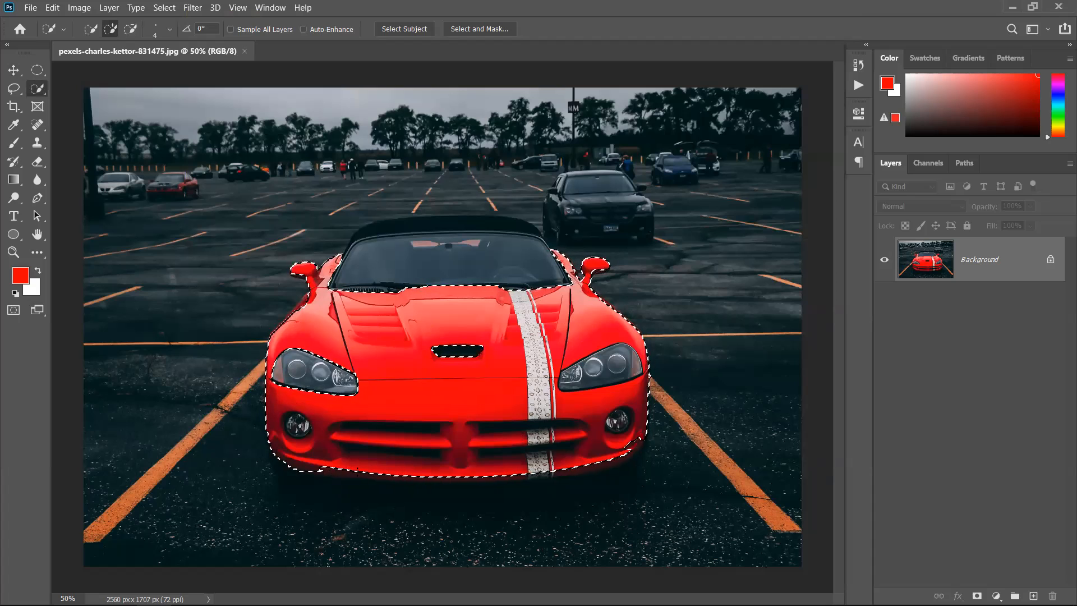
Step: Extend the selection along the lower edge of the front bumper, from its left corner to the centre
left_click_drag(469, 481, 581, 463)
key("ctrl+z")
scroll(336, 469, "up", 7)
left_click(324, 469)
left_click_drag(312, 476, 341, 477)
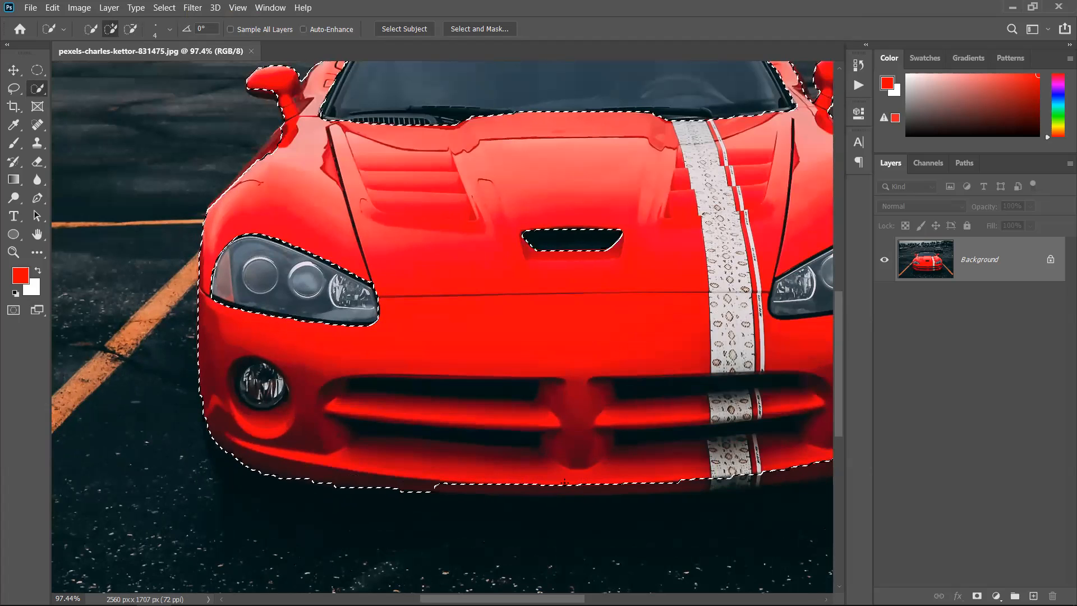
left_click_drag(445, 487, 552, 489)
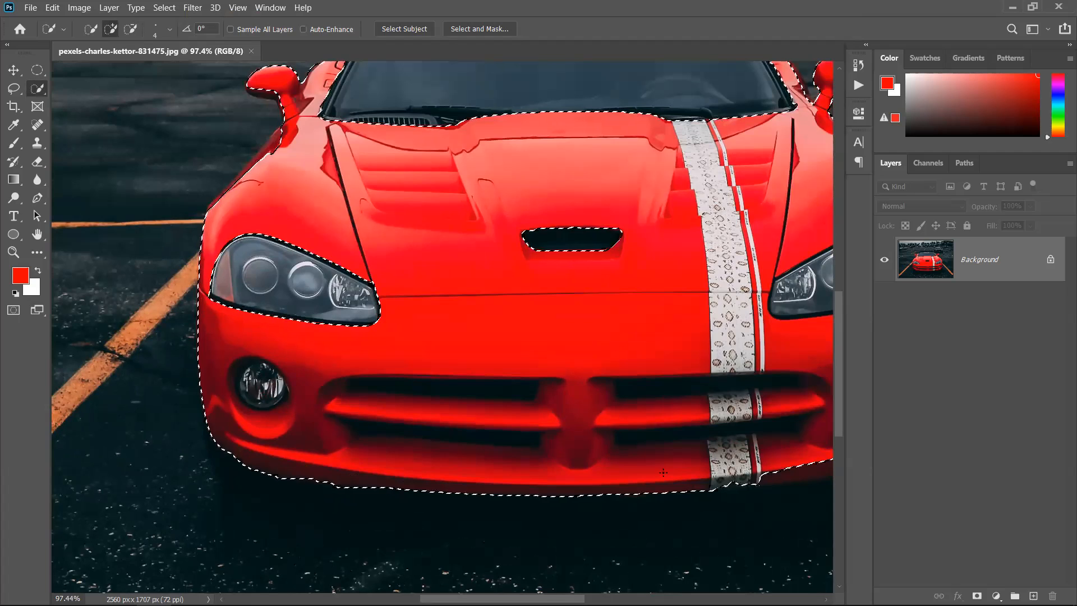
Step: Refine the selection along the bumper's lower edge from the white stripe to the right corner
scroll(657, 478, "down", 2)
left_click_drag(660, 477, 509, 486)
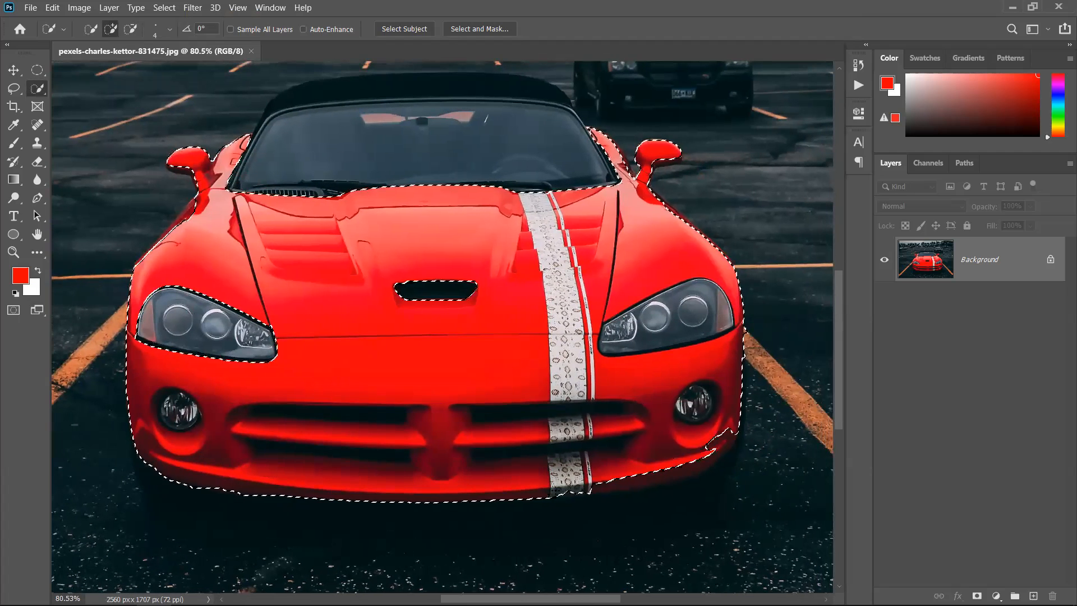
left_click_drag(669, 472, 696, 494)
key("ctrl+z")
left_click_drag(657, 481, 667, 477)
key("alt")
left_click_drag(729, 440, 682, 470)
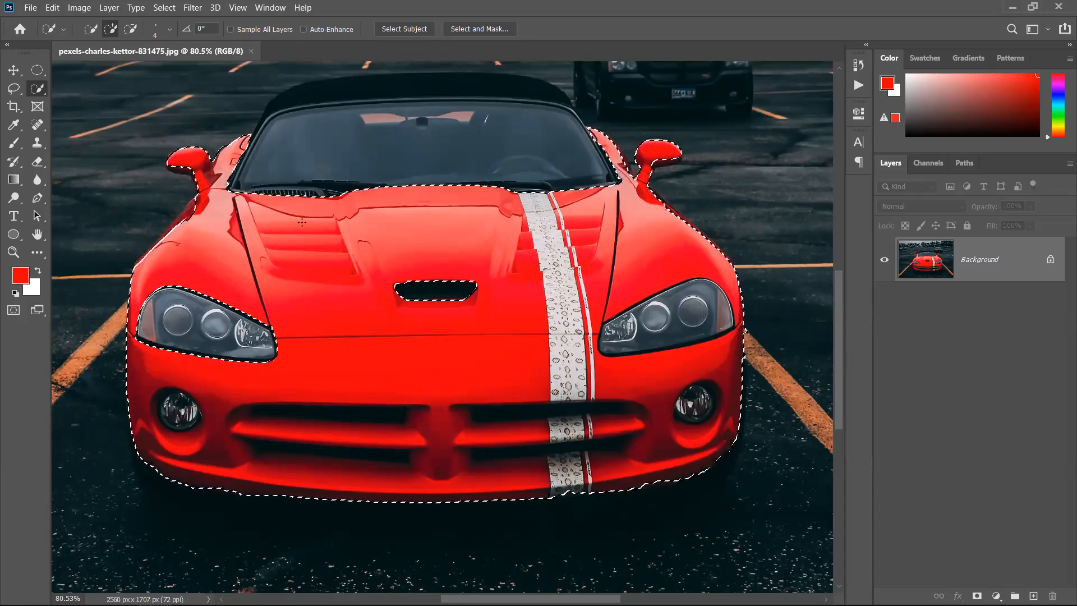
Step: Refine the selection edge around the car's left side mirror and the outer edge of the left fender
scroll(202, 188, "up", 3)
scroll(205, 171, "up", 8)
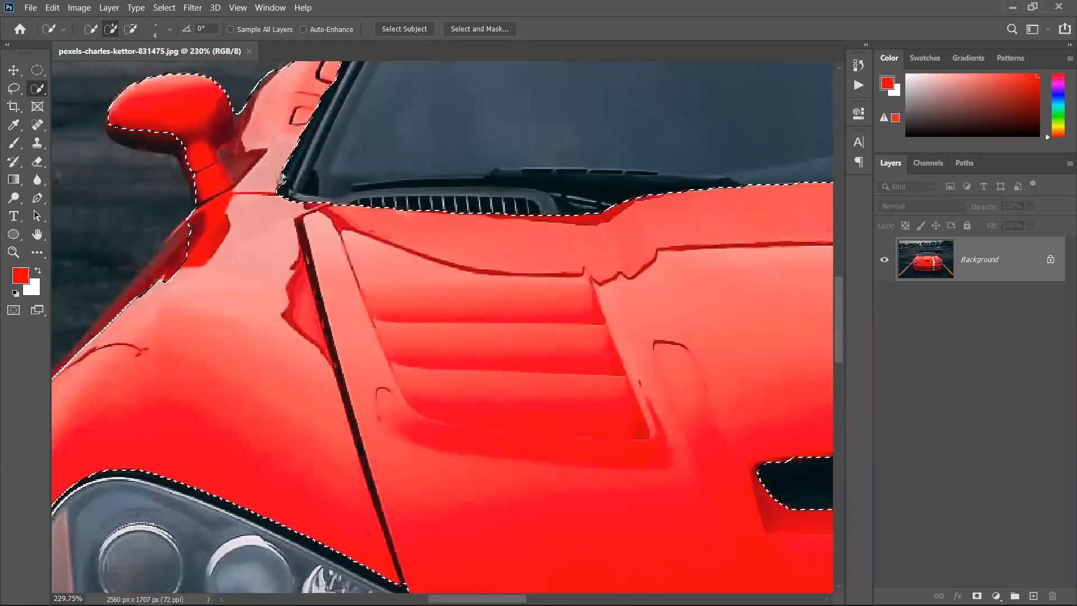
left_click_drag(196, 220, 168, 259)
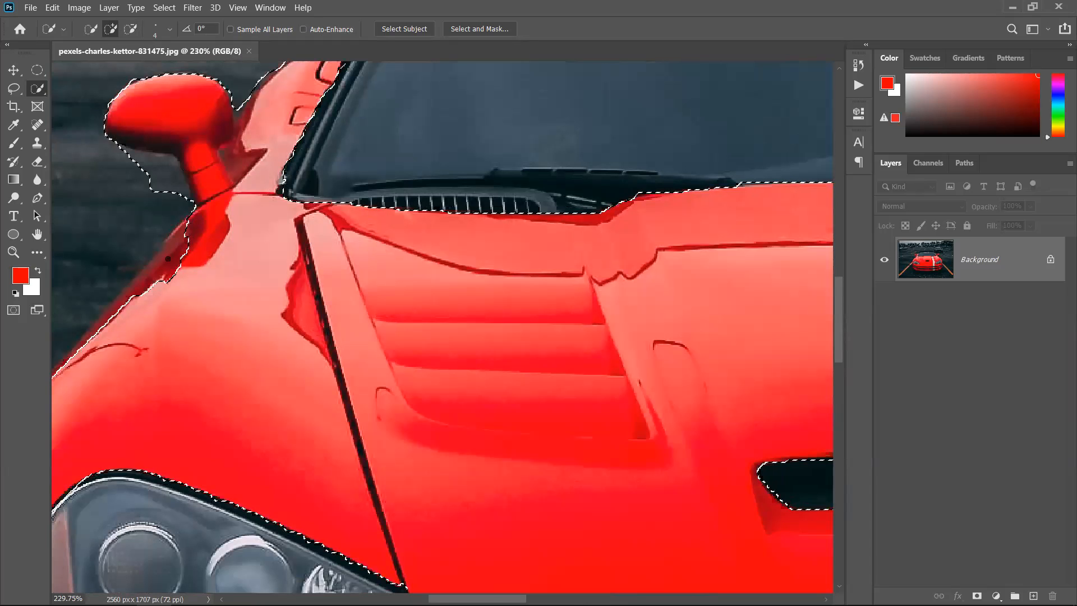
left_click_drag(120, 317, 140, 162)
left_click(167, 169)
left_click(177, 182, "alt")
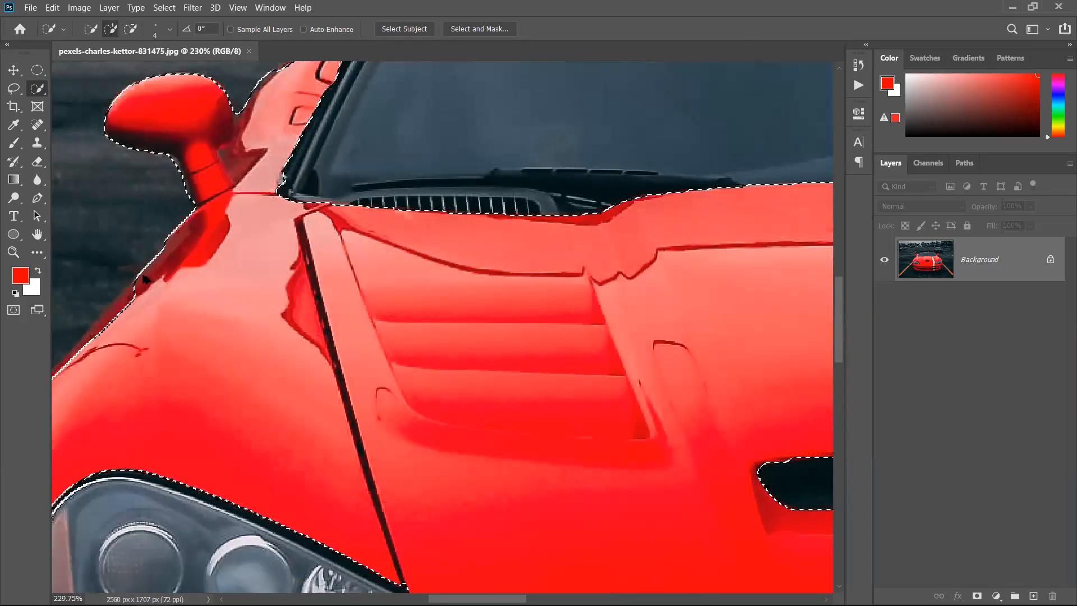
scroll(139, 273, "down", 3)
left_click_drag(221, 368, 370, 344)
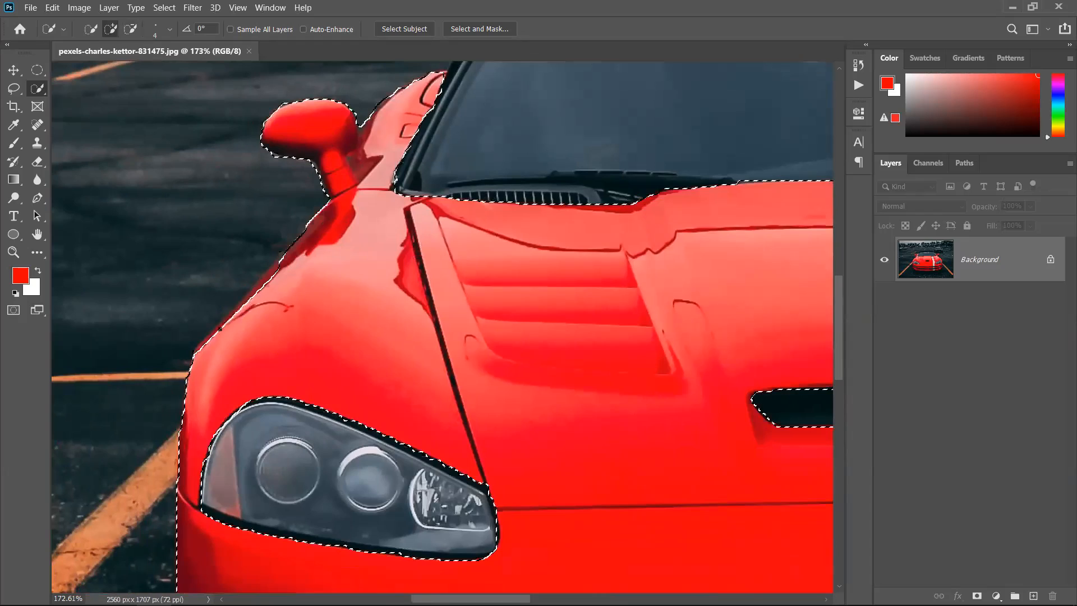
Step: Add a new empty layer above the Background layer, keeping the car's bodywork selected
scroll(465, 333, "down", 5)
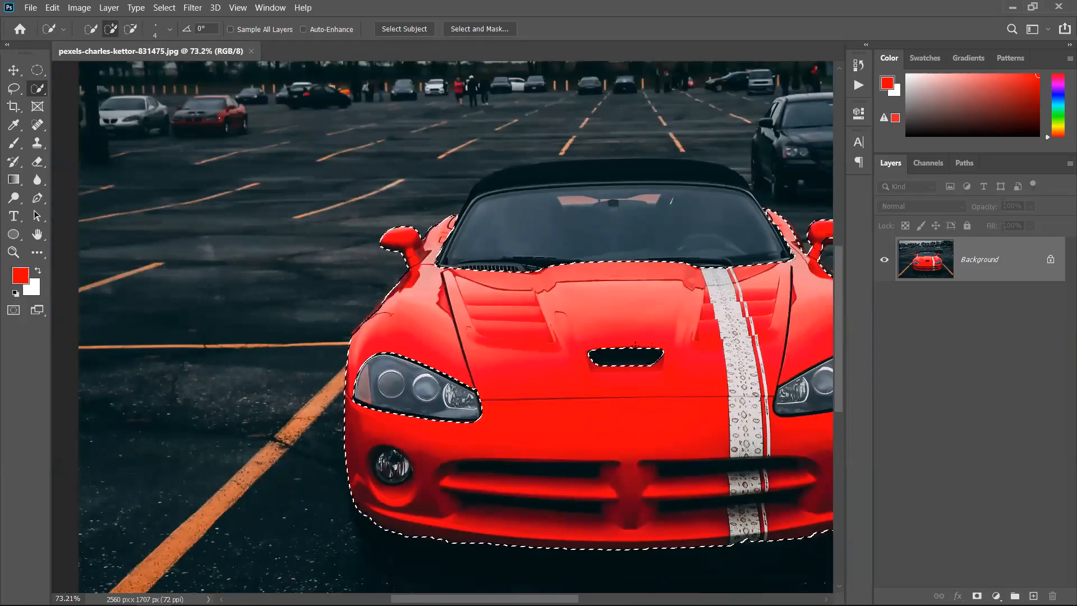
left_click_drag(603, 337, 479, 324)
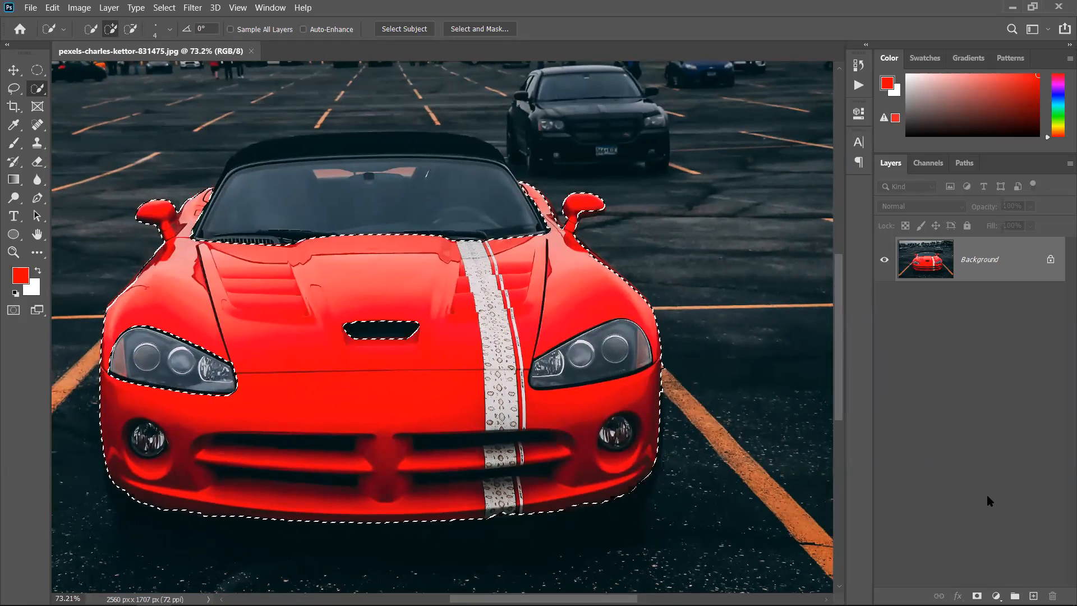
key("ctrl+shift+alt+n")
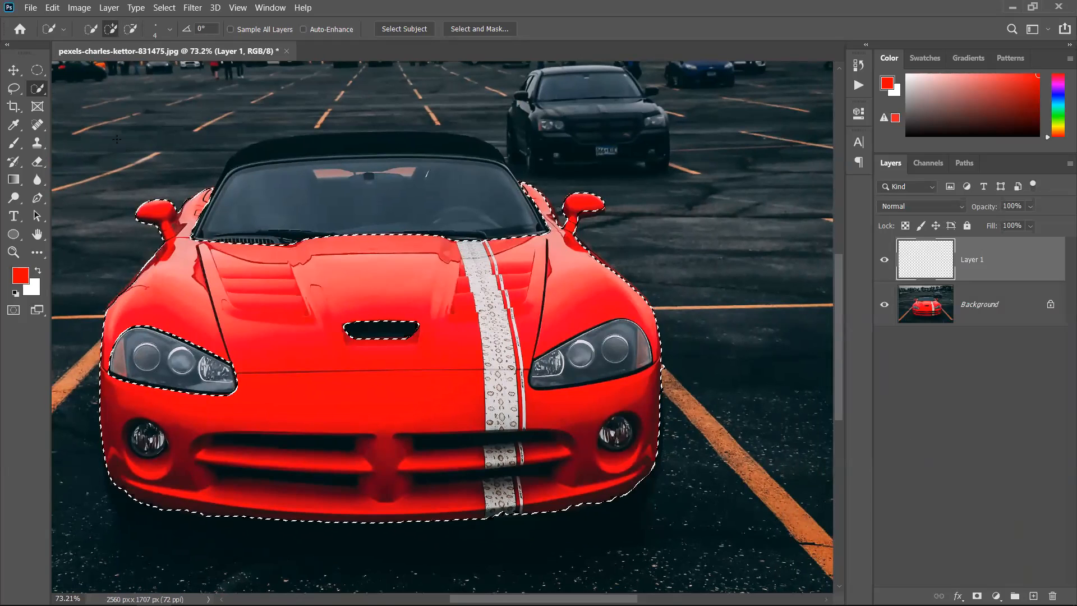
key("v")
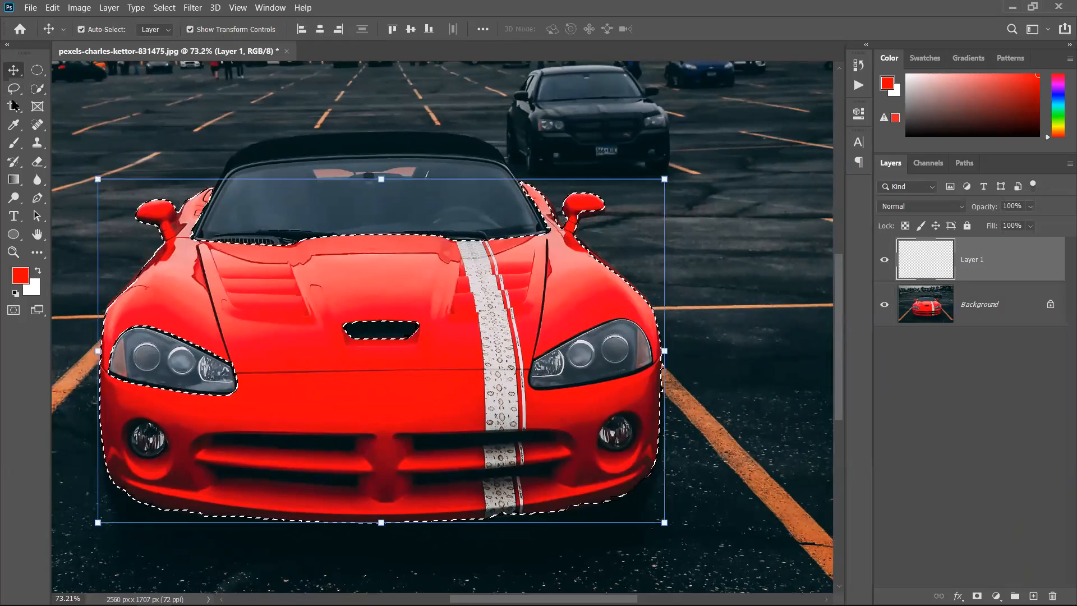
Step: Set the foreground colour to bright green 00ed2d
left_click(20, 273)
left_click(548, 256)
left_click_drag(547, 254, 556, 242)
left_click_drag(521, 169, 540, 140)
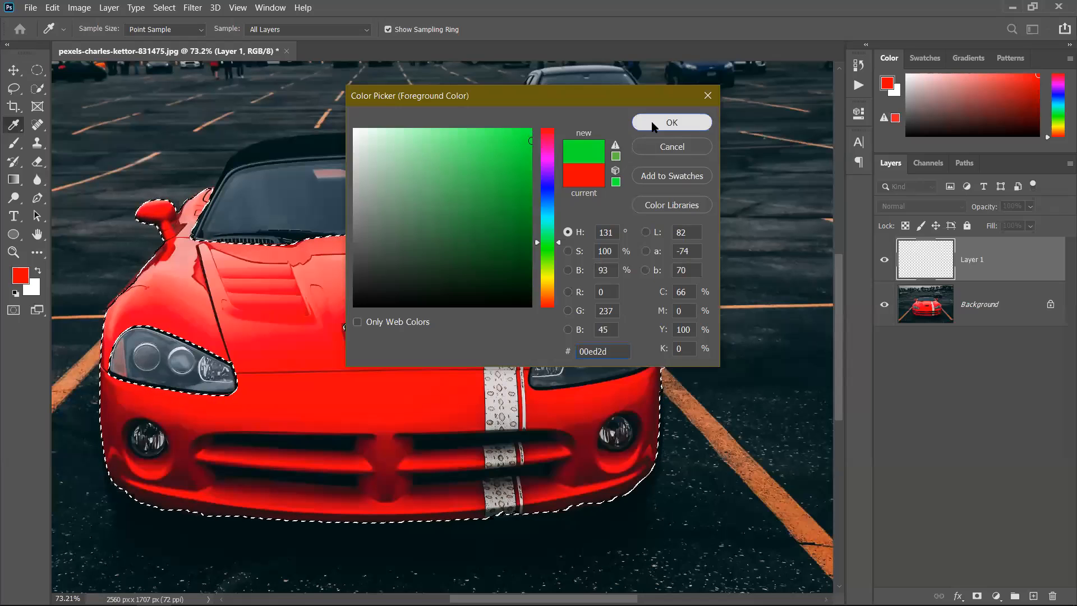
left_click(653, 127)
Step: Paint the selected bodywork green on the new layer with a 495-pixel brush, and deselect
key("b")
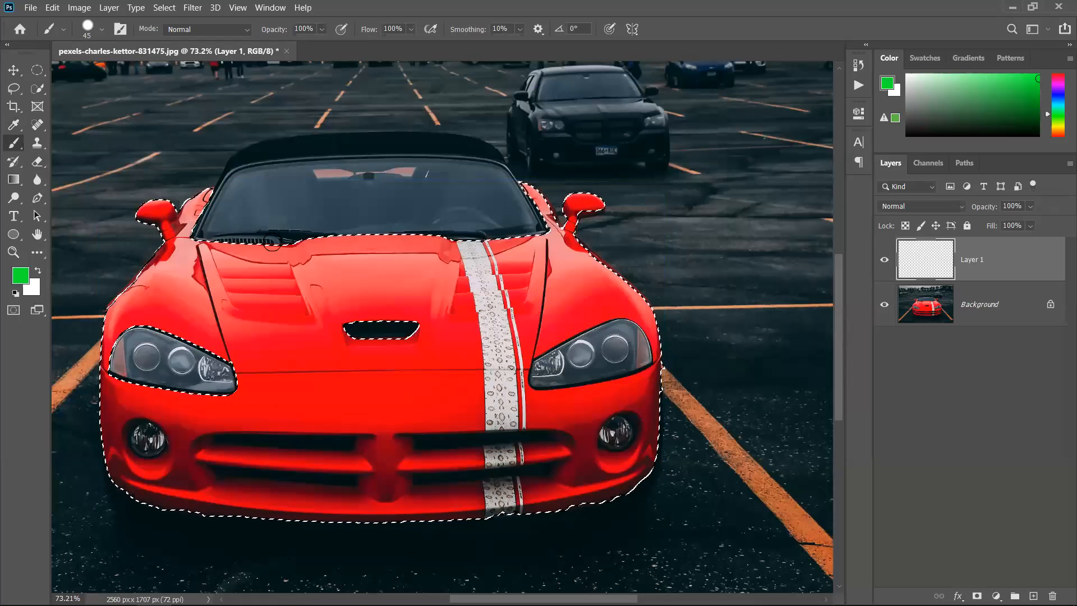
right_click(275, 262)
mouse_move(208, 181)
left_mouse_down()
mouse_move(414, 262)
mouse_move(247, 440)
mouse_move(299, 419)
left_mouse_up()
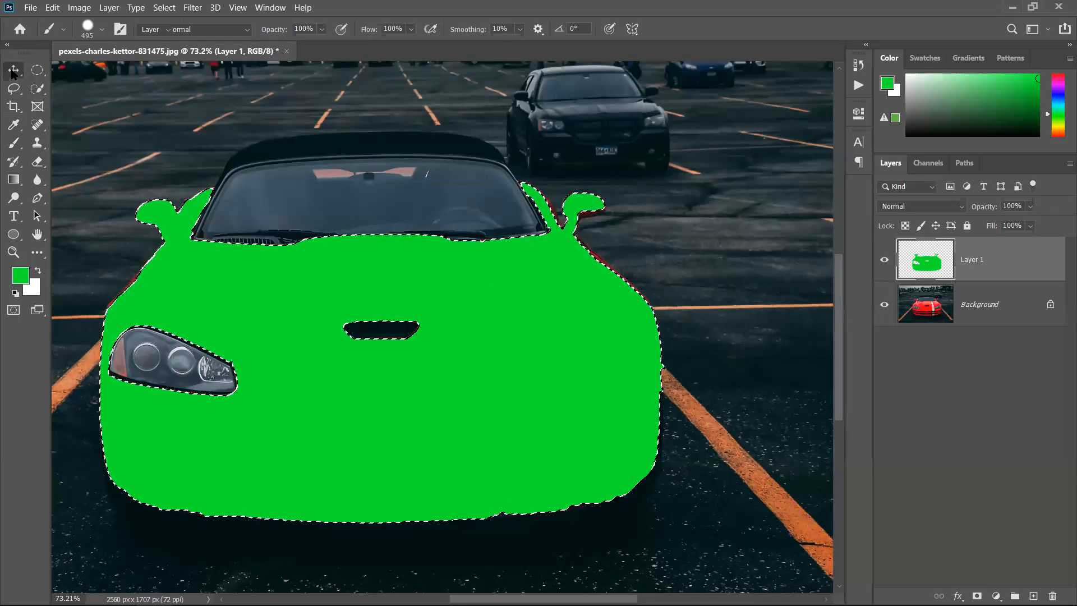
key("v")
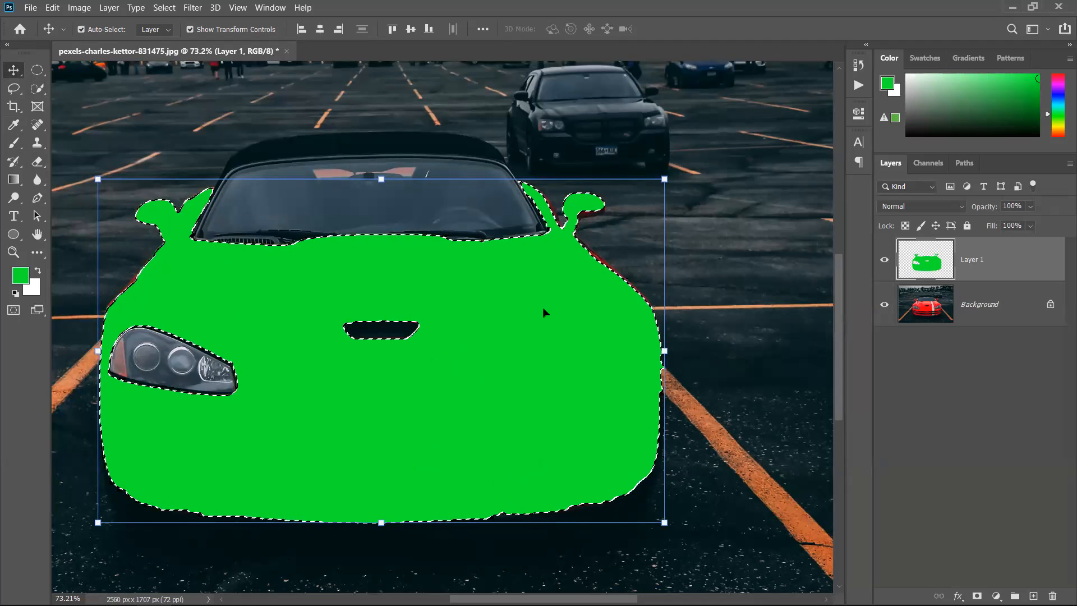
key("ctrl+d")
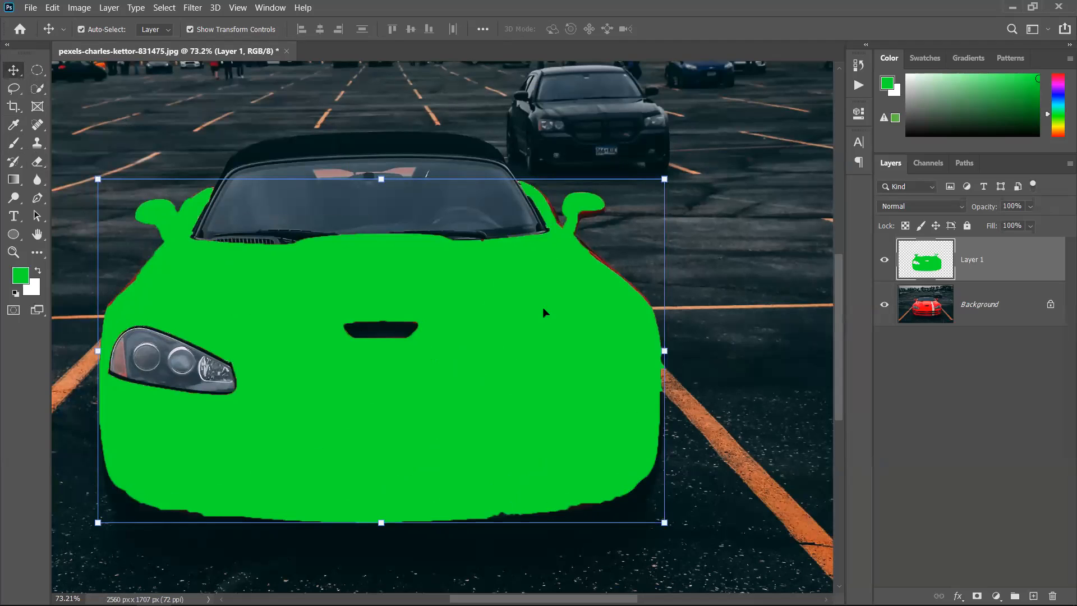
Step: Set the green layer's blend mode to Color and inspect the edges around the car's right fender and mirror
left_click(929, 210)
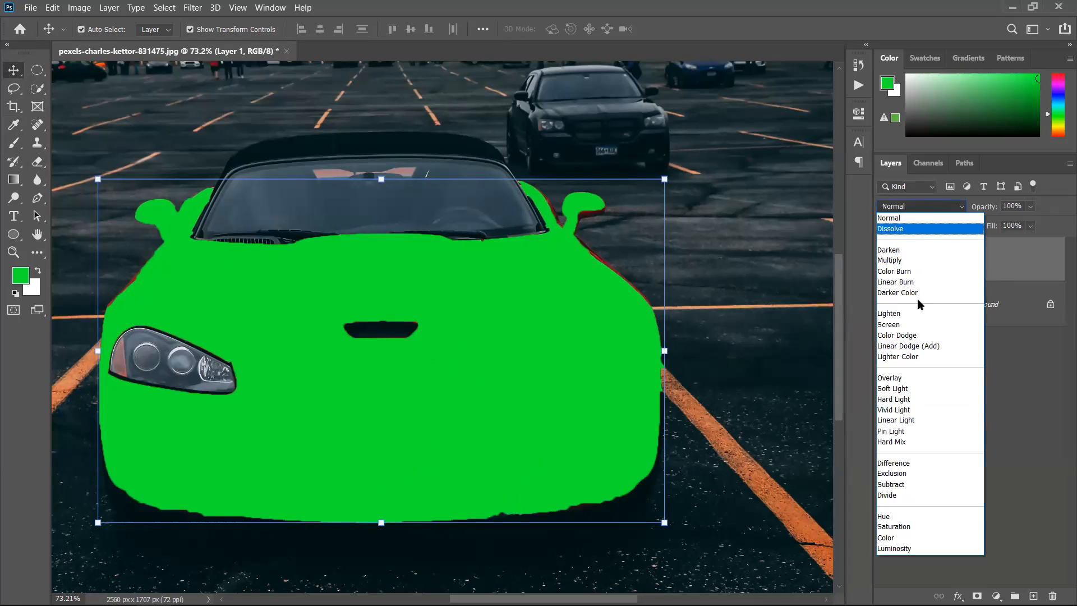
left_click(901, 538)
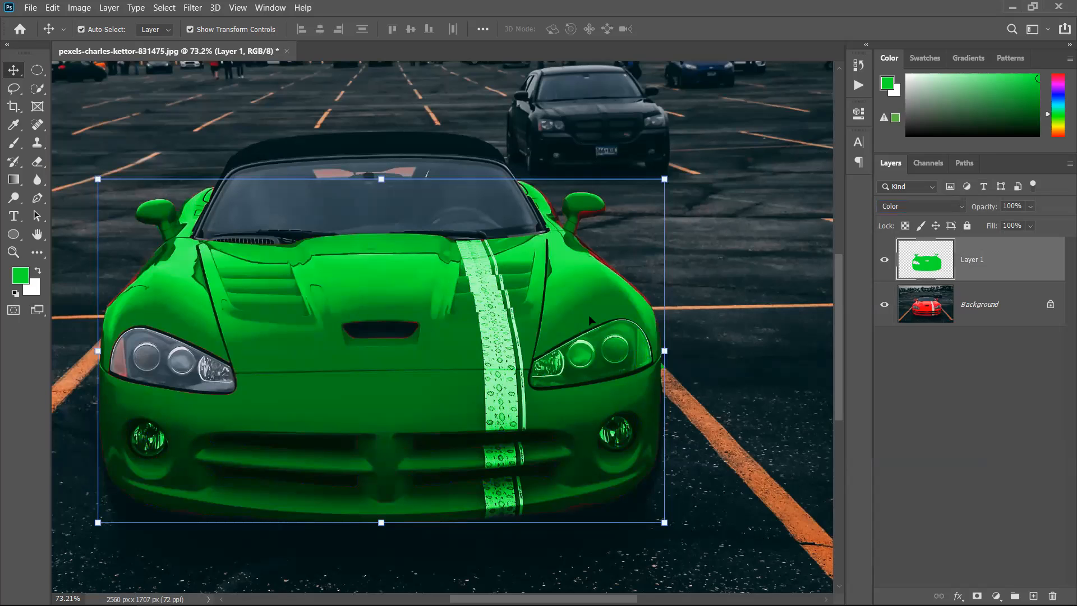
scroll(579, 263, "up", 11)
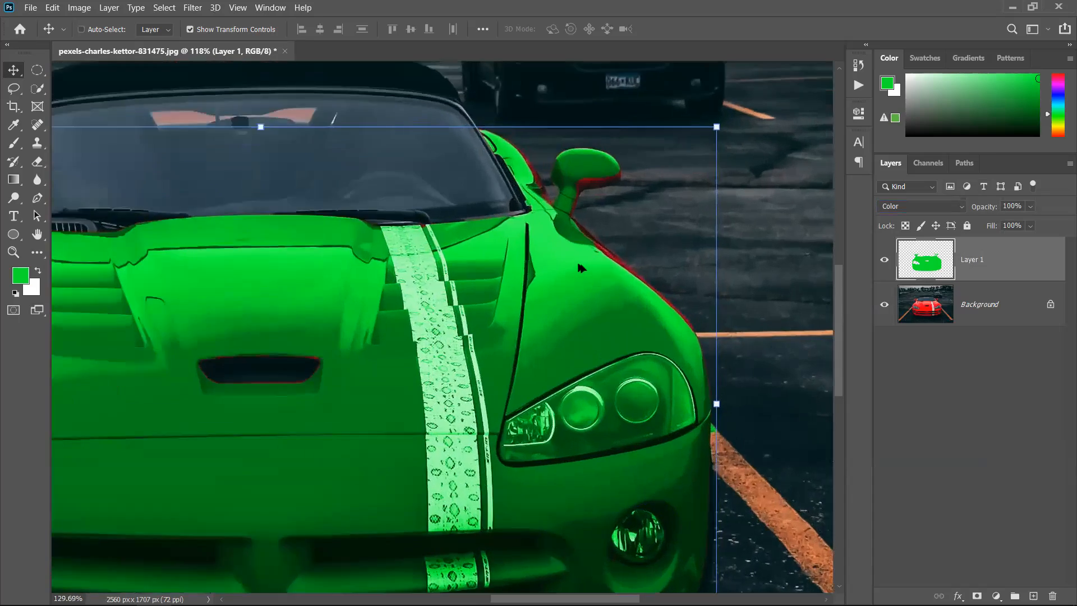
scroll(582, 259, "down", 8)
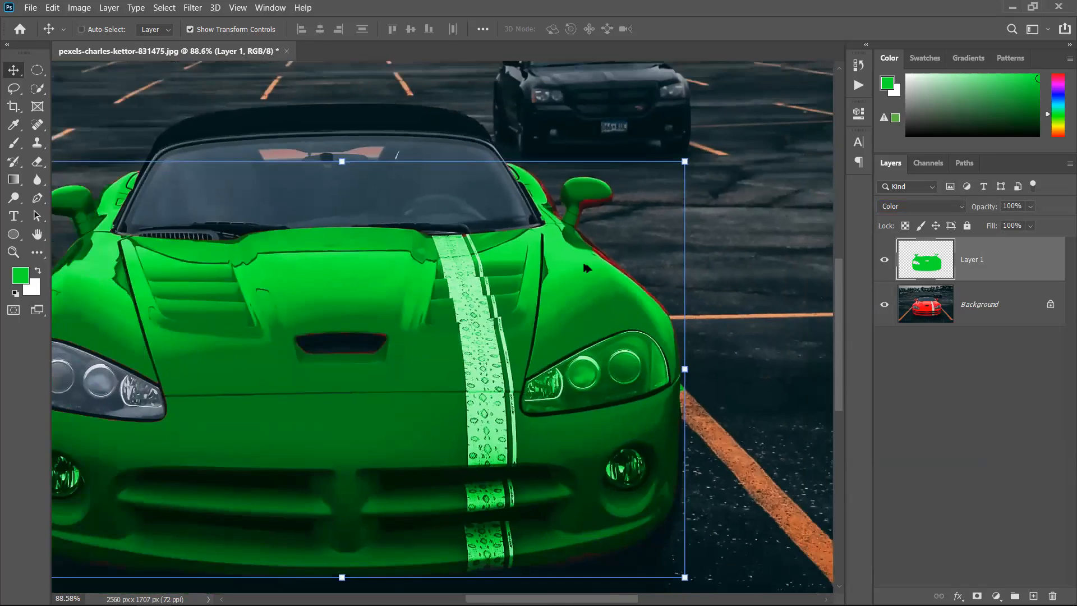
scroll(584, 258, "up", 10)
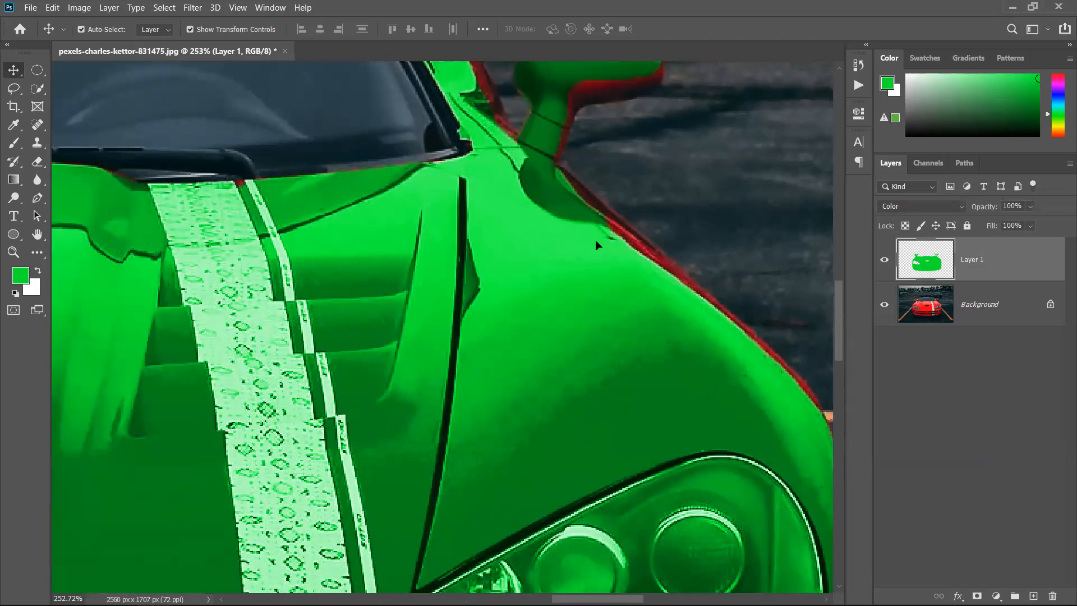
scroll(594, 241, "down", 6)
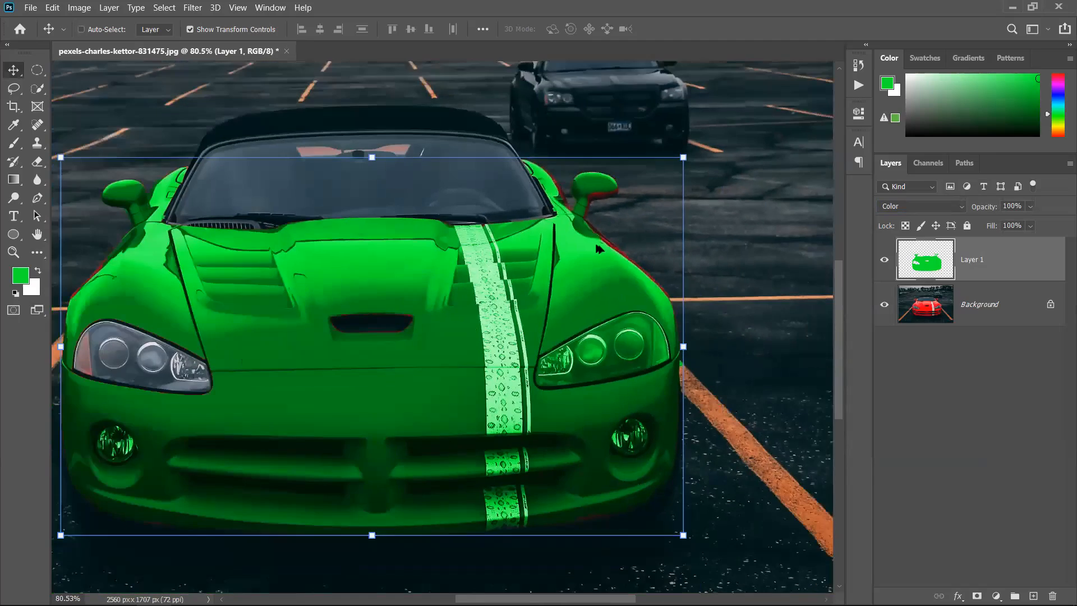
Step: Undo the green paint and the Color blend mode, restoring the bodywork selection over an empty Layer 1
scroll(595, 240, "down", 3)
key("shift+alt+n")
key("ctrl+shift+d")
key("Delete")
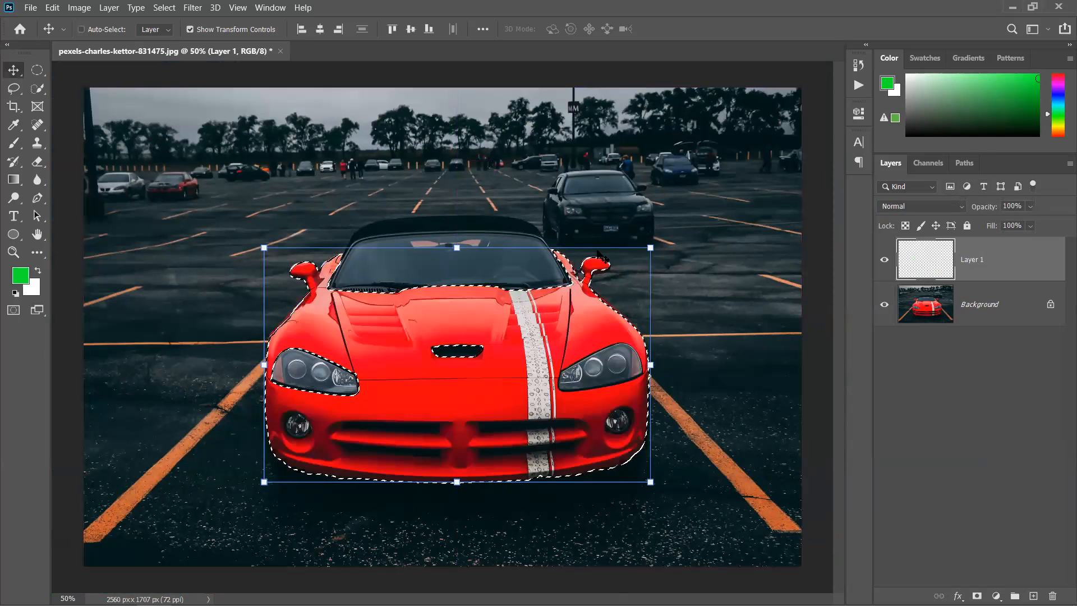
Step: Choose a blue foreground colour and paint the selected bodywork with it on Layer 1
left_click(923, 310)
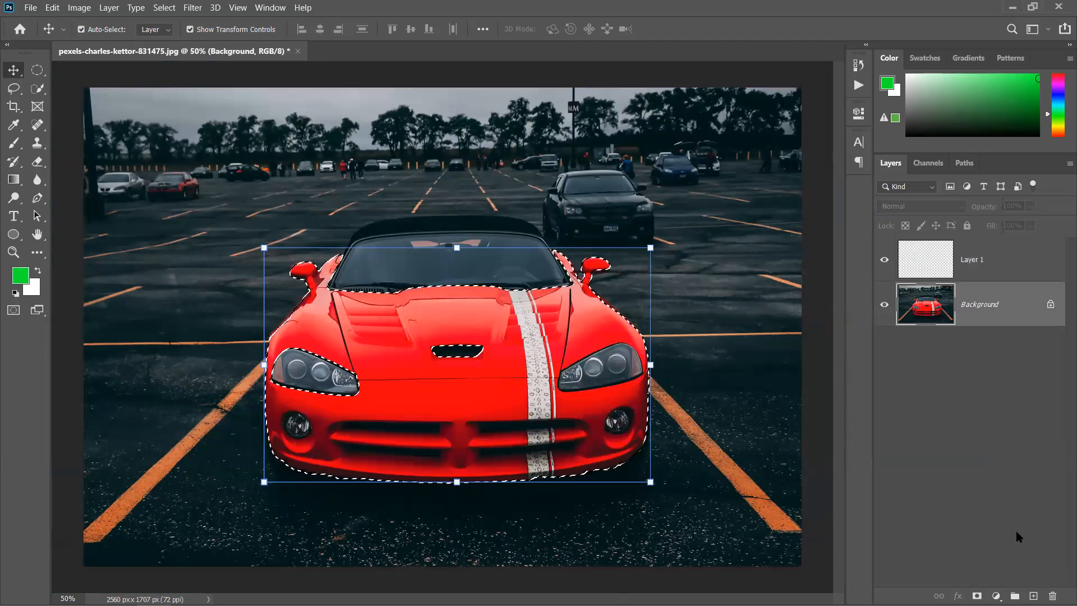
left_click(986, 263)
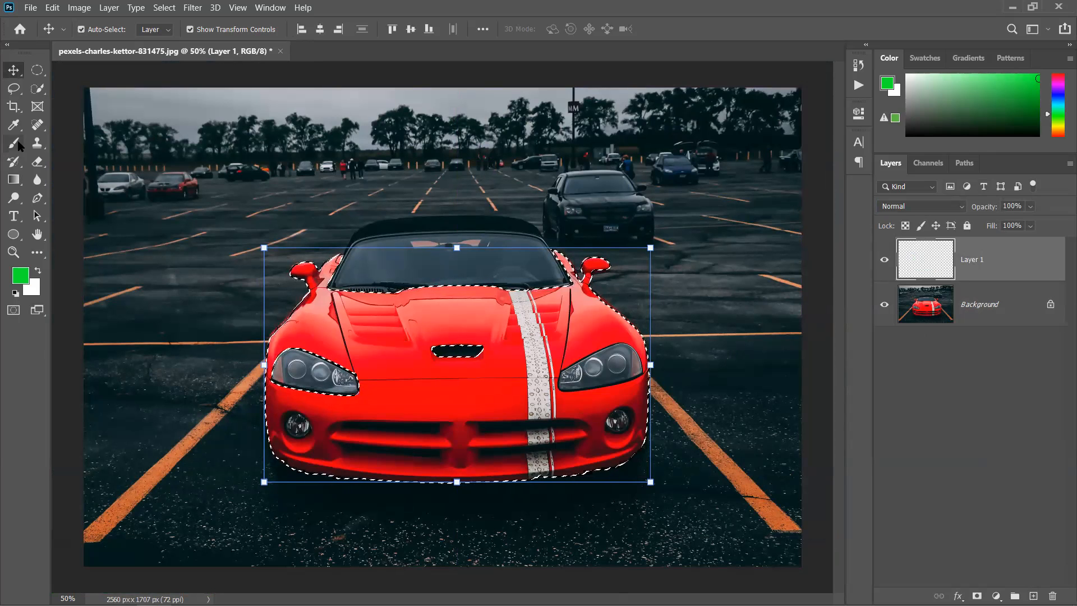
key("b")
left_click_drag(1058, 113, 1060, 93)
mouse_move(348, 359)
left_mouse_down()
mouse_move(228, 469)
mouse_move(300, 517)
mouse_move(583, 470)
left_mouse_up()
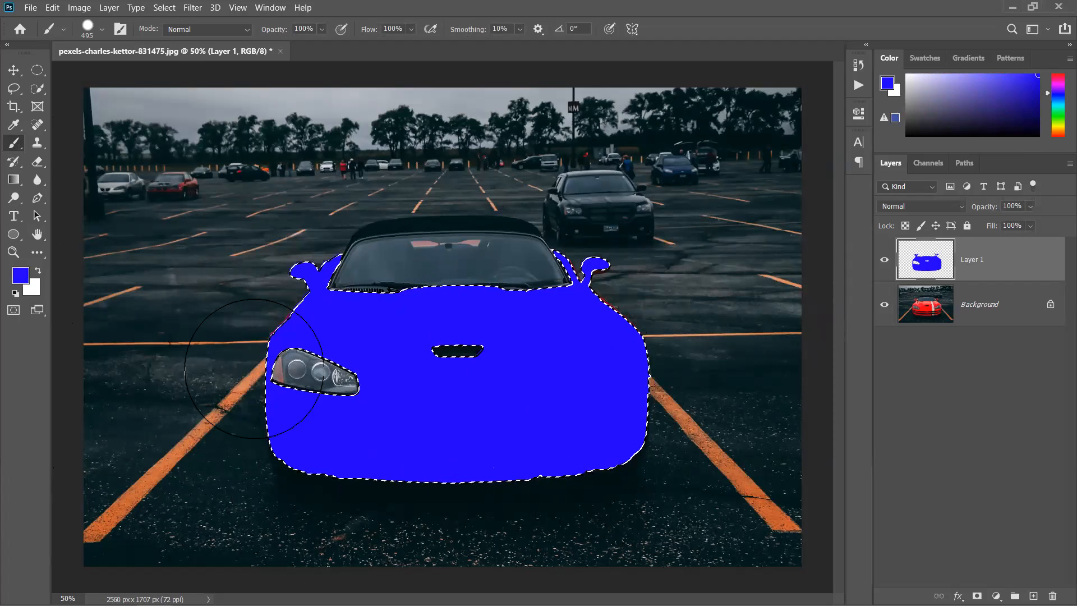
Step: Deselect the bodywork and set the blue layer's blend mode to Color
left_click(13, 69)
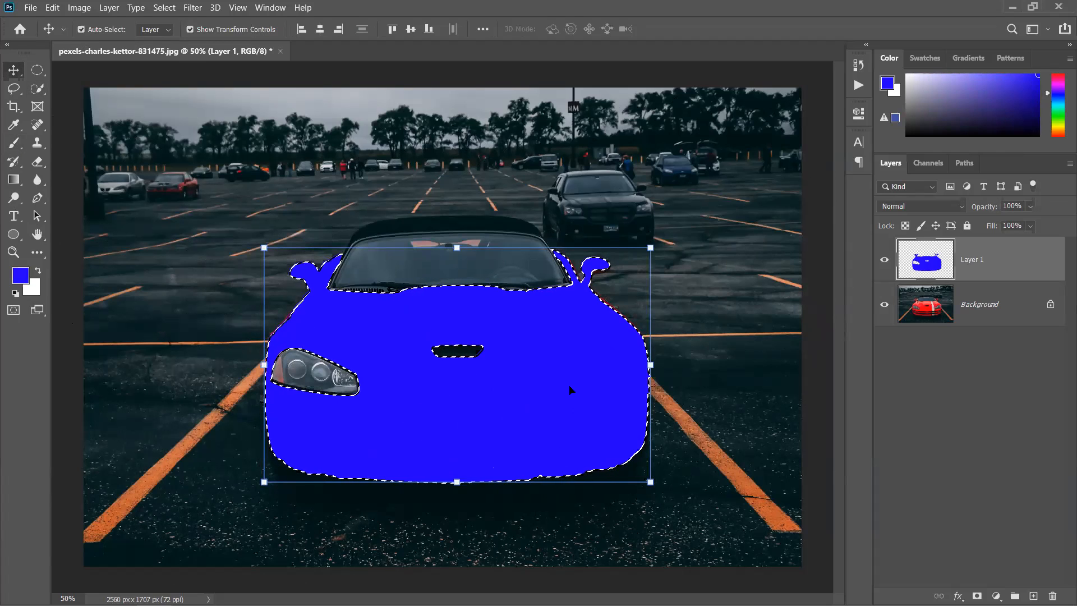
key("ctrl+d")
left_click(910, 209)
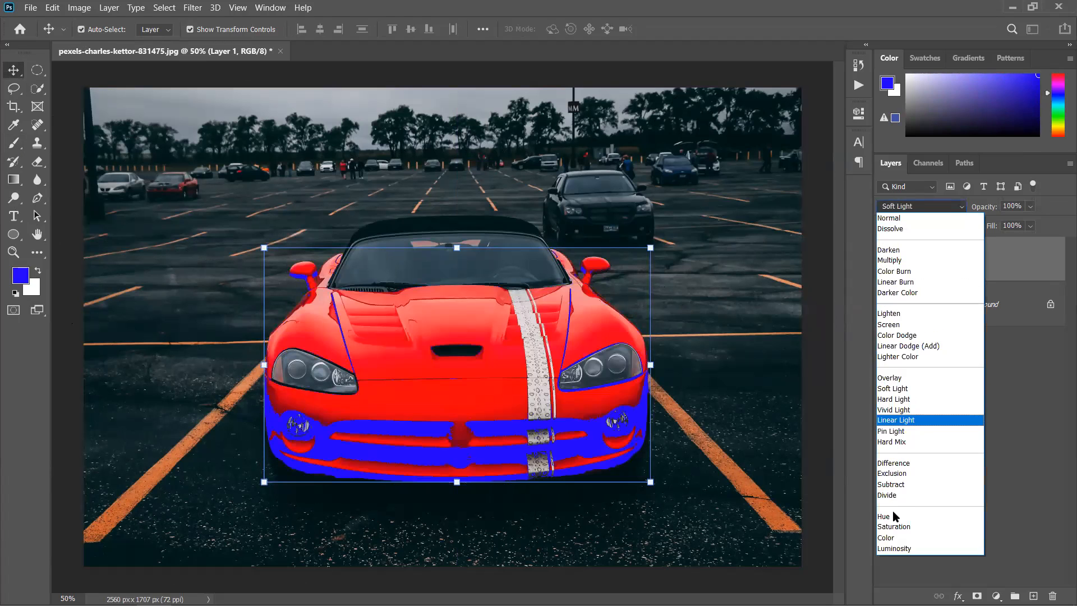
left_click(892, 538)
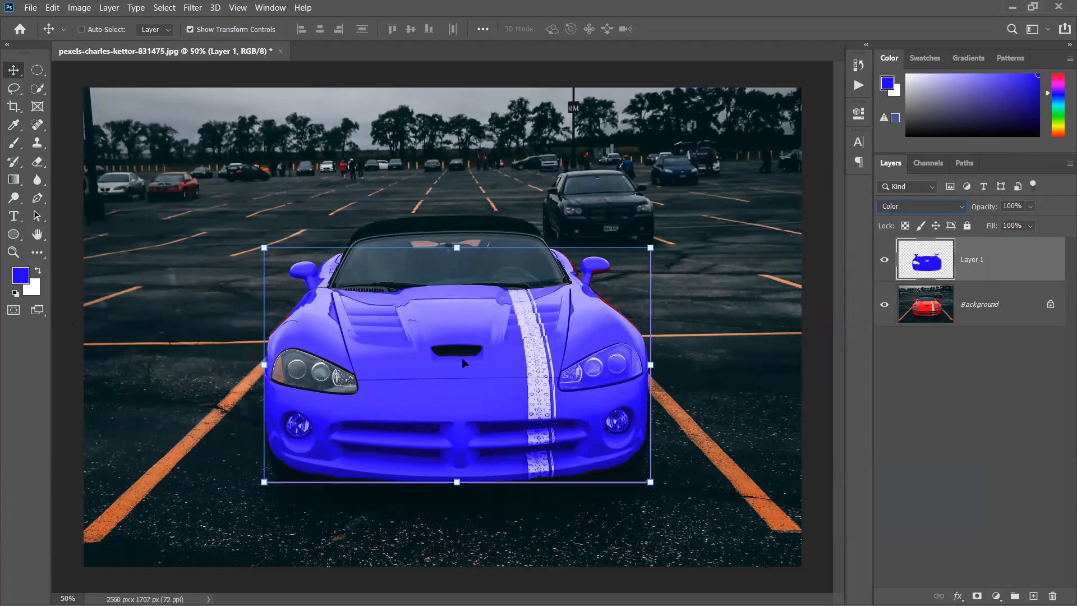
Step: Undo the blue recolouring and the added layer, going back to the Background with the bodywork still selected
key("ctrl+z")
key("ctrl+z")
key("ctrl+z")
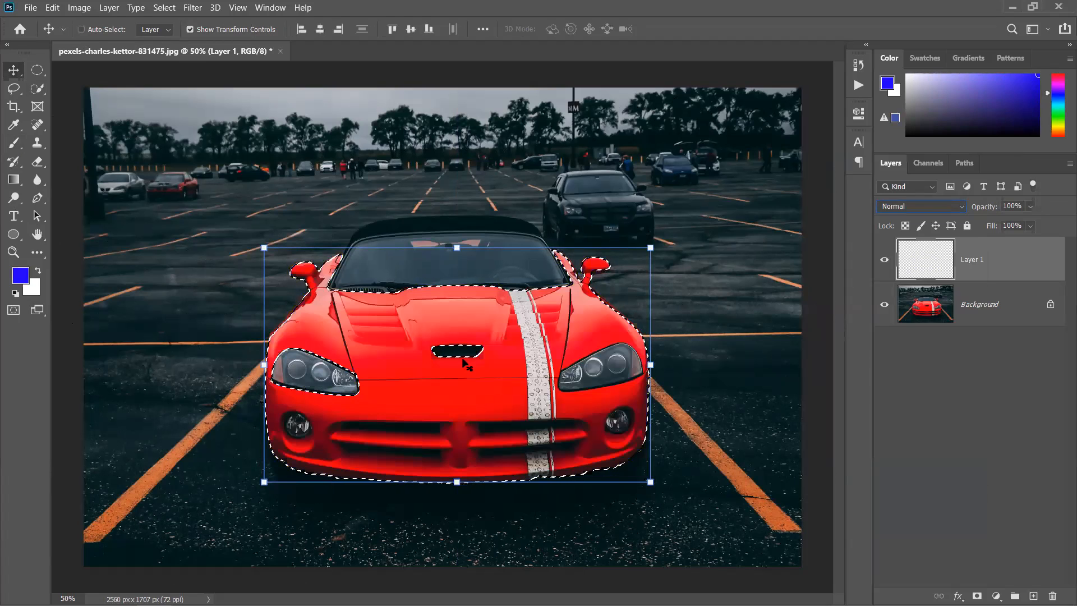
key("ctrl+z")
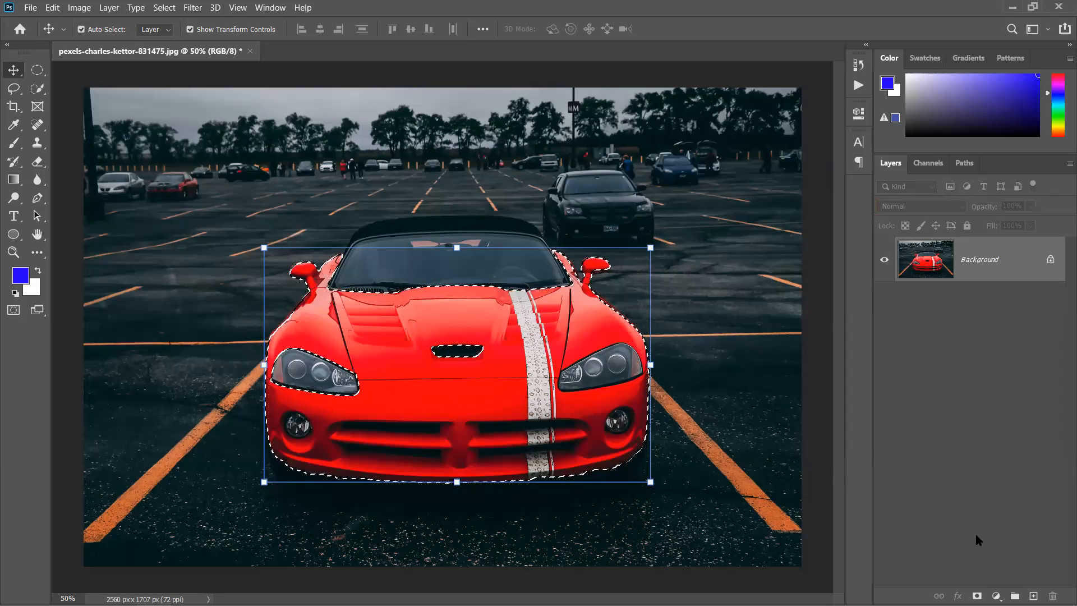
Step: Duplicate the Background layer and try masking the copy with the bodywork selection
left_click_drag(1032, 269, 1036, 592)
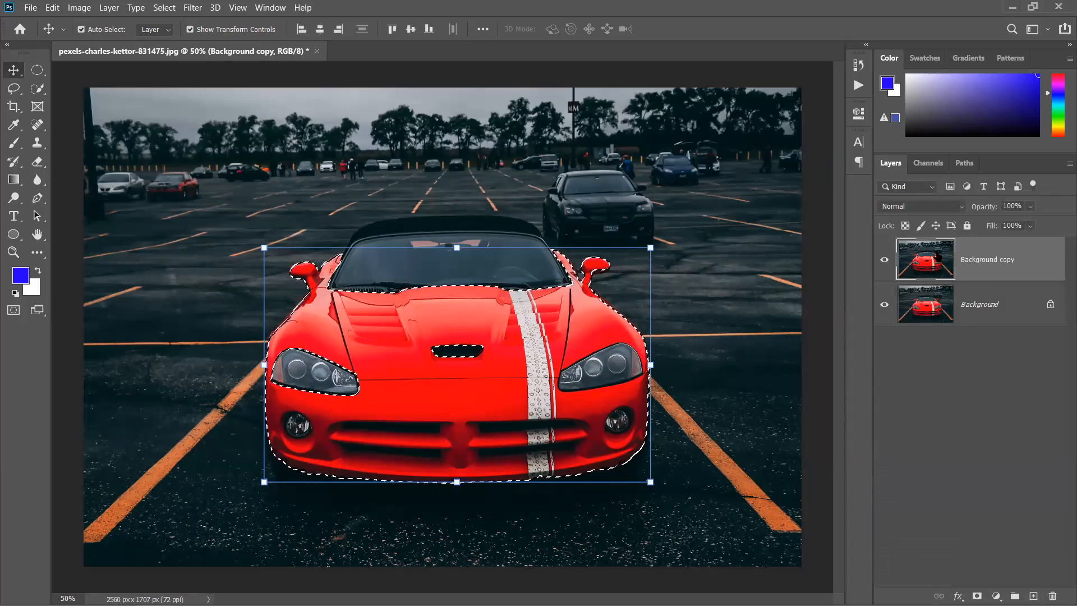
left_click(977, 596)
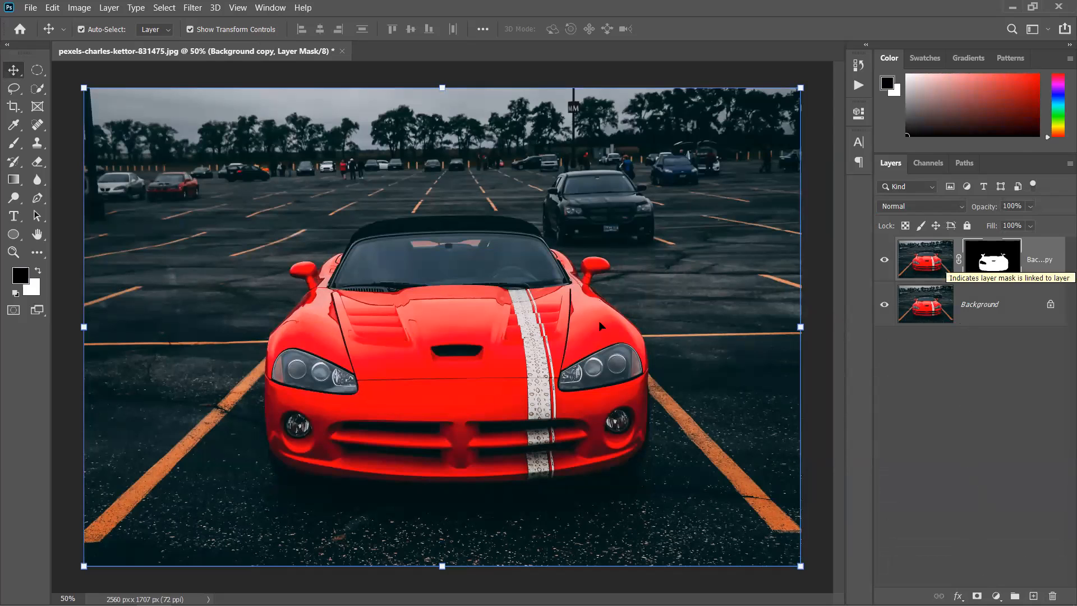
key("ctrl+plus")
key("ctrl+0")
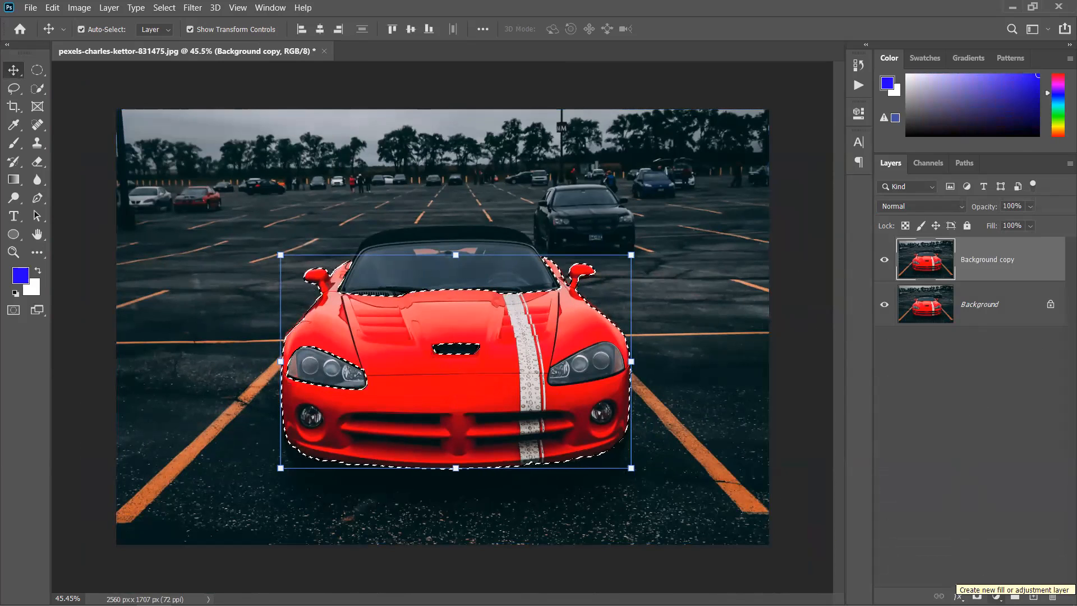
Step: Add a Hue/Saturation adjustment layer masked to the selected bodywork above the Background copy
left_click(996, 596)
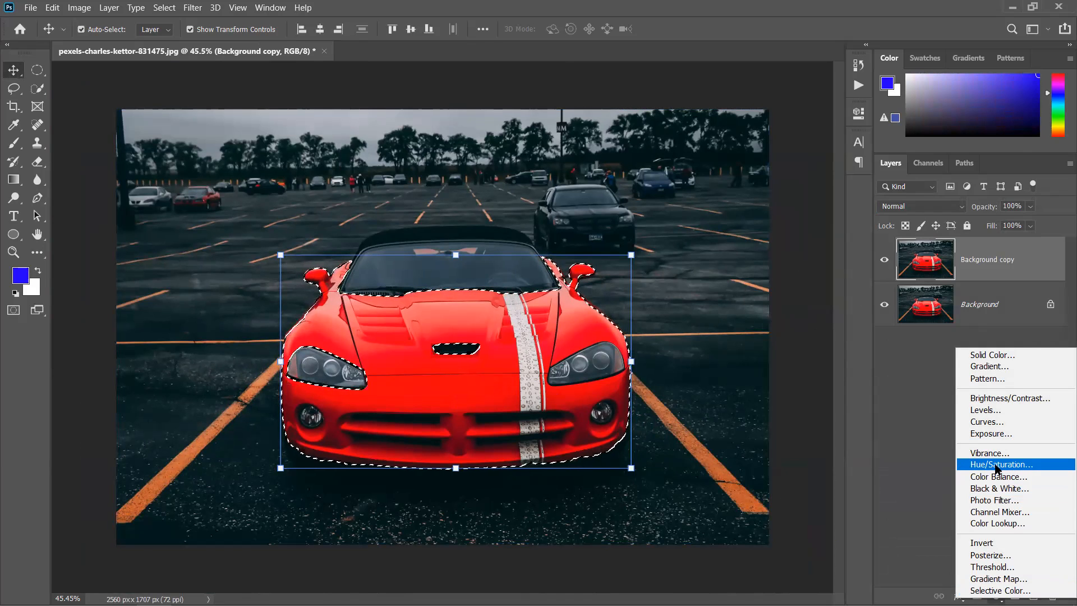
left_click(934, 509)
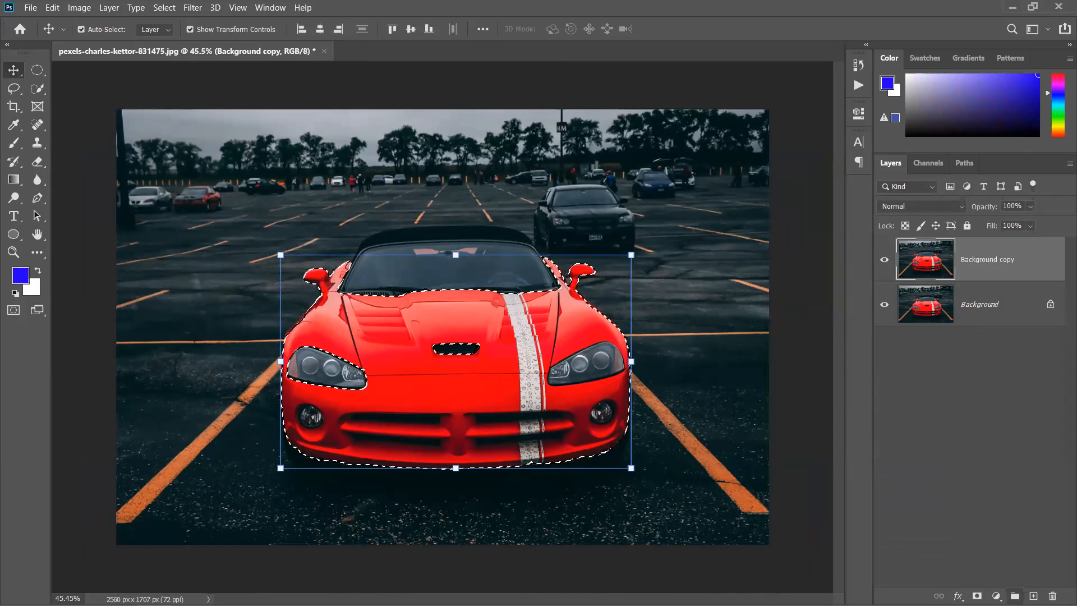
left_click(996, 597)
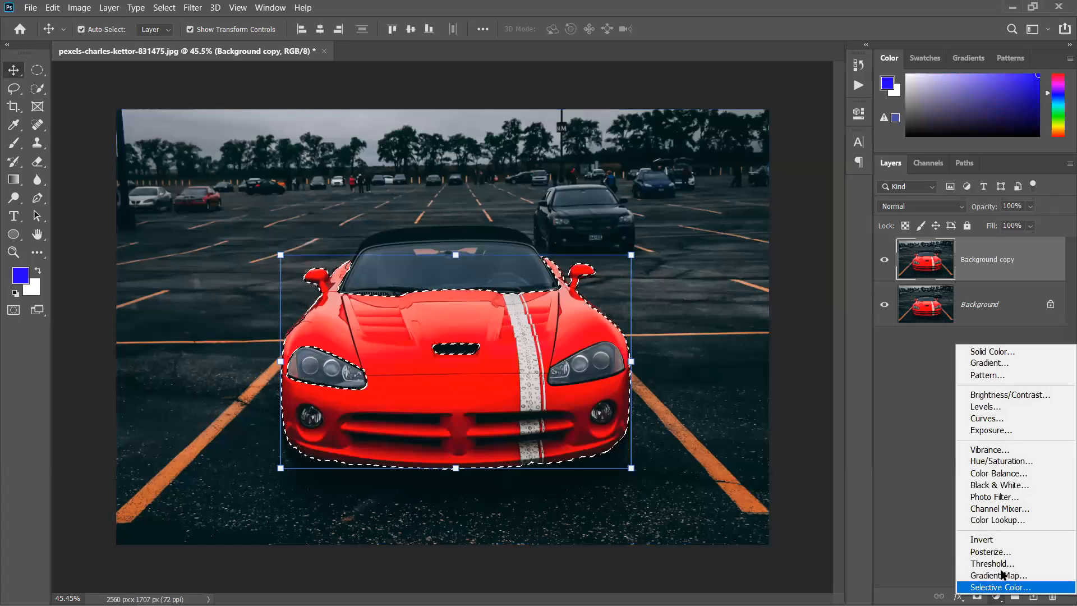
left_click(1014, 462)
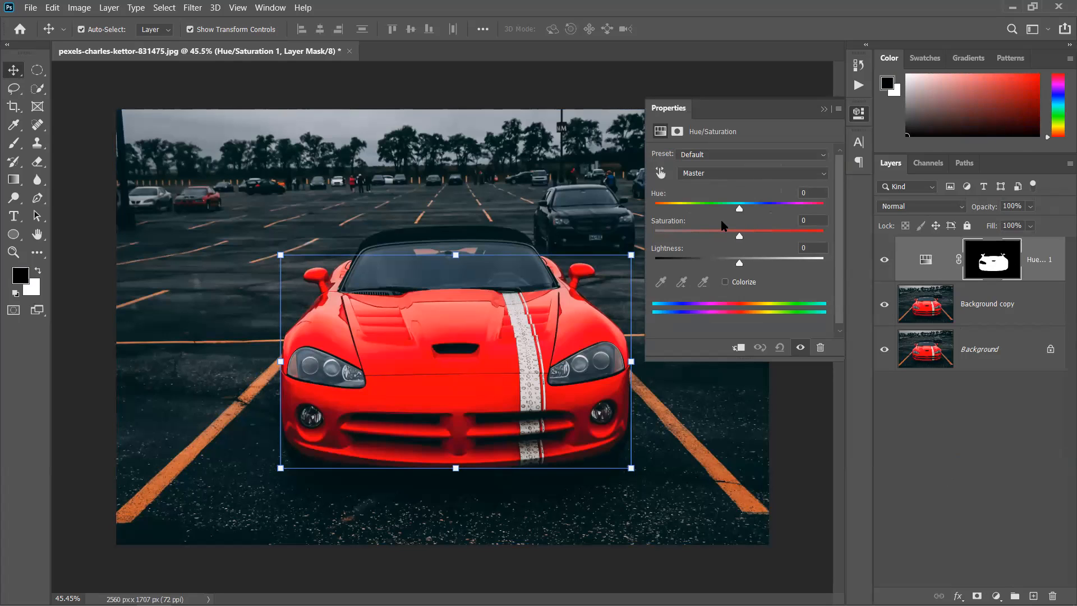
Step: Try different hue and lightness values on the car's bodywork, and reset the Hue/Saturation adjustment
left_click_drag(739, 210, 767, 257)
mouse_move(743, 262)
left_mouse_down()
mouse_move(681, 262)
mouse_move(782, 263)
mouse_move(651, 270)
mouse_move(836, 267)
mouse_move(739, 274)
mouse_move(768, 231)
mouse_move(656, 247)
mouse_move(824, 236)
mouse_move(735, 247)
mouse_move(673, 272)
mouse_move(823, 276)
mouse_move(741, 282)
left_mouse_up()
left_click_drag(766, 209, 740, 225)
left_click(779, 348)
Step: Target the Reds by sampling the car's hood, and adjust the affected colour range to 284°/339° and 10°\67°
left_click(660, 174)
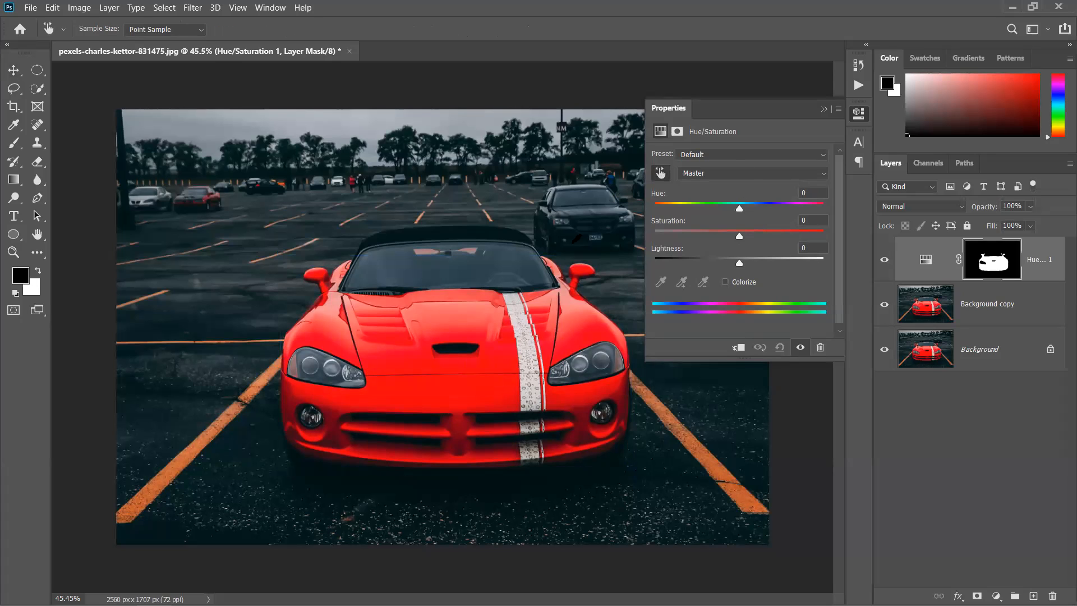
left_click(452, 379)
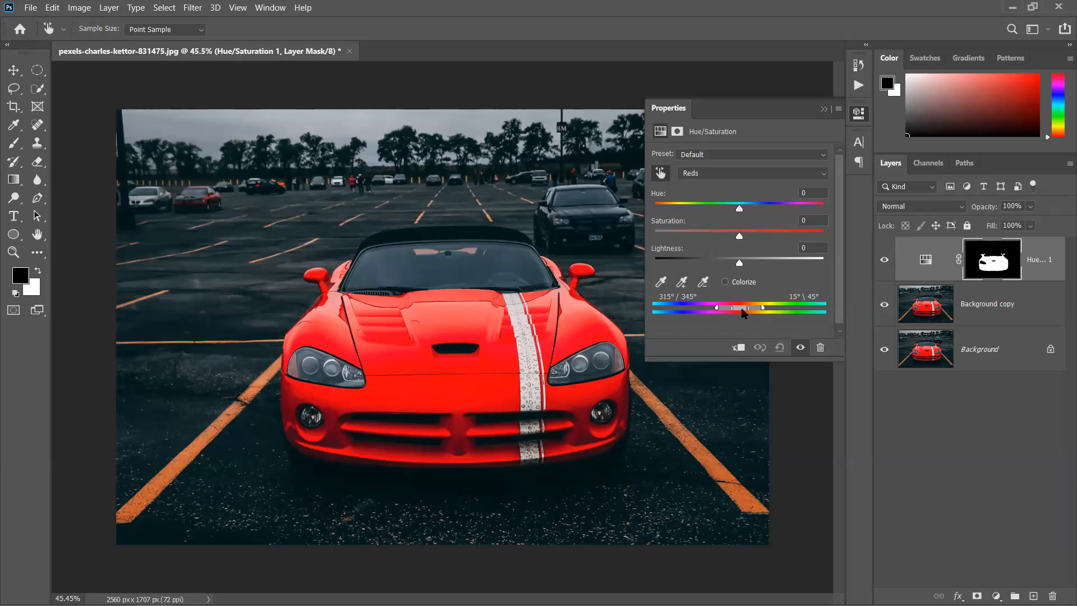
left_click_drag(738, 313, 774, 309)
Step: Adjust the Reds of the car's bodywork to hue -8, saturation -28 and lightness -14, and collapse the adjustment's properties
left_click_drag(740, 210, 719, 222)
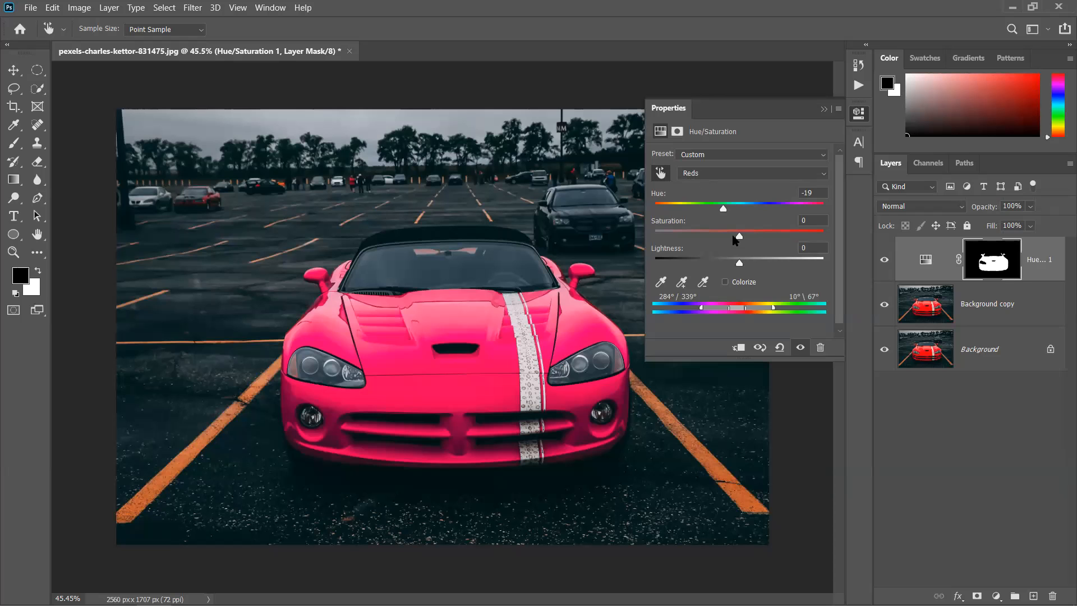
left_click_drag(724, 211, 629, 272)
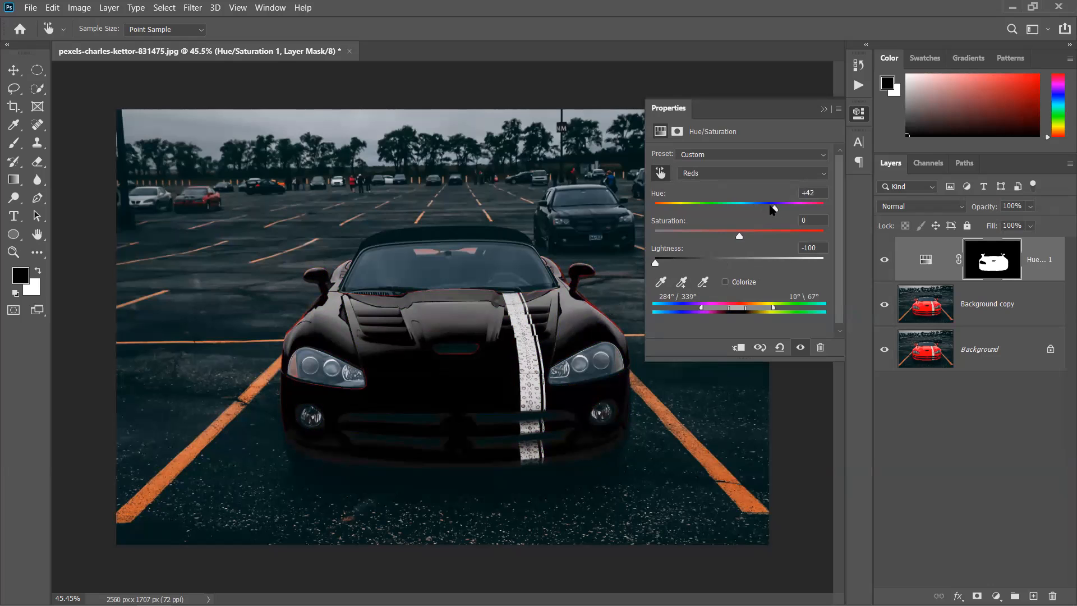
left_click_drag(740, 237, 716, 237)
left_click_drag(656, 263, 844, 266)
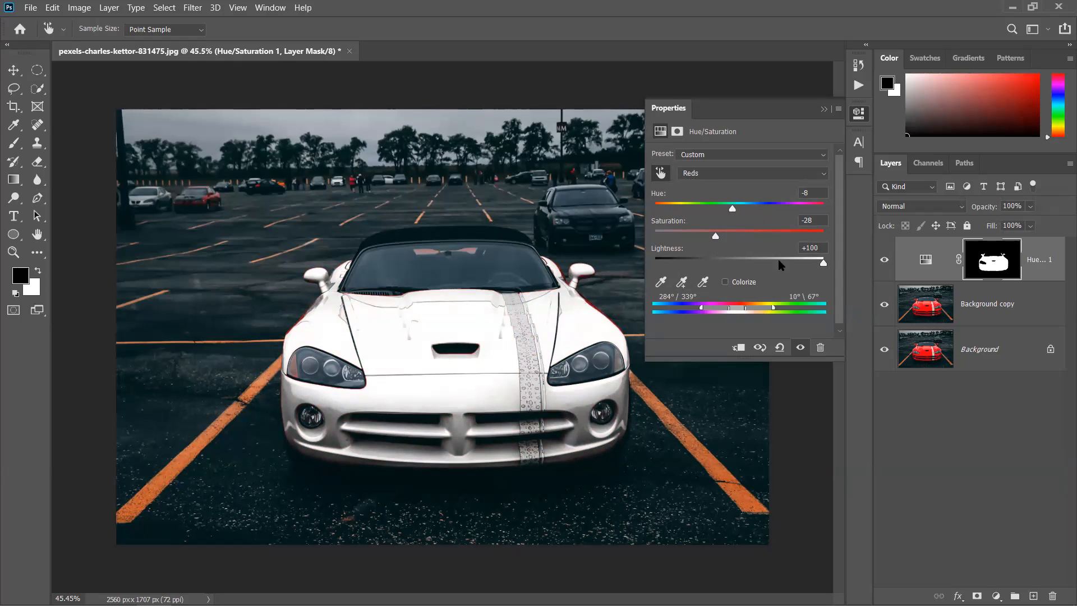
left_click_drag(823, 264, 727, 264)
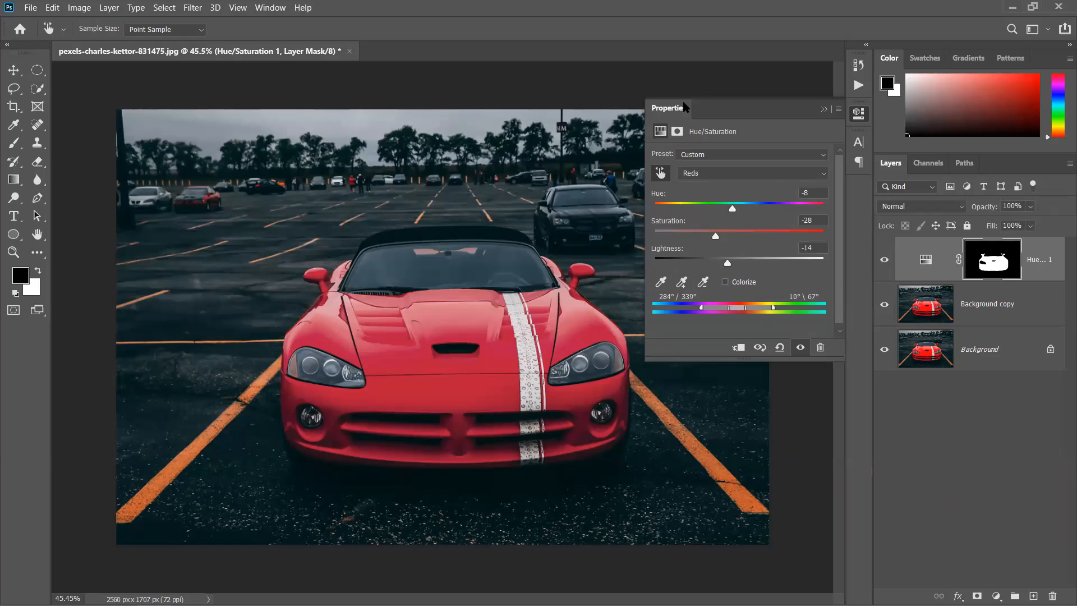
left_click(826, 109)
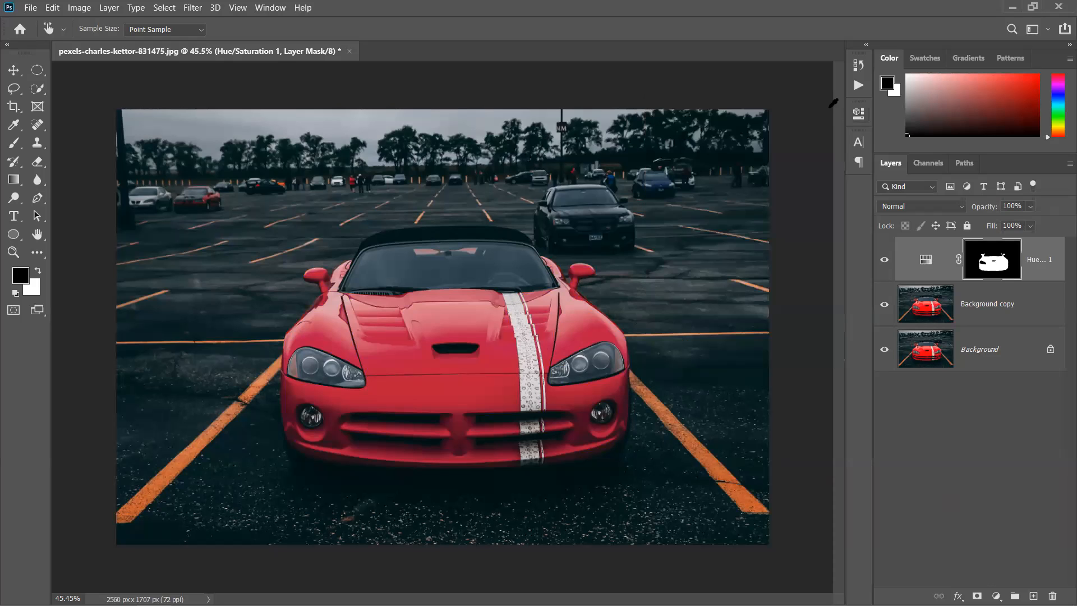
Step: Close the car photo and open the photo of the man in the blue polo shirt from the Downloads folder
left_click(350, 52)
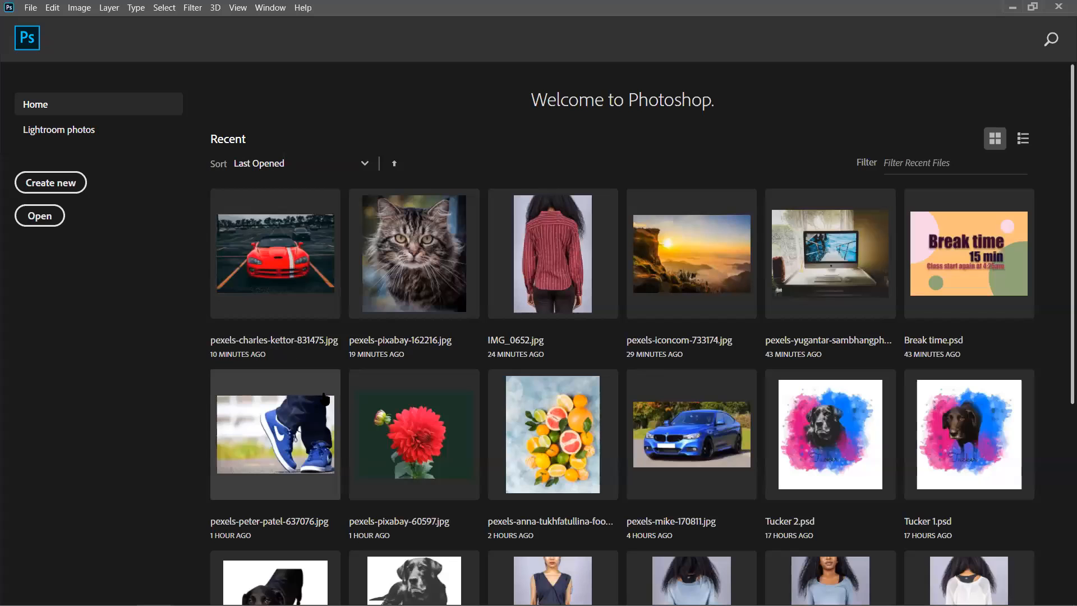
left_click(42, 217)
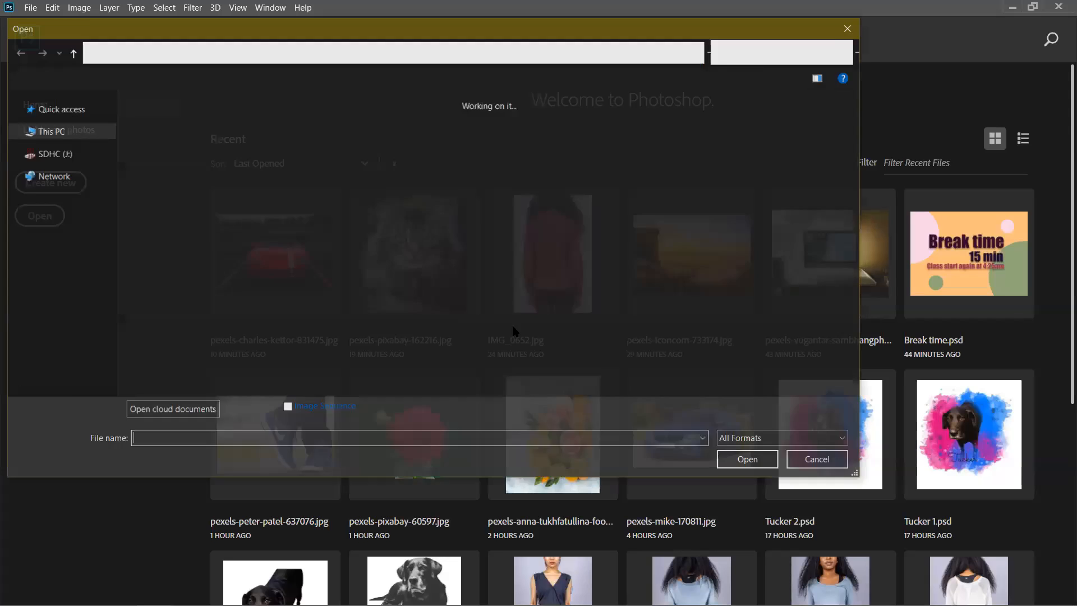
scroll(449, 308, "down", 5)
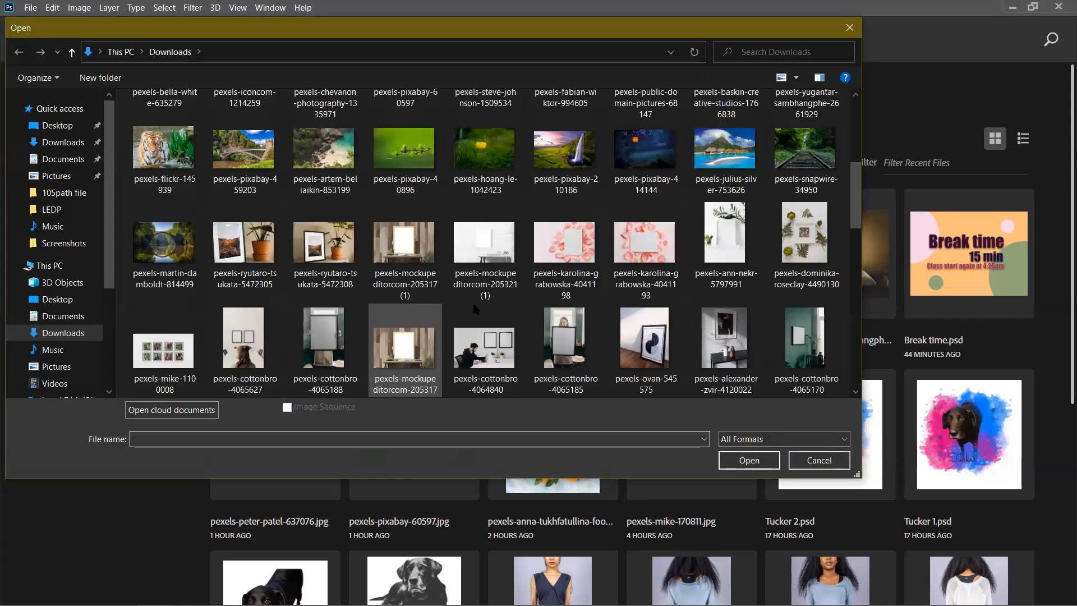
scroll(440, 271, "up", 3)
scroll(439, 271, "down", 15)
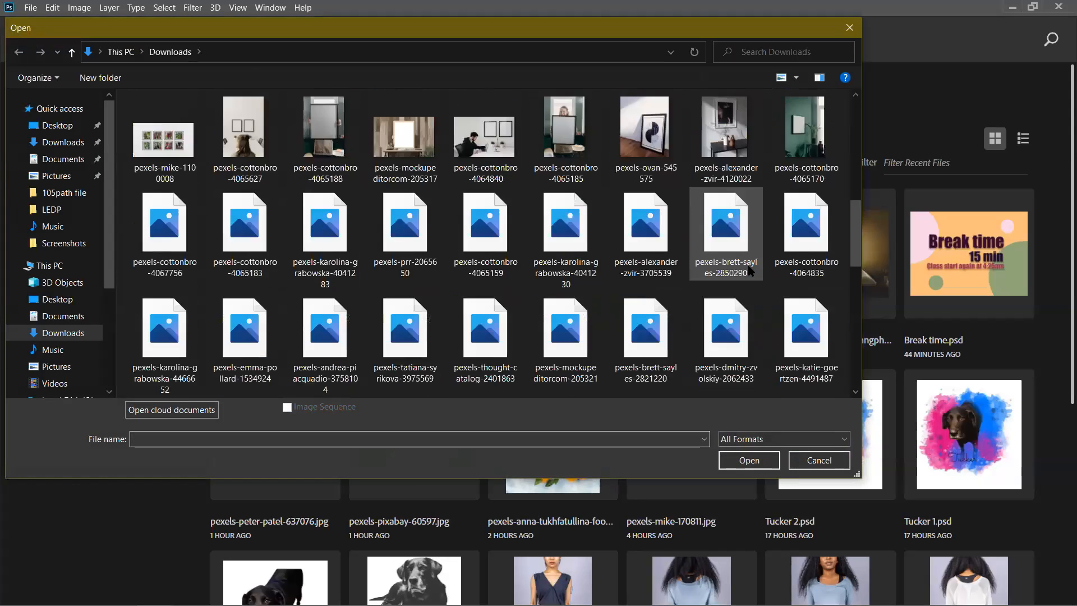
scroll(421, 287, "up", 8)
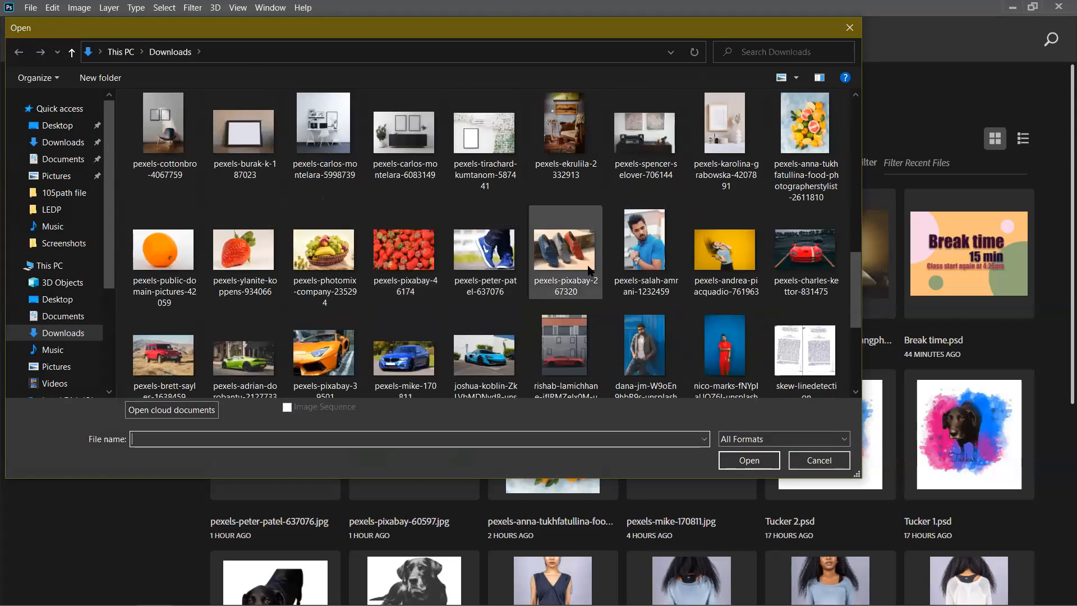
left_click(638, 255)
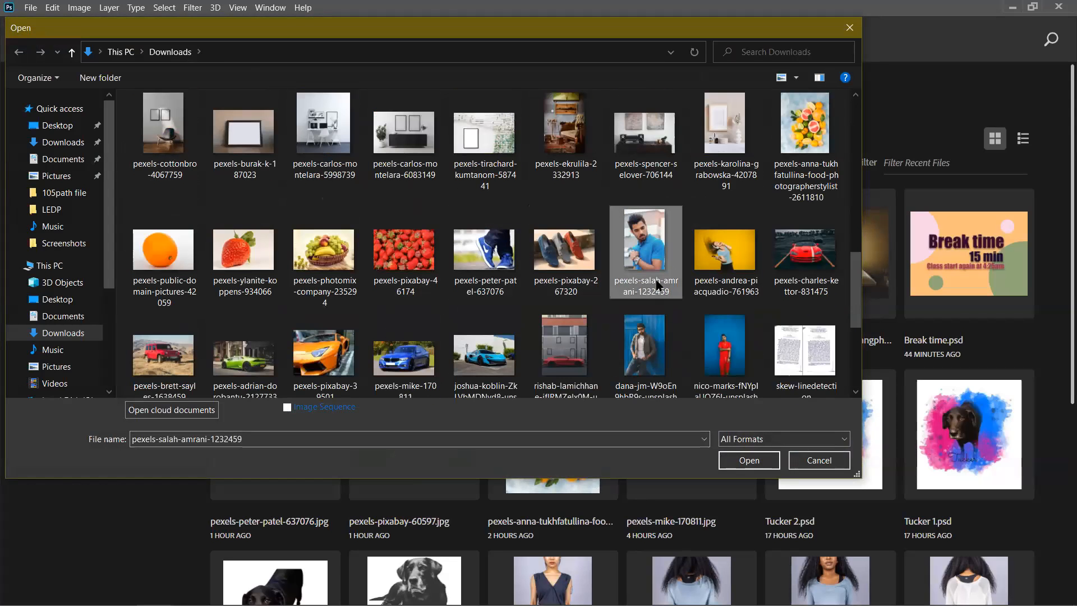
left_click(749, 460)
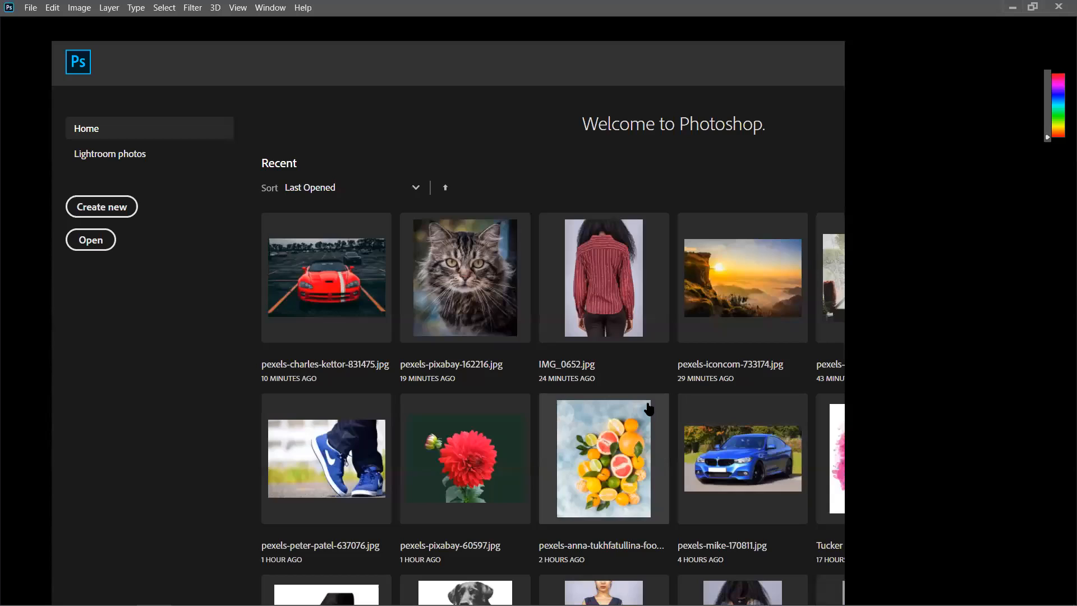
Step: Duplicate the Background layer of the polo shirt photo
scroll(544, 390, "down", 2)
scroll(544, 390, "up", 2)
scroll(543, 390, "down", 1)
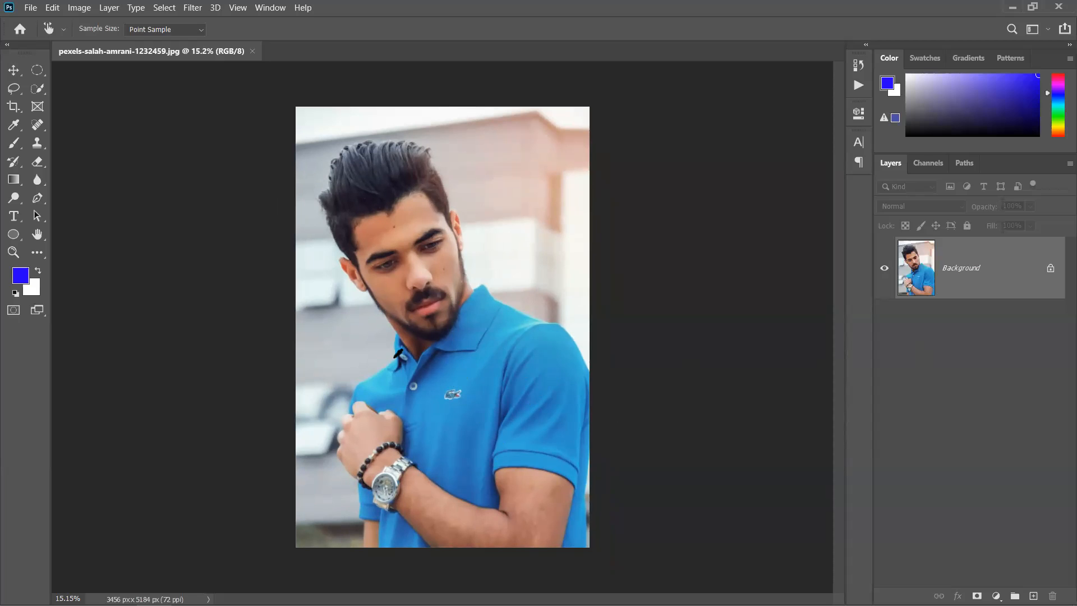
left_click(15, 72)
left_click_drag(1025, 294, 1034, 596)
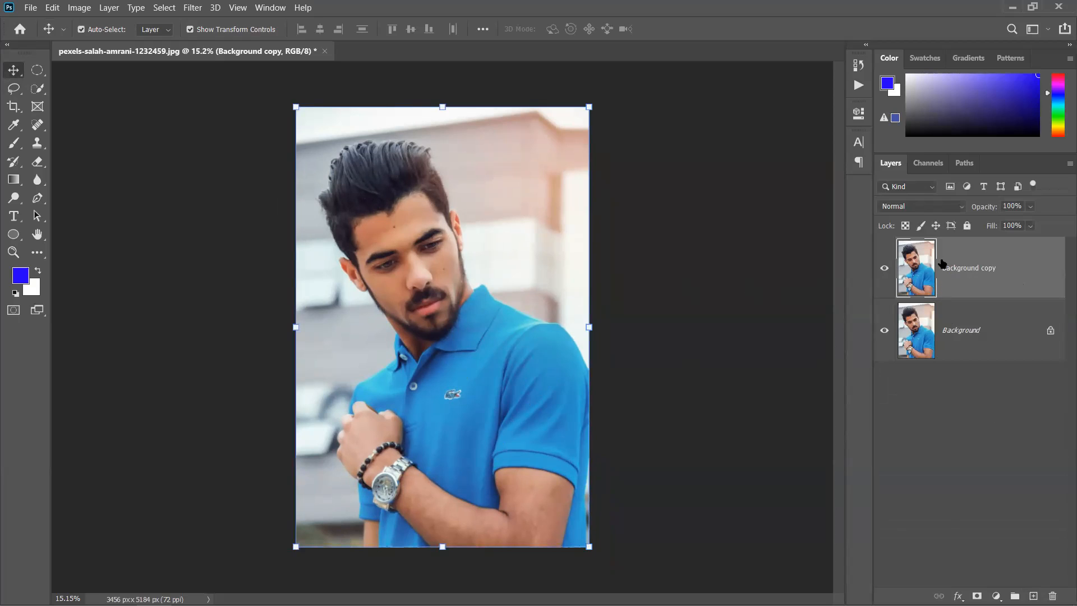
Step: Select the blue polo shirt on the Background copy with the Quick Selection tool, including the part below the wrist
left_click(37, 89)
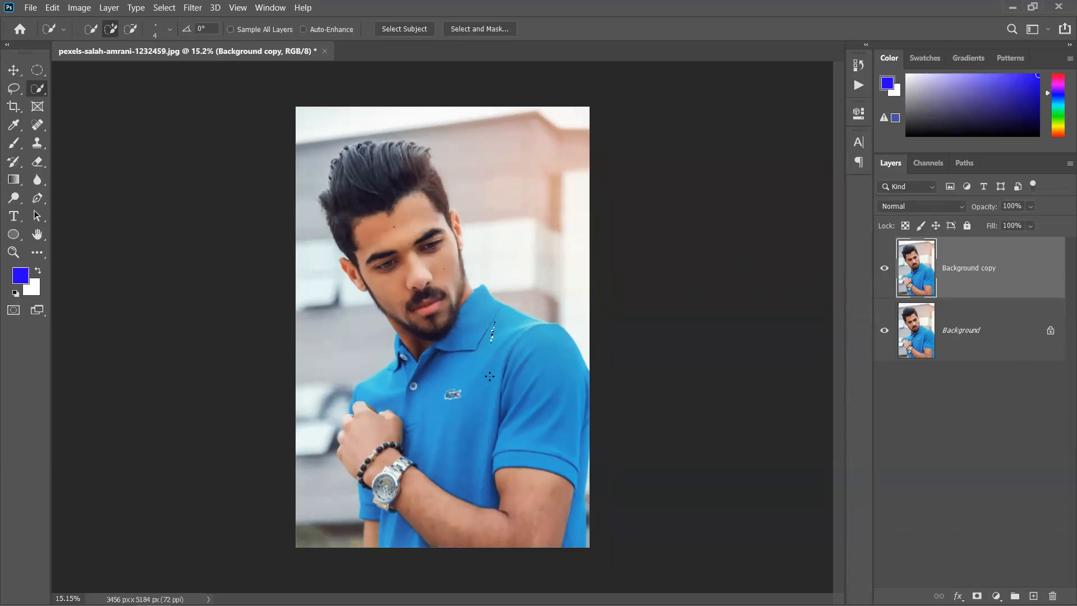
left_click_drag(491, 418, 482, 446)
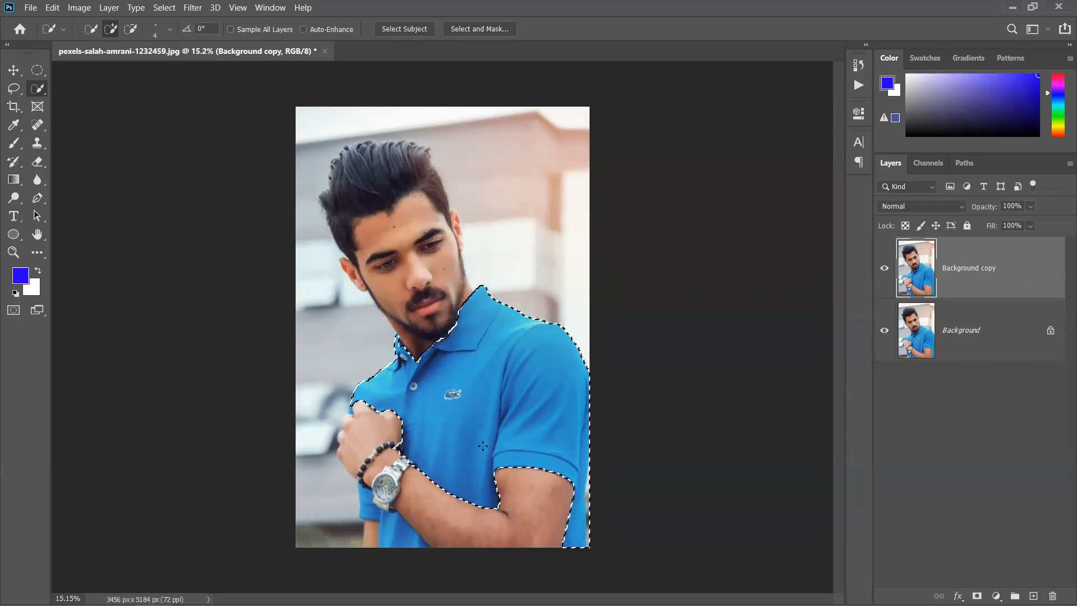
left_click(395, 525)
Step: Refine the shirt selection around the fist, bracelet and watch, and exclude the background strip along the photo's lower right edge
scroll(414, 458, "up", 5)
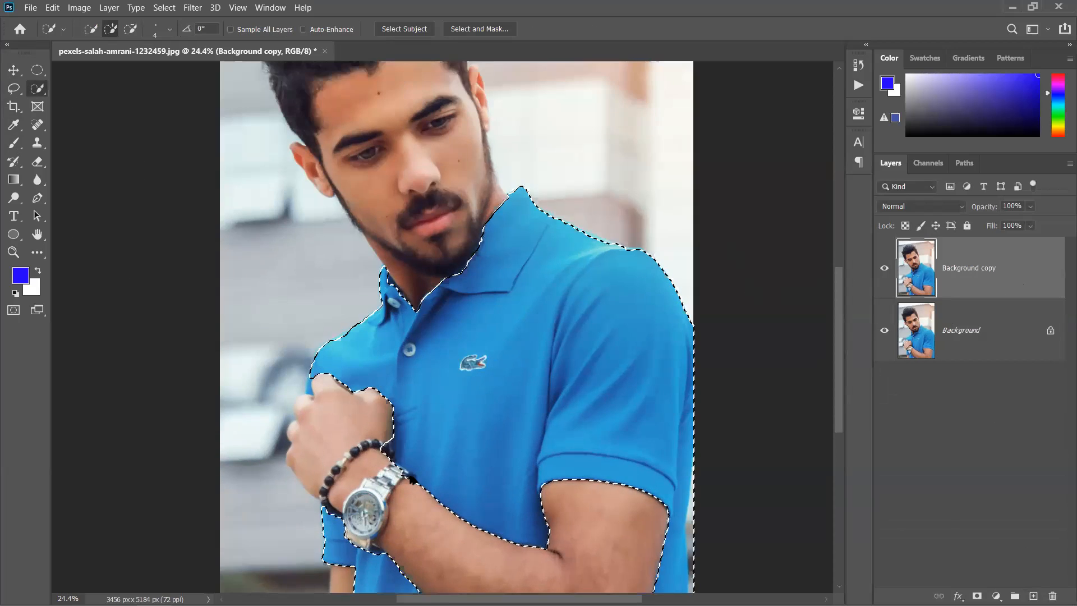
scroll(414, 464, "up", 3)
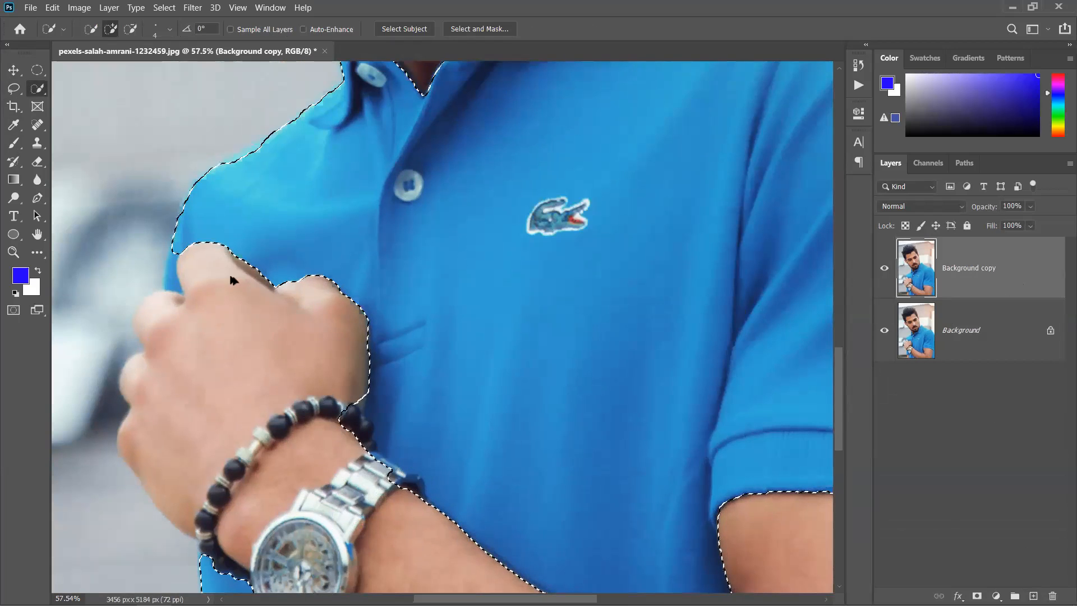
left_click(170, 271)
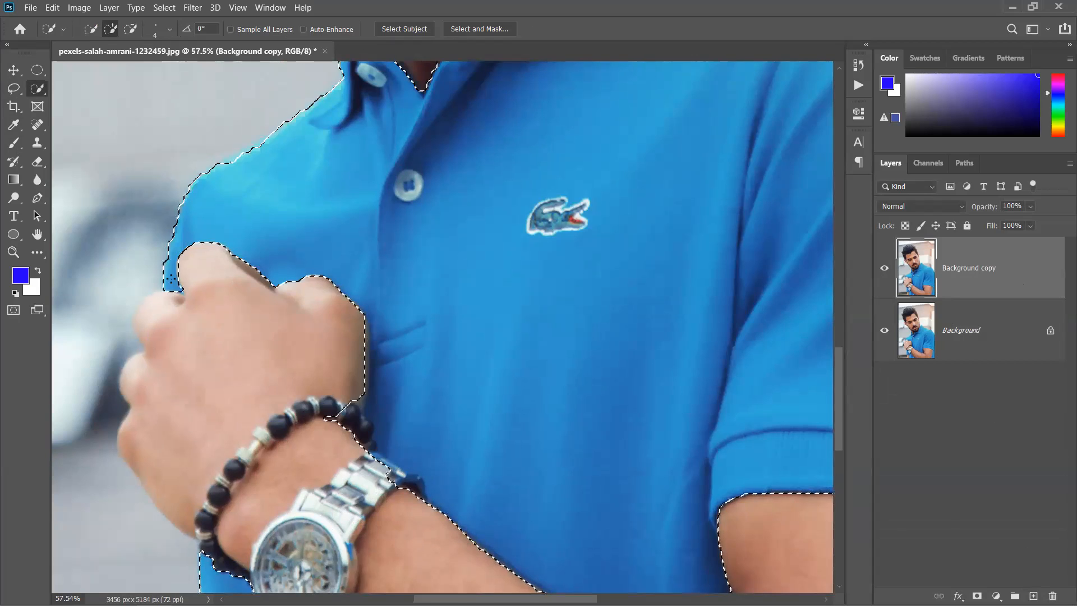
key("alt")
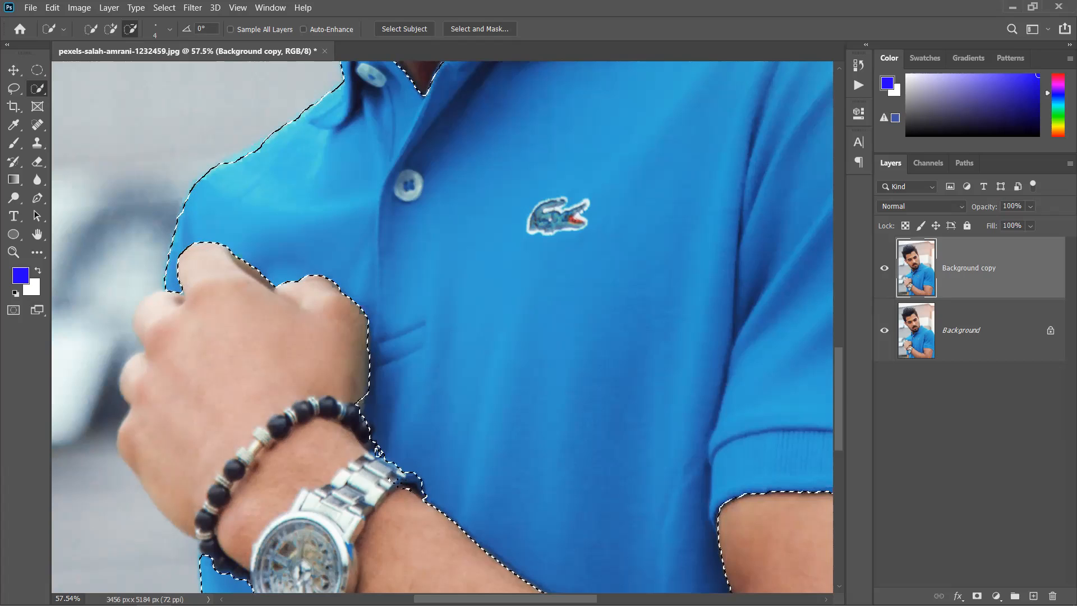
scroll(487, 471, "down", 4)
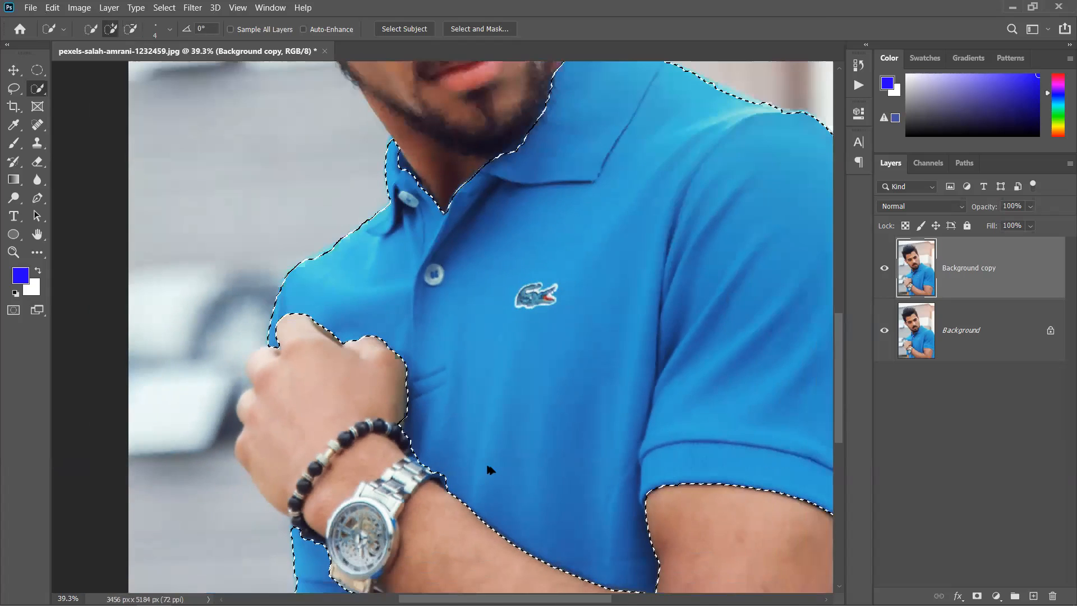
left_click_drag(652, 286, 589, 444)
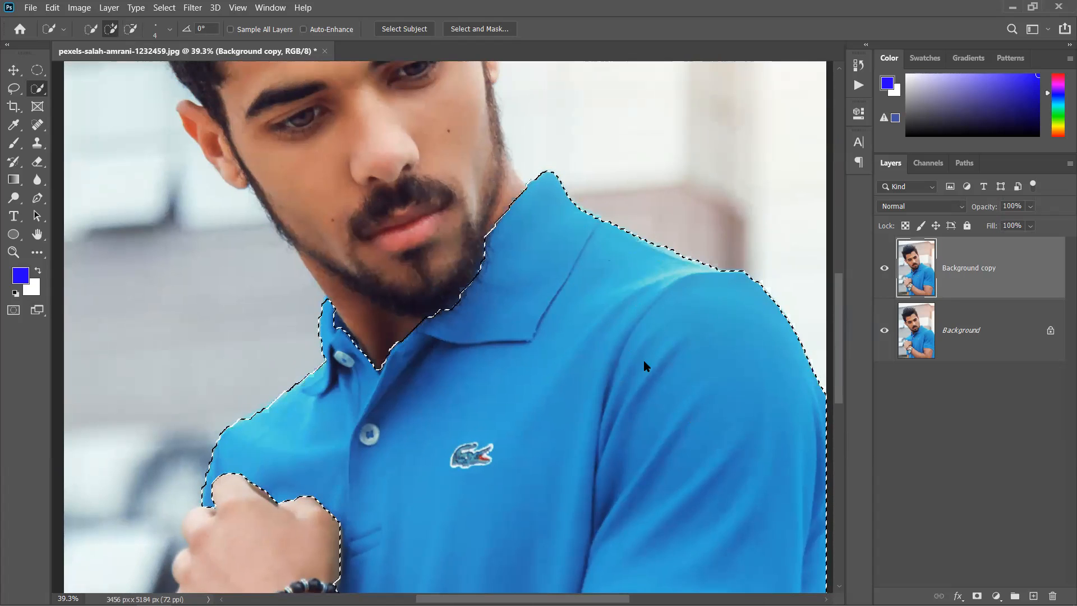
left_click_drag(545, 473, 516, 335)
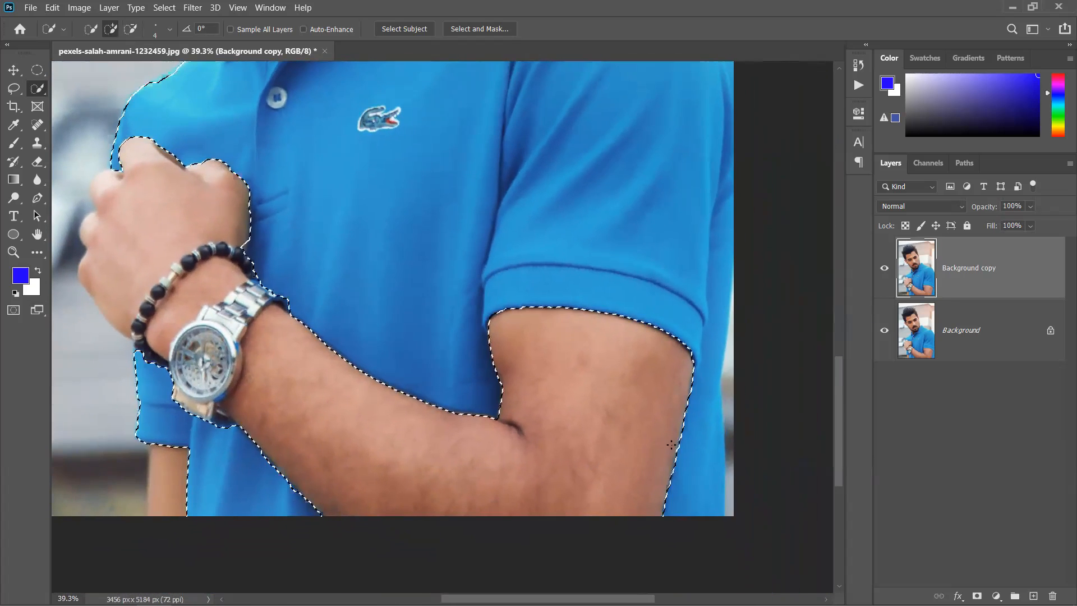
left_click_drag(730, 510, 734, 425)
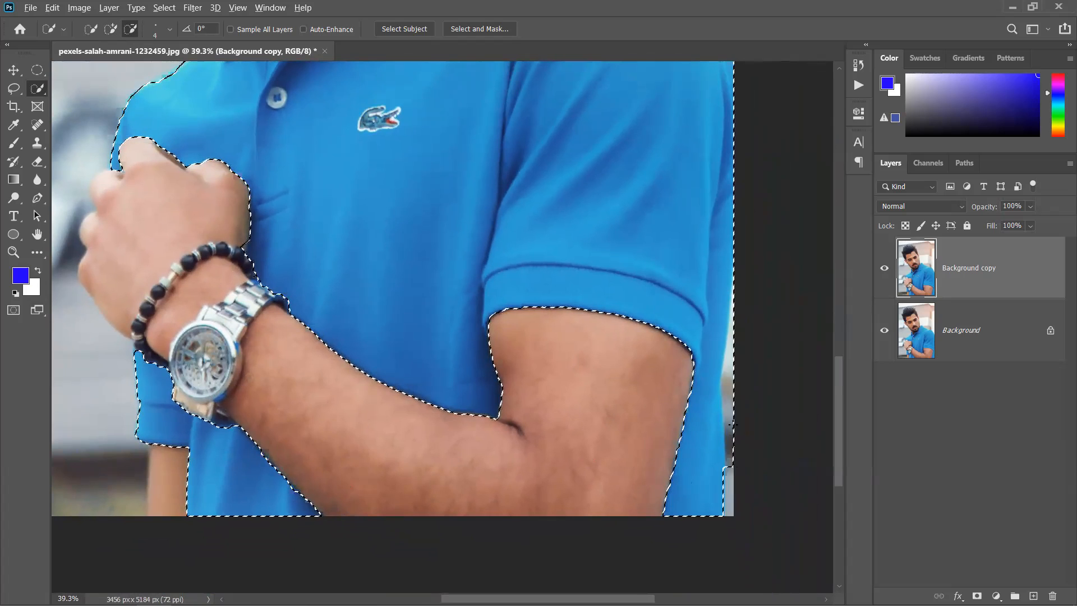
left_click_drag(737, 387, 732, 323)
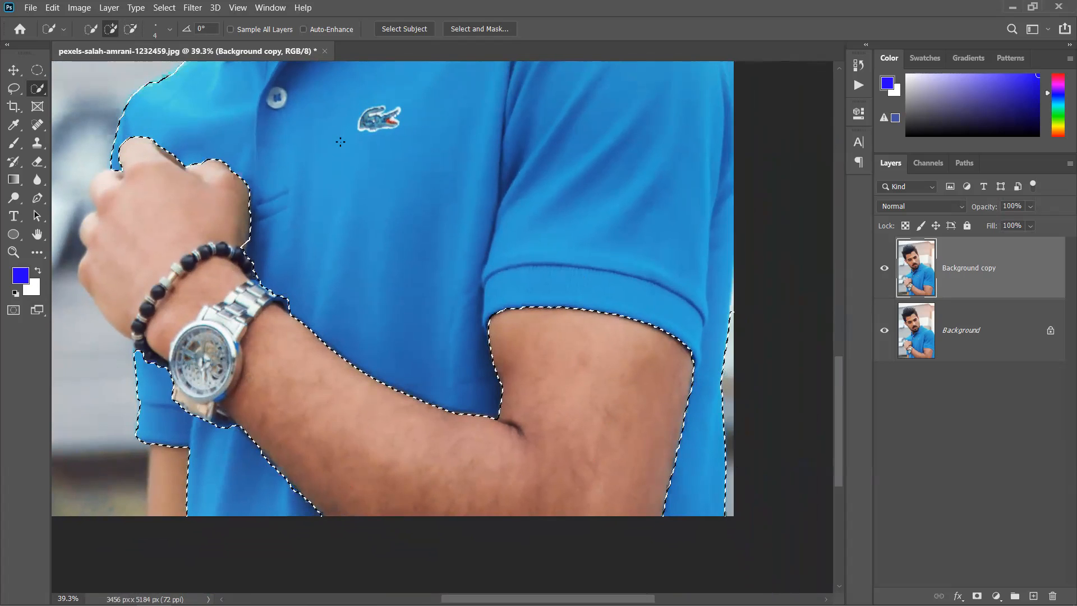
Step: Feather the shirt selection by 5 pixels
right_click(407, 169)
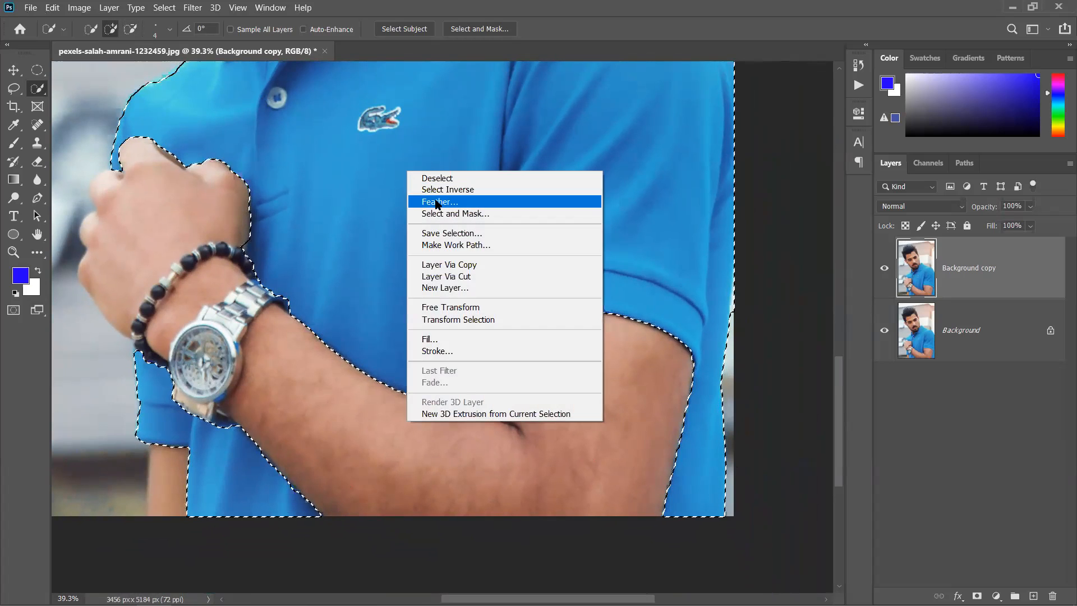
left_click(502, 201)
type("10")
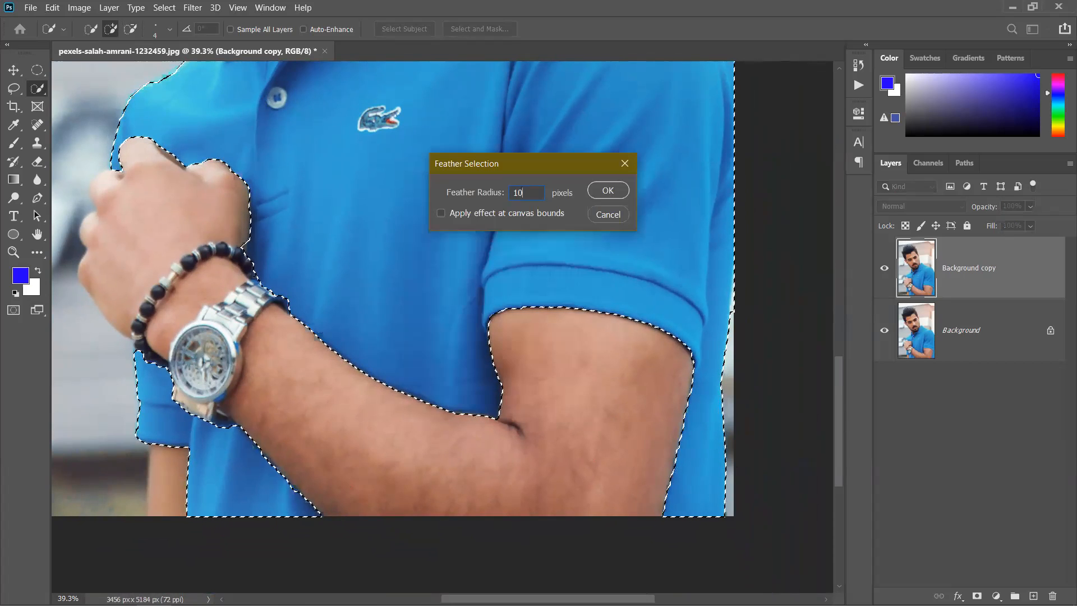
left_click_drag(526, 194, 507, 196)
type("5")
left_click(612, 190)
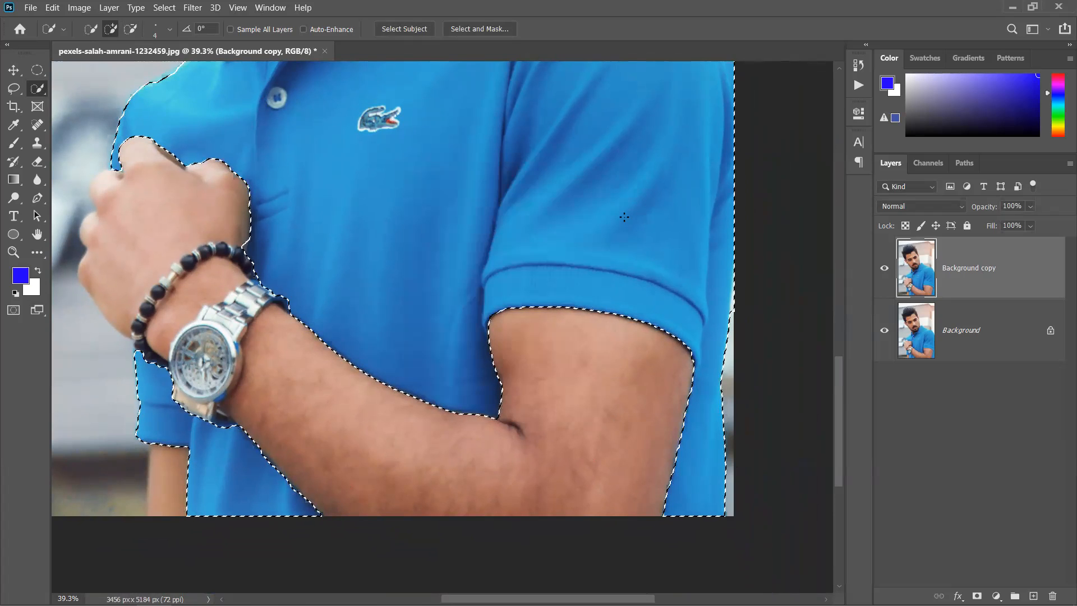
Step: Add a Hue/Saturation adjustment layer masked to the selected shirt above the Background copy
left_click_drag(625, 269, 693, 439)
scroll(599, 310, "down", 2)
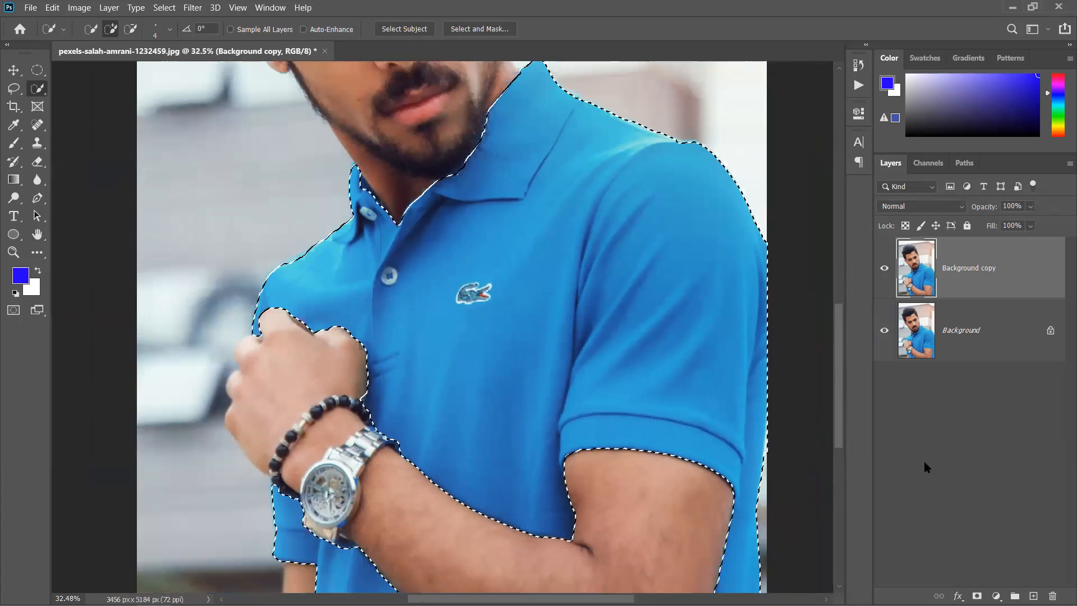
left_click(996, 596)
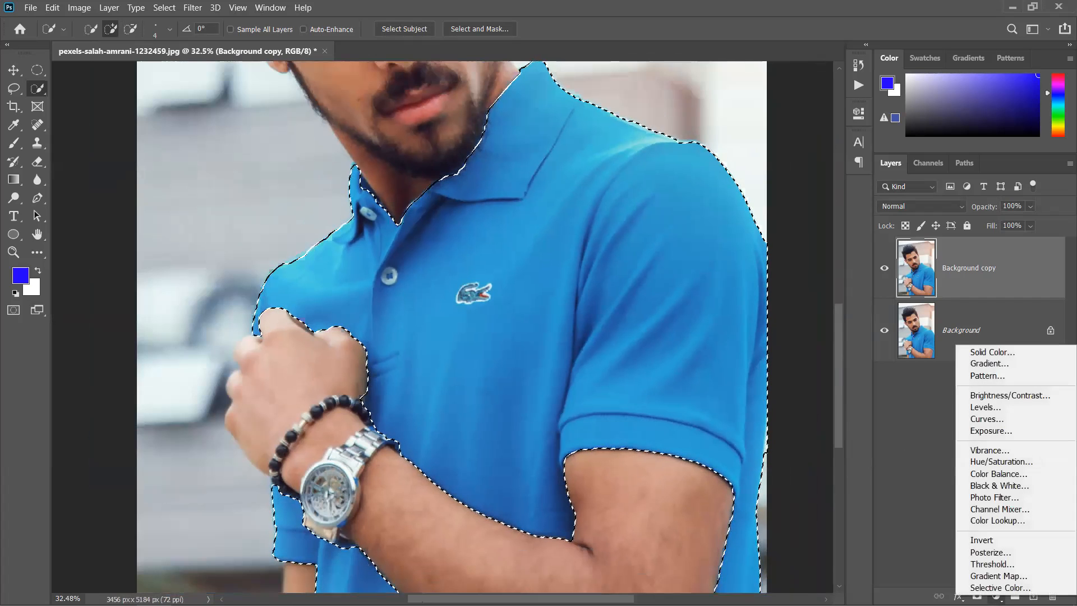
left_click(1024, 463)
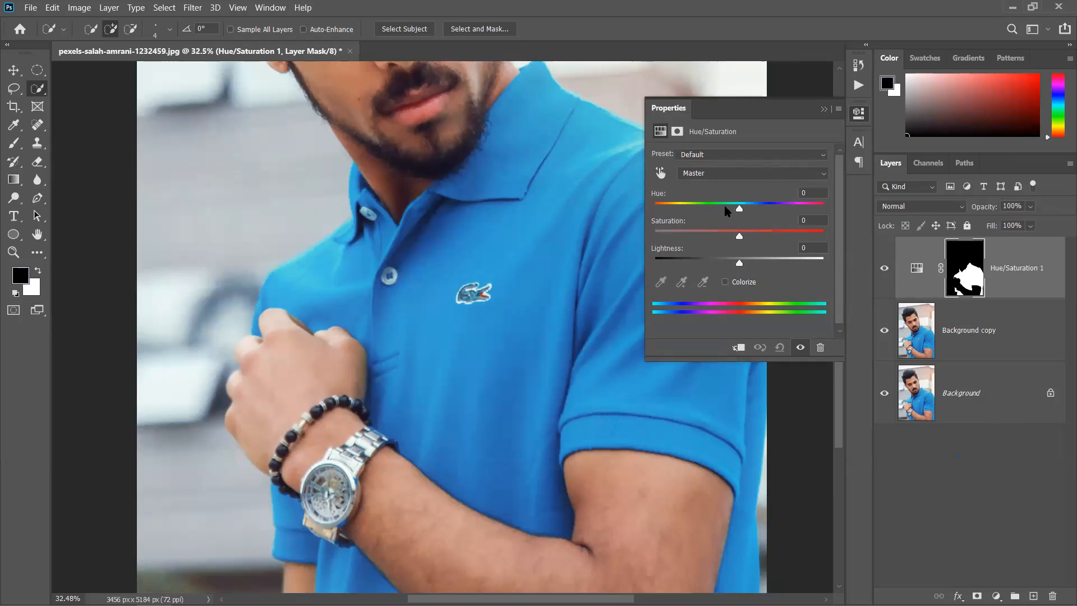
Step: Recolour the shirt green with hue -102, saturation +27 and lightness -22, and inspect the collar edge up close
left_click_drag(739, 210, 775, 216)
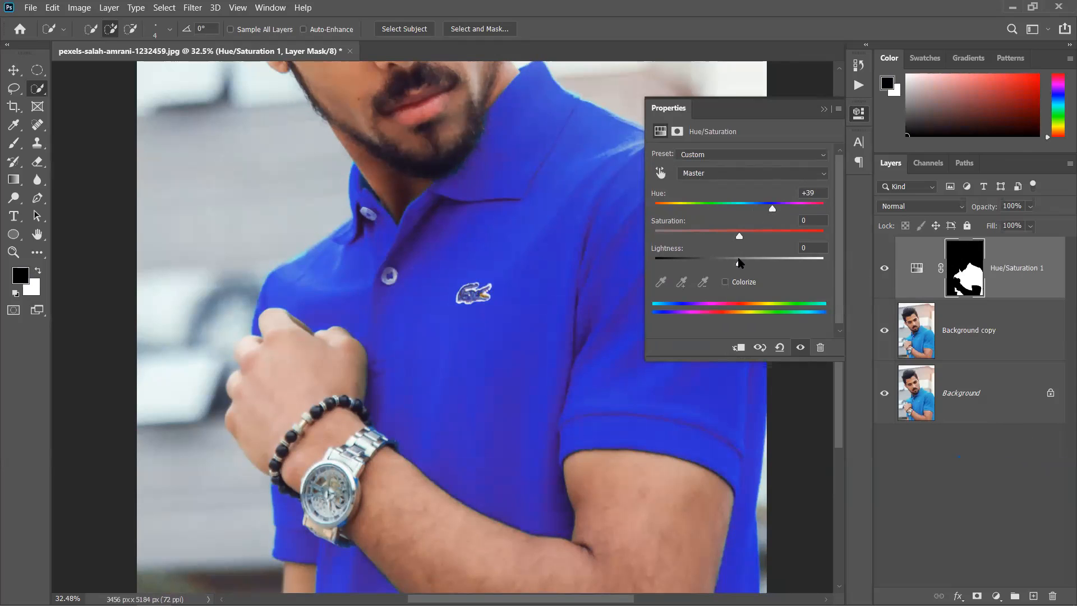
left_click_drag(754, 263, 683, 208)
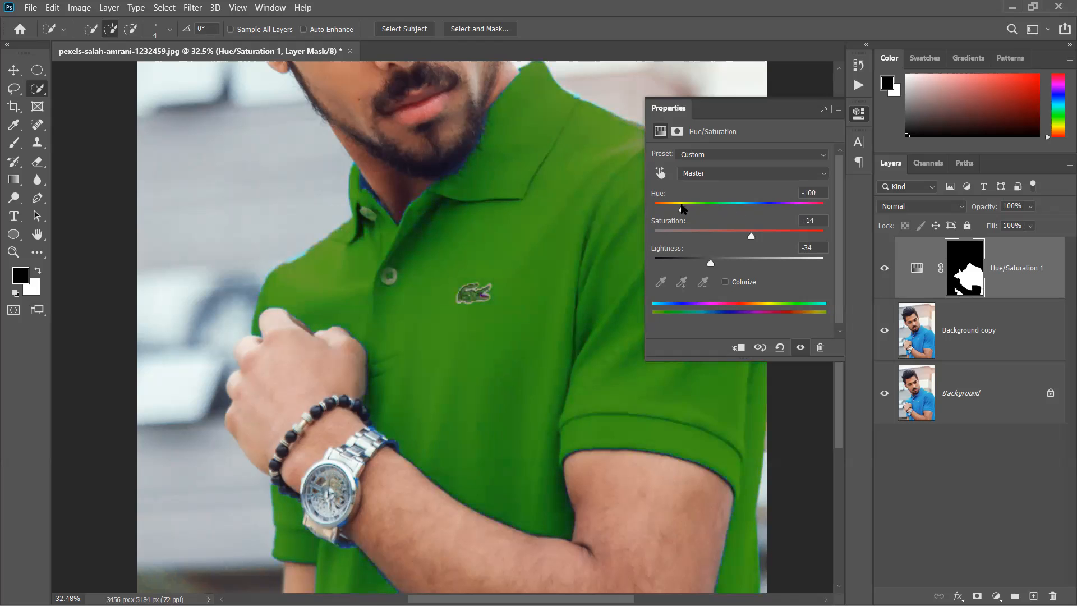
mouse_move(751, 236)
left_mouse_down()
mouse_move(710, 236)
mouse_move(739, 262)
mouse_move(721, 263)
mouse_move(772, 237)
mouse_move(762, 239)
left_mouse_up()
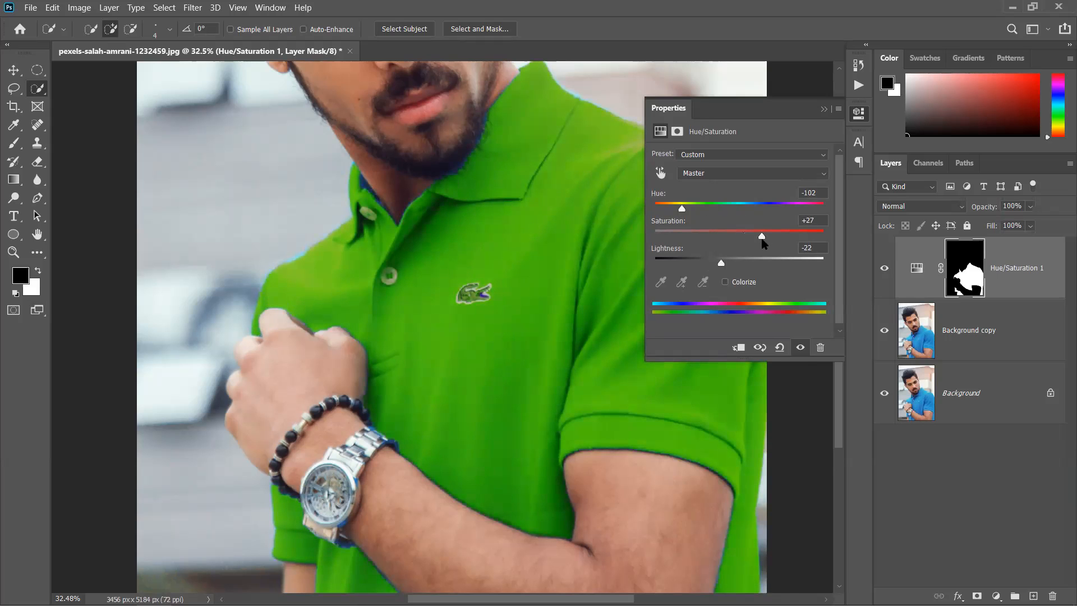
scroll(506, 173, "up", 5)
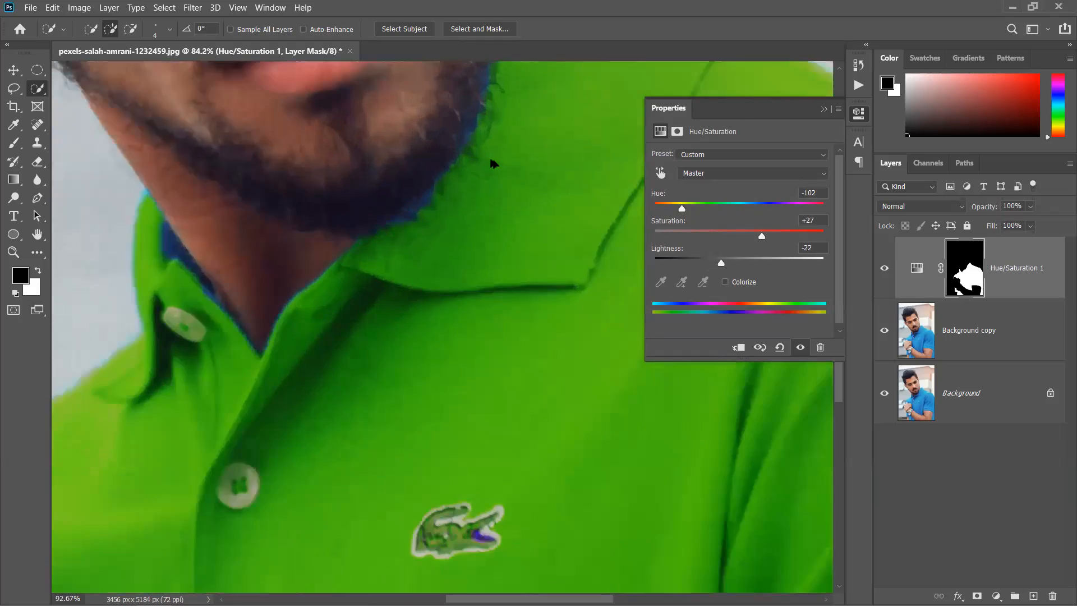
Step: Paint white on the Hue/Saturation mask with a 90 px brush along the collar edge beside the beard
left_click(823, 110)
left_click_drag(474, 164, 448, 256)
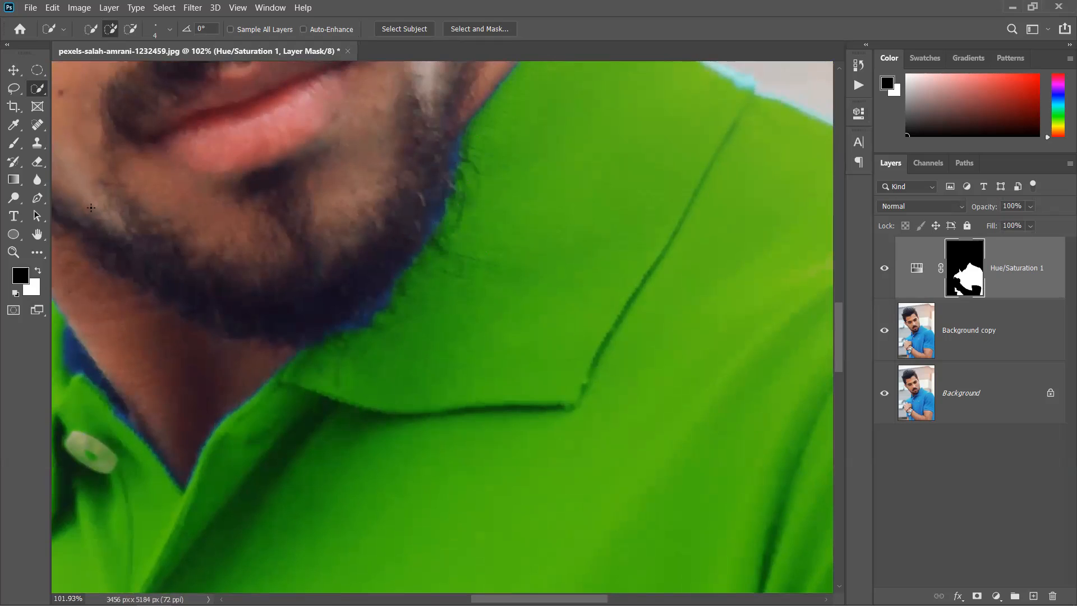
left_click(11, 144)
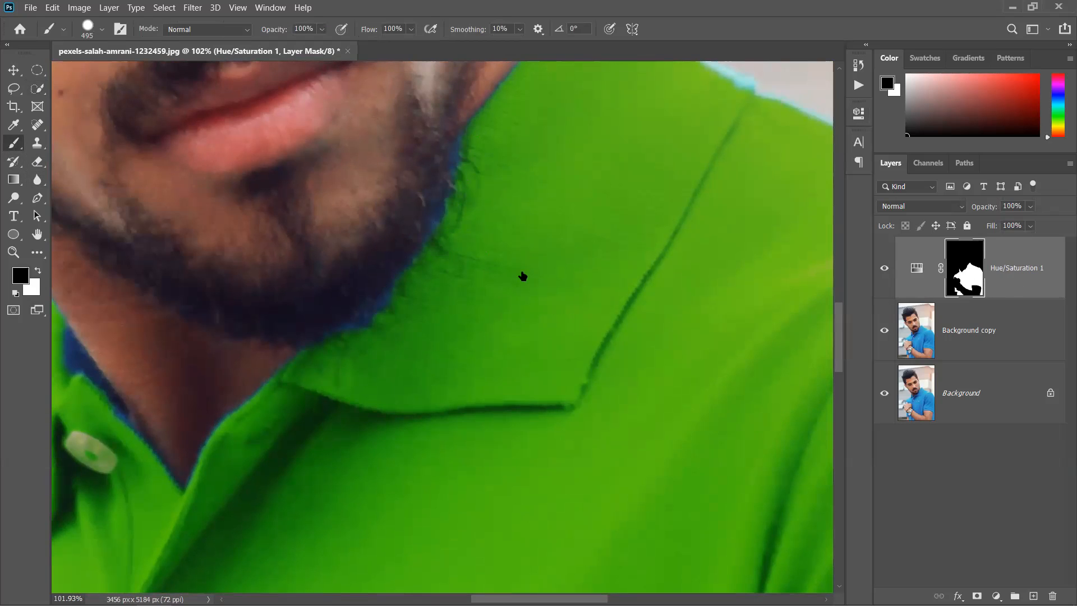
key("bracketleft")
key("bracketleft")
key("bracketleft")
key("bracketleft")
key("bracketleft")
key("bracketleft")
key("bracketleft")
key("bracketleft")
left_click(35, 271)
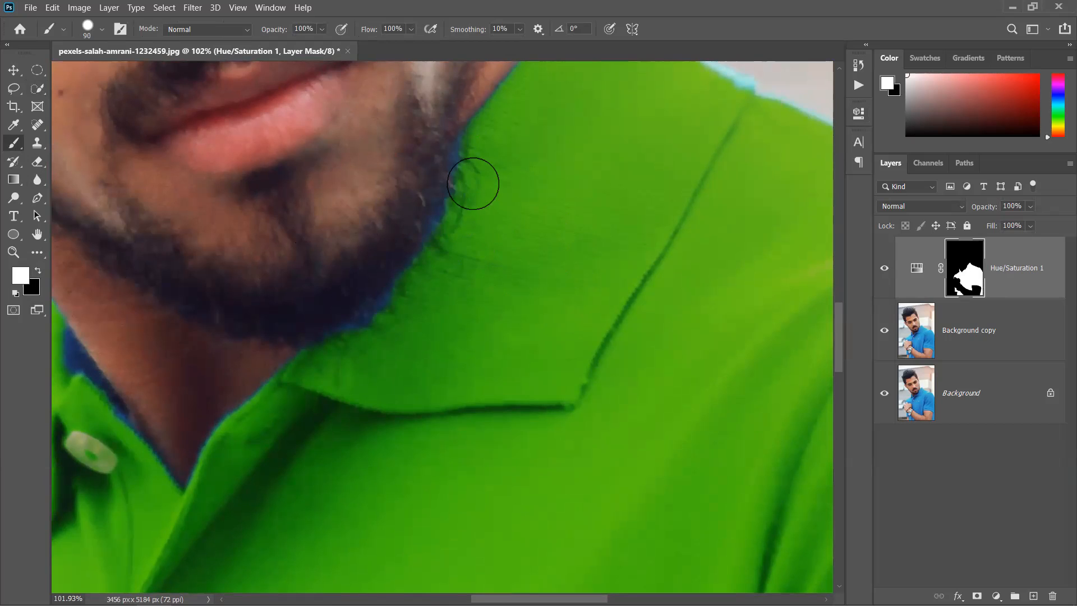
mouse_move(467, 175)
left_mouse_down()
mouse_move(442, 259)
mouse_move(443, 240)
mouse_move(399, 315)
mouse_move(345, 354)
mouse_move(416, 310)
mouse_move(389, 324)
mouse_move(433, 265)
mouse_move(365, 351)
mouse_move(305, 373)
mouse_move(307, 384)
mouse_move(222, 449)
mouse_move(211, 503)
mouse_move(188, 535)
mouse_move(321, 451)
left_mouse_up()
Step: Reduce the brush to 50 px and paint the inner collar and neckline edges white on the mask
mouse_move(237, 332)
left_mouse_down()
mouse_move(254, 352)
mouse_move(262, 345)
mouse_move(308, 420)
left_mouse_up()
key("ctrl+z")
key("bracketleft")
key("bracketleft")
key("bracketleft")
key("bracketleft")
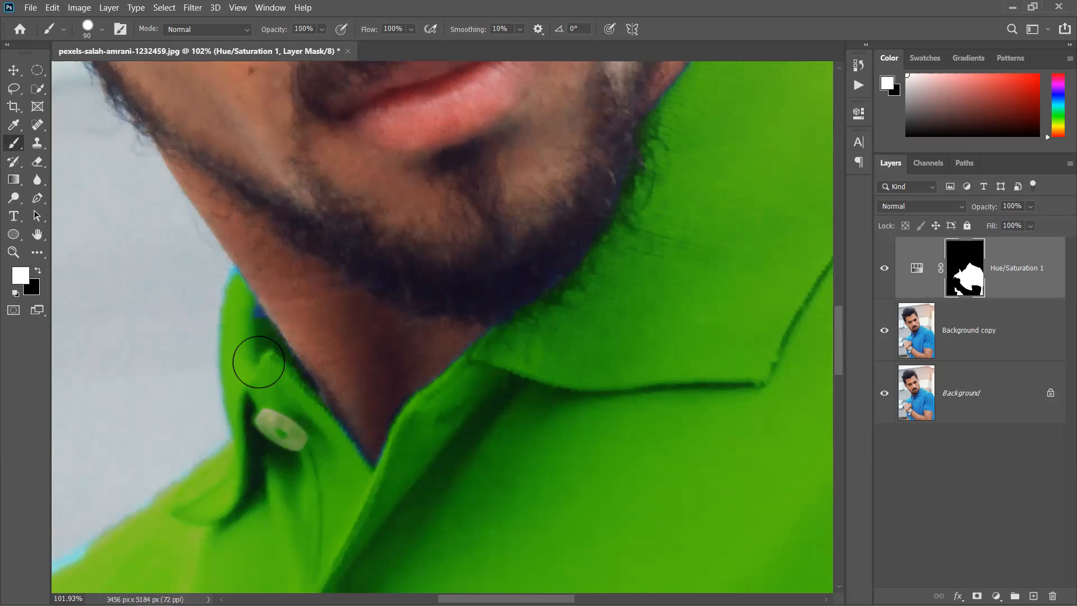
left_click_drag(252, 317, 255, 331)
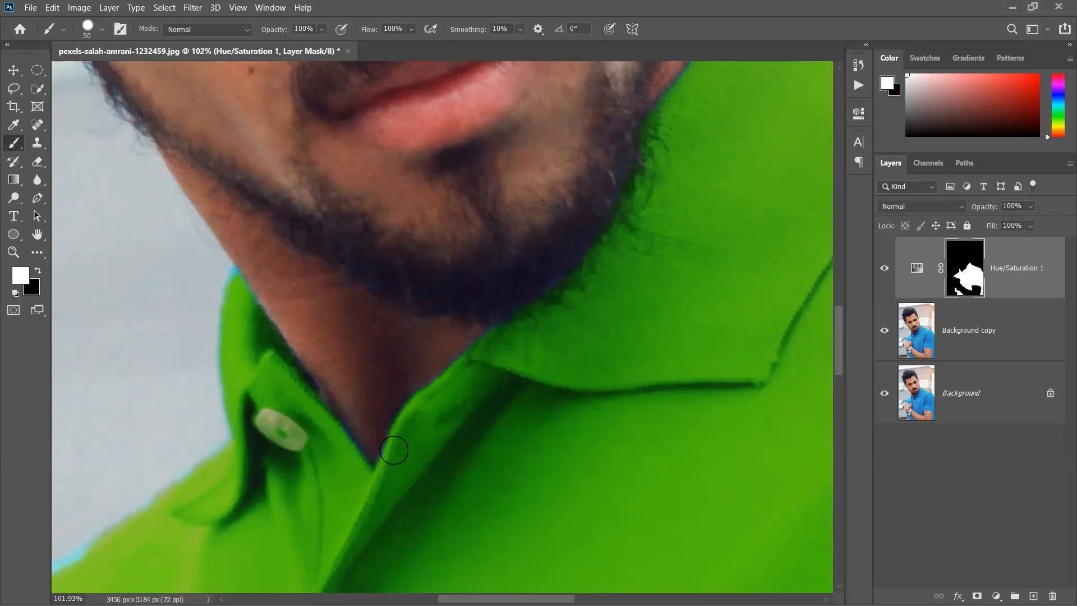
mouse_move(620, 348)
left_mouse_down()
mouse_move(558, 344)
mouse_move(539, 390)
left_mouse_up()
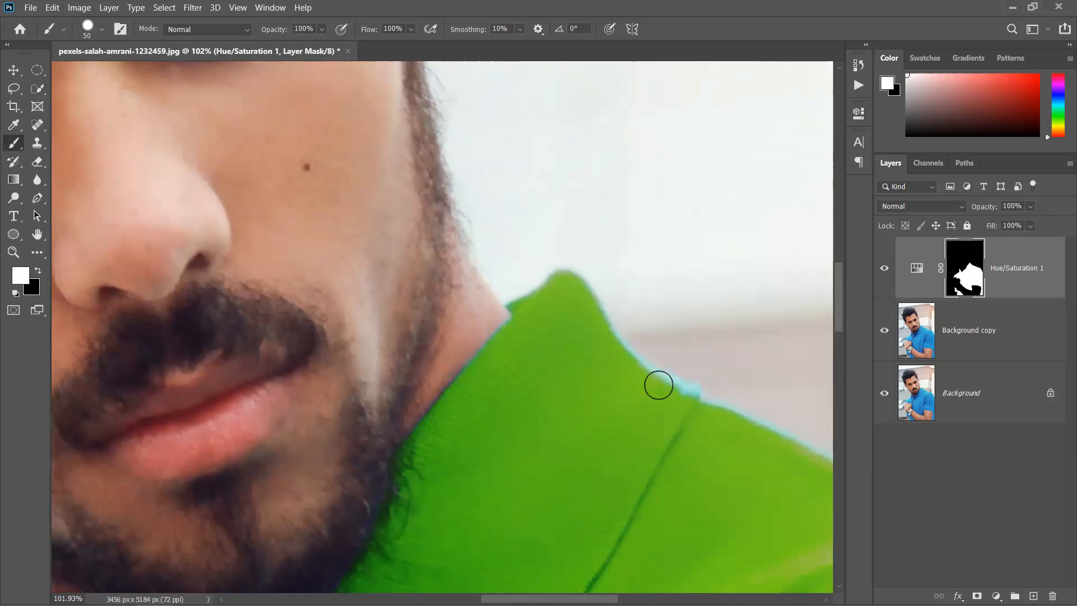
Step: Paint the blue fringe along the shoulder and upper sleeve outline into the adjustment mask with the 50 px brush
left_click_drag(704, 396, 626, 348)
key("ctrl+z")
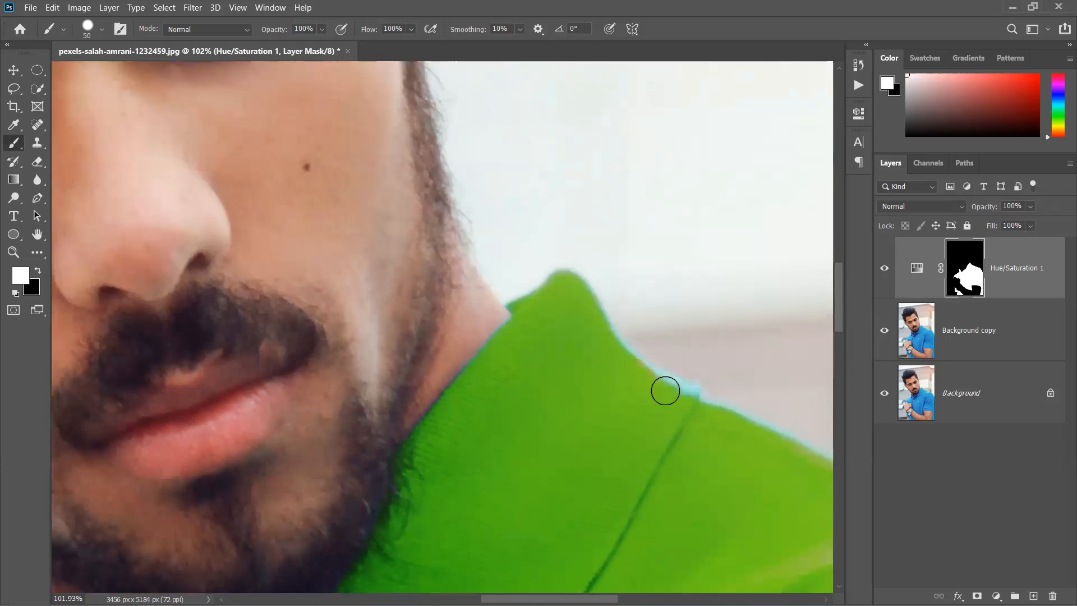
scroll(703, 442, "down", 2)
left_click_drag(722, 502, 523, 291)
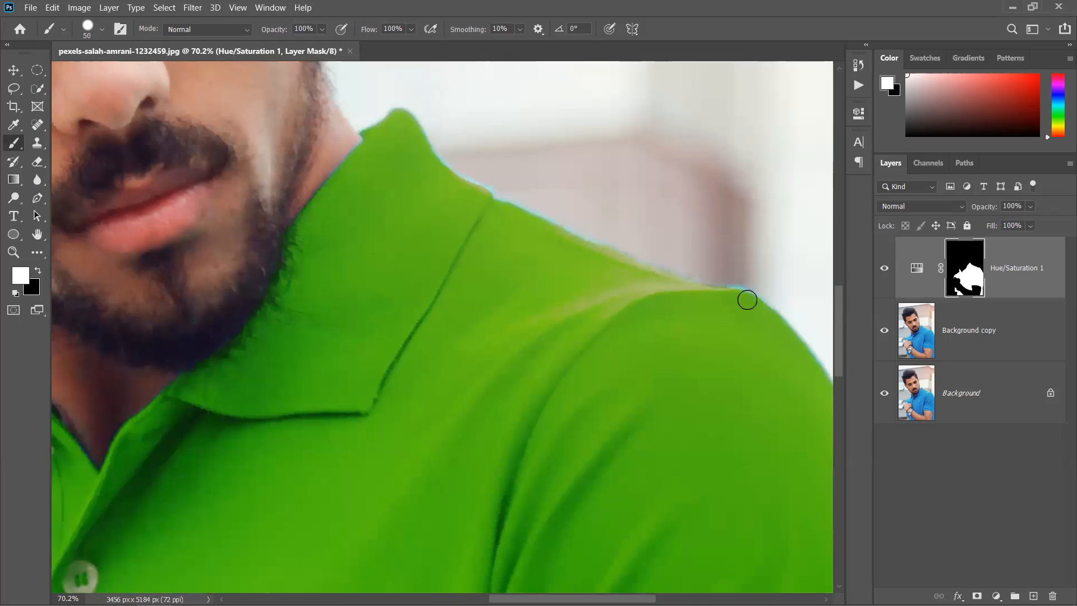
left_click_drag(664, 315, 561, 225)
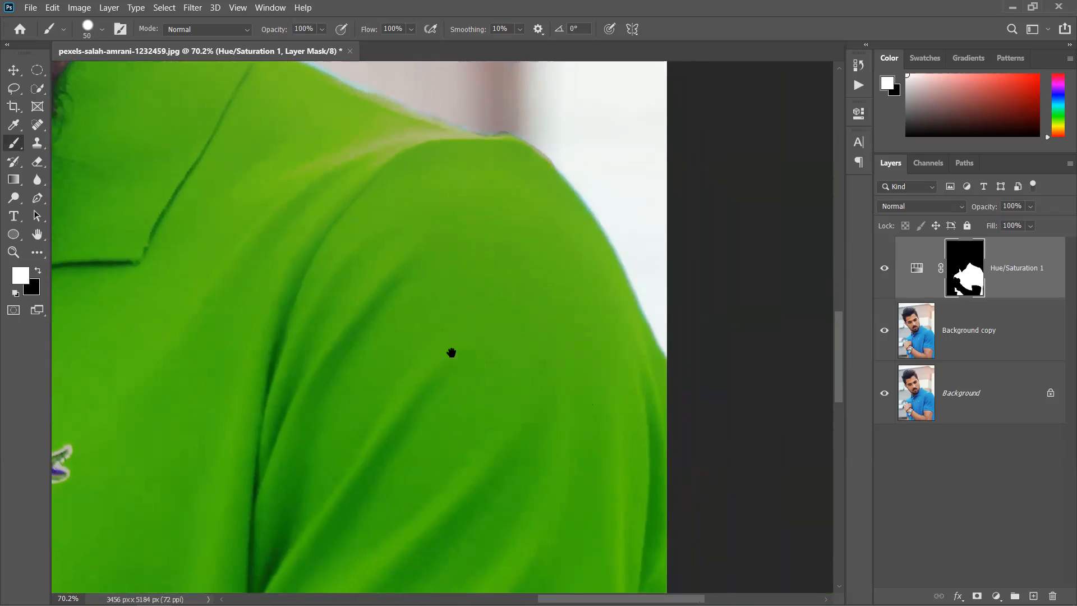
left_click_drag(451, 353, 502, 339)
Step: Try painting the mask along the edge of the sleeve hem, undoing each stroke
left_click_drag(330, 498, 426, 325)
scroll(428, 330, "down", 1)
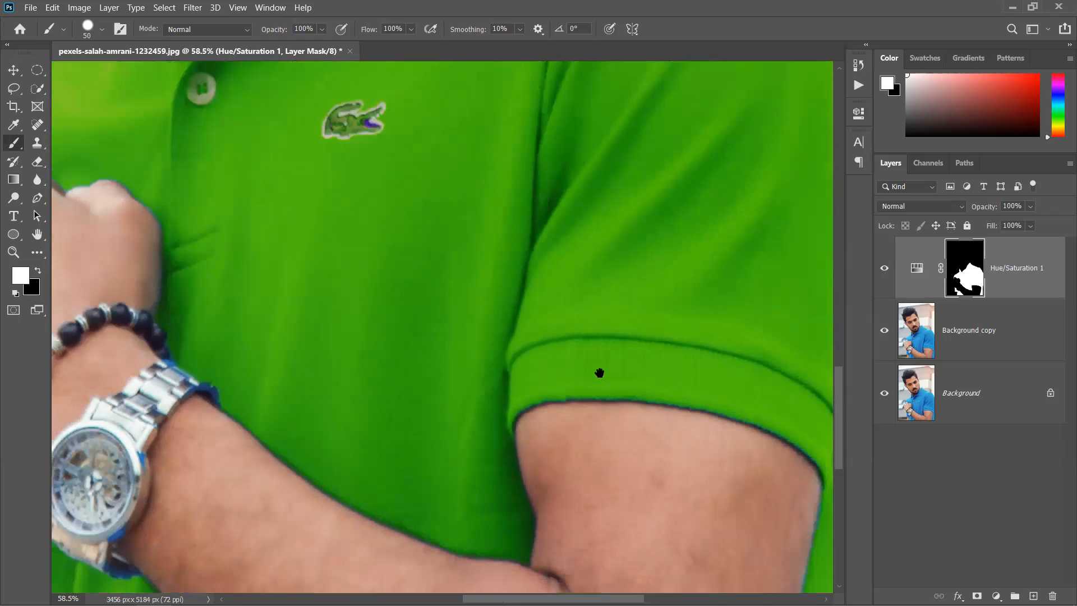
left_click_drag(599, 373, 554, 353)
scroll(554, 353, "up", 2)
left_click_drag(386, 289, 479, 281)
key("ctrl+z")
mouse_move(399, 291)
left_mouse_down()
mouse_move(452, 279)
mouse_move(573, 281)
left_mouse_up()
key("ctrl+z")
Step: Paint white on the mask along the outer edge of the upper arm down to the photo's lower border
scroll(598, 293, "down", 2)
left_click_drag(698, 358, 626, 146)
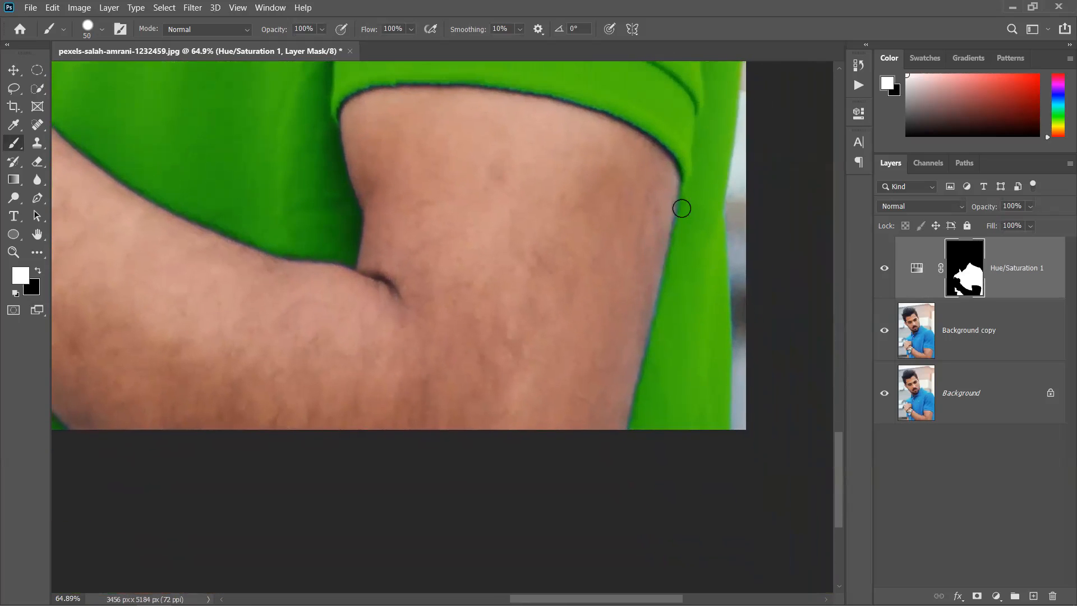
left_click_drag(672, 254, 630, 427)
scroll(367, 308, "down", 3)
scroll(390, 222, "down", 2)
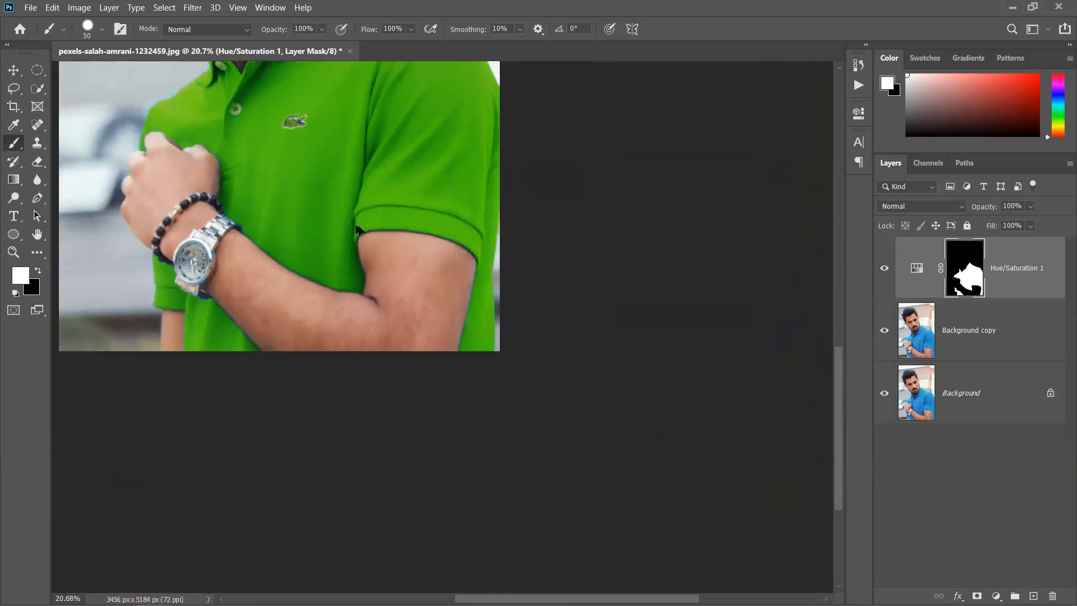
left_click_drag(380, 227, 416, 364)
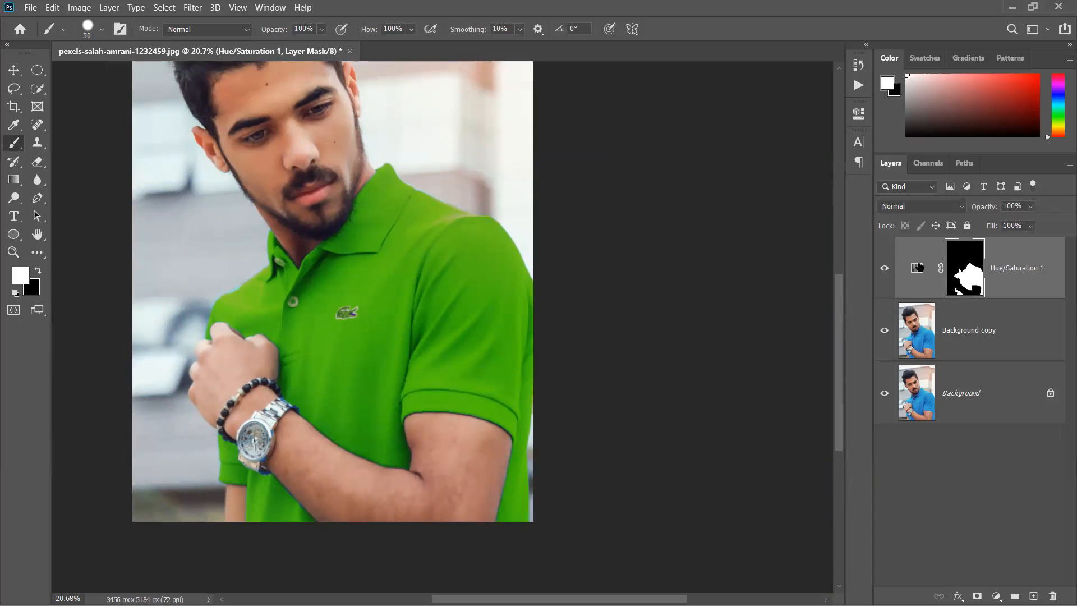
Step: Turn on Colorize in the shirt's Hue/Saturation adjustment and set hue to 294 and saturation to 53 for a purple shirt
double_click(916, 270)
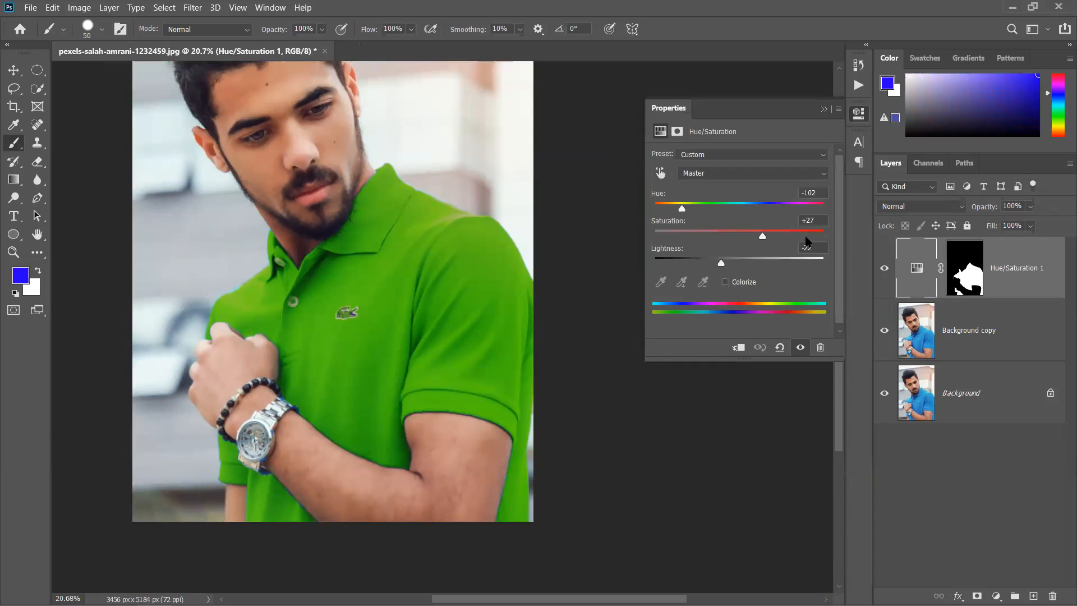
mouse_move(687, 212)
left_mouse_down()
mouse_move(796, 209)
mouse_move(686, 211)
left_mouse_up()
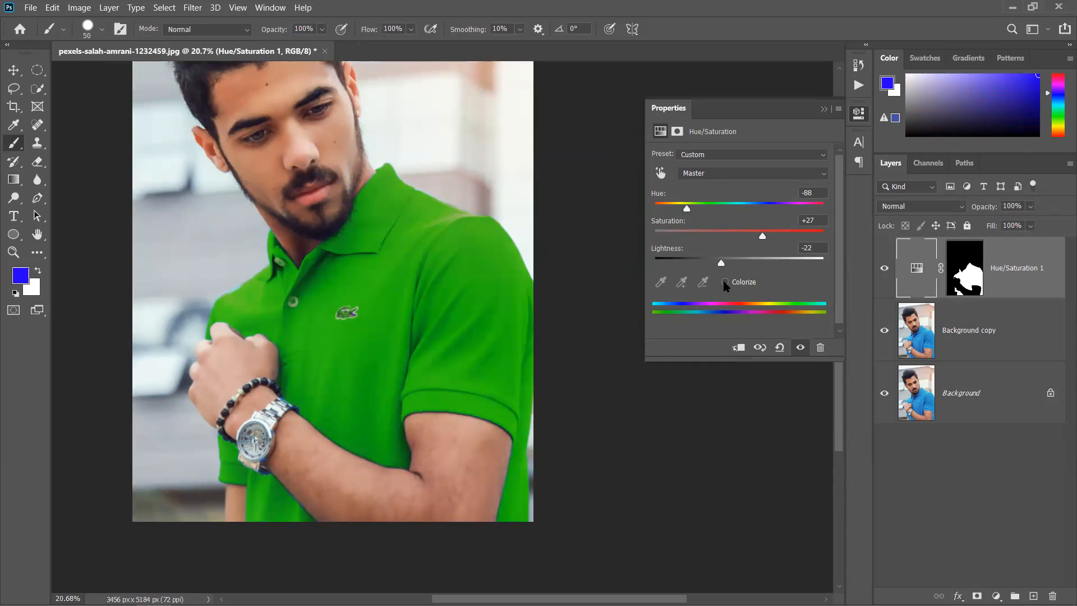
left_click(725, 283)
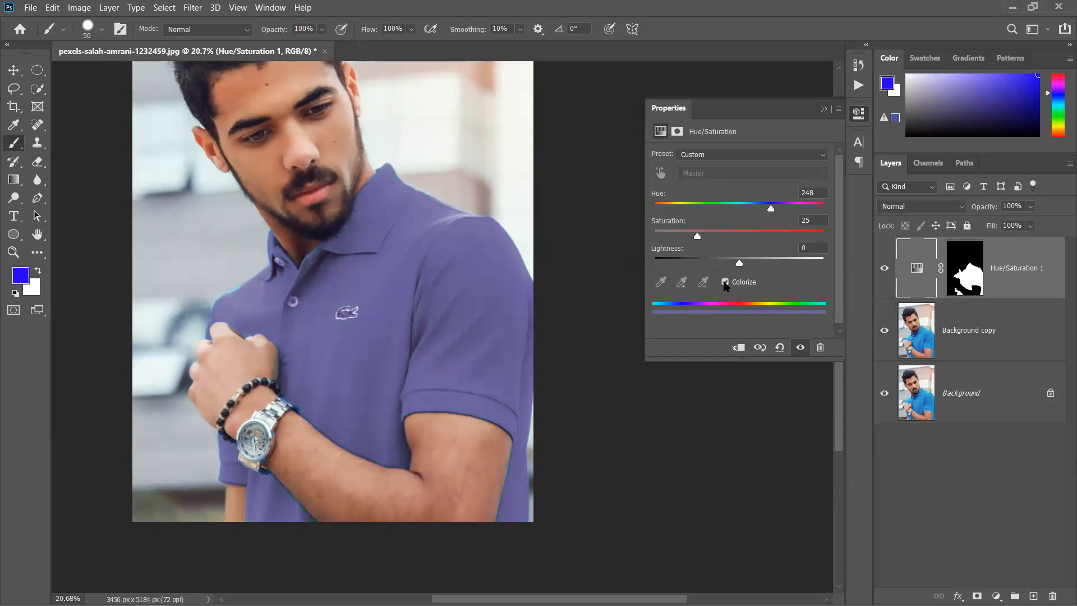
left_click_drag(770, 210, 743, 238)
left_click_drag(682, 210, 793, 215)
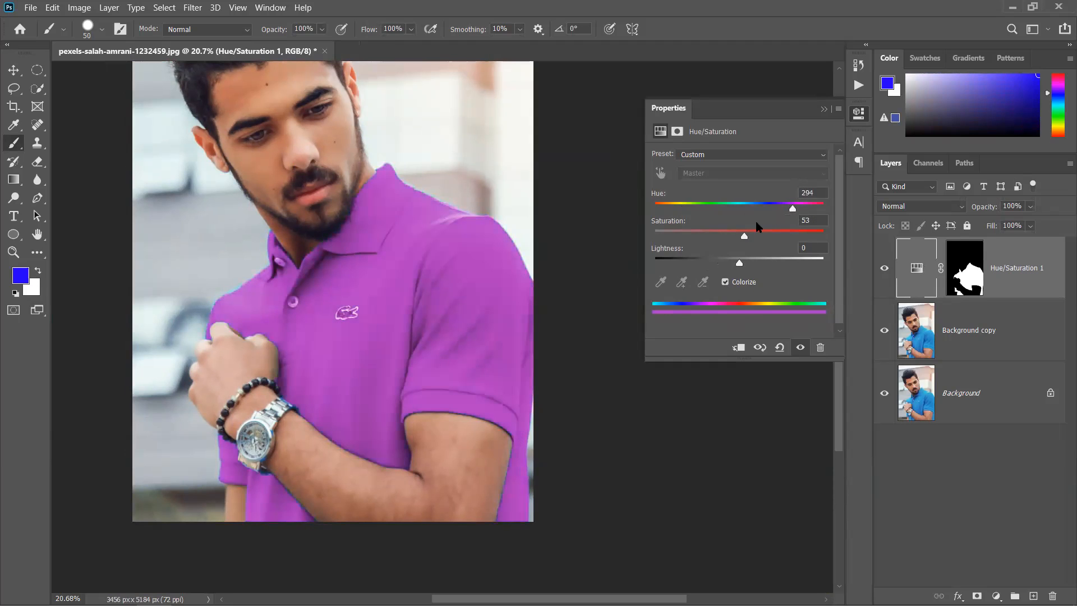
Step: Change the Hue/Saturation layer's blend mode to Color and deselect the layer
left_click(926, 208)
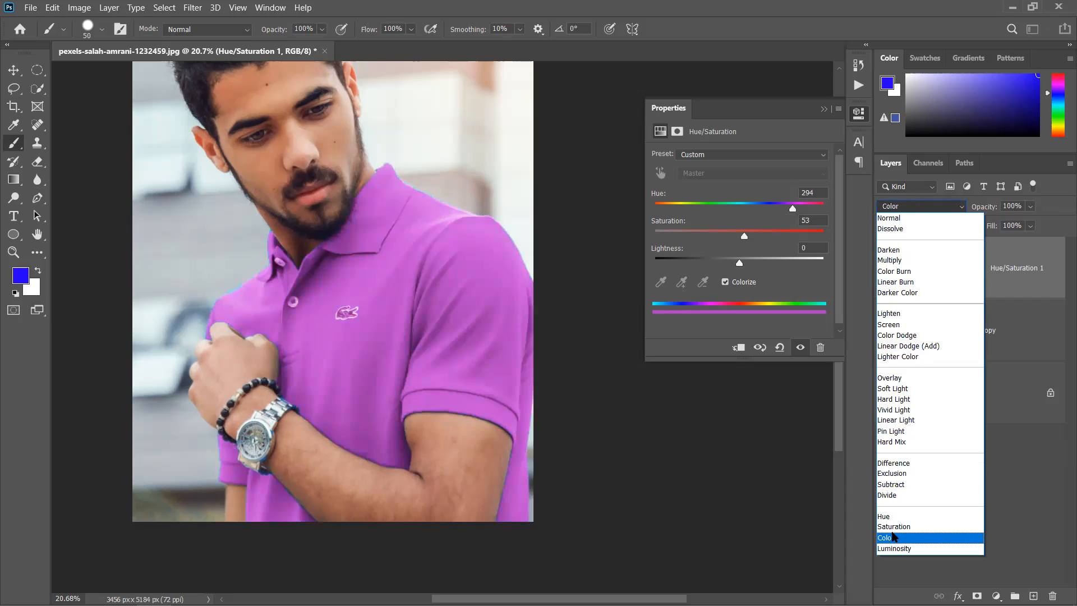
left_click(894, 537)
left_click(943, 474)
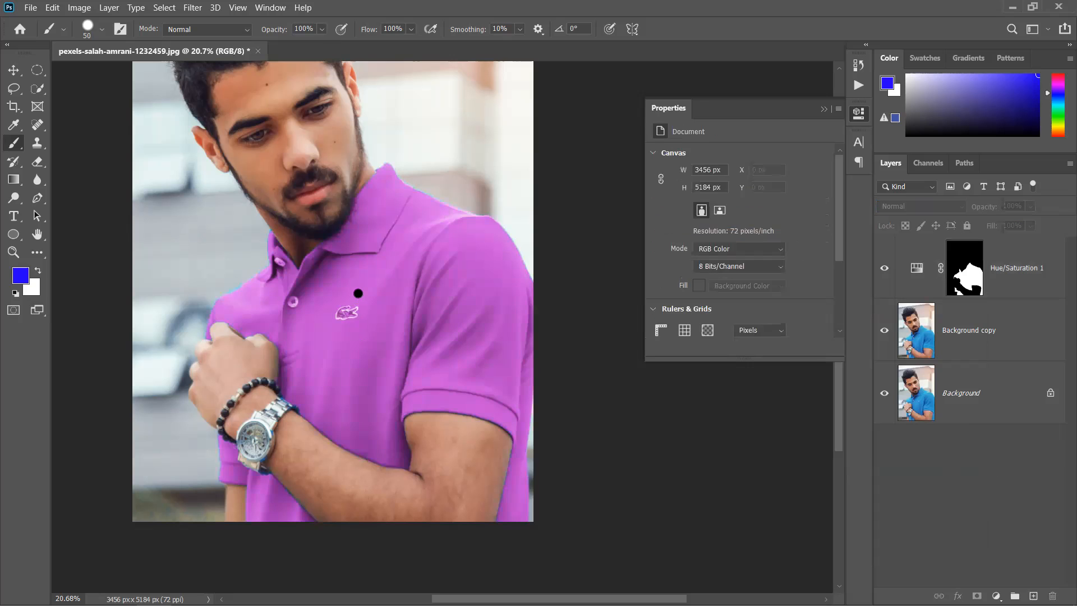
Step: Inspect the purple shirt's folds and its edges around the sleeve, fist, watch and forearm
scroll(451, 320, "up", 5)
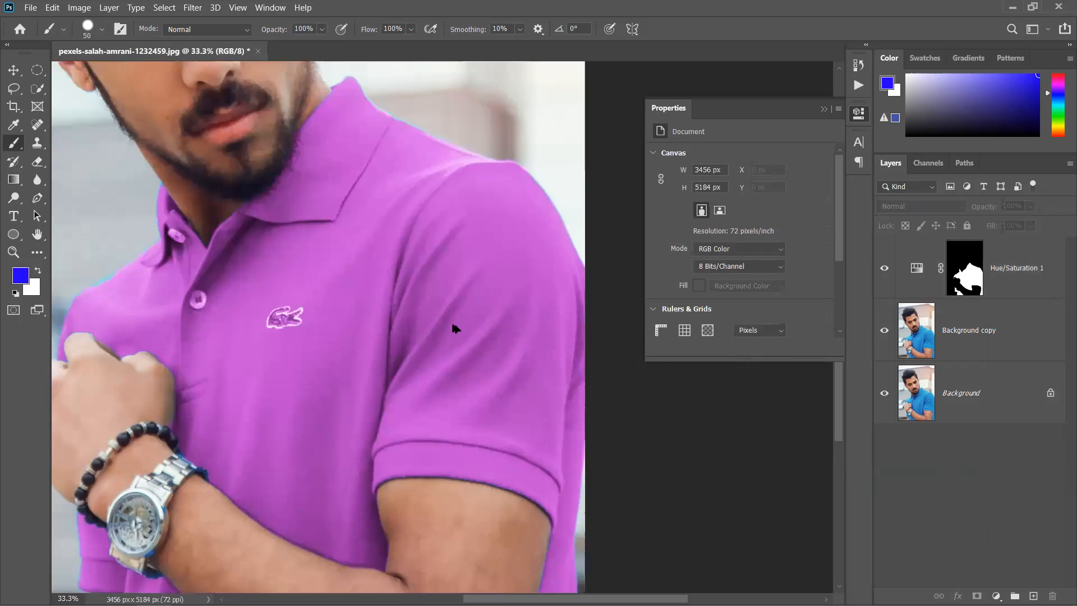
scroll(452, 329, "down", 3)
scroll(389, 298, "up", 5)
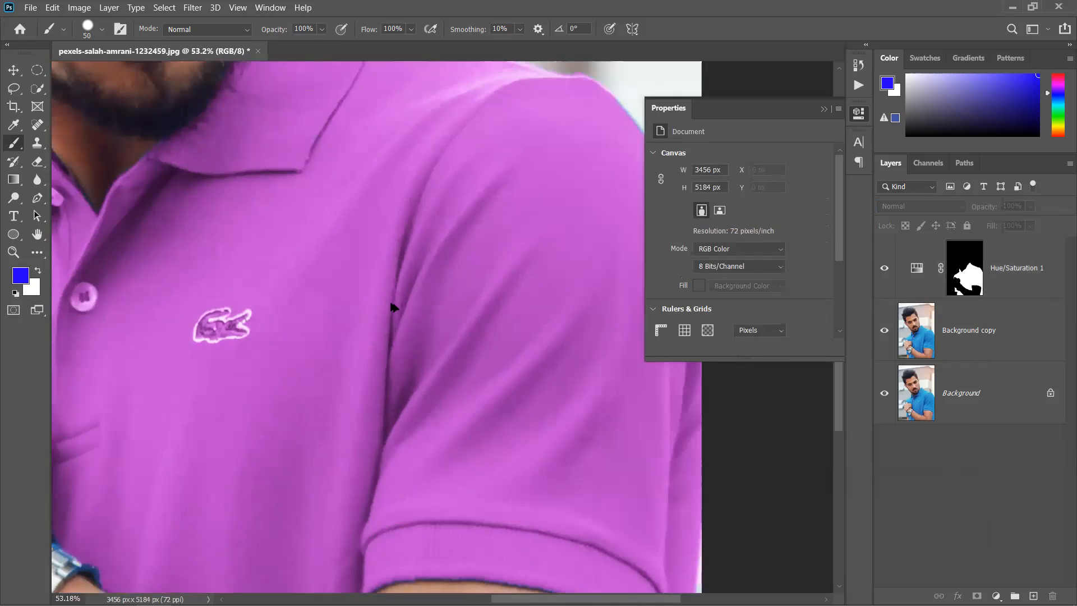
scroll(363, 298, "down", 8)
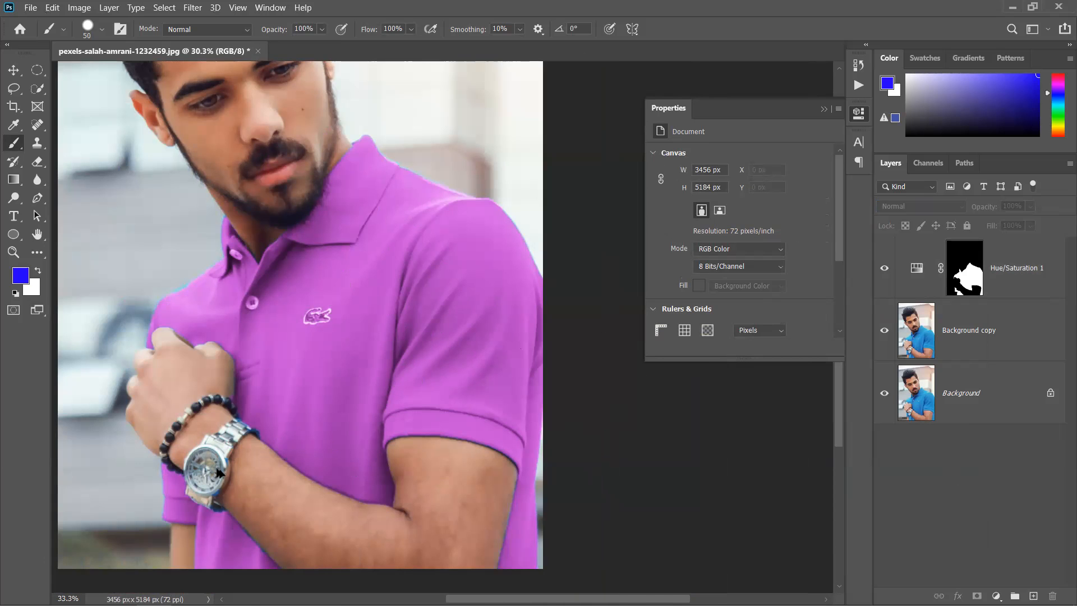
scroll(217, 469, "up", 4)
scroll(248, 462, "down", 1)
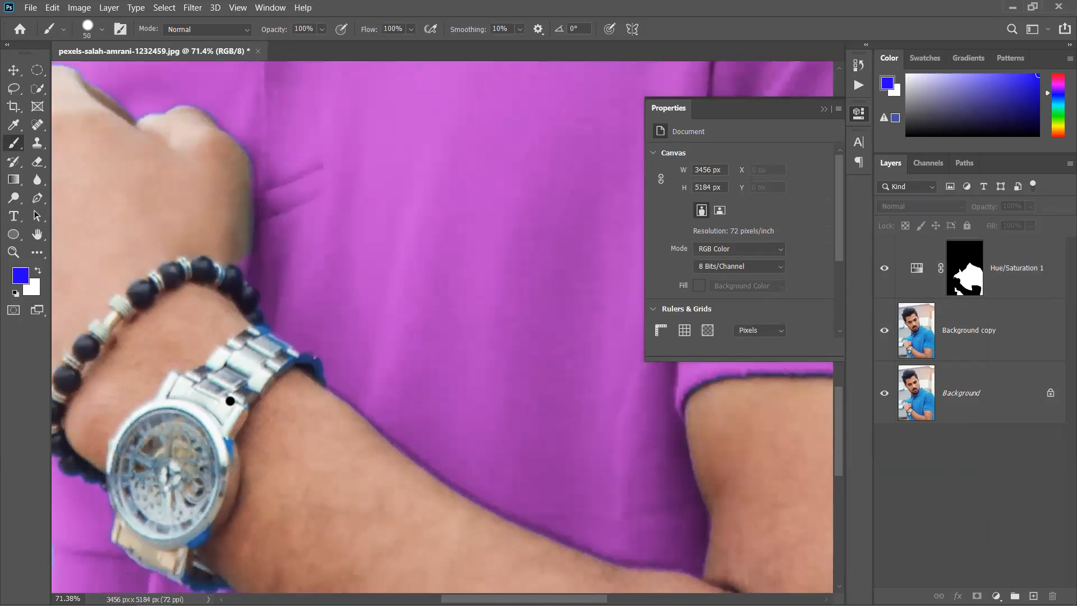
scroll(280, 401, "down", 2)
scroll(279, 400, "down", 3)
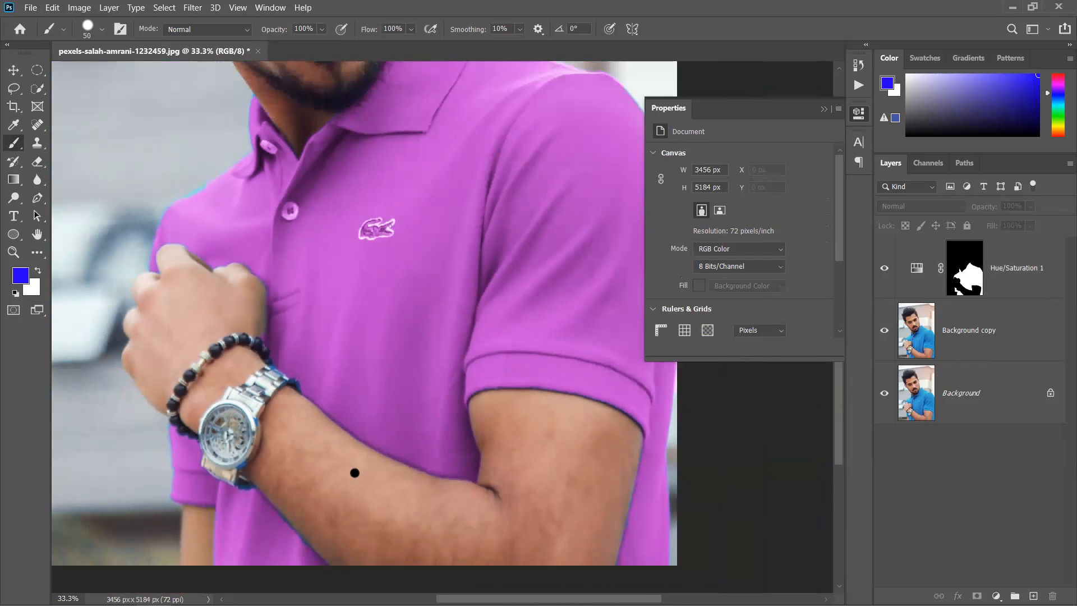
scroll(280, 422, "up", 2)
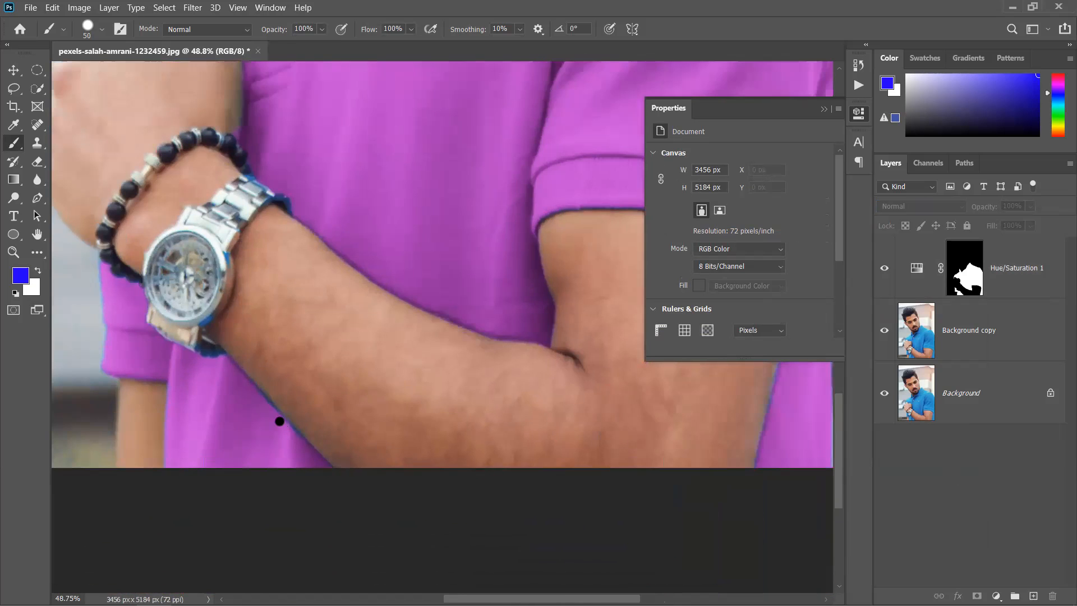
scroll(576, 353, "down", 4)
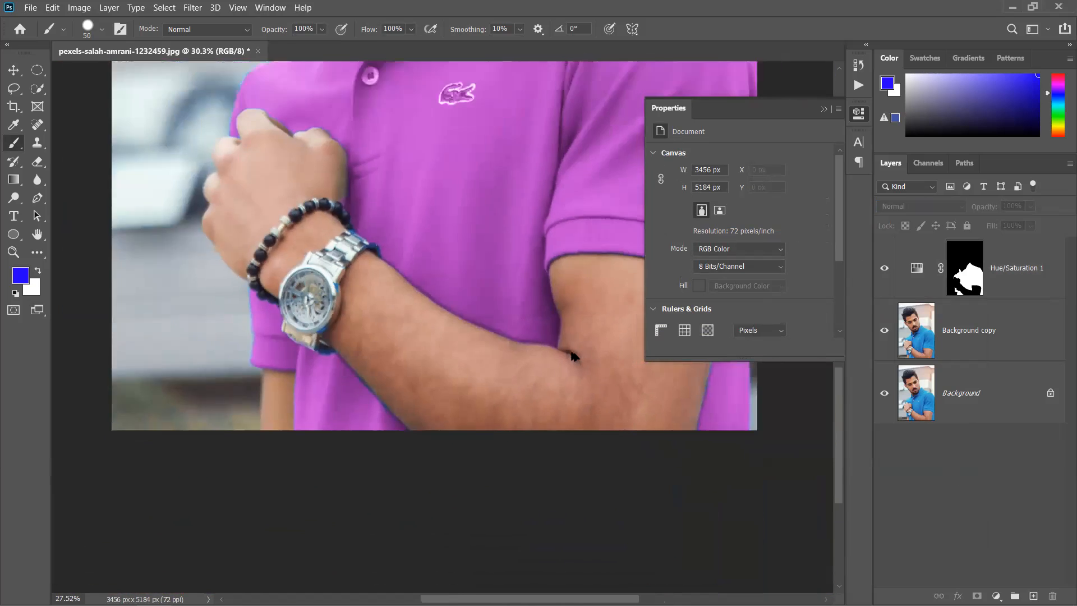
left_click_drag(584, 365, 535, 480)
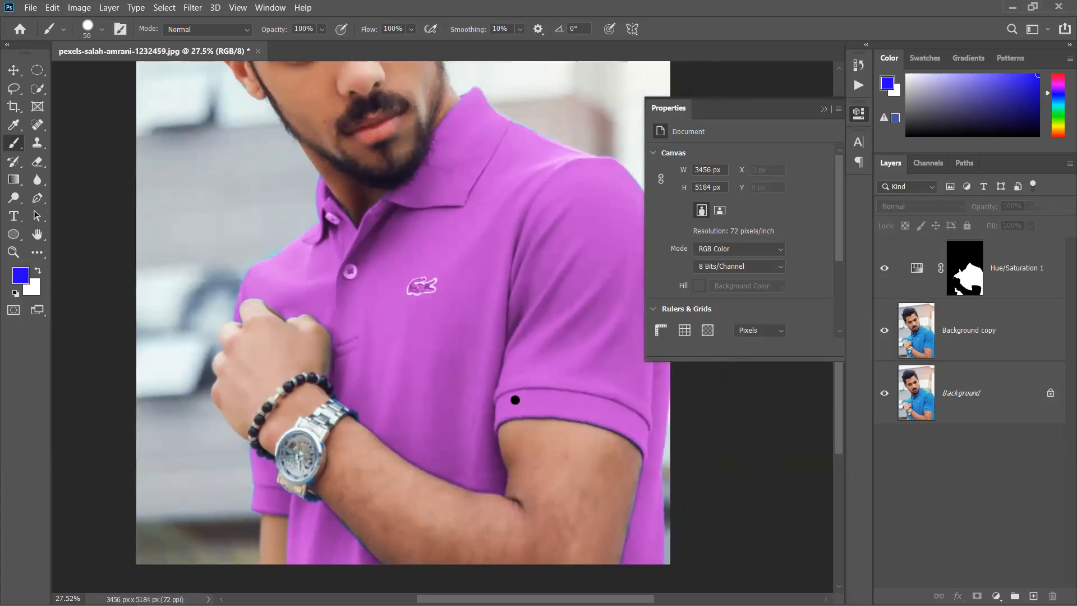
scroll(525, 364, "down", 2)
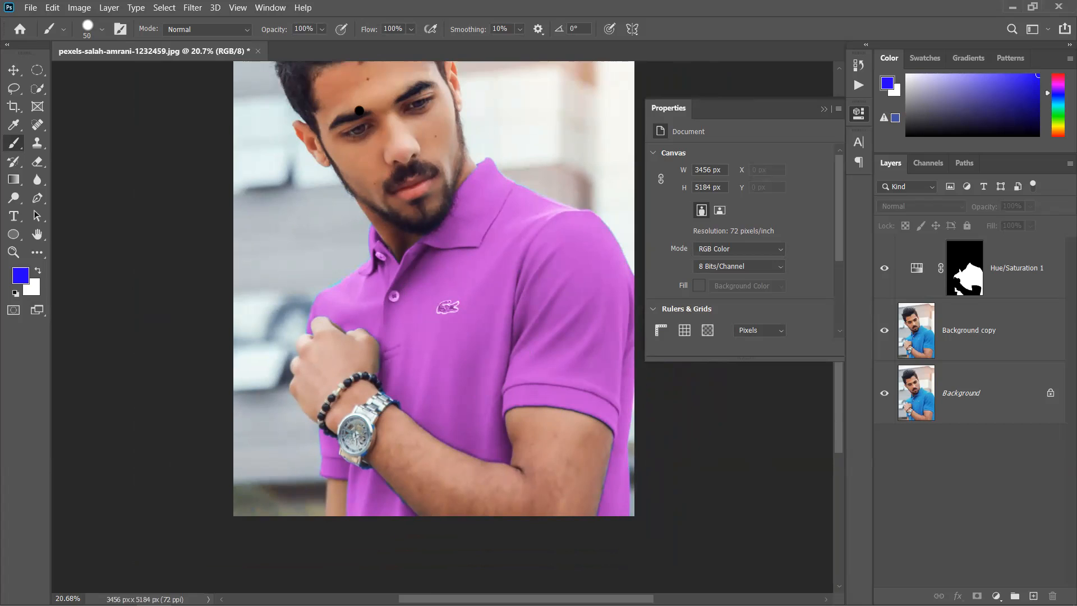
Step: Close the polo shirt photo without saving and open the recent file pexels-pixabay-60597.jpg
left_click(258, 51)
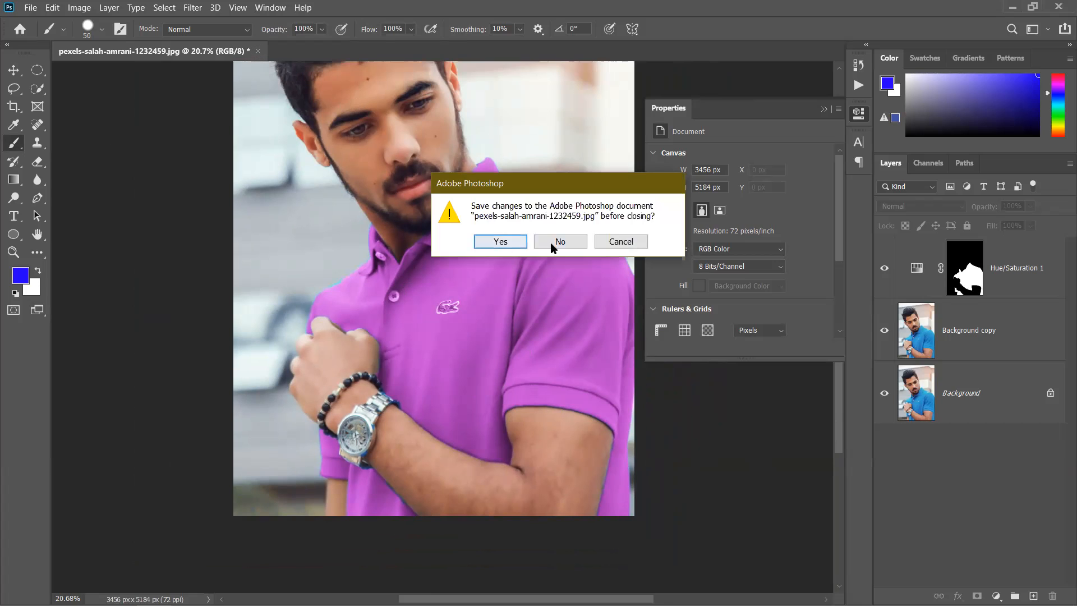
key("Return")
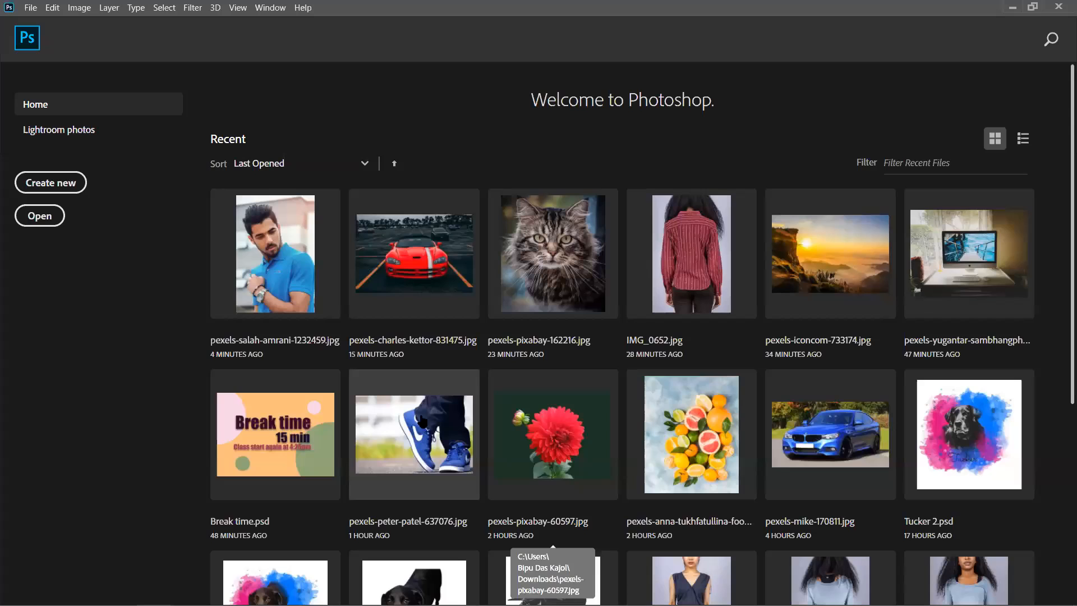
left_click(558, 446)
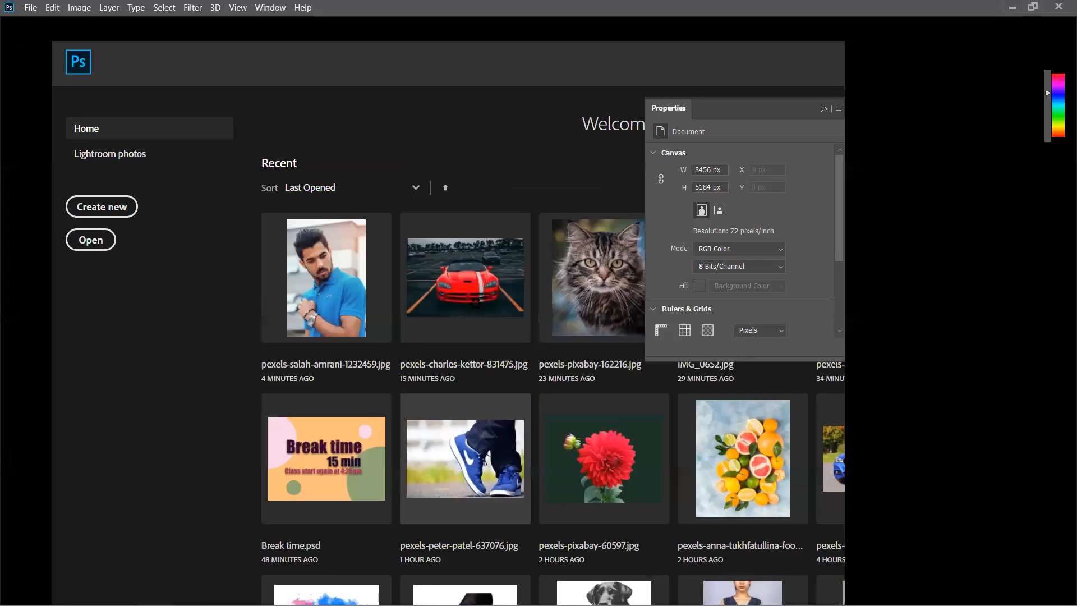
left_click(832, 106)
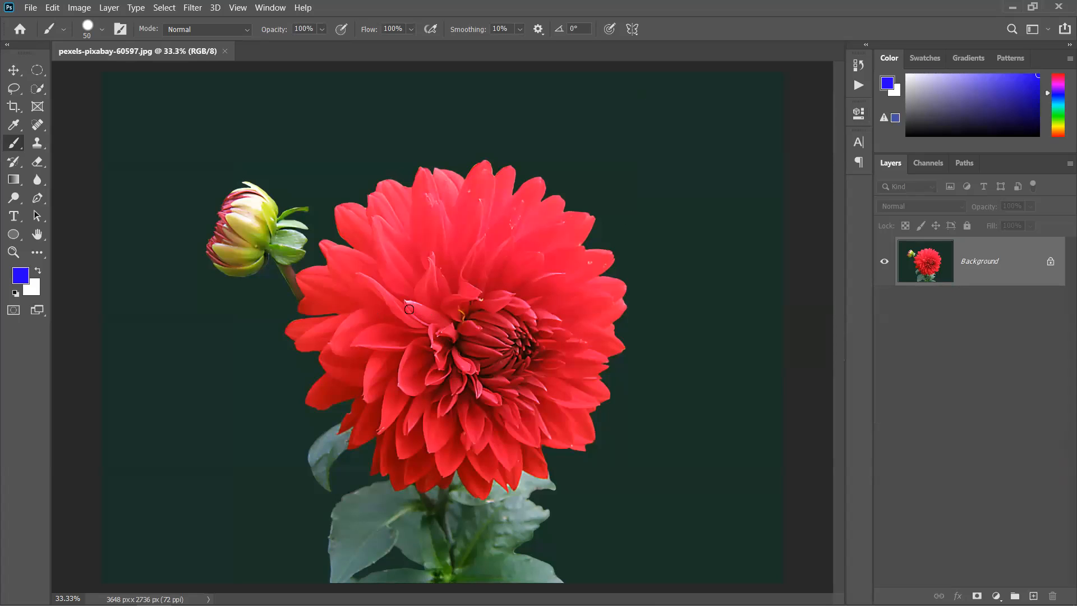
left_click(14, 71)
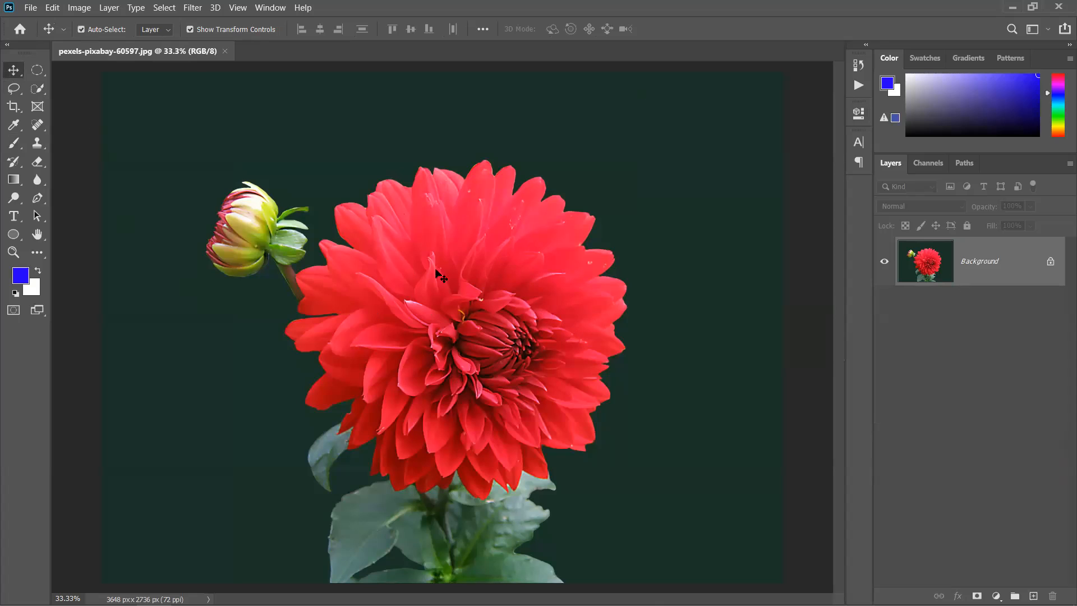
left_click(37, 88)
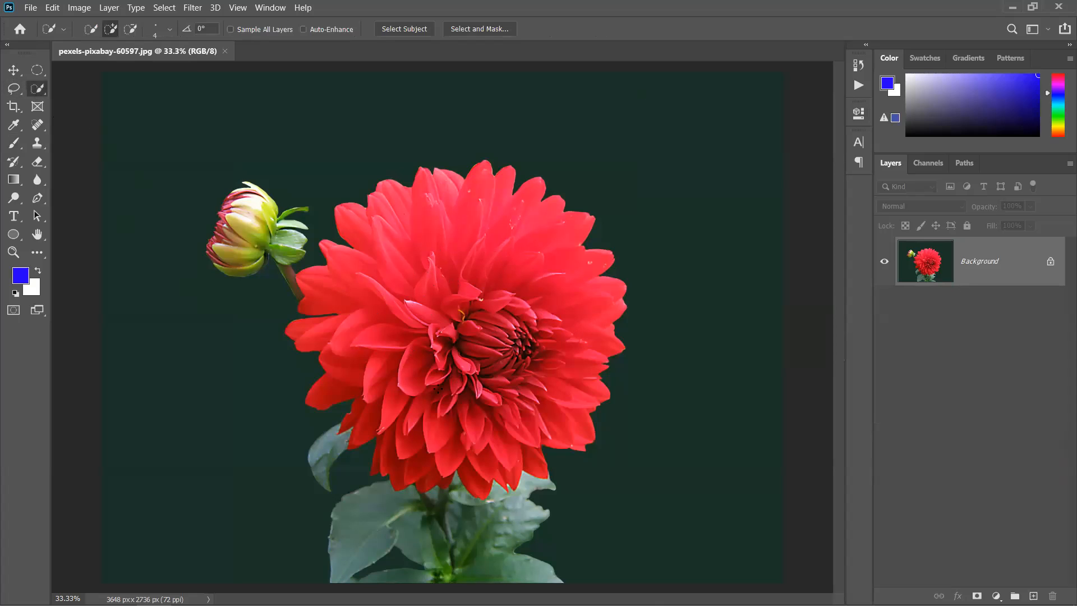
left_click(14, 70)
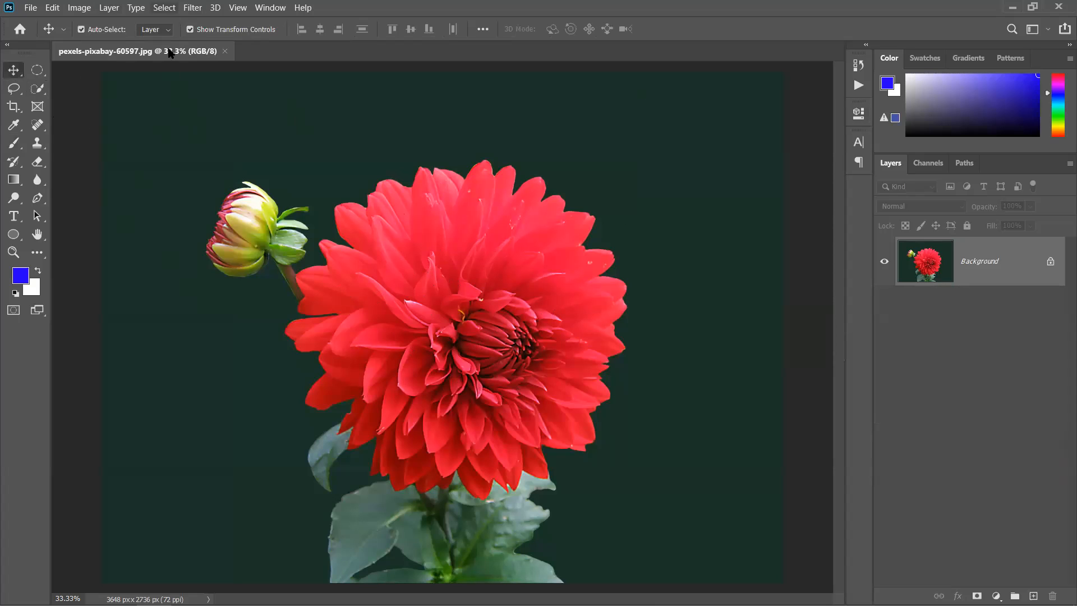
Step: Duplicate the Background layer and make the copy the active layer
key("alt+s")
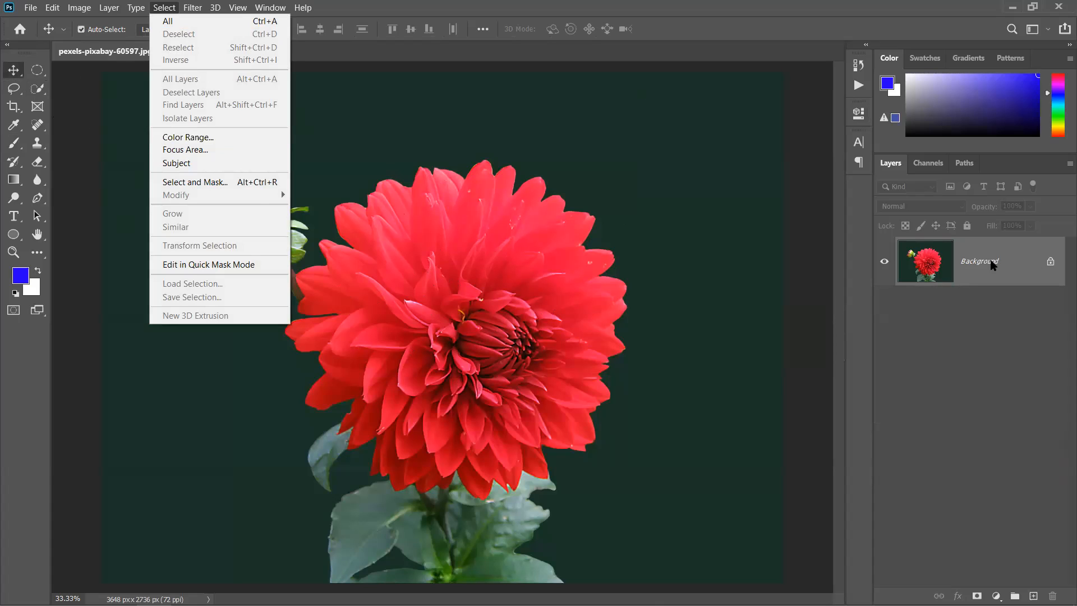
left_click_drag(1034, 275, 1034, 596)
left_click(1004, 378)
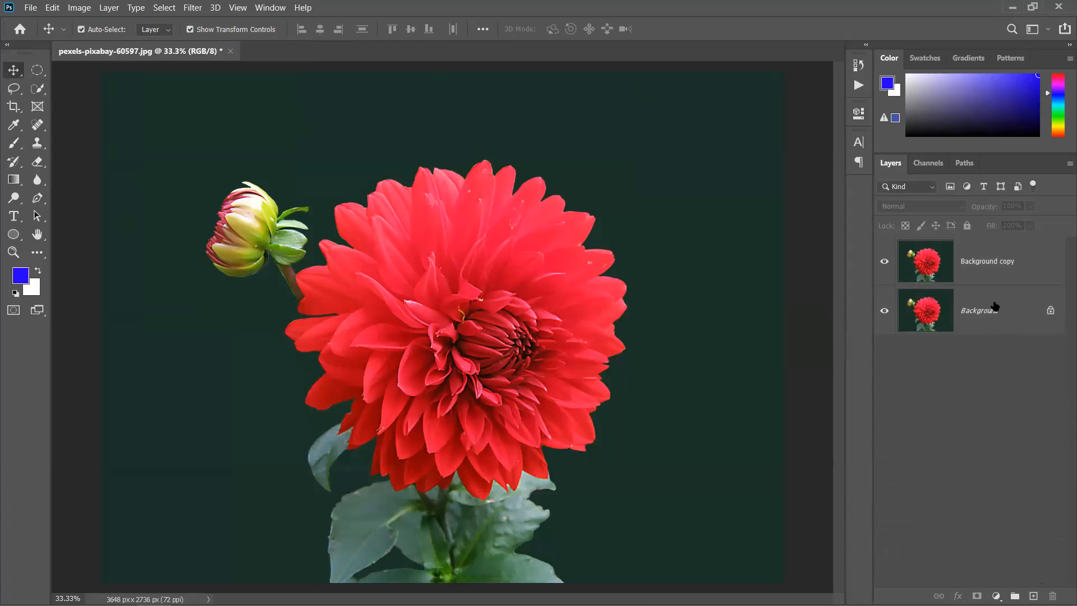
left_click(1010, 269)
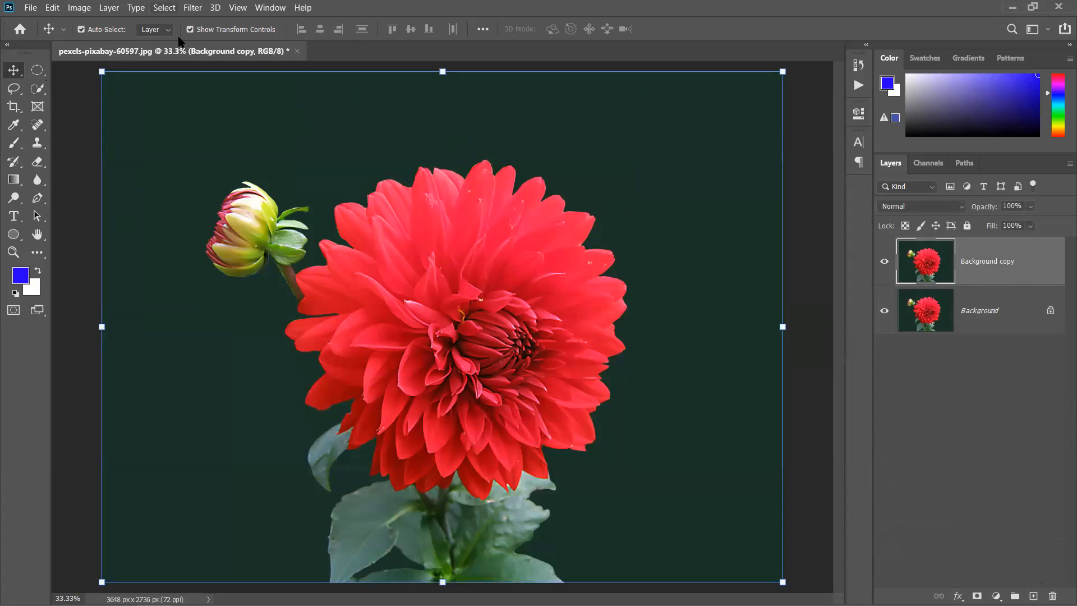
Step: Start a Color Range selection with fuzziness 0 and add samples across the dahlia's light and dark red petals
left_click(165, 8)
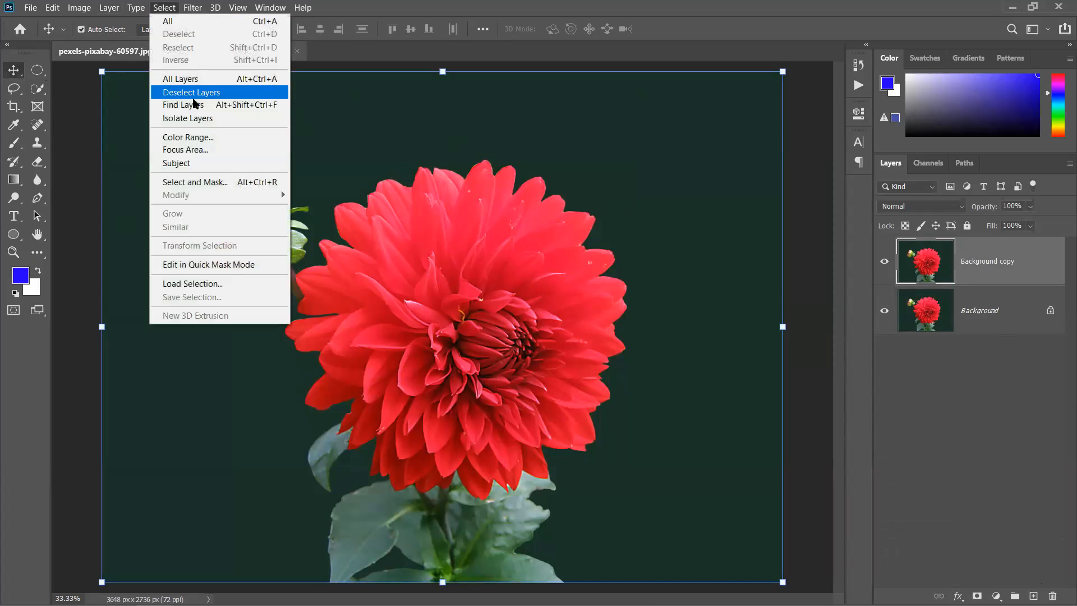
left_click(208, 138)
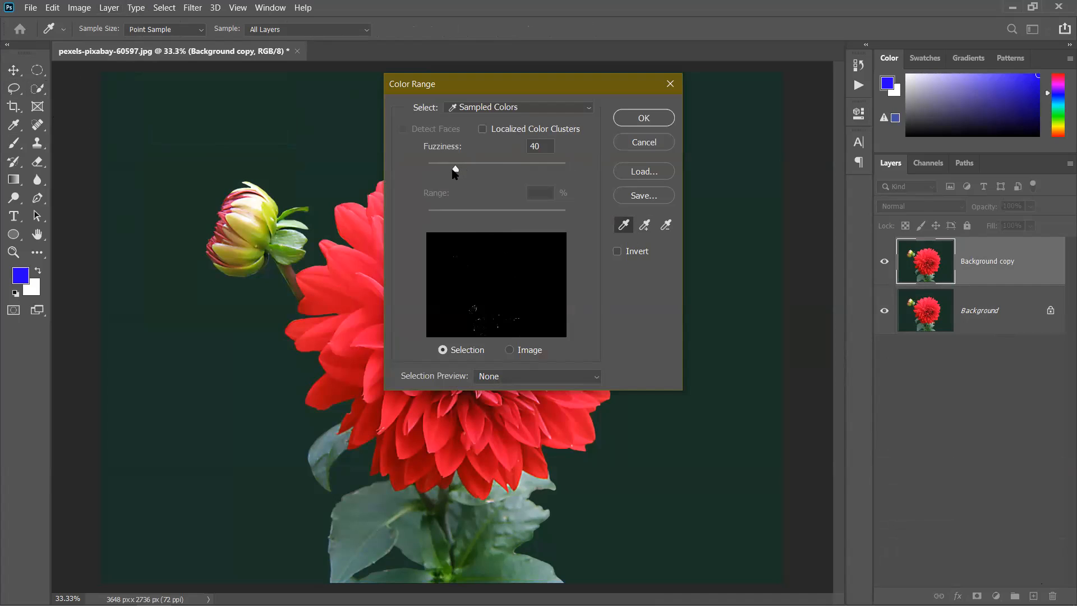
left_click(644, 225)
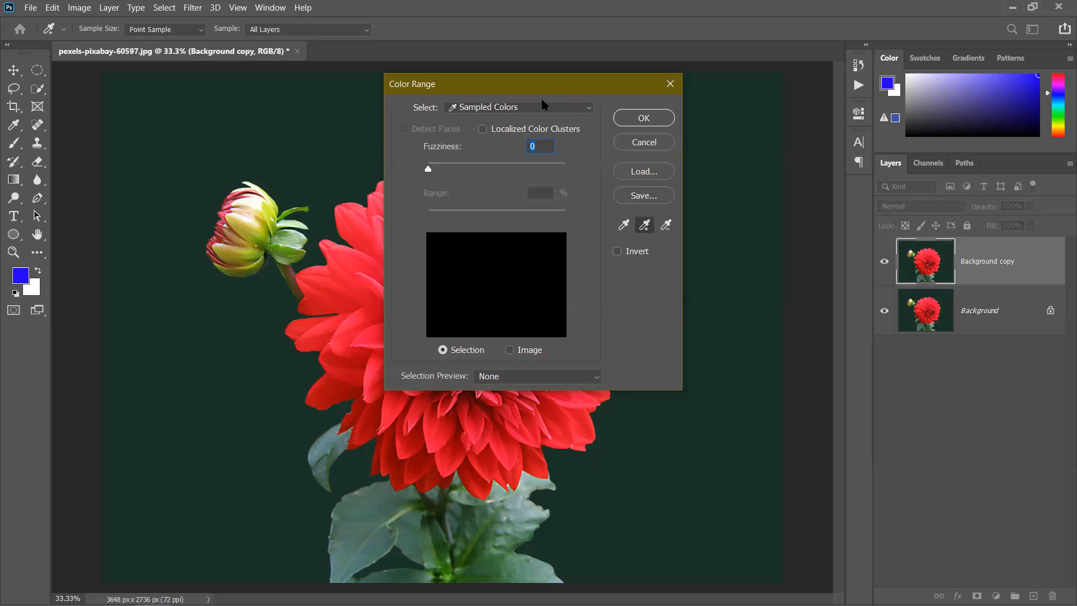
left_click_drag(545, 88, 775, 86)
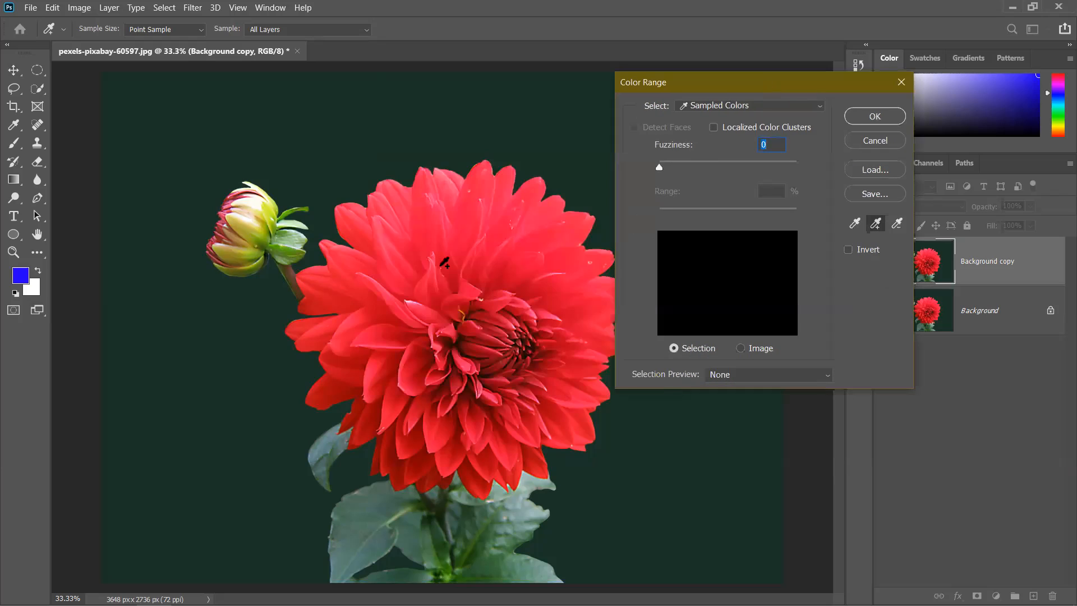
mouse_move(471, 235)
left_mouse_down()
mouse_move(396, 300)
mouse_move(418, 312)
mouse_move(454, 298)
mouse_move(522, 353)
left_mouse_up()
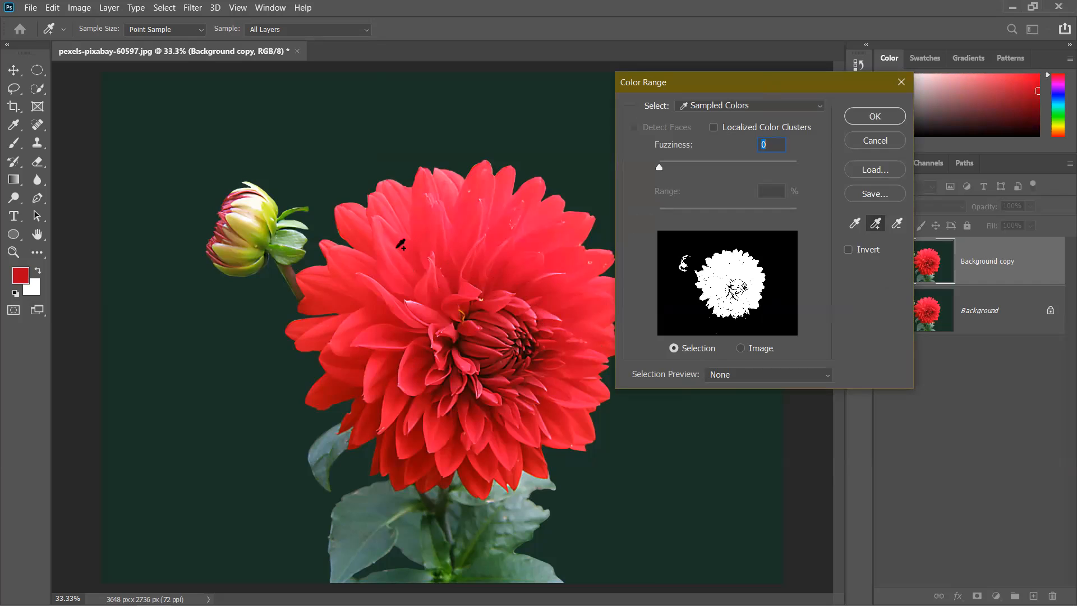
left_click(511, 315)
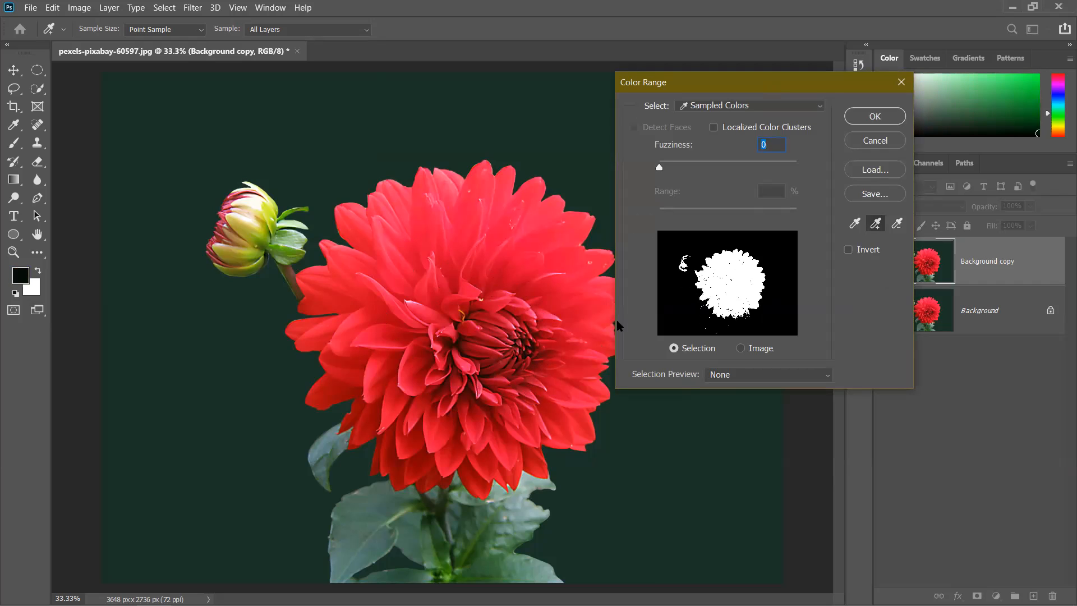
Step: Set the Color Range fuzziness to 14 and create the selection
left_click_drag(664, 170, 739, 176)
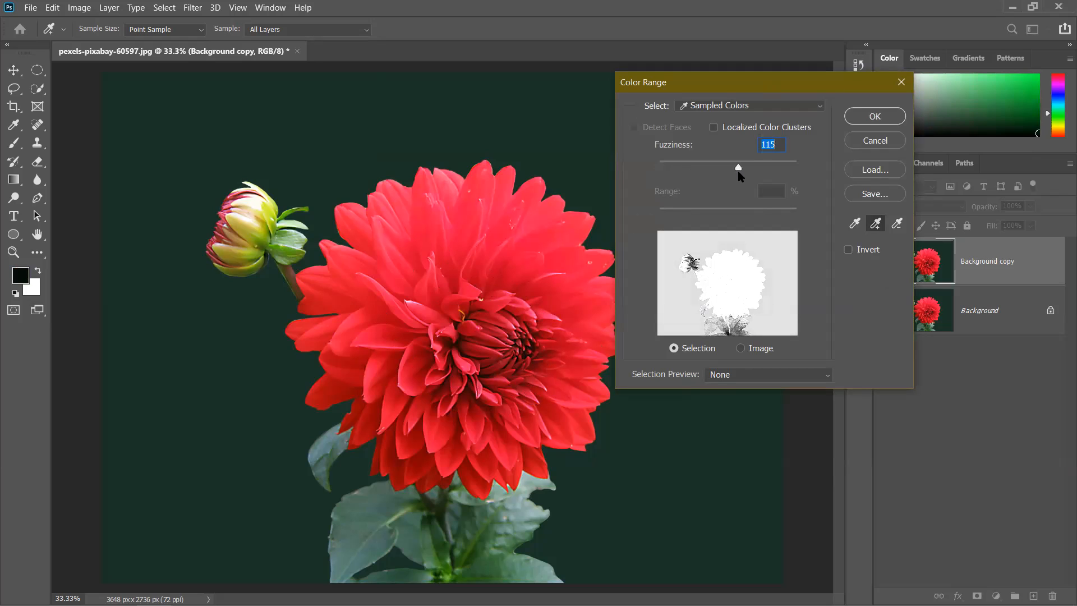
left_click_drag(739, 172, 669, 175)
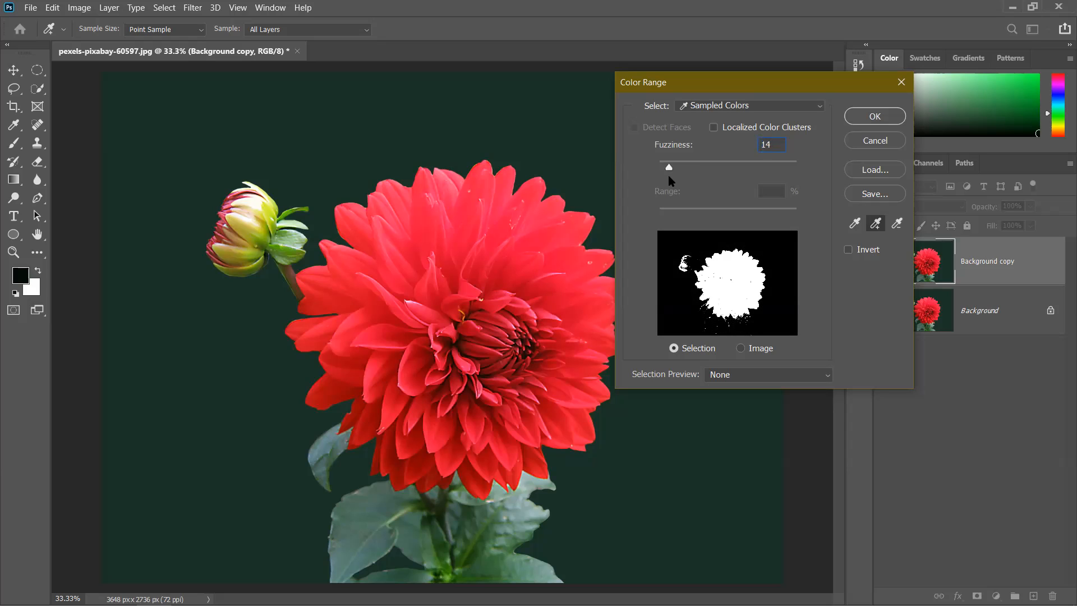
left_click(860, 119)
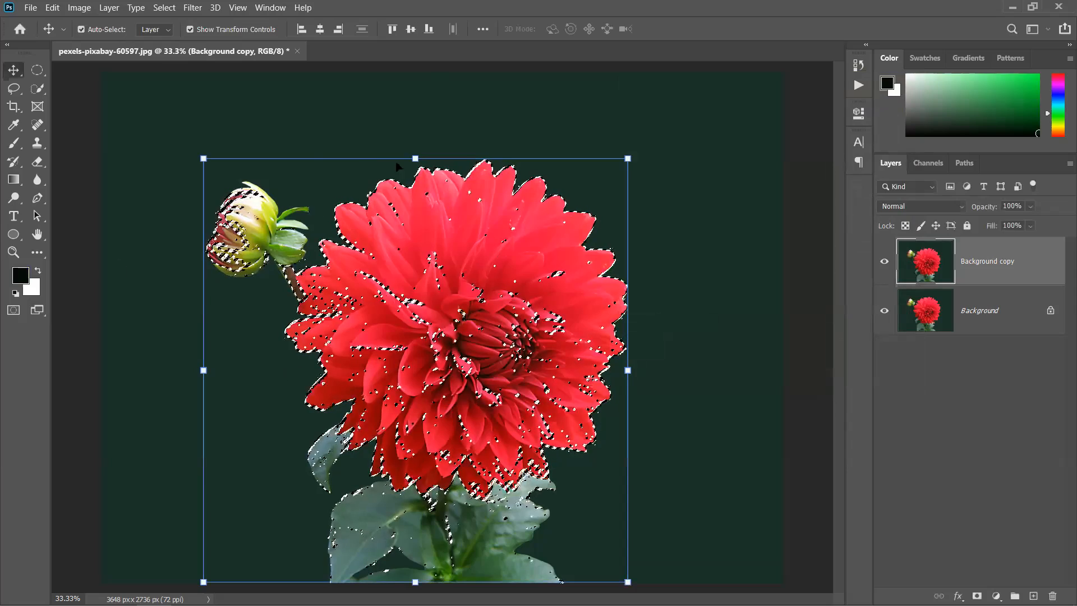
Step: Subtract the bud, the leaves and the stem from the selection with the Lasso tool
key("l")
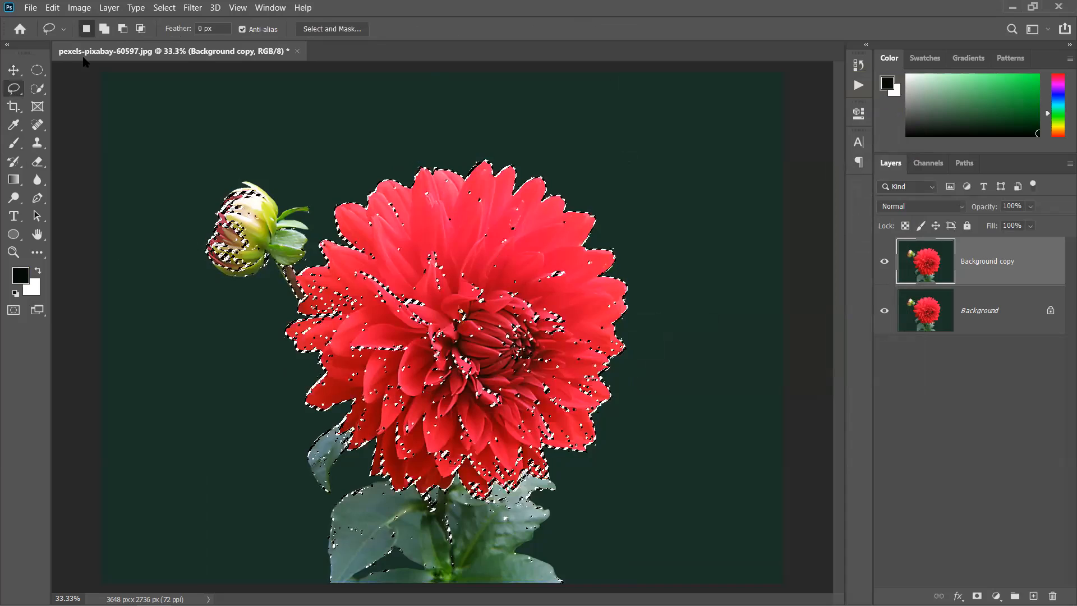
key("alt")
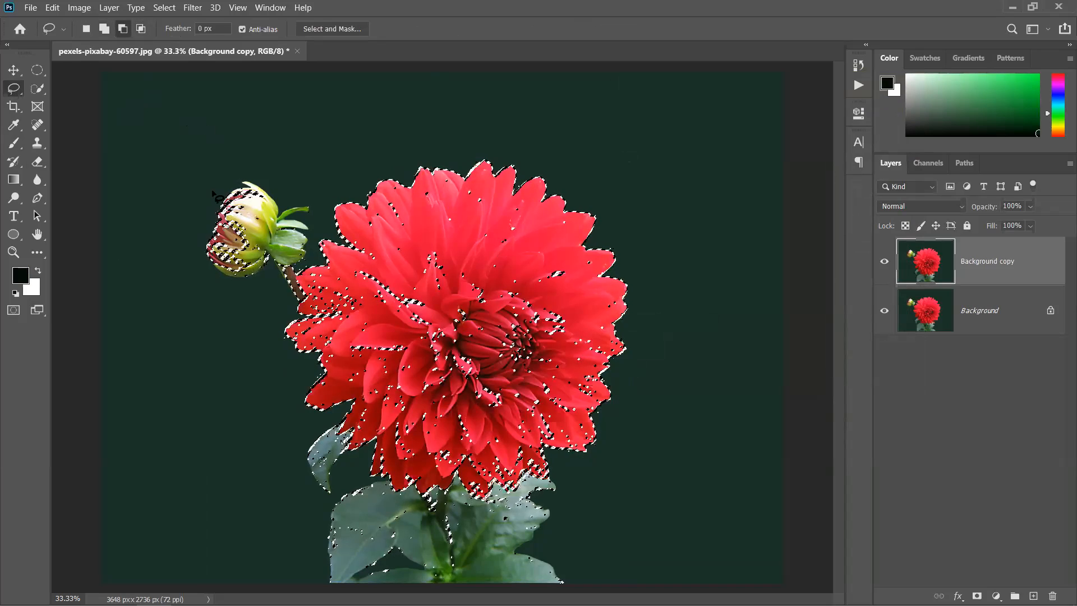
mouse_move(172, 170)
left_mouse_down()
mouse_move(302, 235)
mouse_move(150, 287)
left_mouse_up()
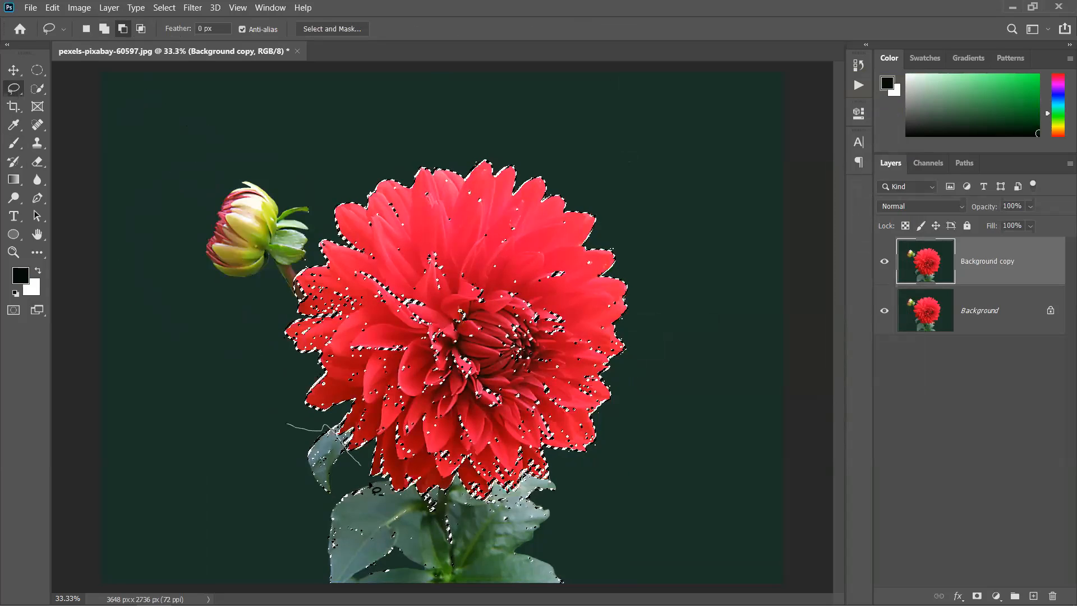
mouse_move(536, 502)
left_mouse_down()
mouse_move(613, 541)
mouse_move(255, 487)
mouse_move(204, 434)
mouse_move(168, 473)
left_mouse_up()
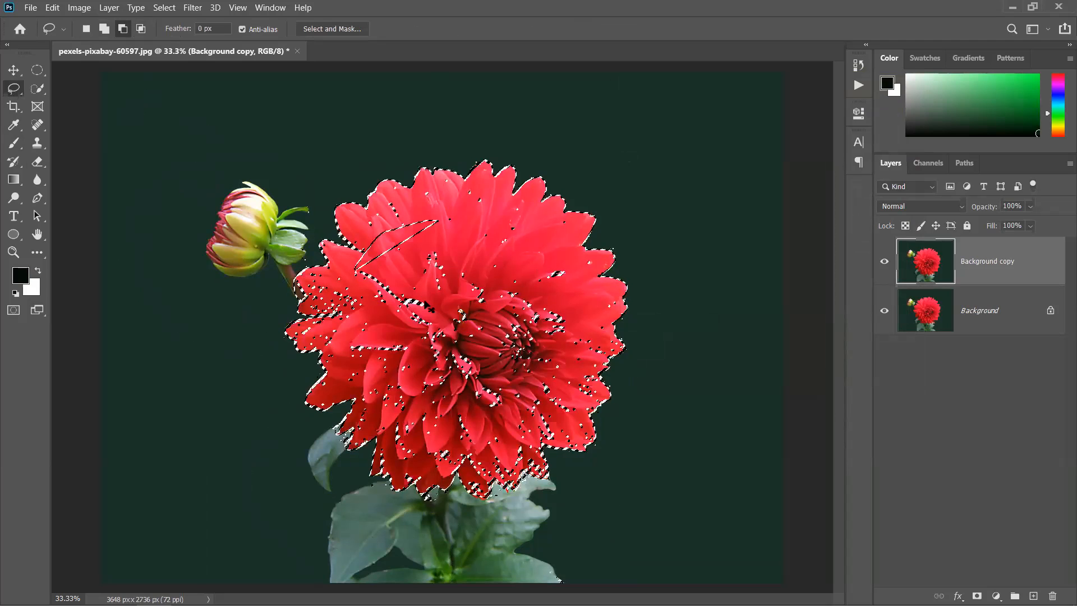
Step: Add the unselected gaps inside the dahlia's petals to the selection with the Lasso tool
left_click(103, 29)
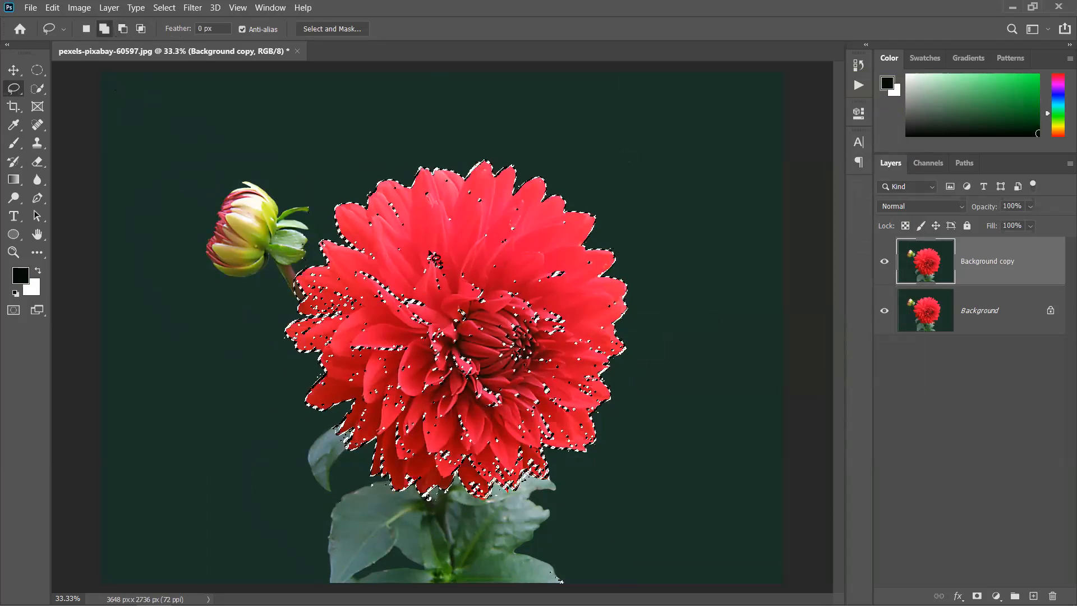
mouse_move(530, 220)
left_mouse_down()
mouse_move(589, 312)
mouse_move(581, 418)
left_mouse_up()
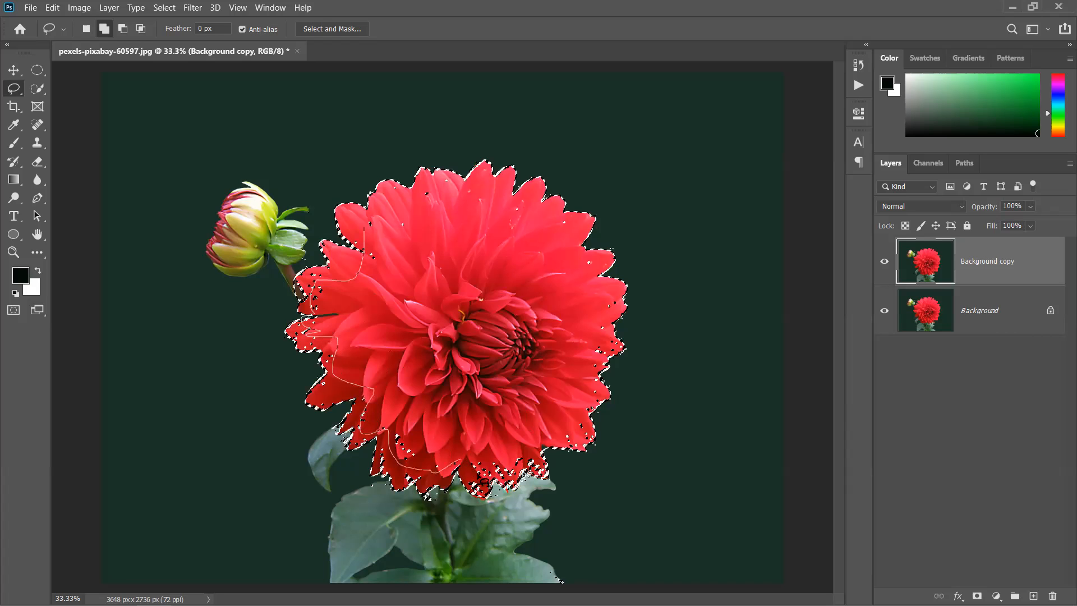
left_click_drag(592, 368, 594, 364)
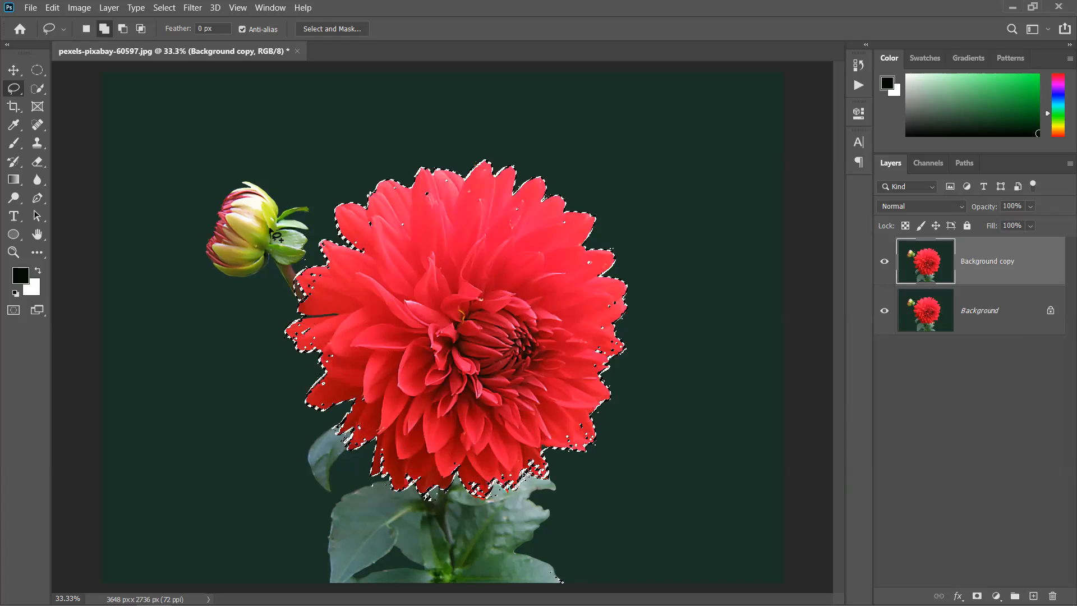
Step: Add a Hue/Saturation adjustment layer masked to the dahlia selection
left_click(14, 70)
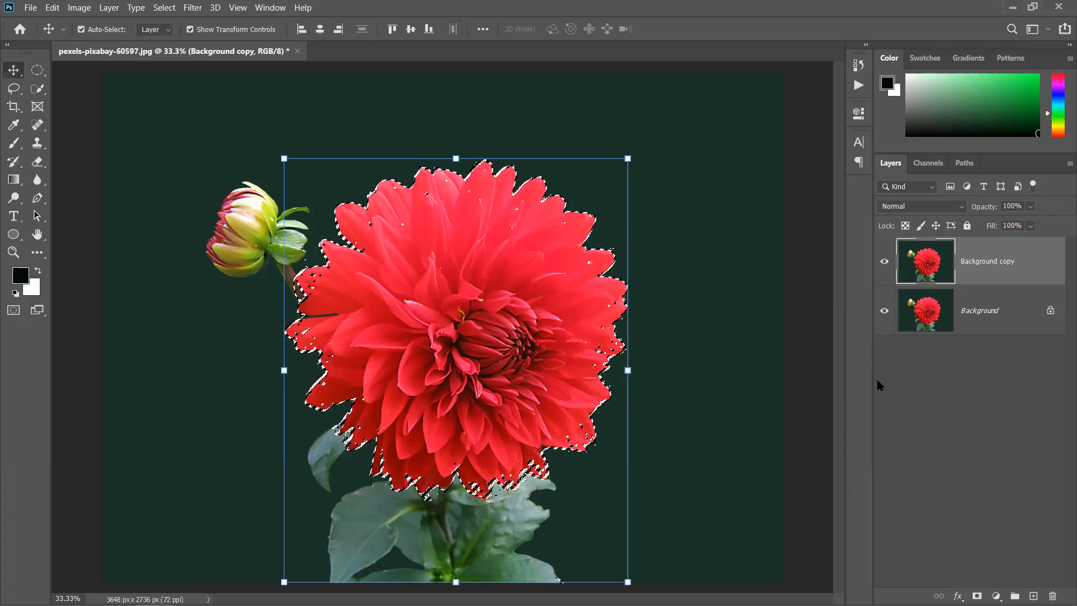
left_click(996, 595)
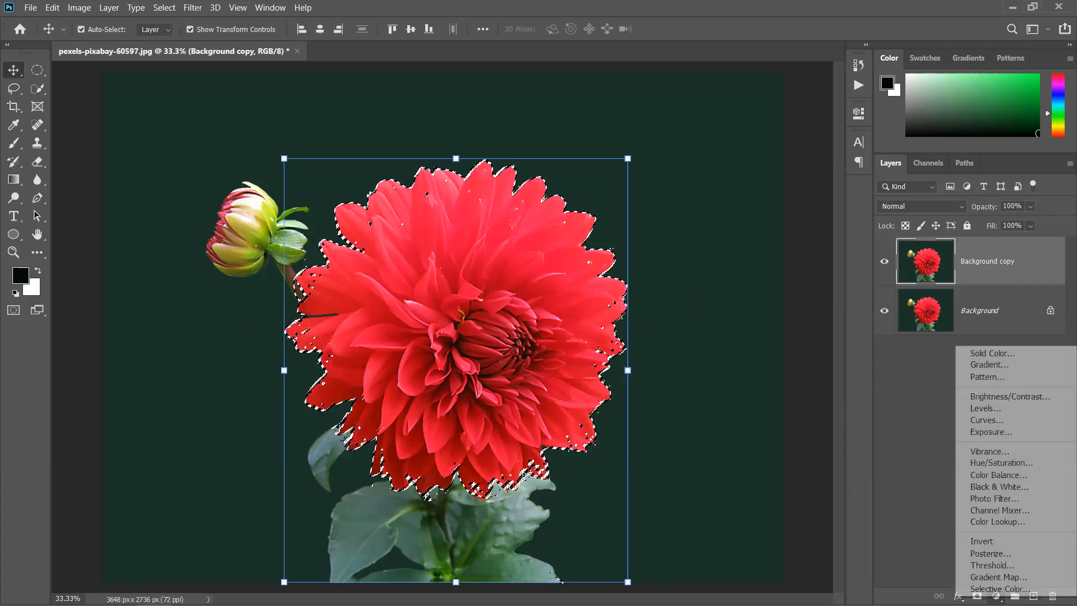
left_click(1009, 463)
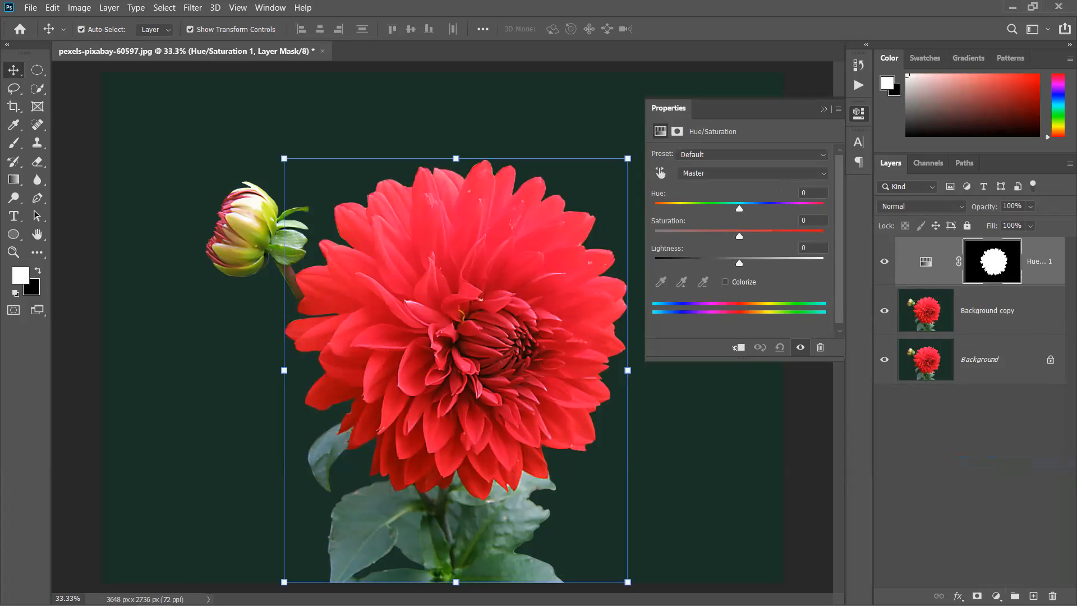
Step: Try a hue of -37, a green shift and Colorize with hue 99 on the dahlia, and turn Colorize off
left_click_drag(740, 209, 714, 211)
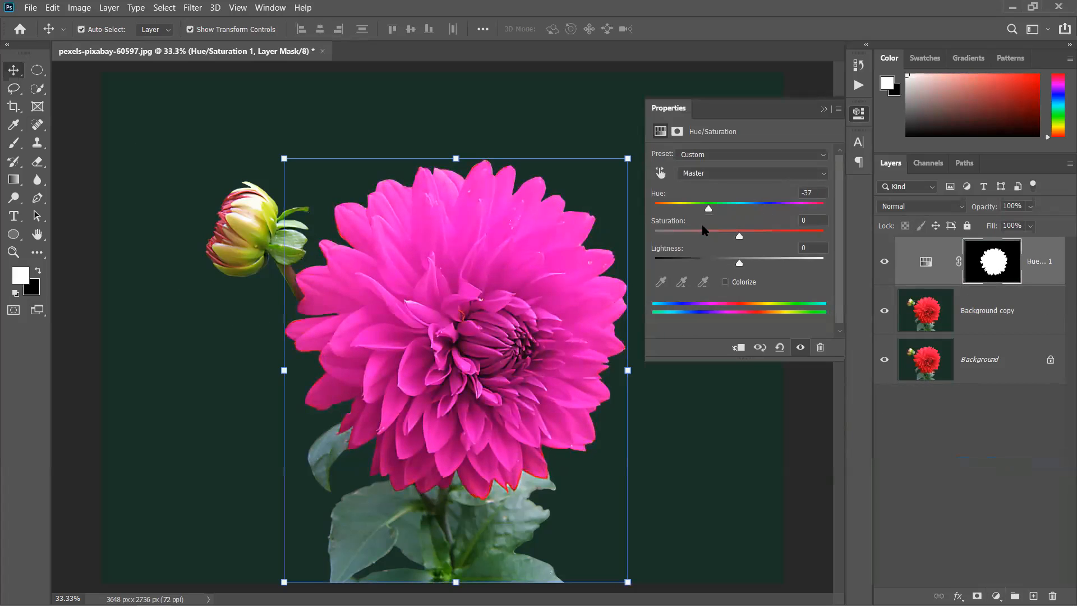
left_click_drag(709, 209, 794, 211)
left_click(726, 282)
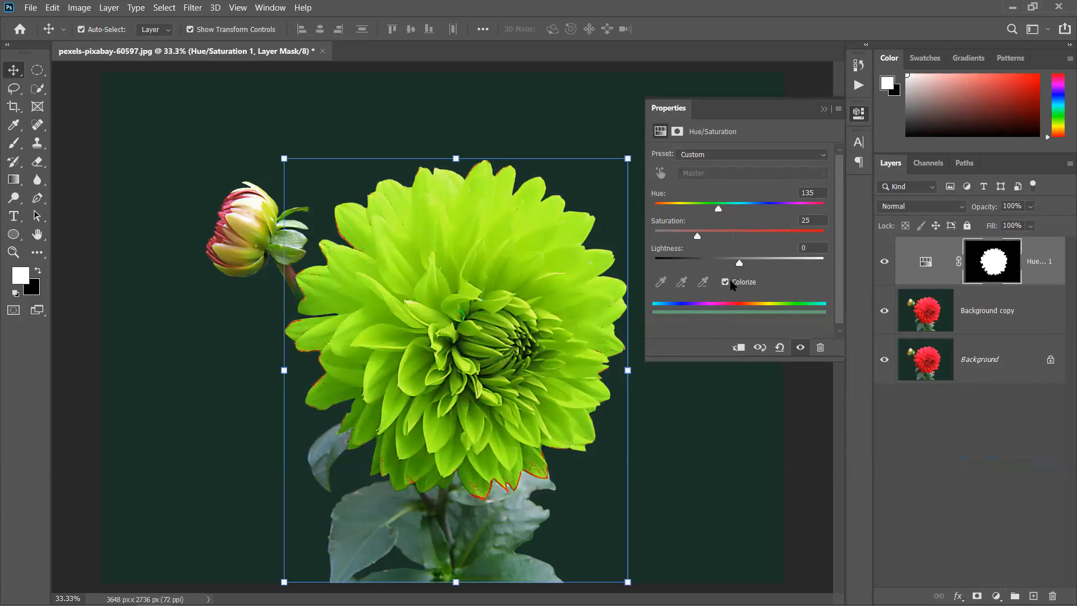
mouse_move(719, 211)
left_mouse_down()
mouse_move(815, 212)
mouse_move(703, 216)
left_mouse_up()
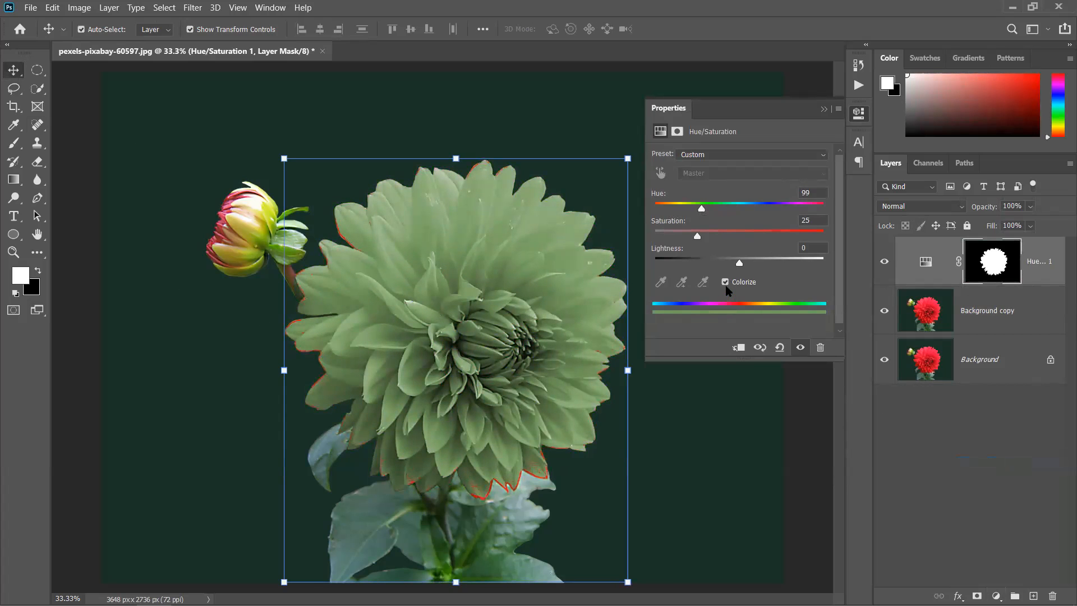
left_click(725, 282)
Step: Set the dahlia's hue to -8, saturation to +8 and lightness to +9, close the adjustment settings and deselect all layers
left_click_drag(689, 211, 786, 211)
left_click_drag(736, 238, 741, 210)
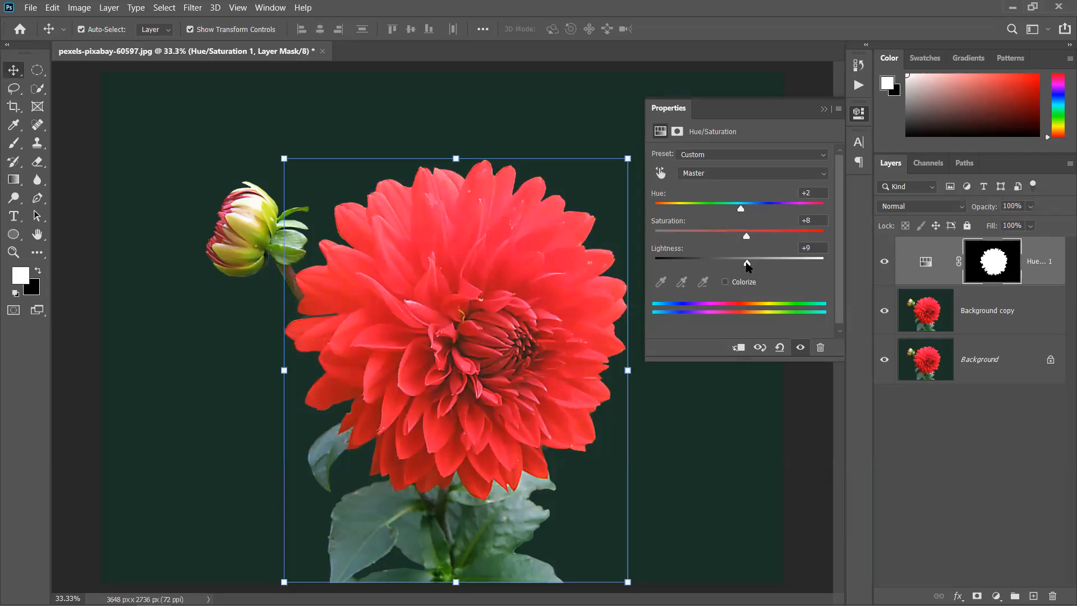
mouse_move(741, 215)
left_mouse_down()
mouse_move(710, 211)
mouse_move(733, 211)
left_mouse_up()
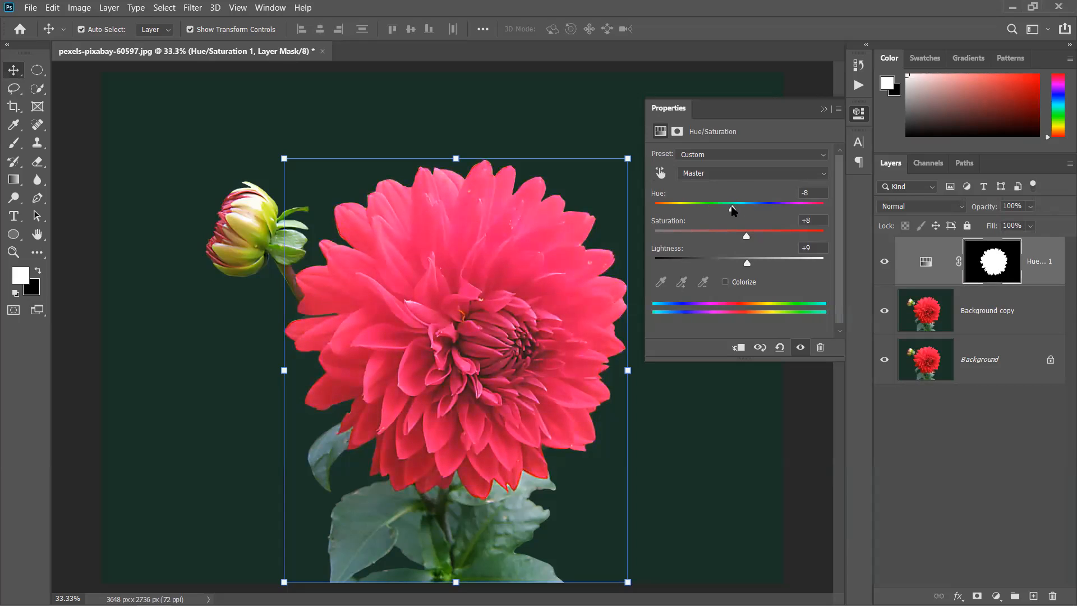
left_click(824, 110)
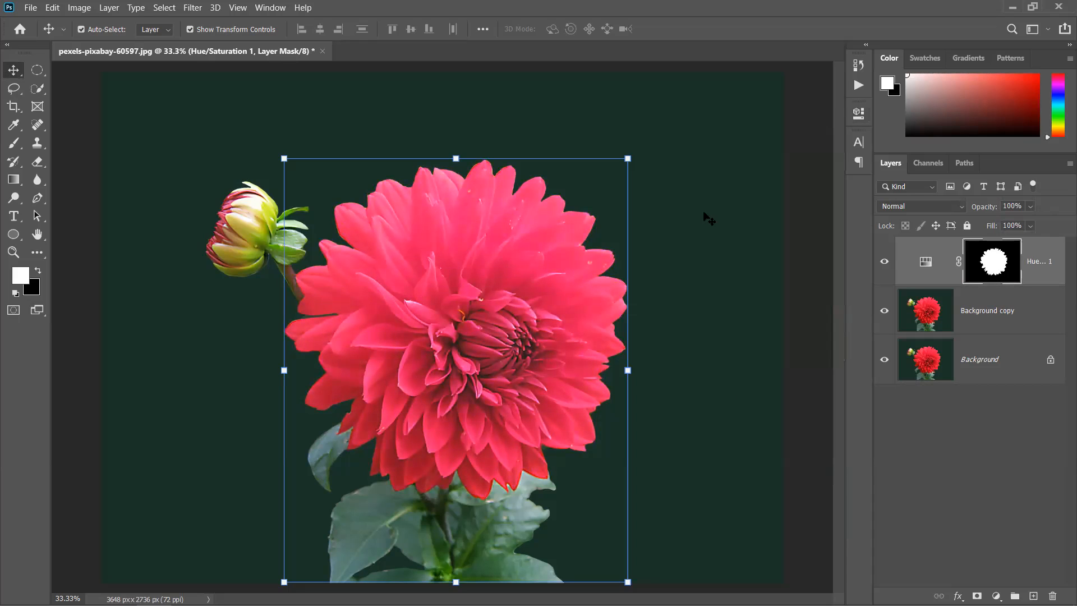
left_click(723, 285)
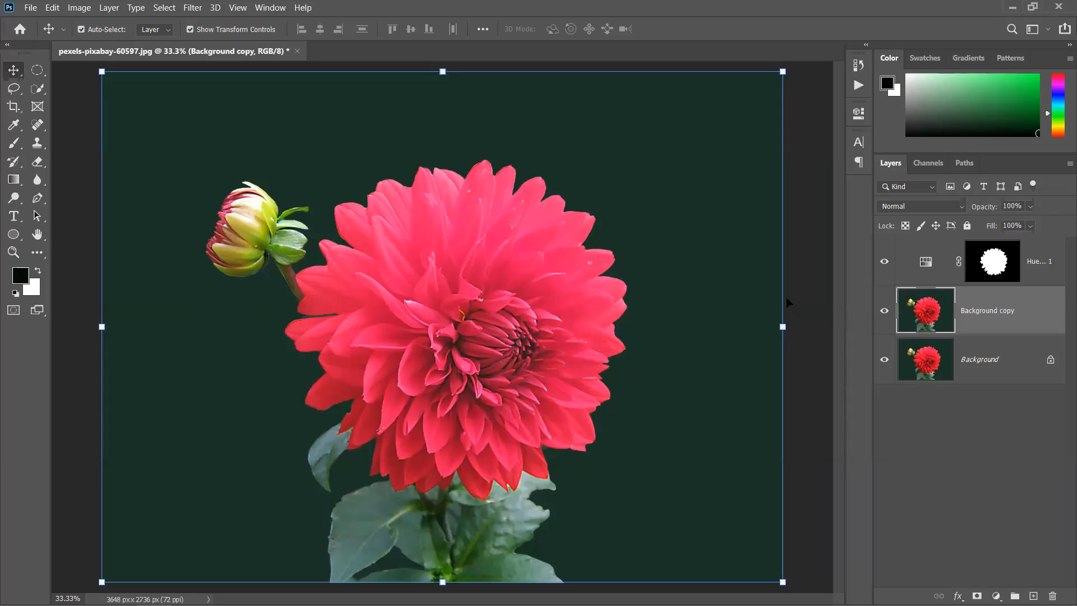
left_click(806, 307)
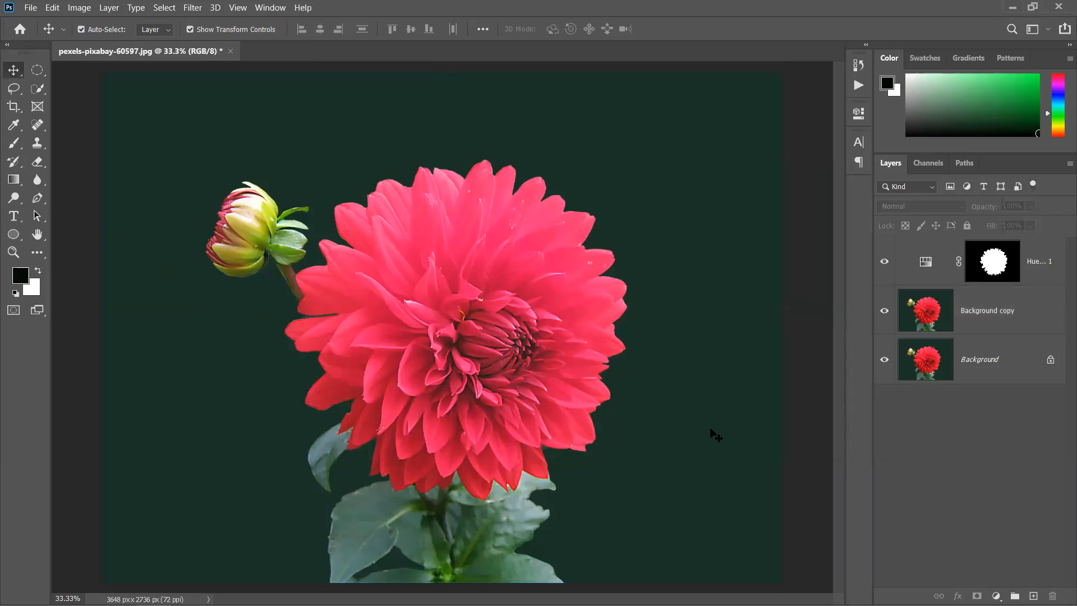